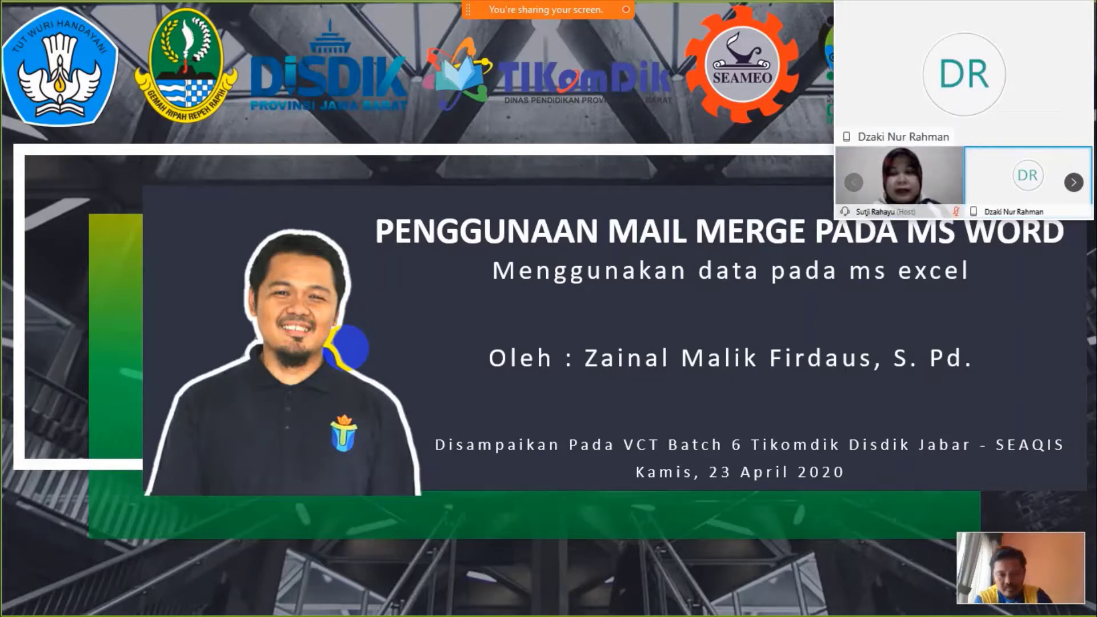
Step: Turn the system volume up three notches and mute the microphone in the Zoom share
key(XF86AudioRaiseVolume)
key(XF86AudioRaiseVolume)
key(XF86AudioRaiseVolume)
key(XF86AudioRaiseVolume)
key(XF86AudioRaiseVolume)
key(XF86AudioRaiseVolume)
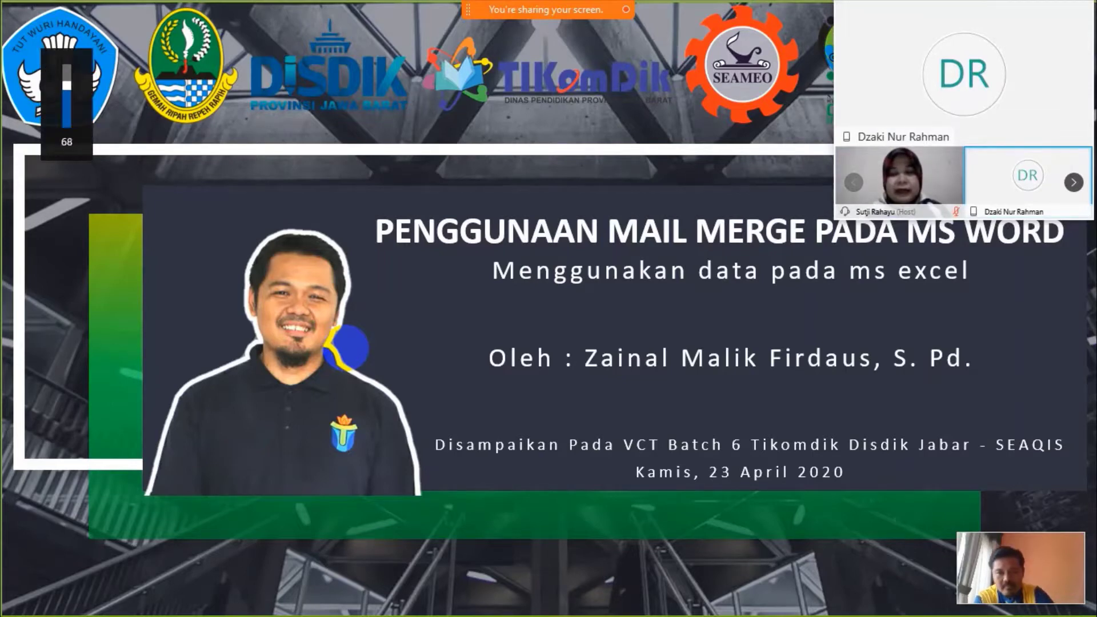
key(XF86AudioRaiseVolume)
key(XF86AudioRaiseVolume)
key(XF86AudioRaiseVolume)
key(XF86AudioRaiseVolume)
key(XF86AudioRaiseVolume)
key(XF86AudioRaiseVolume)
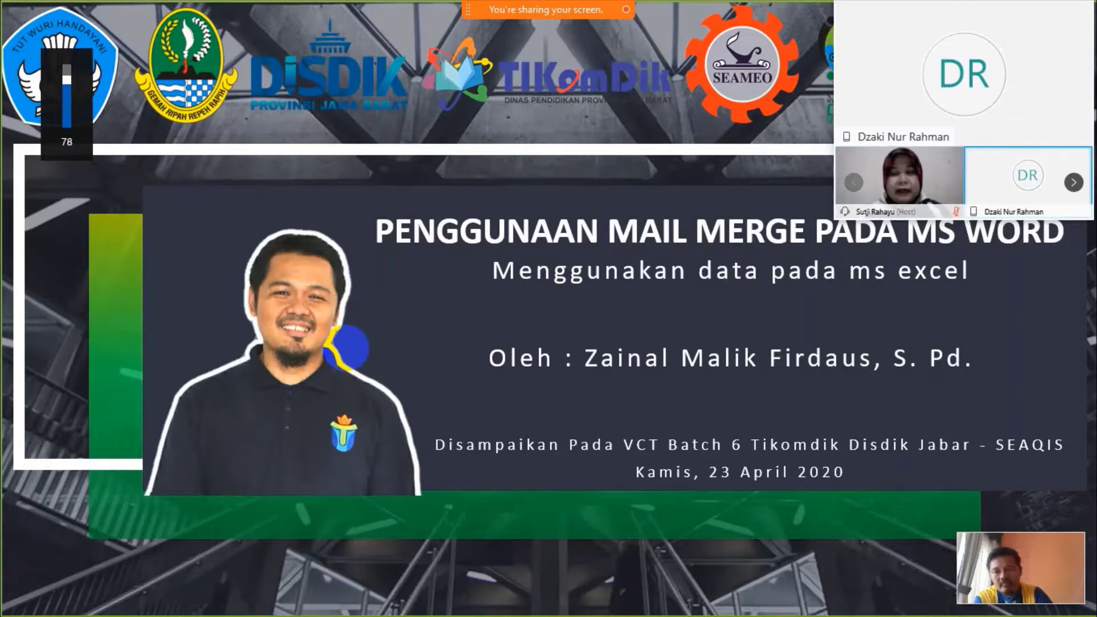
key(XF86AudioRaiseVolume)
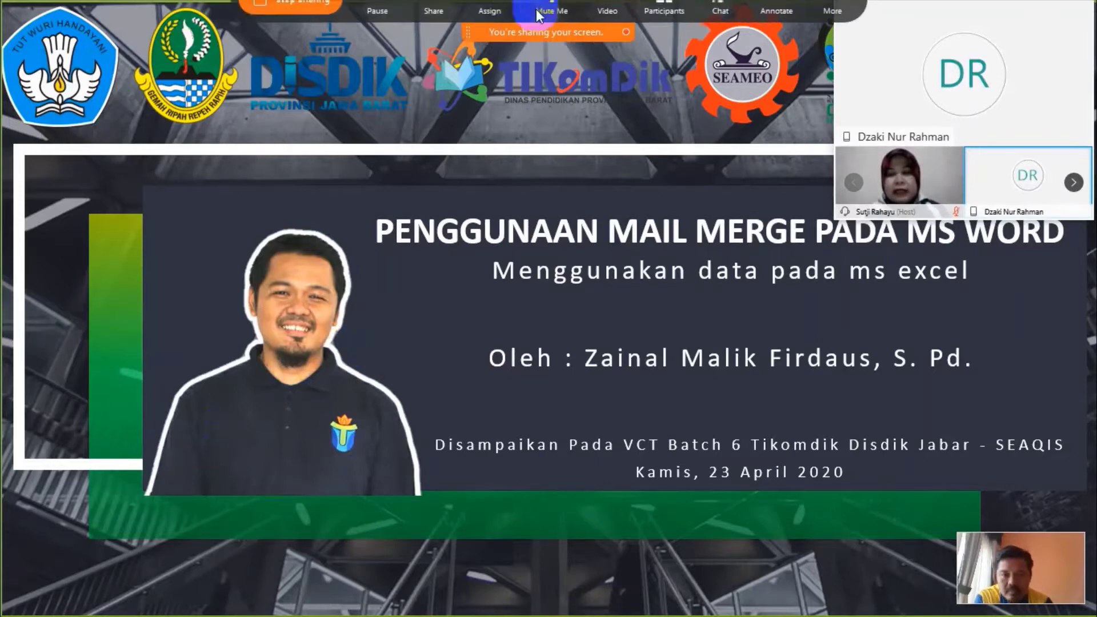
mouse_move(549, 10)
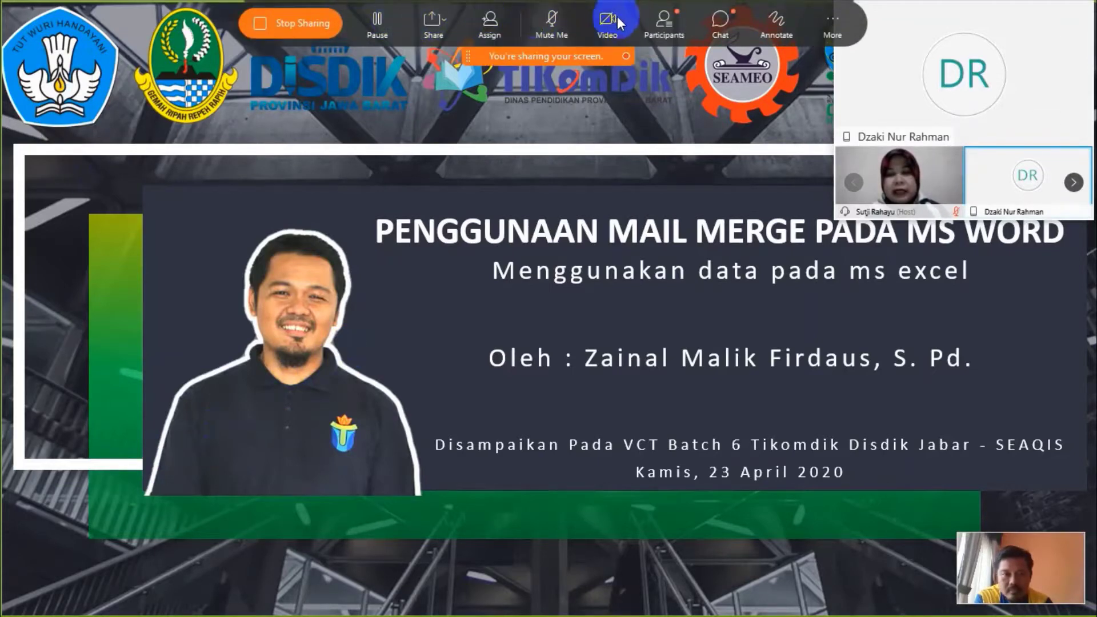
click(557, 27)
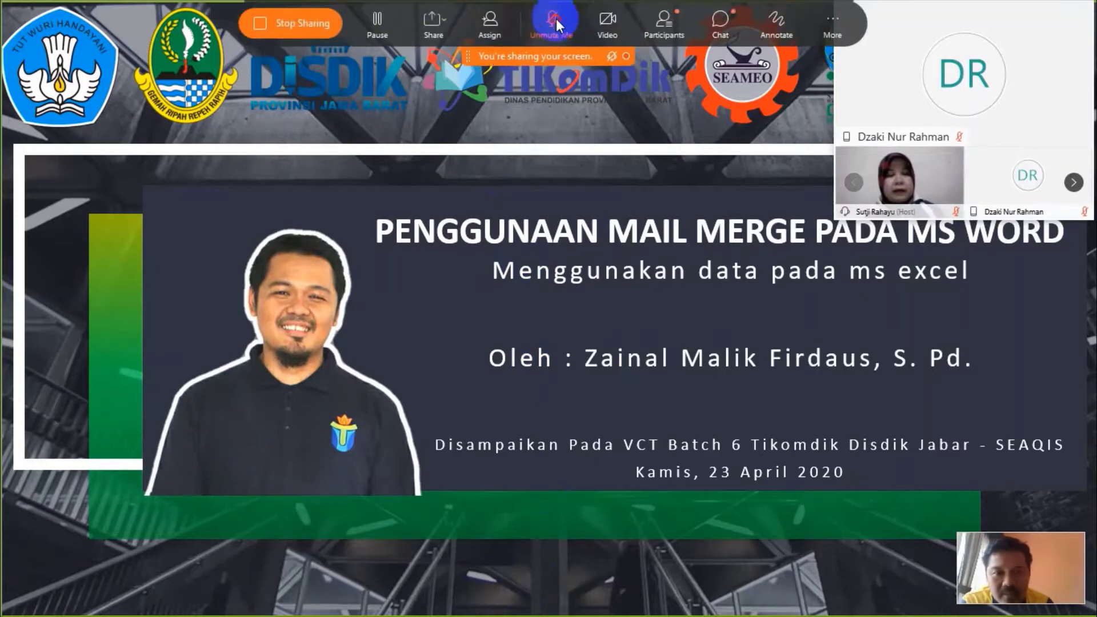
Step: Unmute the microphone and advance the slideshow to the MICROSOFT WORD slide on Word 2016
click(556, 18)
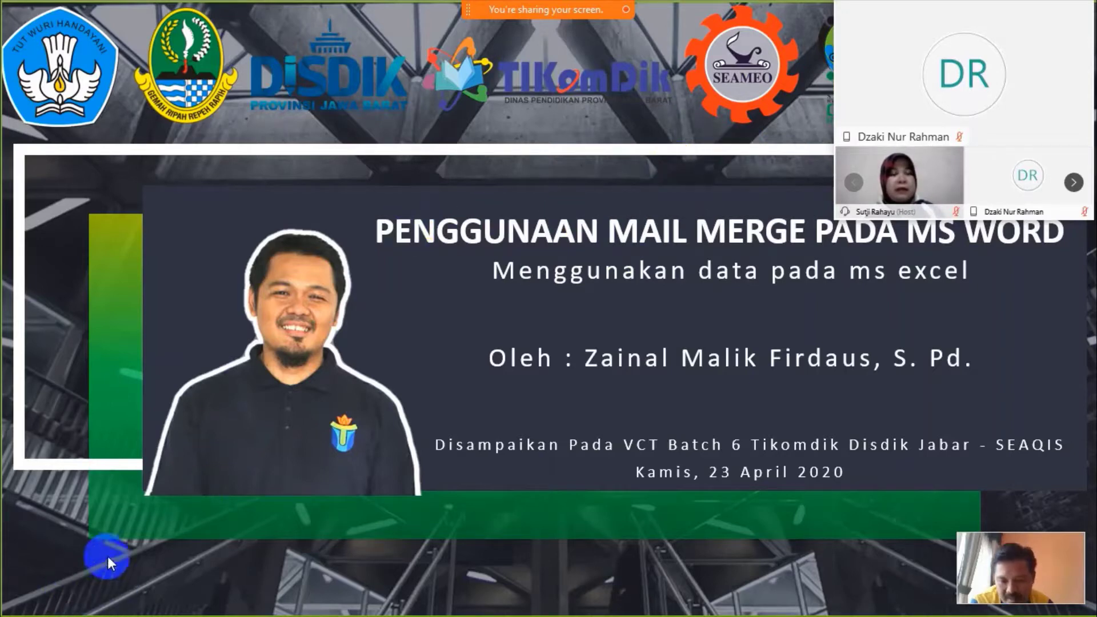
click(46, 601)
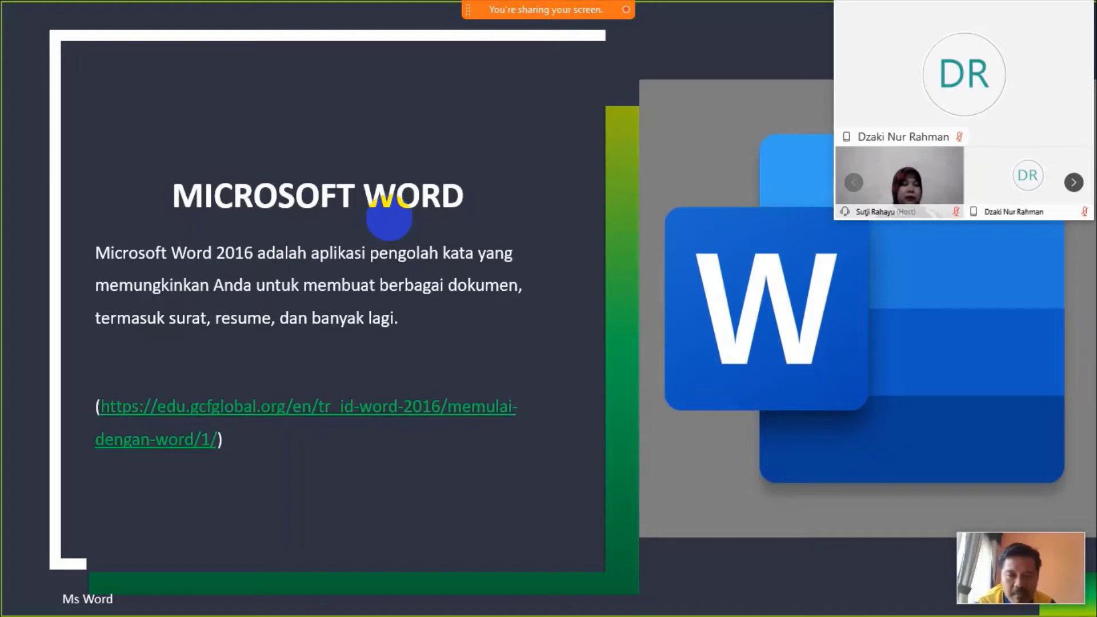
Step: Advance past the MICROSOFT EXCEL slide to MAIL MERGE, with participant videos moved top-left
key(Right)
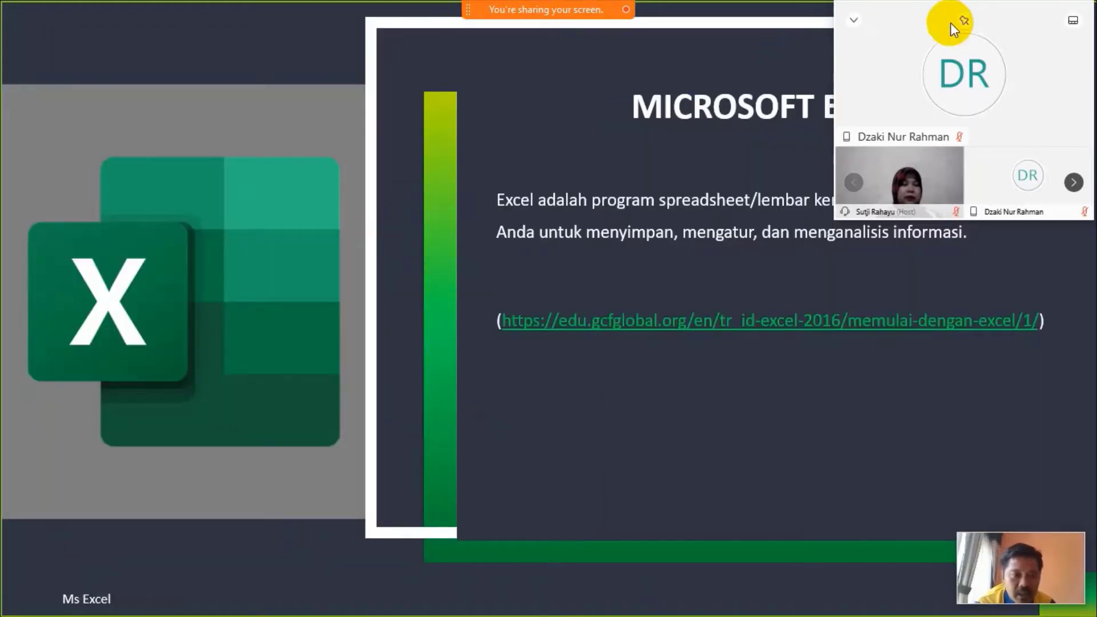
drag(1001, 18, 170, 16)
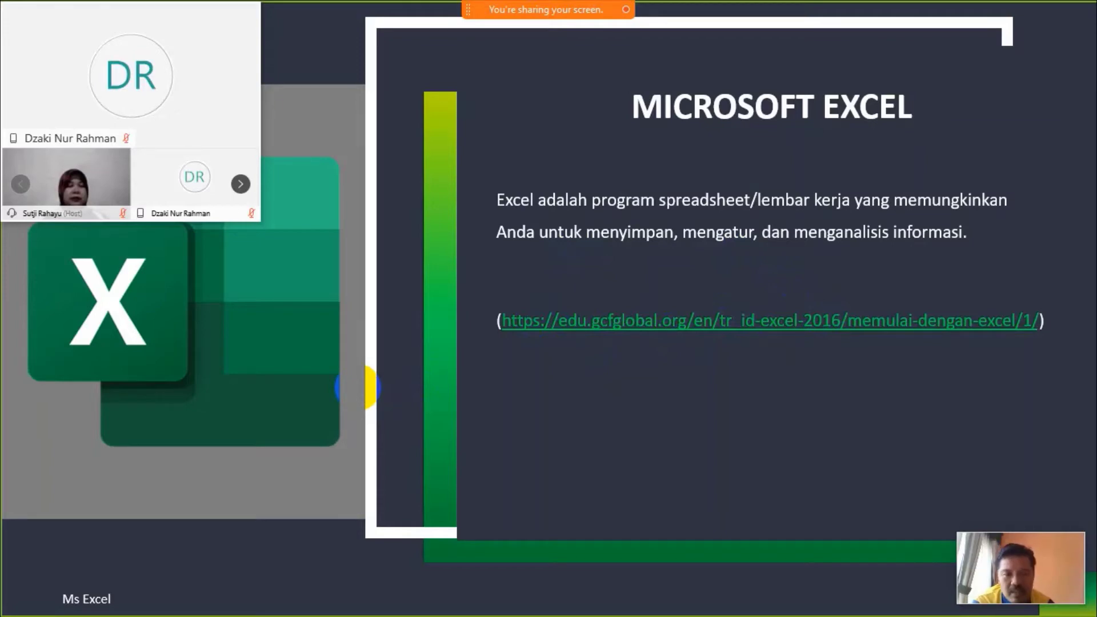
mouse_move(47, 601)
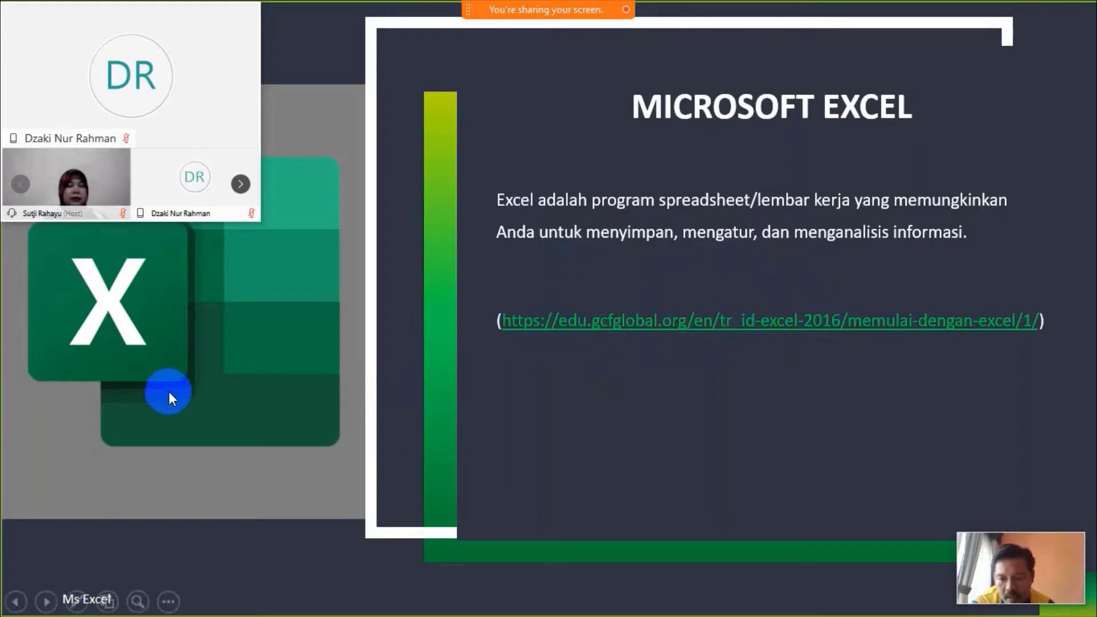
click(48, 607)
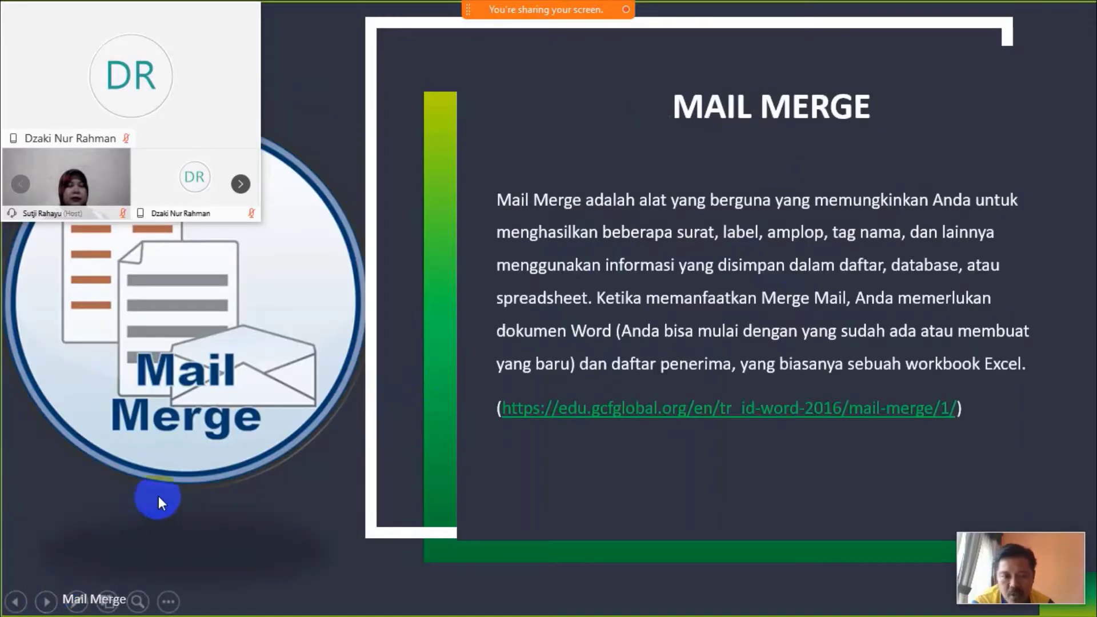
mouse_move(130, 77)
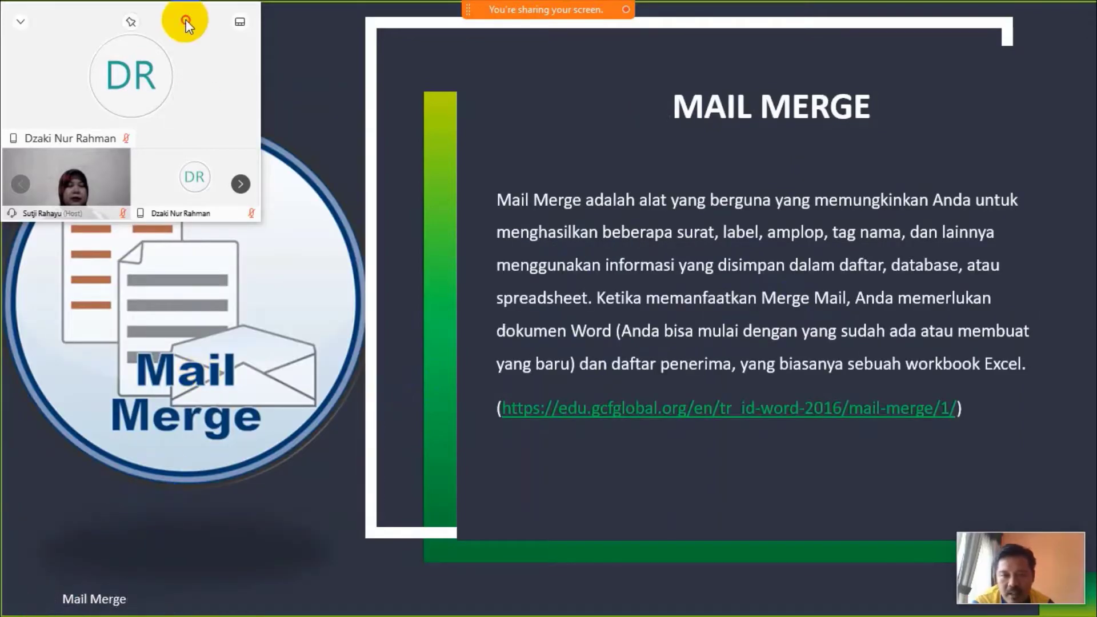
Step: Nudge the participant videos right and advance to the Dokumen Master / Data Source slide
drag(186, 21, 200, 19)
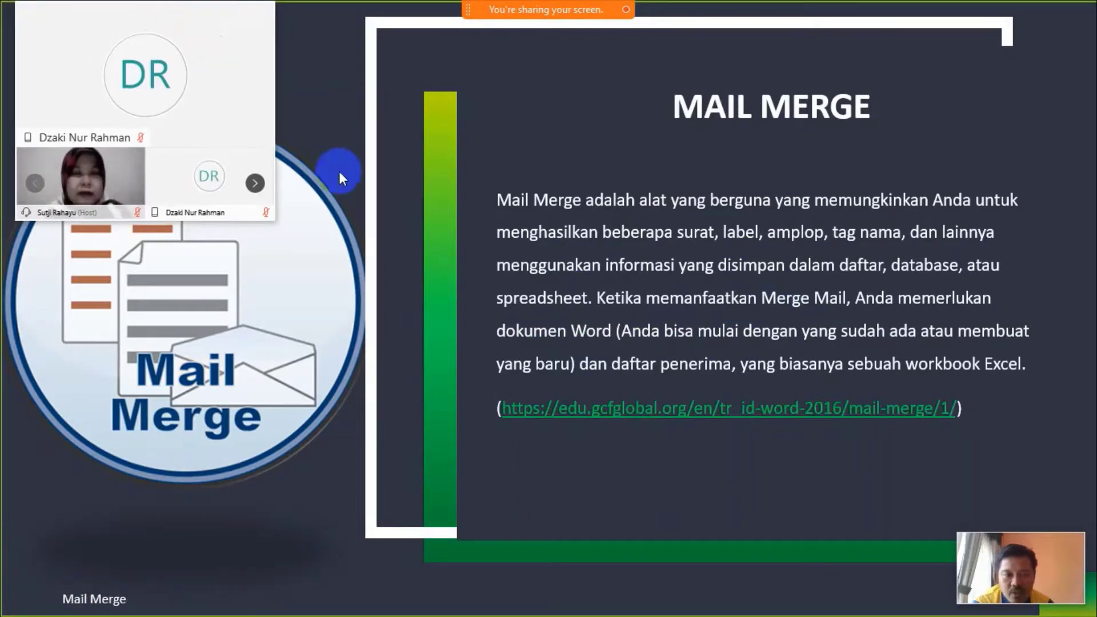
click(386, 188)
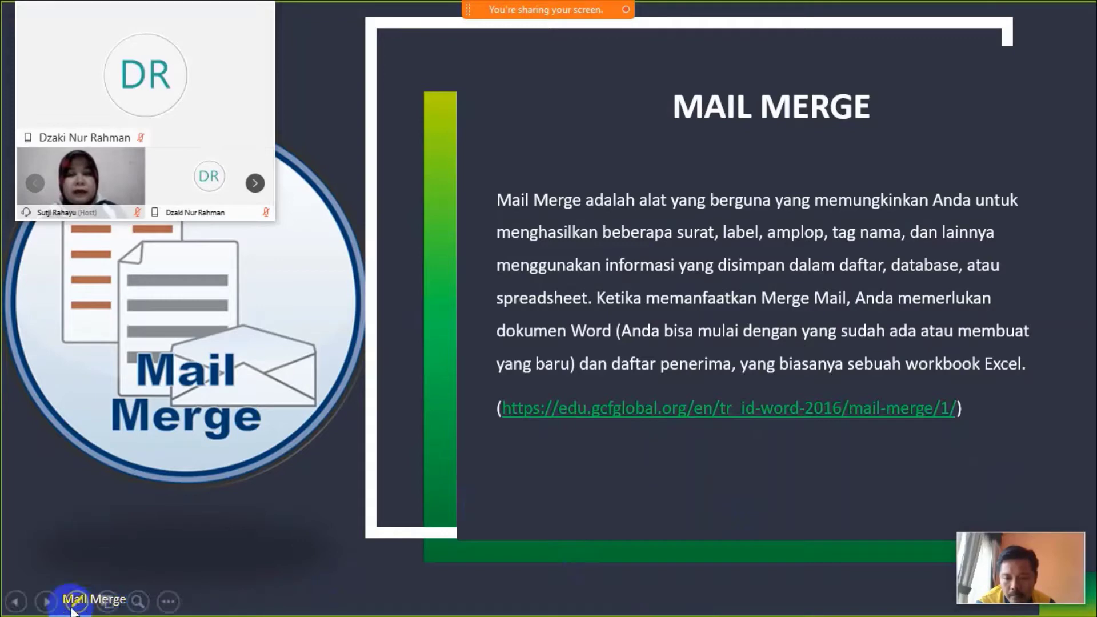
click(48, 600)
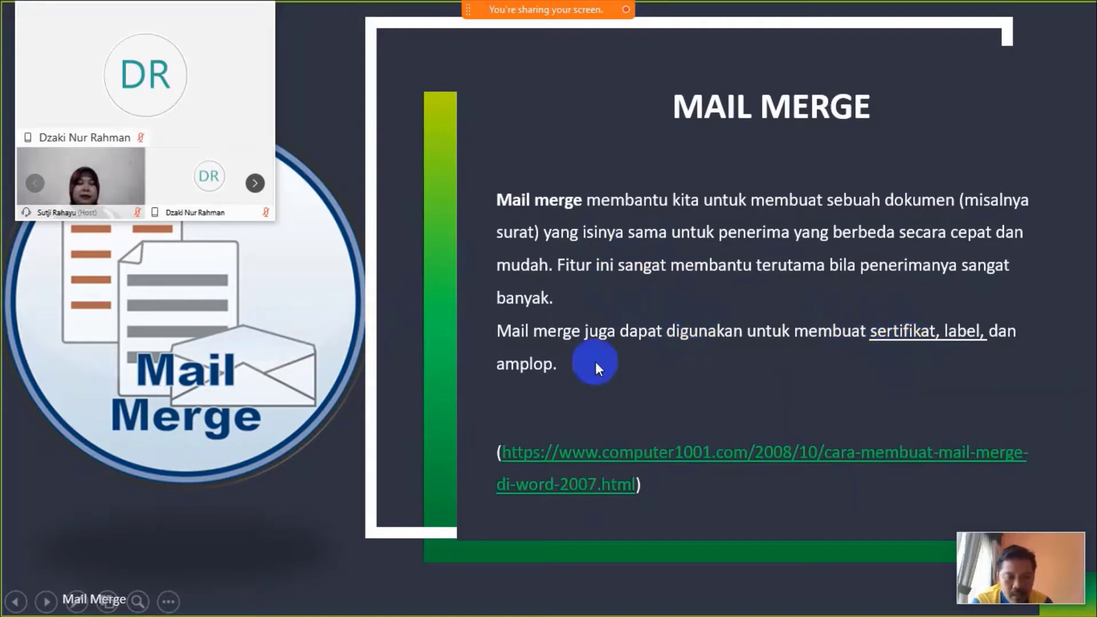
click(46, 601)
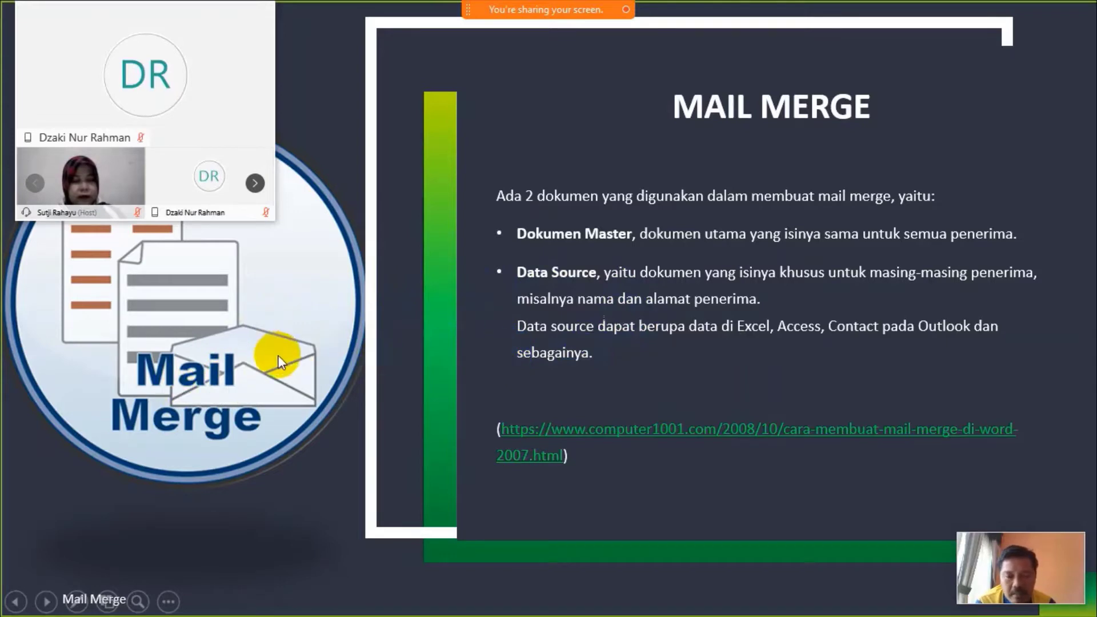
Step: Advance past the Langkah-langkah slide to Memulai Mailings di Ms Word, collapsing the video panel
click(46, 601)
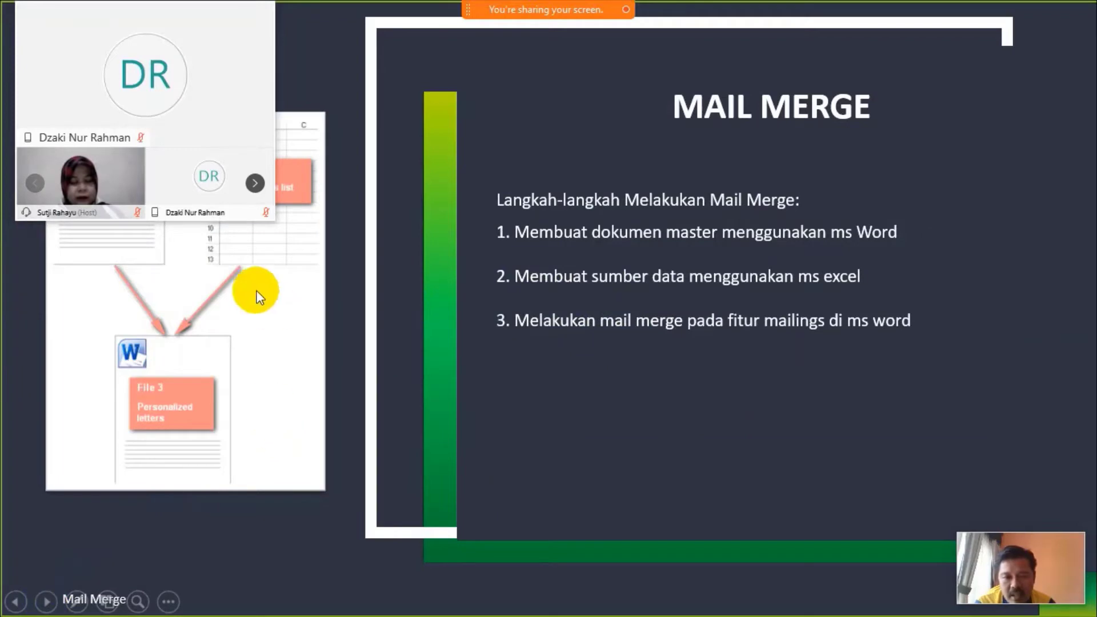
mouse_move(228, 52)
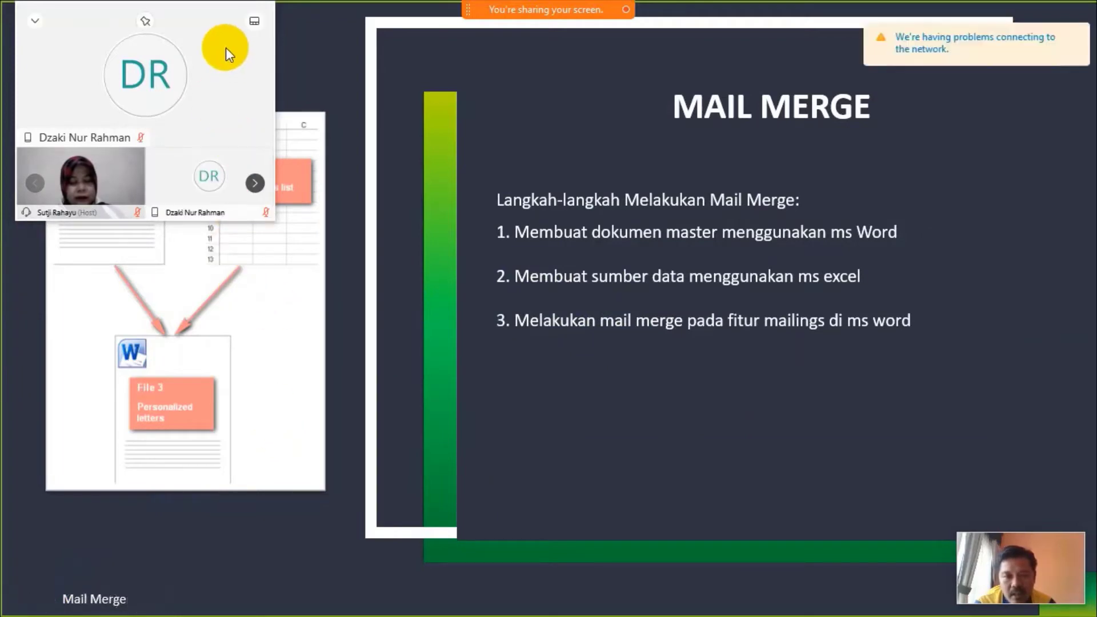
click(34, 15)
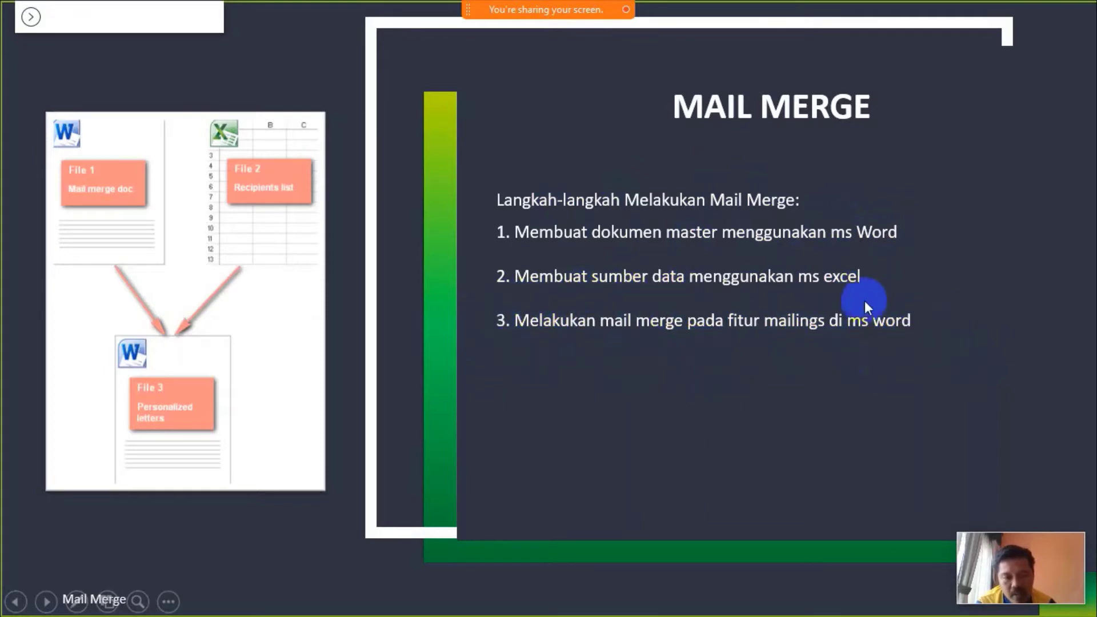
click(46, 600)
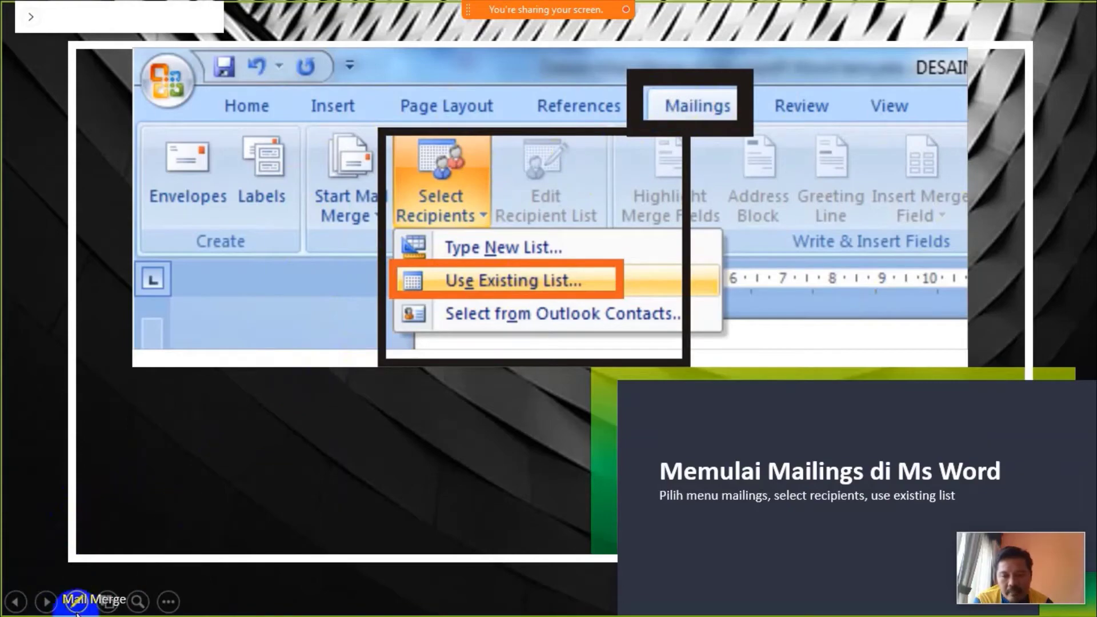
Step: Advance, briefly revisit the previous slide, then return to the Menyesuaikan data slide
click(646, 139)
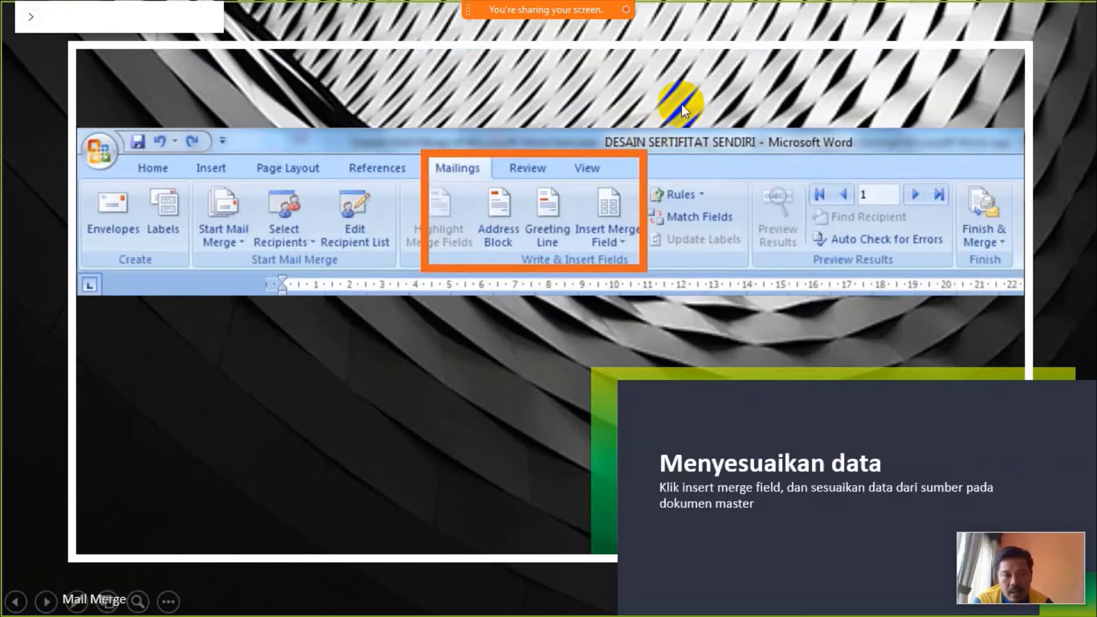
click(15, 600)
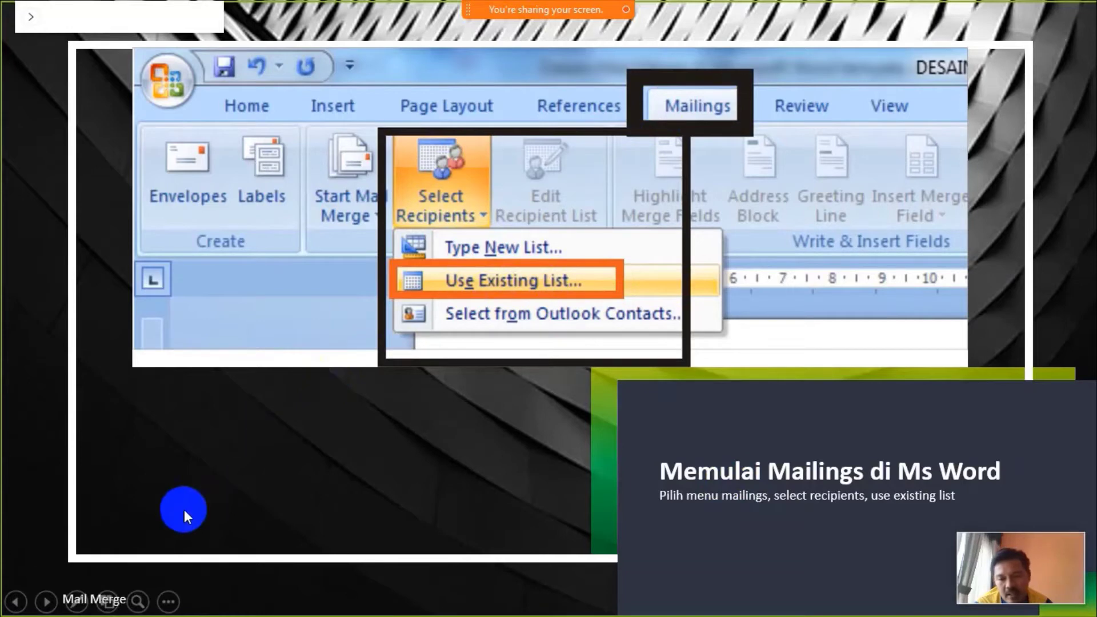
click(46, 600)
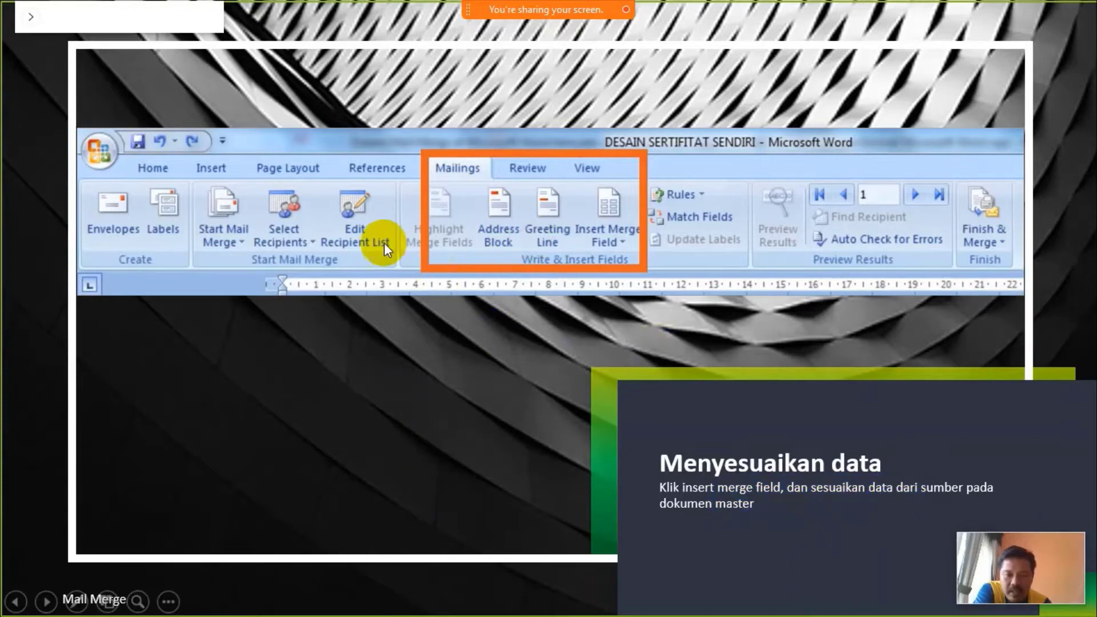
Step: Advance through the Print Documents slide to the closing TERIMA KASIH slide
click(59, 587)
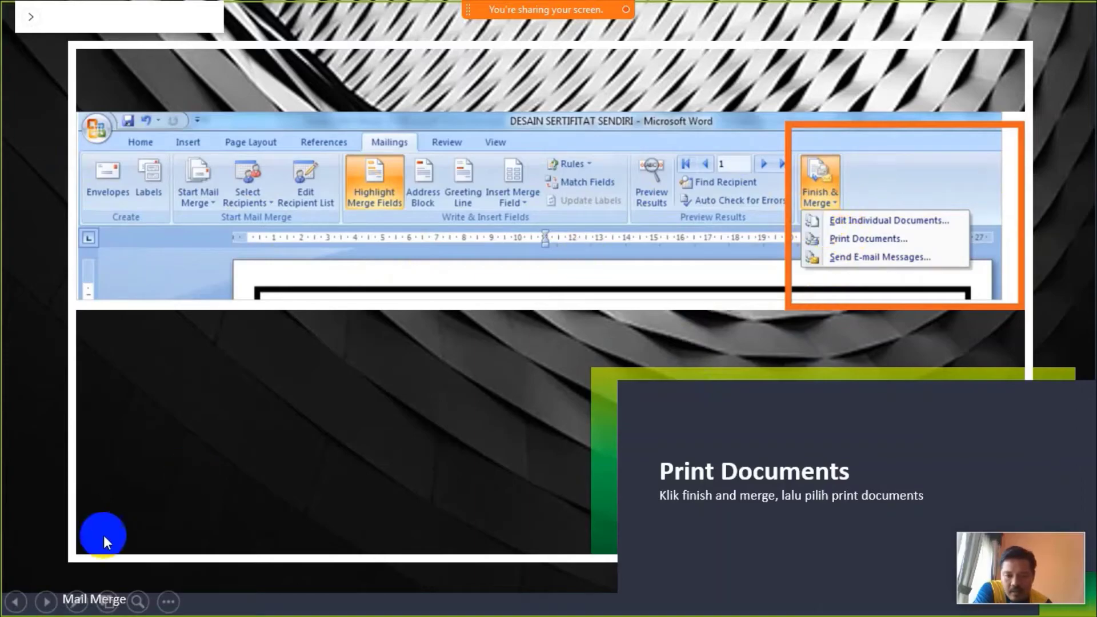
click(46, 600)
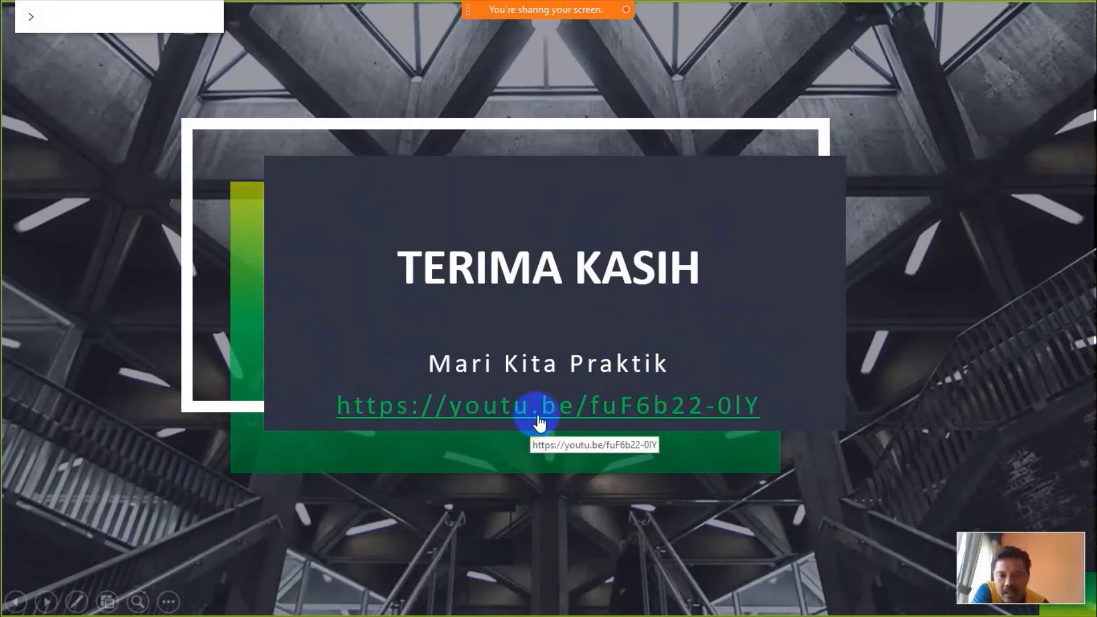
Step: End the slideshow, minimize PowerPoint and bring up Microsoft Word's start page
click(47, 602)
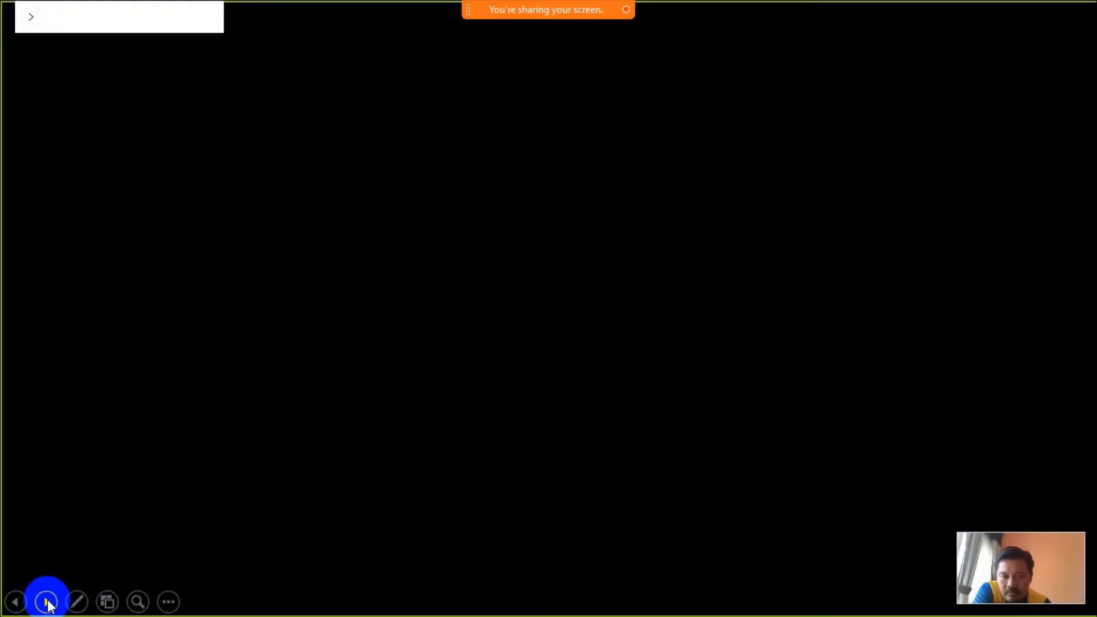
click(47, 602)
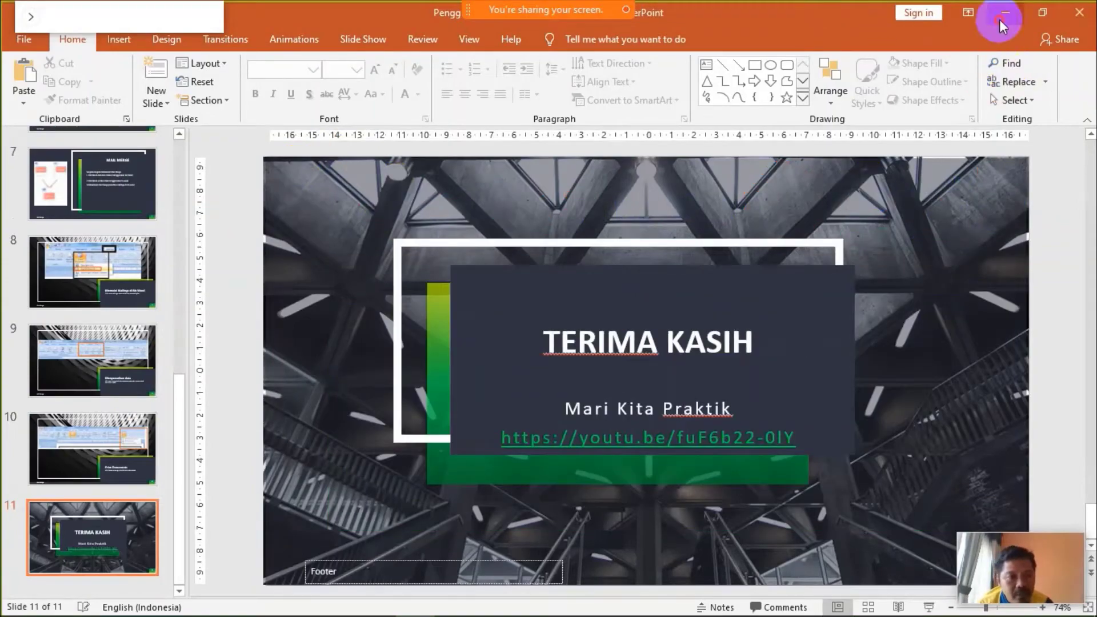
click(1003, 12)
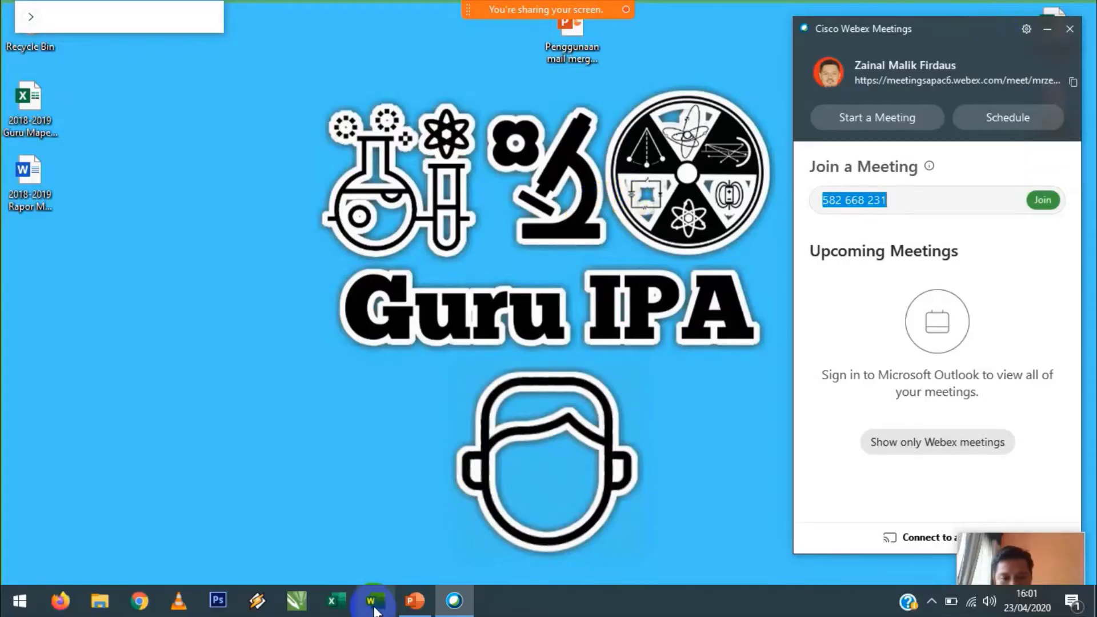
mouse_move(414, 601)
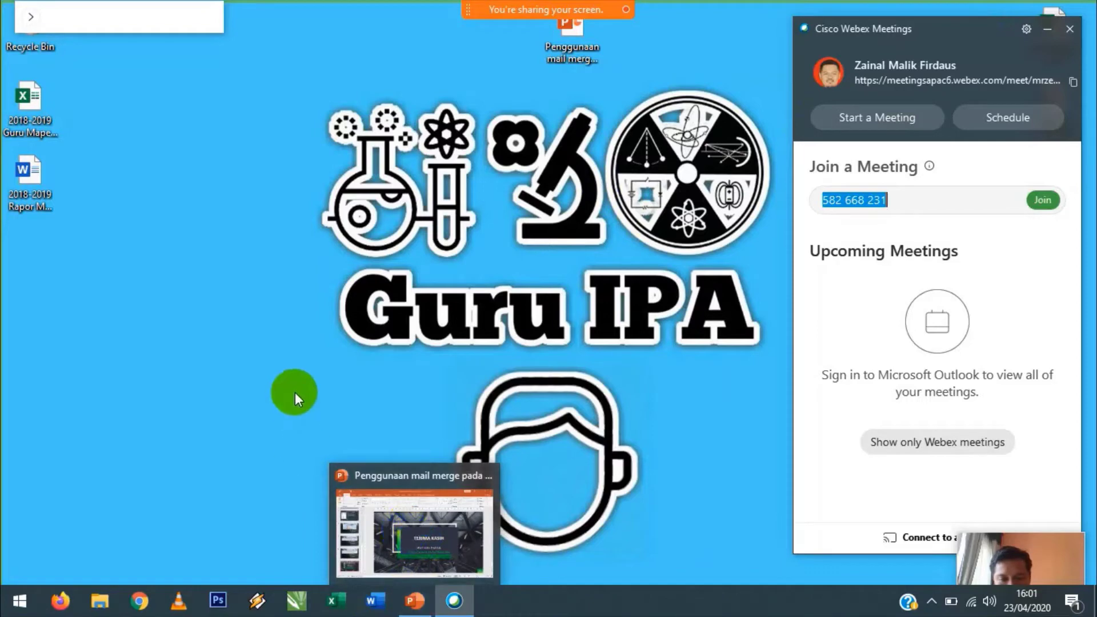
click(294, 392)
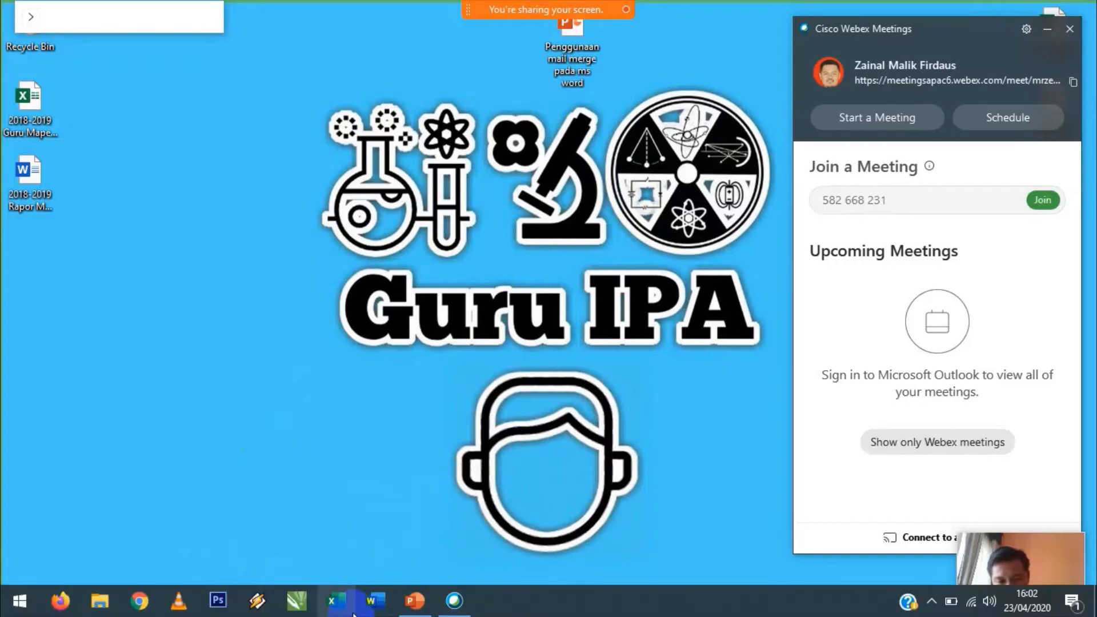
click(376, 606)
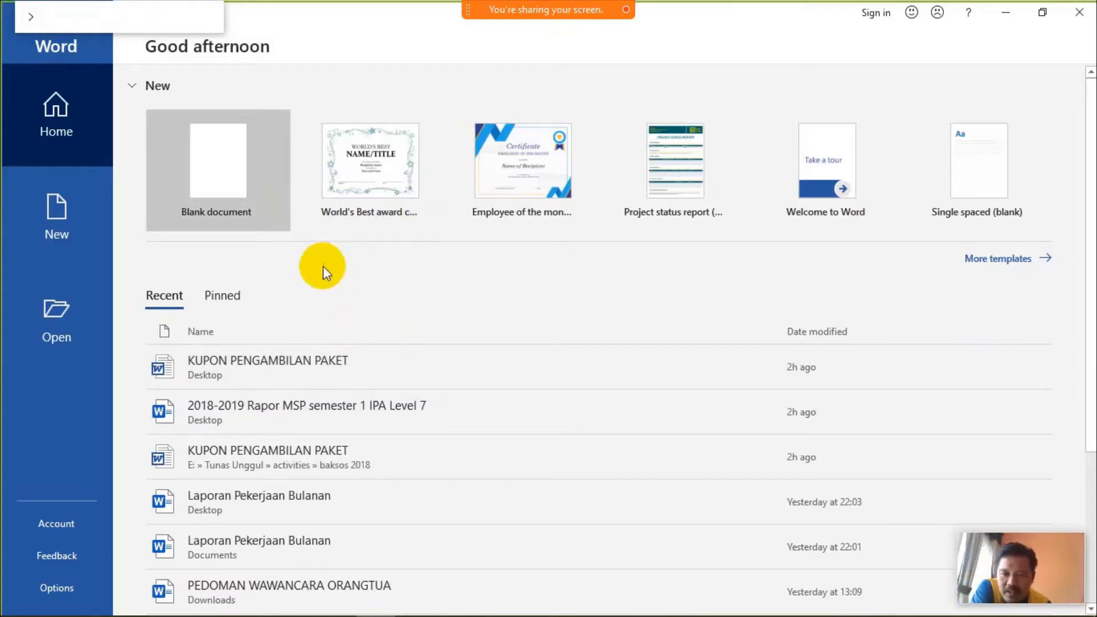
Step: Create a new document from the World's Best award certificate template
scroll(372, 325, down, 3)
scroll(373, 324, up, 2)
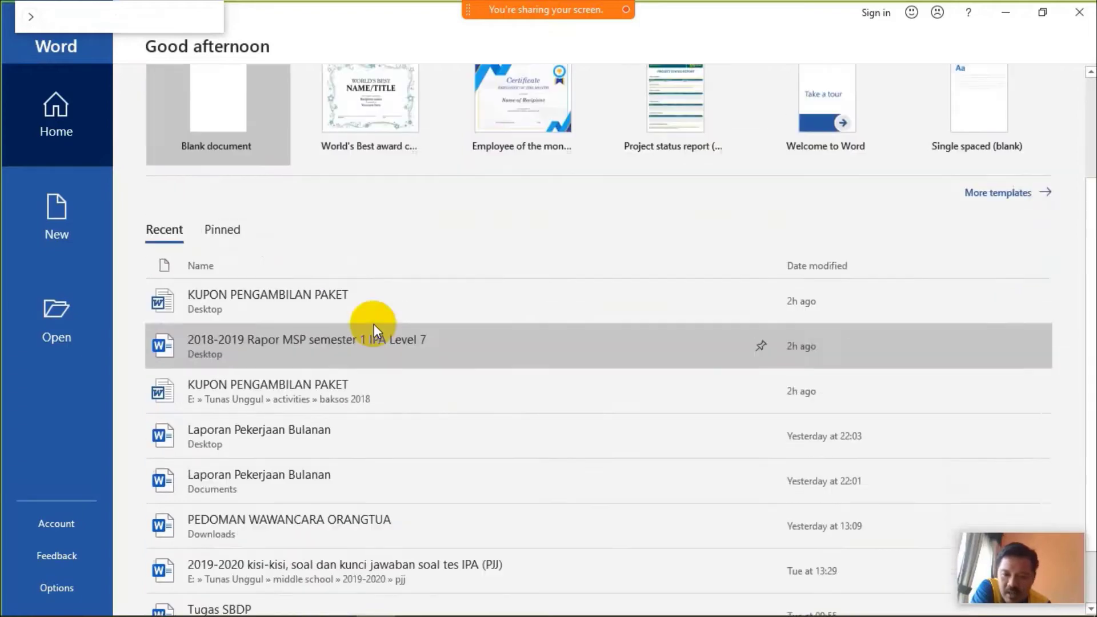
scroll(373, 324, up, 1)
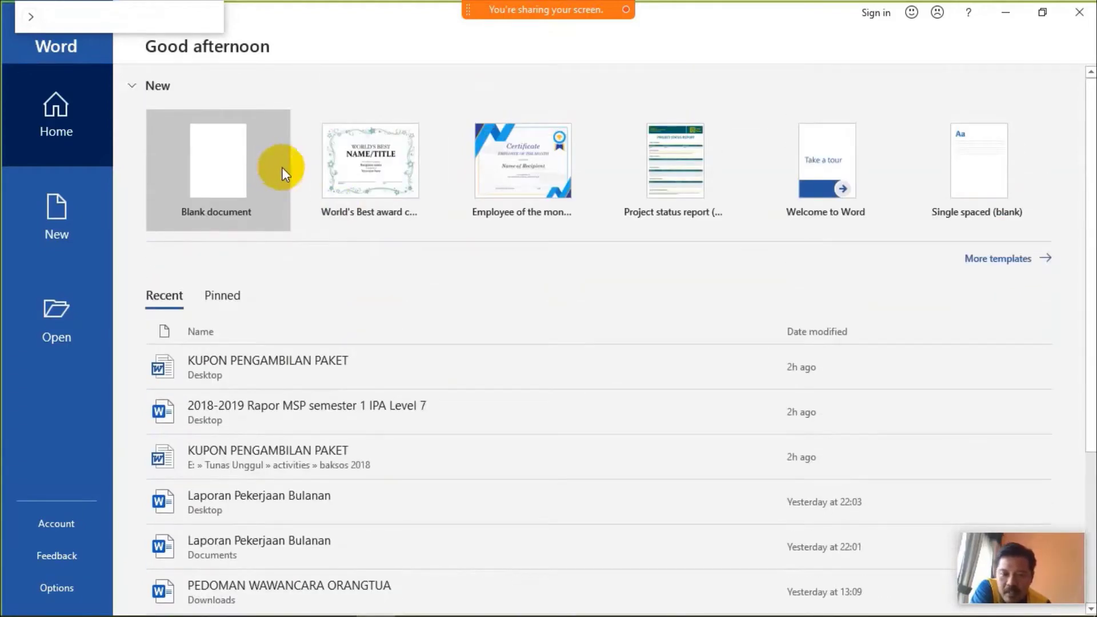
click(389, 167)
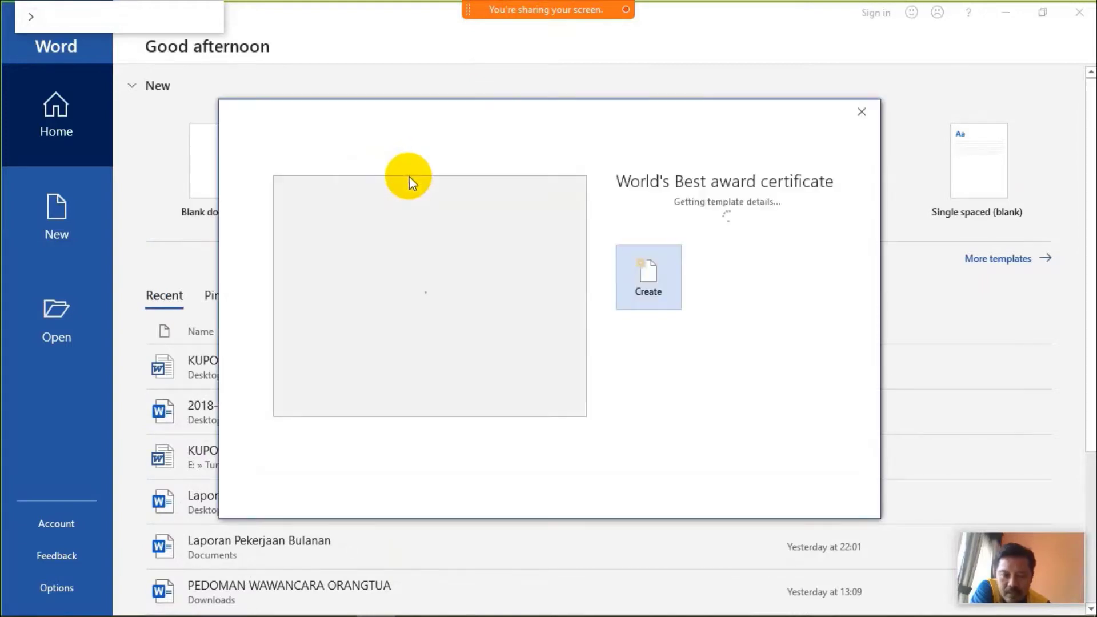
key(Return)
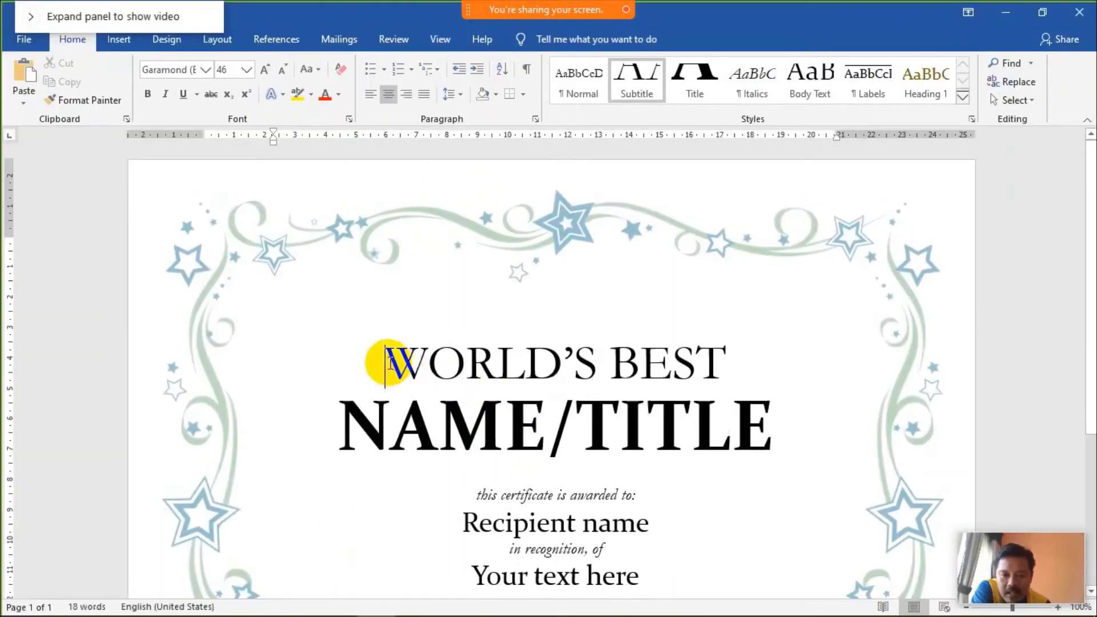
Step: Replace the certificate heading with 'VCT BATCH 6 JABAR' and the title with 'KELAS 7-E'
click(678, 374)
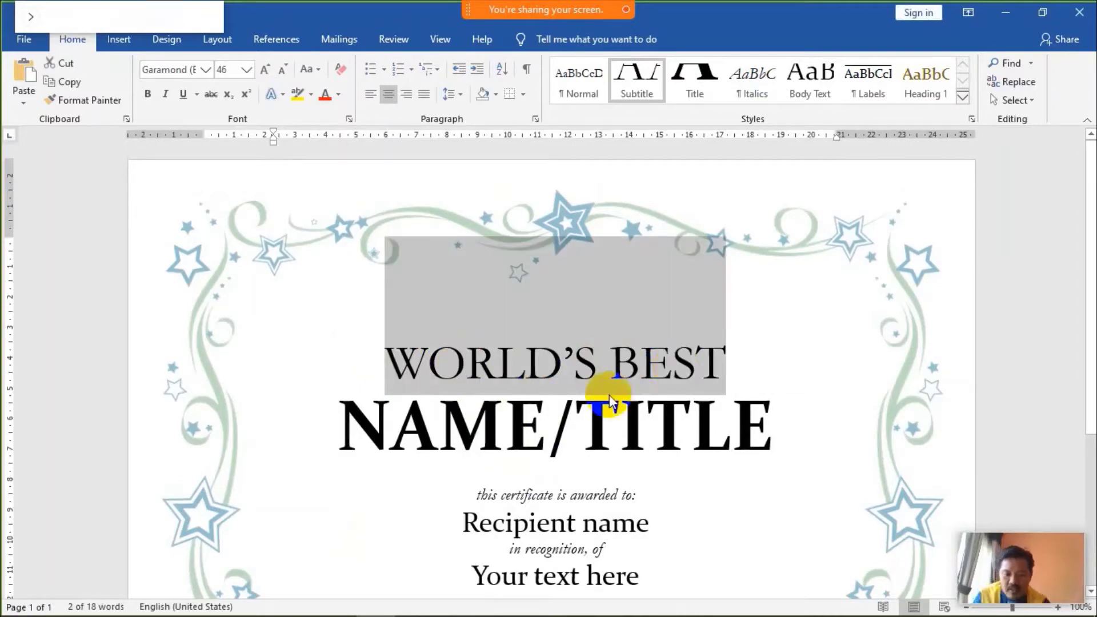
text(VCT )
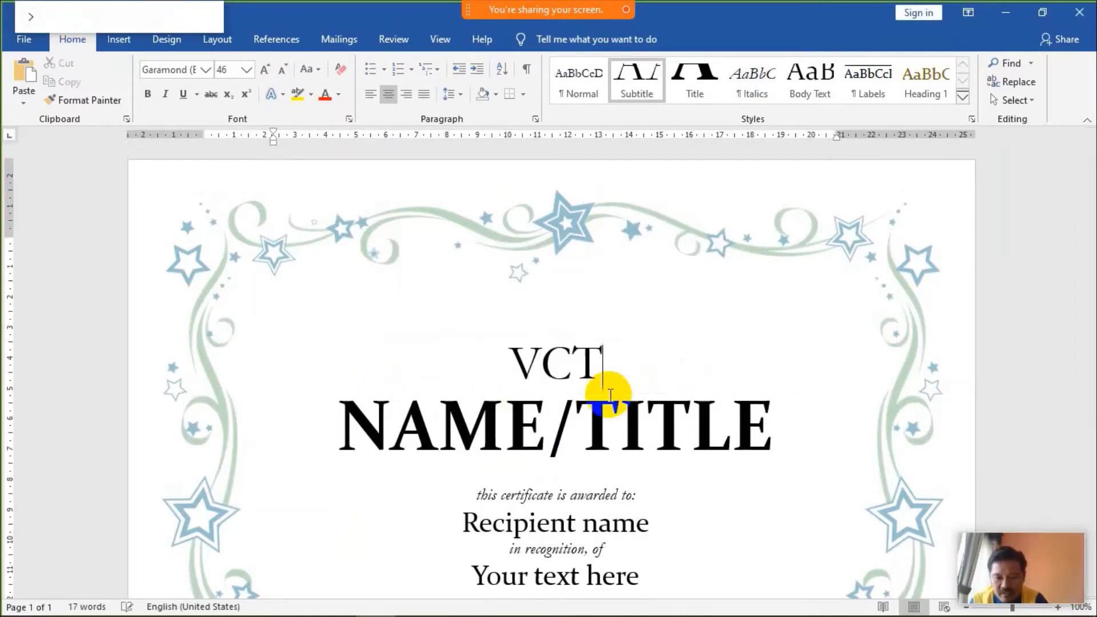
text(BATCH)
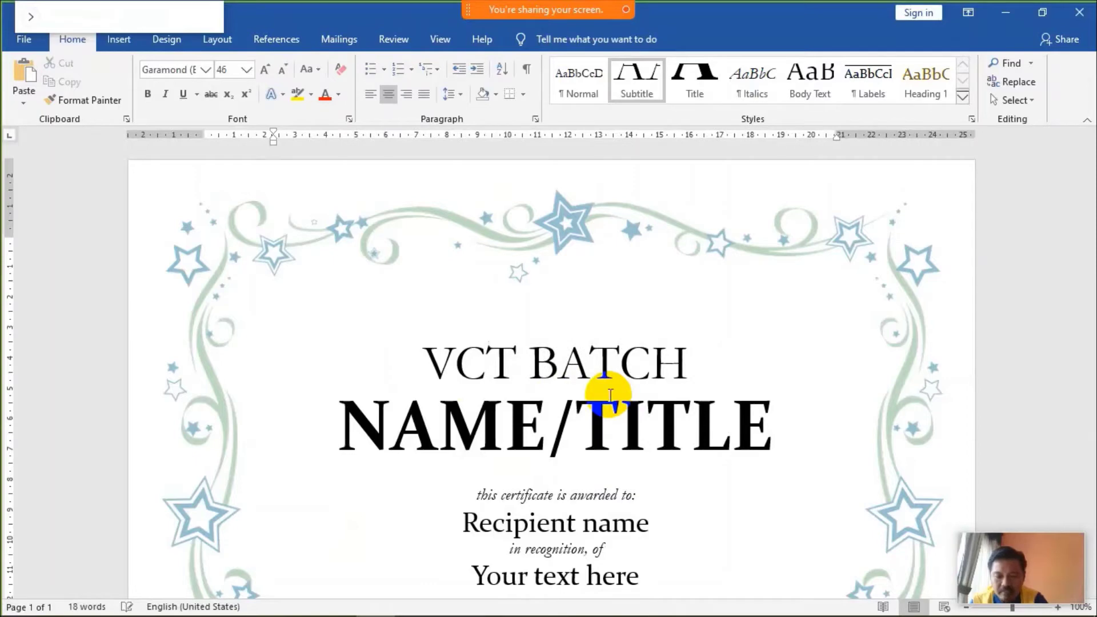
text(6 JABAR)
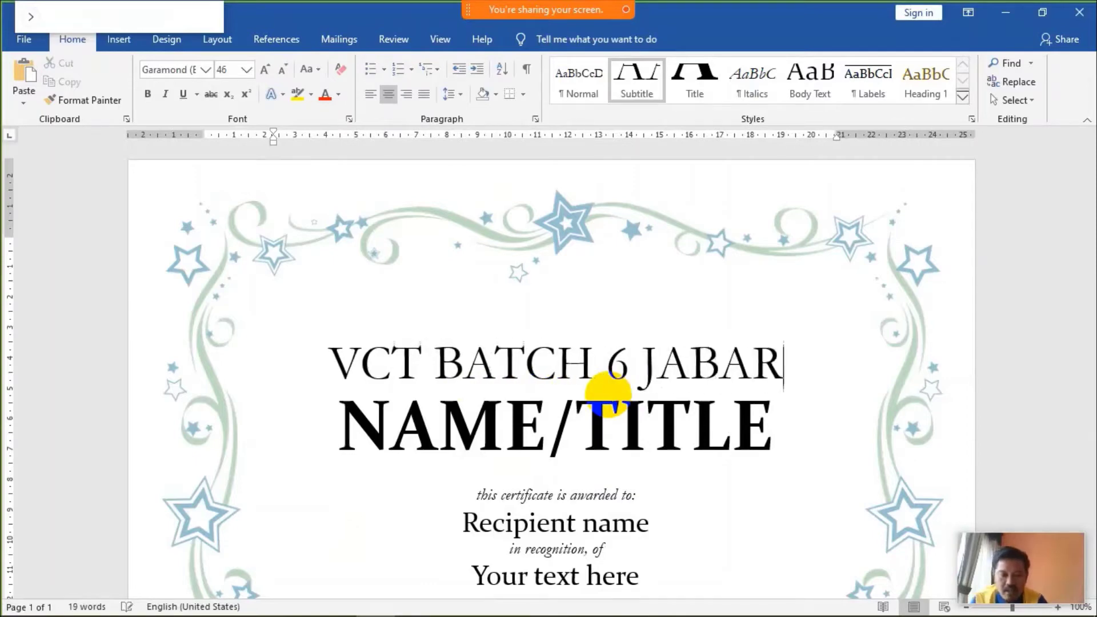
click(711, 424)
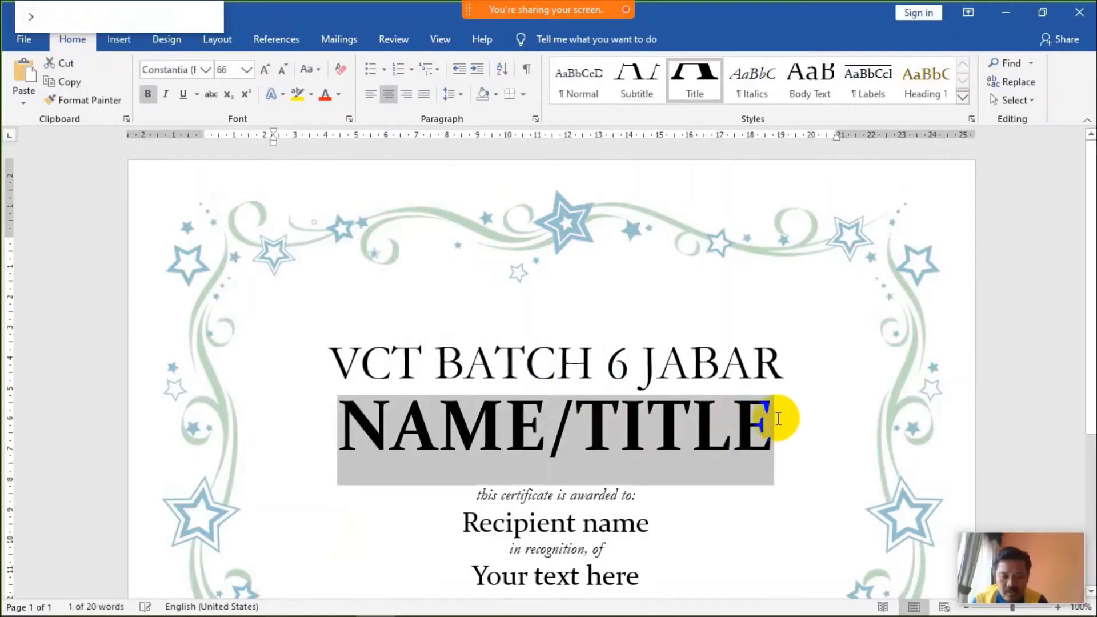
text(KELAS 7-)
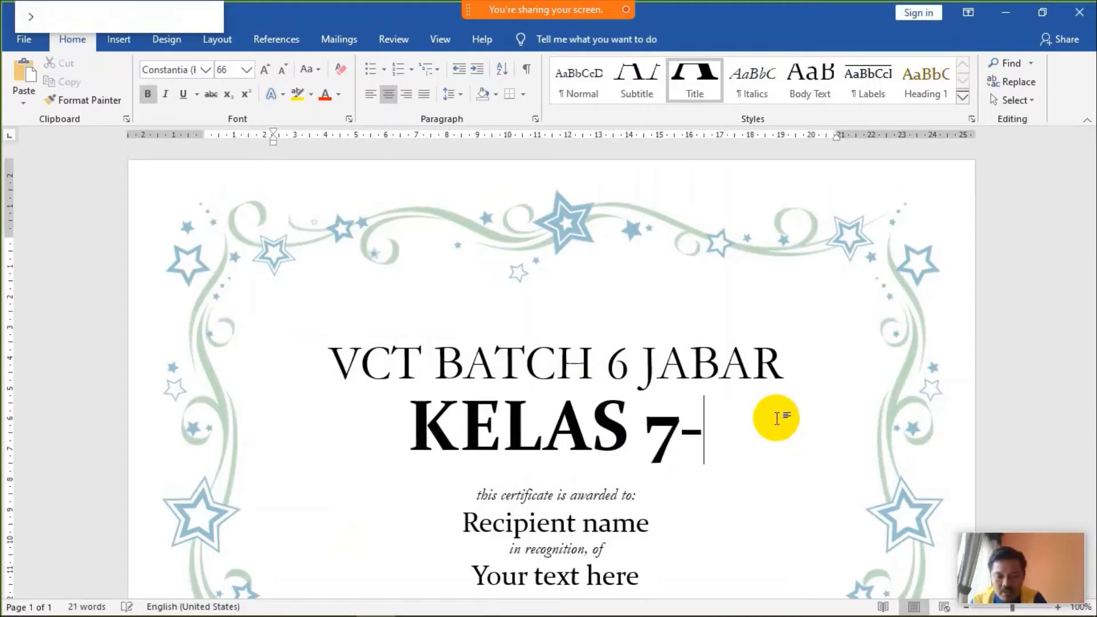
text(E)
Step: Change the award line to 'Sertifikat ini diberikan kepada' and delete the Recipient name placeholder
scroll(742, 420, down, 1)
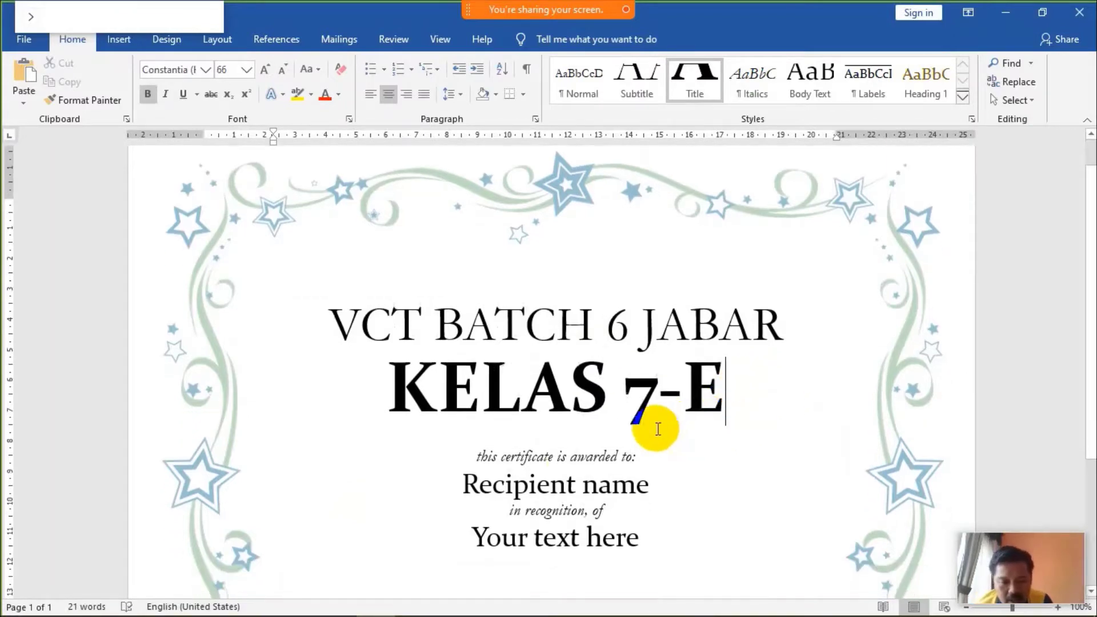
triple_click(484, 456)
text(s)
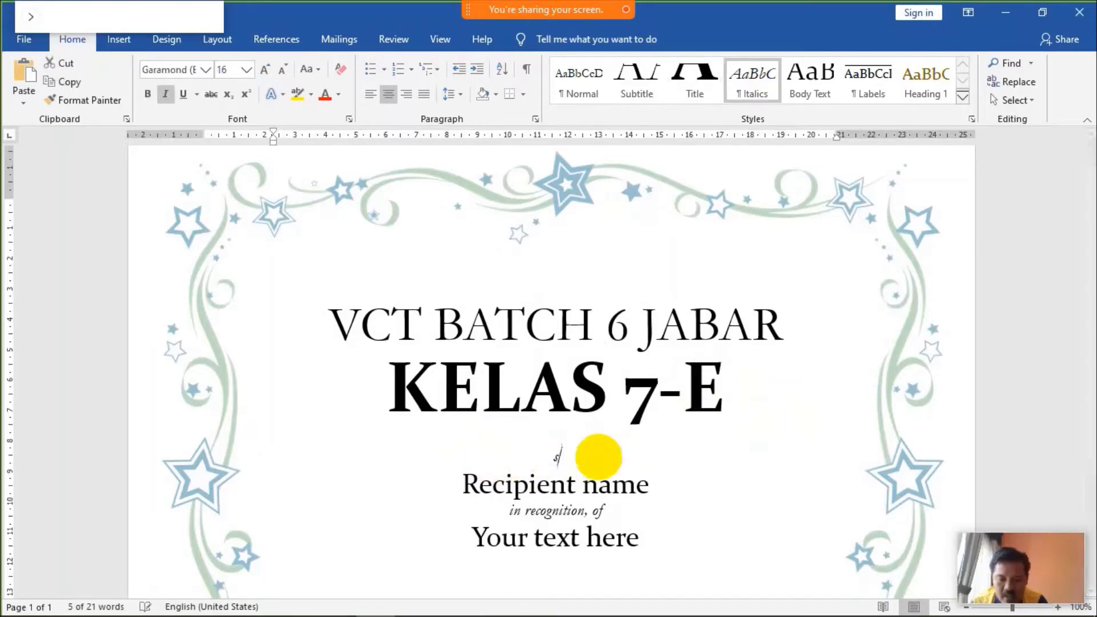
text(erti)
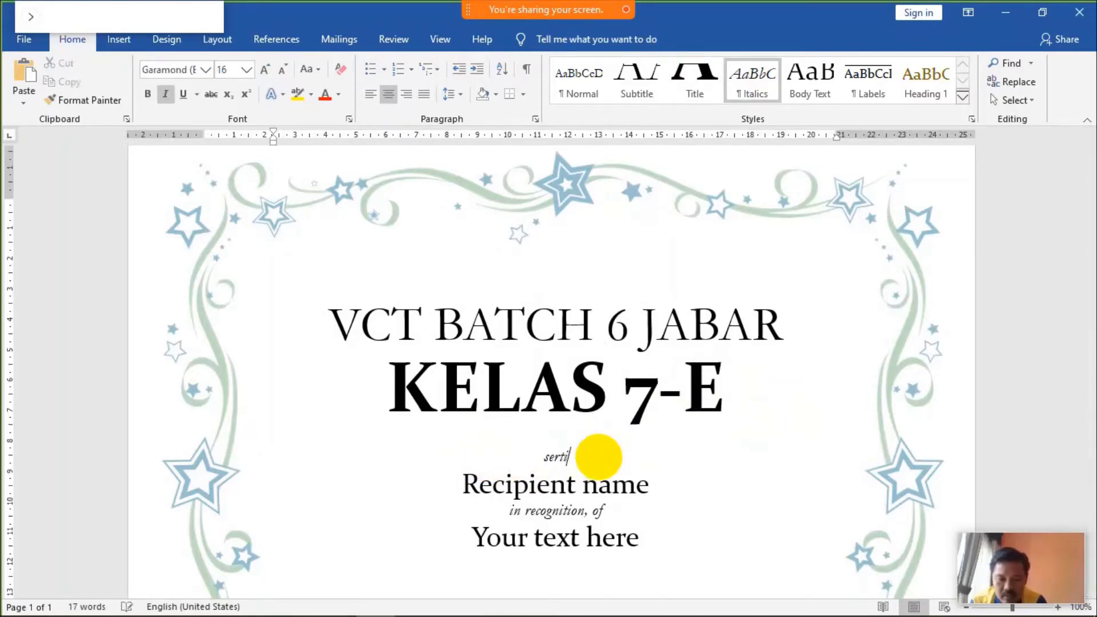
text(kat in)
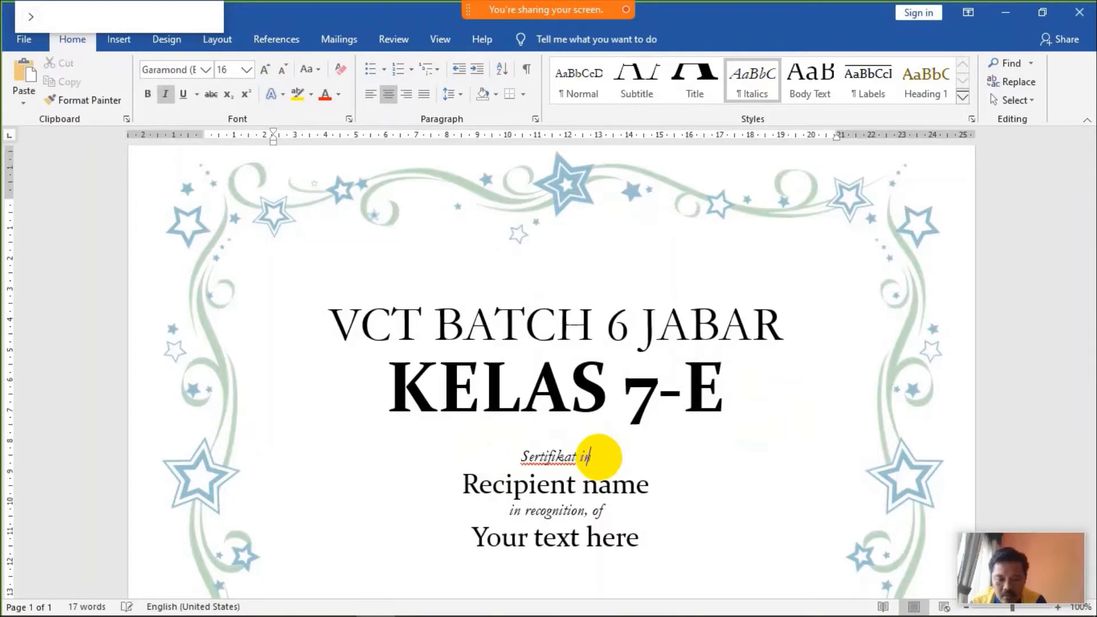
text(i diberikan )
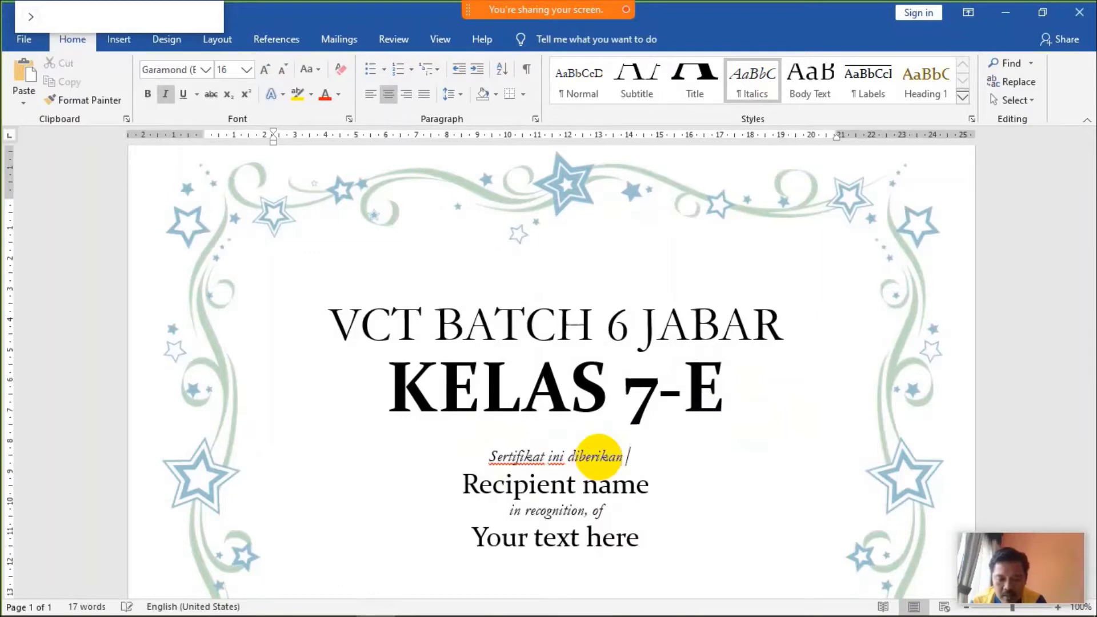
text(kepada)
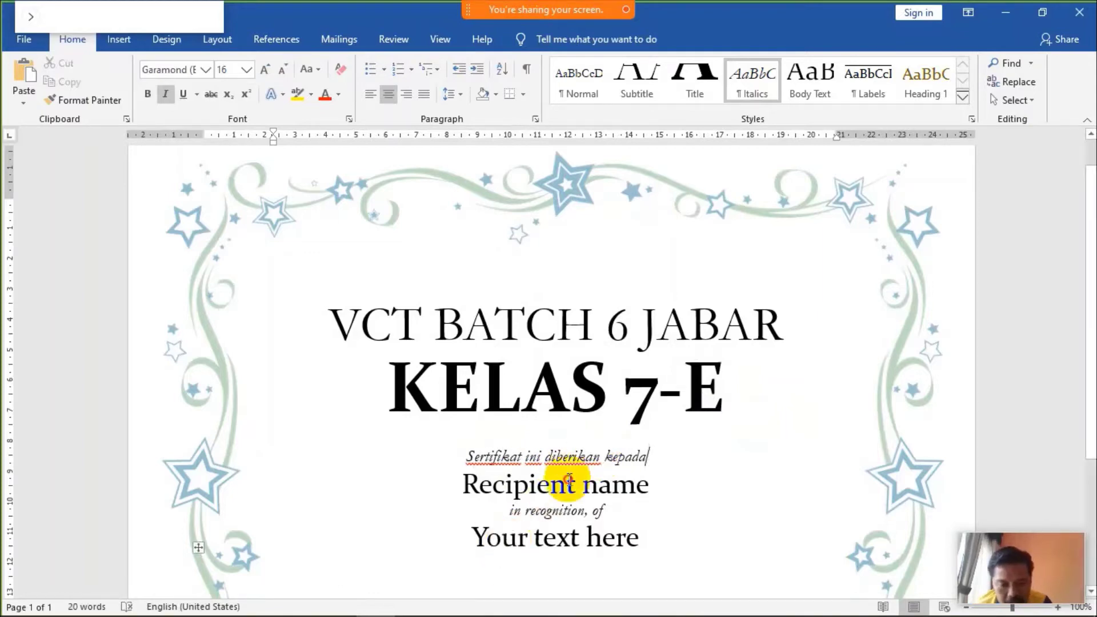
click(498, 487)
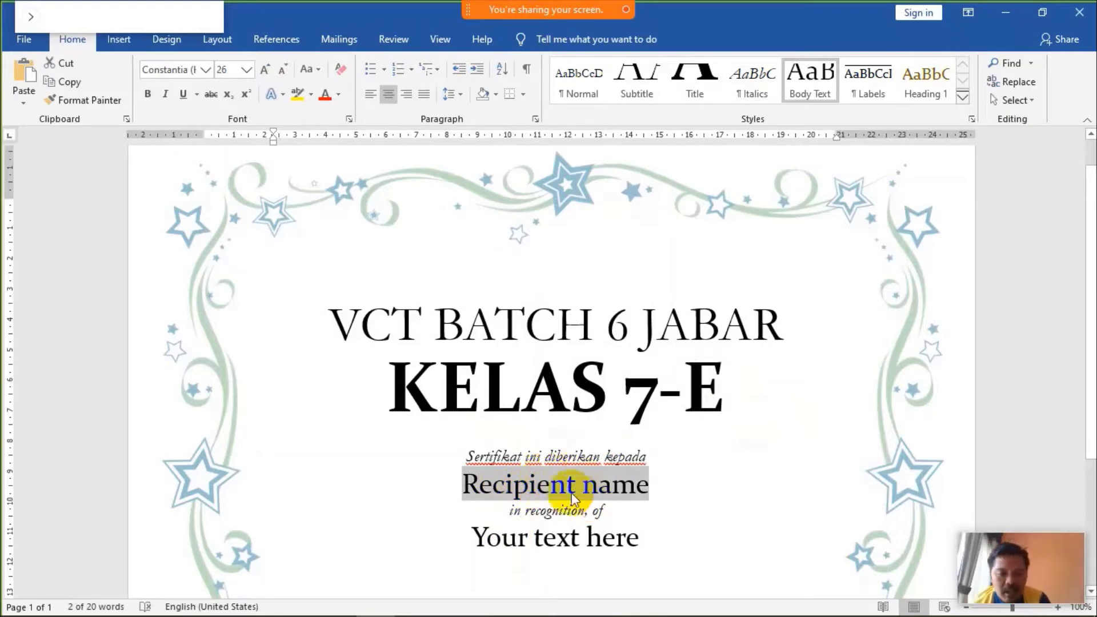
click(524, 326)
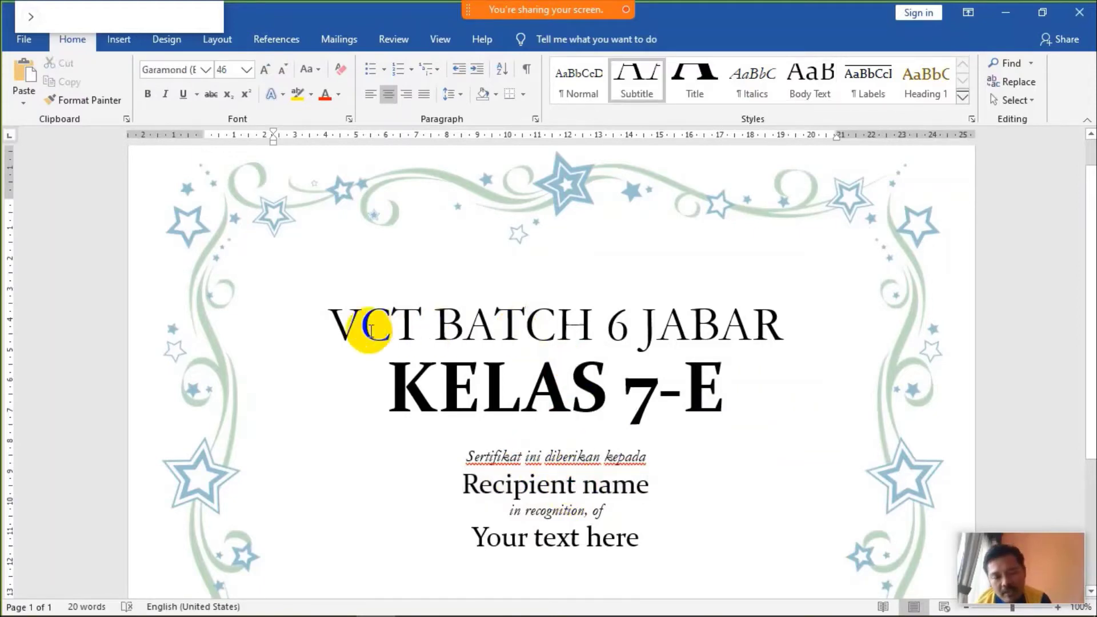
click(715, 391)
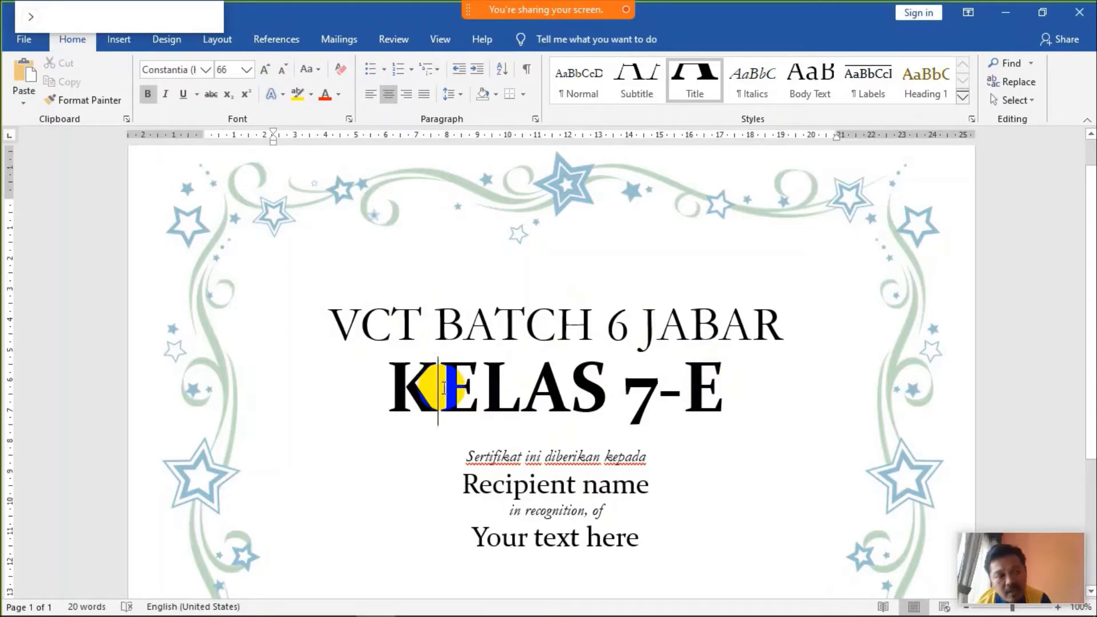
click(473, 490)
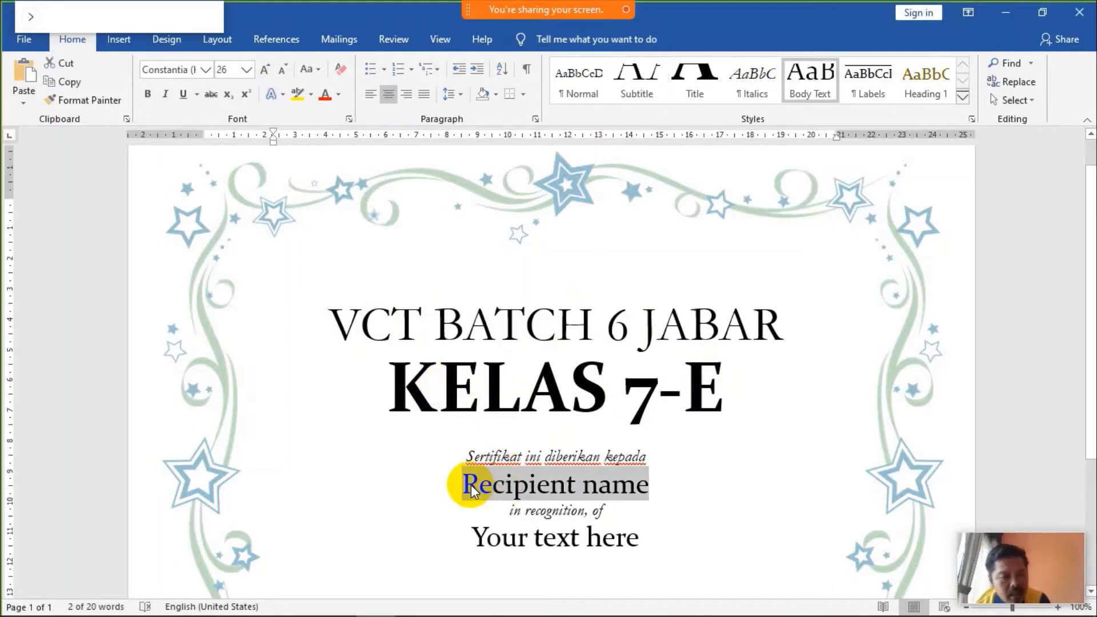
key(Delete)
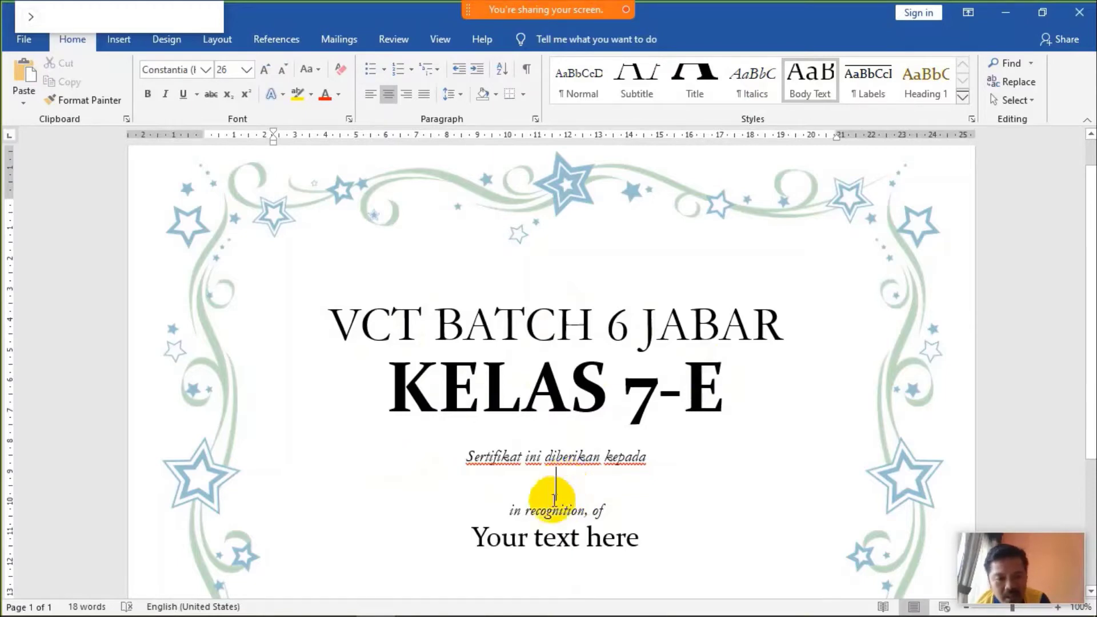
Step: Replace the italic 'in recognition, of' line with 'Dengan predikat'
triple_click(580, 510)
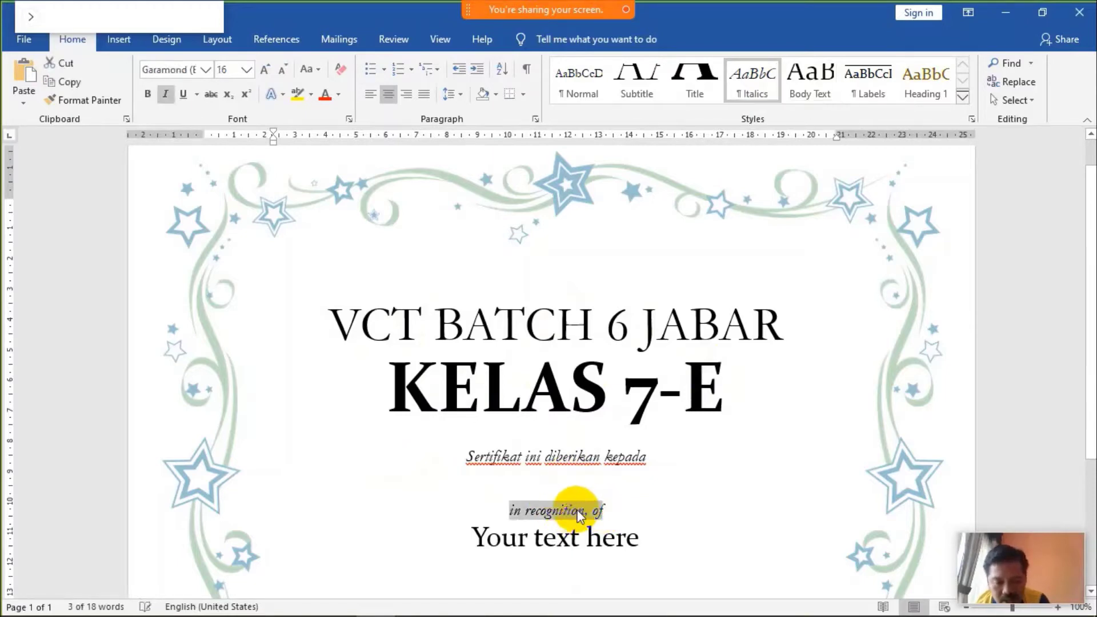
text(ata)
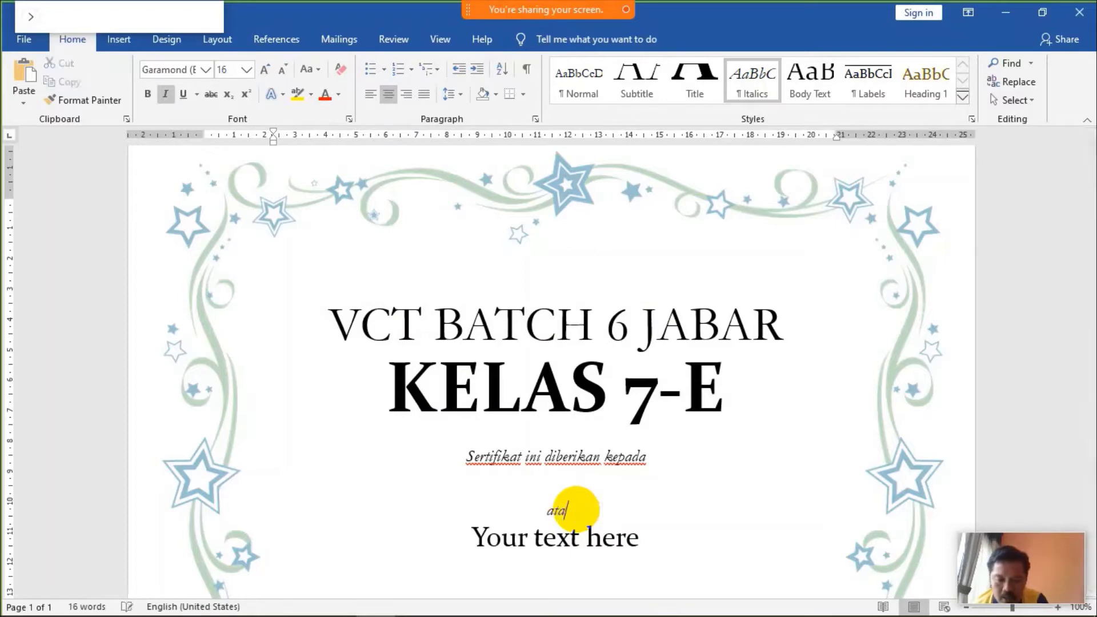
text(Atas pa)
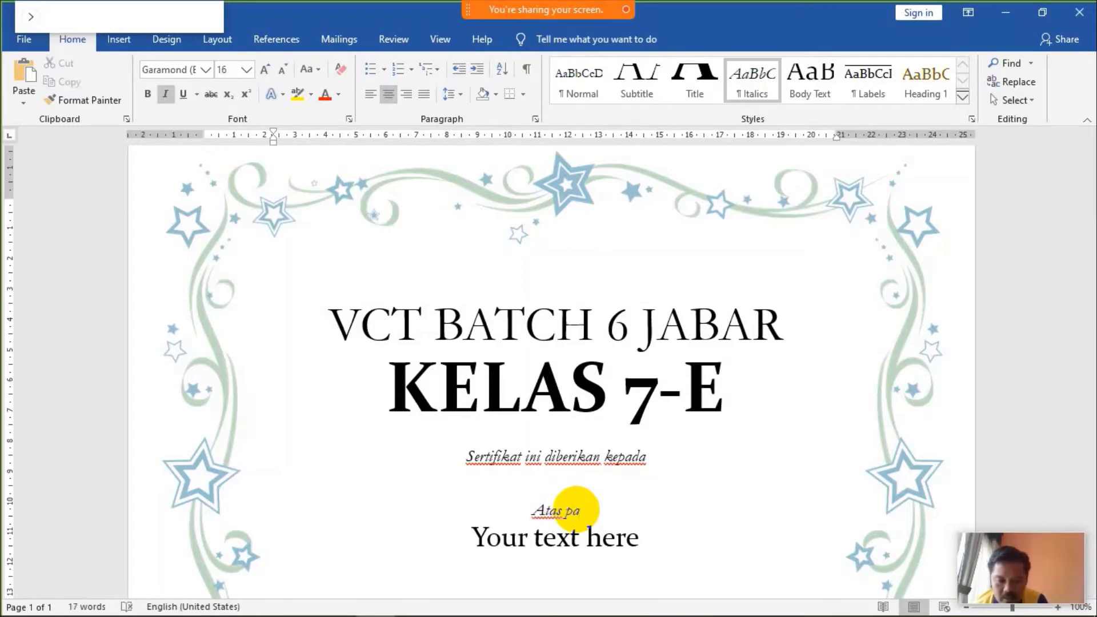
text(r)
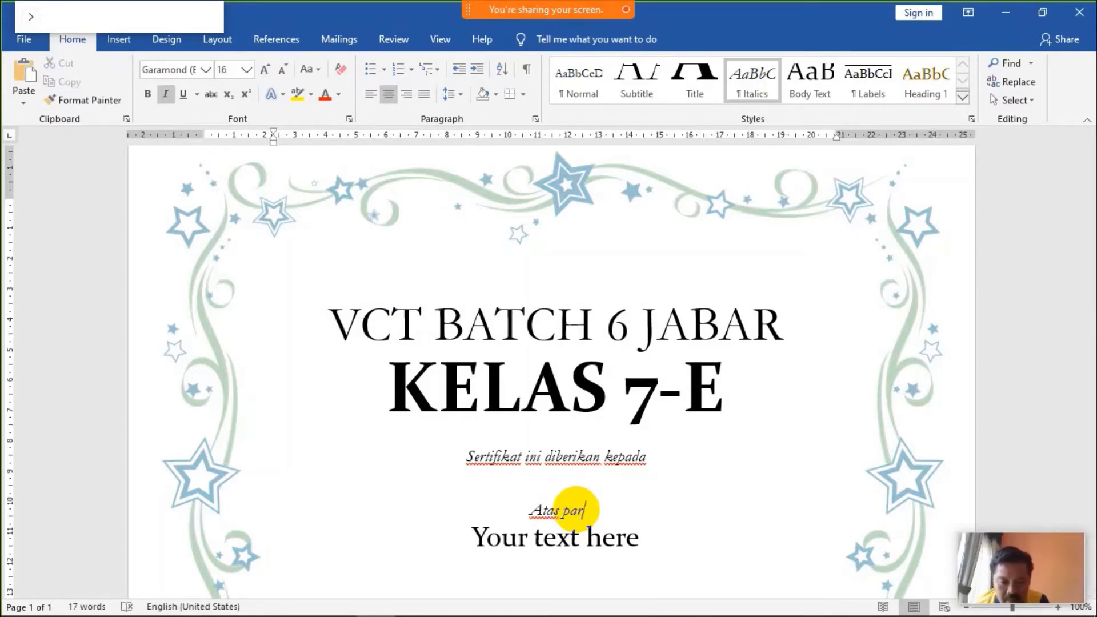
key(BackSpace)
key(BackSpace)
key(BackSpace)
text(den)
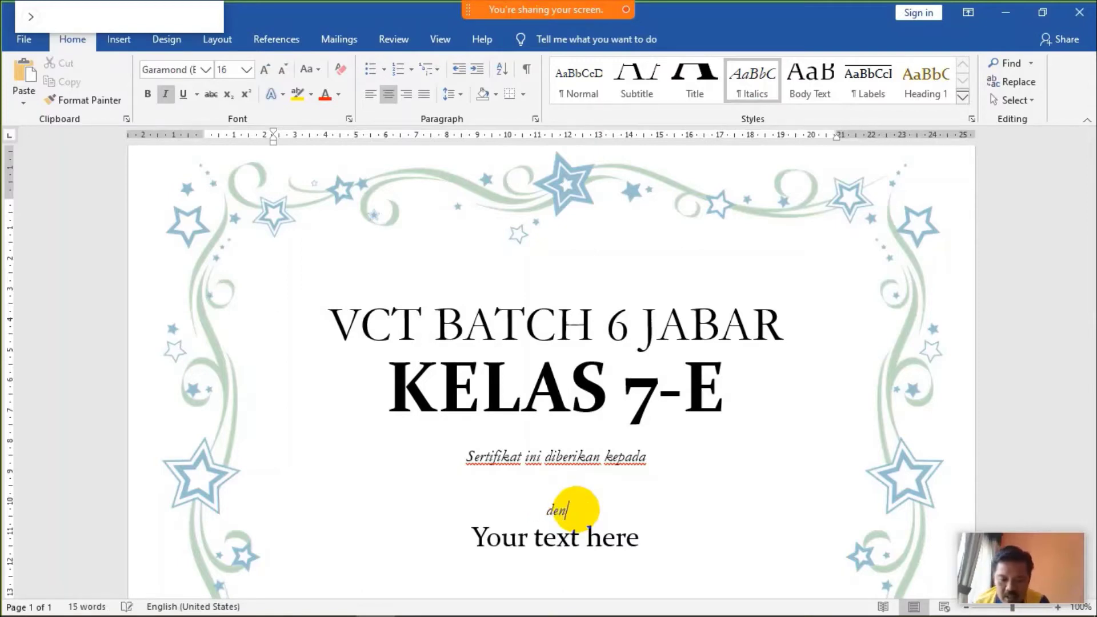
text(Dengan pred)
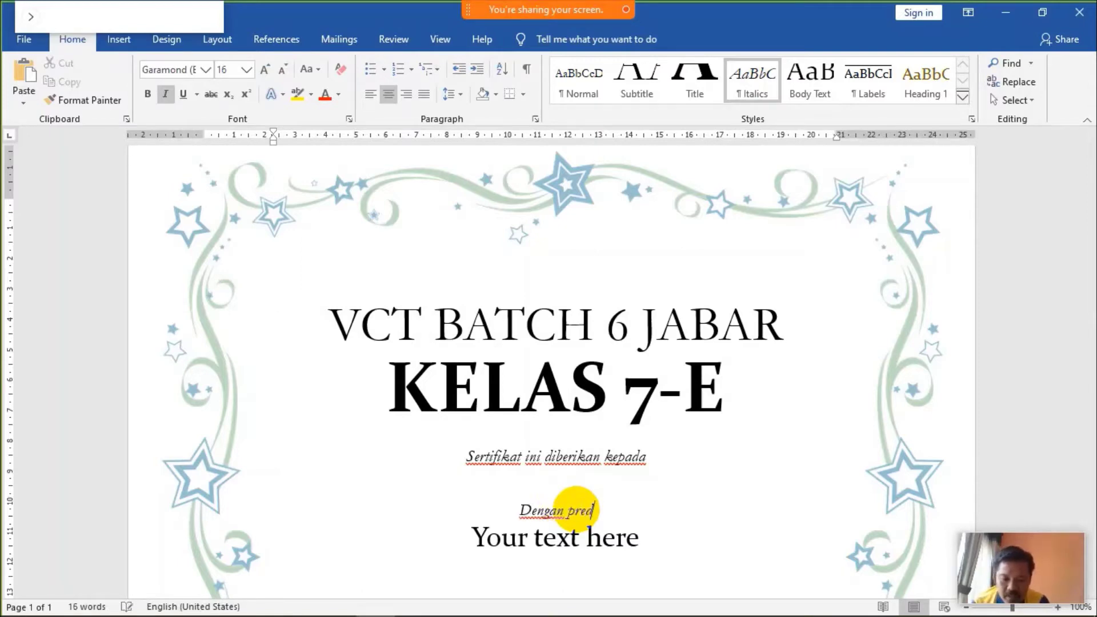
text(ikat)
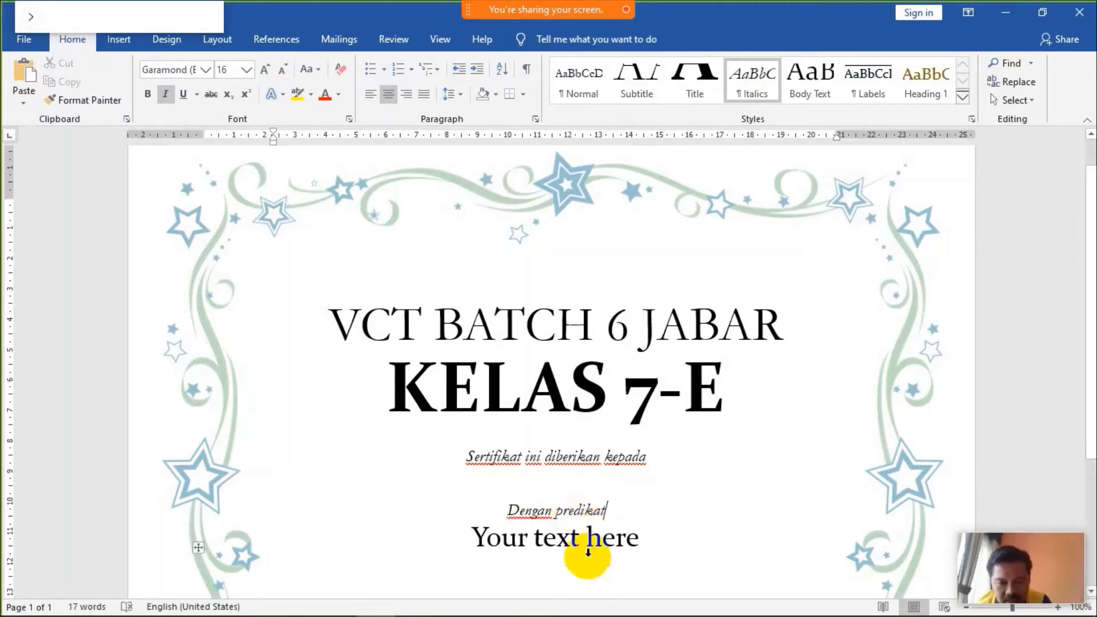
click(588, 548)
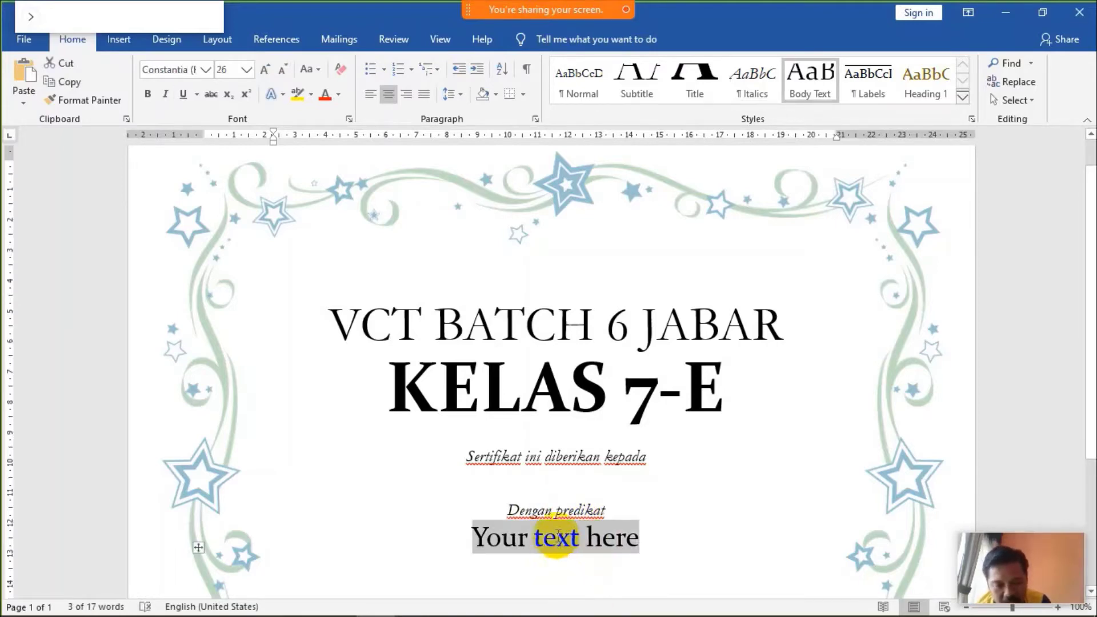
scroll(503, 531, down, 1)
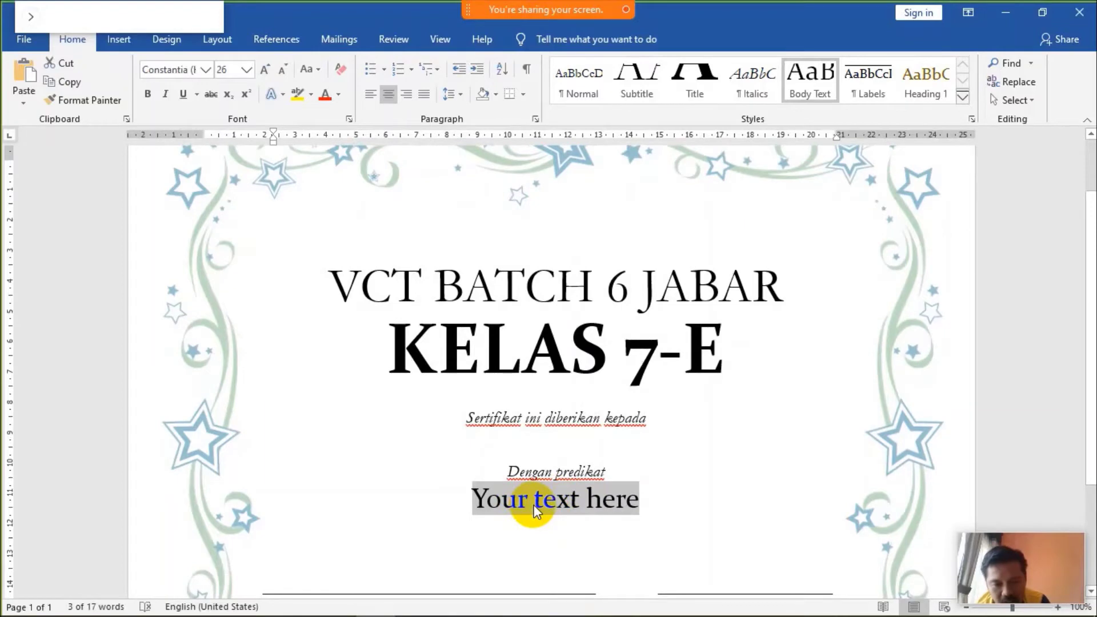
scroll(533, 505, down, 1)
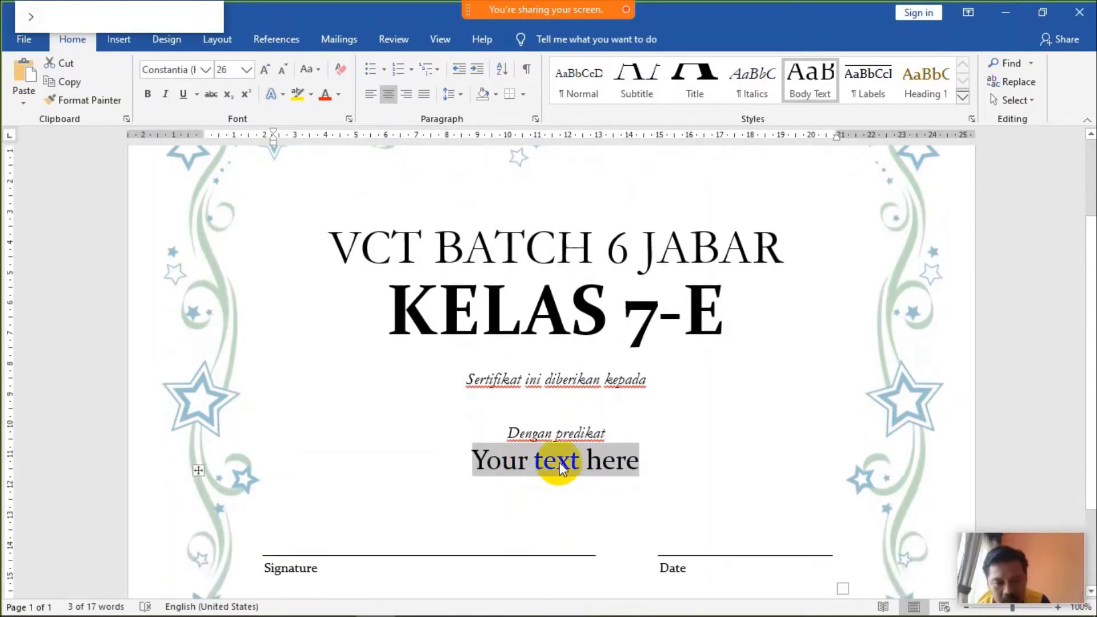
key(BackSpace)
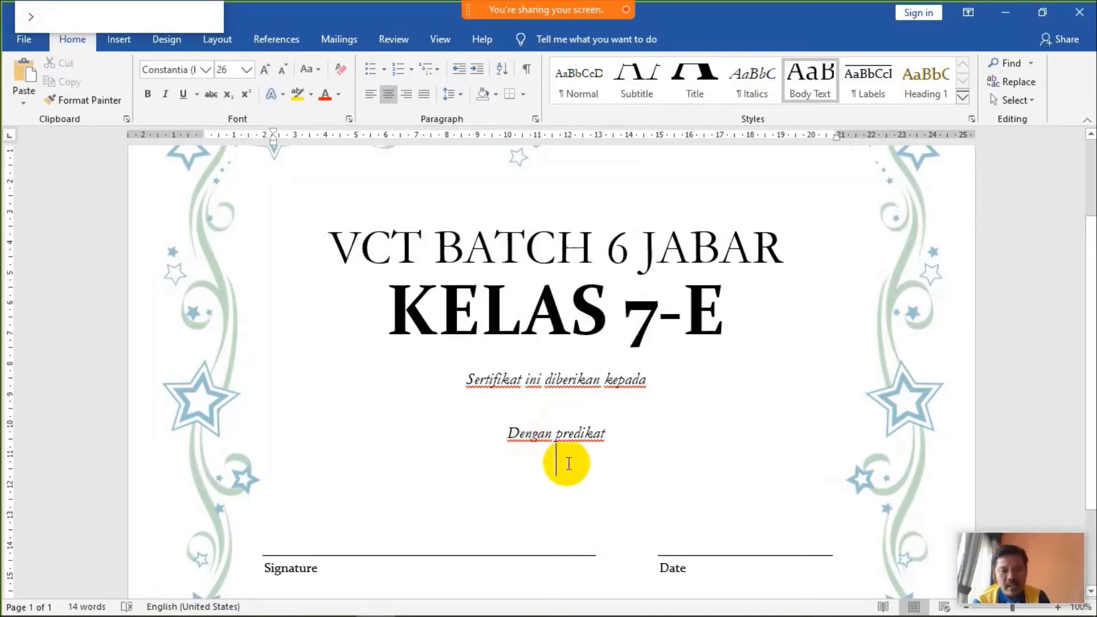
scroll(568, 465, down, 2)
scroll(570, 453, down, 1)
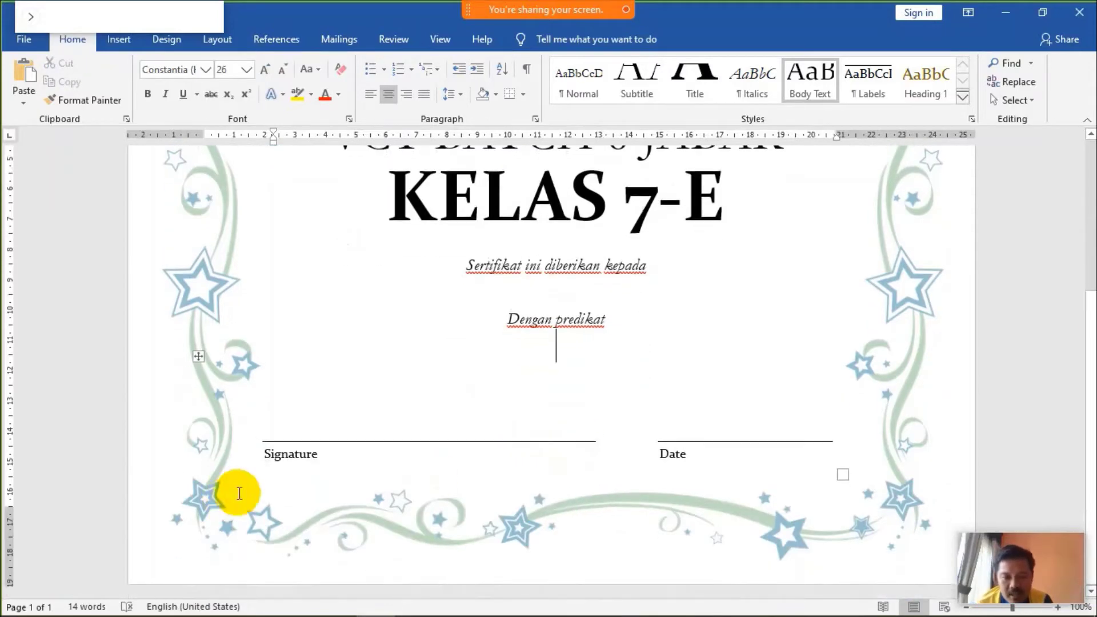
scroll(657, 357, up, 1)
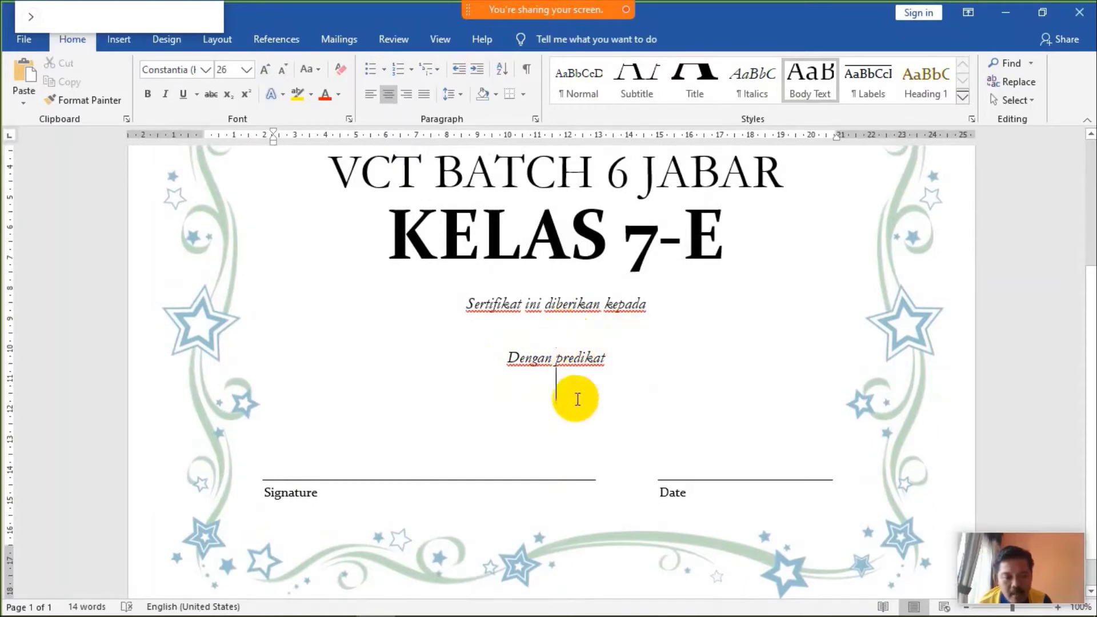
key(shift+Down)
click(562, 343)
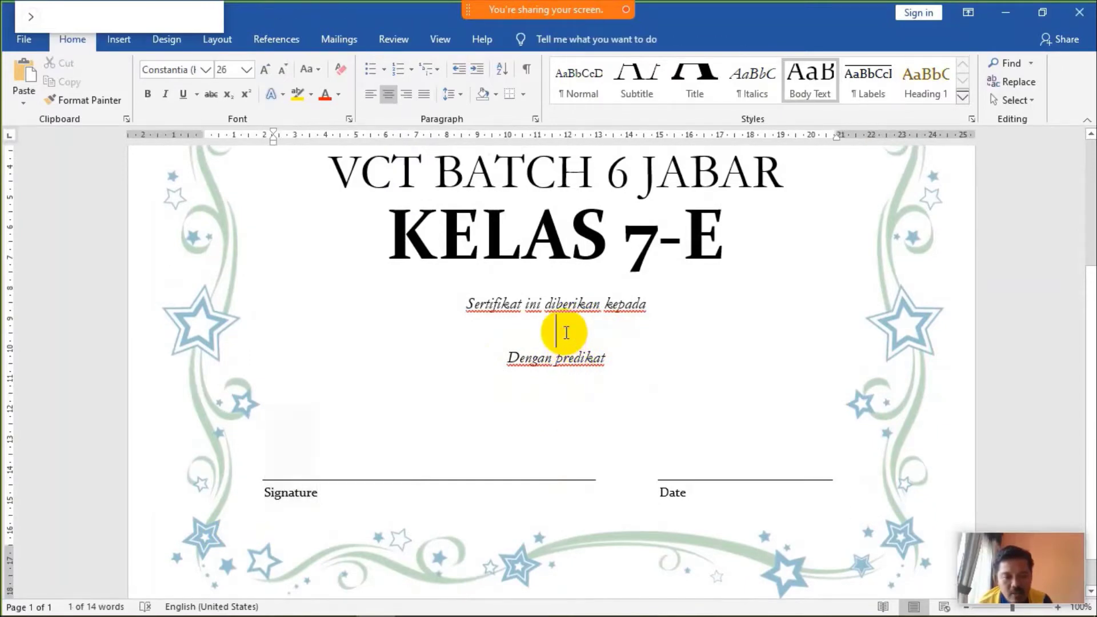
click(551, 397)
click(529, 331)
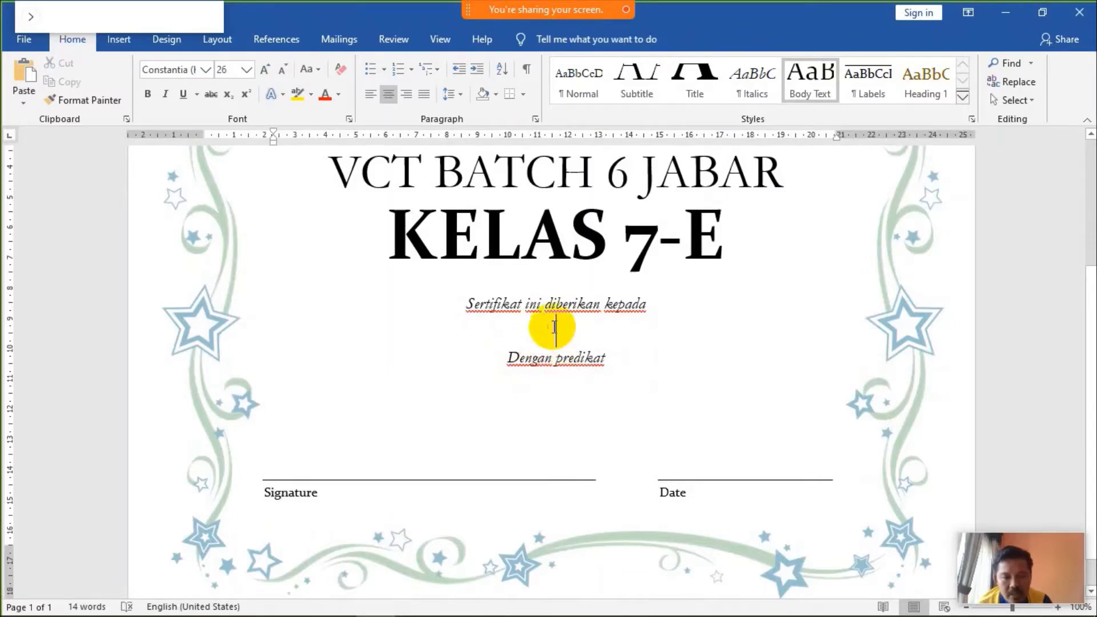
scroll(555, 325, up, 3)
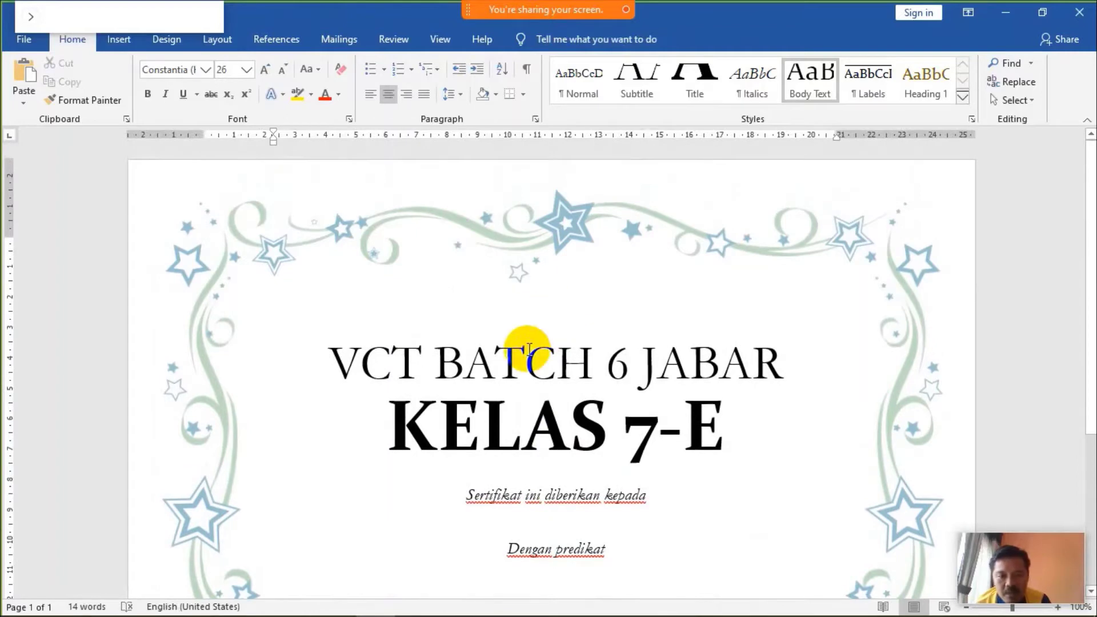
scroll(553, 399, down, 1)
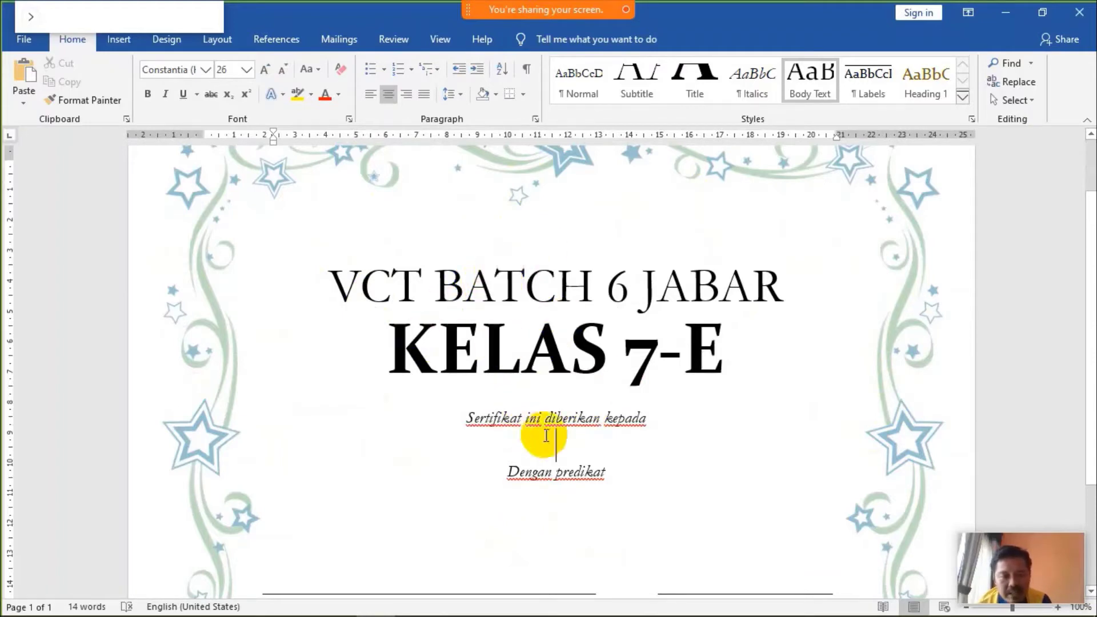
double_click(561, 517)
click(558, 471)
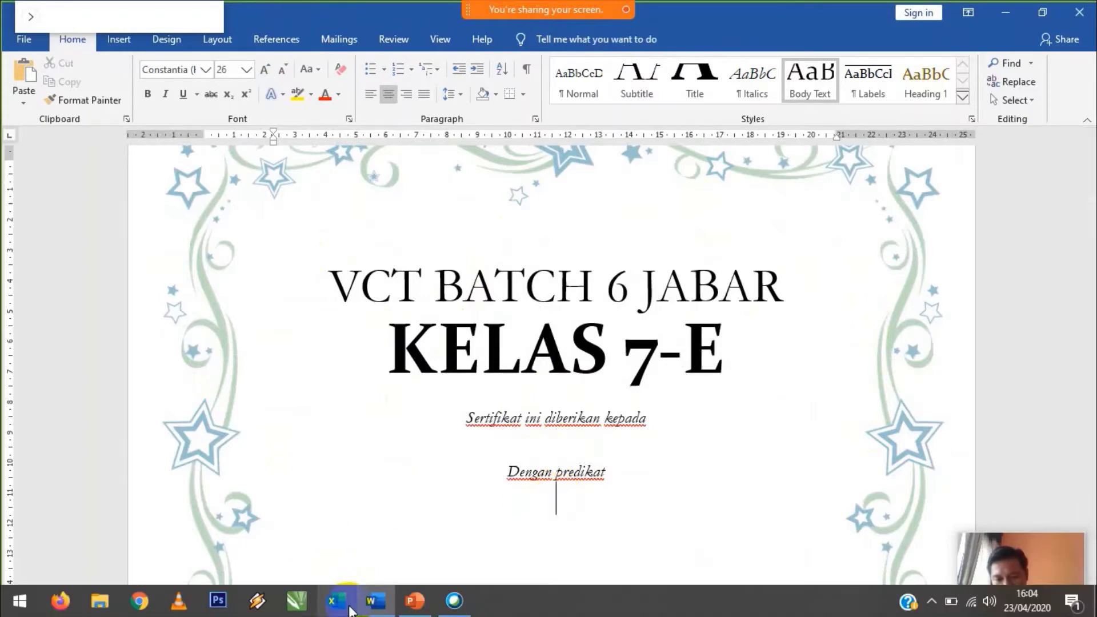
Step: Start a blank Excel workbook with headers Nama in B2 and Predikat in C2
click(338, 603)
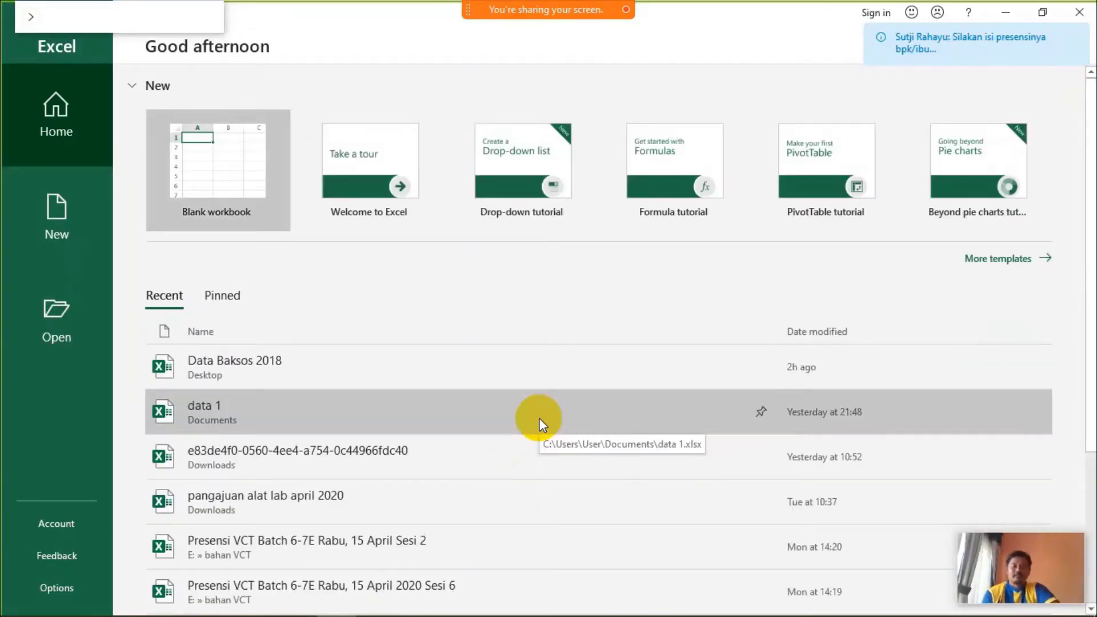
click(252, 156)
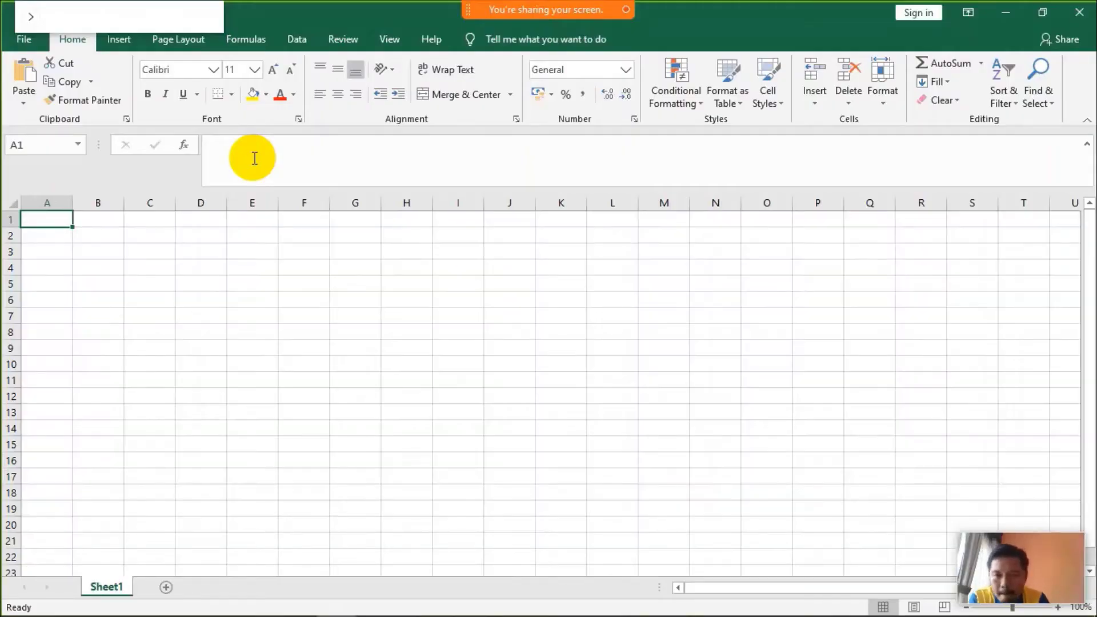
click(154, 239)
click(112, 242)
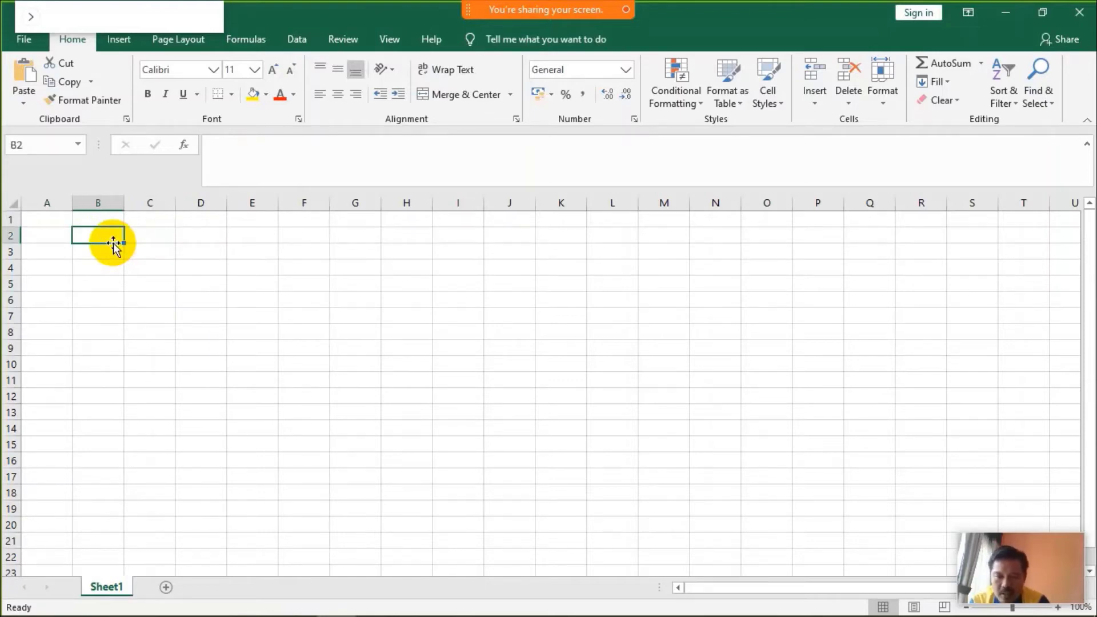
text(Nama)
key(Tab)
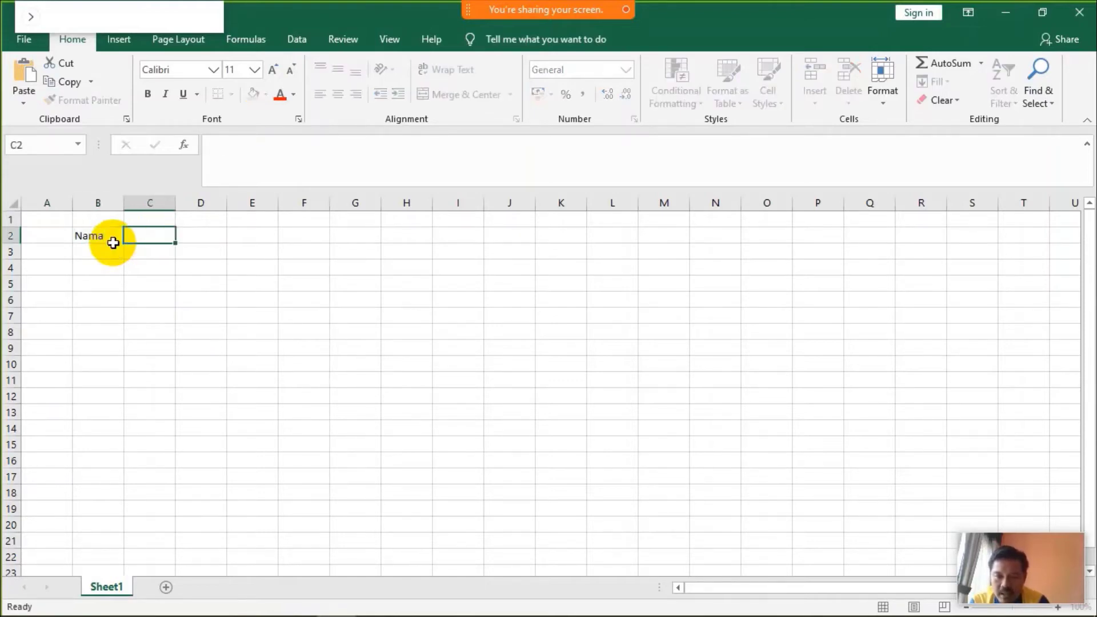
text(Predikat)
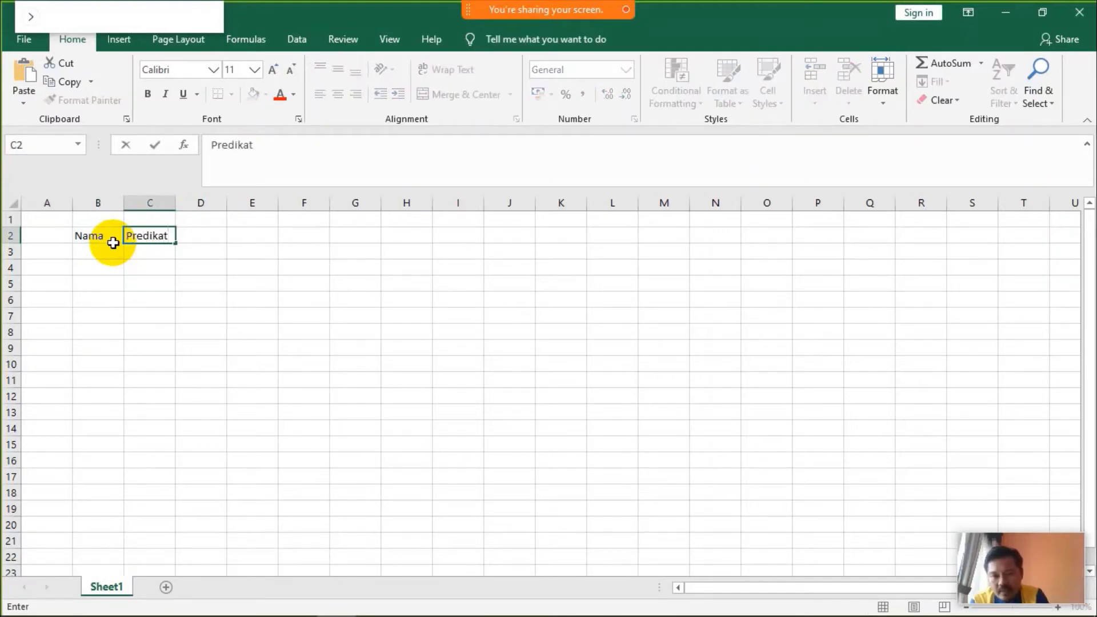
key(Return)
Step: Enter seven student first names, ahmad through gugun, in B3:B9
click(114, 247)
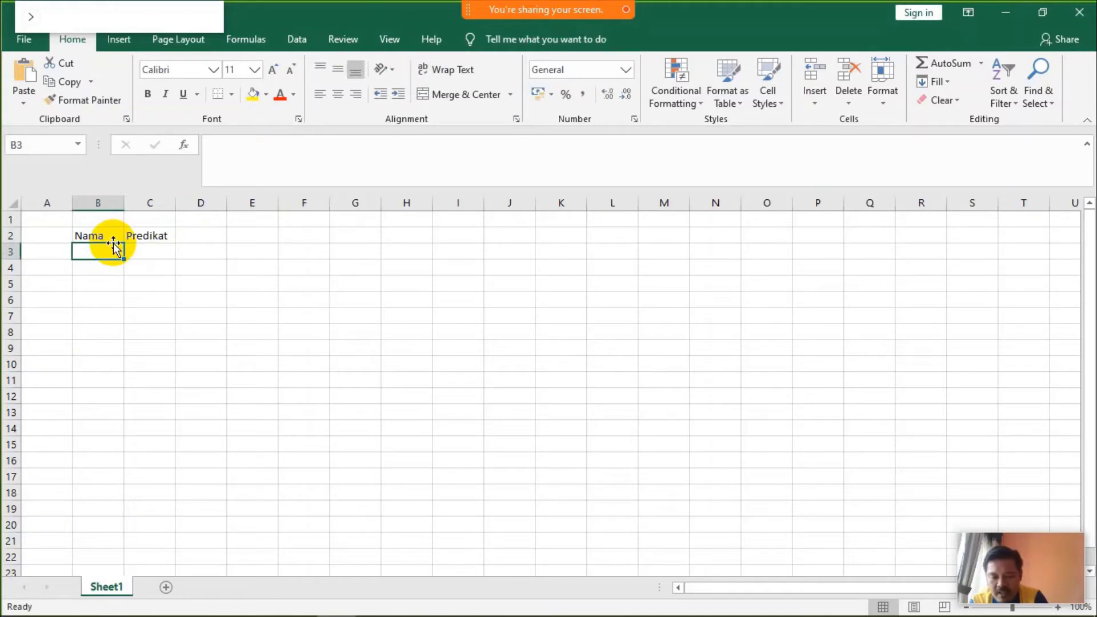
text(ahmad)
key(Return)
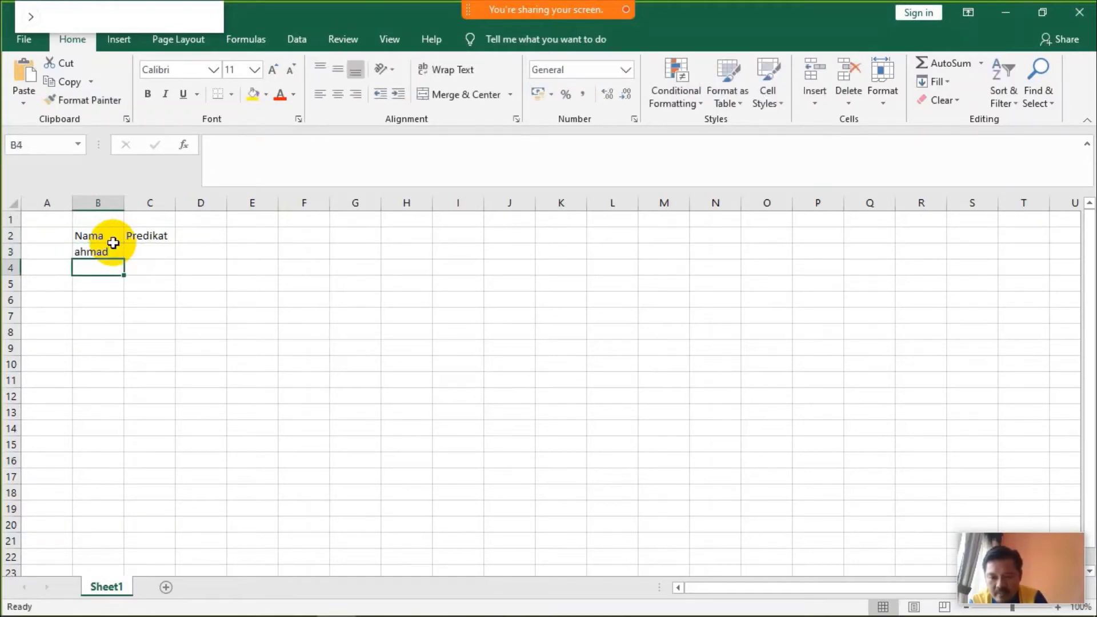
text(bajuri)
key(Return)
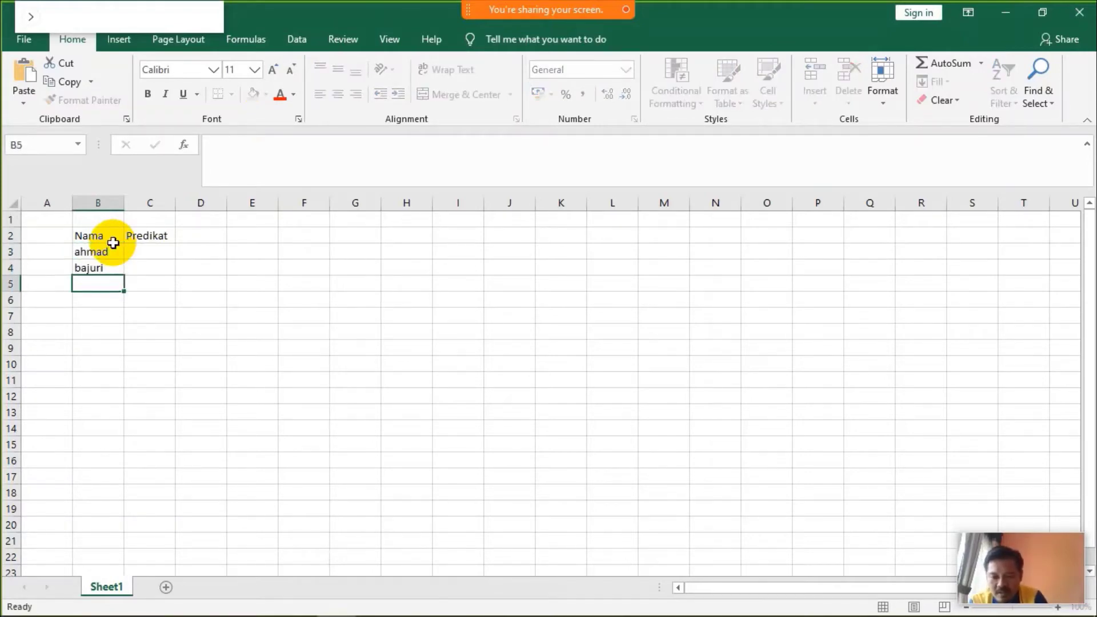
text(cecep)
key(Return)
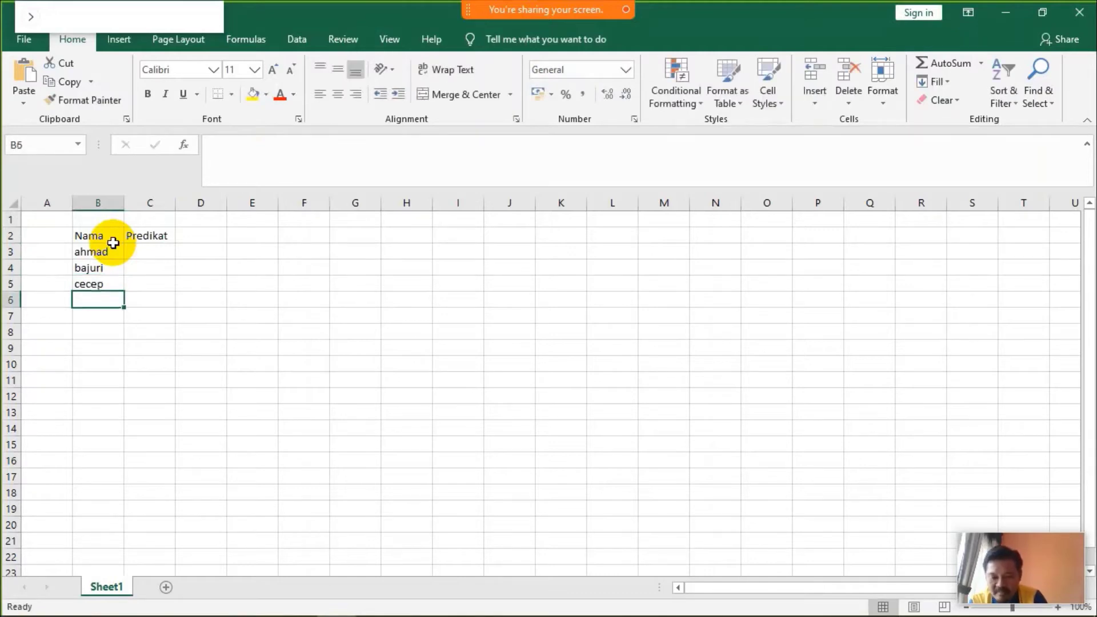
text(deden)
key(Return)
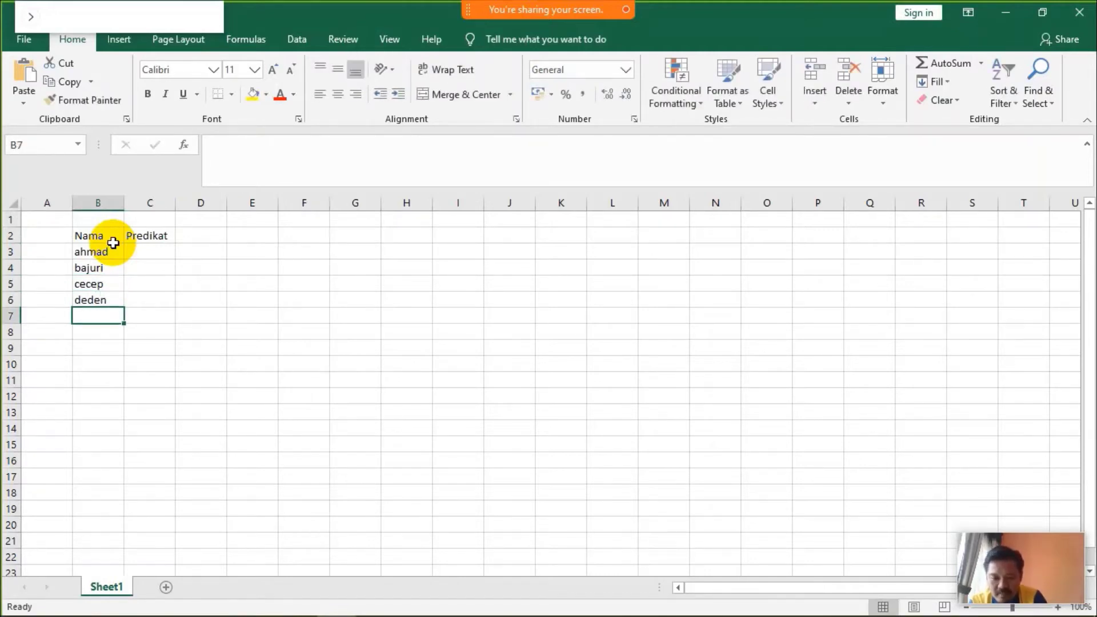
text(erwin)
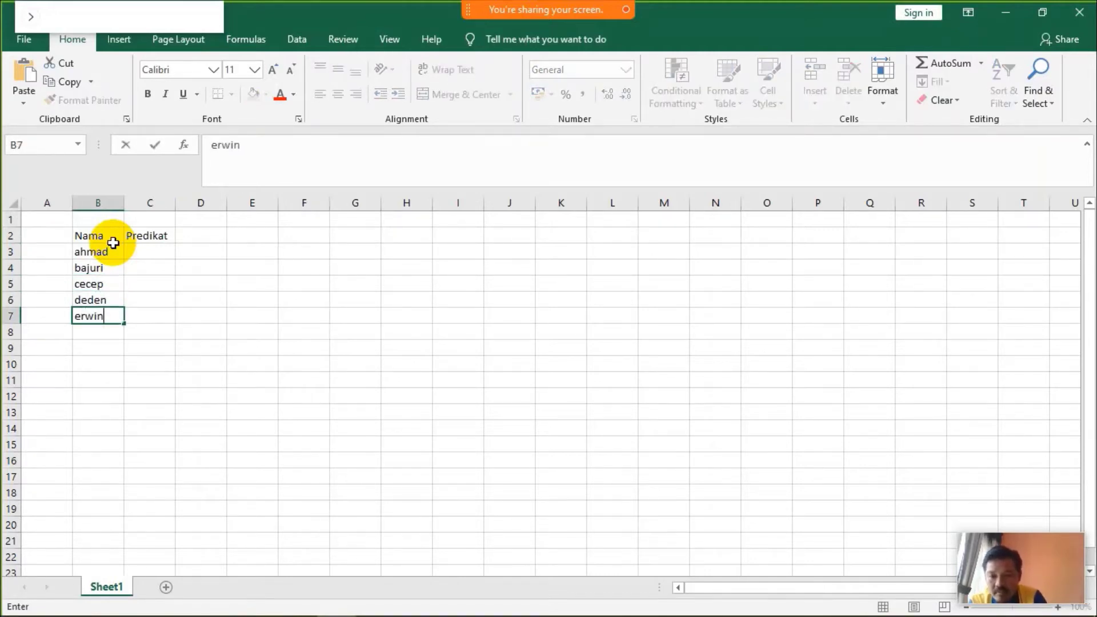
key(Return)
text(andi)
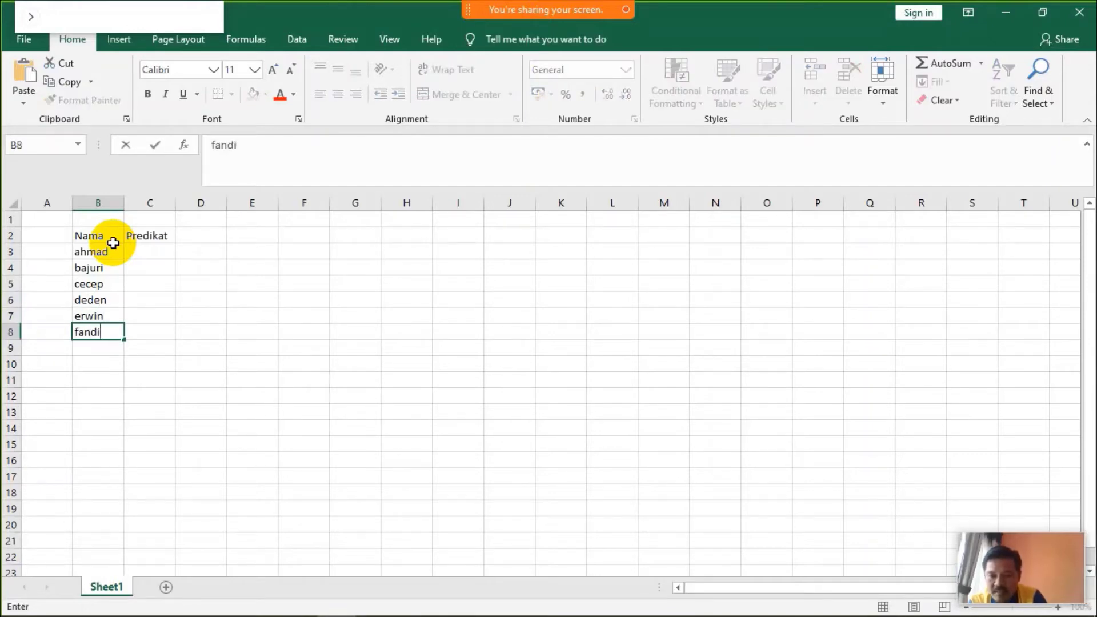
key(Return)
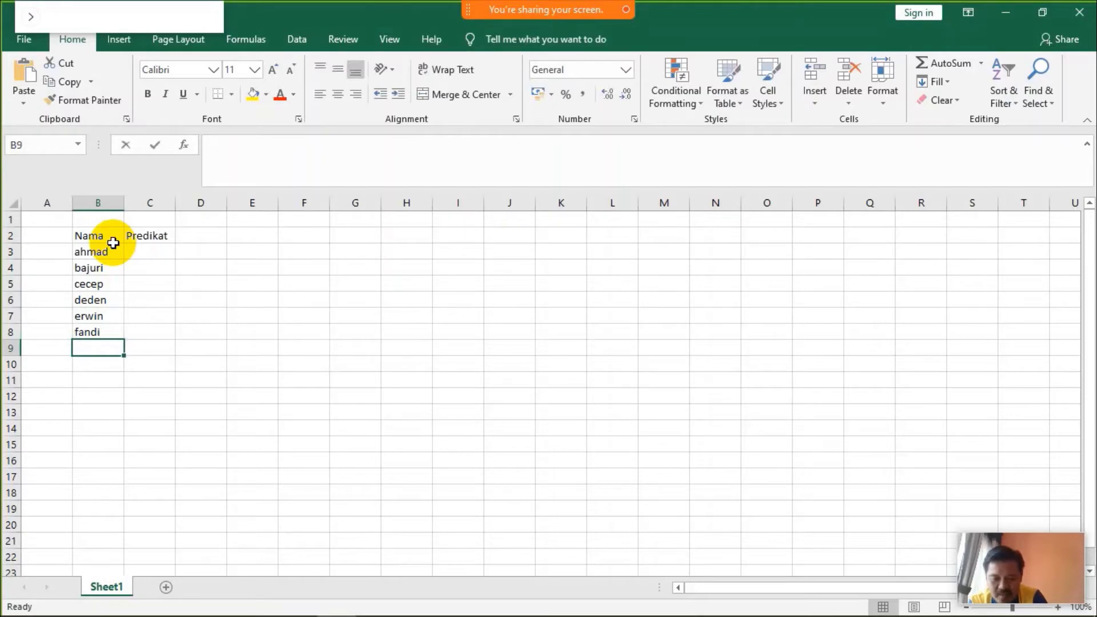
text(gugun)
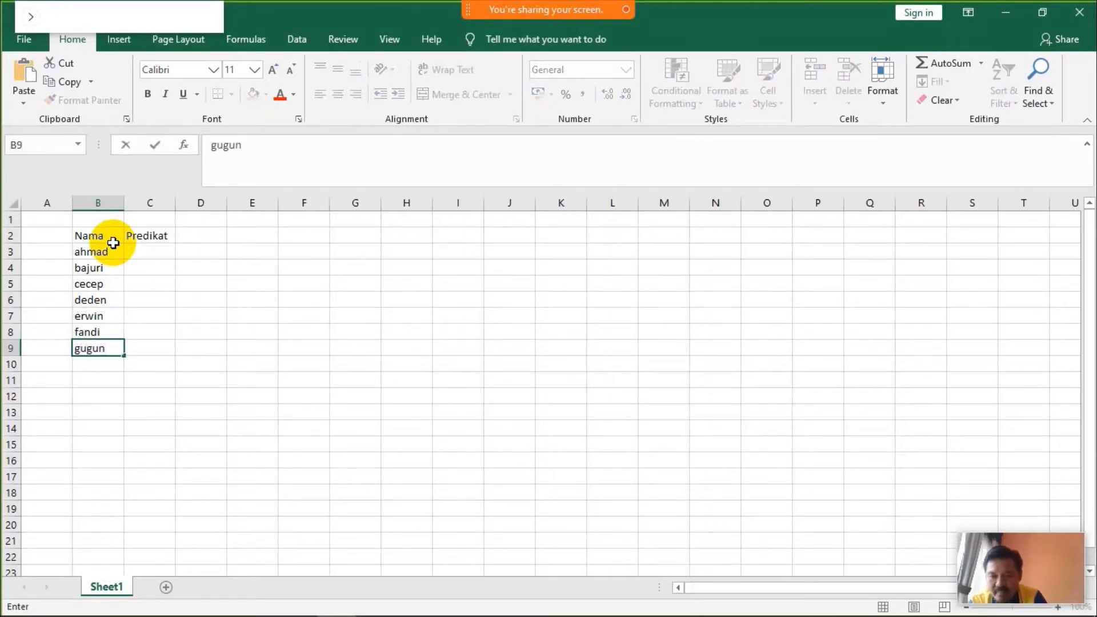
key(Return)
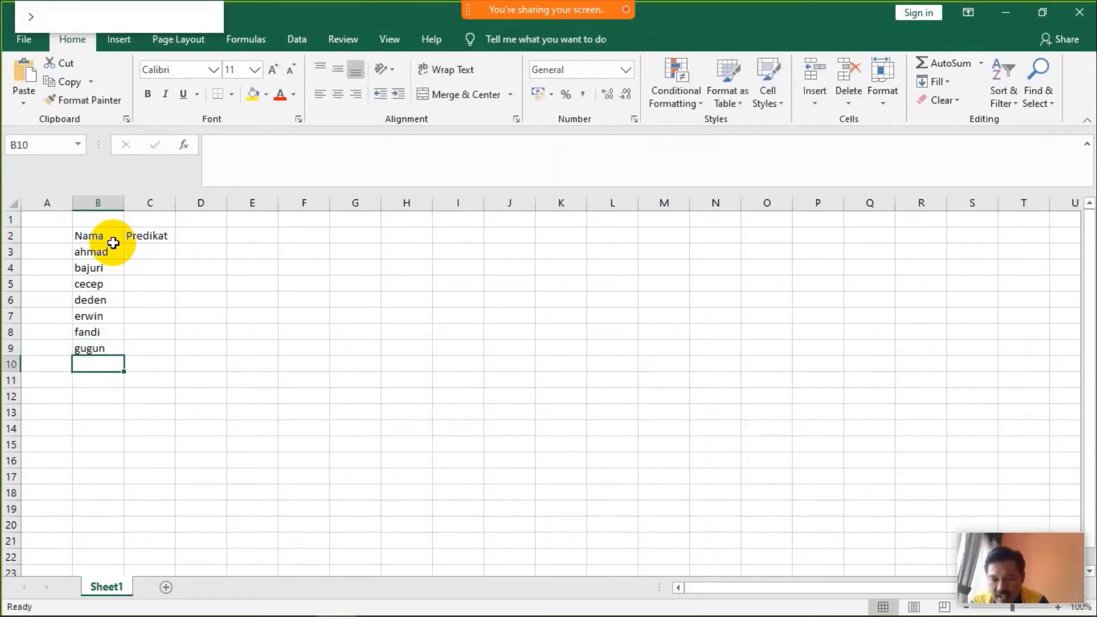
drag(100, 254, 108, 346)
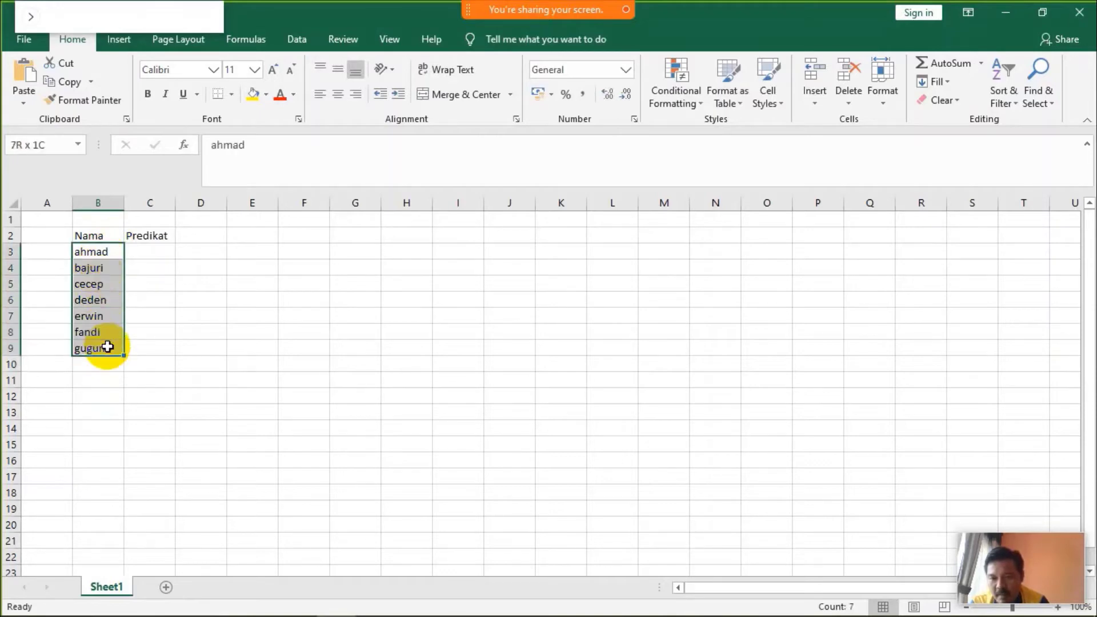
click(103, 252)
key(Down)
key(Down)
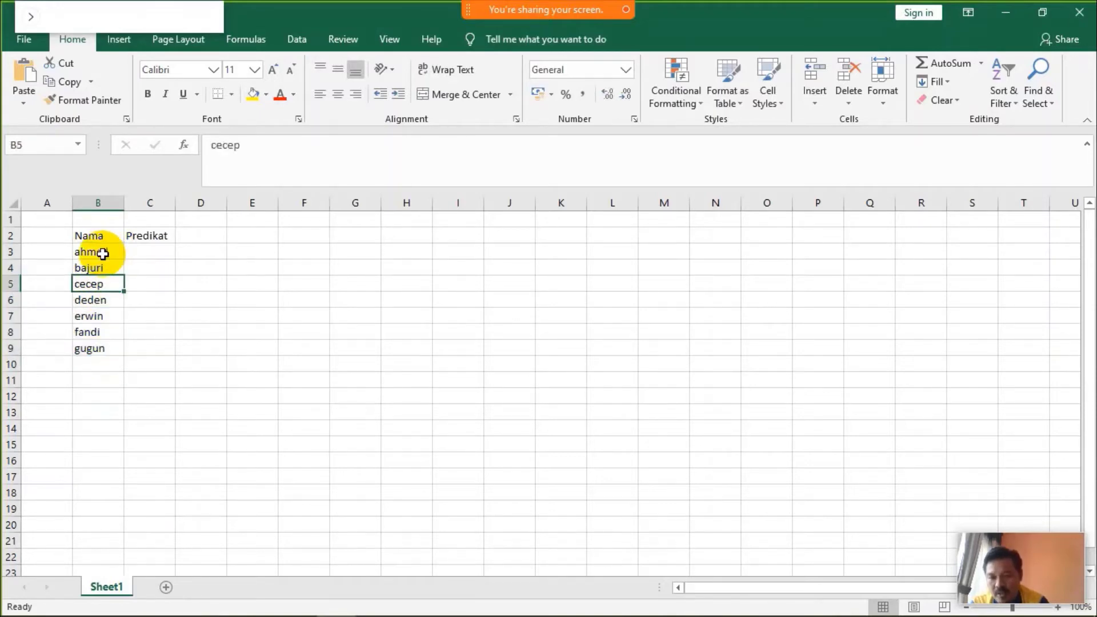
key(Down)
key(Down)
key(Down)
key(Down)
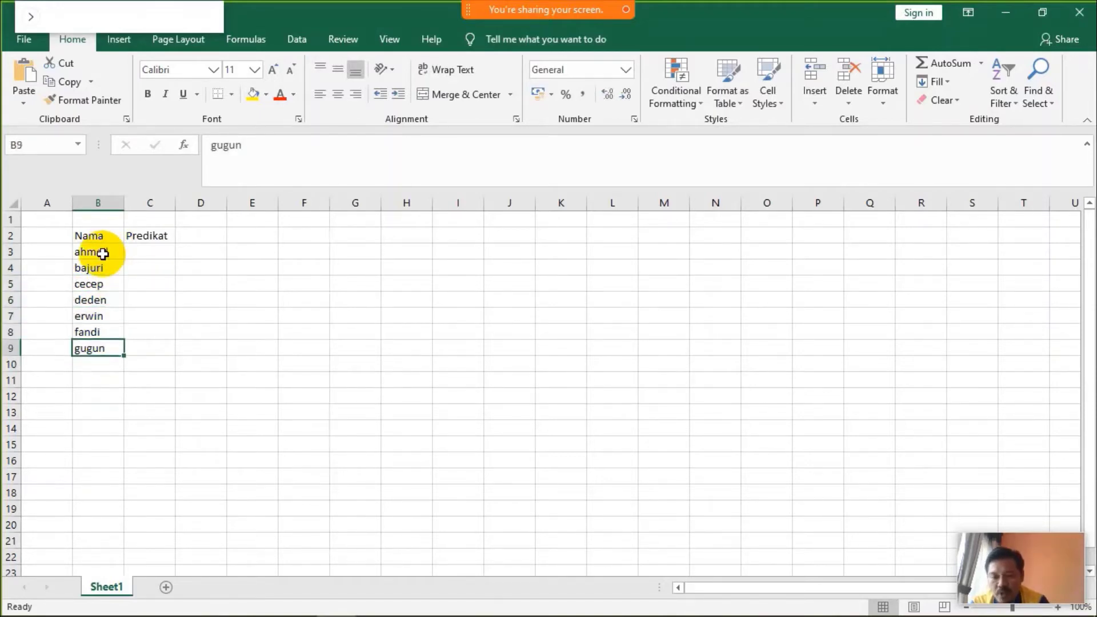
Step: Rate the first three students Sangat Baik, Baik, Sangat Baik in C3:C5
click(133, 251)
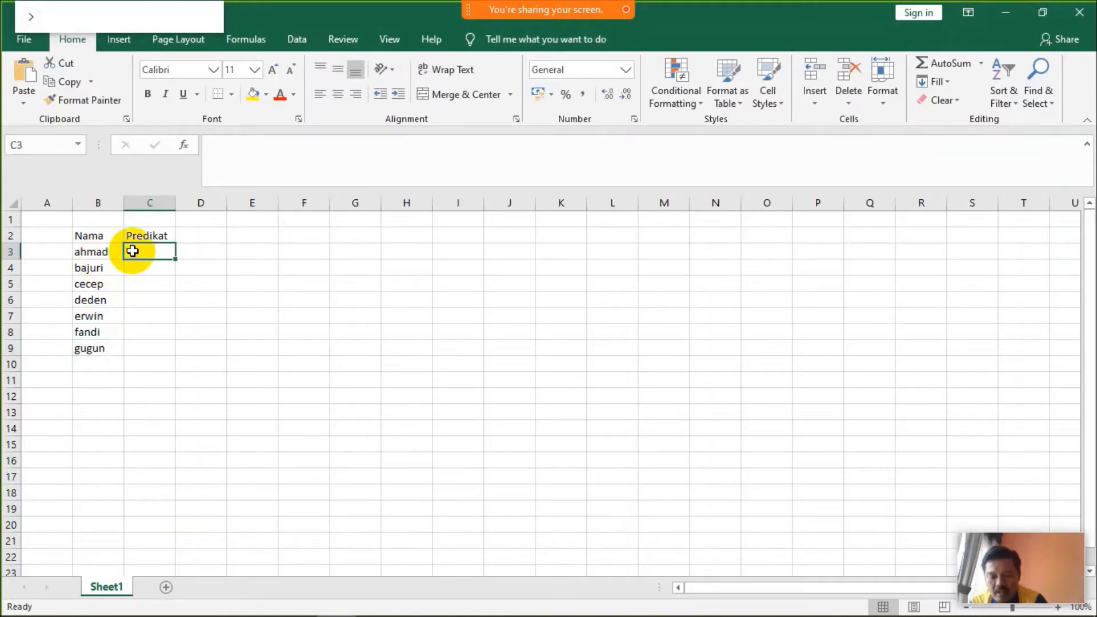
text(Sangat baik)
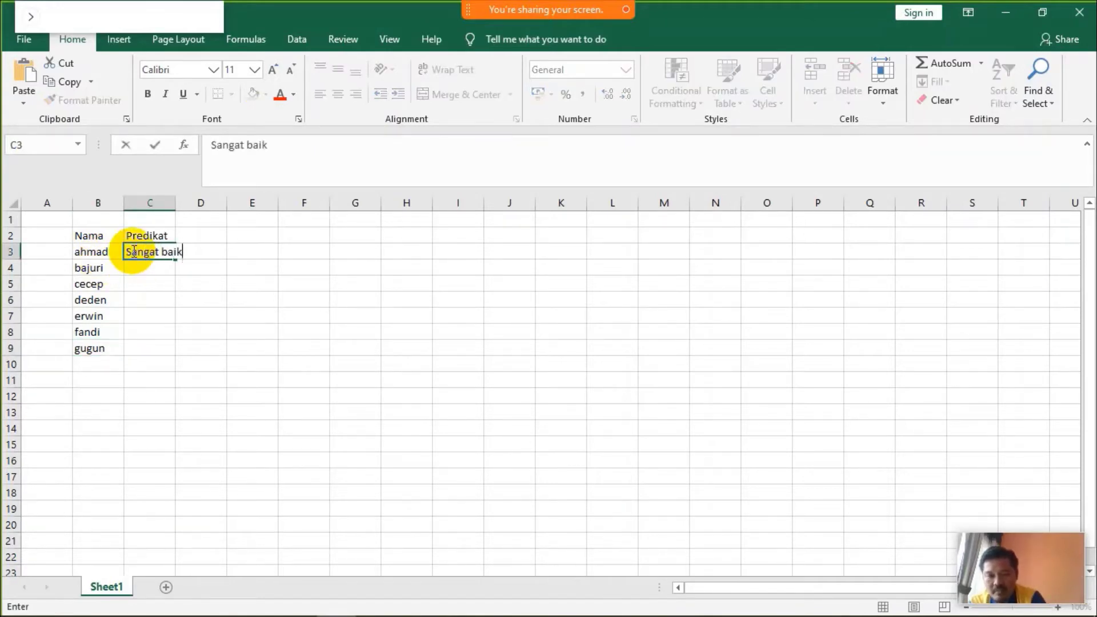
key(Return)
text(Baik)
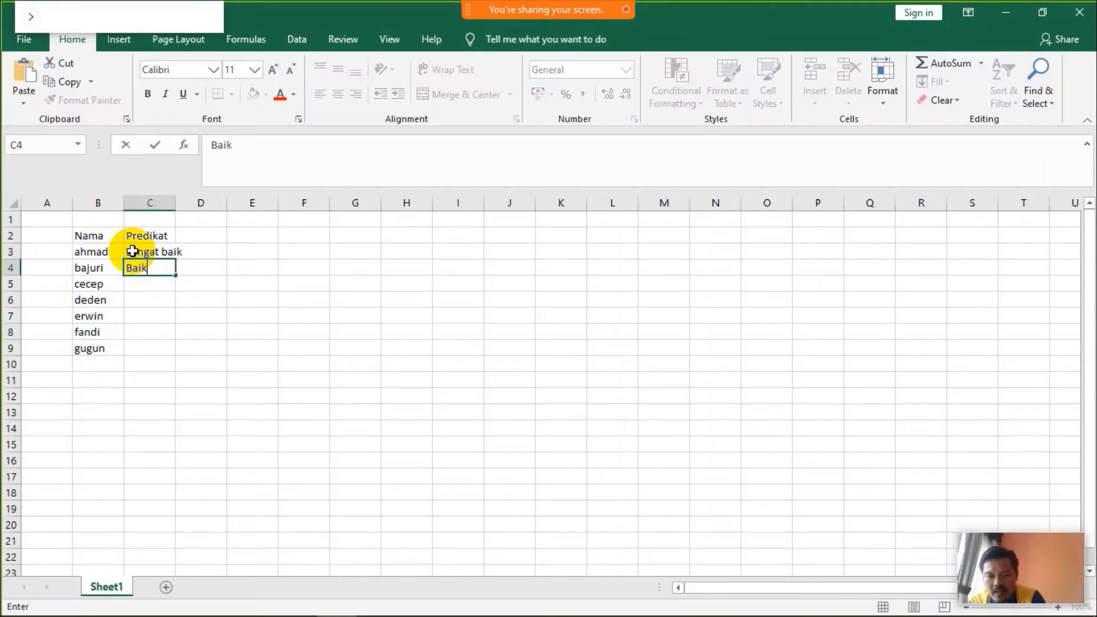
key(Return)
text(Sangat Baik)
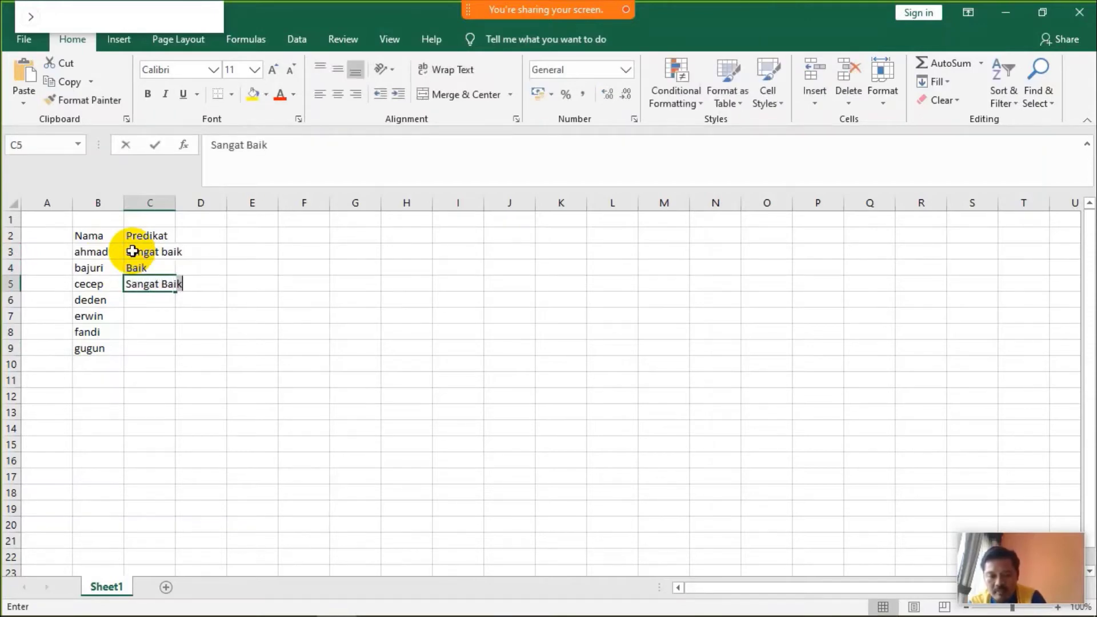
key(Return)
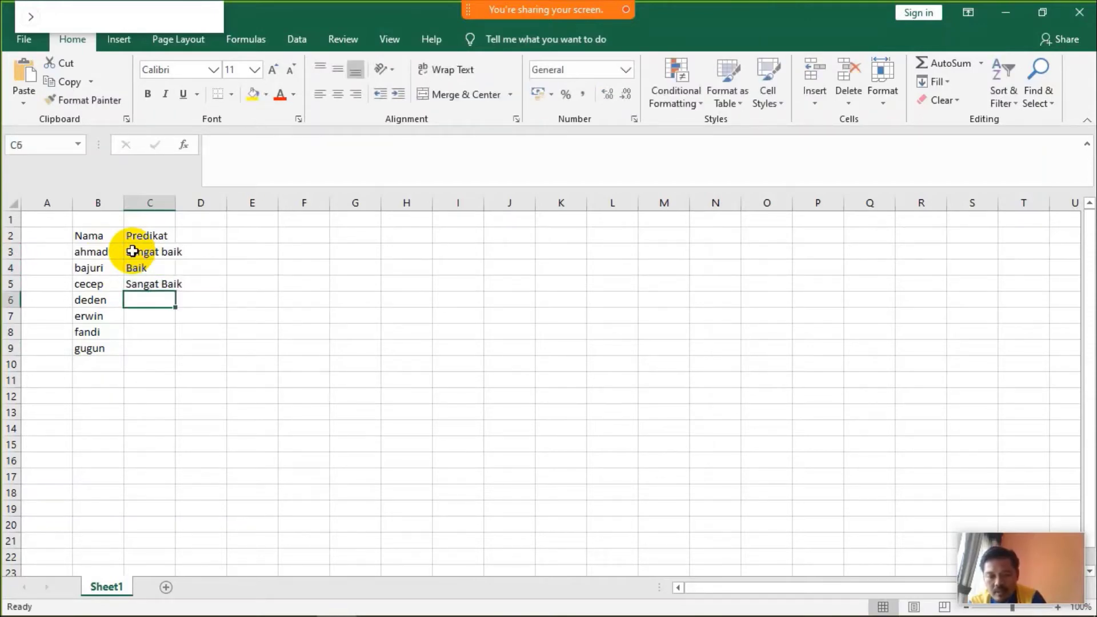
Step: Rate deden Baik, erwin and fandi Sangat Baik, and gugun Baik in C6:C9
text(Baik)
key(Return)
text(San)
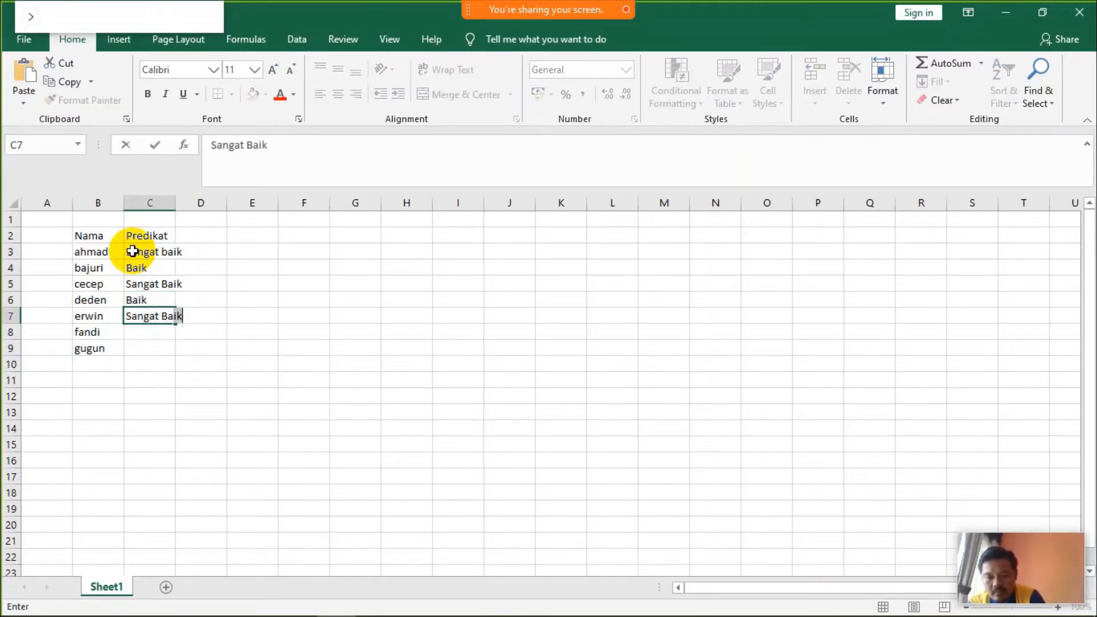
key(Return)
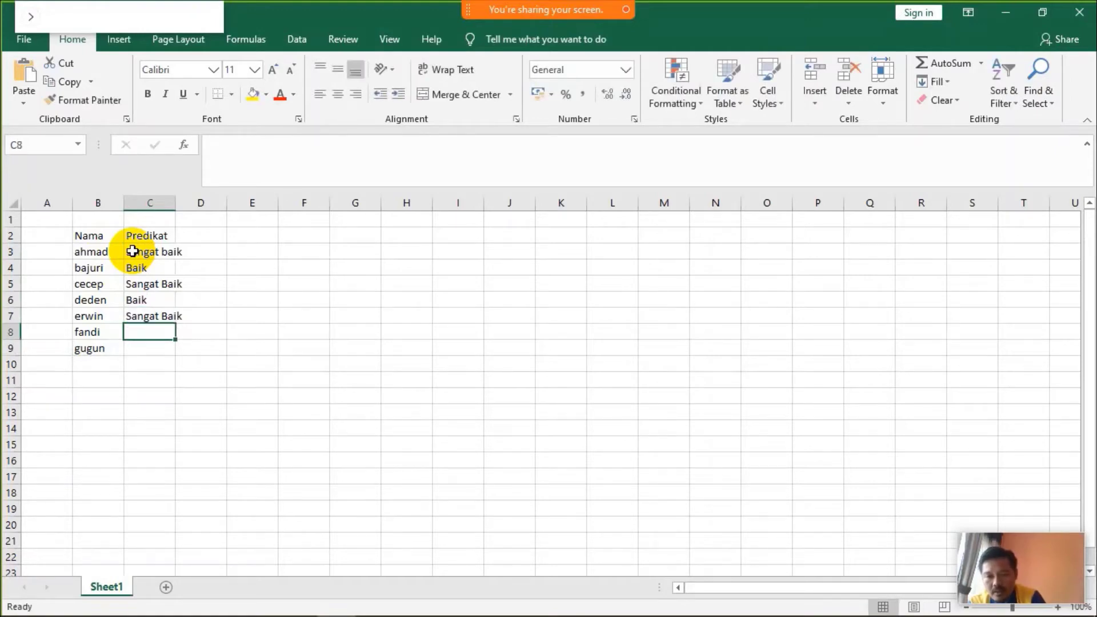
text(Sangat Baik)
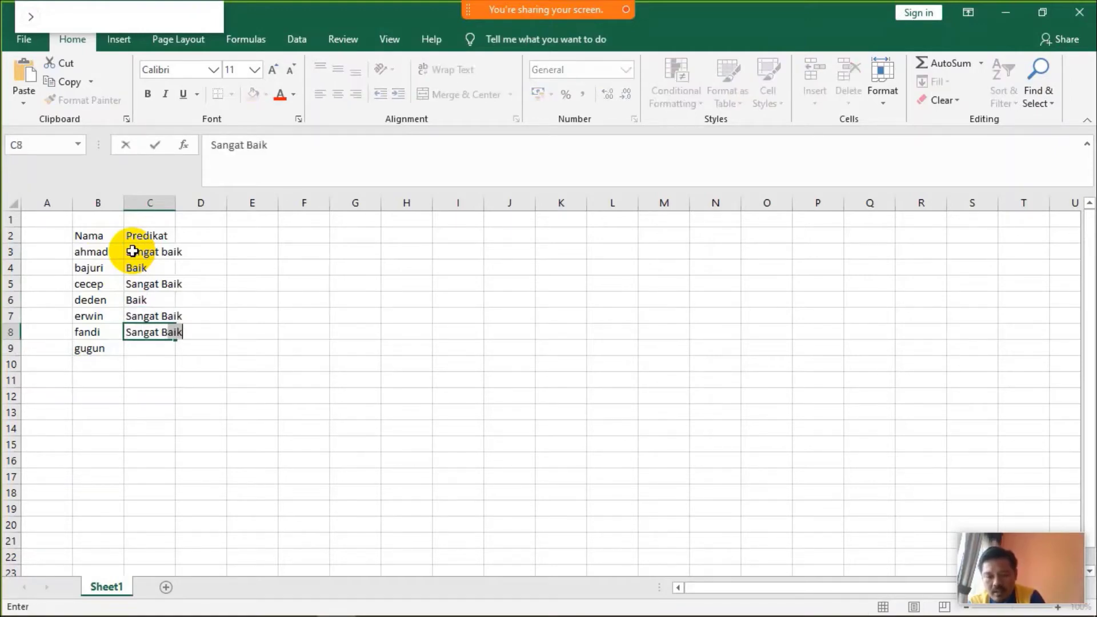
key(Return)
text(Baik)
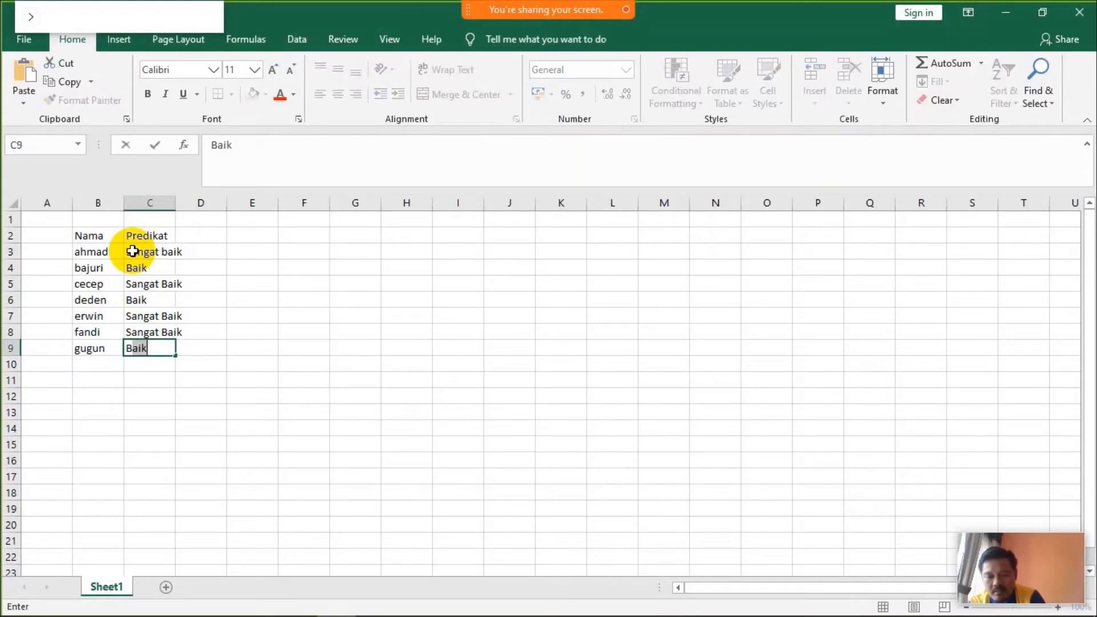
click(133, 251)
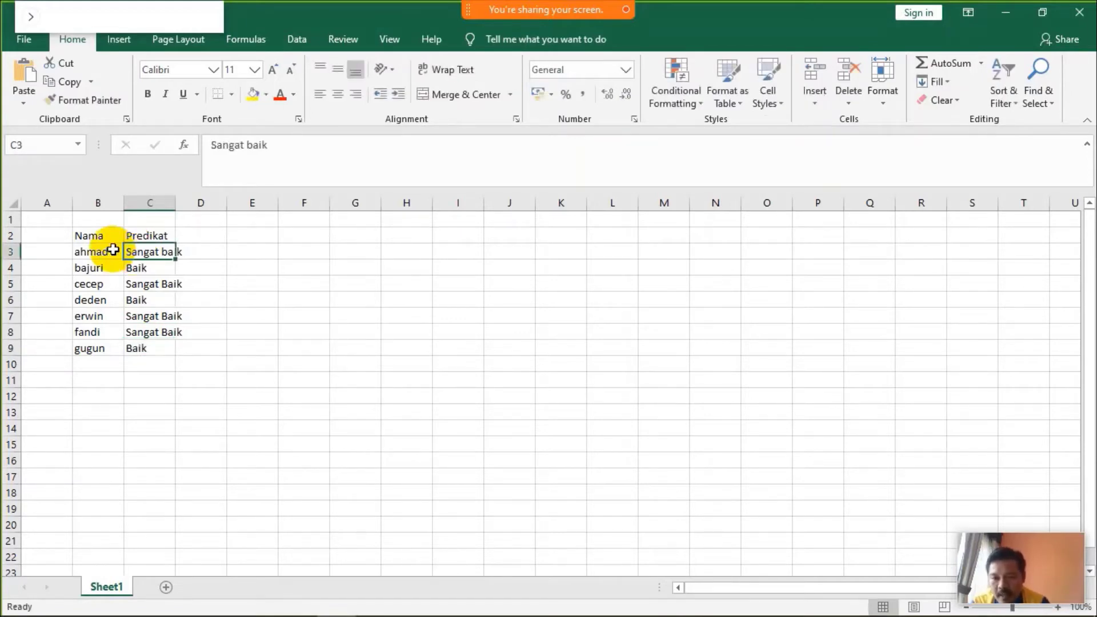
click(117, 237)
Step: AutoFit column C so 'Sangat Baik' shows fully, then select the table B2:C9
key(ctrl+Home)
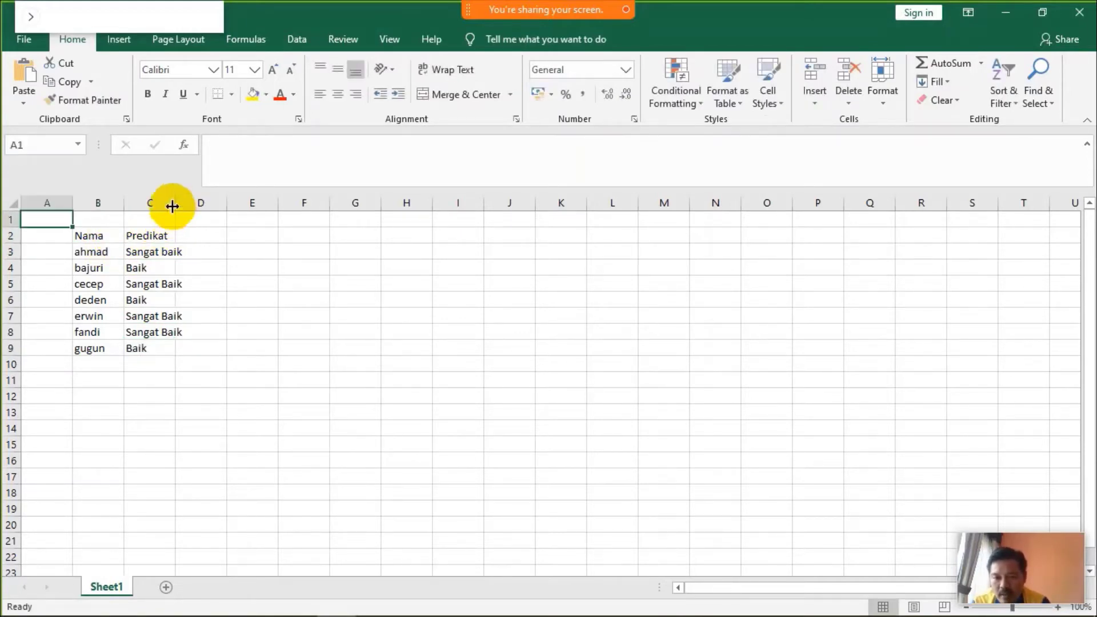
double_click(175, 202)
click(113, 239)
click(102, 255)
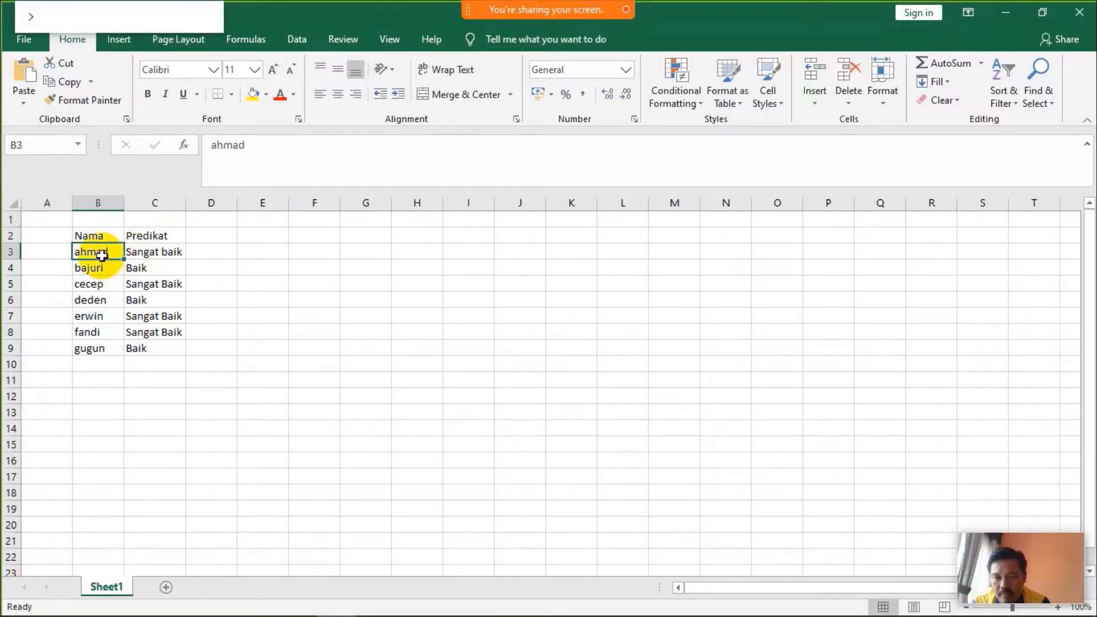
click(147, 252)
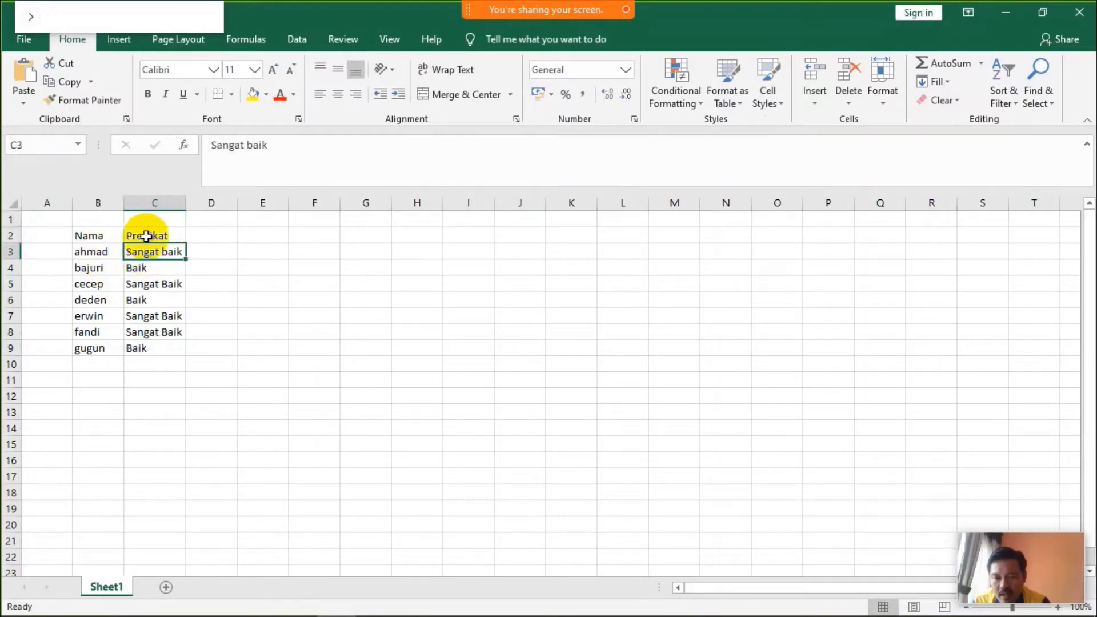
click(159, 237)
click(151, 251)
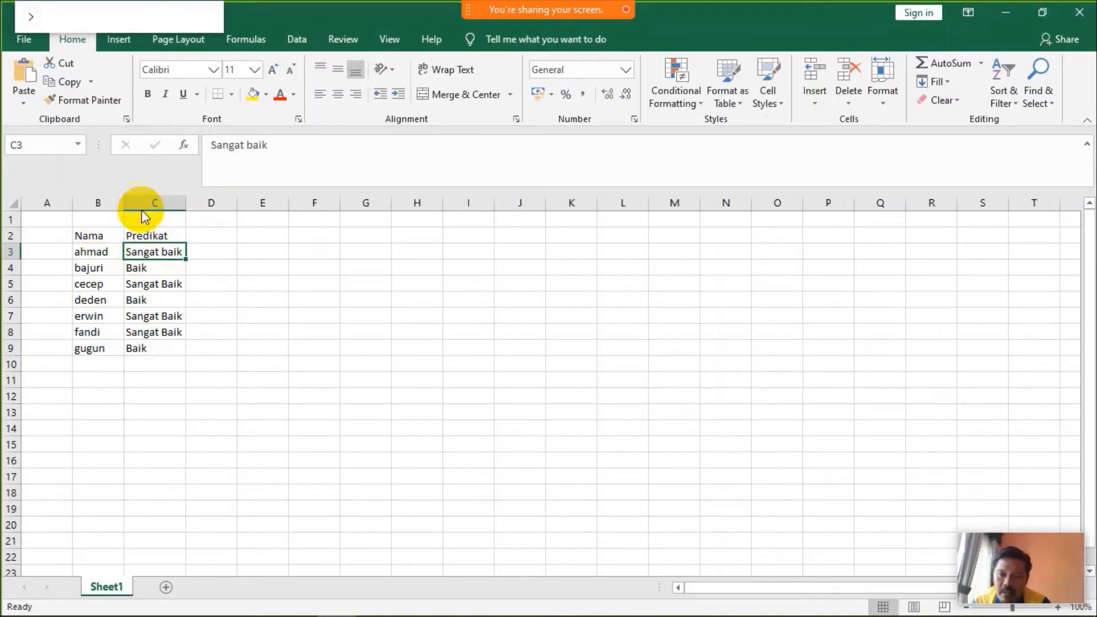
click(225, 250)
click(102, 237)
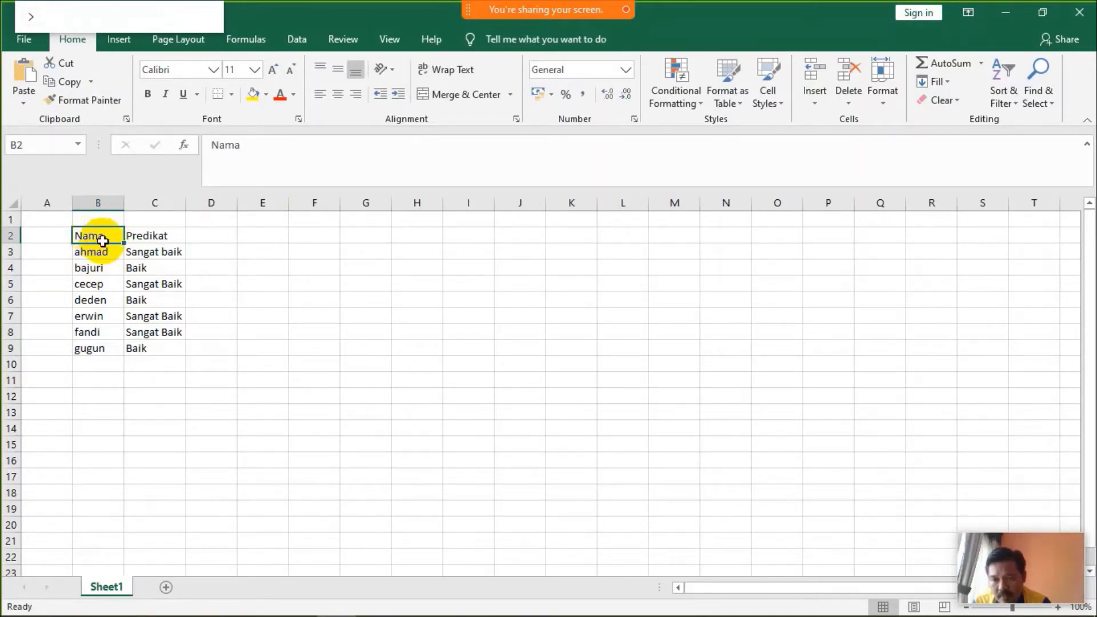
drag(95, 236, 147, 347)
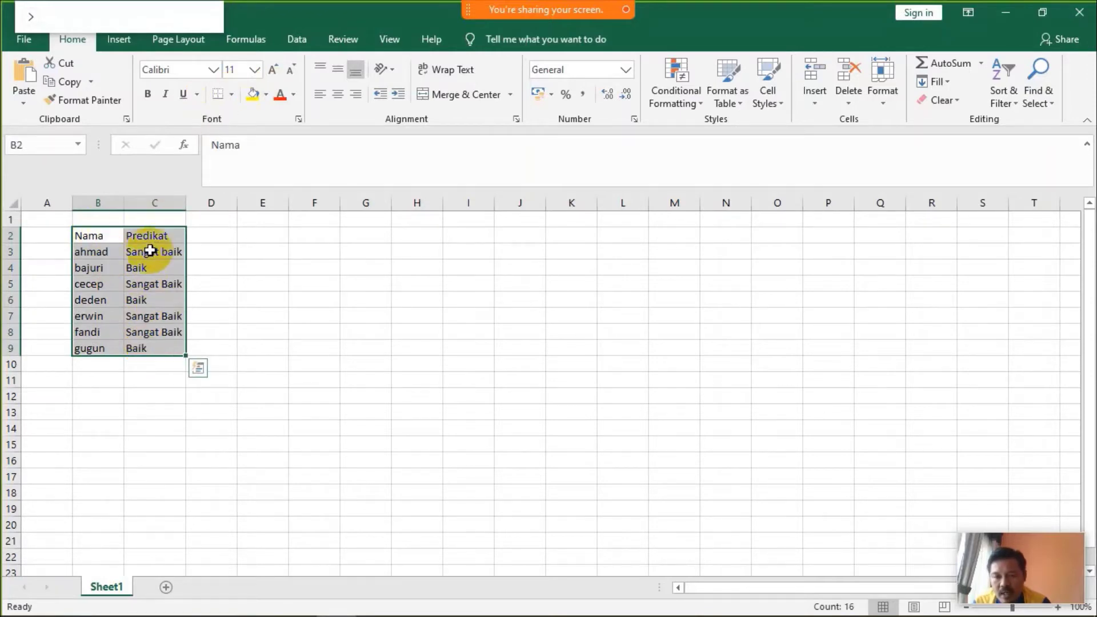
Step: Apply All Borders to every cell of the B2:C9 table
click(233, 95)
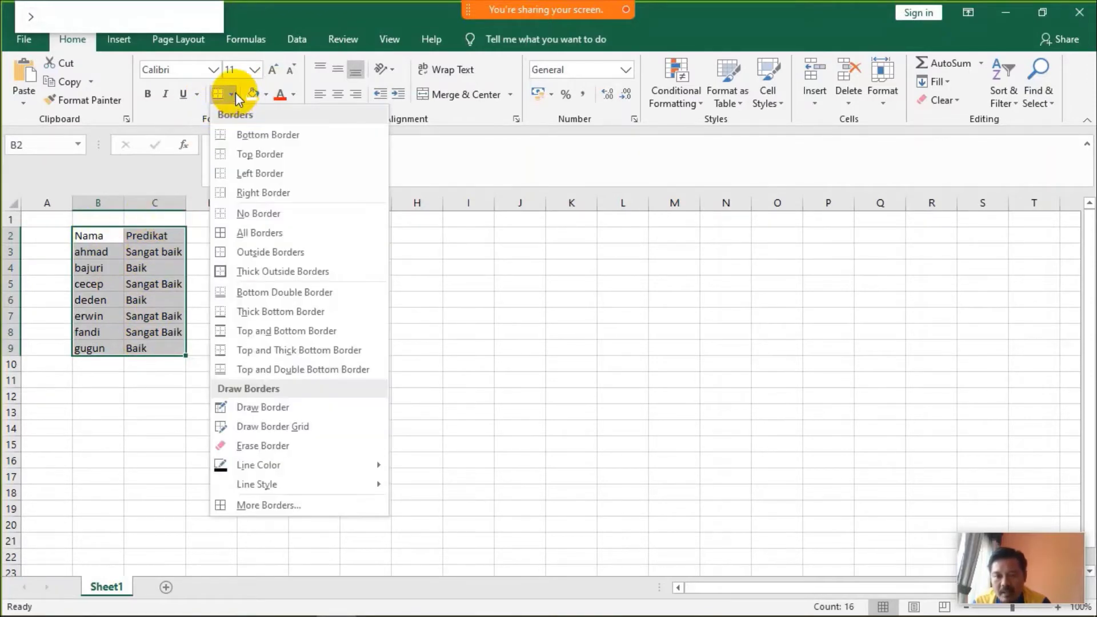
click(236, 233)
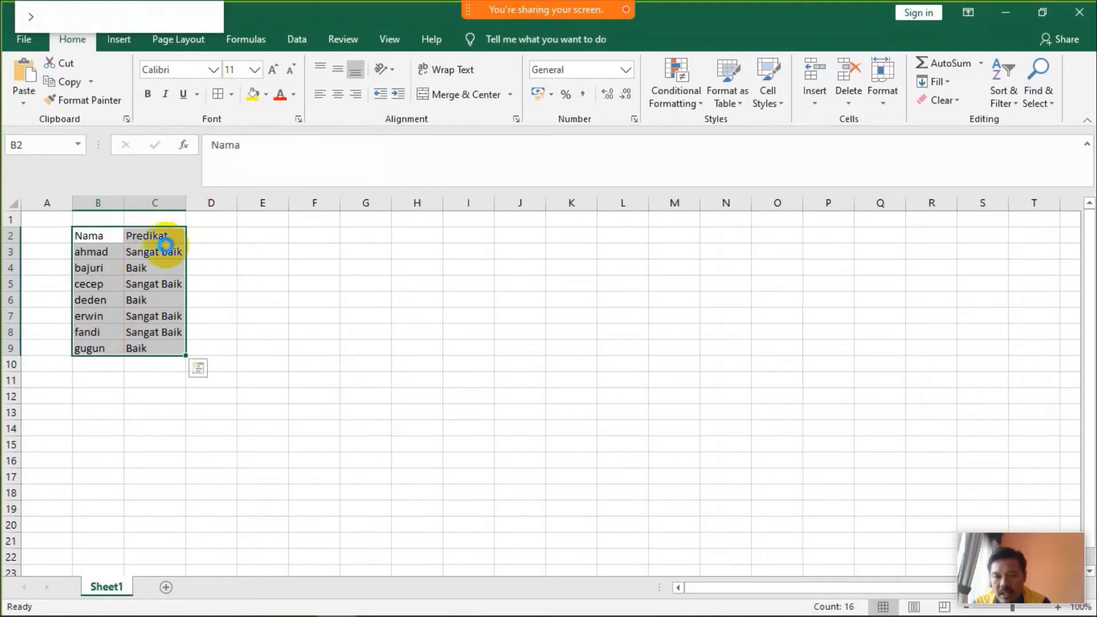
click(135, 262)
click(290, 252)
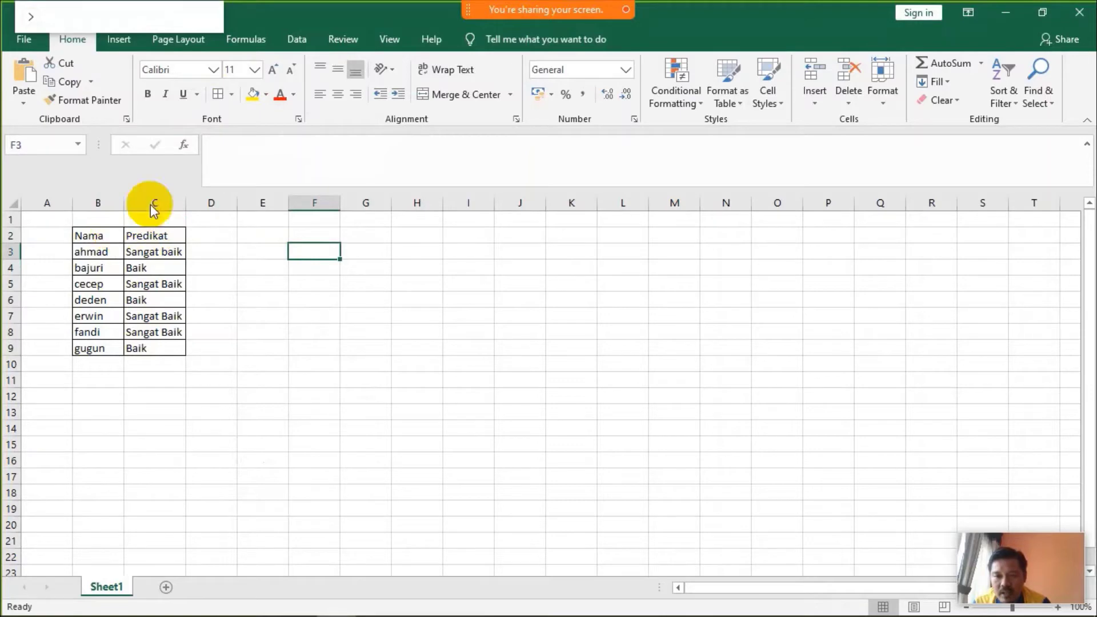
Step: Reselect the bordered B2:C9 table and its surroundings to check the borders
click(144, 255)
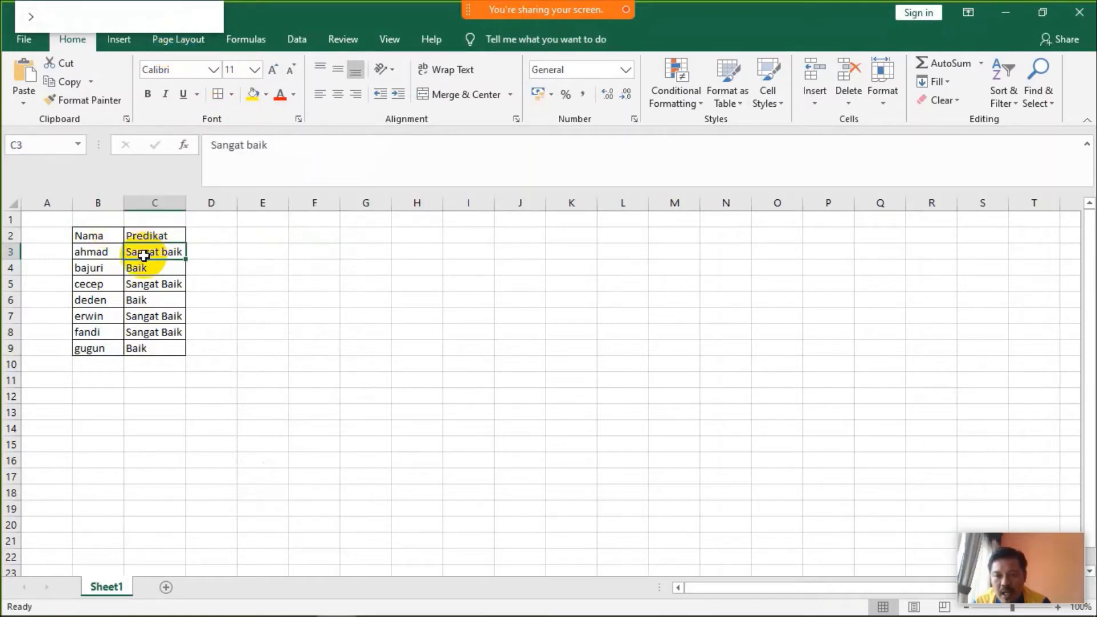
click(115, 247)
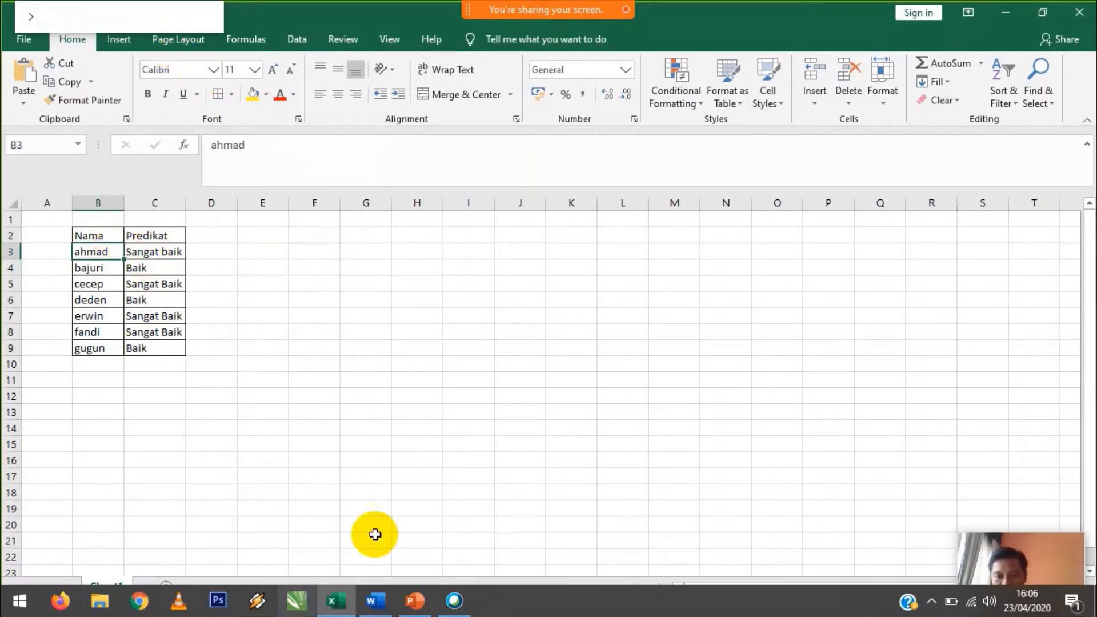
click(115, 232)
drag(115, 232, 166, 347)
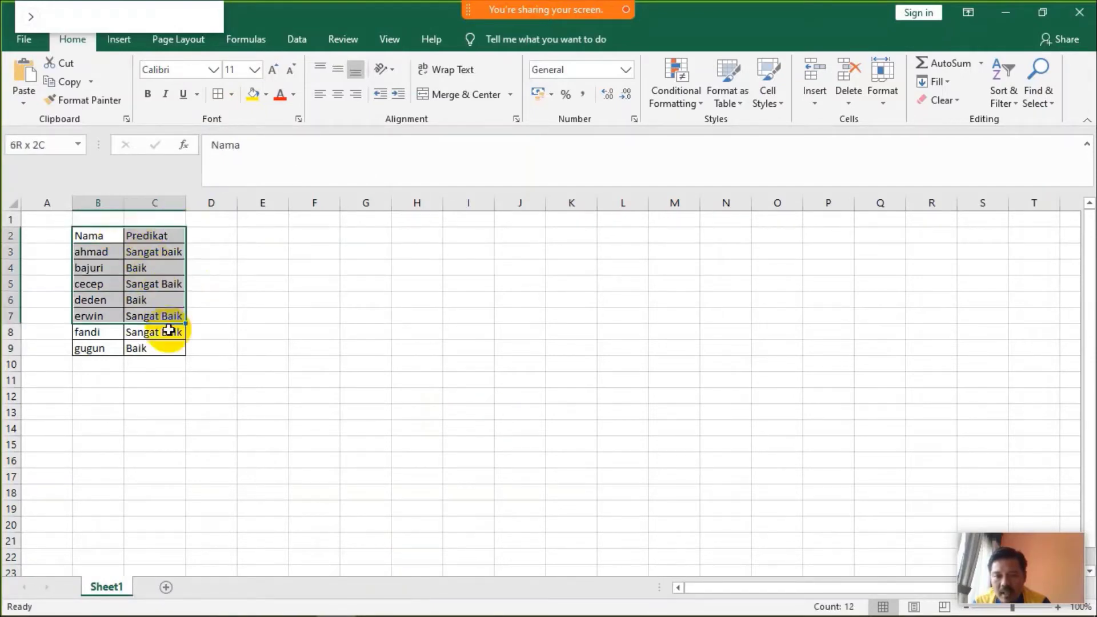
click(108, 235)
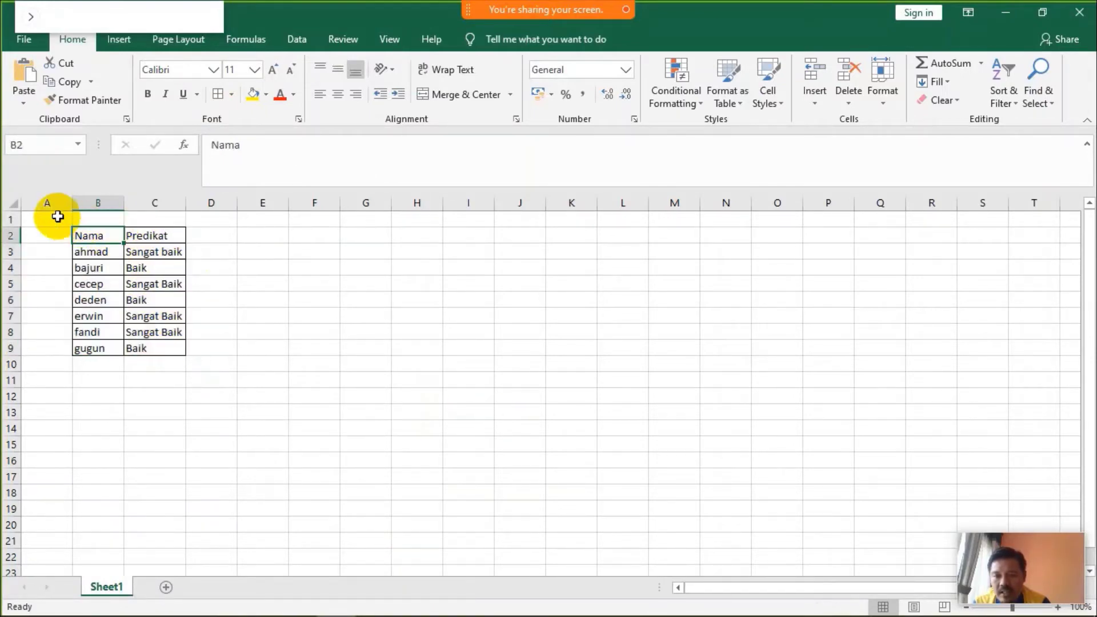
drag(55, 216, 218, 386)
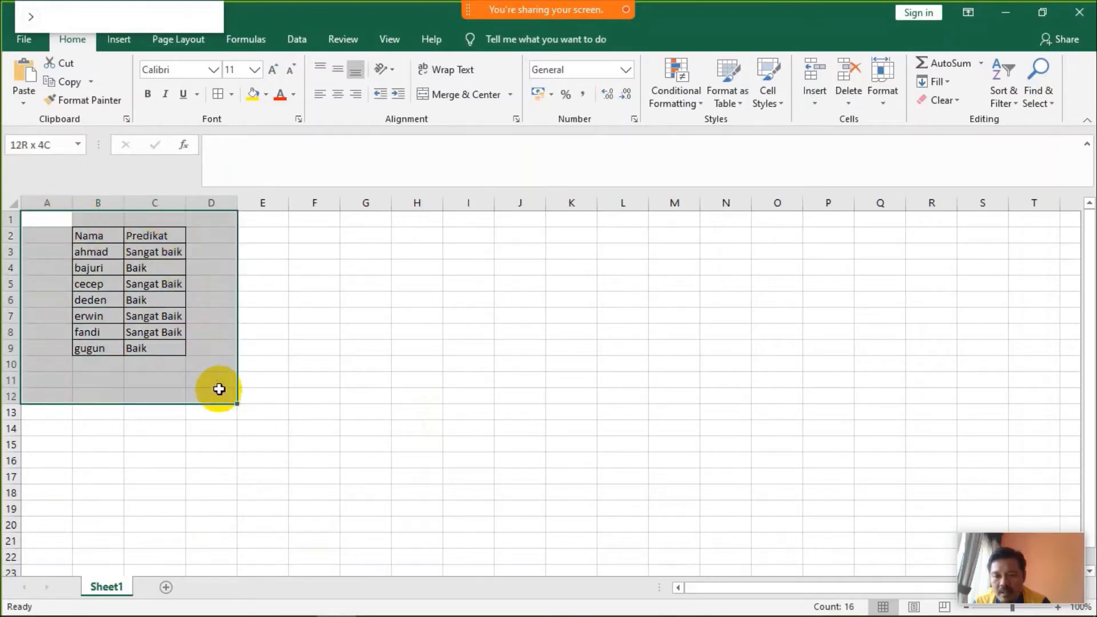
click(44, 216)
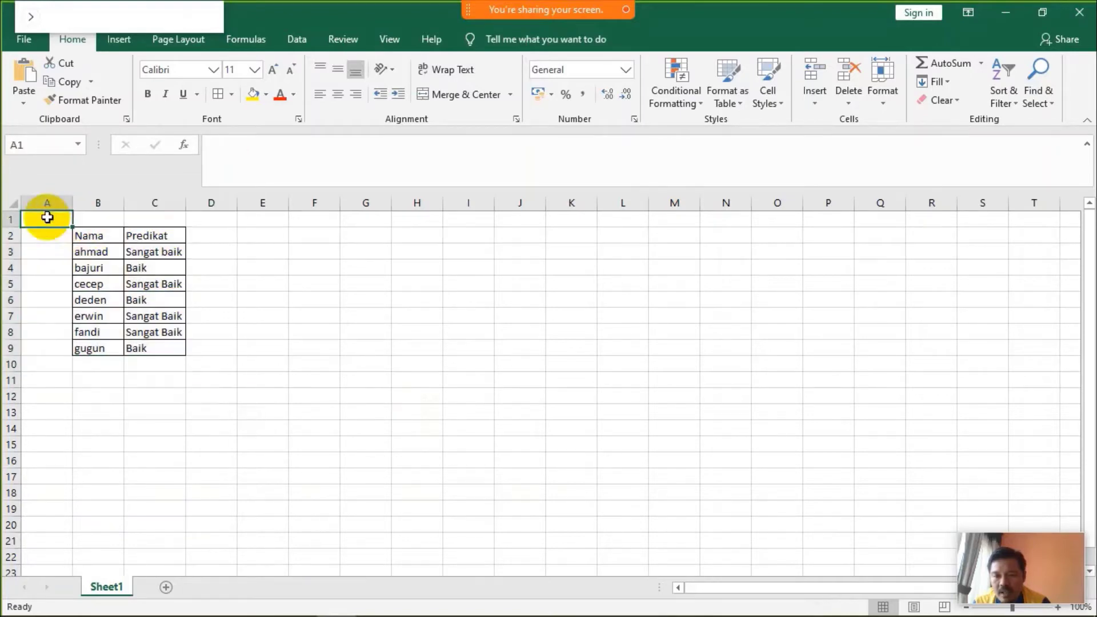
click(91, 238)
click(140, 233)
click(101, 232)
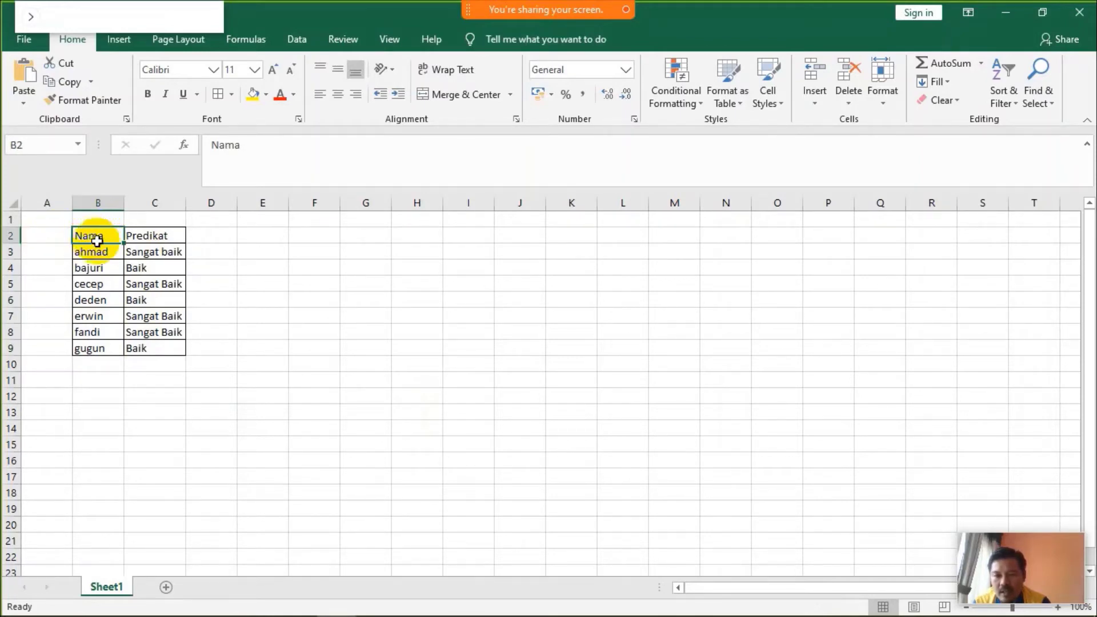
Step: Set B2:C9 as the sheet's print area from Page Layout
drag(96, 240, 150, 350)
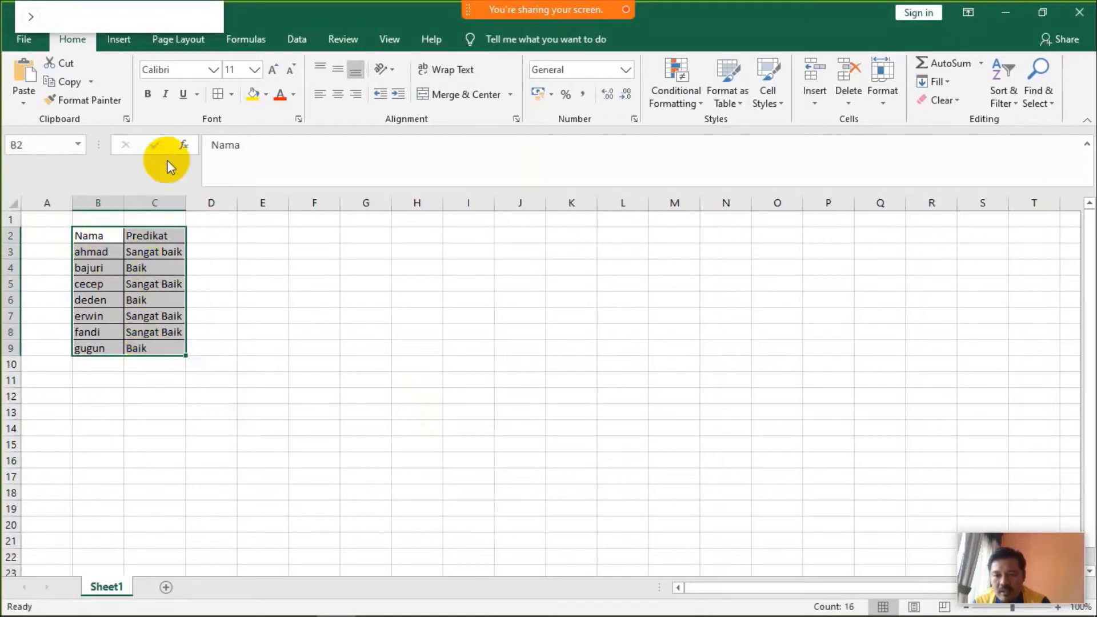
click(179, 39)
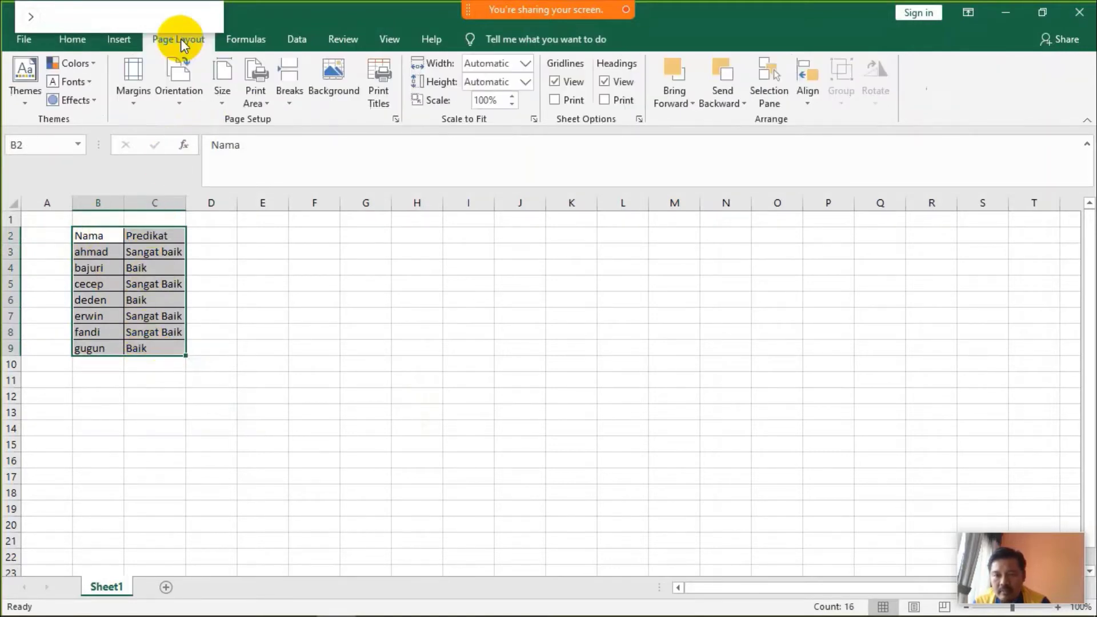
click(255, 91)
click(269, 122)
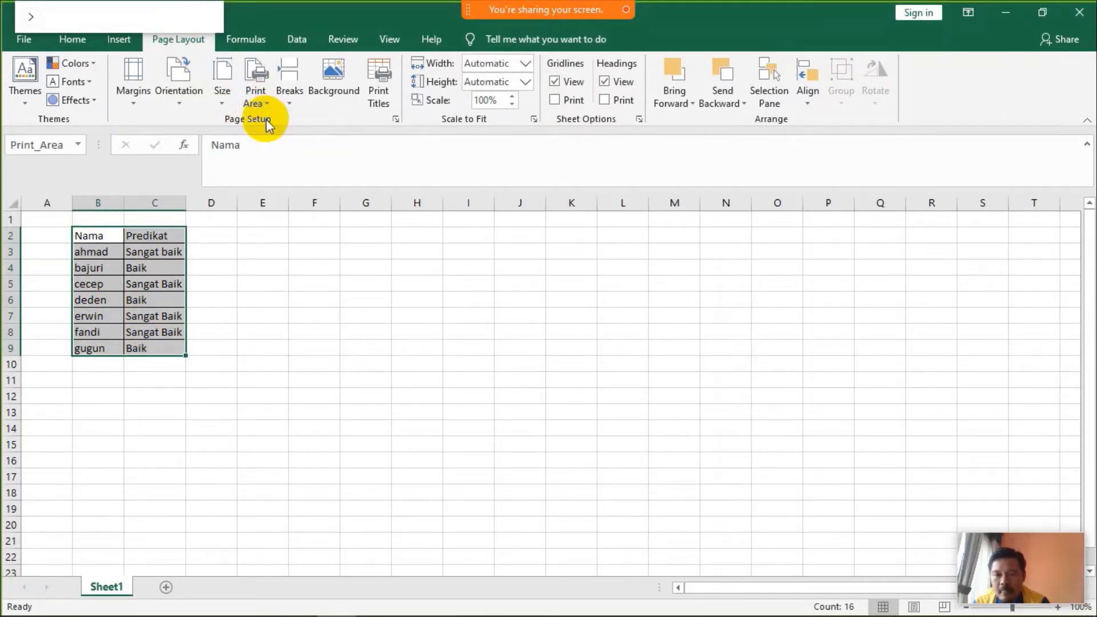
click(137, 253)
click(107, 234)
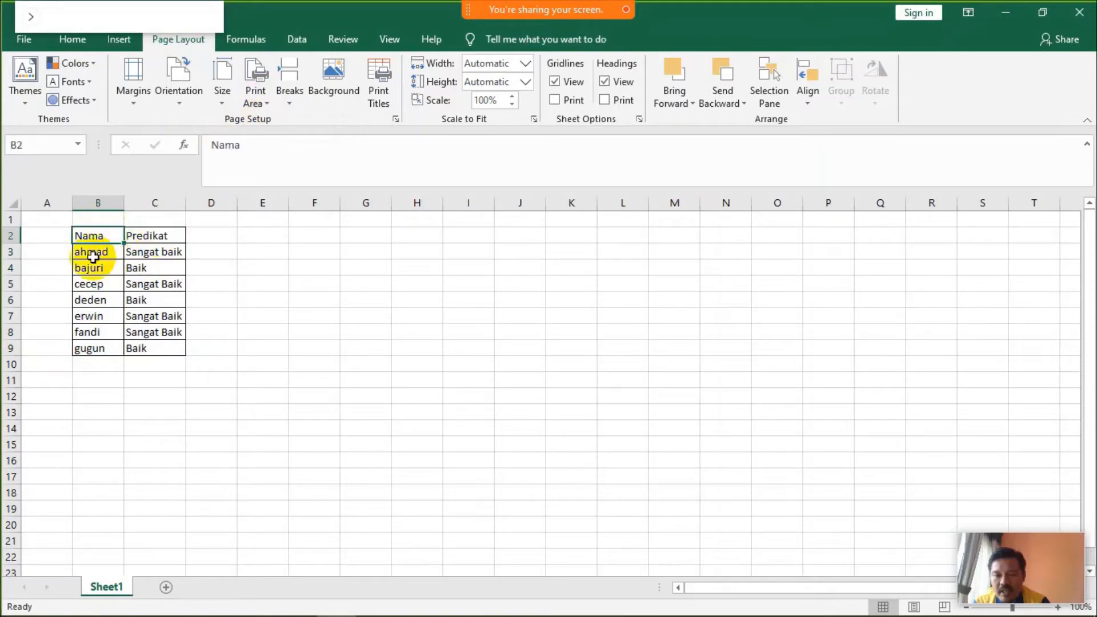
Step: Dismiss the Find and Replace window and check the Baik value in C4
click(108, 245)
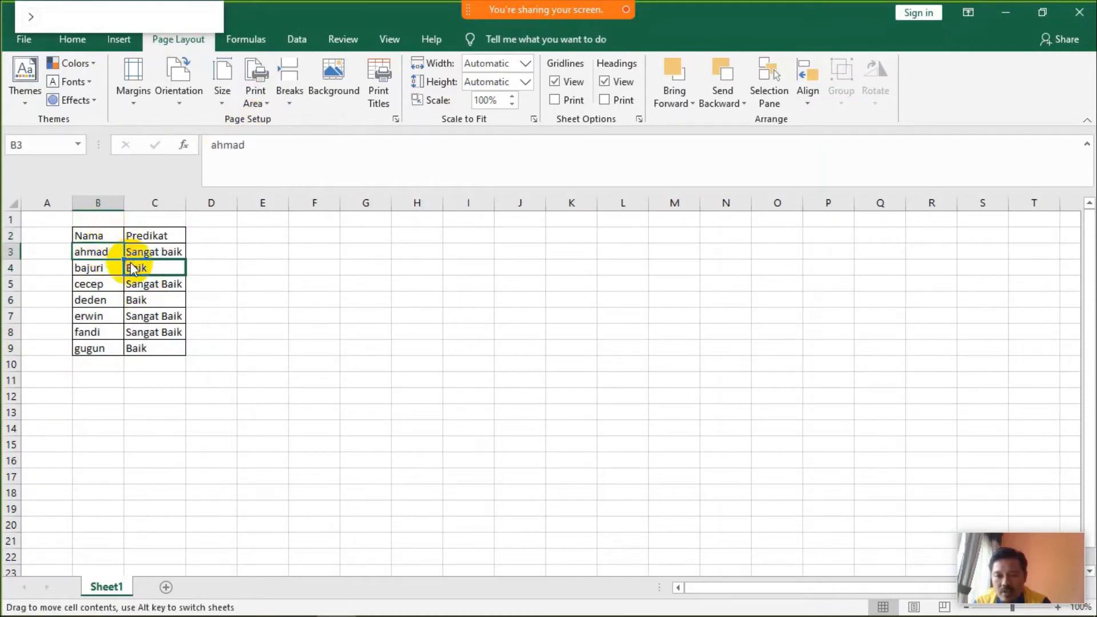
drag(110, 246, 129, 263)
click(588, 364)
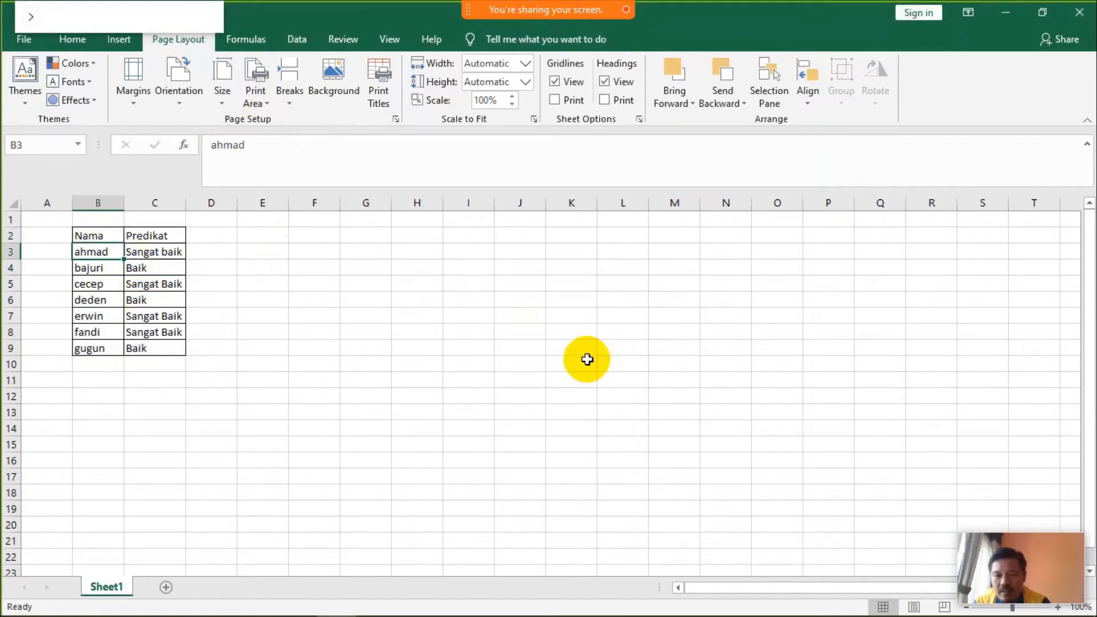
click(130, 235)
click(88, 231)
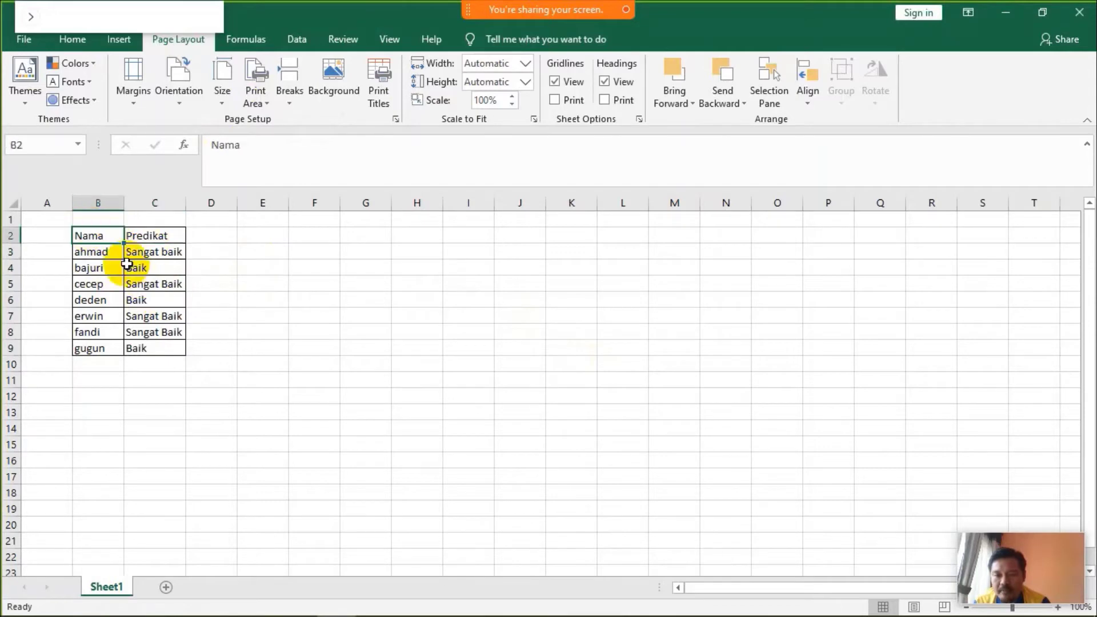
click(134, 267)
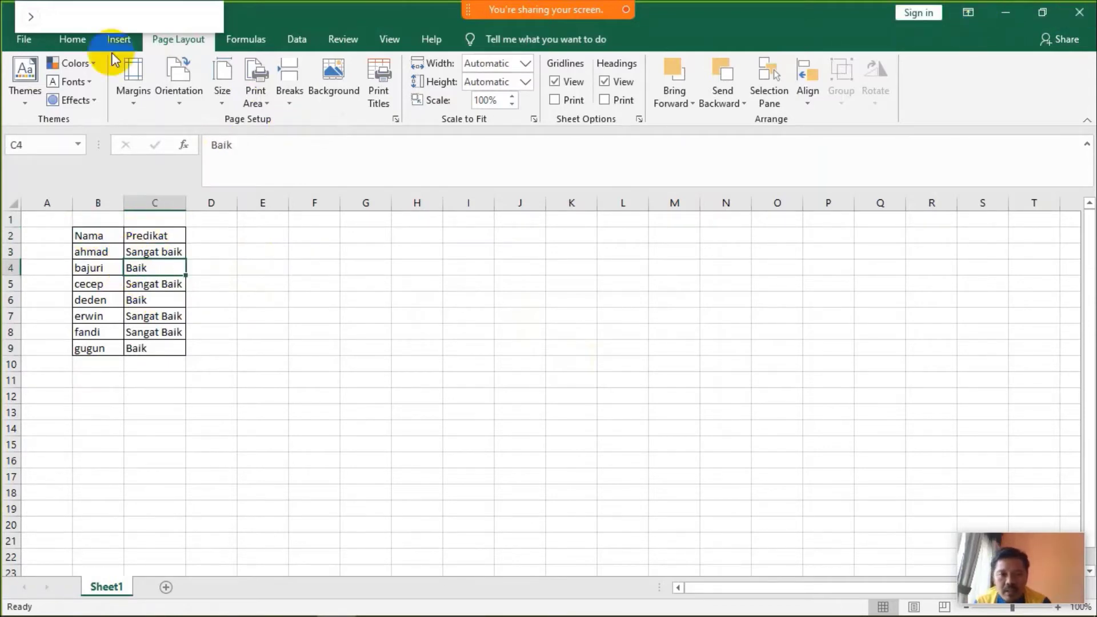
Step: Save the workbook to the Desktop as 'data sertifikat' in Excel Workbook format
click(26, 44)
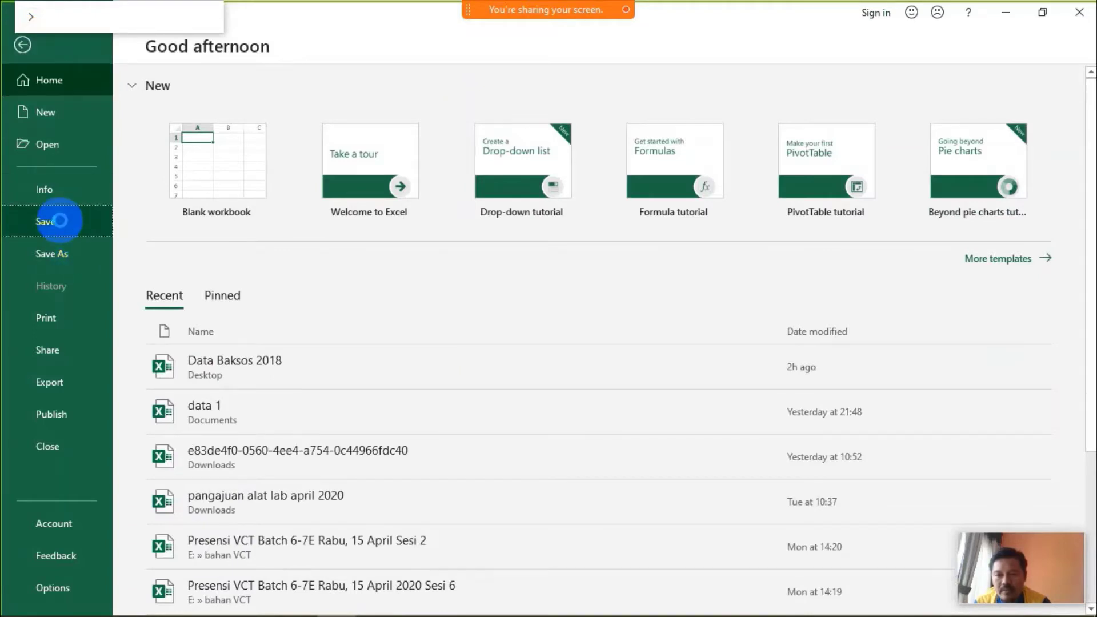
click(60, 220)
click(188, 201)
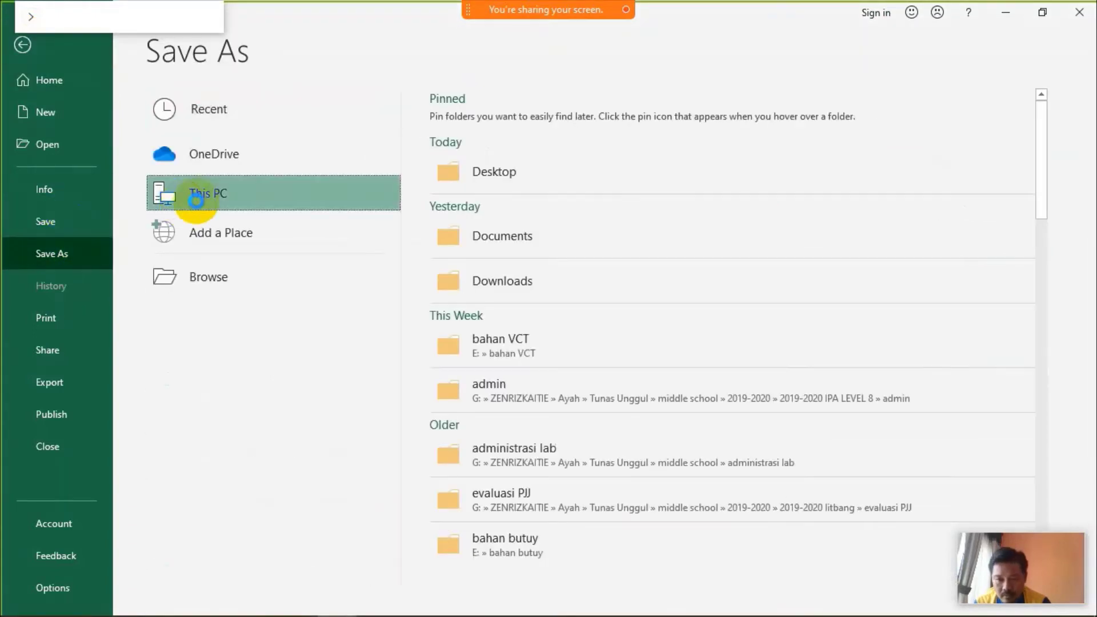
double_click(247, 182)
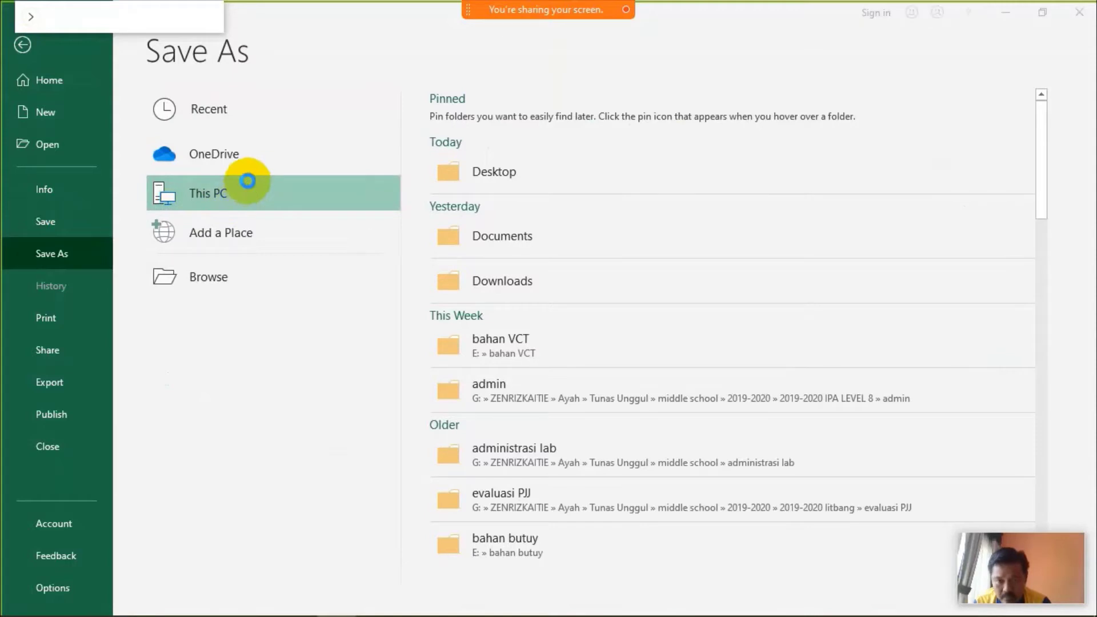
click(488, 380)
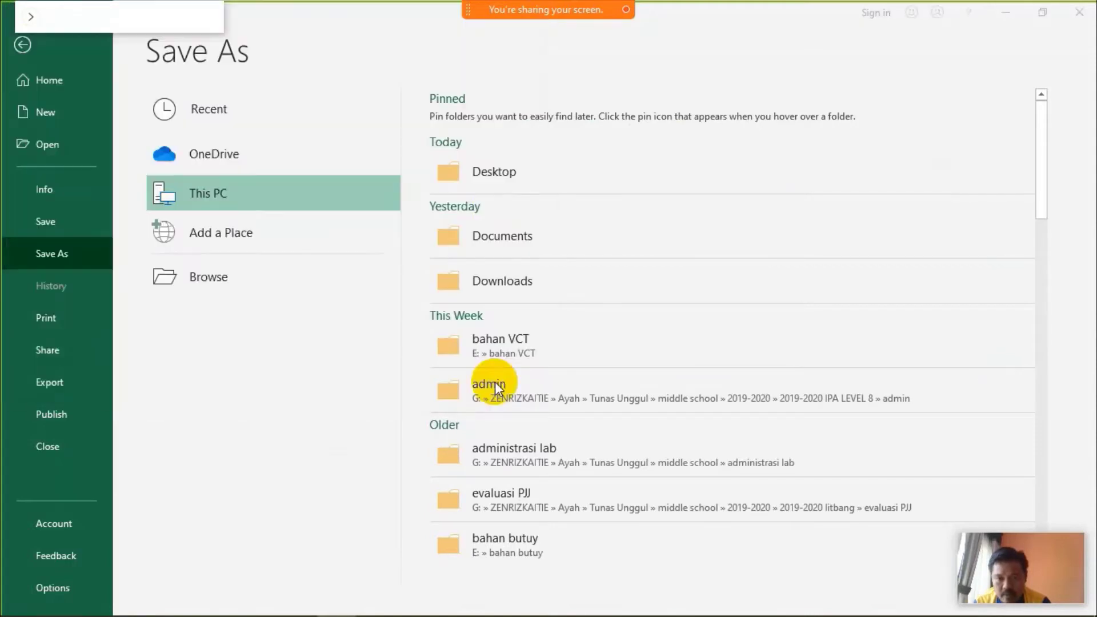
click(491, 187)
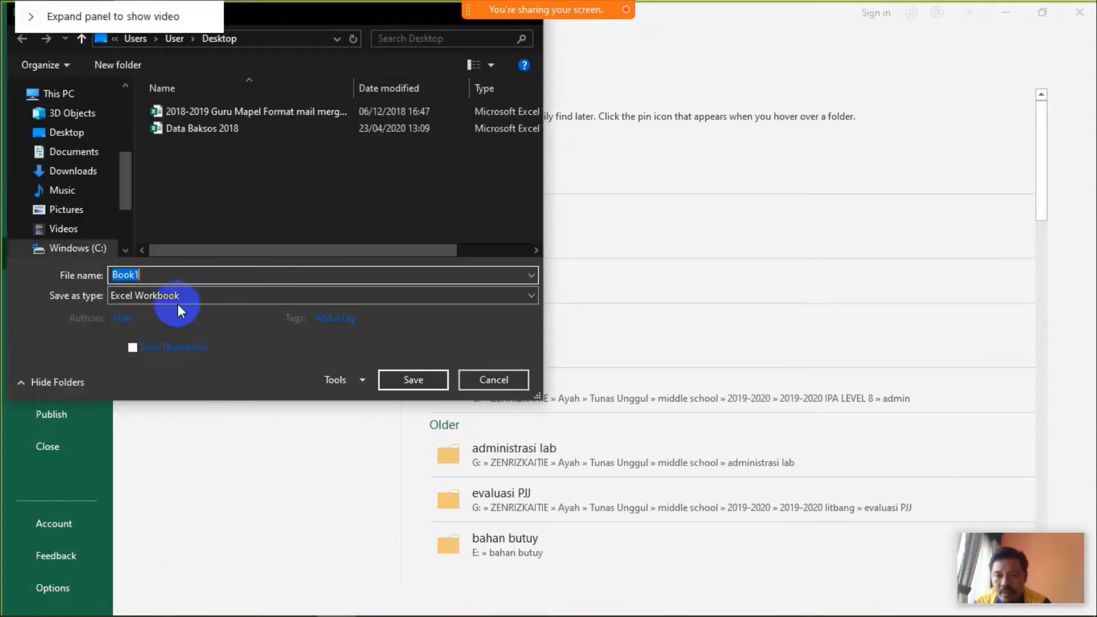
text(data )
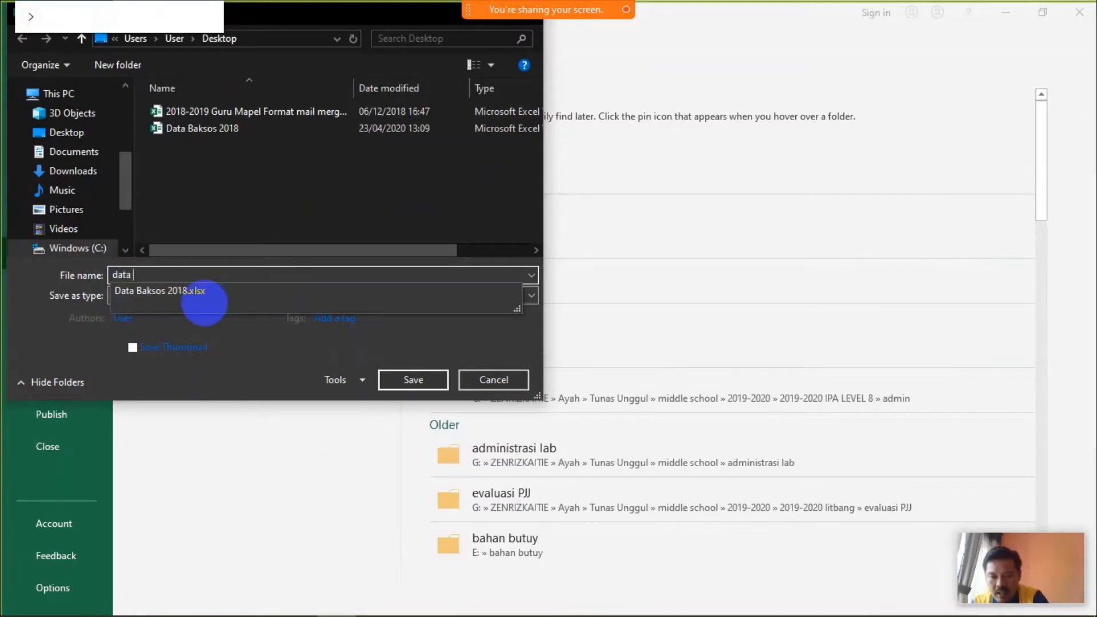
text(sertifi)
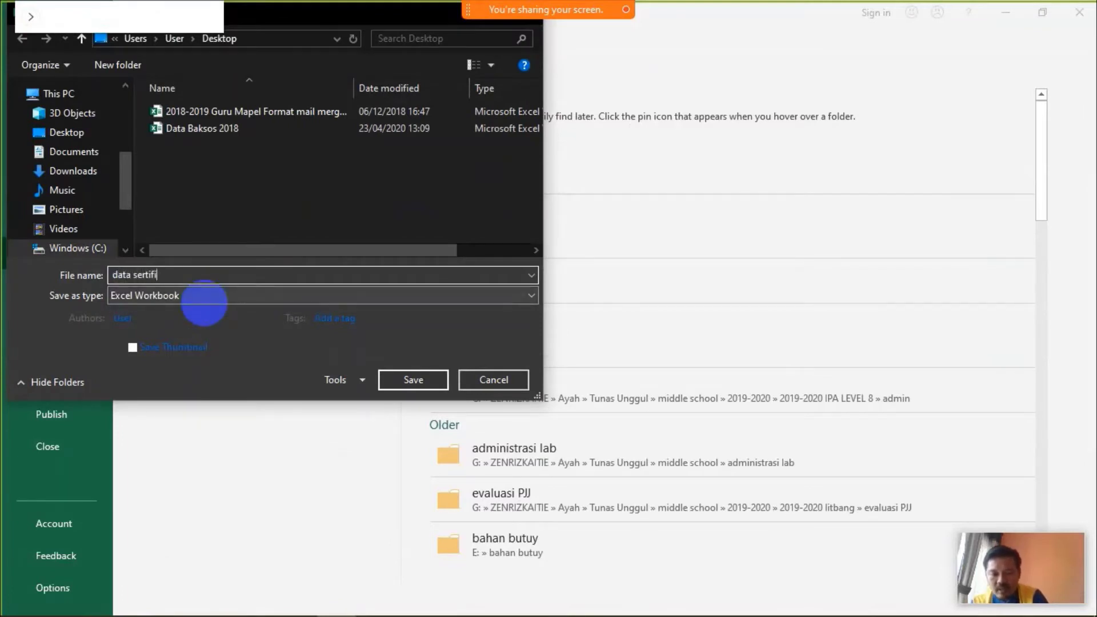
text(kat)
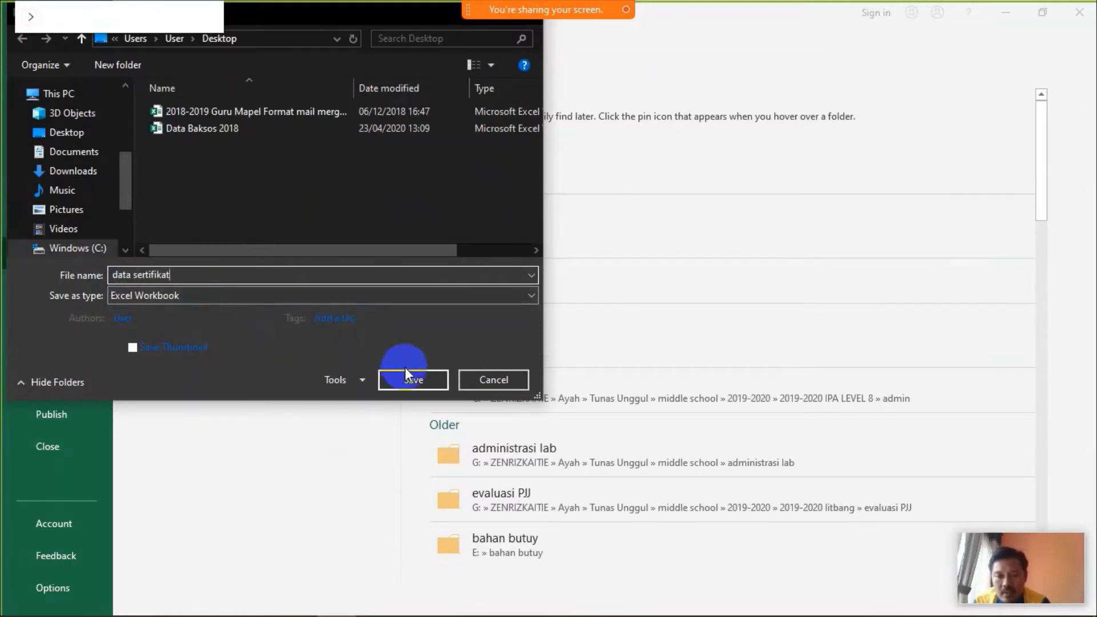
click(407, 382)
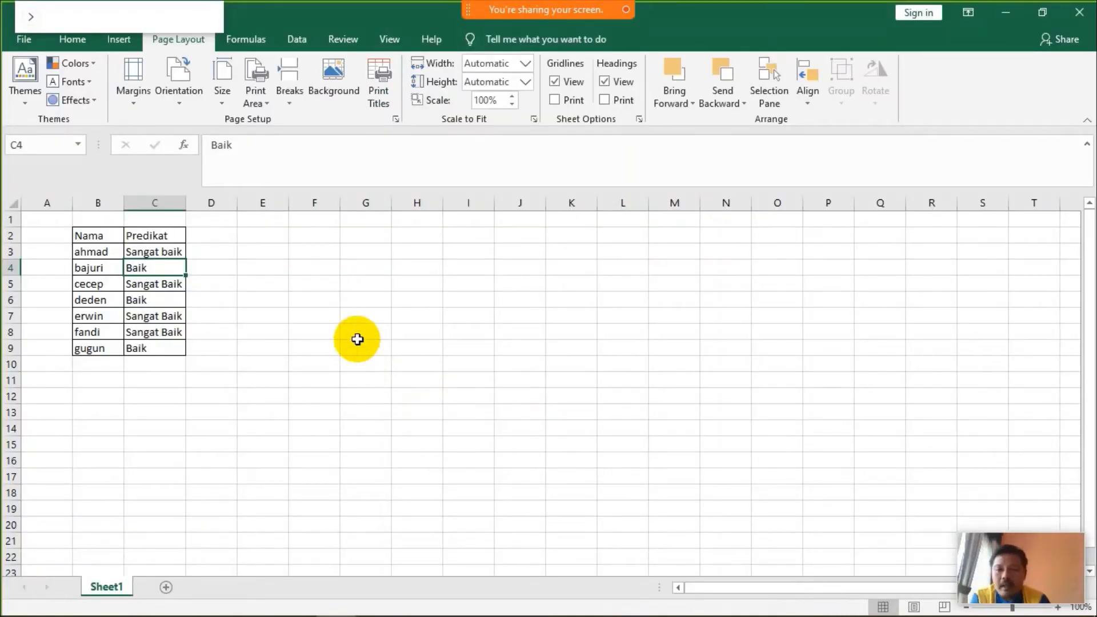
click(253, 298)
click(212, 267)
click(163, 234)
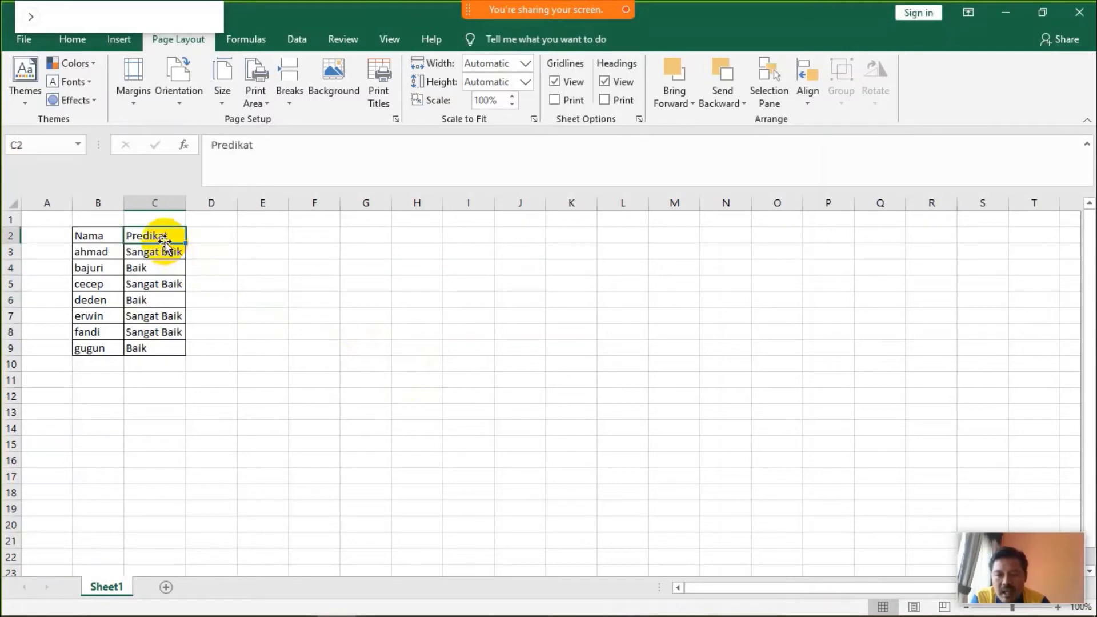
click(105, 233)
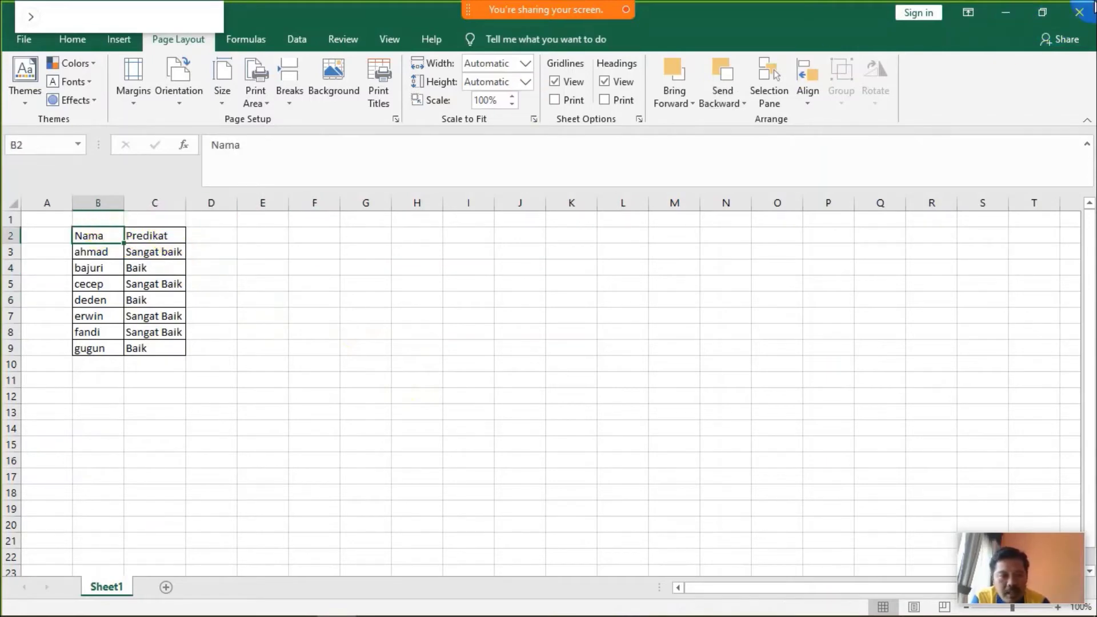
Step: Close Excel and place the cursor below 'Dengan predikat' in the Word certificate
click(1087, 13)
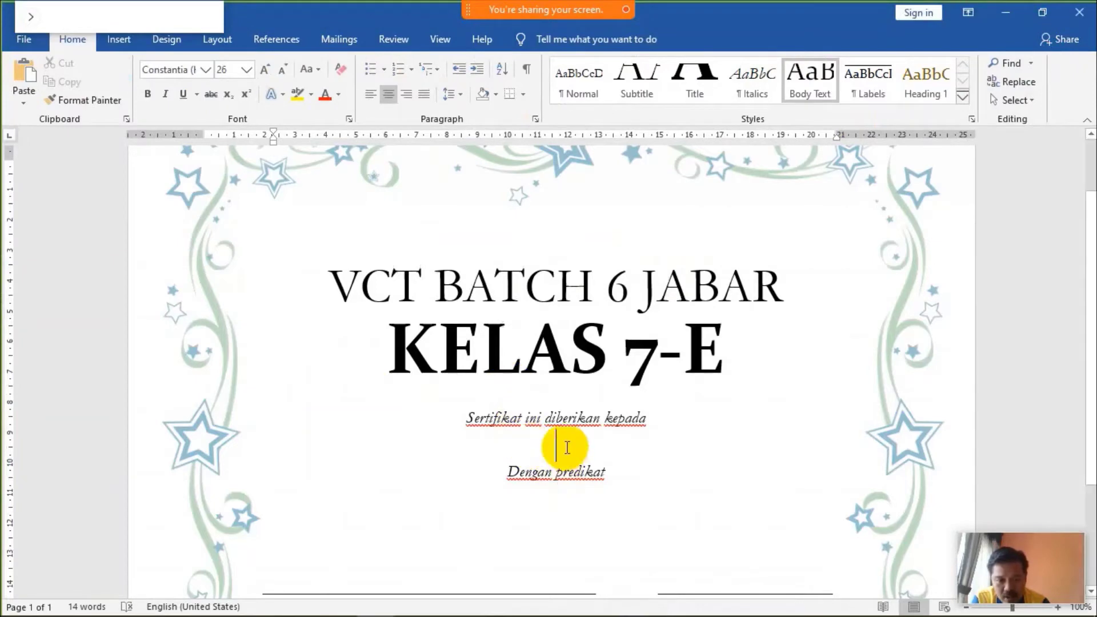
scroll(567, 447, down, 3)
click(562, 421)
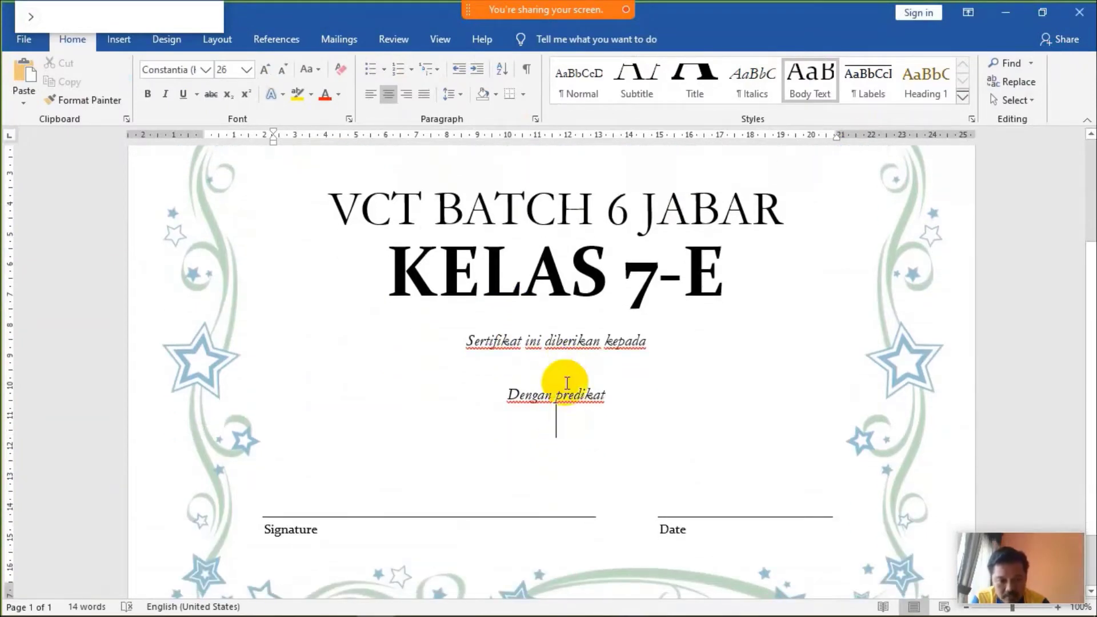
scroll(563, 366, up, 3)
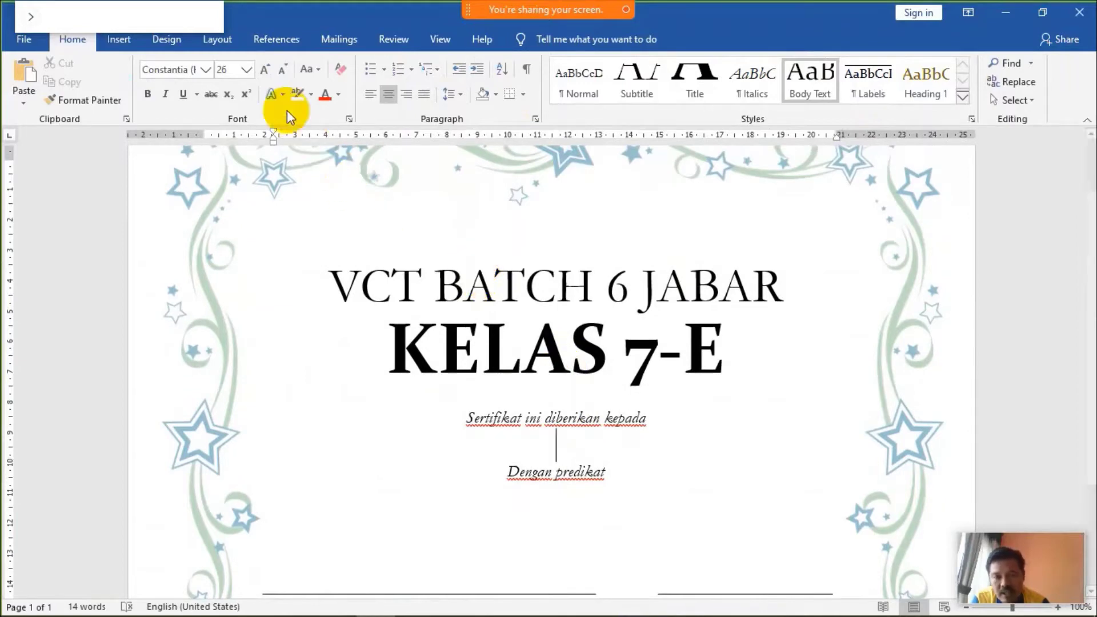
Step: Try Select Recipients and Start Mail Merge on Mailings, then close the wizard pane
click(332, 40)
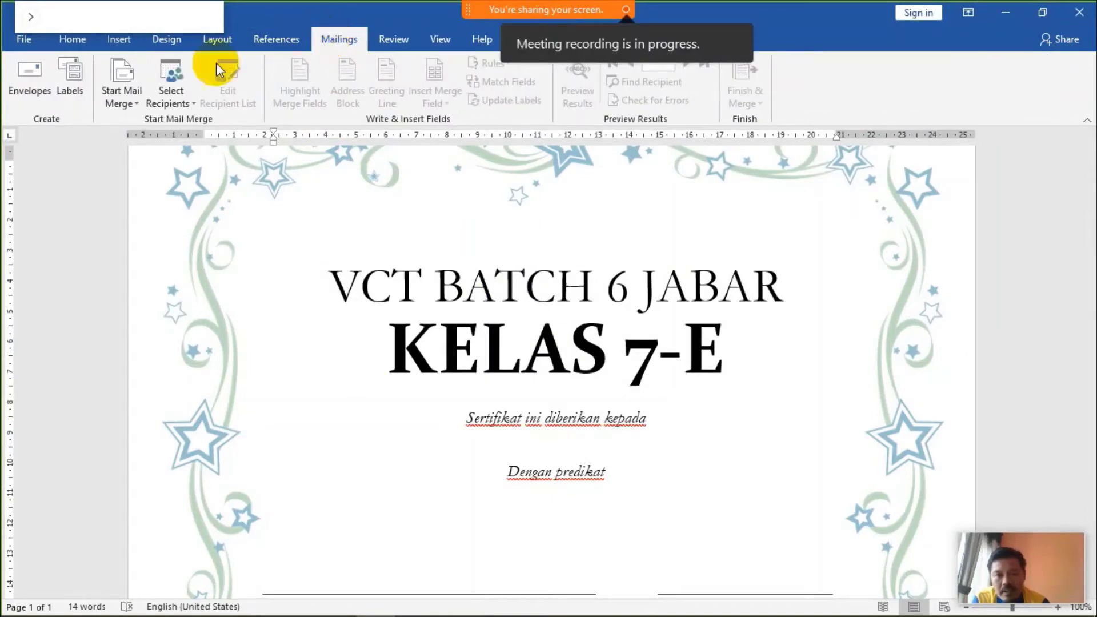
click(171, 103)
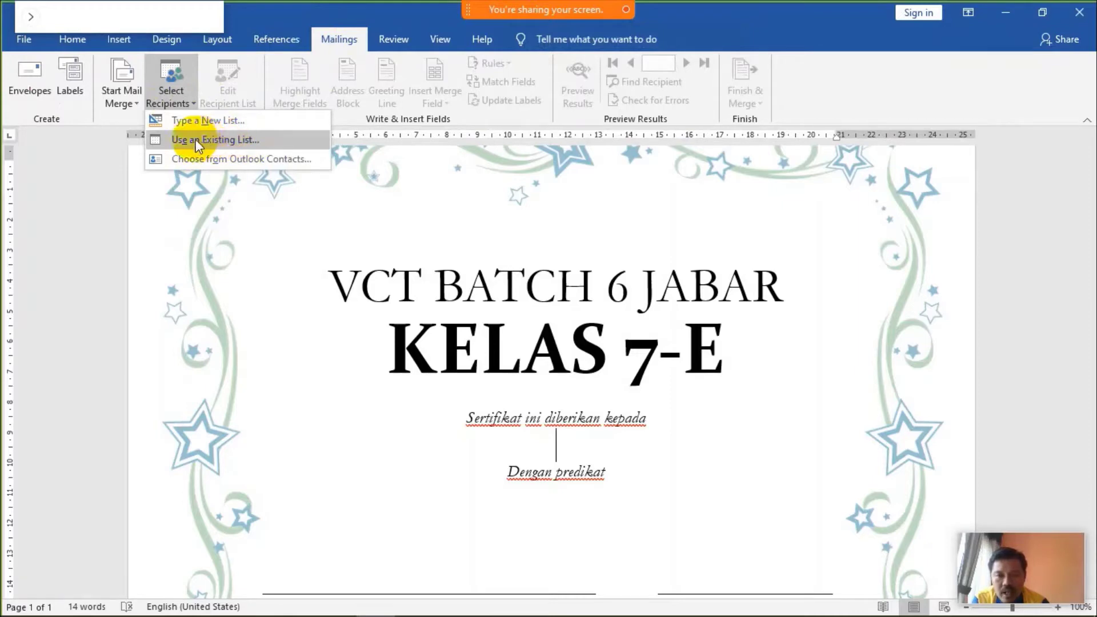
click(128, 102)
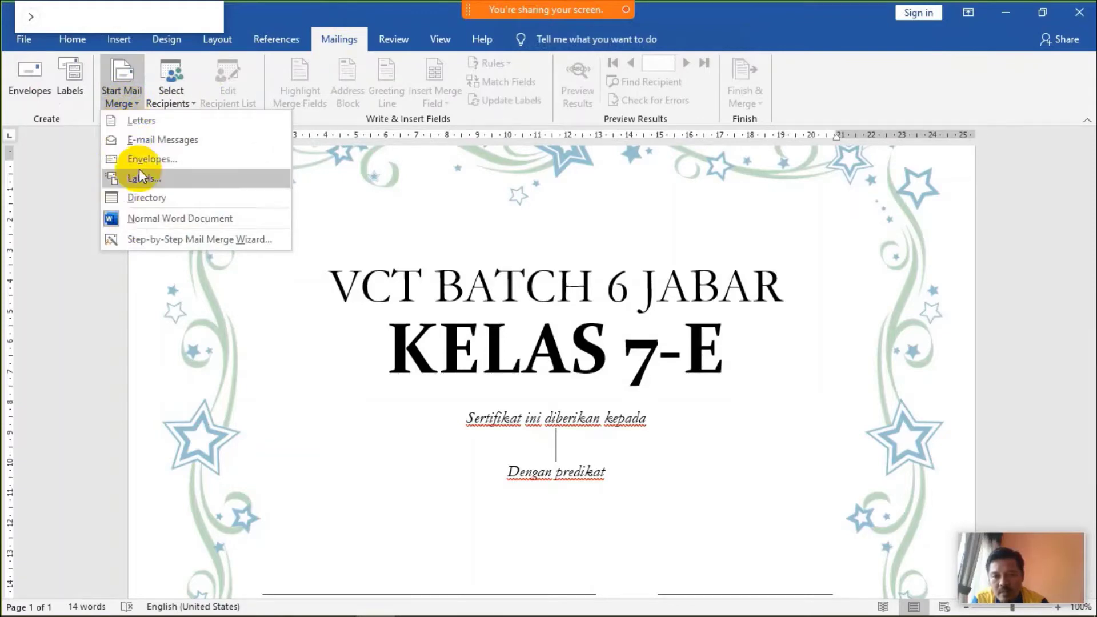
click(138, 239)
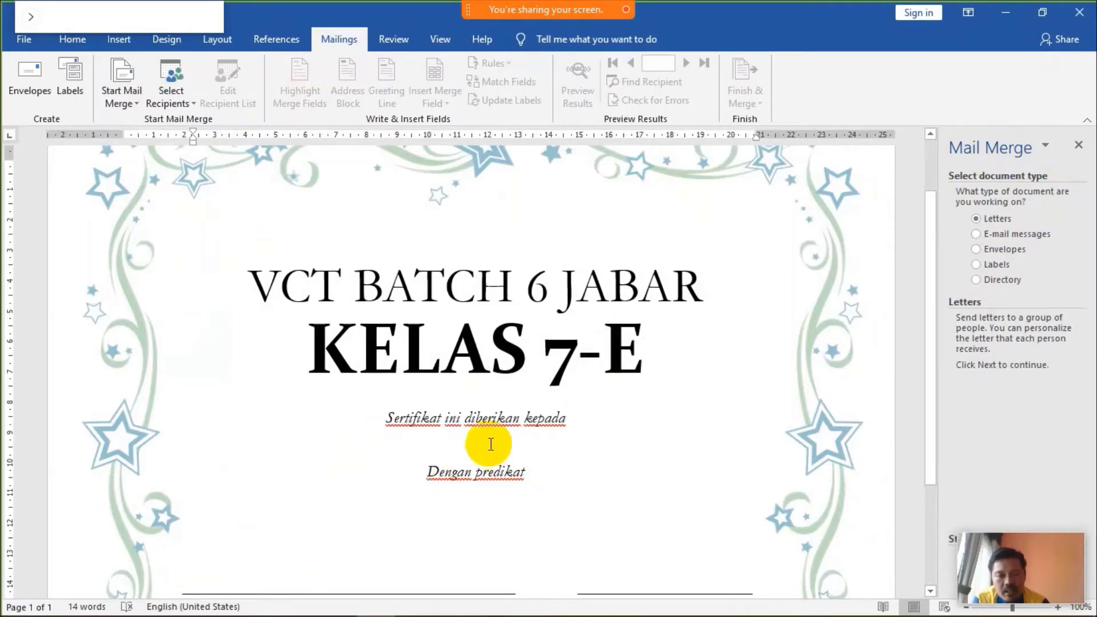
click(1079, 146)
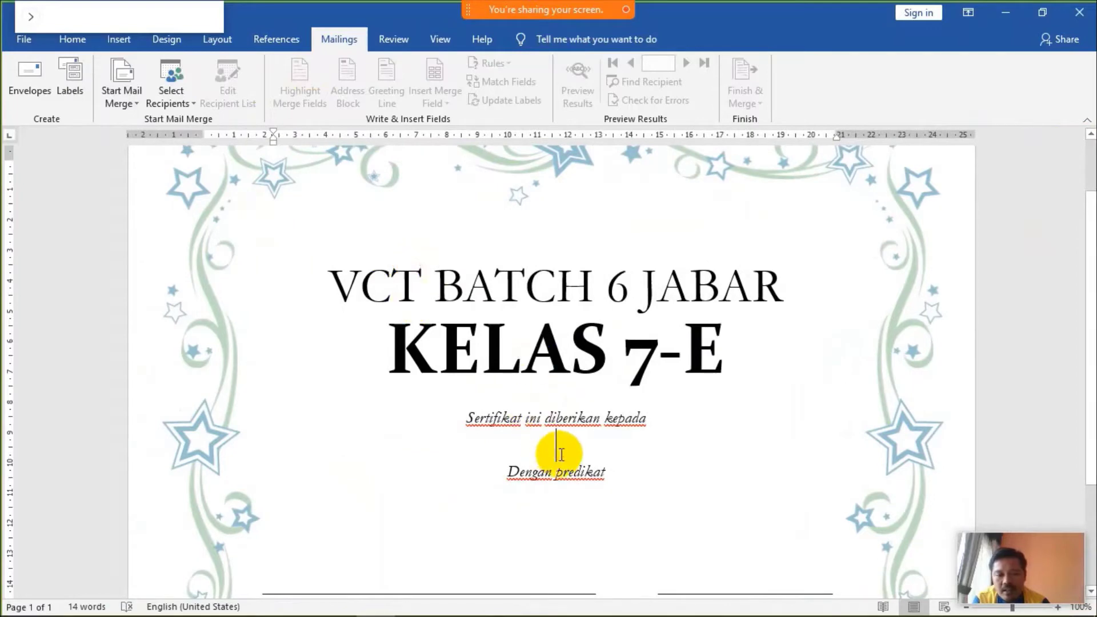
Step: Use the Print_Area table of Desktop 'data sertifikat' as the existing recipient list
click(182, 94)
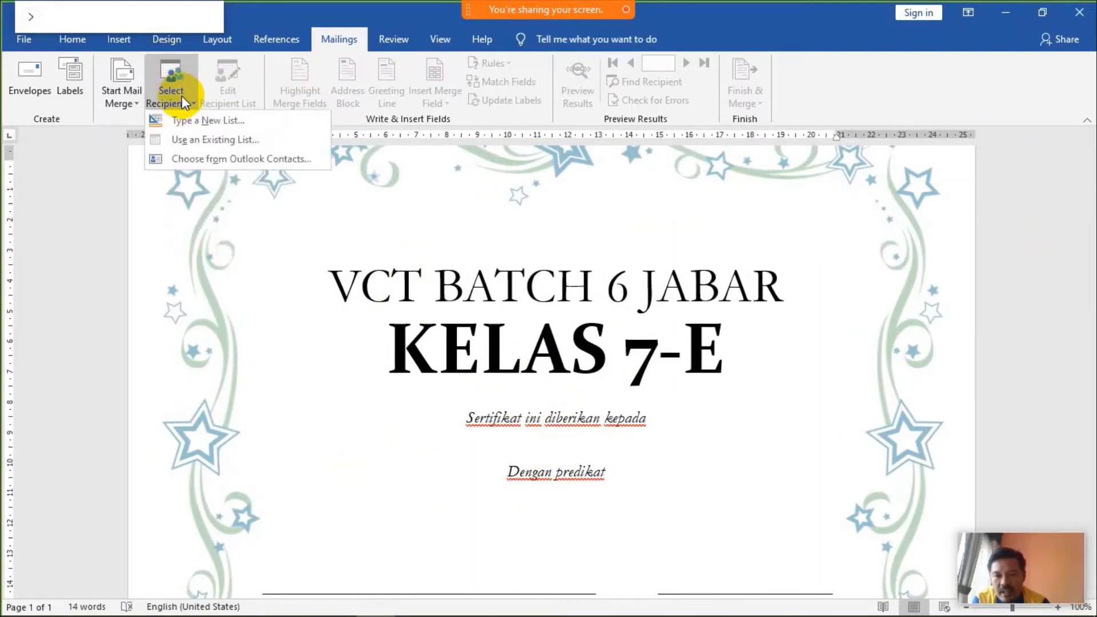
click(182, 139)
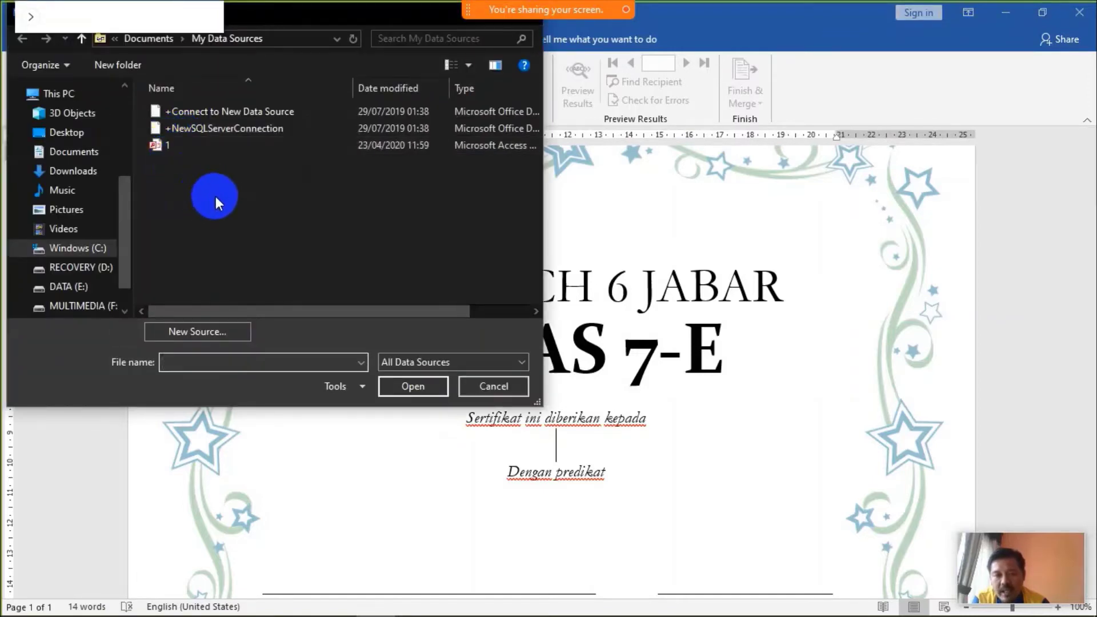
drag(120, 193, 126, 149)
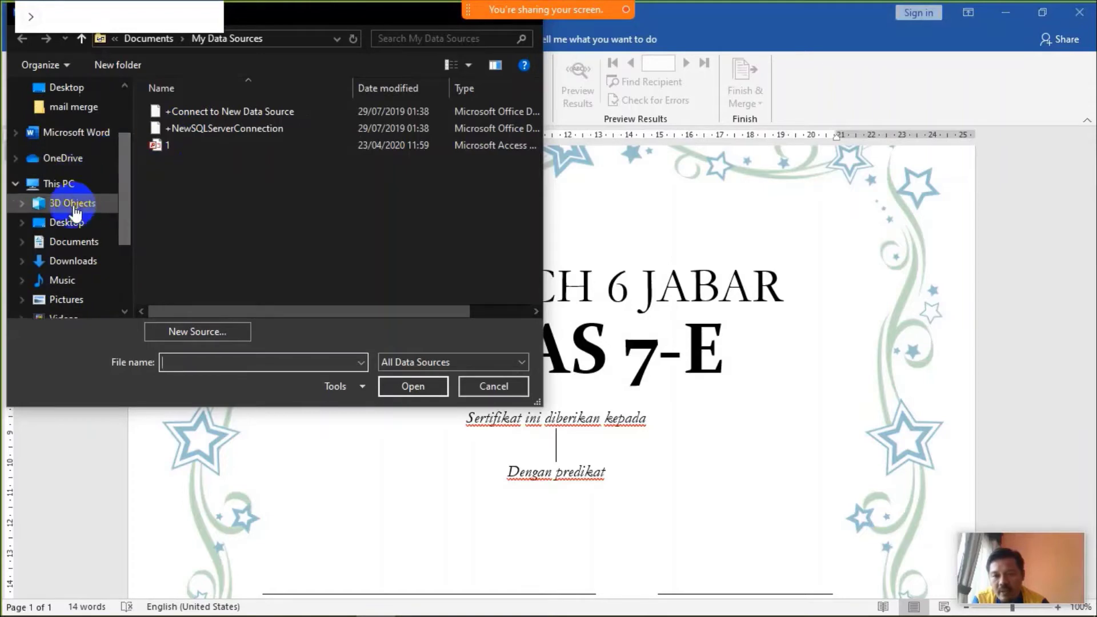
click(67, 224)
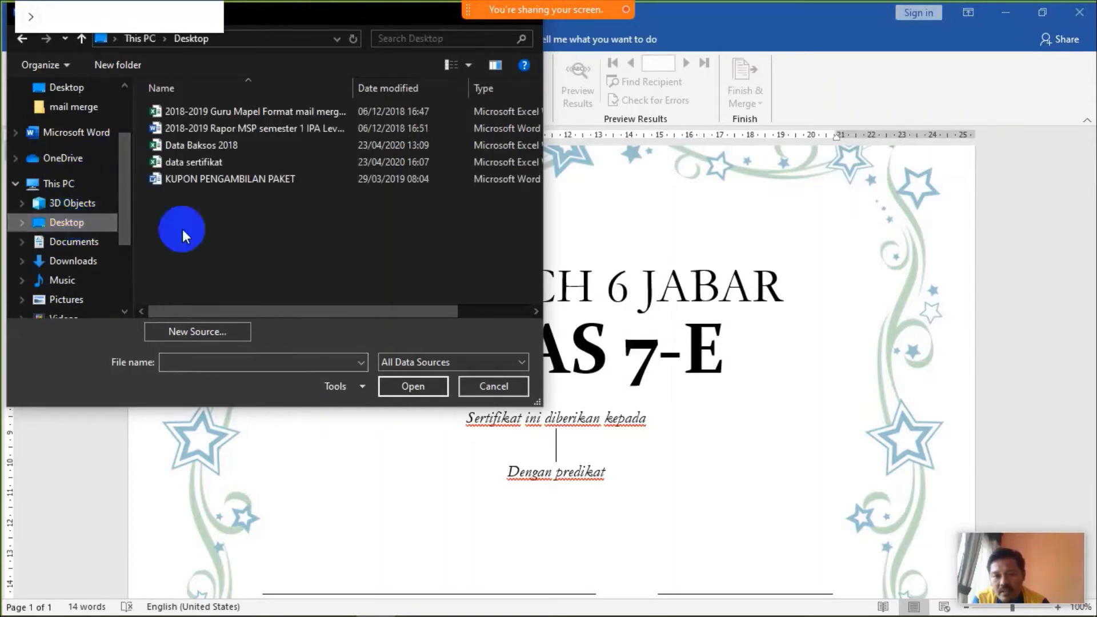
click(186, 165)
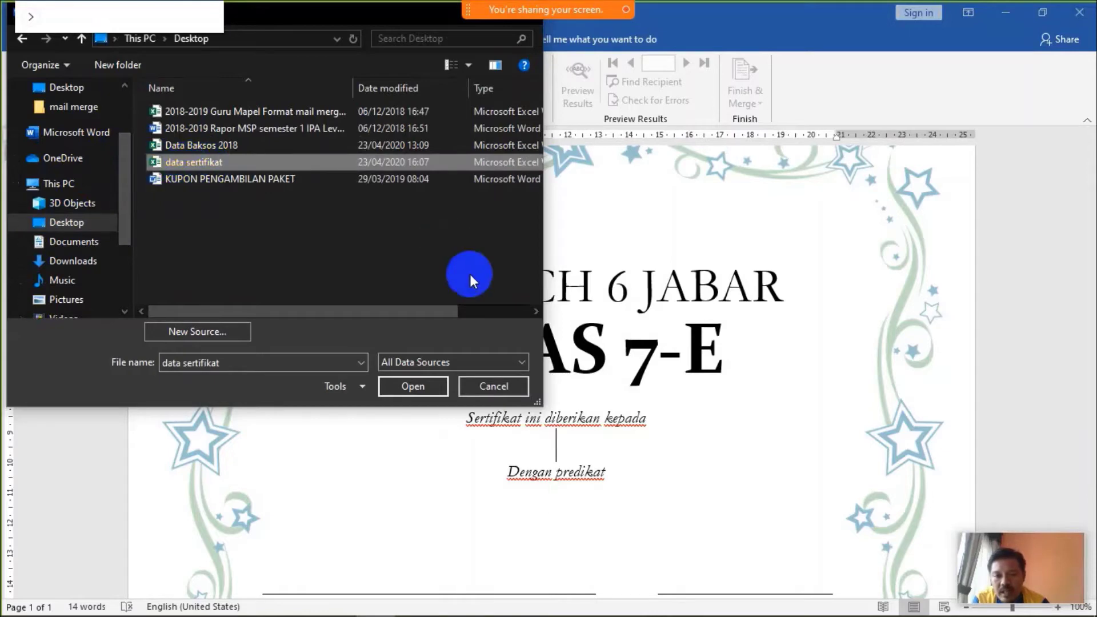
click(419, 387)
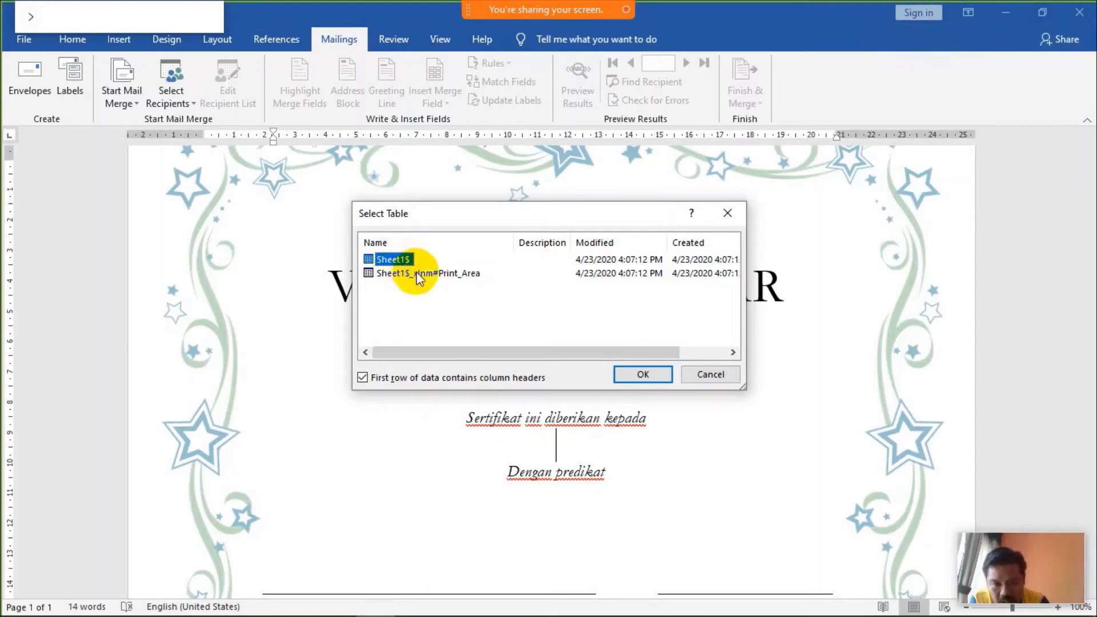
click(417, 274)
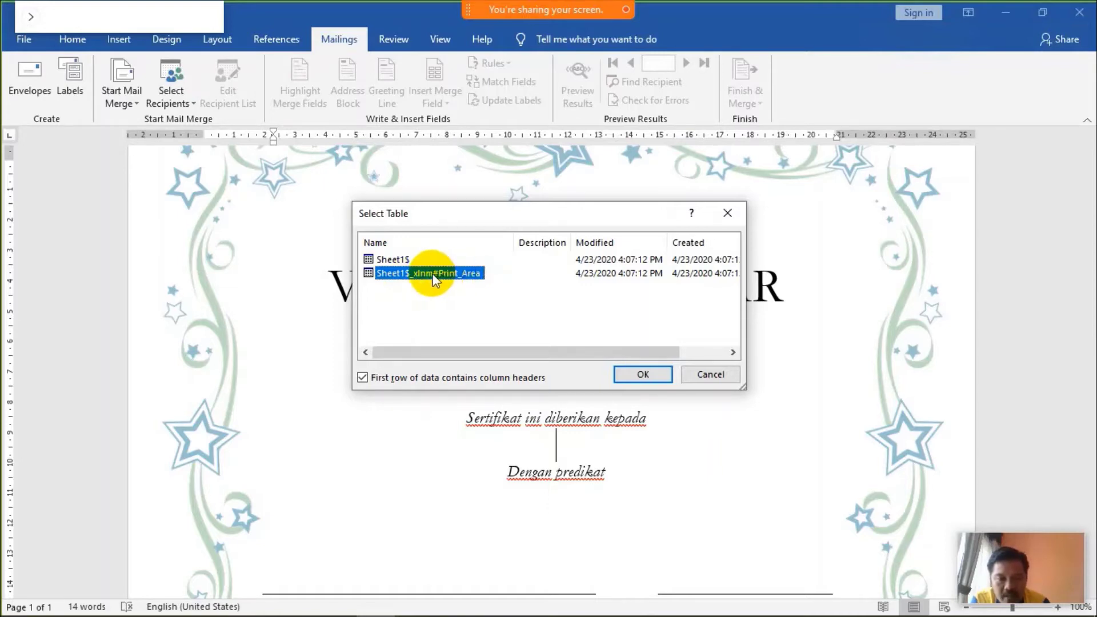
click(635, 375)
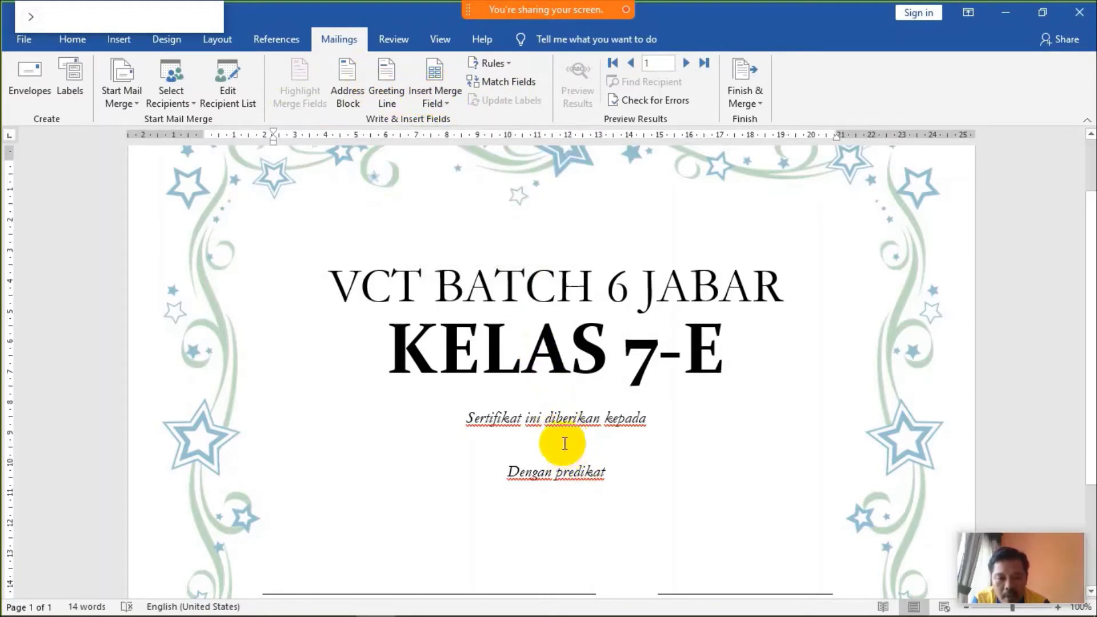
Step: Insert the «Nama» merge field on the blank line under 'Sertifikat ini diberikan kepada'
click(446, 97)
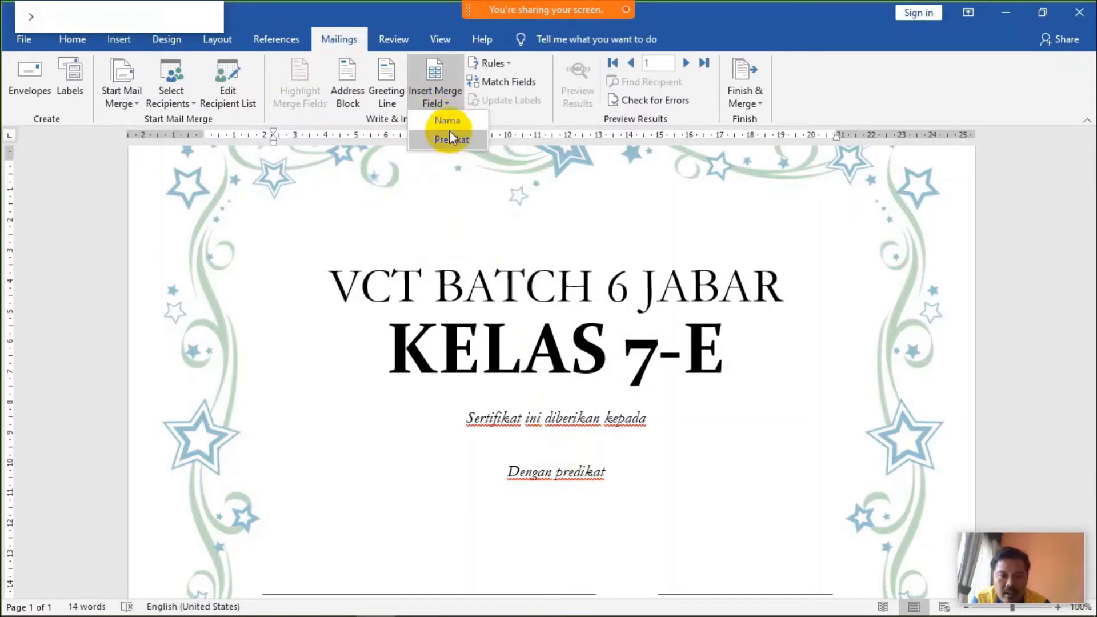
click(568, 443)
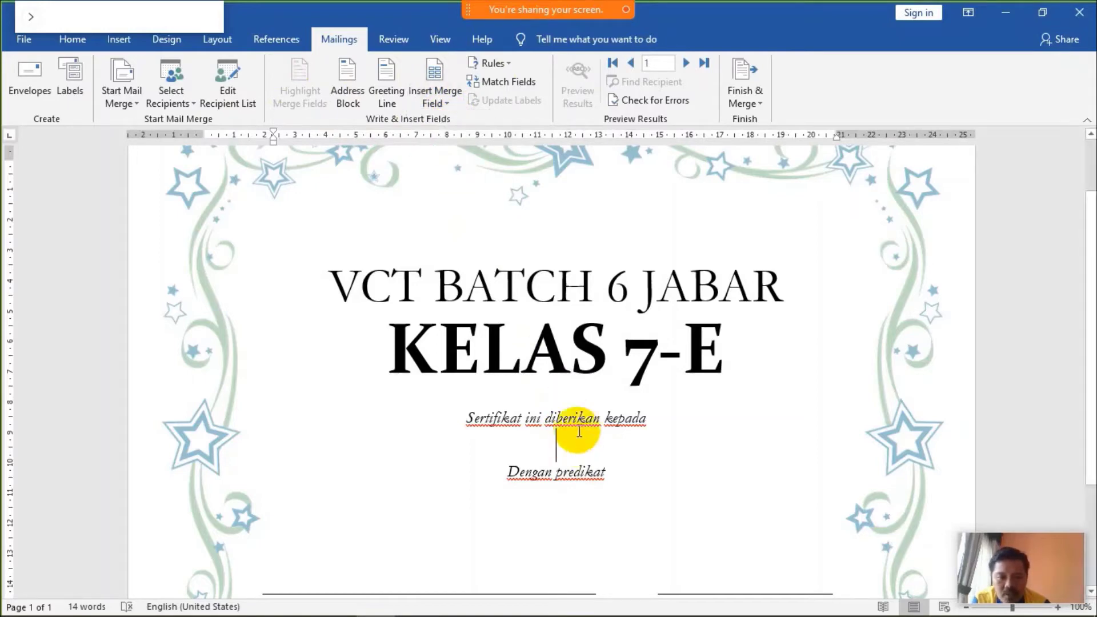
click(447, 104)
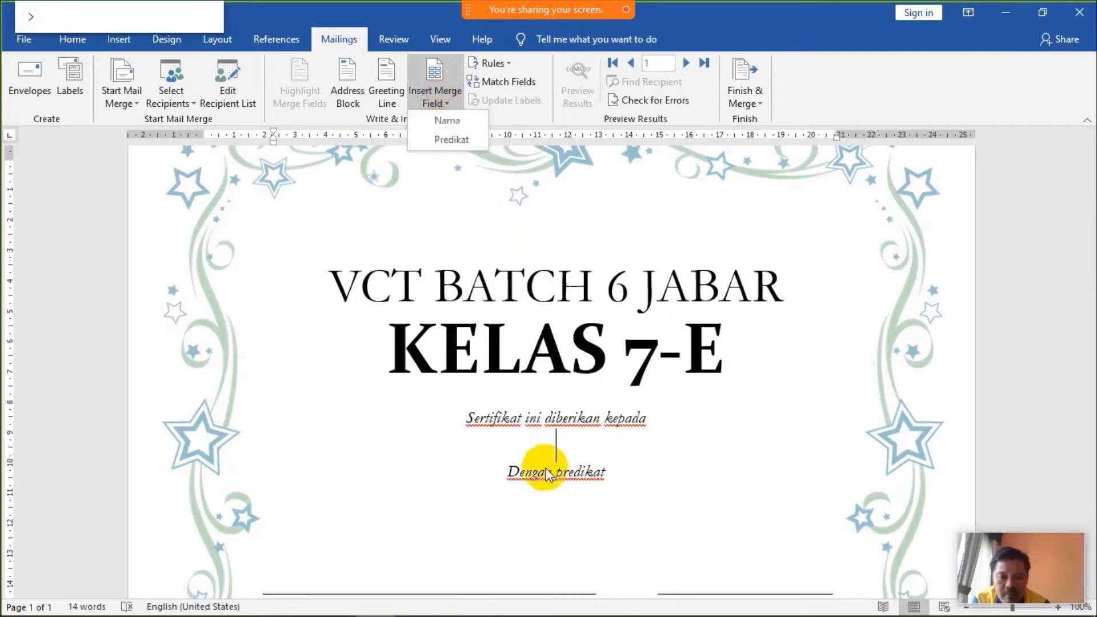
click(557, 444)
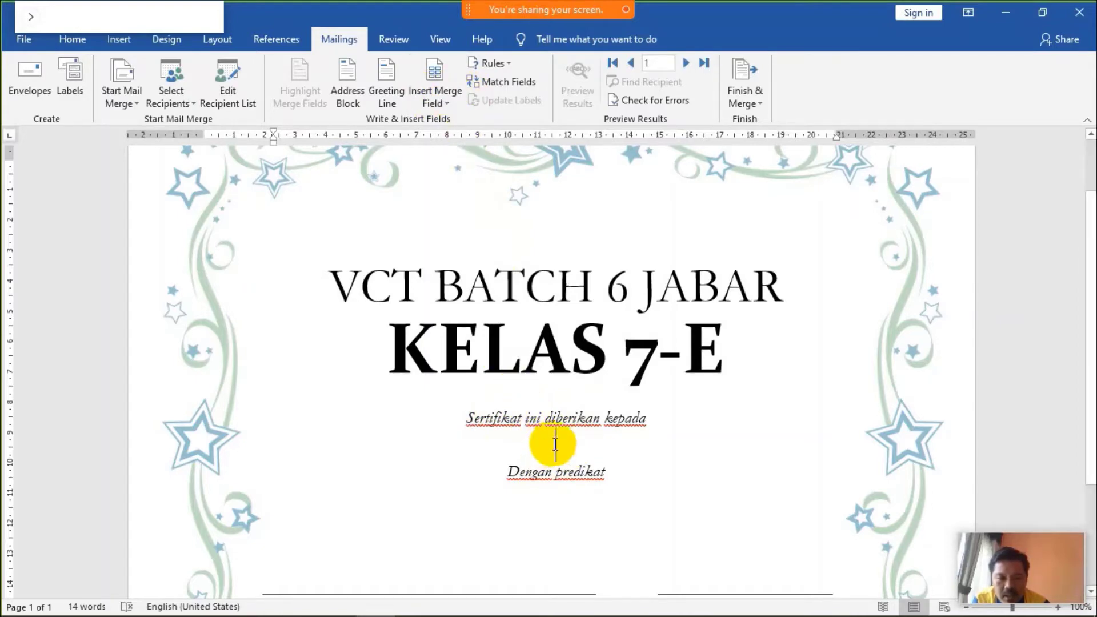
click(441, 104)
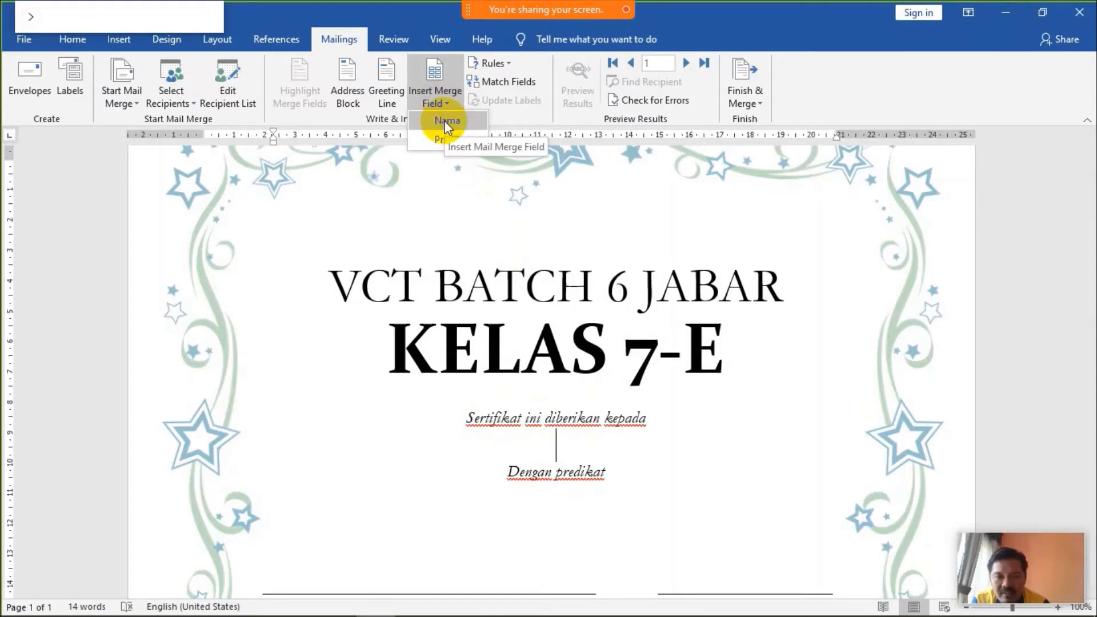
click(445, 121)
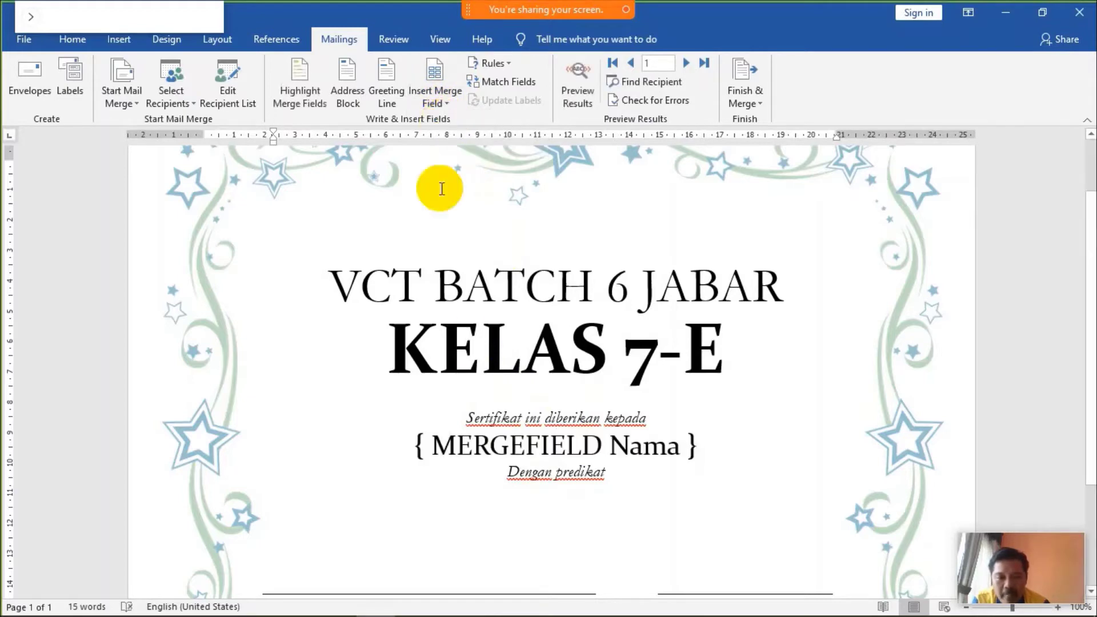
Step: Add the «Predikat» field under 'Dengan predikat', removing a mistakenly inserted Nama field
click(554, 501)
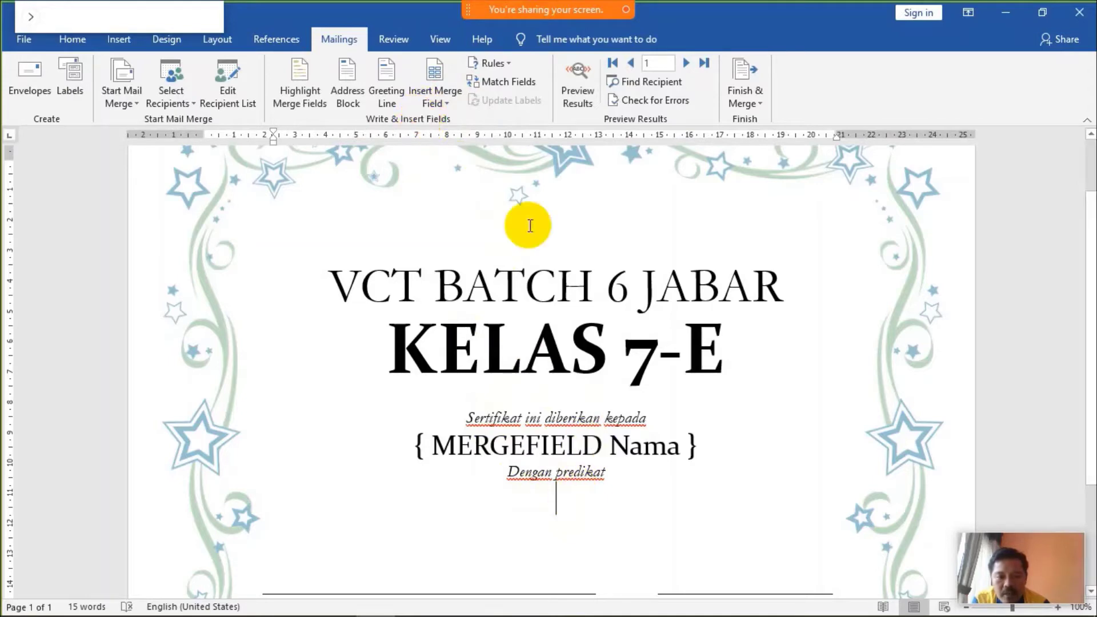
click(446, 105)
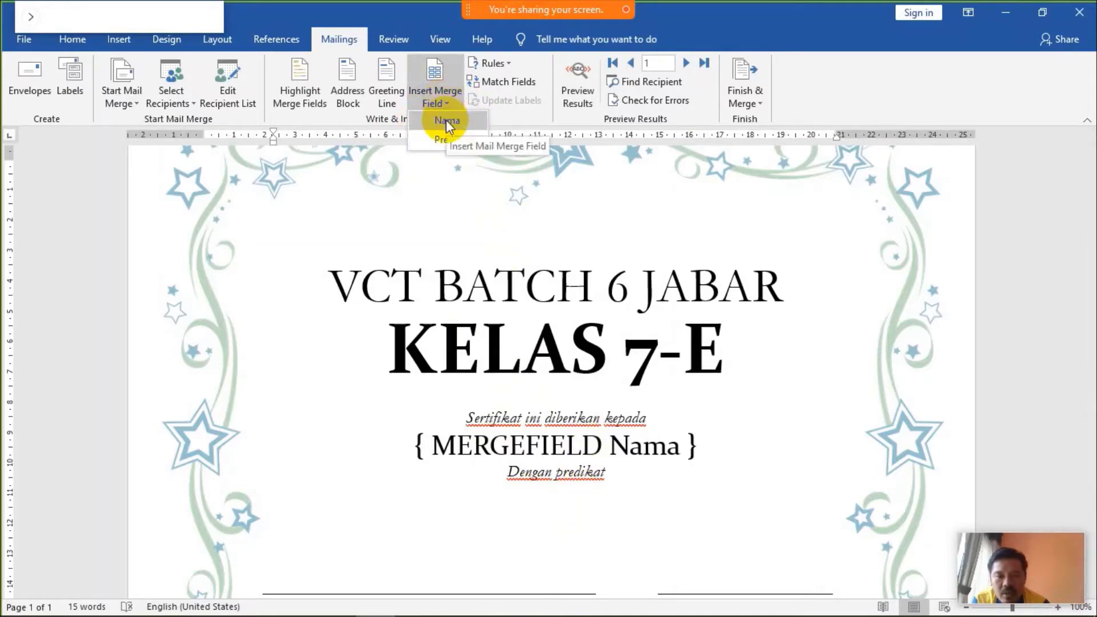
click(447, 121)
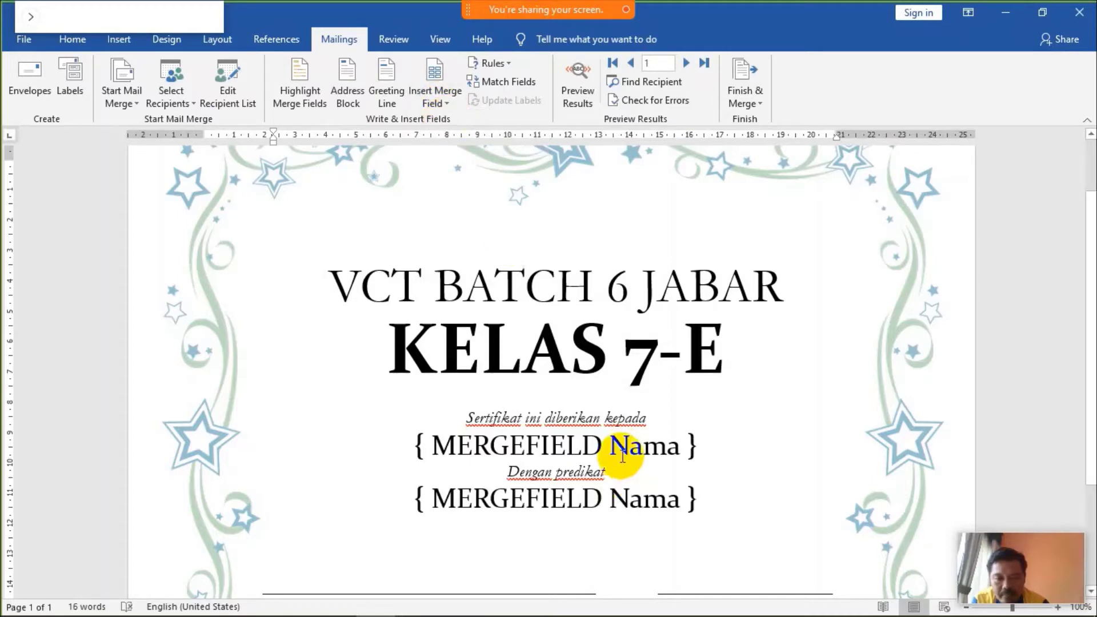
key(BackSpace)
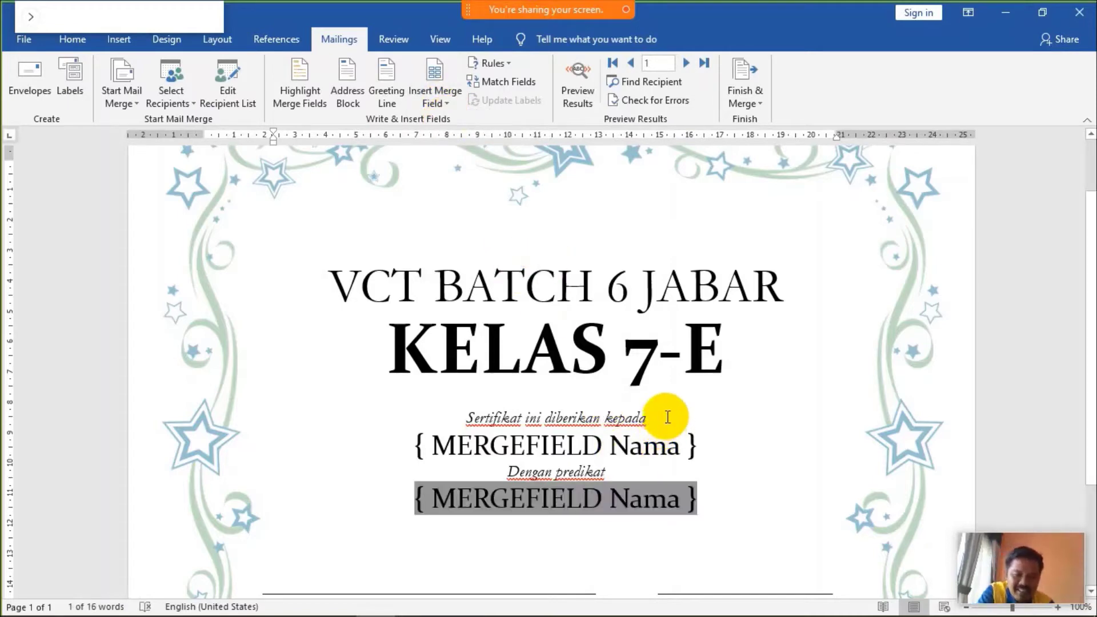
key(BackSpace)
click(449, 103)
click(457, 134)
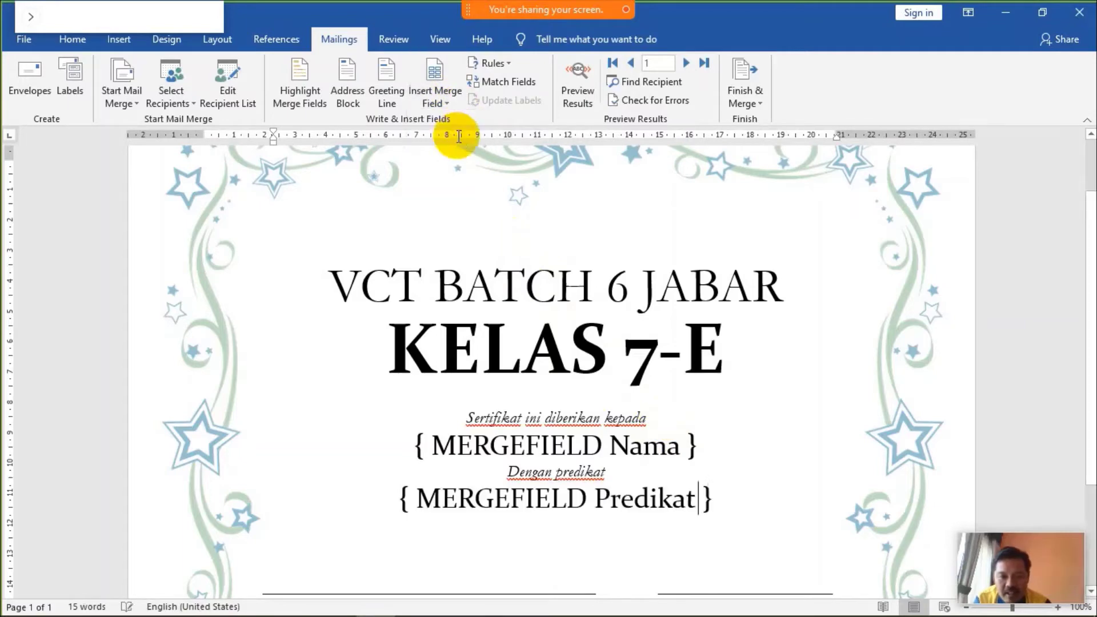
Step: Toggle field codes with Alt+F9 so «Nama» and «Predikat» display as field names
click(597, 498)
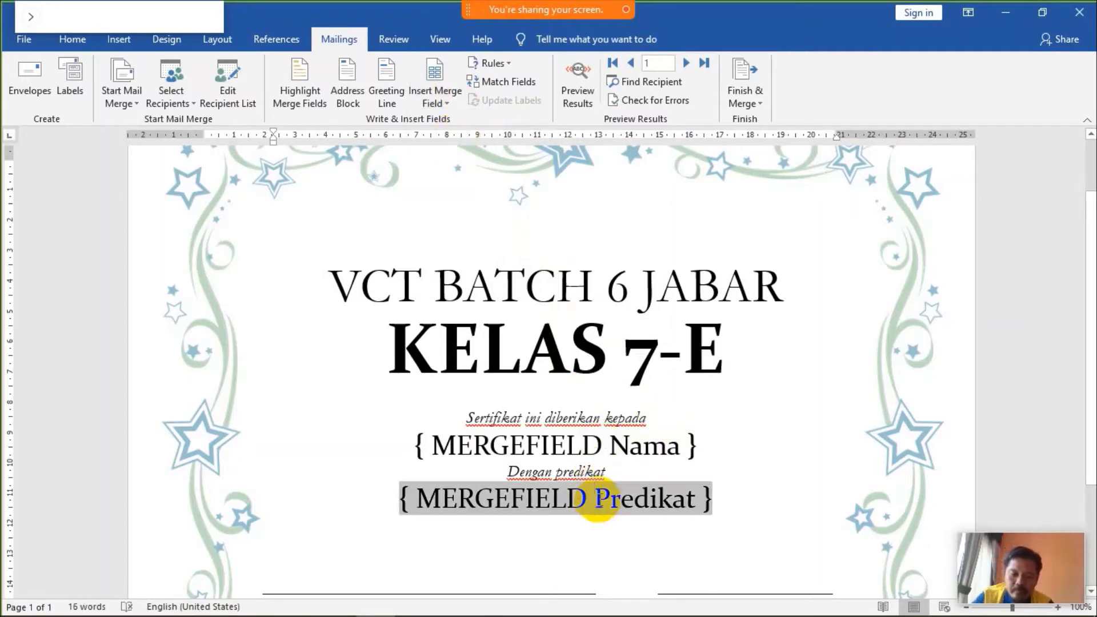
key(alt+F9)
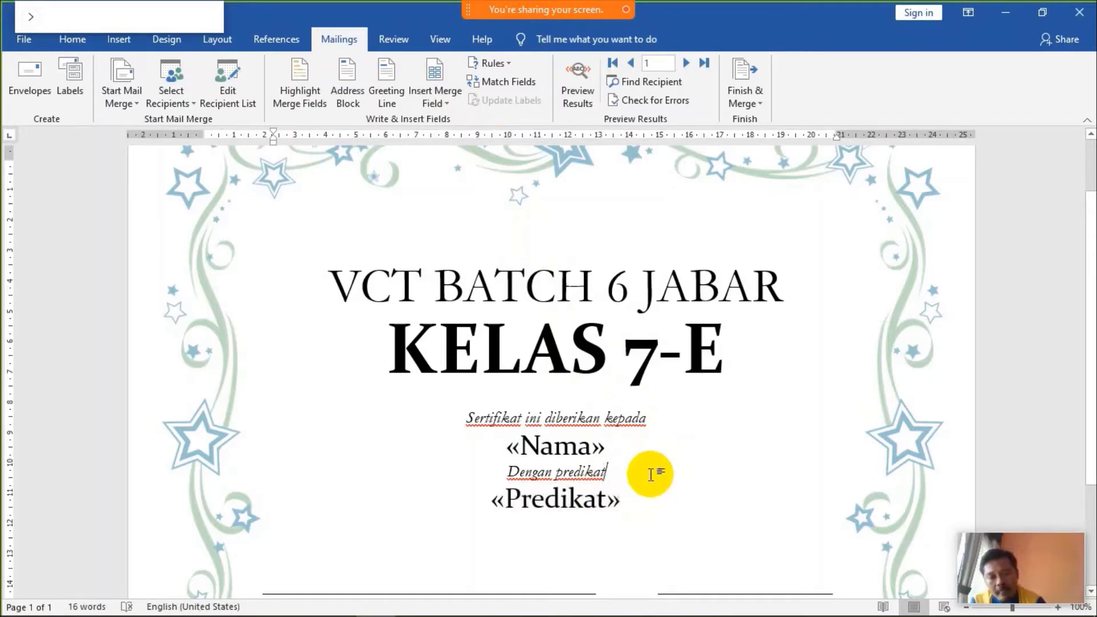
click(562, 498)
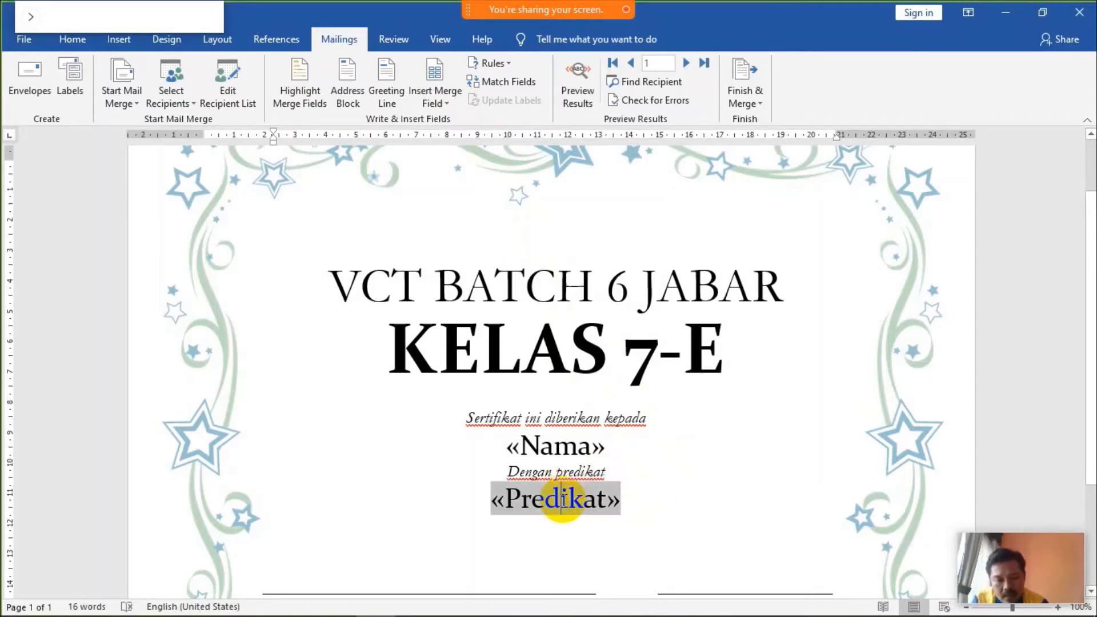
click(640, 501)
click(596, 449)
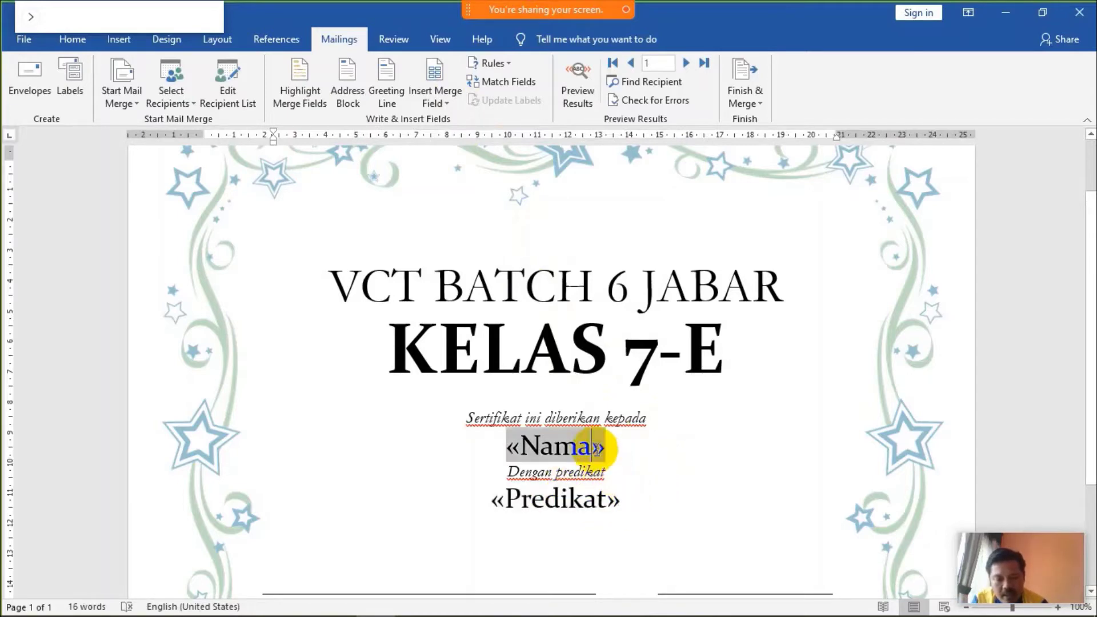
click(628, 506)
click(517, 444)
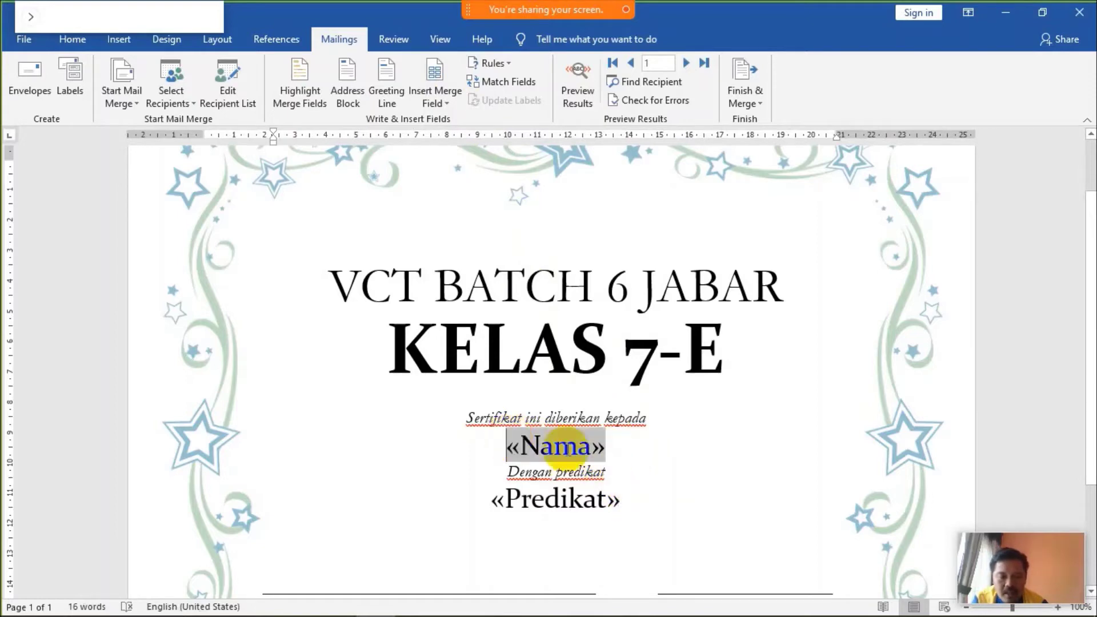
click(604, 448)
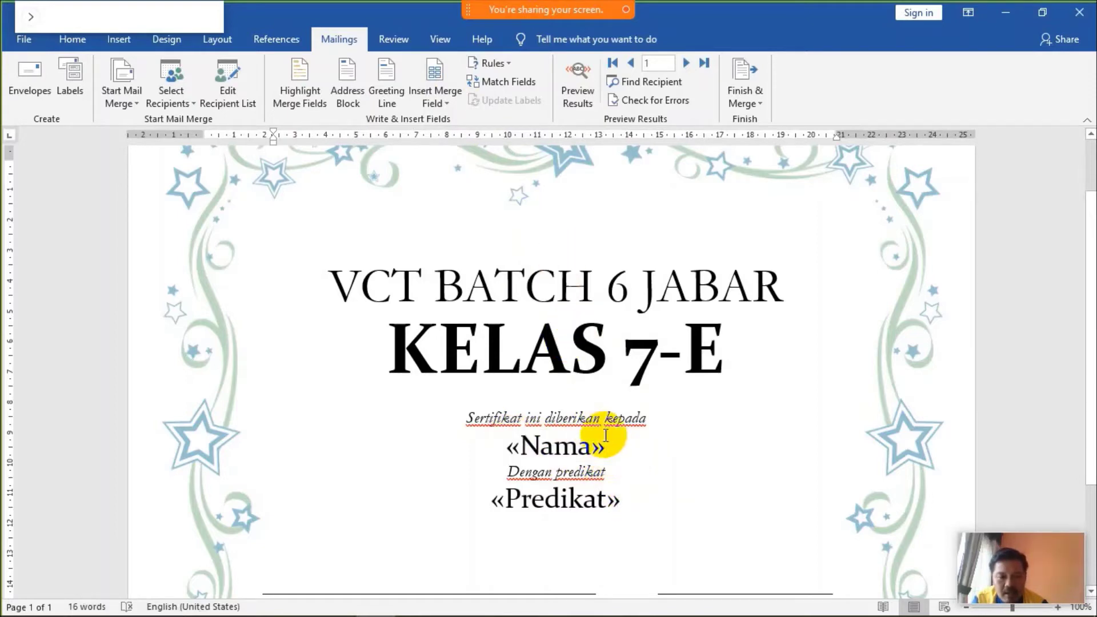
scroll(619, 436, down, 3)
scroll(600, 245, up, 2)
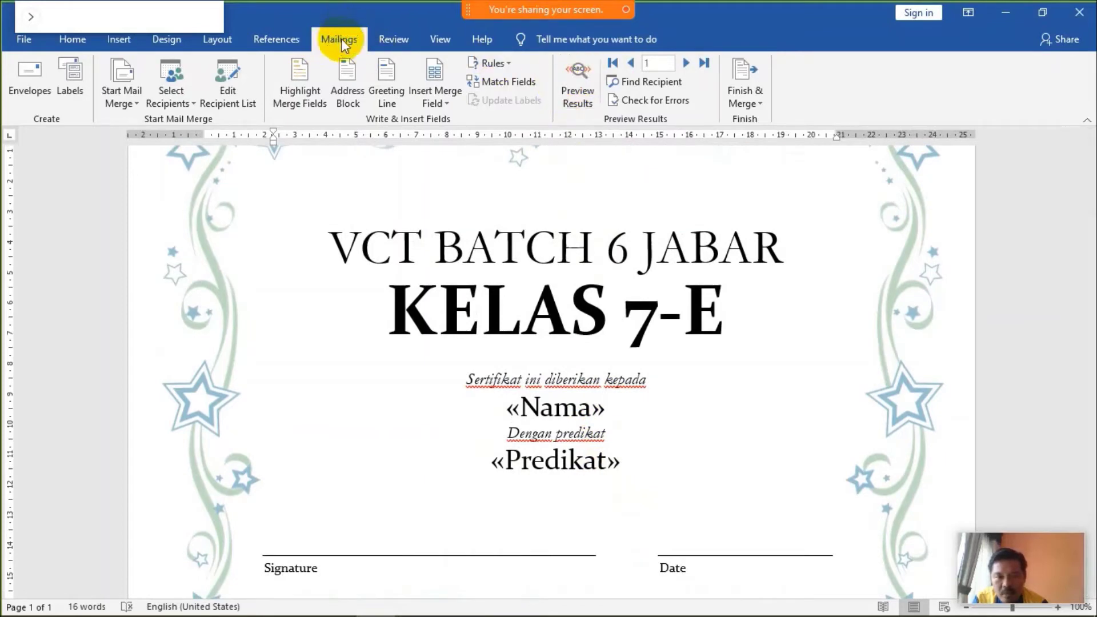
Step: Turn on Preview Results so the name field shows real recipient data
click(581, 92)
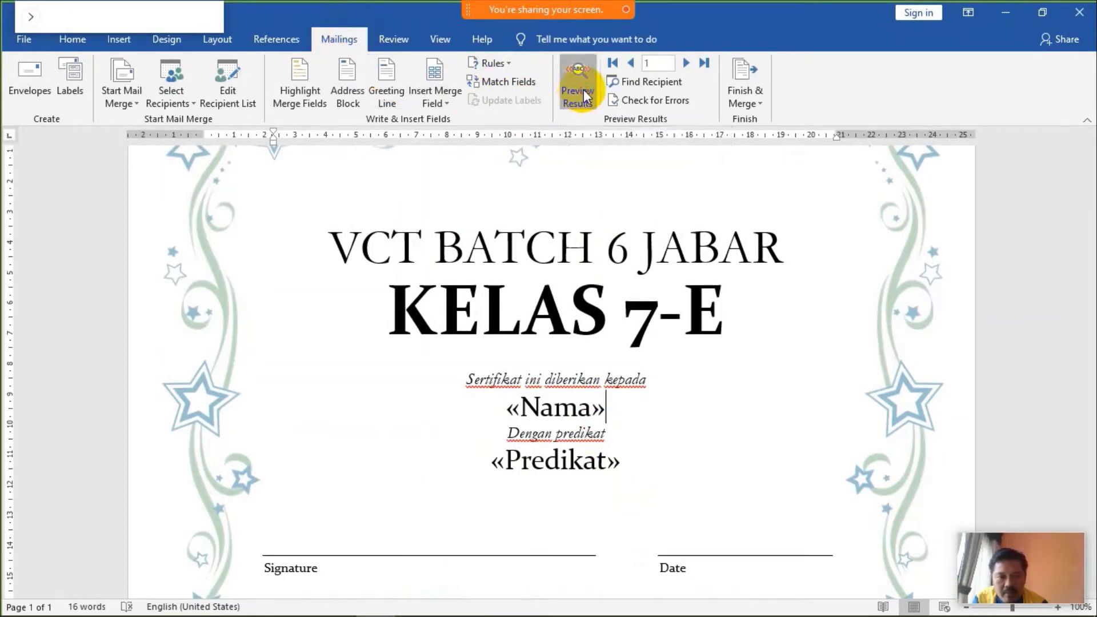
click(526, 408)
click(537, 460)
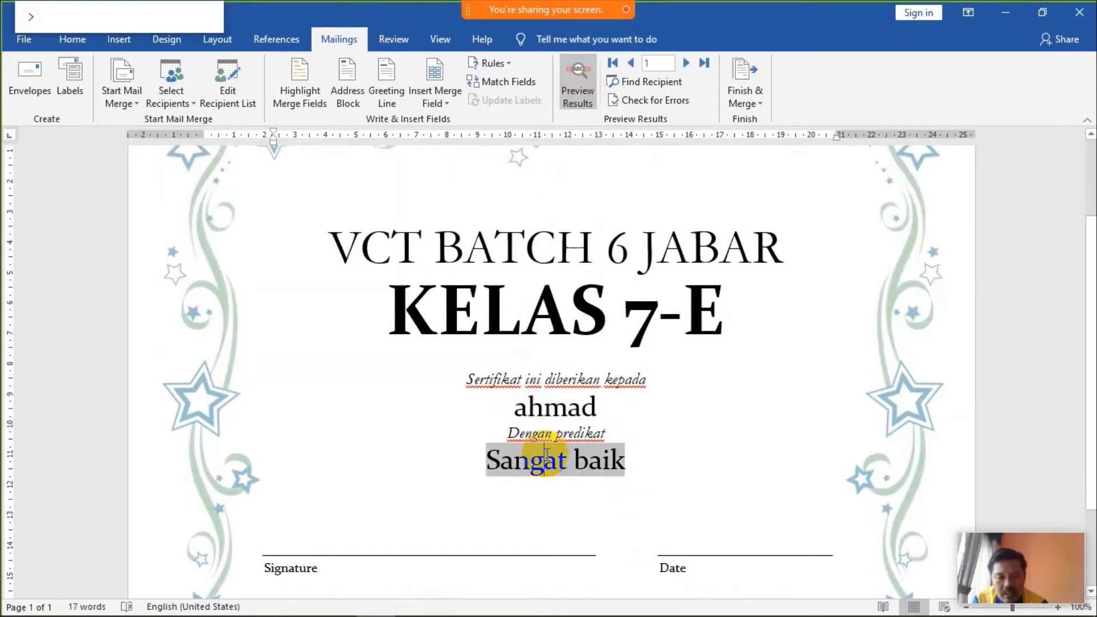
click(544, 407)
click(572, 462)
click(565, 416)
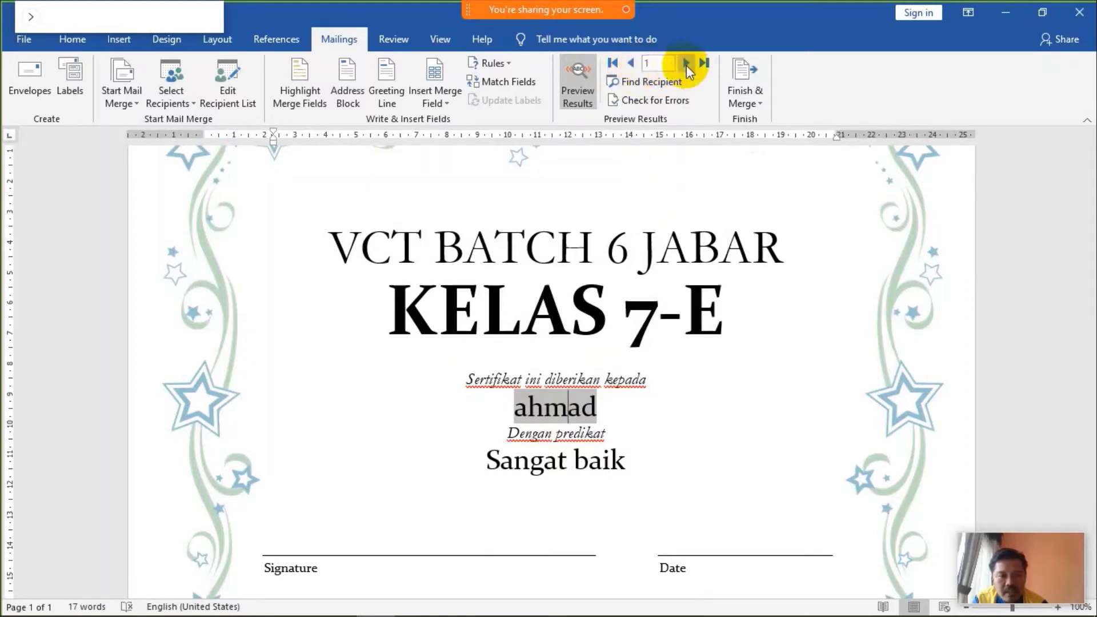
click(568, 407)
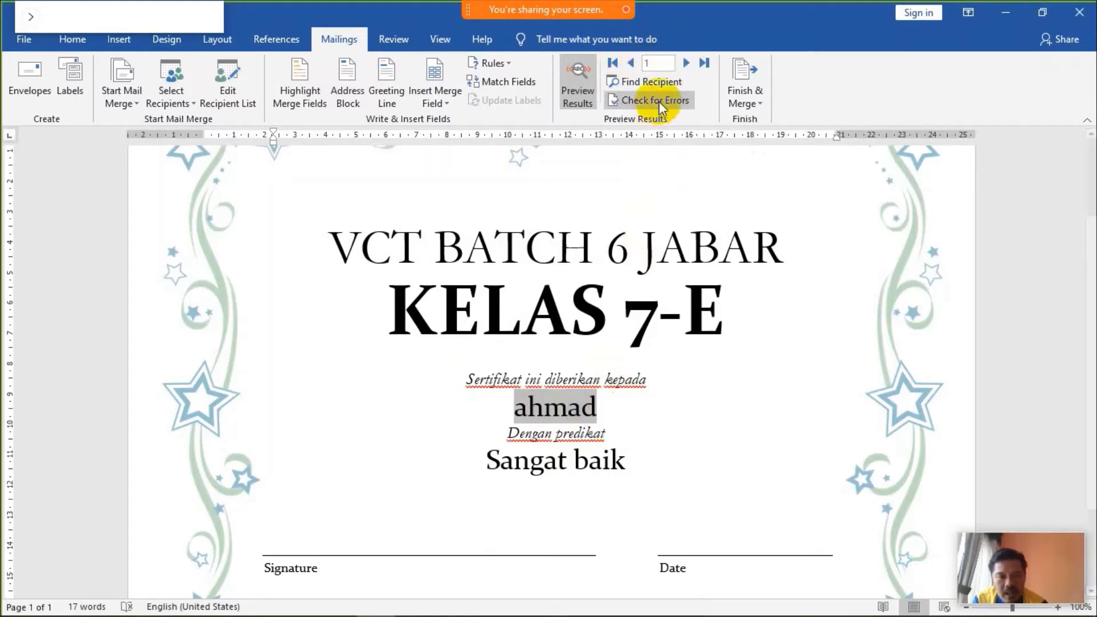
Step: Step forward through the next few recipients' certificates, inspecting each page
click(680, 65)
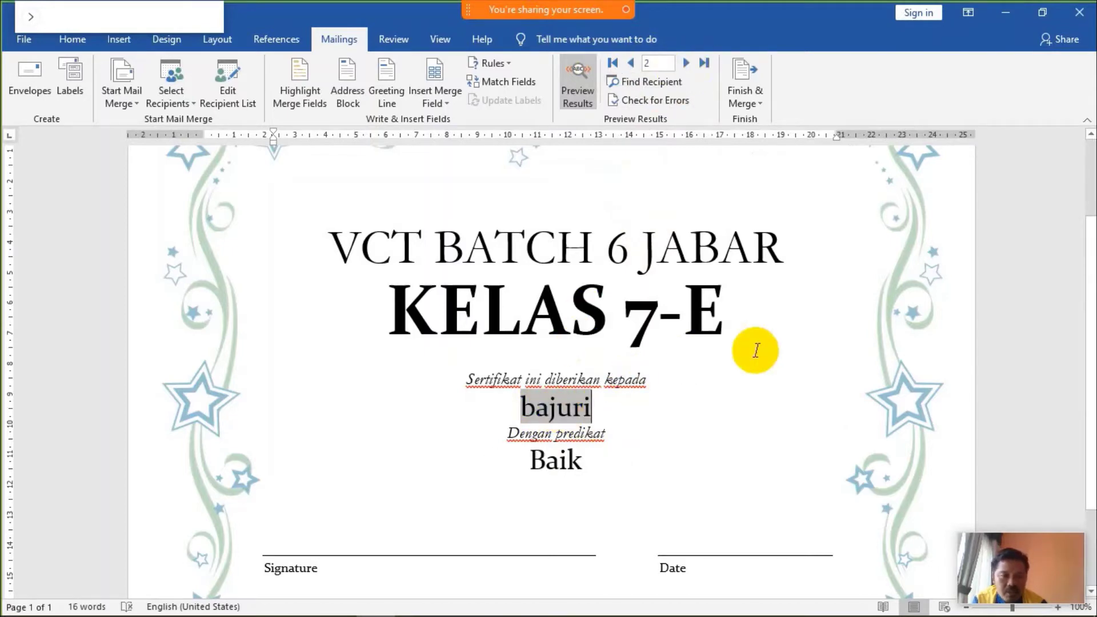
scroll(735, 343, down, 2)
scroll(728, 335, up, 4)
scroll(731, 337, down, 3)
scroll(730, 331, up, 1)
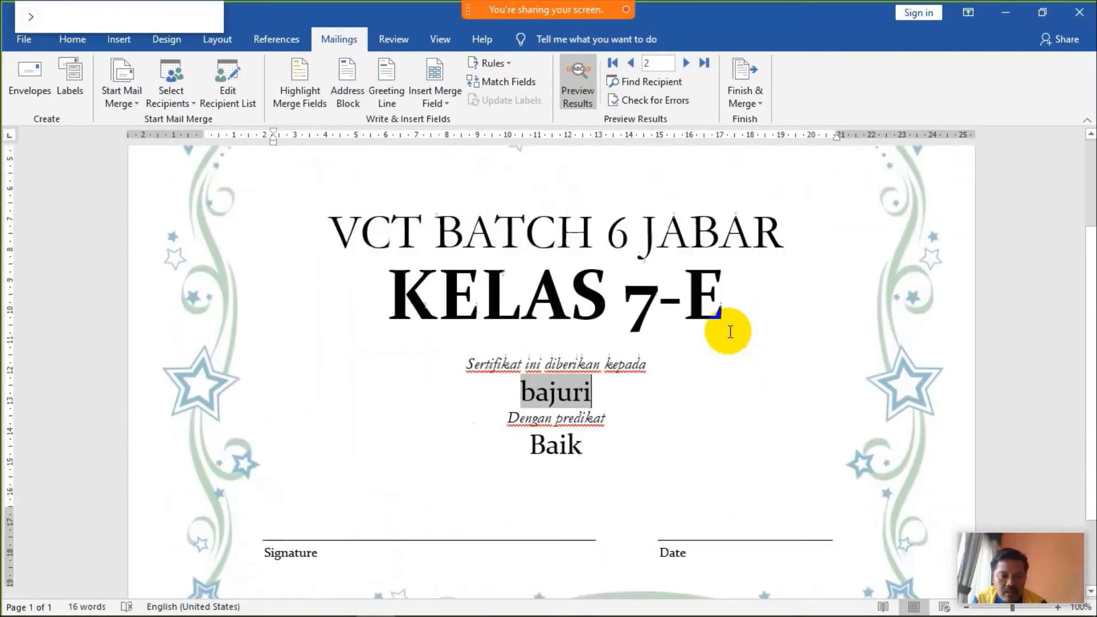
scroll(728, 309, up, 2)
scroll(729, 308, down, 3)
scroll(730, 332, up, 4)
scroll(730, 331, down, 3)
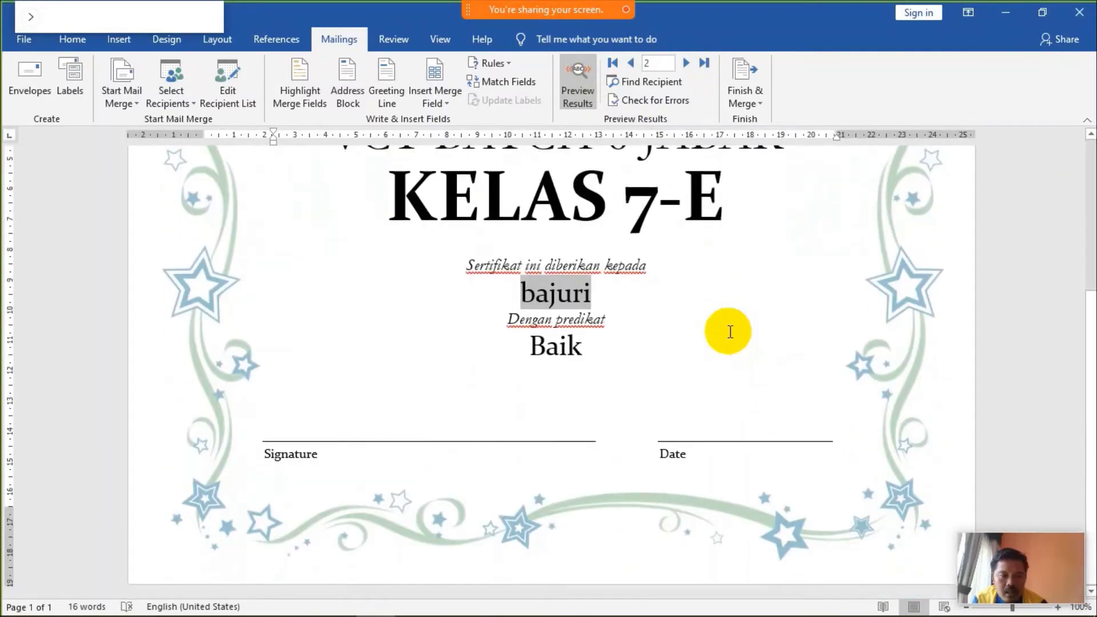
scroll(730, 331, up, 1)
scroll(730, 332, down, 1)
scroll(729, 331, up, 2)
scroll(729, 331, up, 2)
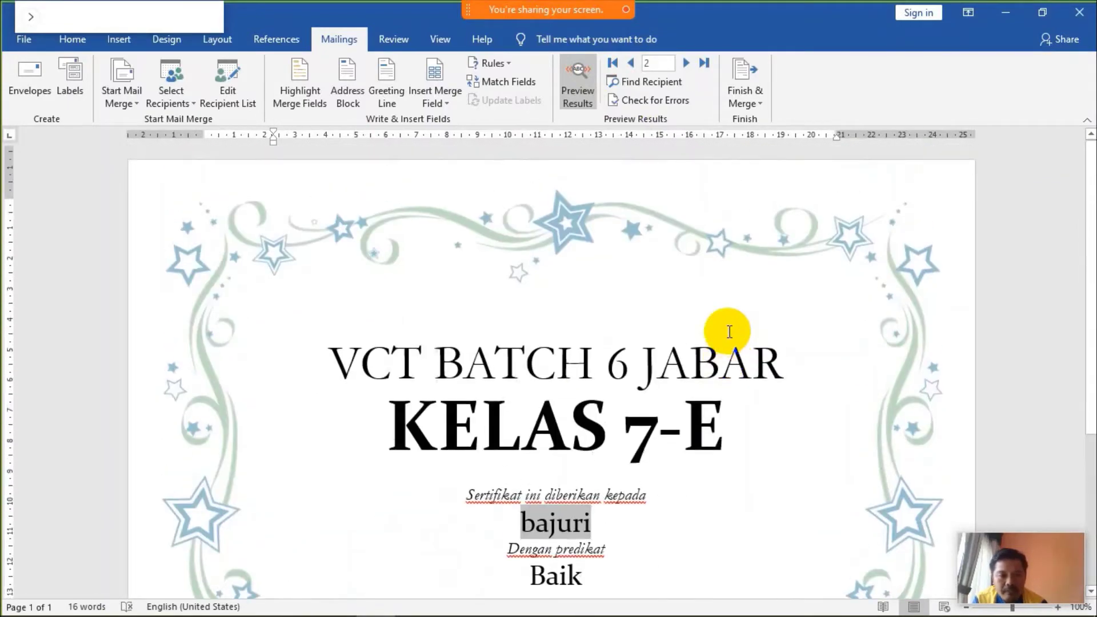
scroll(724, 326, down, 2)
scroll(631, 318, up, 1)
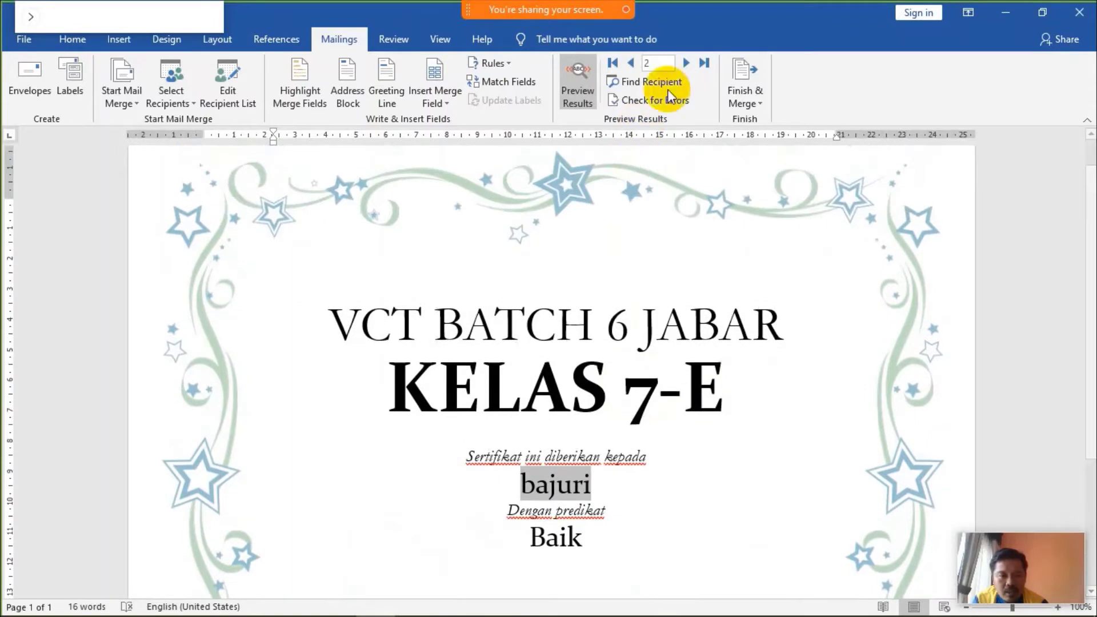
click(686, 62)
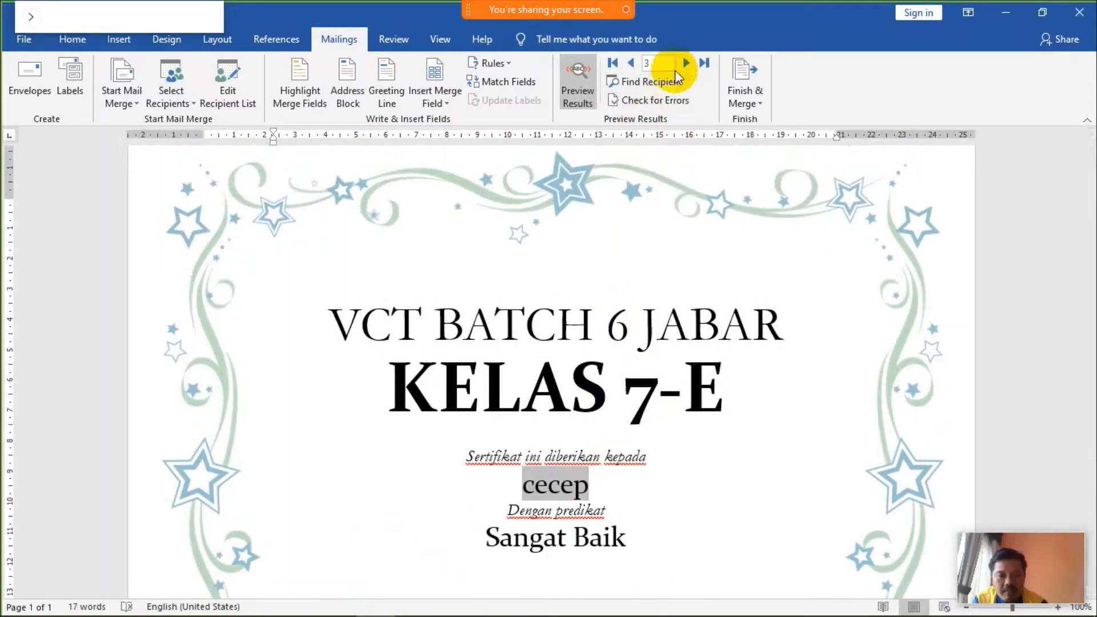
click(681, 67)
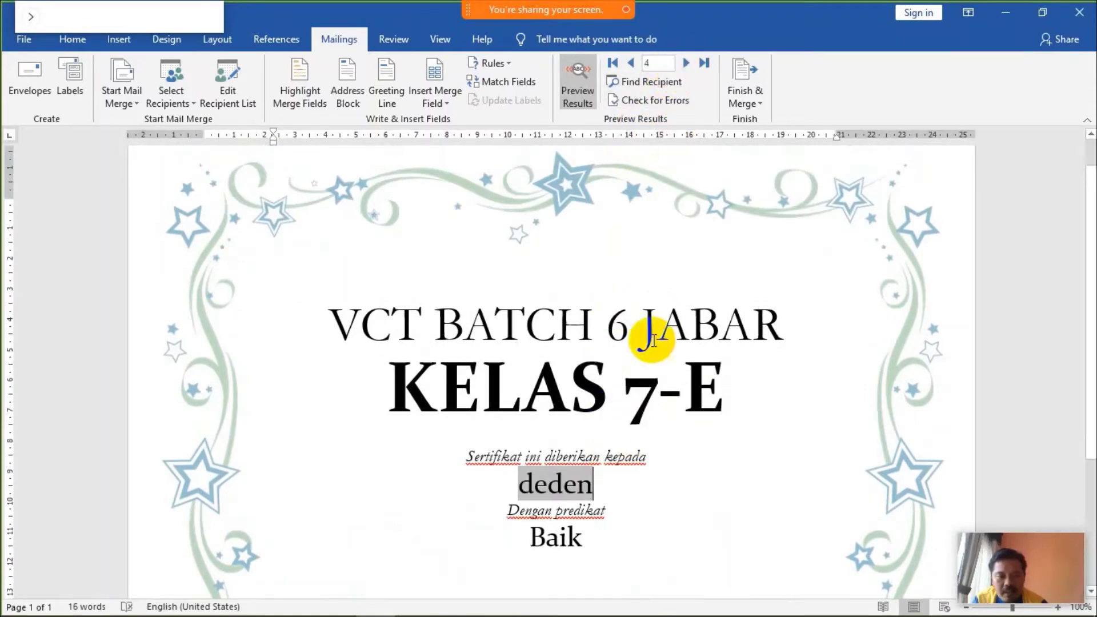
scroll(666, 273, down, 1)
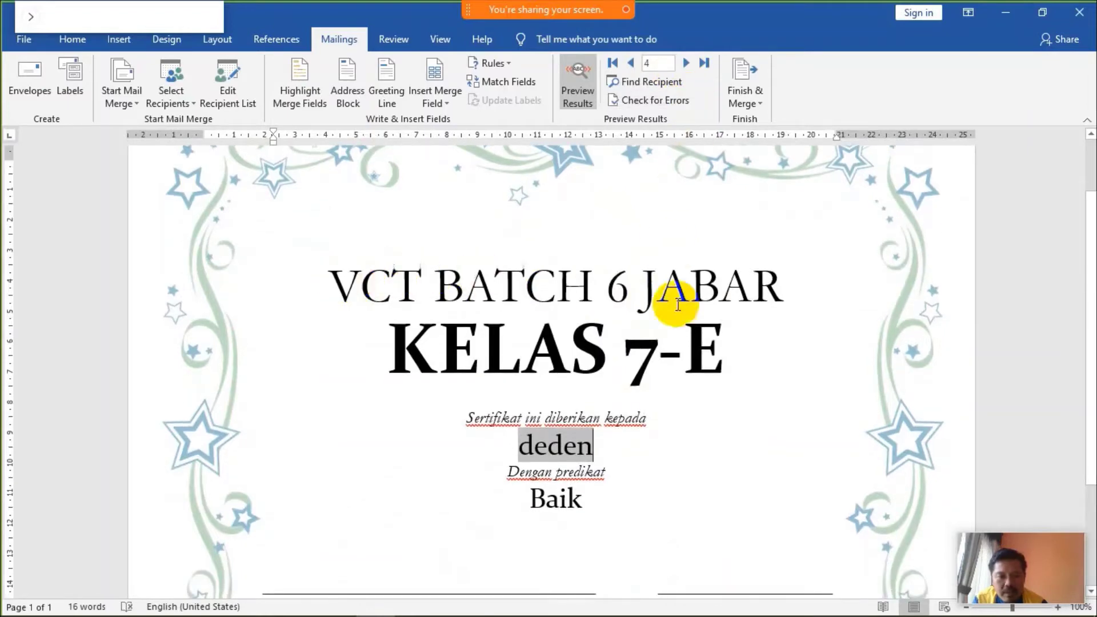
scroll(620, 417, down, 1)
scroll(572, 330, up, 1)
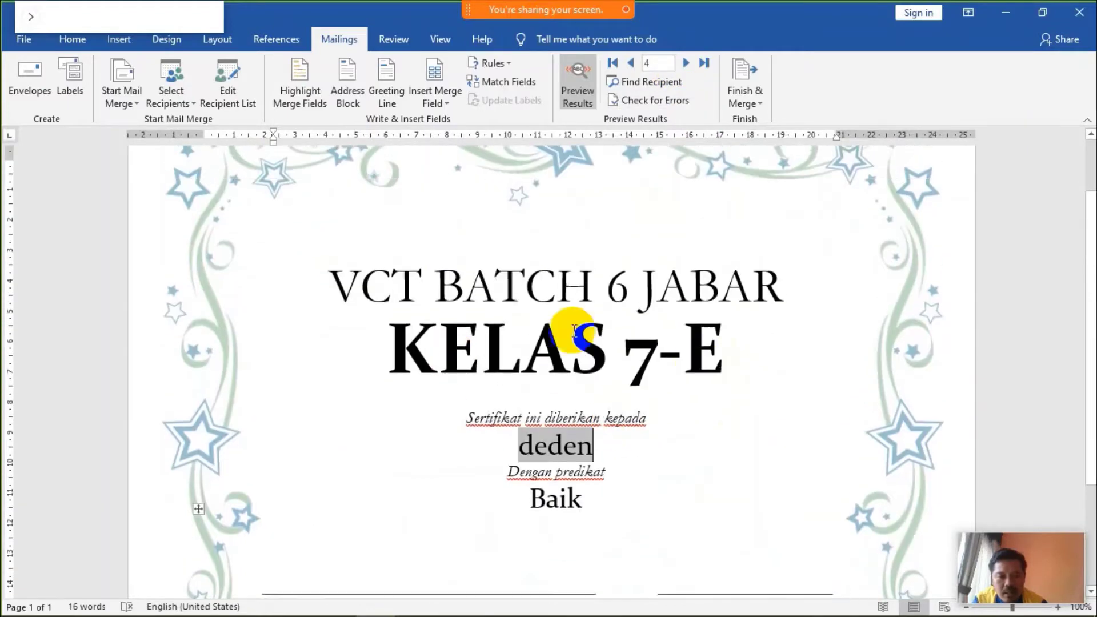
click(604, 441)
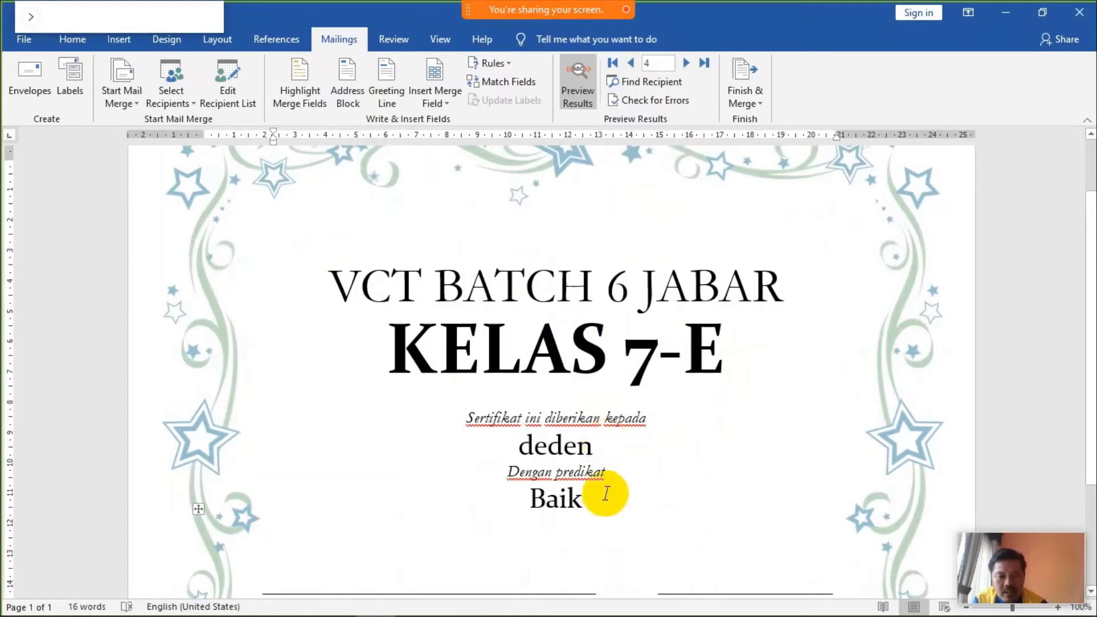
Step: Advance the merge preview further, to record 7
click(687, 62)
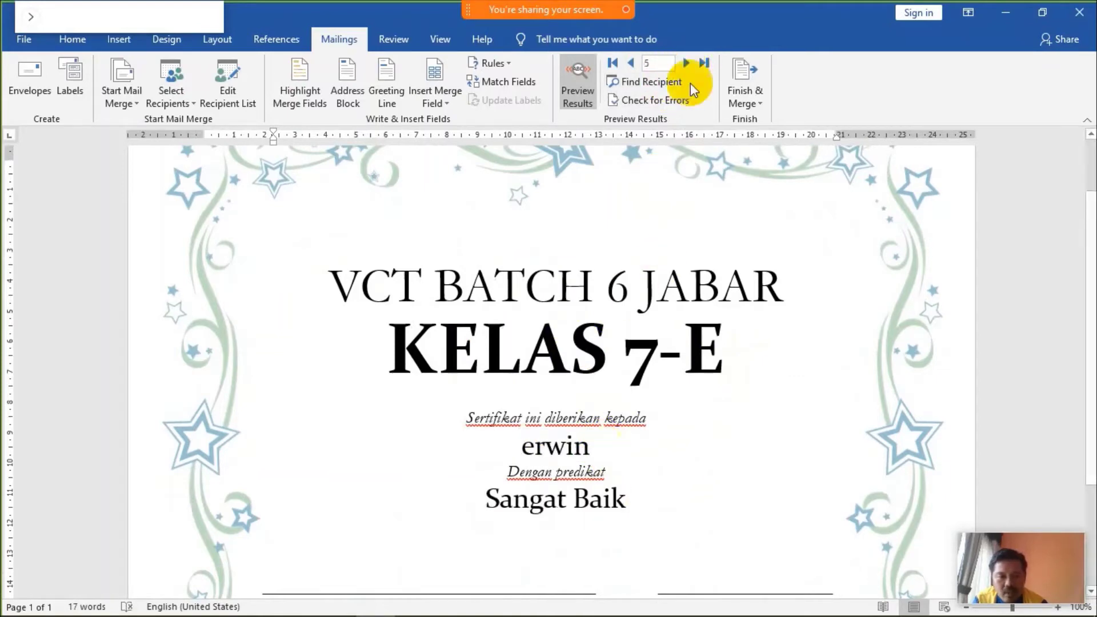
click(686, 63)
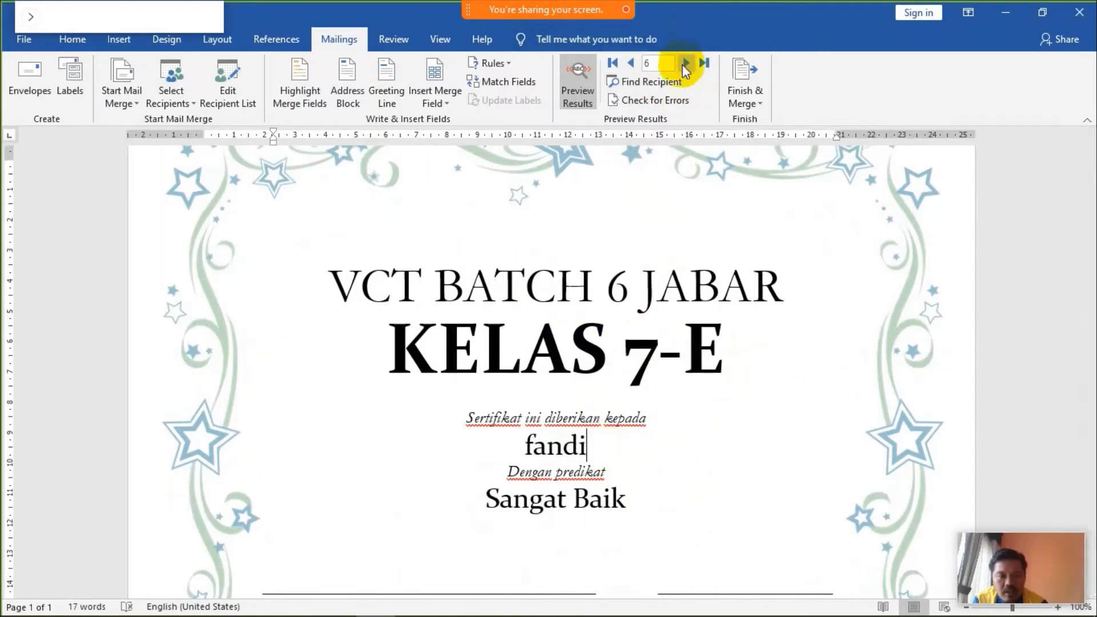
click(685, 63)
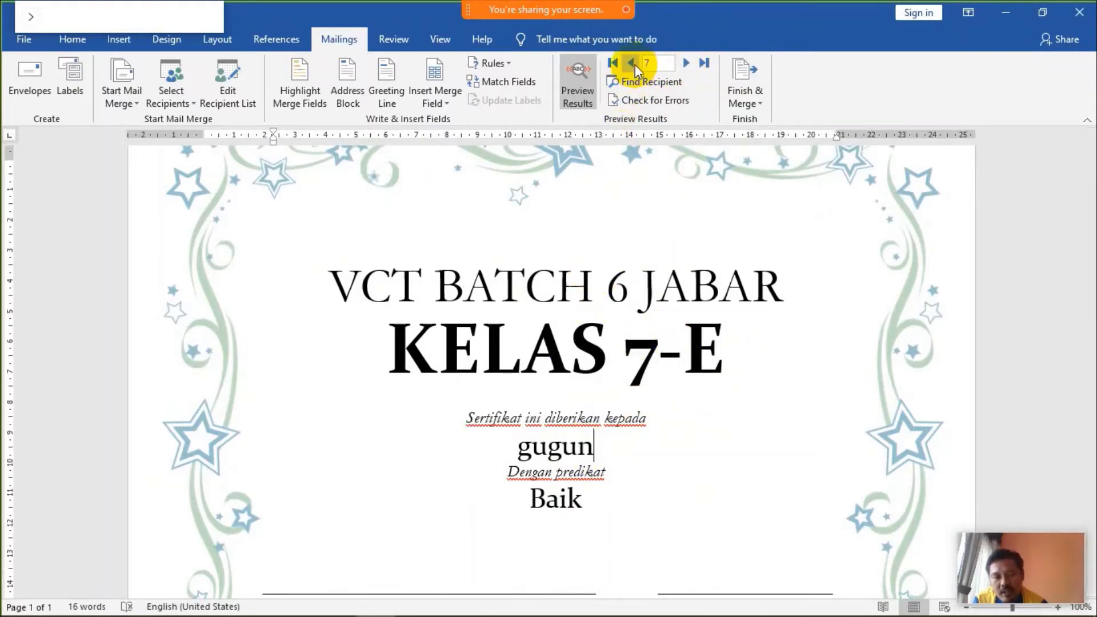
scroll(618, 277, down, 2)
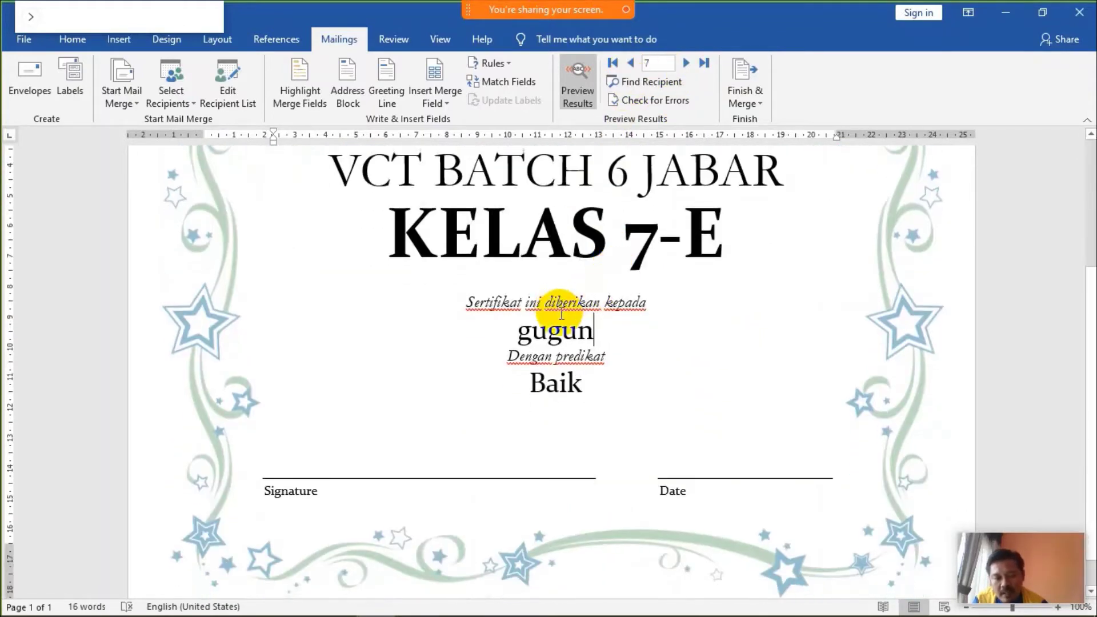
scroll(600, 228, up, 2)
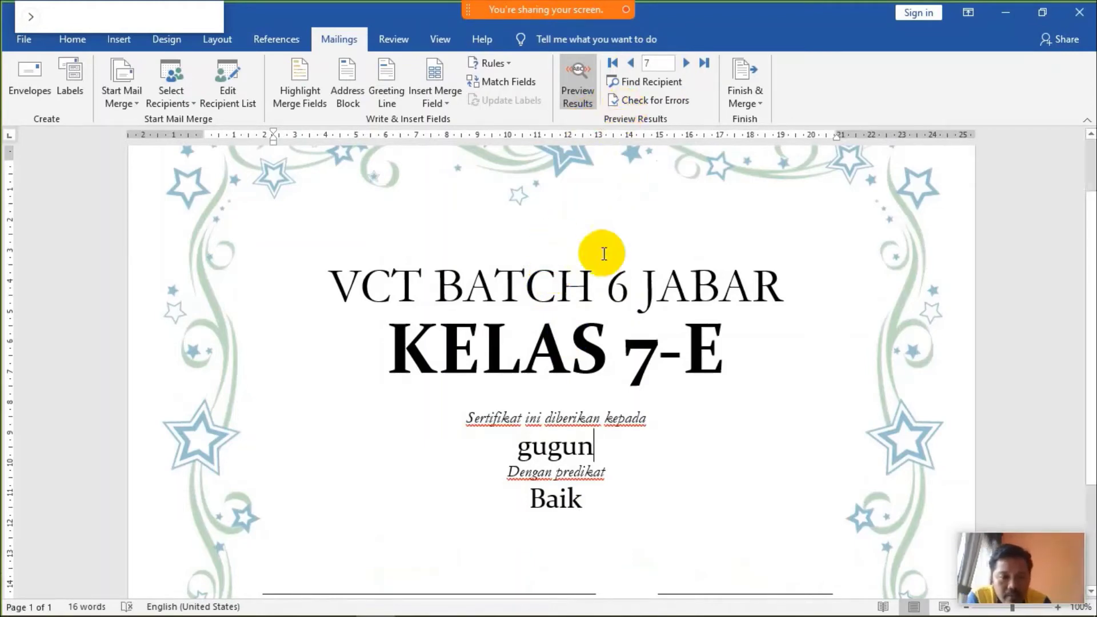
click(594, 281)
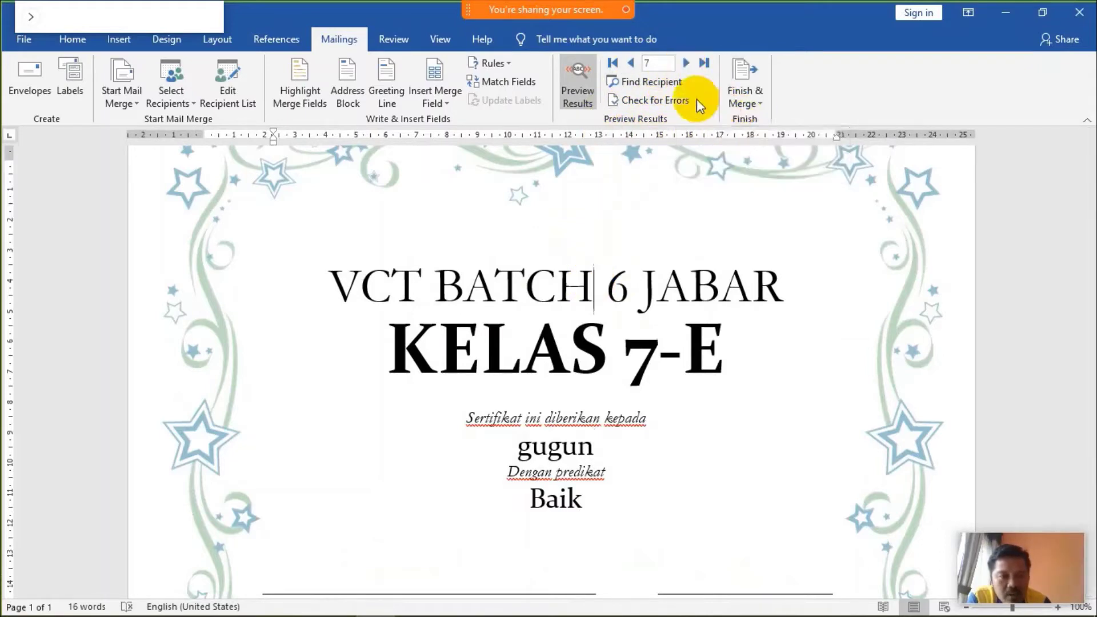
Step: Step back to record 1, then forward again to record 7
click(631, 64)
click(631, 64)
click(631, 64)
click(631, 64)
click(631, 64)
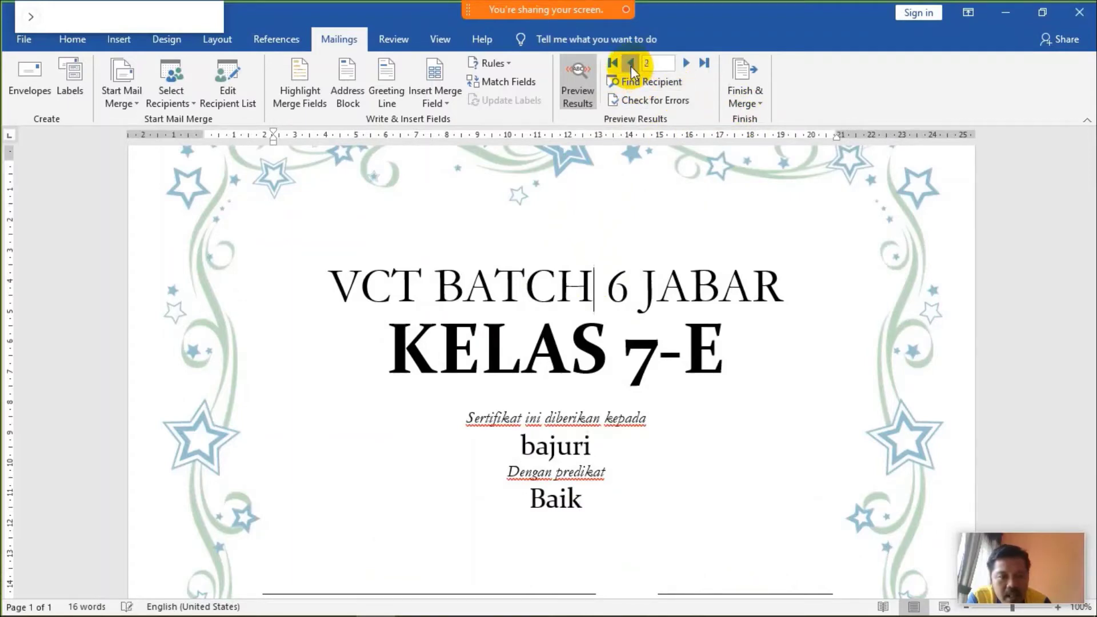
click(630, 65)
click(687, 63)
click(686, 63)
click(686, 63)
click(686, 62)
click(686, 63)
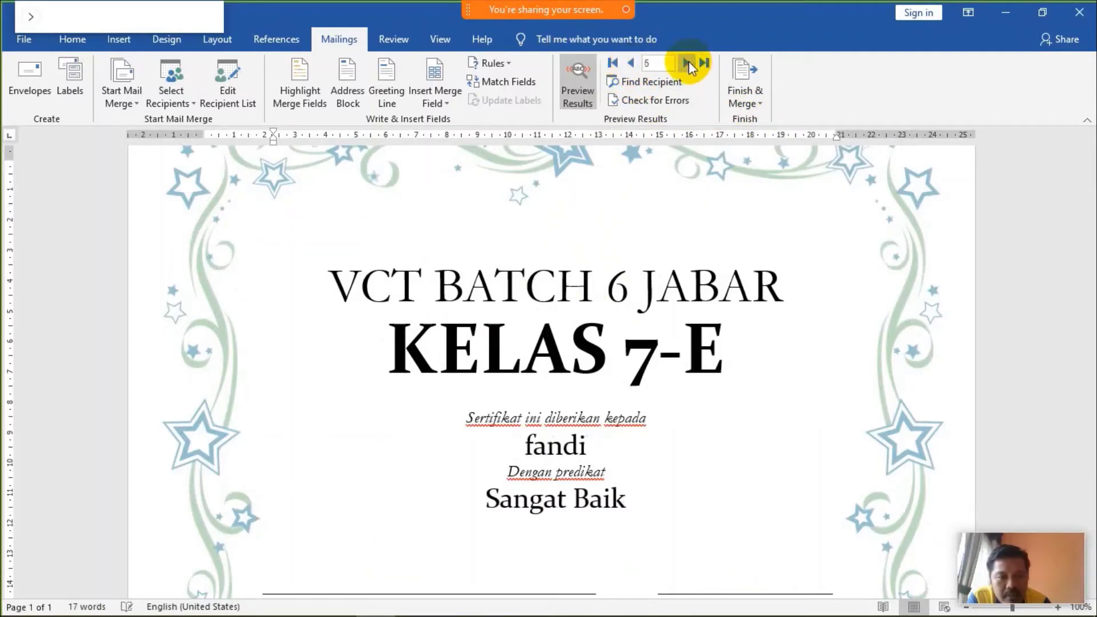
click(687, 63)
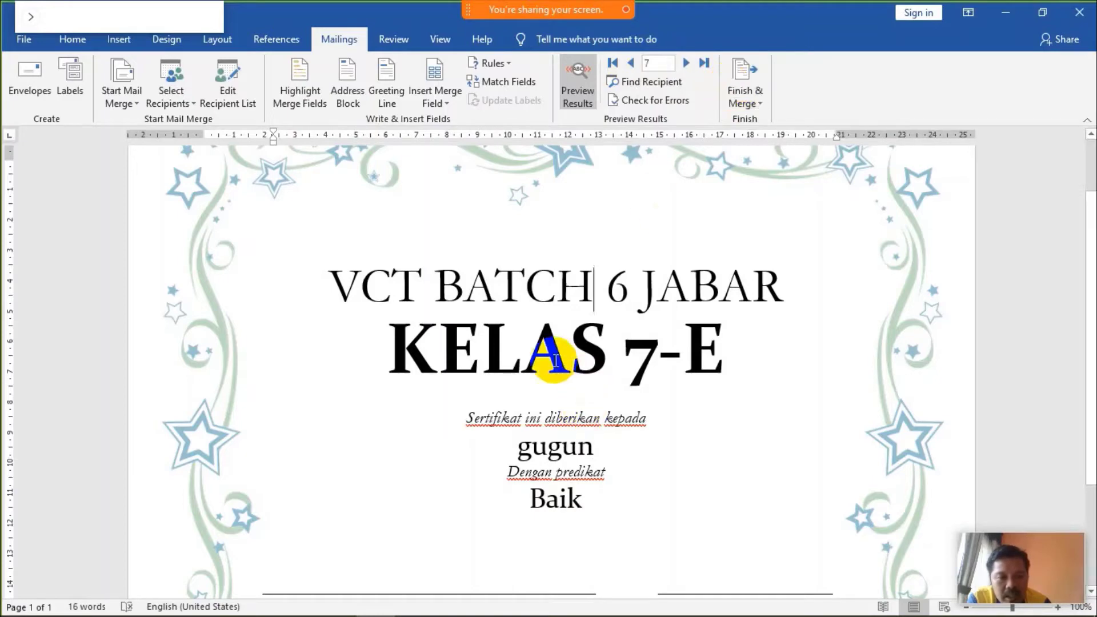
click(754, 102)
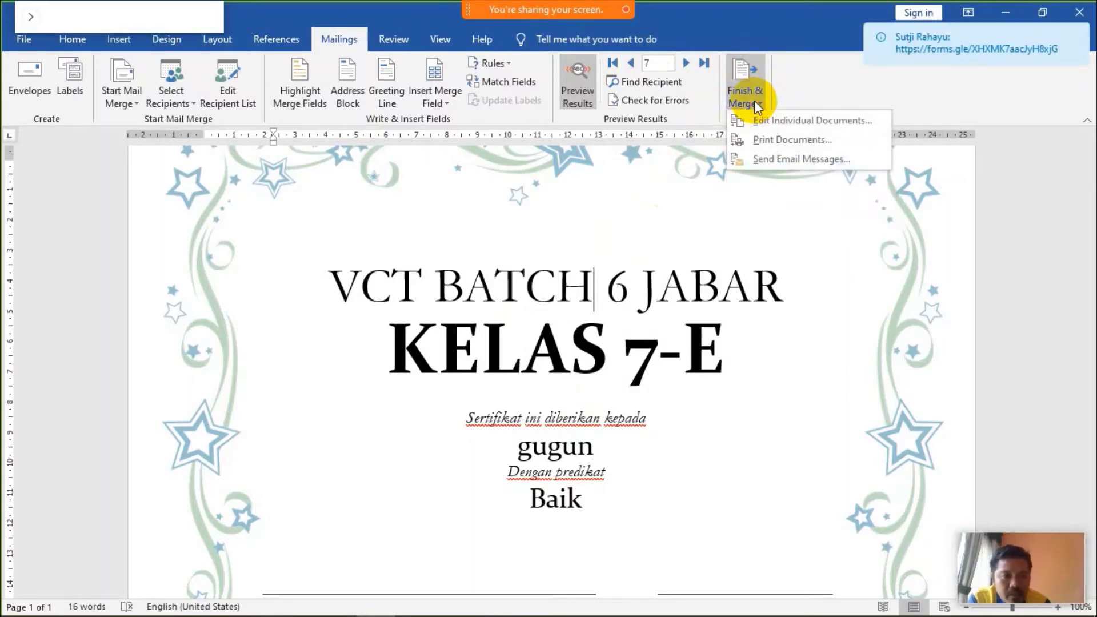
click(773, 140)
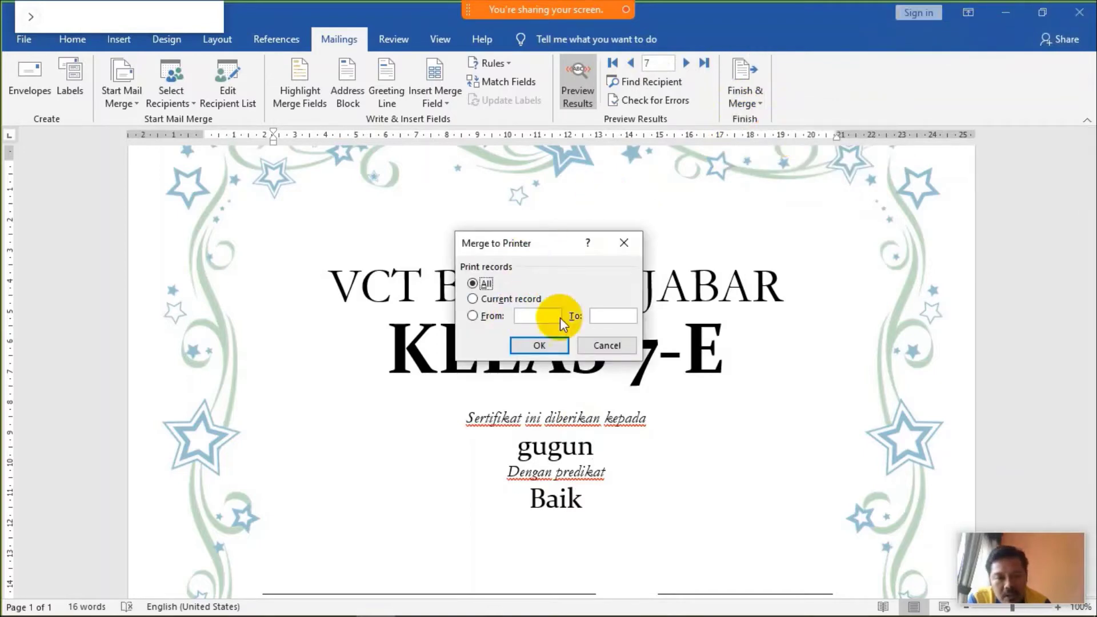
click(489, 314)
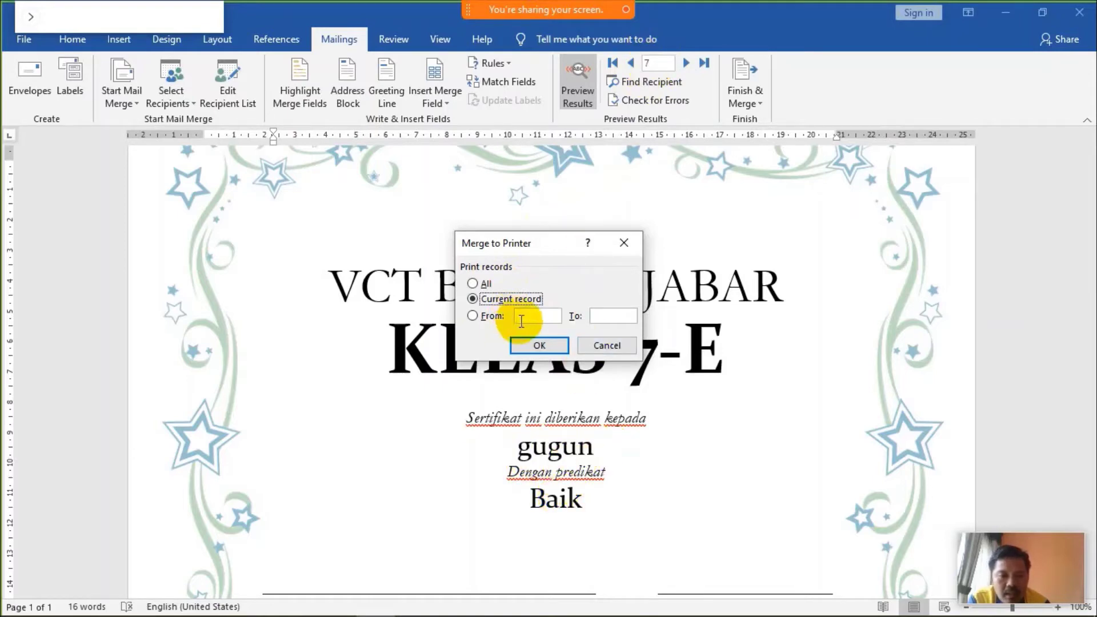
click(488, 317)
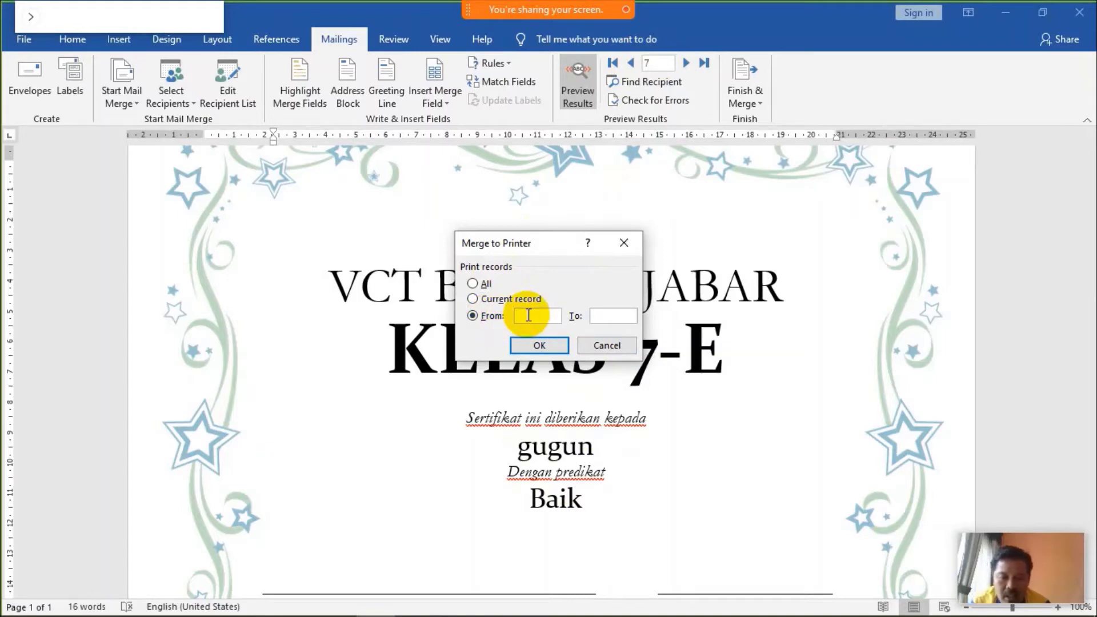
text(1)
click(613, 318)
text(7)
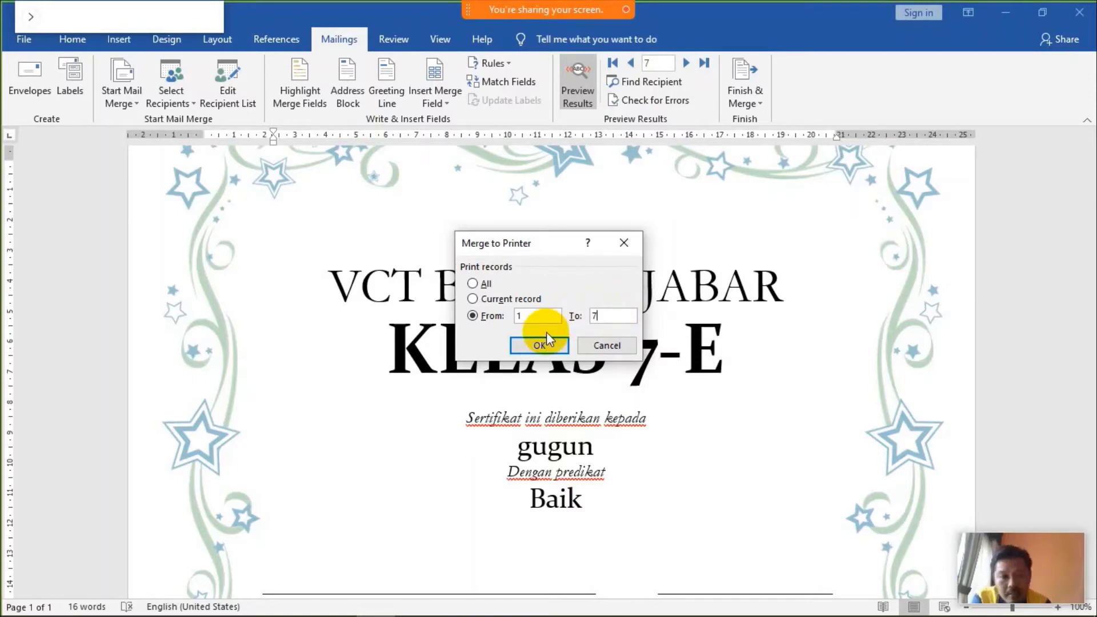
click(478, 302)
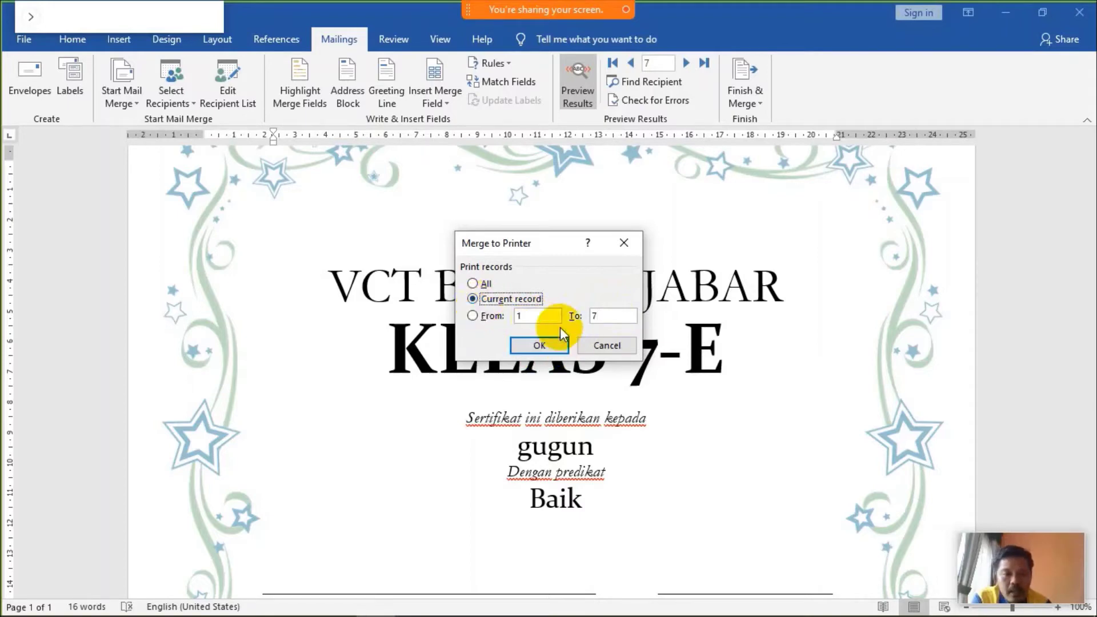
click(608, 347)
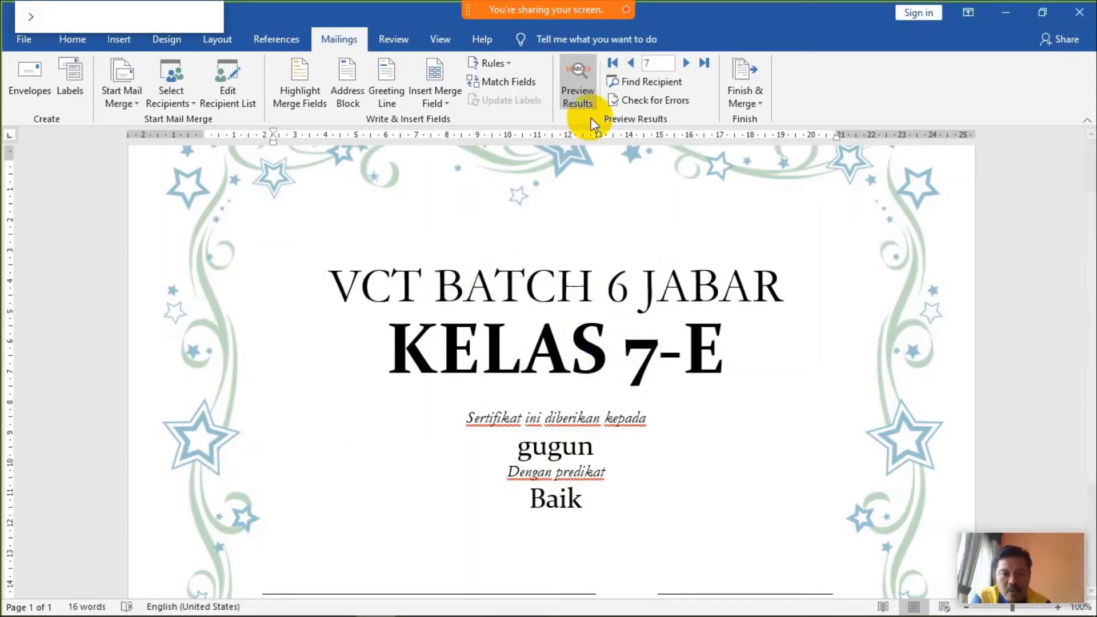
Step: Return the merge preview to the first recipient's certificate
click(627, 64)
click(627, 65)
click(626, 64)
click(627, 65)
click(626, 65)
click(626, 64)
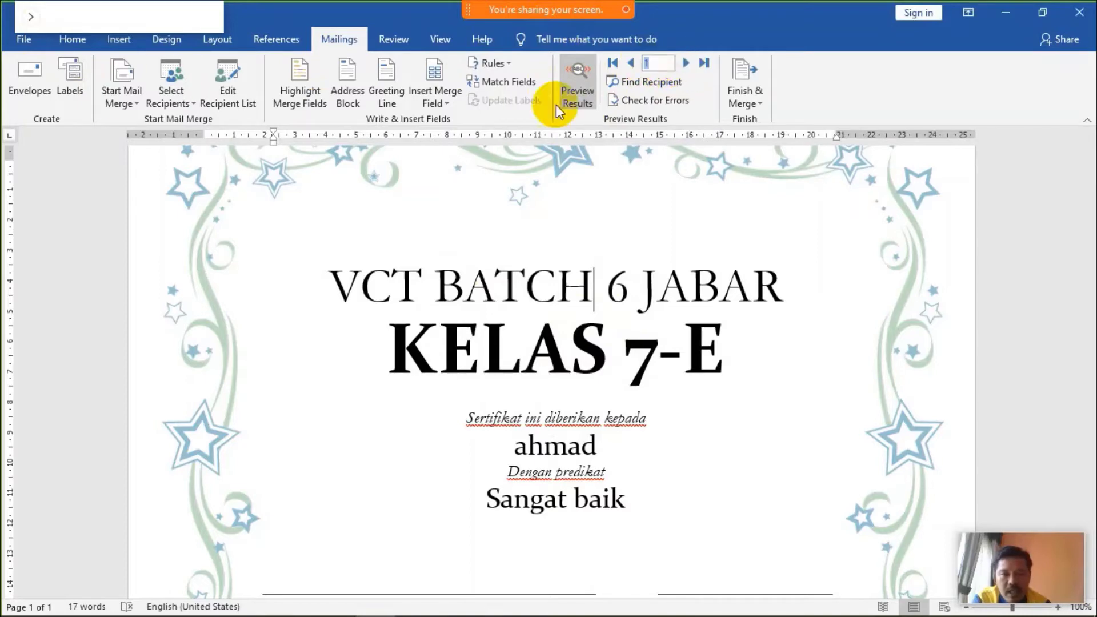
Step: Save the certificate to the Desktop as a PDF under a new file name
click(21, 38)
click(52, 252)
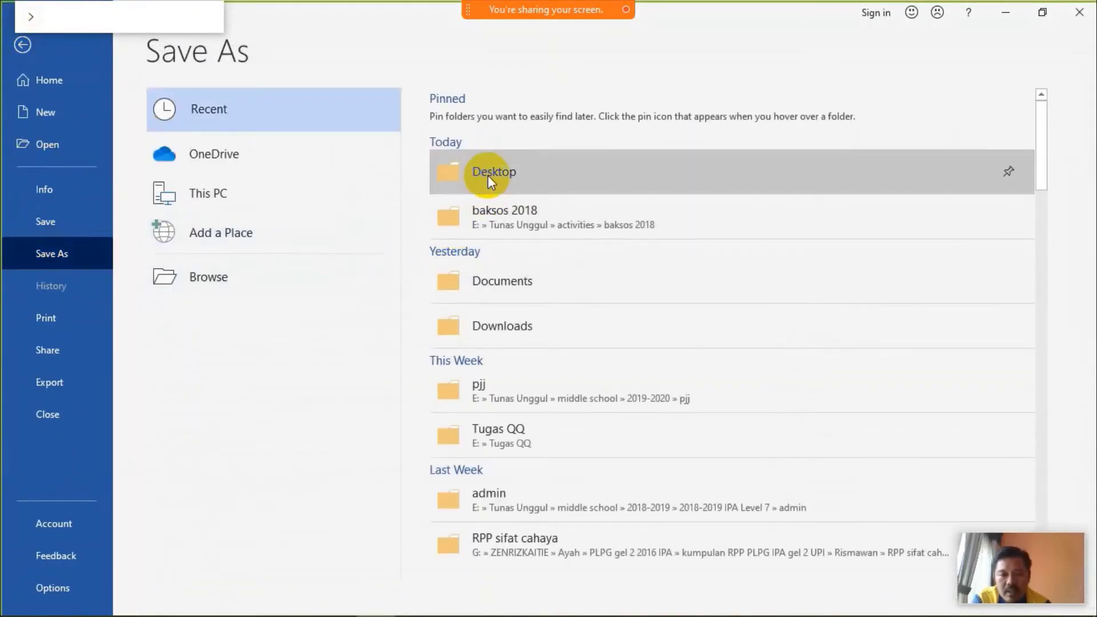
click(488, 173)
click(260, 295)
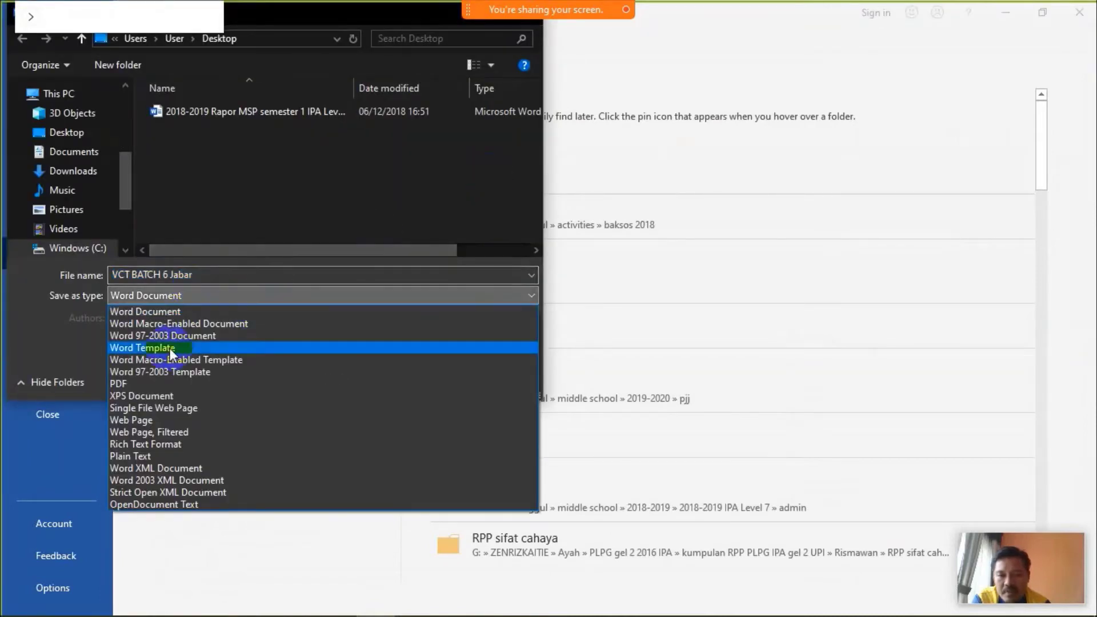
click(148, 384)
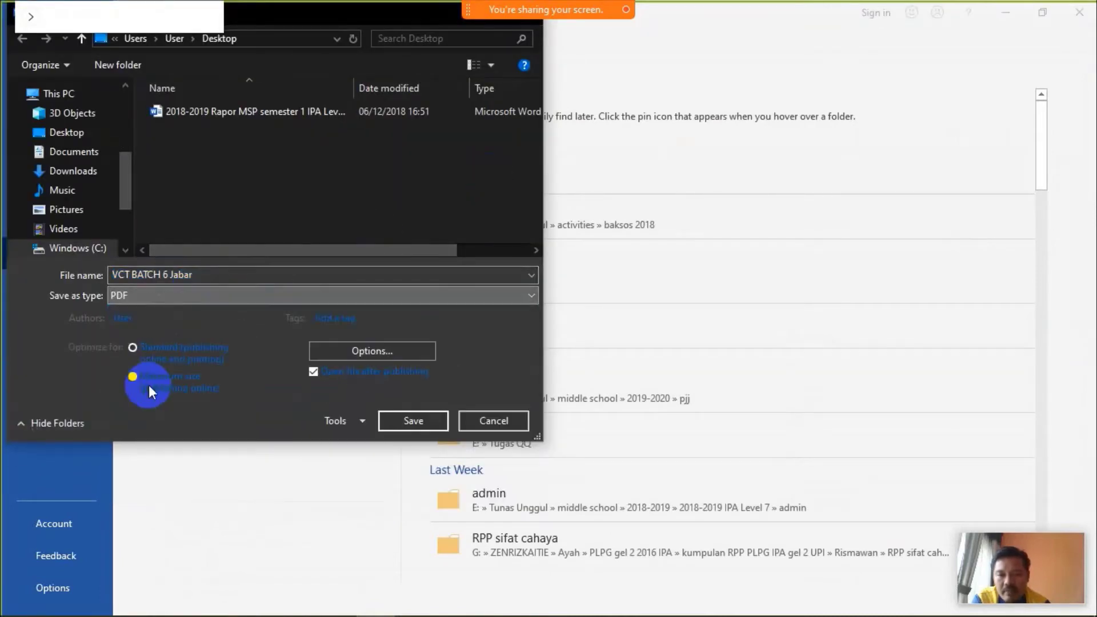
double_click(224, 275)
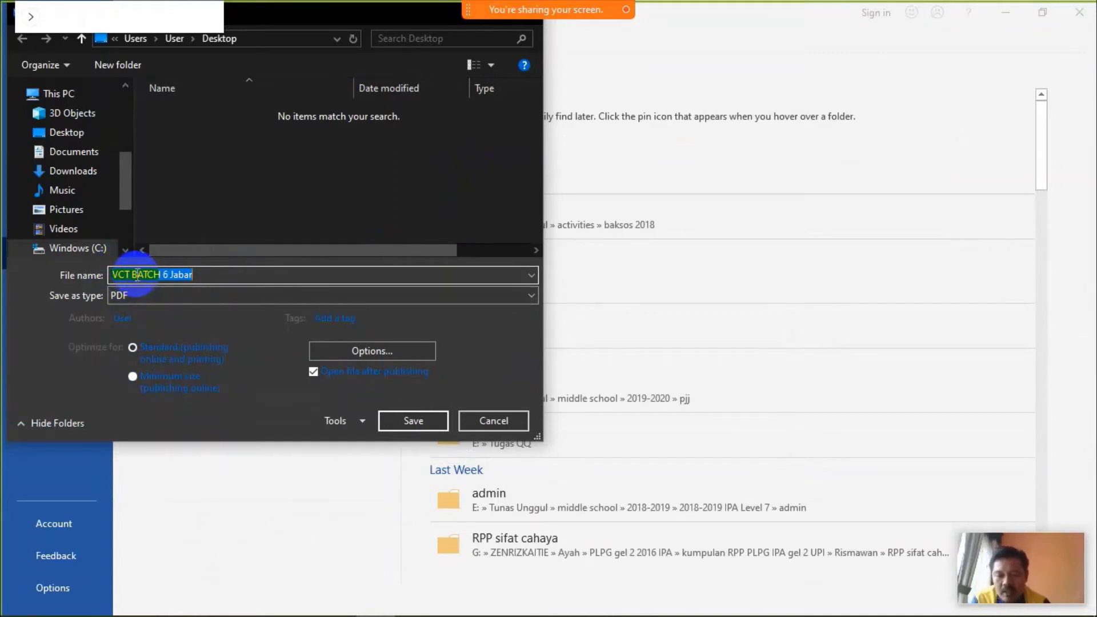
text(sertifikat ahmad)
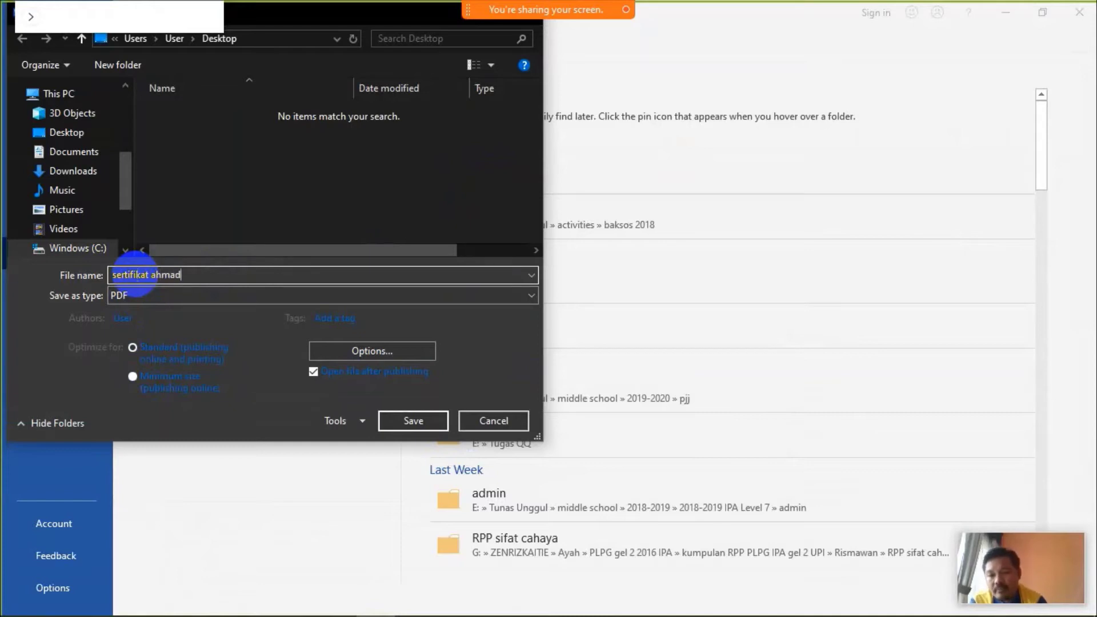
click(387, 423)
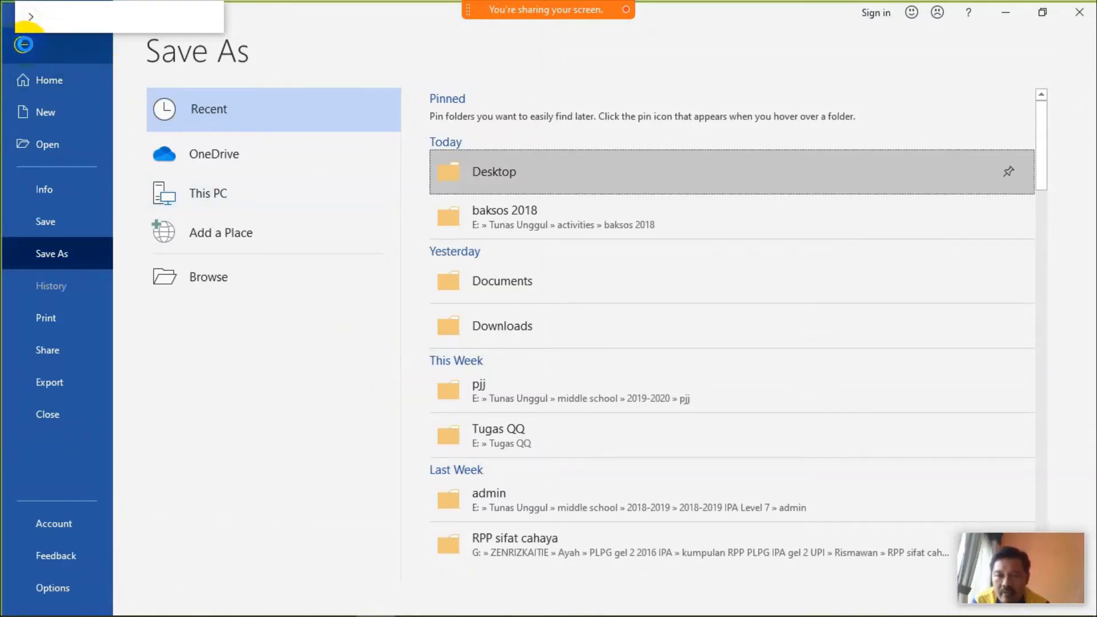
Step: Check ahmad's saved PDF certificate in Edge, then bring Word's mail-merge document back
click(24, 44)
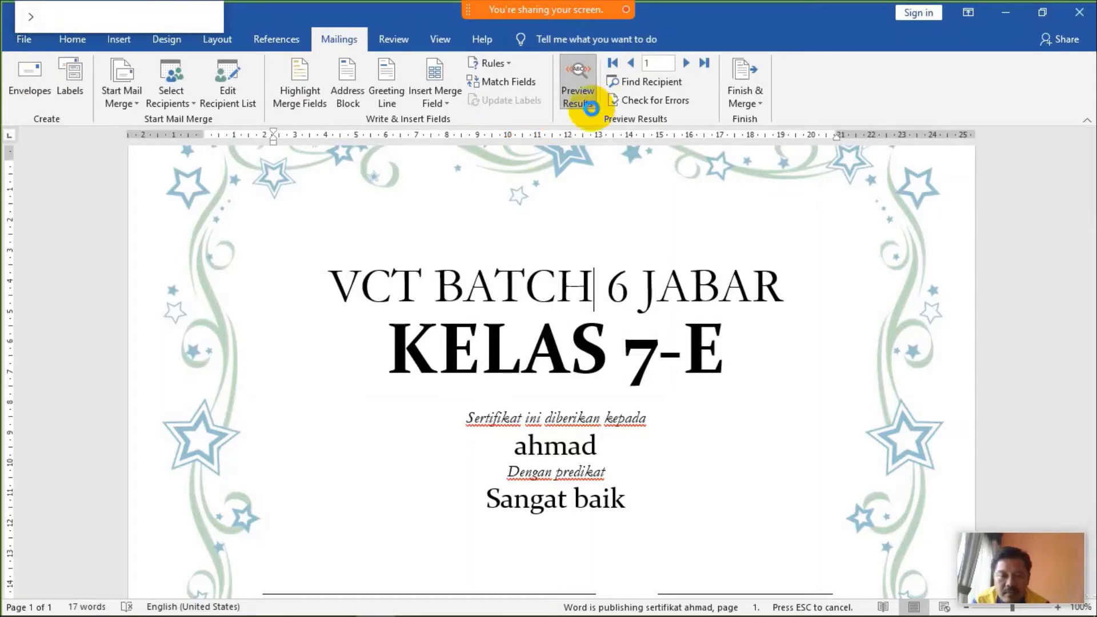
click(496, 597)
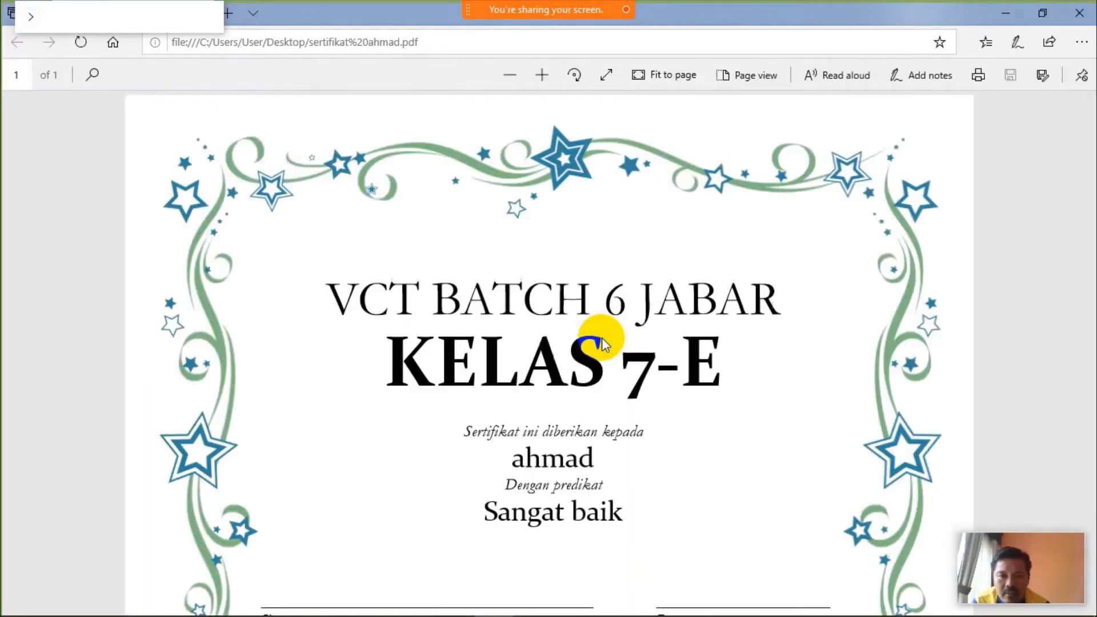
scroll(531, 377, down, 3)
scroll(537, 377, up, 3)
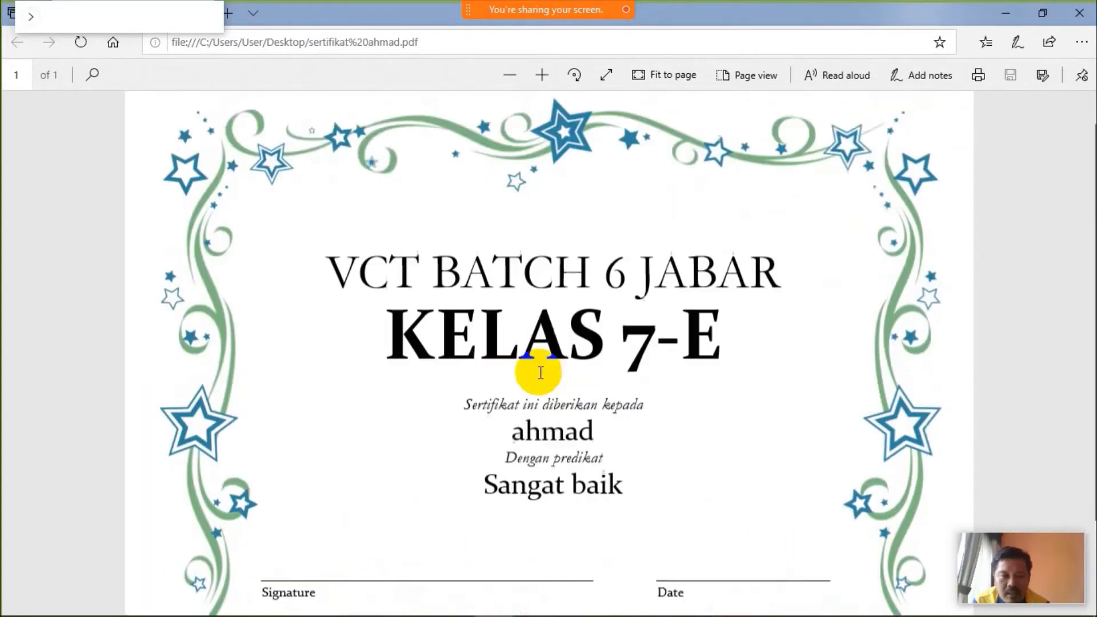
drag(511, 457, 530, 457)
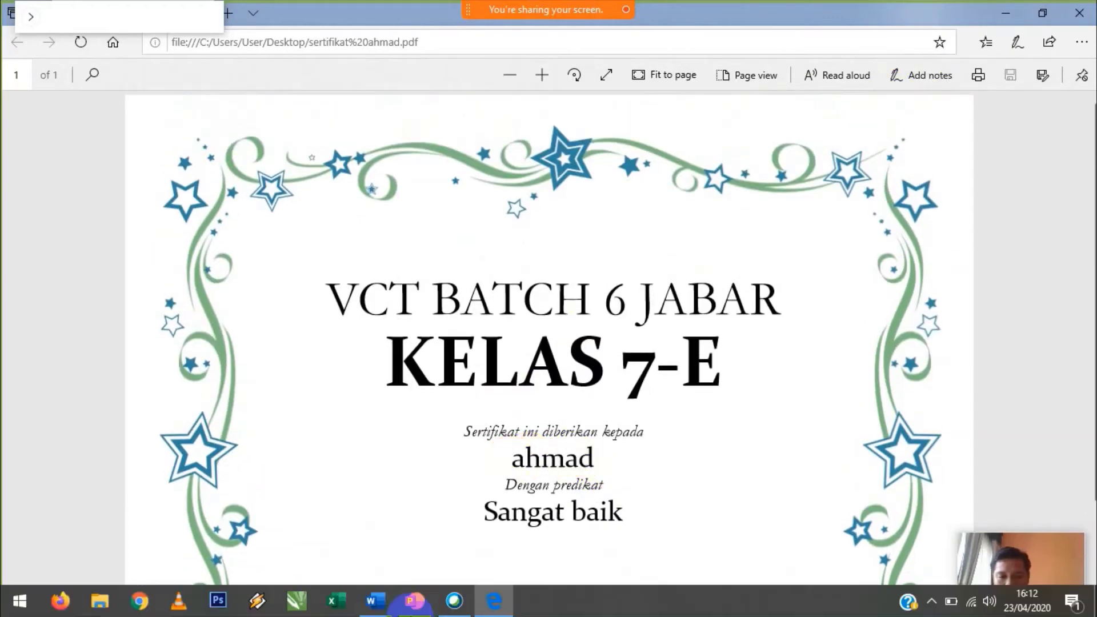
click(375, 600)
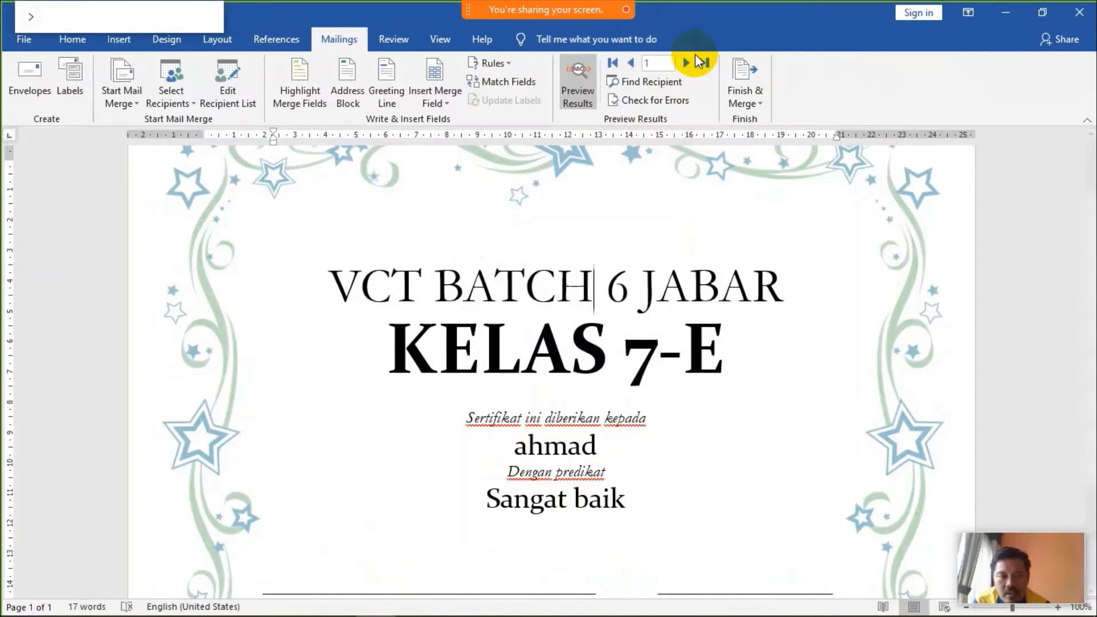
Step: Move the preview to record 2 (bajuri, Baik), dismiss Finish & Merge, and minimize Word
click(687, 63)
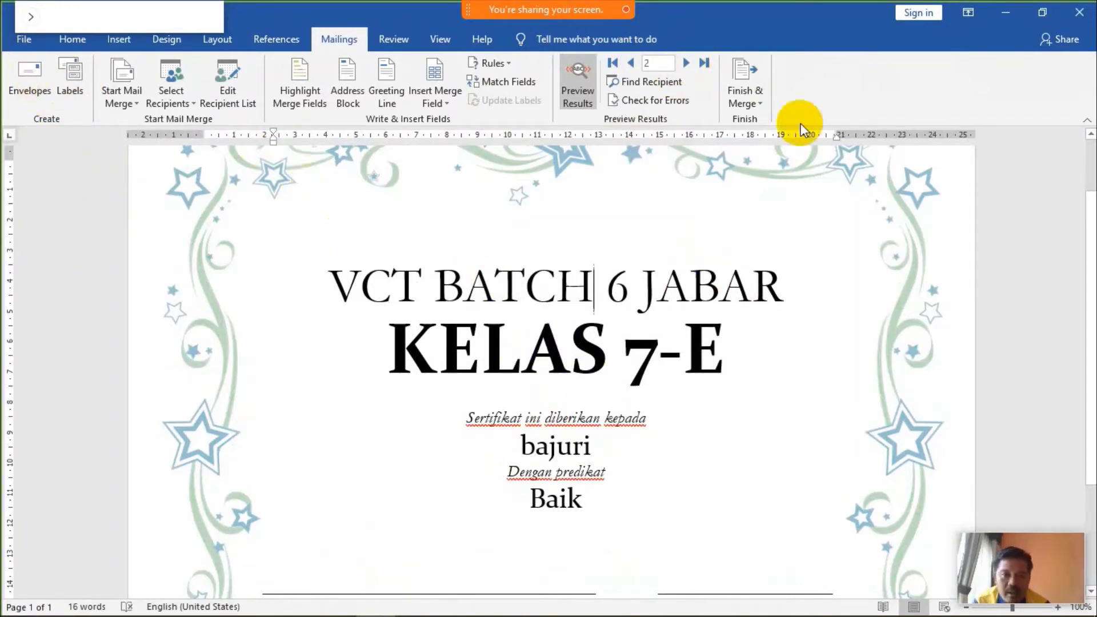
click(760, 97)
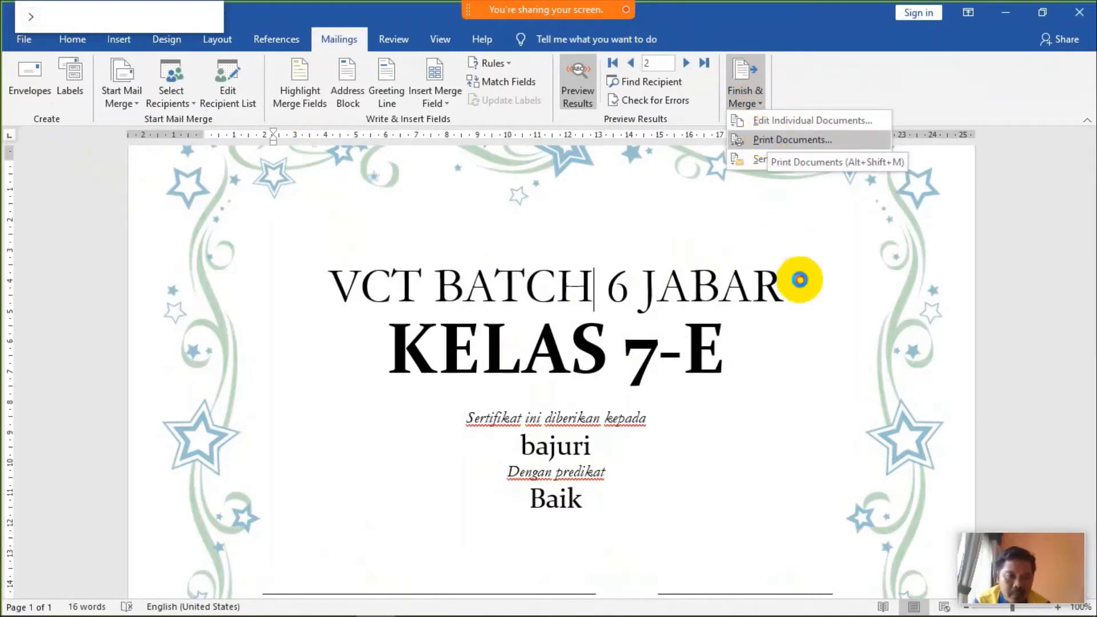
click(788, 274)
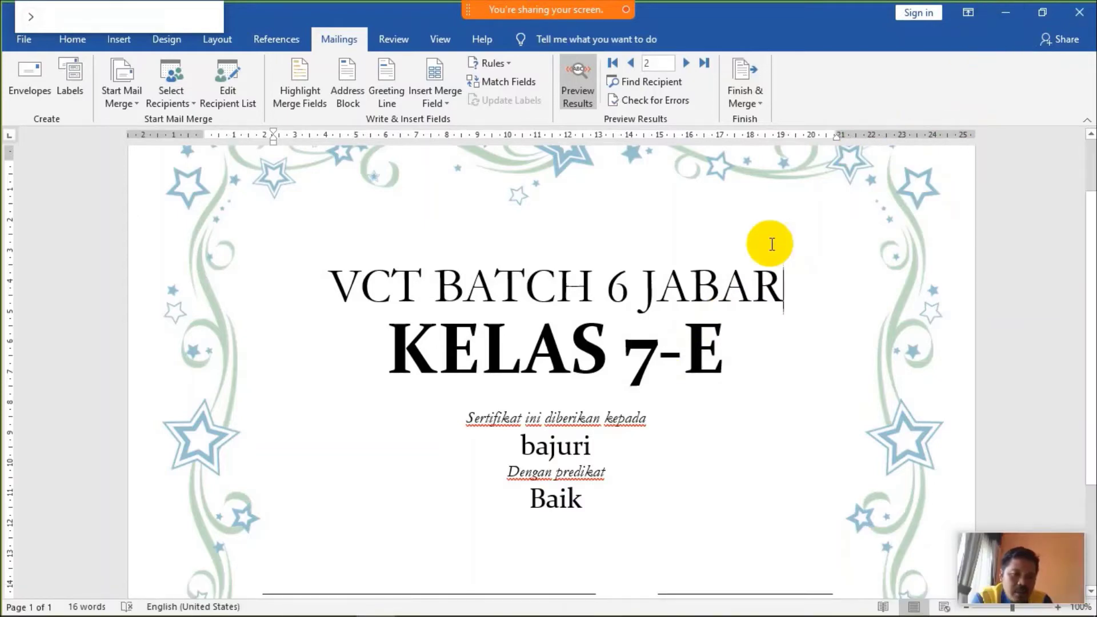
click(1005, 13)
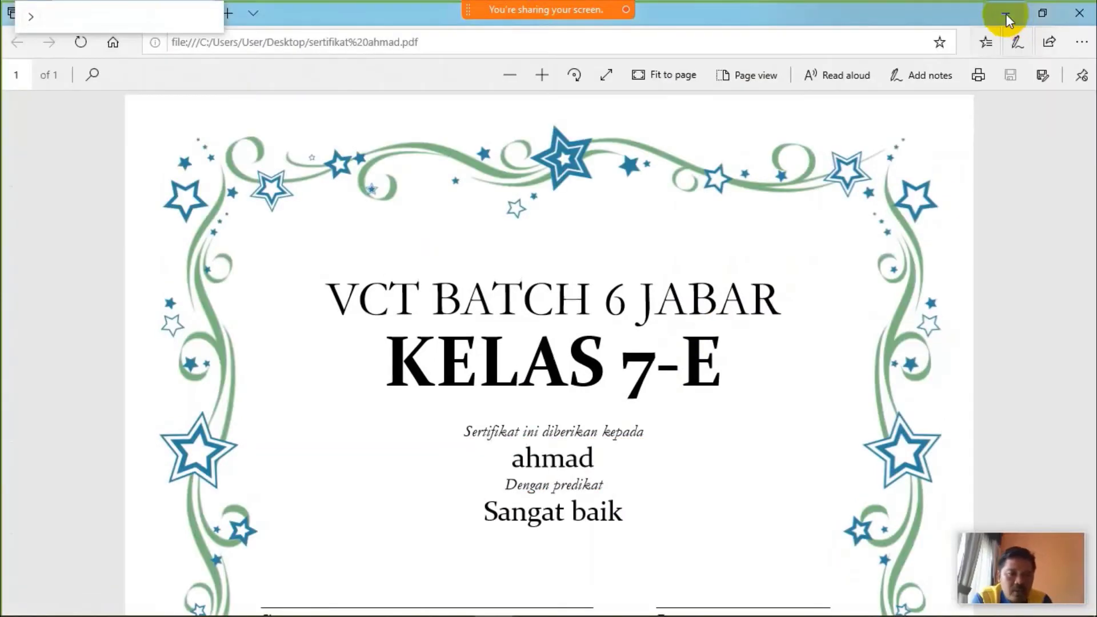
Step: Close Edge and Webex, then open Data Baksos 2018 from Excel's recent workbooks
click(1078, 13)
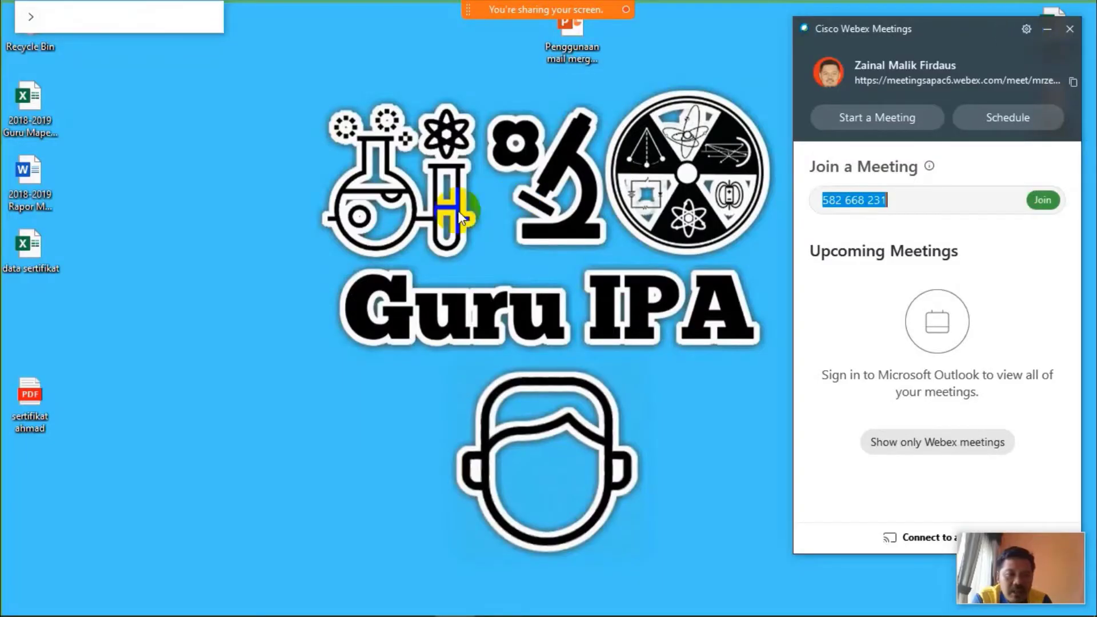
click(1047, 28)
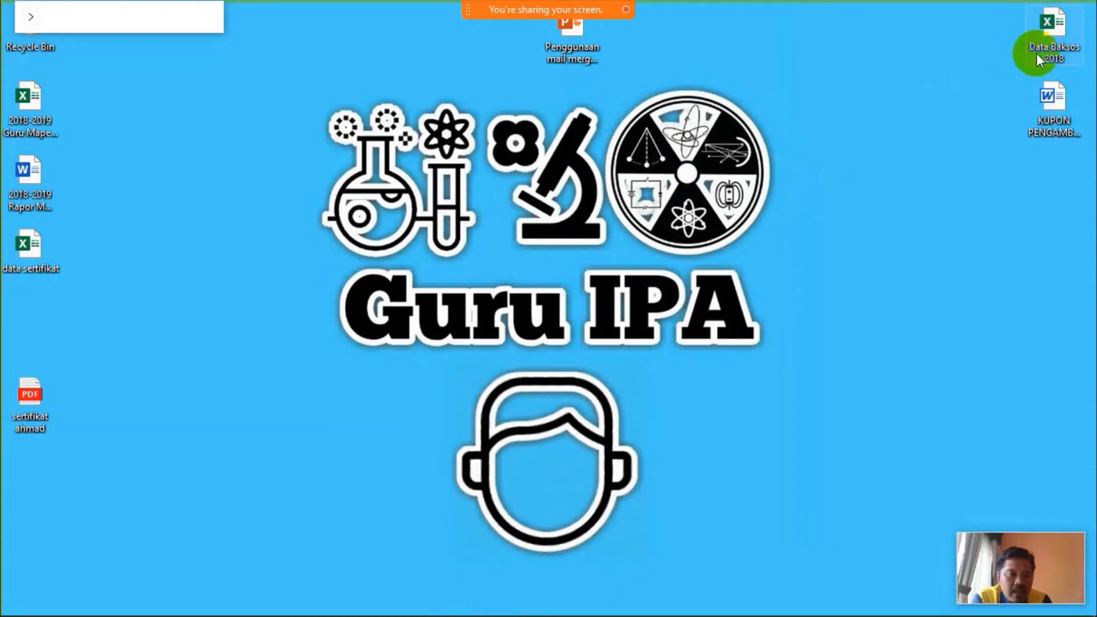
double_click(1069, 45)
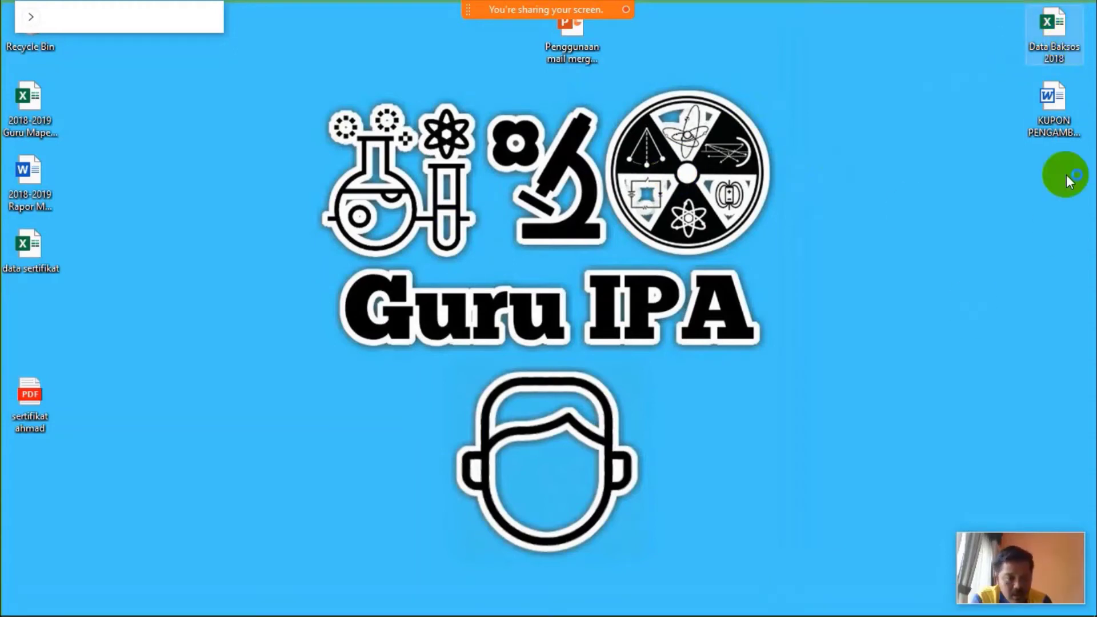
double_click(1033, 56)
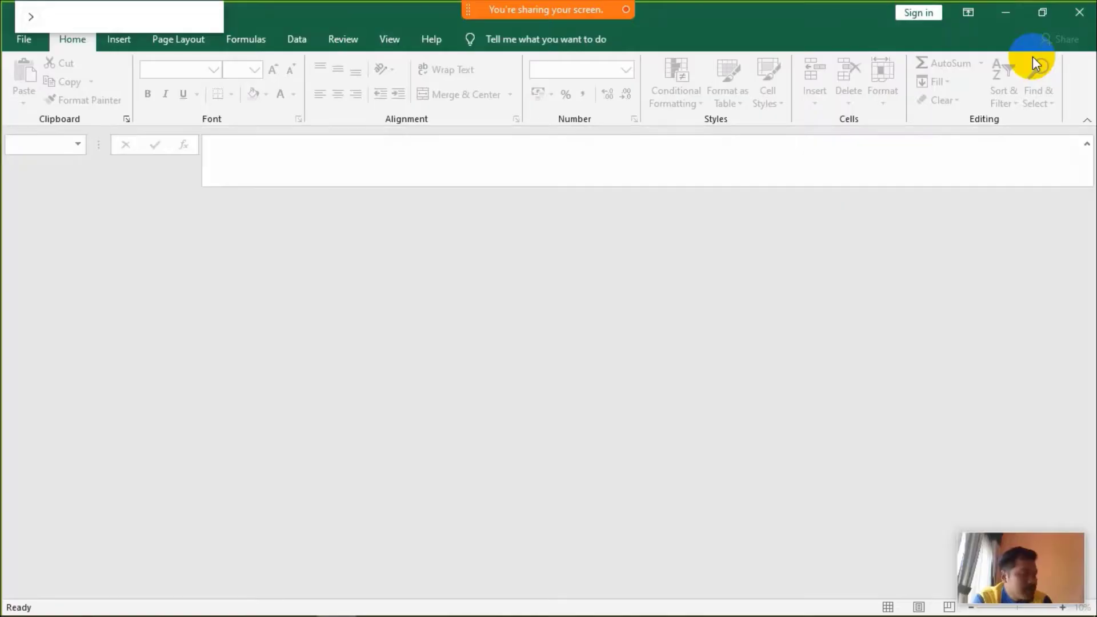
click(15, 42)
click(42, 140)
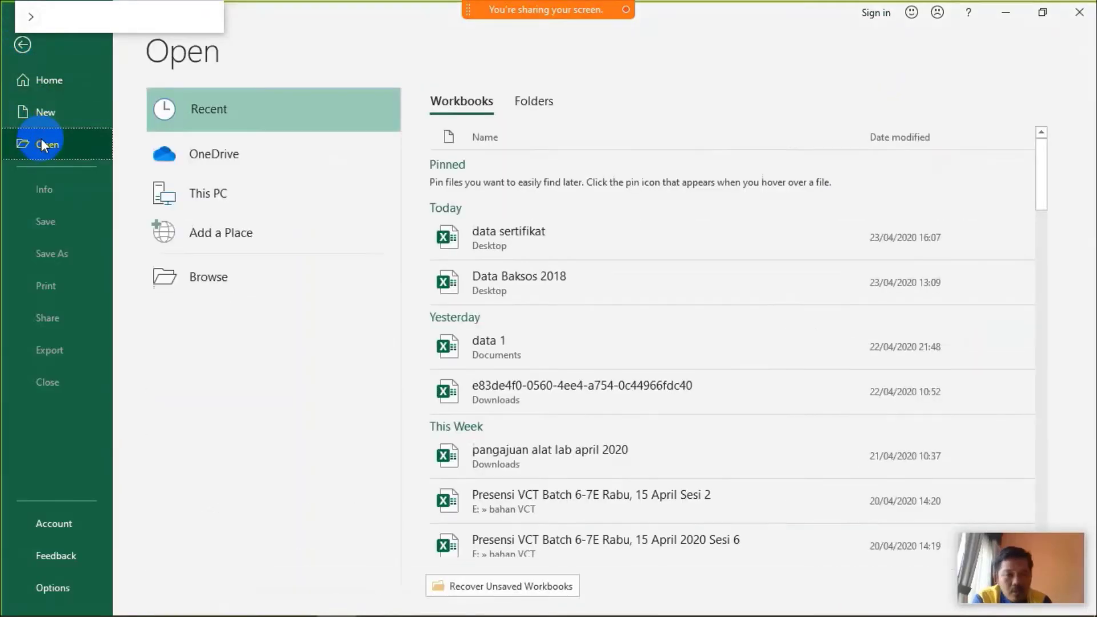
click(465, 285)
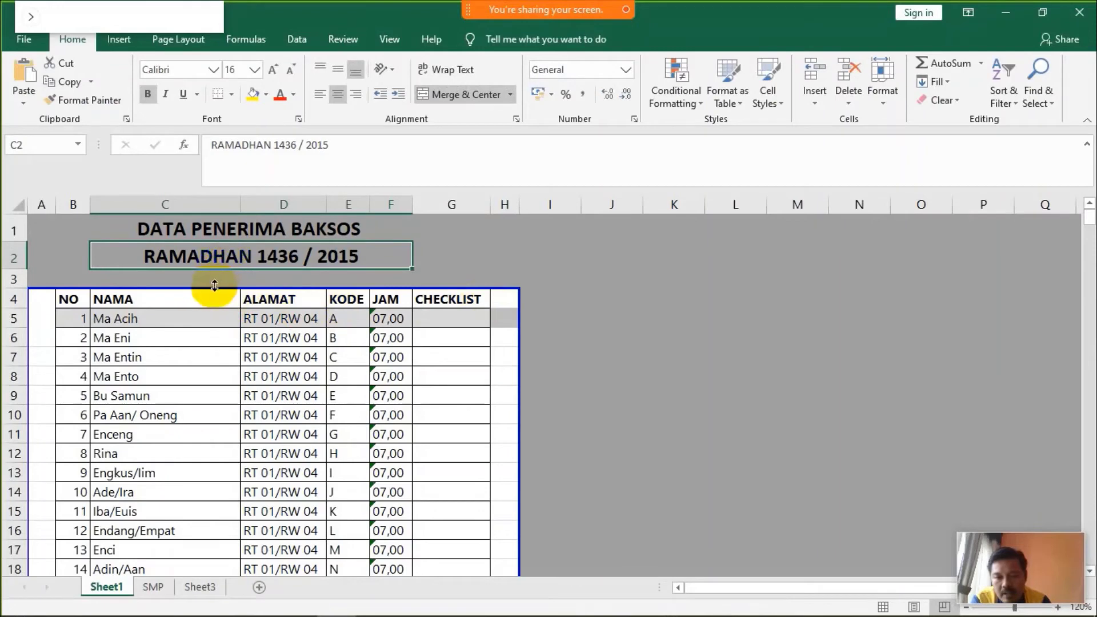
Step: Extend the page-break print area up to include rows 1–3, checking cells A1 to H1
drag(213, 288, 221, 213)
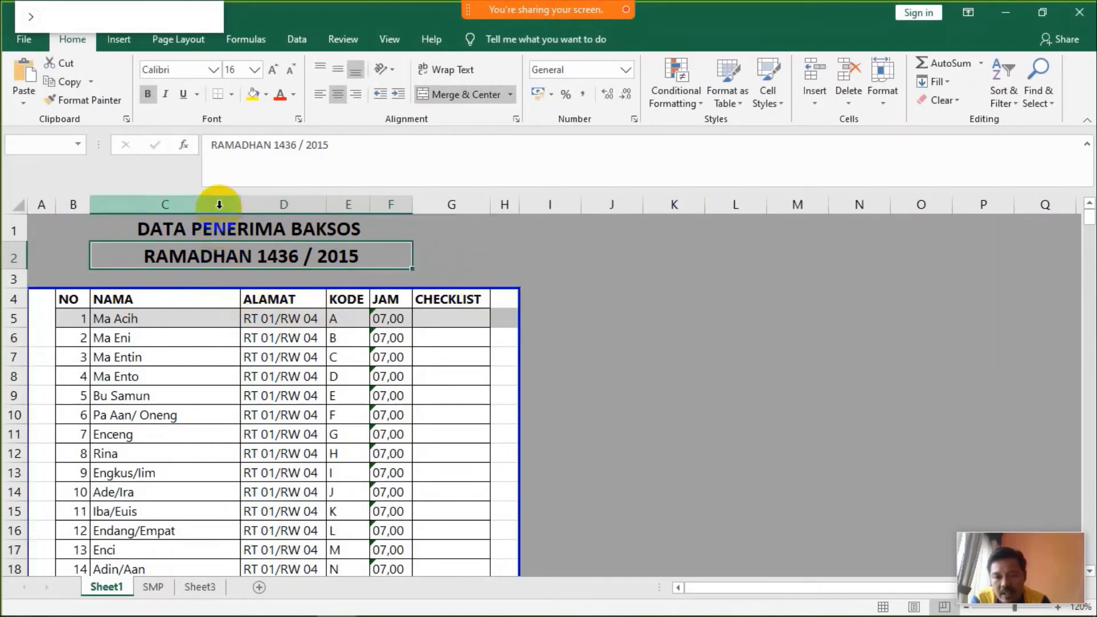
scroll(382, 273, down, 3)
scroll(382, 274, down, 1)
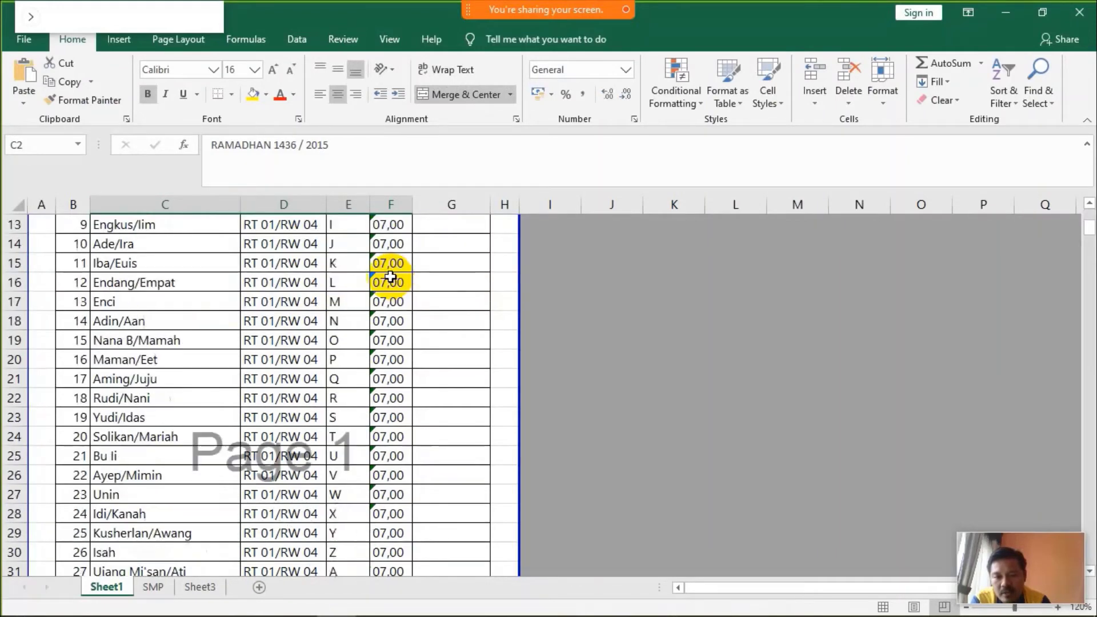
scroll(382, 274, up, 4)
click(47, 227)
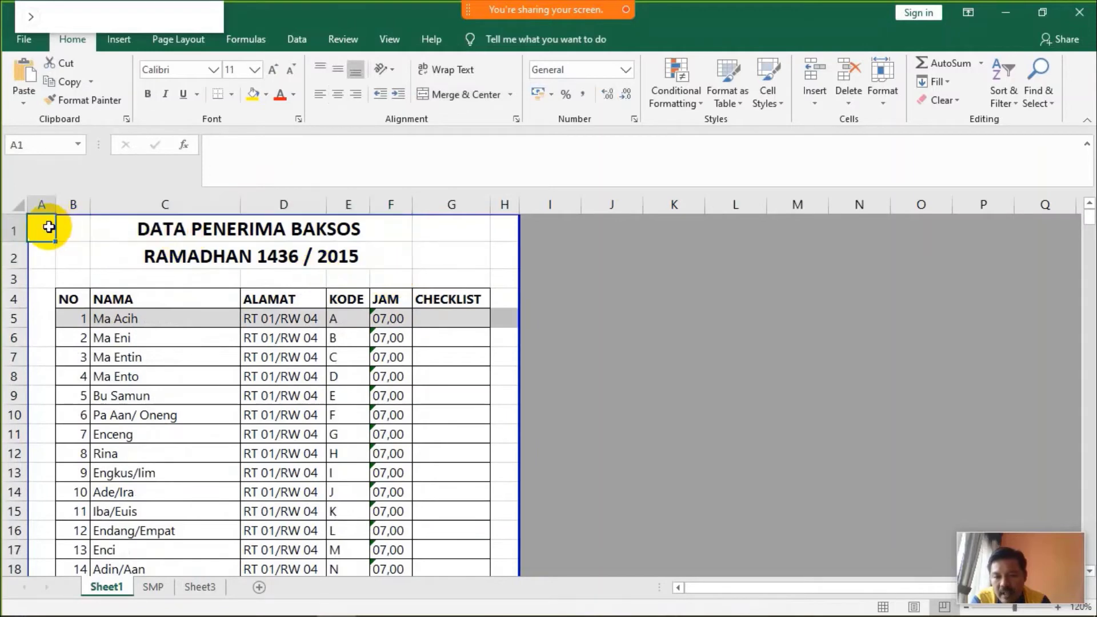
click(501, 232)
scroll(501, 231, down, 5)
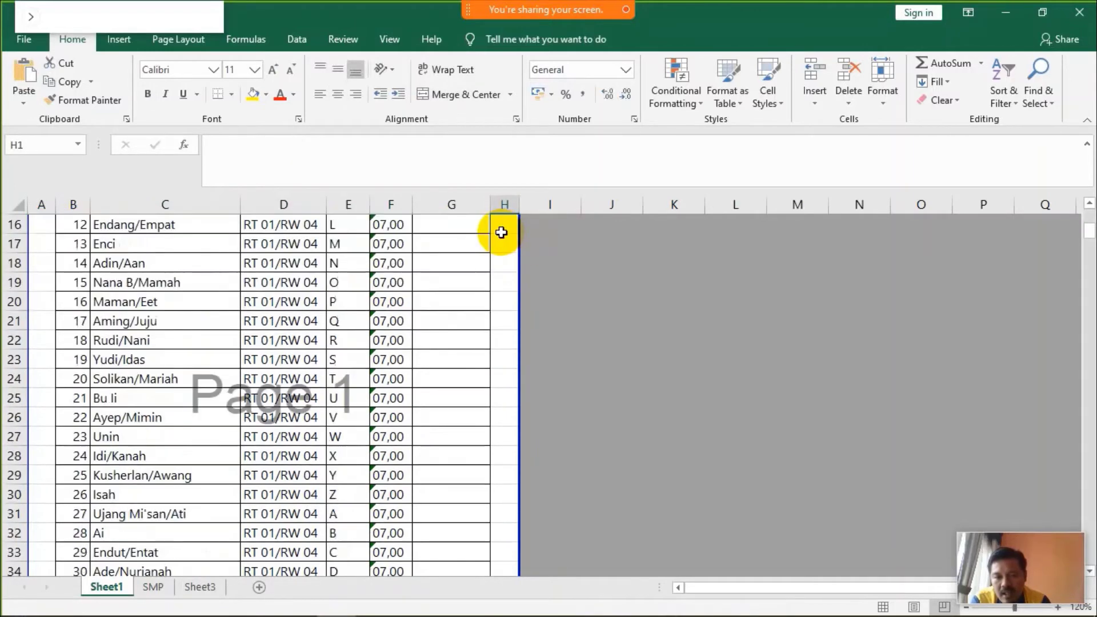
scroll(501, 231, down, 1)
scroll(501, 231, up, 6)
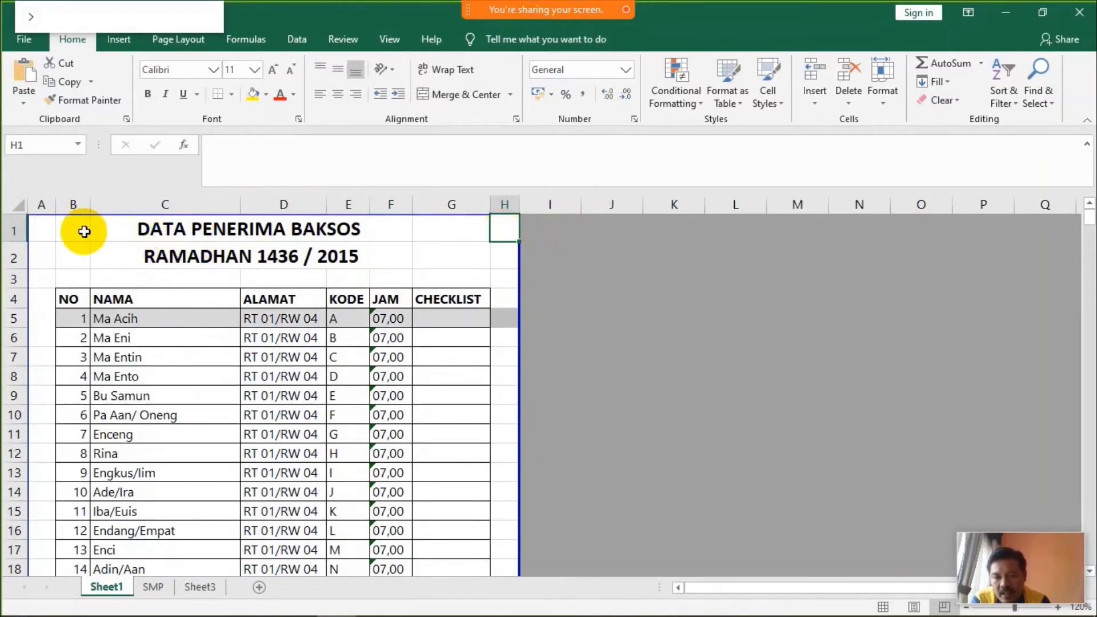
click(44, 228)
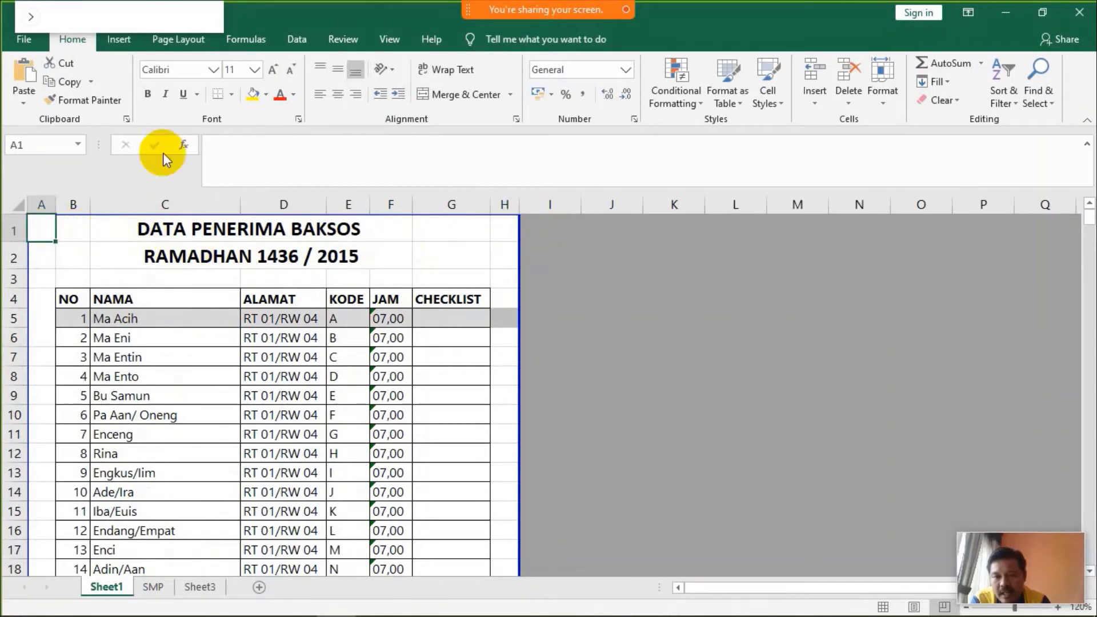
click(179, 41)
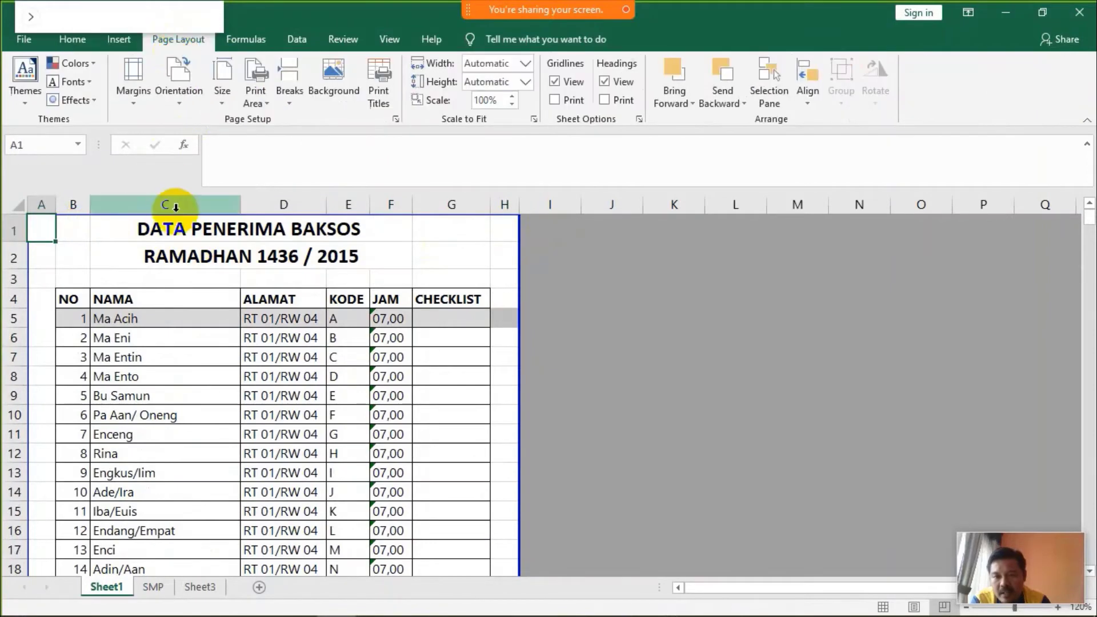
Step: Shrink the print area to start at the row 4 headers, then close Excel without saving
click(397, 278)
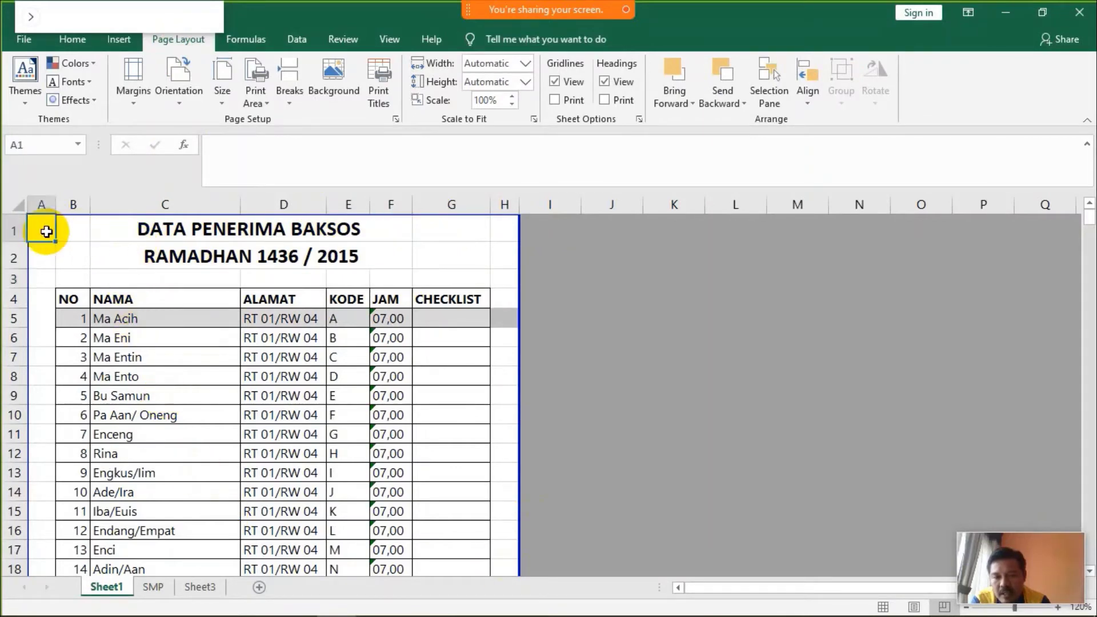
click(183, 228)
click(216, 254)
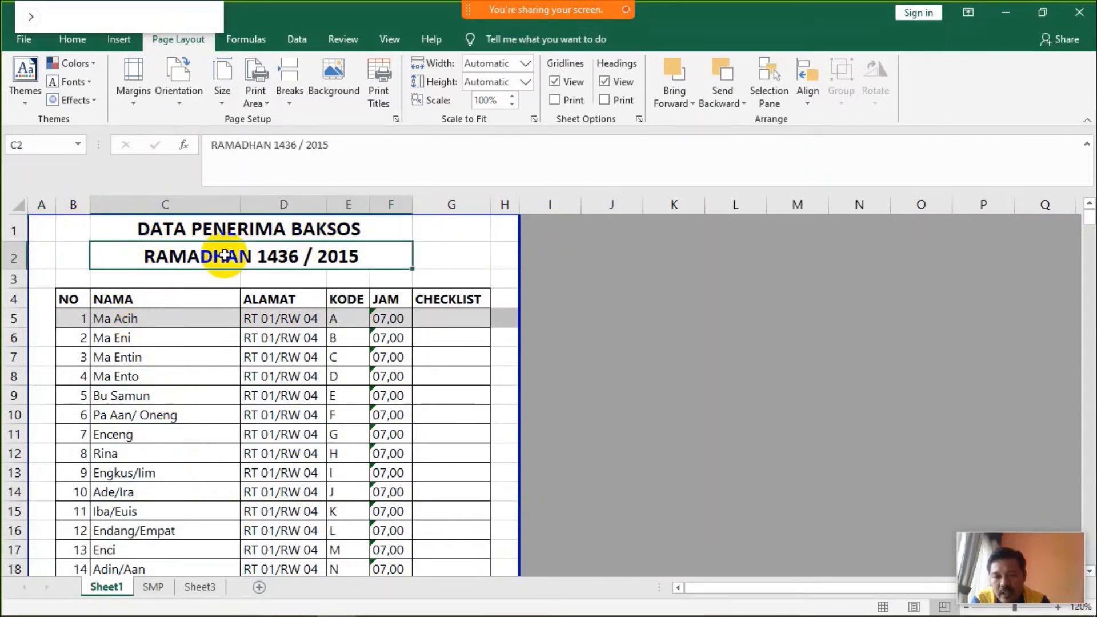
click(76, 298)
click(200, 297)
click(265, 297)
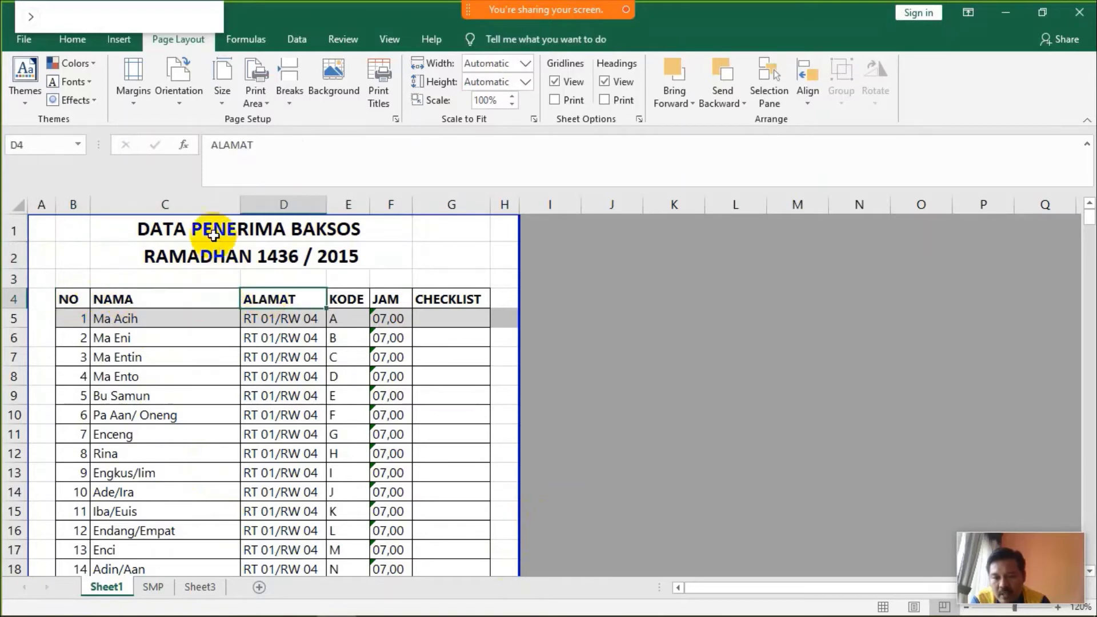
drag(217, 251, 218, 287)
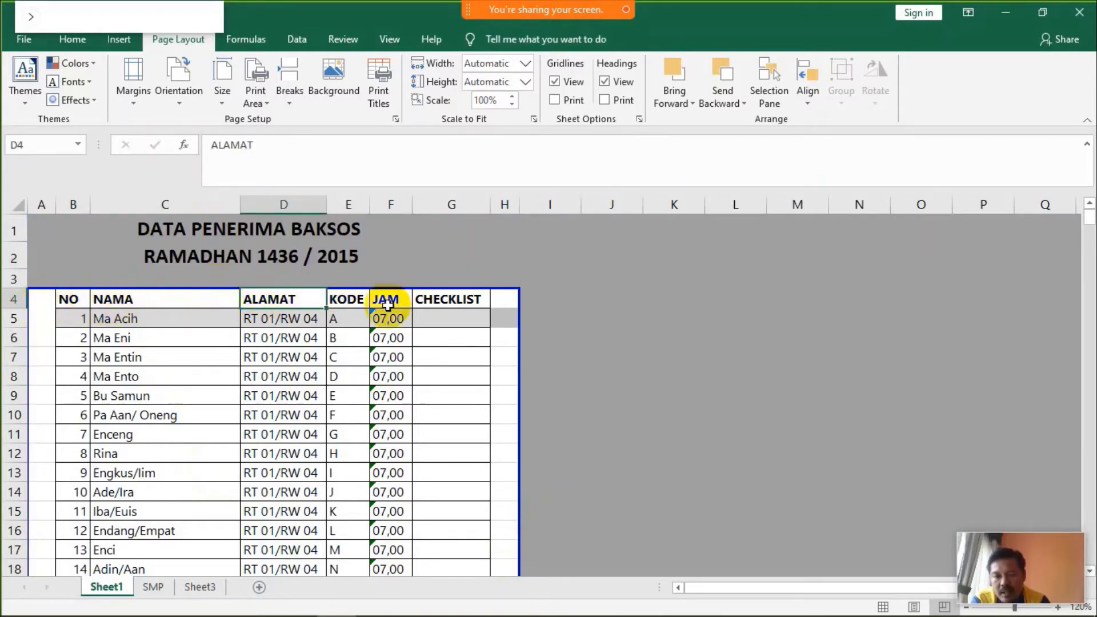
click(73, 303)
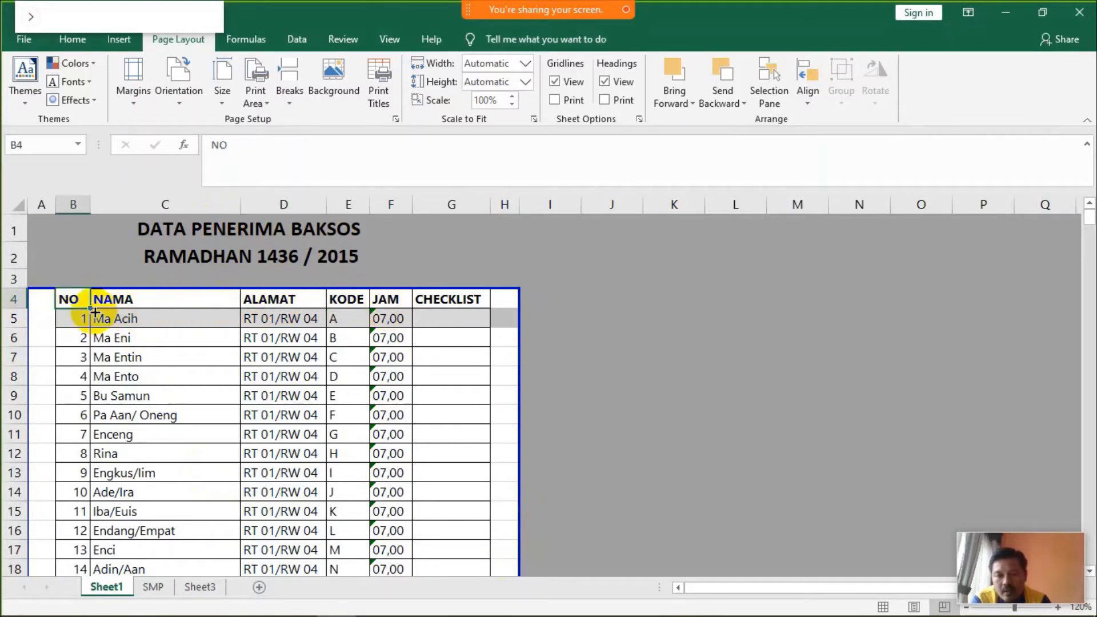
click(1079, 12)
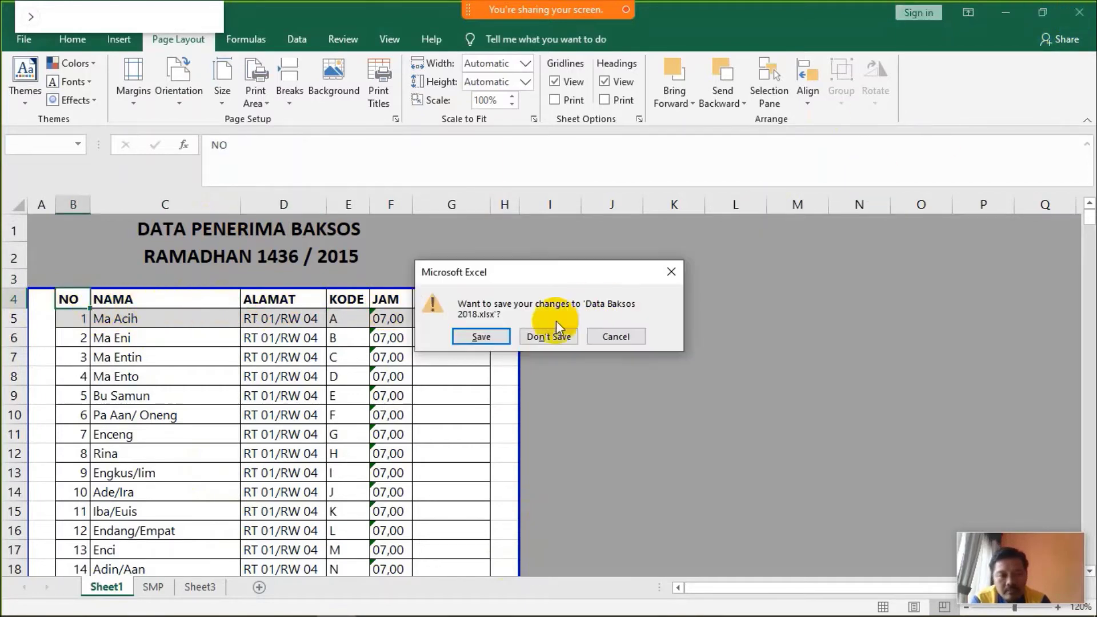
click(548, 336)
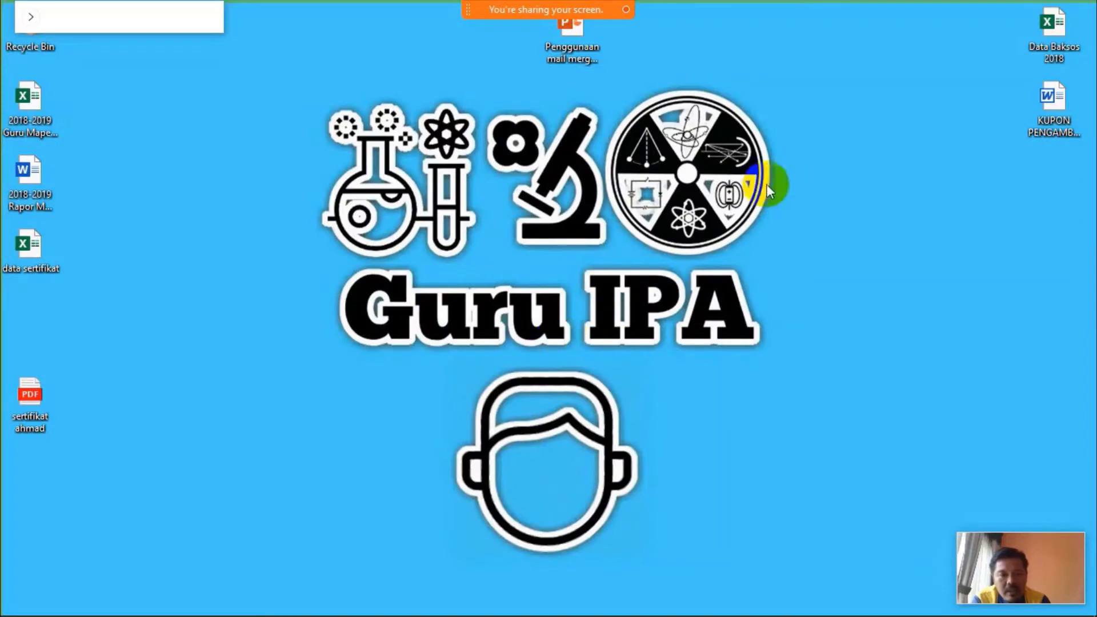
Step: Open KUPON PENGAMBILAN PAKET from the desktop and accept the SQL data-source prompt
click(1065, 111)
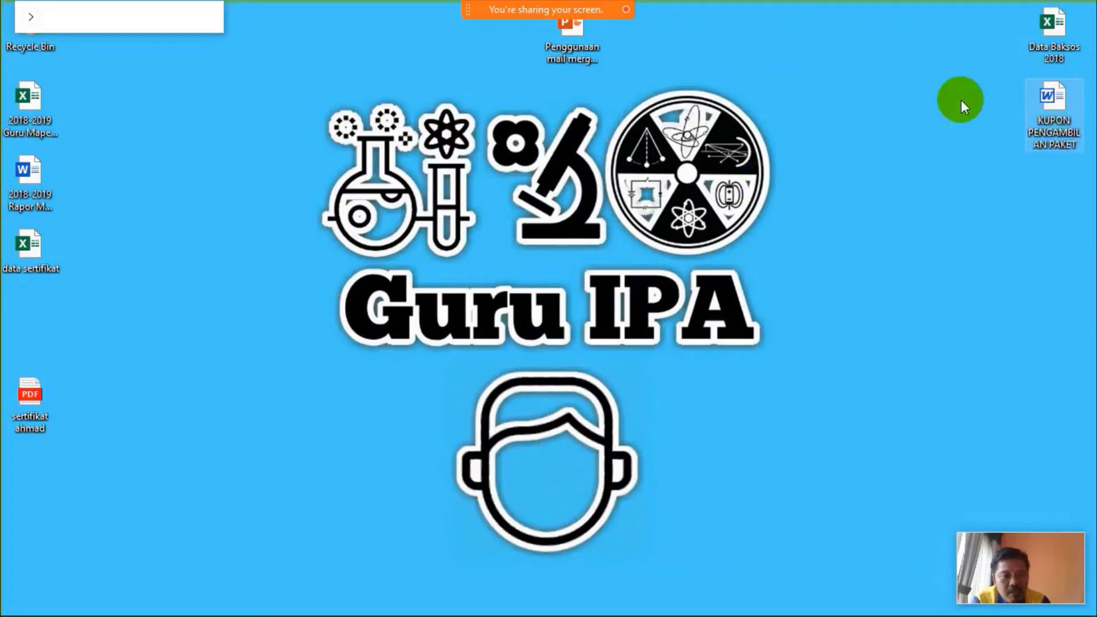
double_click(1052, 107)
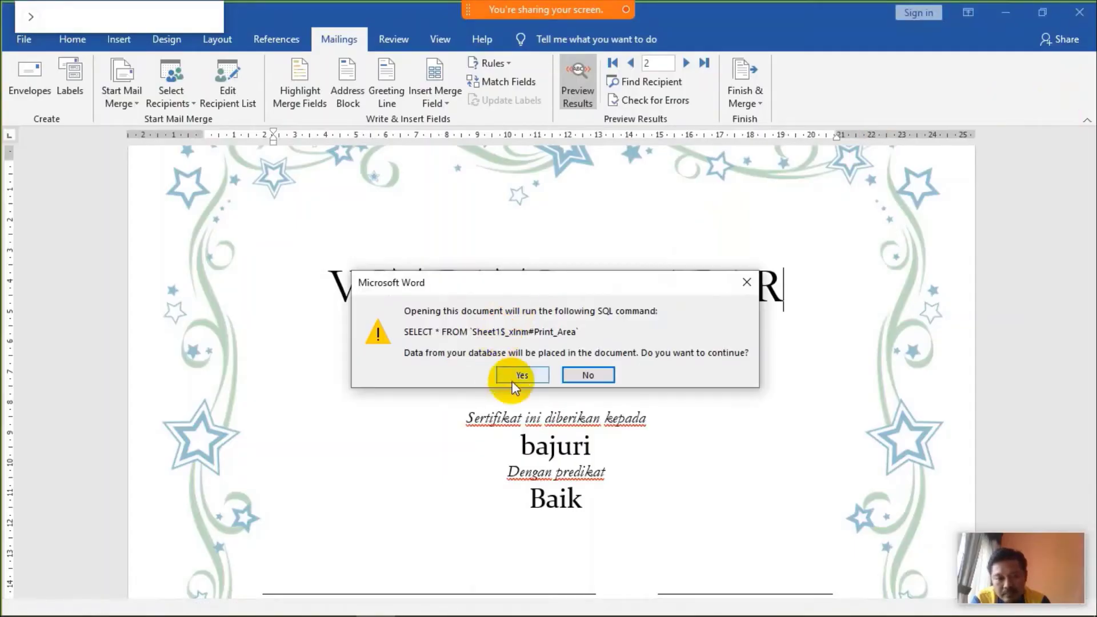
click(597, 376)
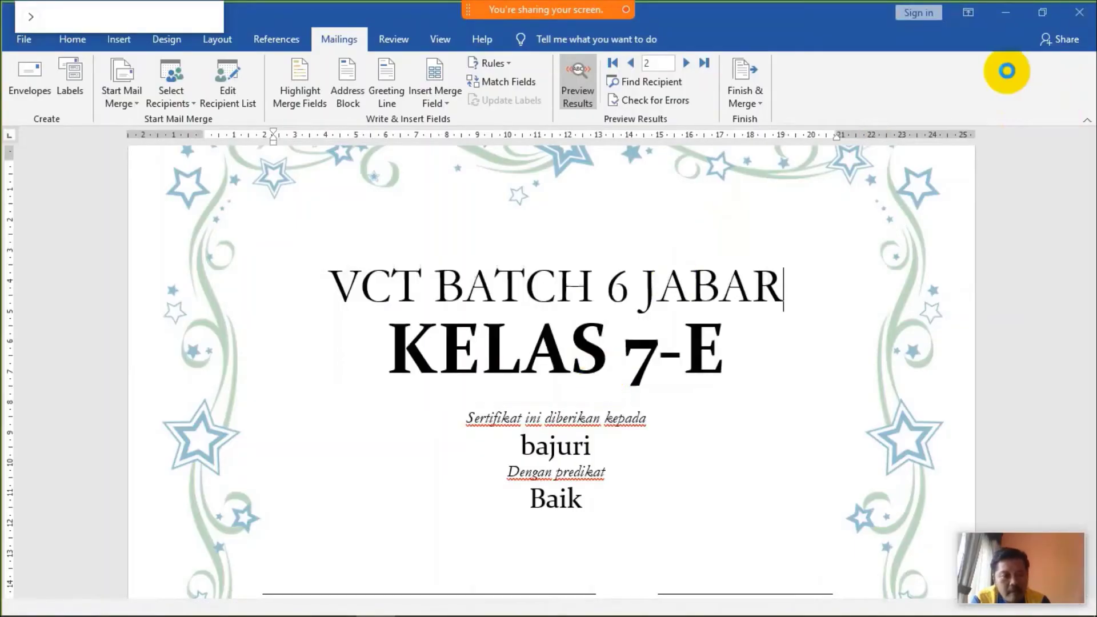
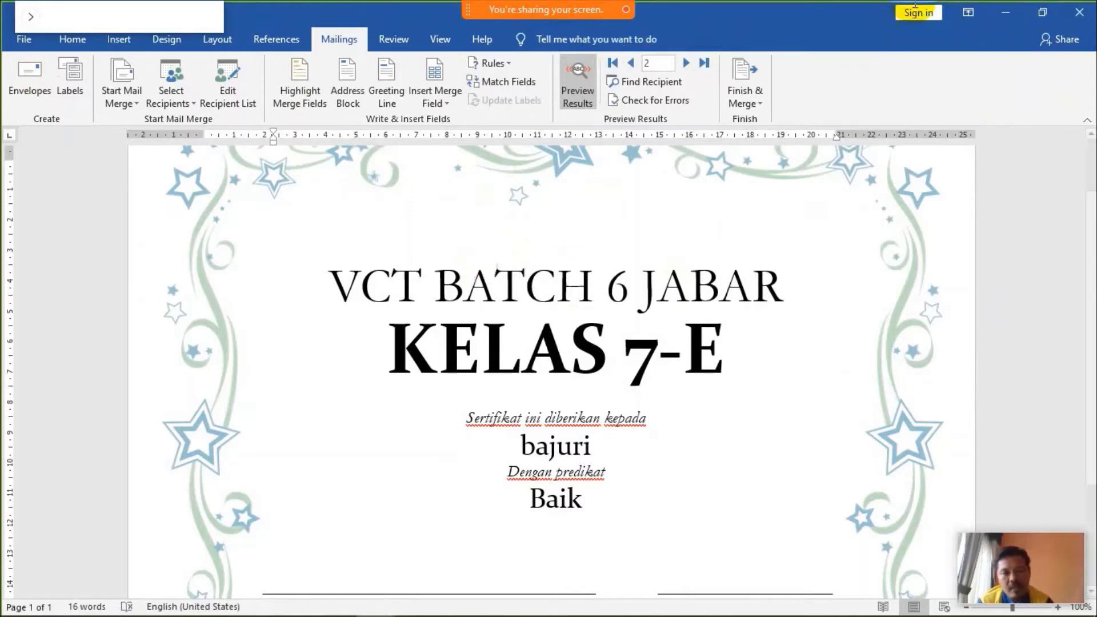
Step: Scroll the certificate preview and check a merged name field
scroll(528, 262, down, 5)
scroll(660, 256, up, 4)
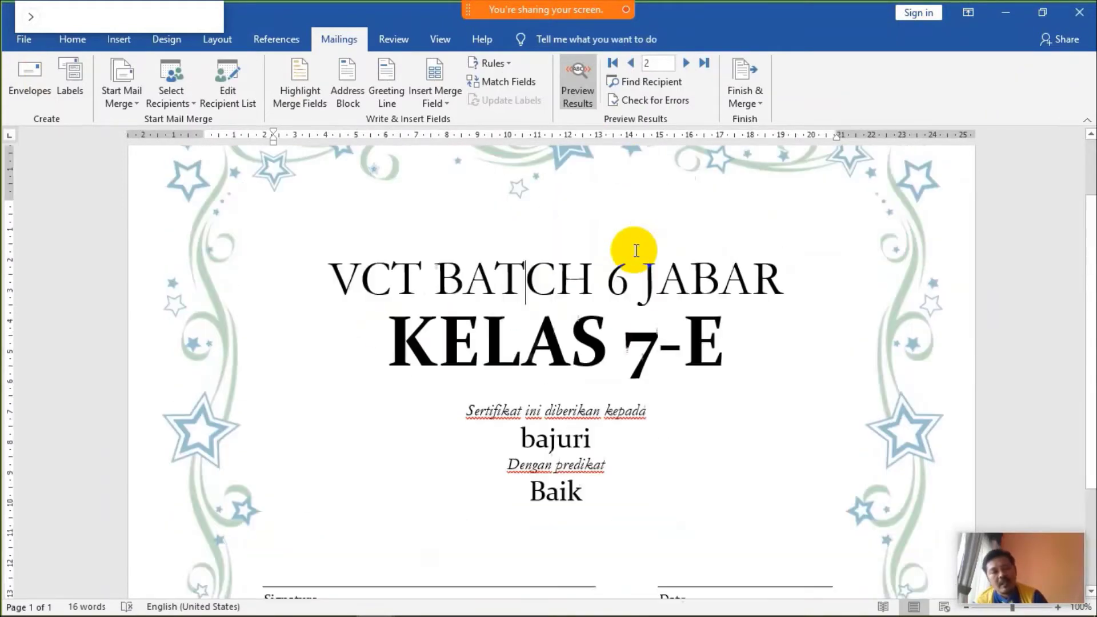
scroll(635, 250, up, 2)
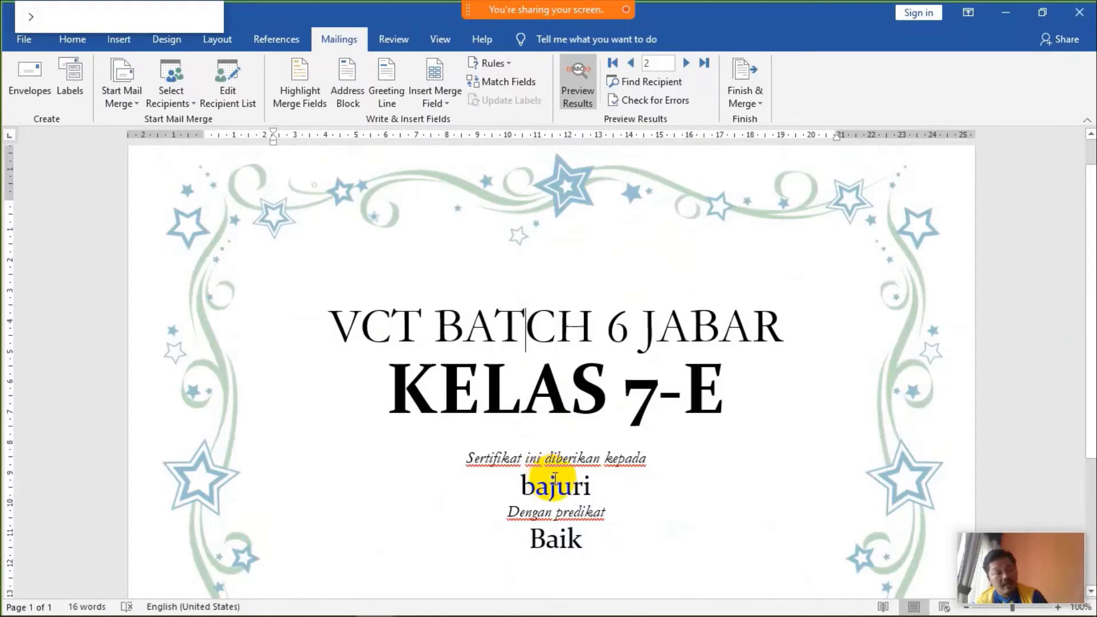
click(570, 483)
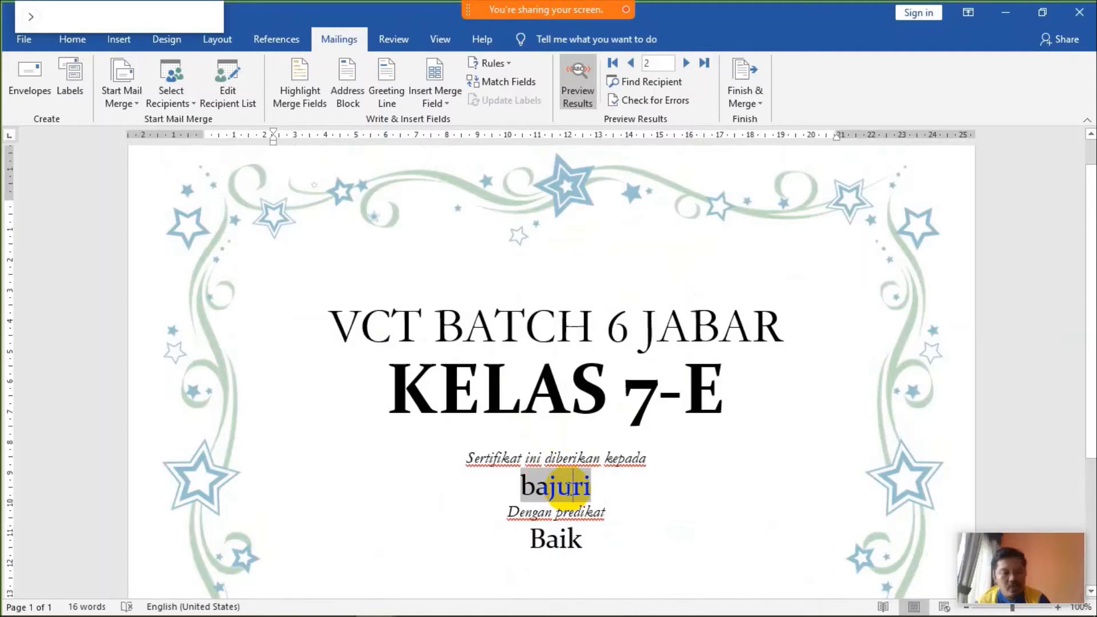
Step: Minimize Word, close the extra window, and open KUPON PENGAMBILAN PAKET, accepting its SQL query
click(999, 12)
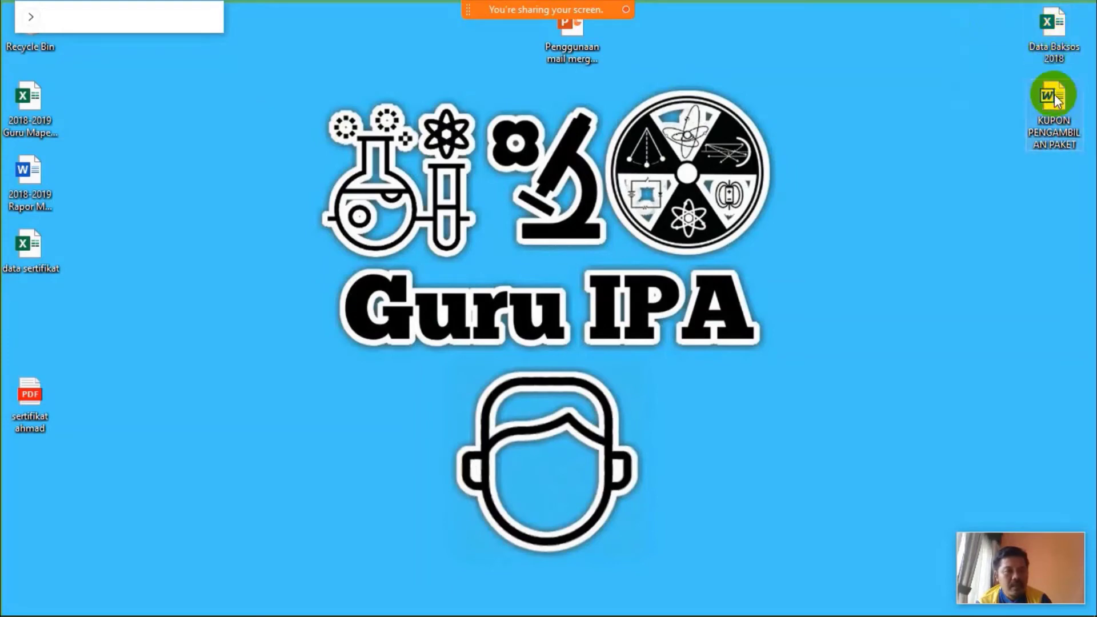
click(377, 602)
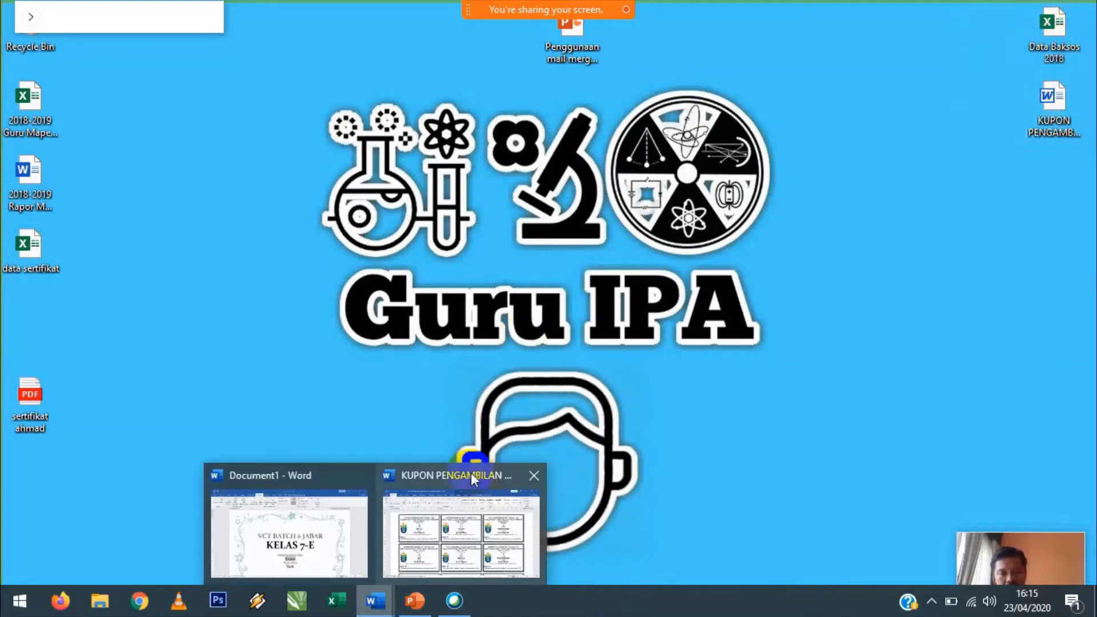
click(533, 477)
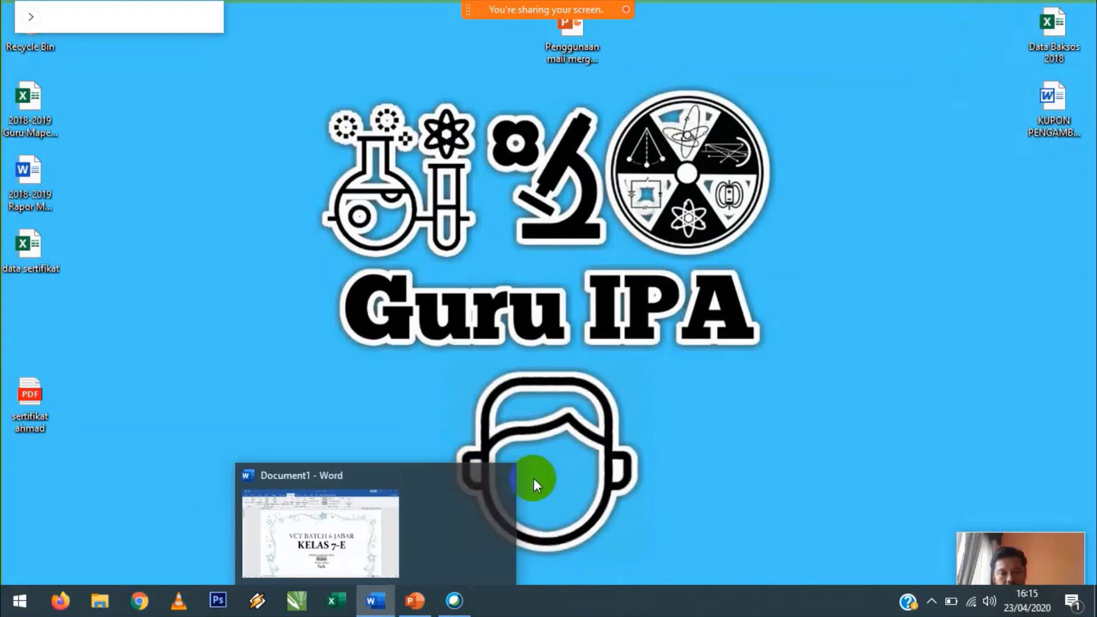
click(1044, 129)
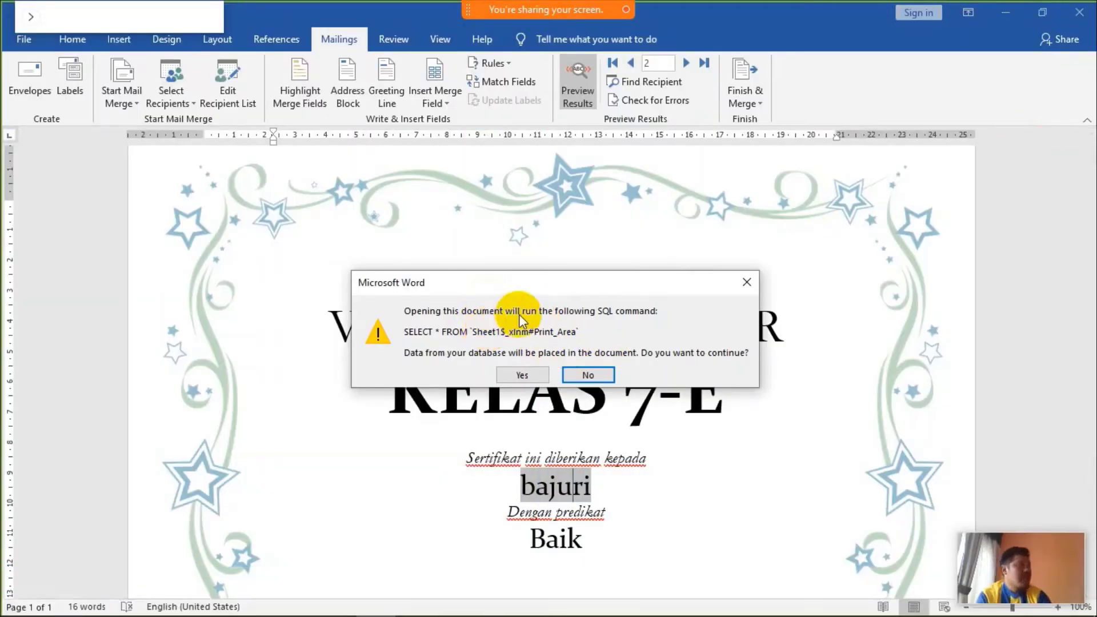
click(530, 374)
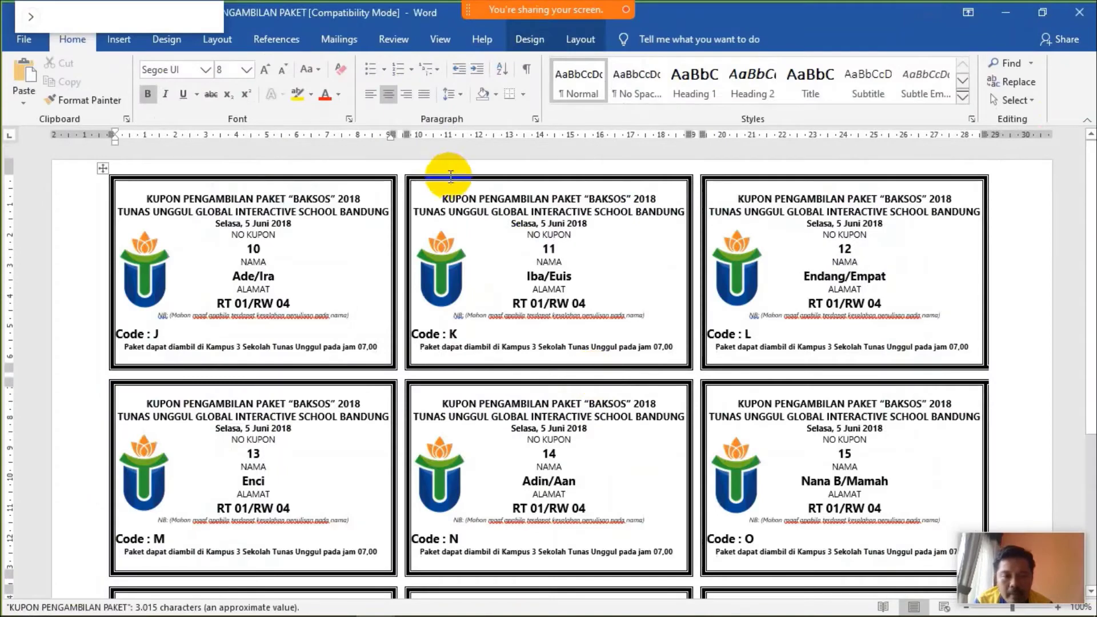
Step: Check a coupon's name field, then choose Use an Existing List under Select Recipients
click(557, 276)
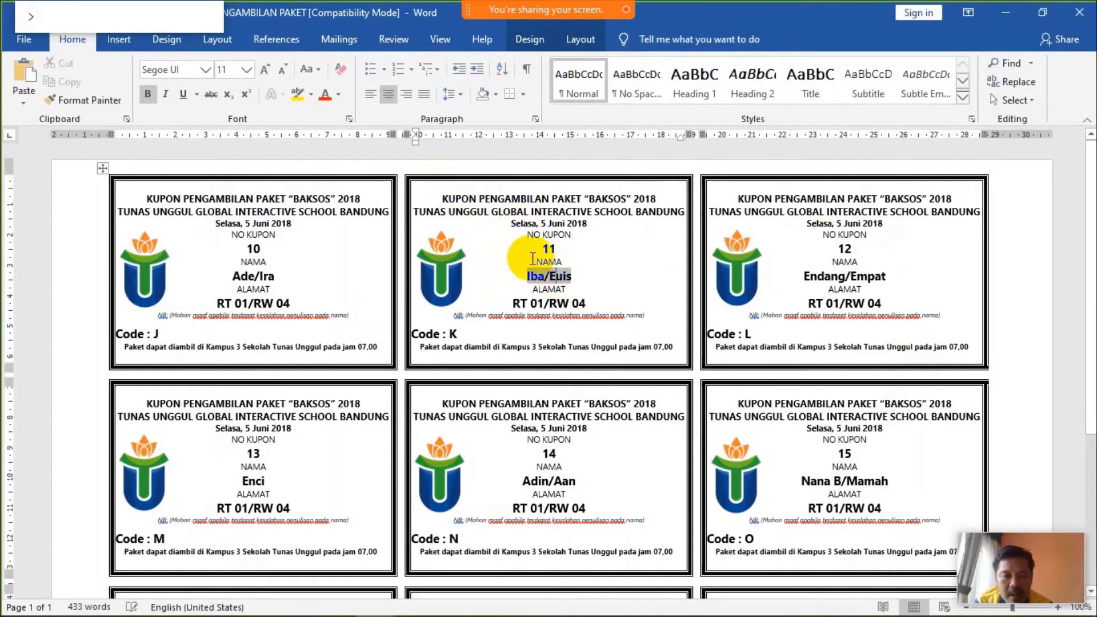
click(578, 271)
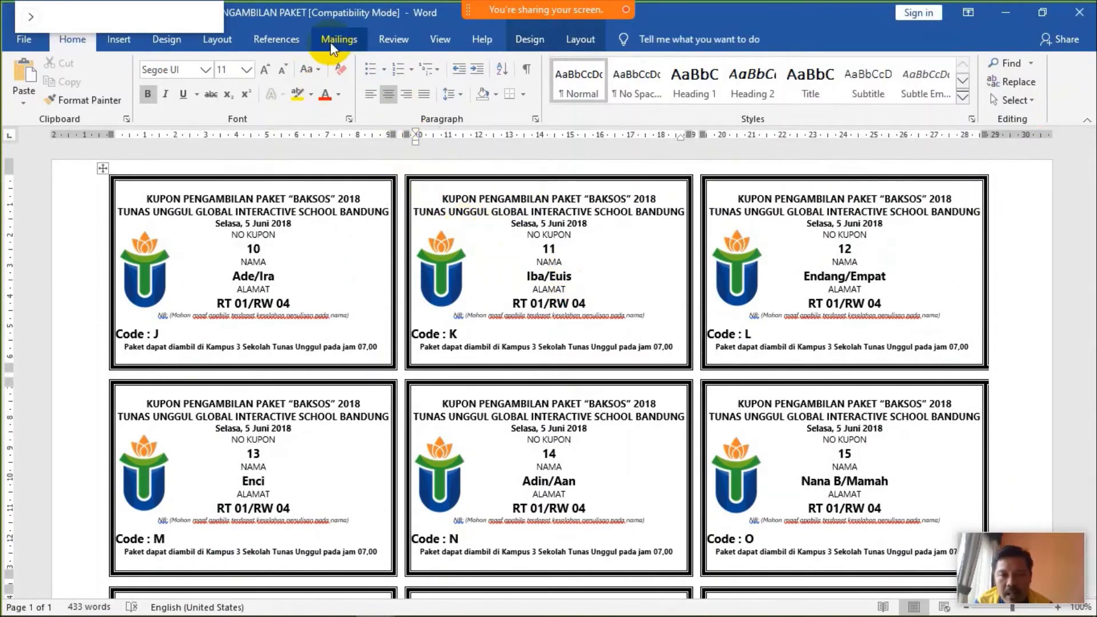
click(330, 42)
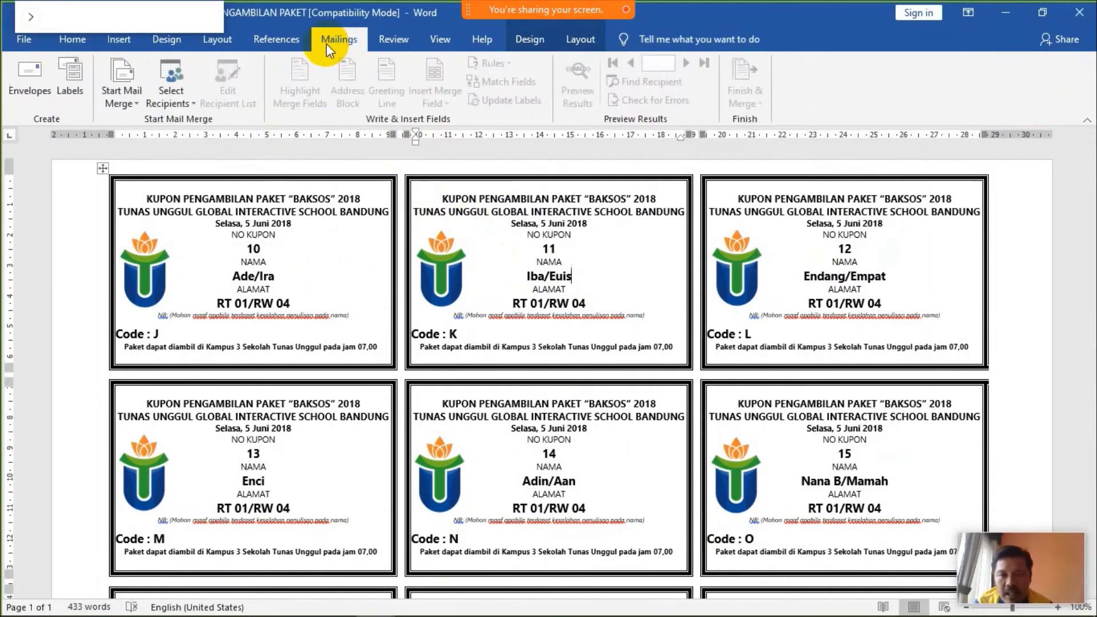
click(176, 97)
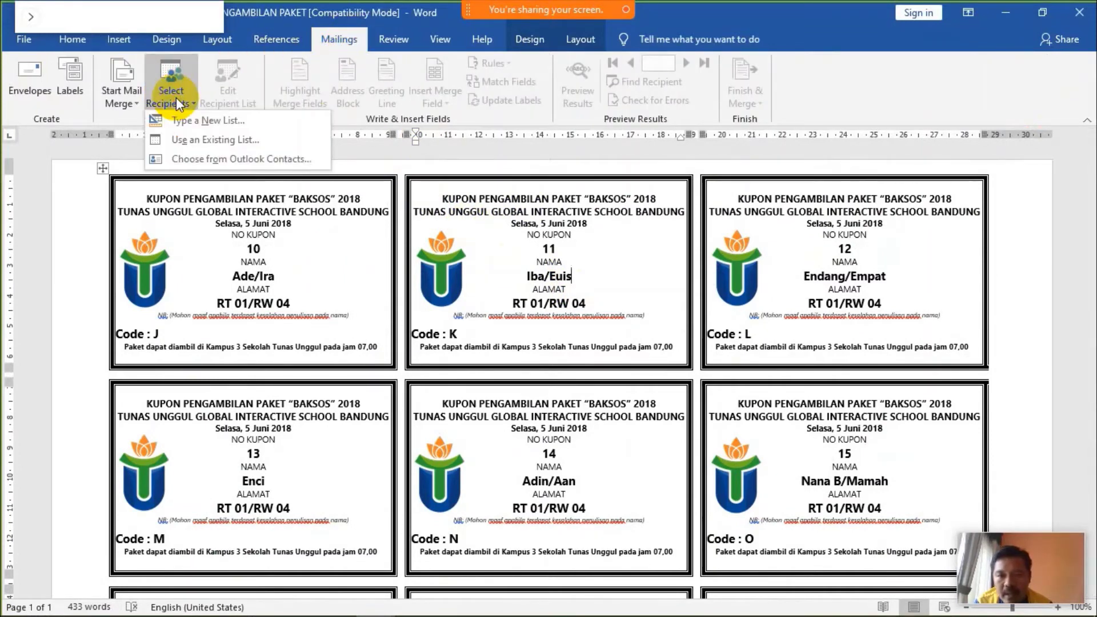
click(200, 141)
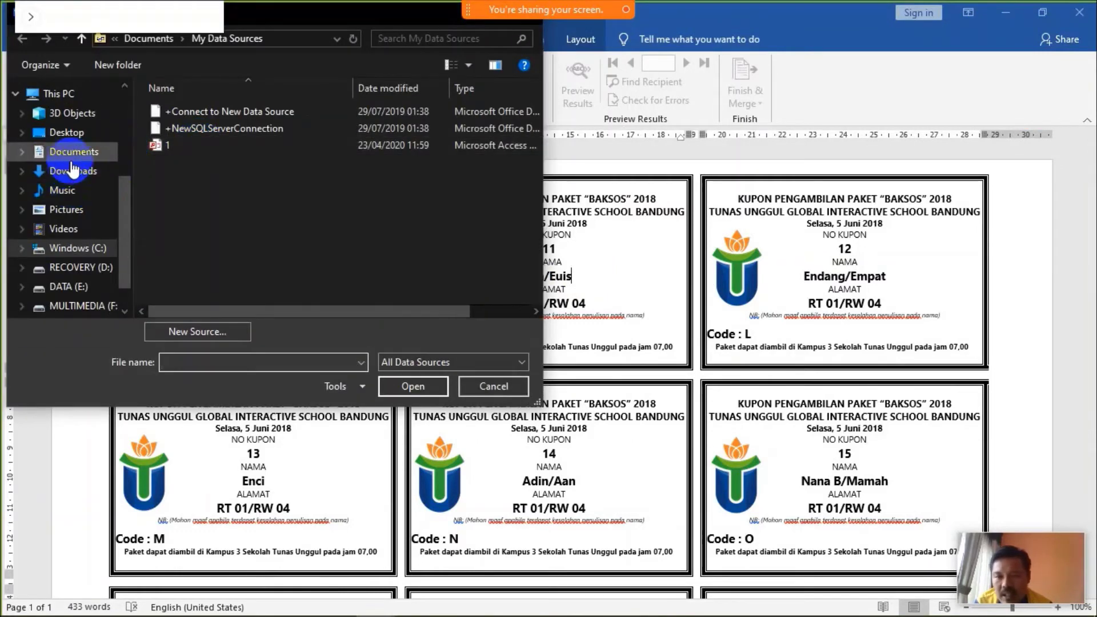
Step: Pick Desktop\Data Baksos 2018 and its Sheet1$_xlnm#Print_Area table as the recipient list
click(67, 135)
click(196, 144)
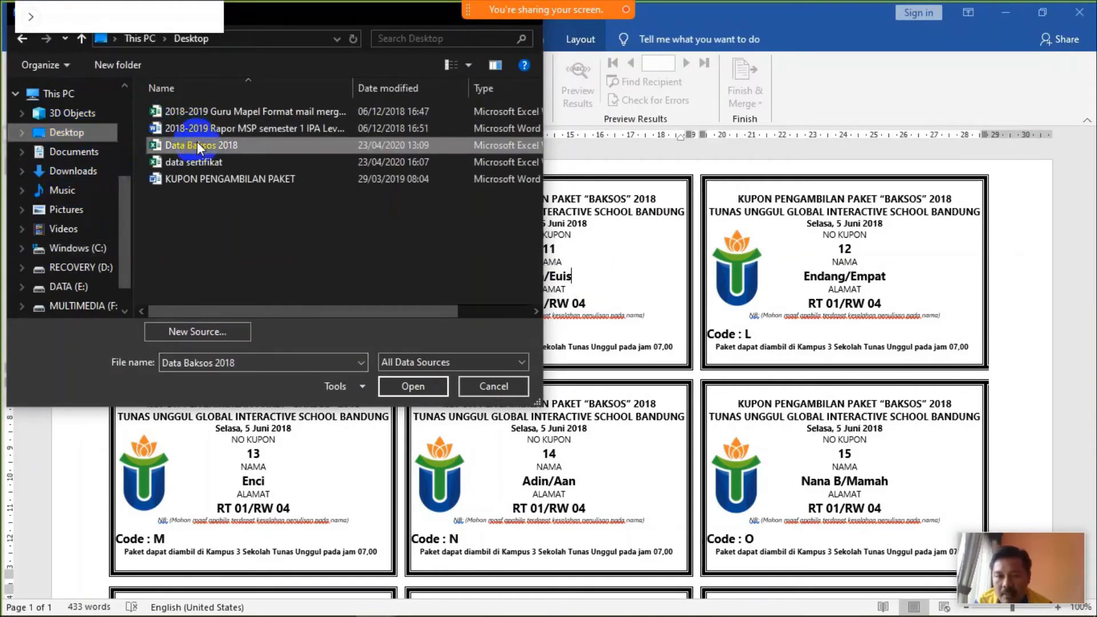
click(412, 386)
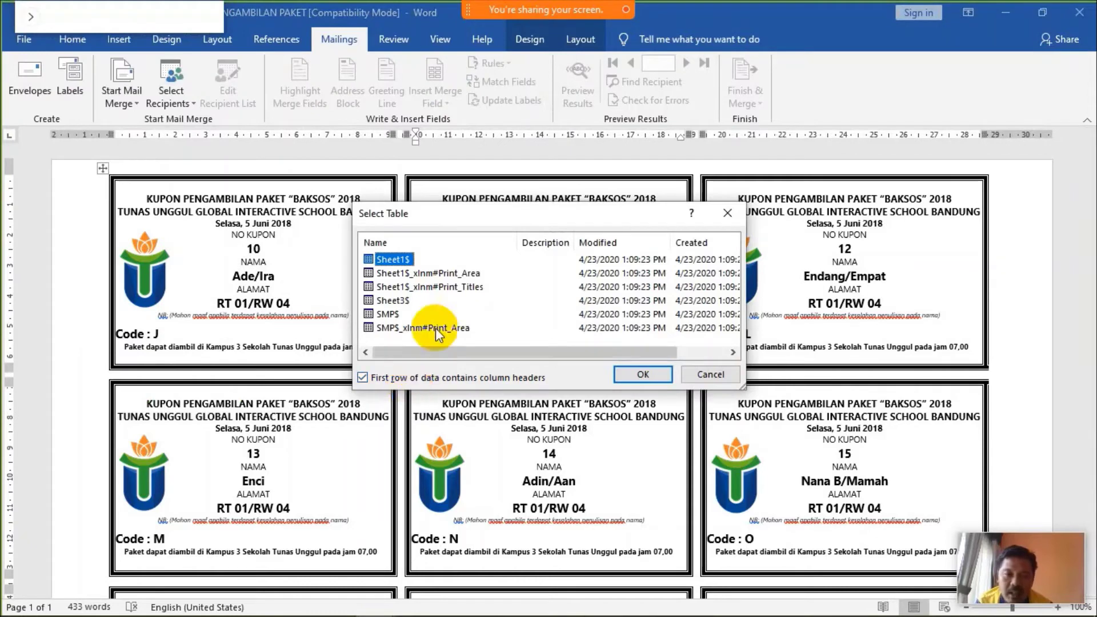
click(437, 274)
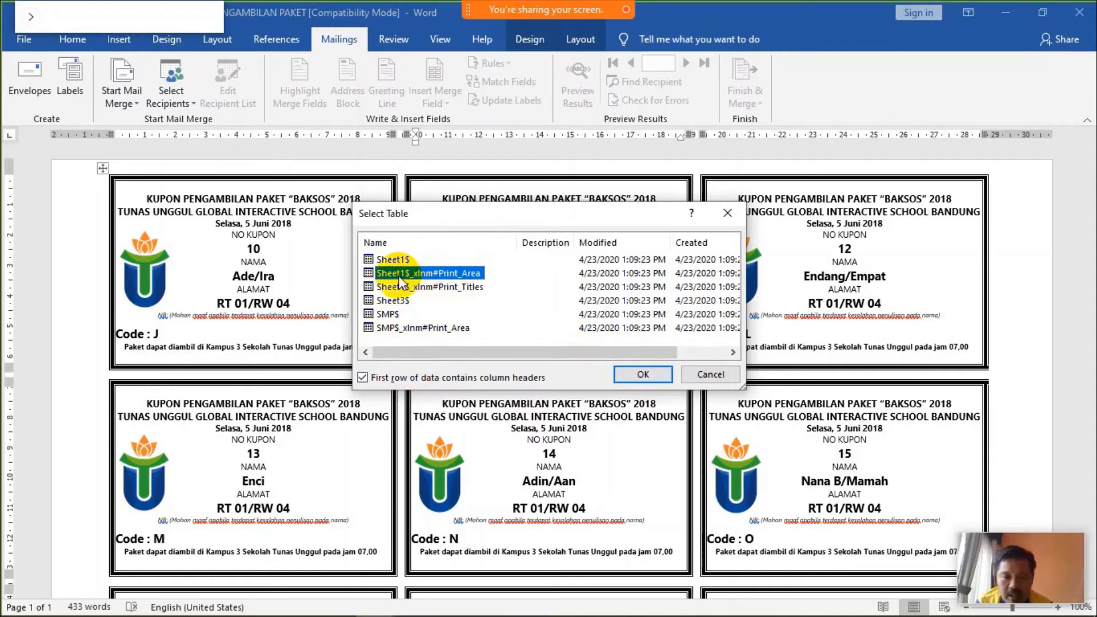
click(645, 373)
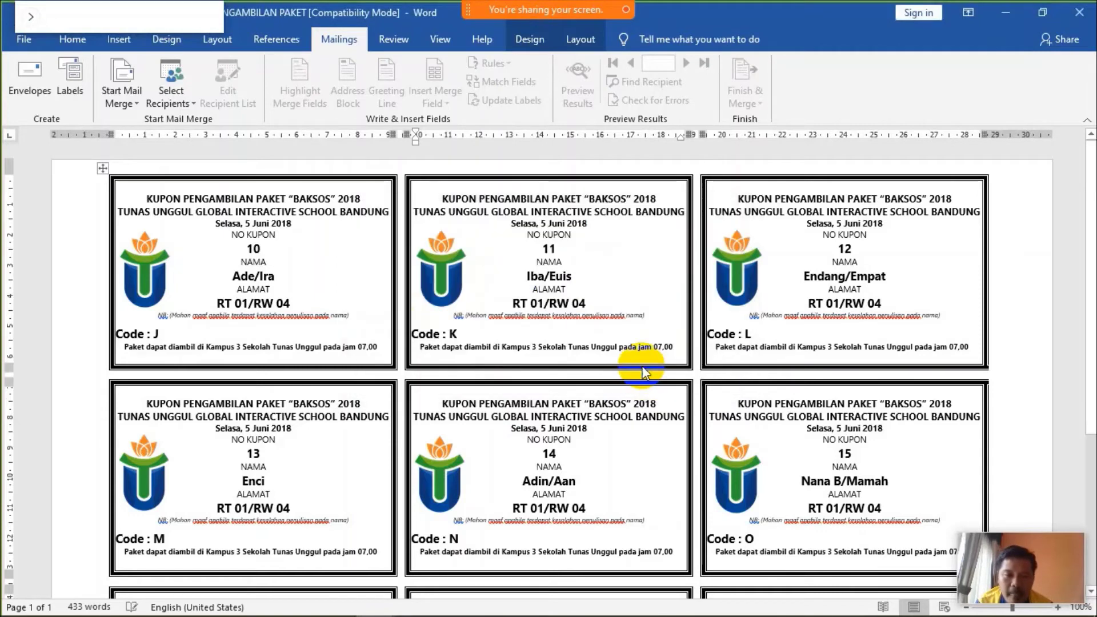
Step: Inspect the «NO_», «NAMA_» and address fields and turn on Preview Results
click(267, 248)
click(547, 277)
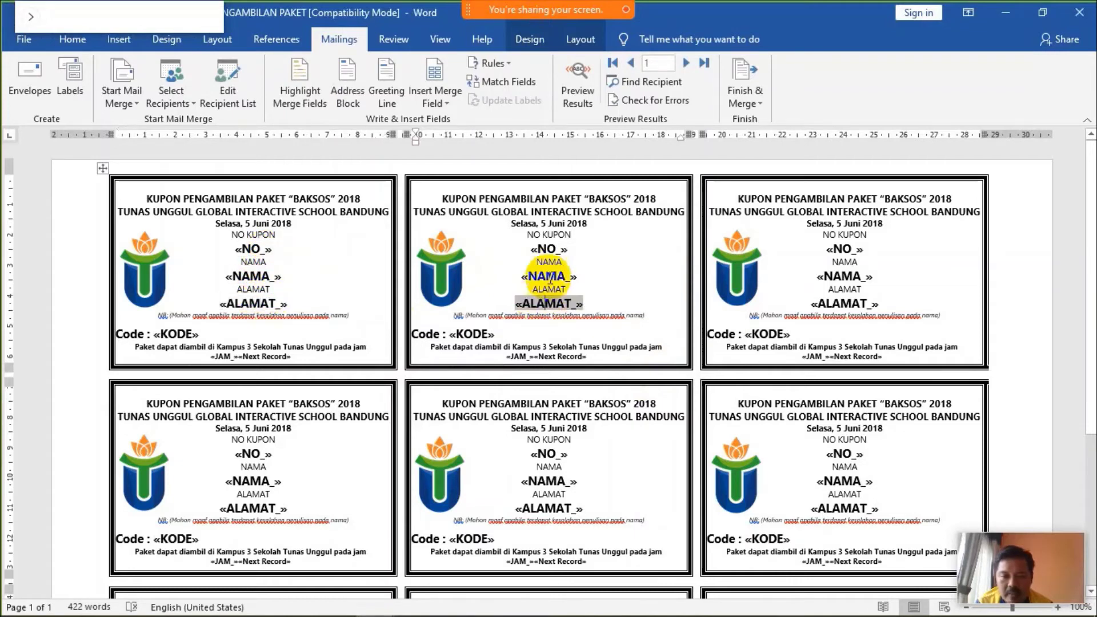
click(581, 73)
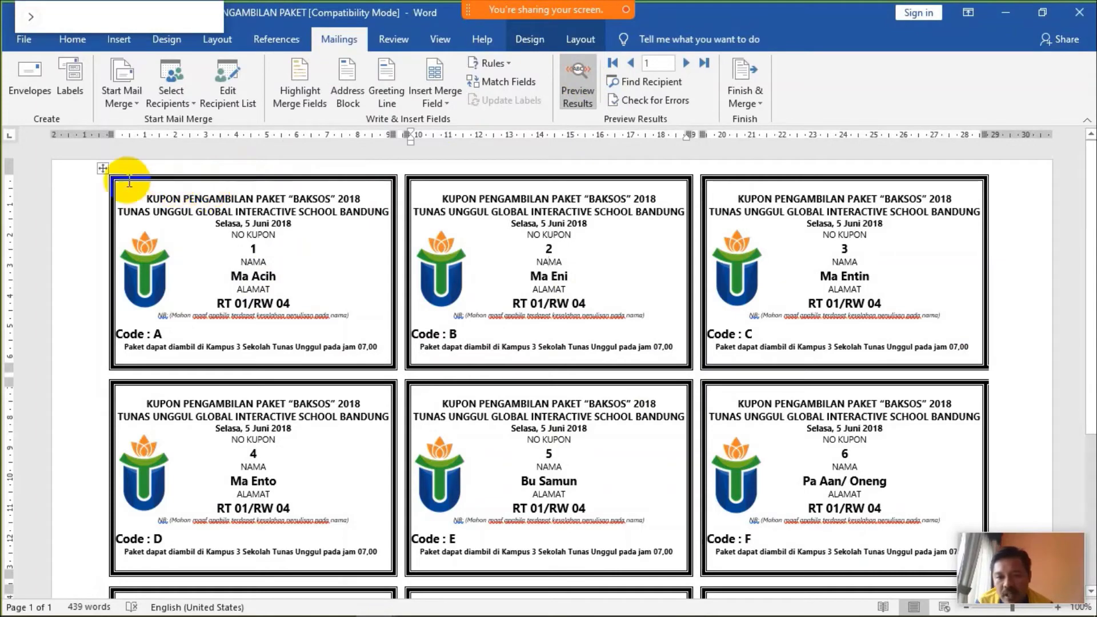
click(102, 173)
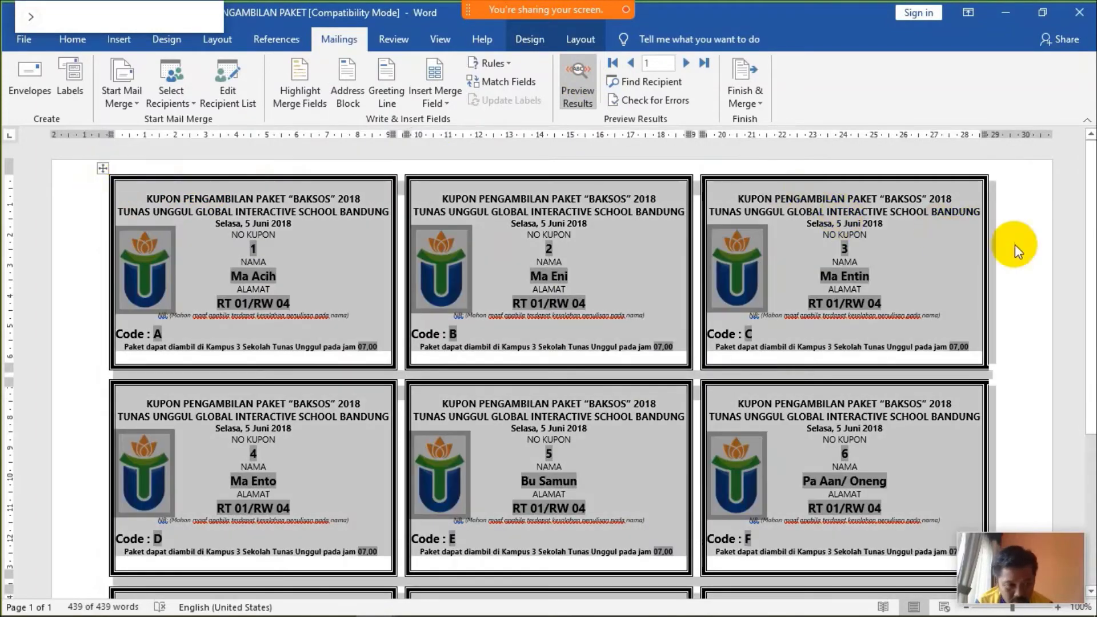
click(862, 240)
scroll(828, 314, down, 5)
scroll(807, 379, up, 2)
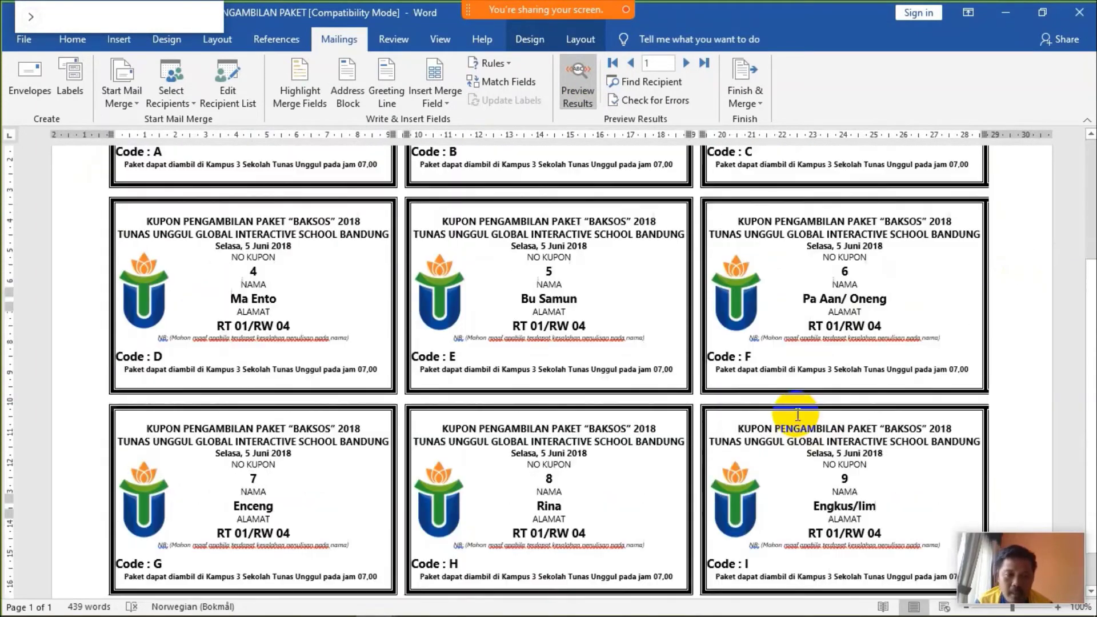
scroll(788, 428, up, 3)
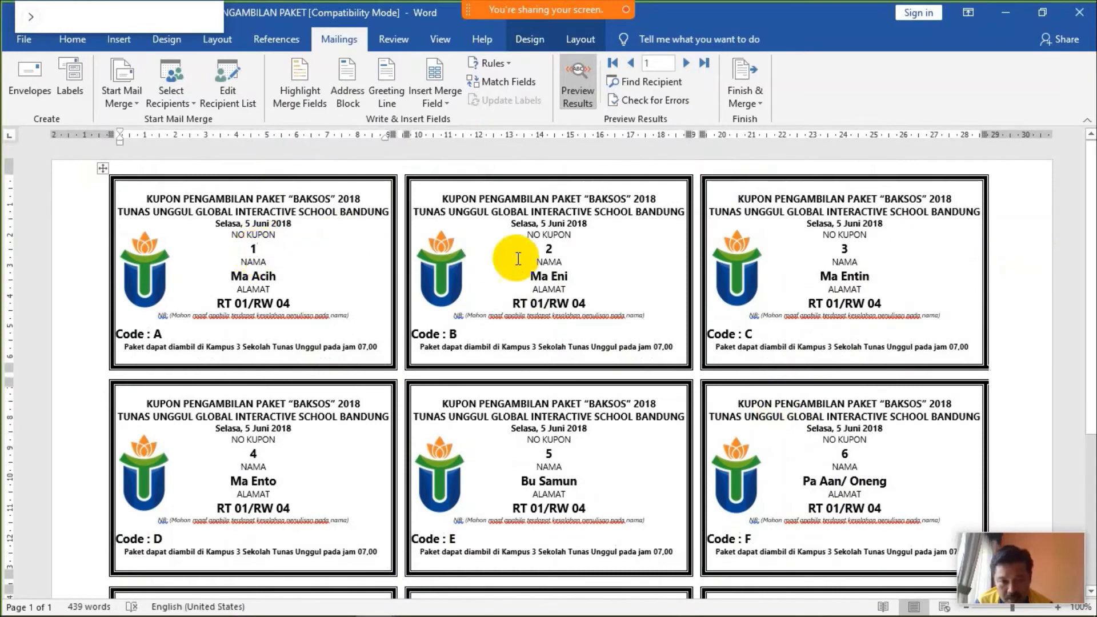
click(561, 289)
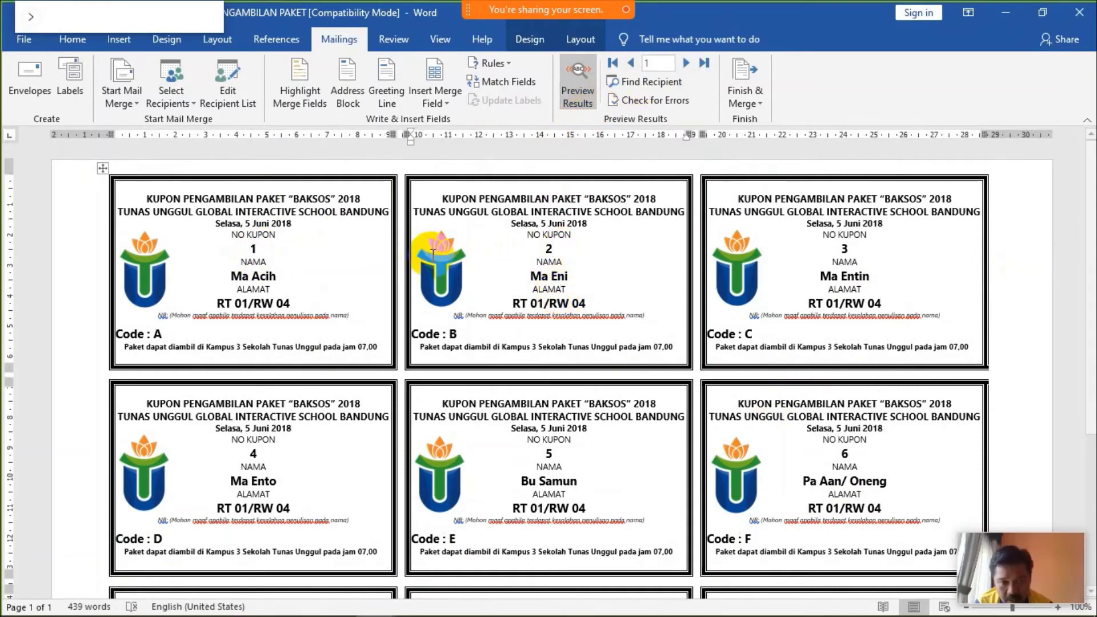
scroll(358, 247, down, 3)
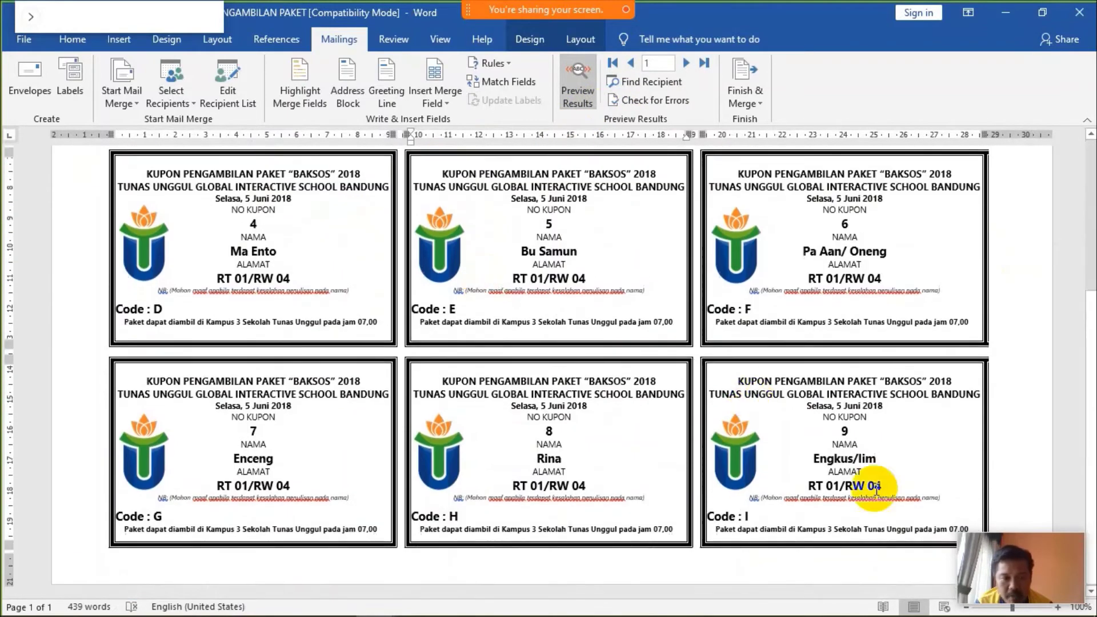
scroll(942, 434, up, 3)
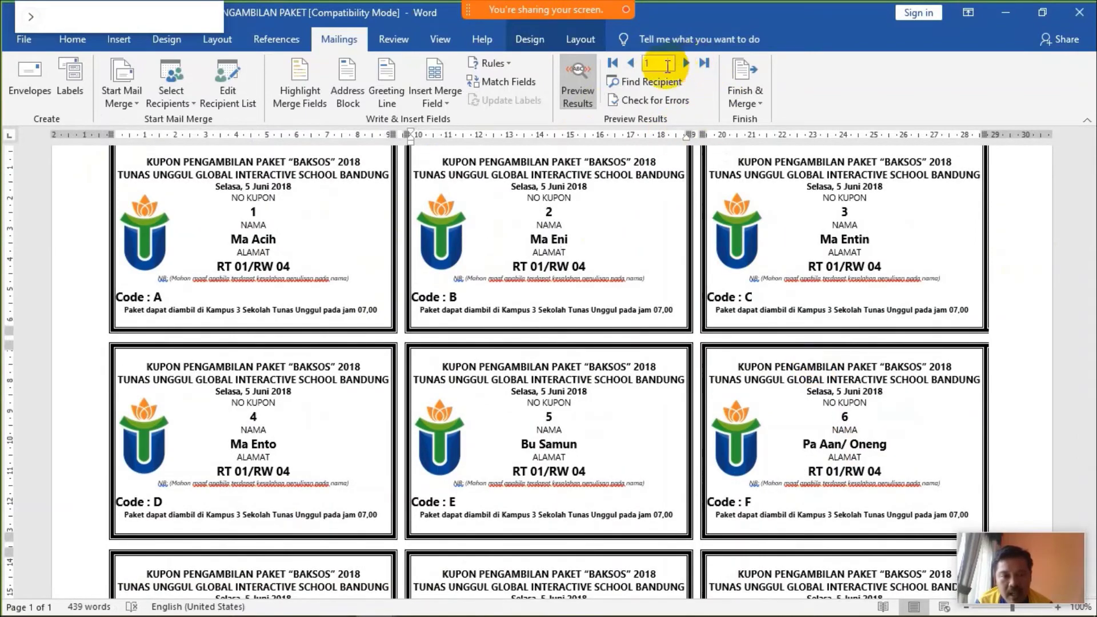
scroll(850, 517, down, 3)
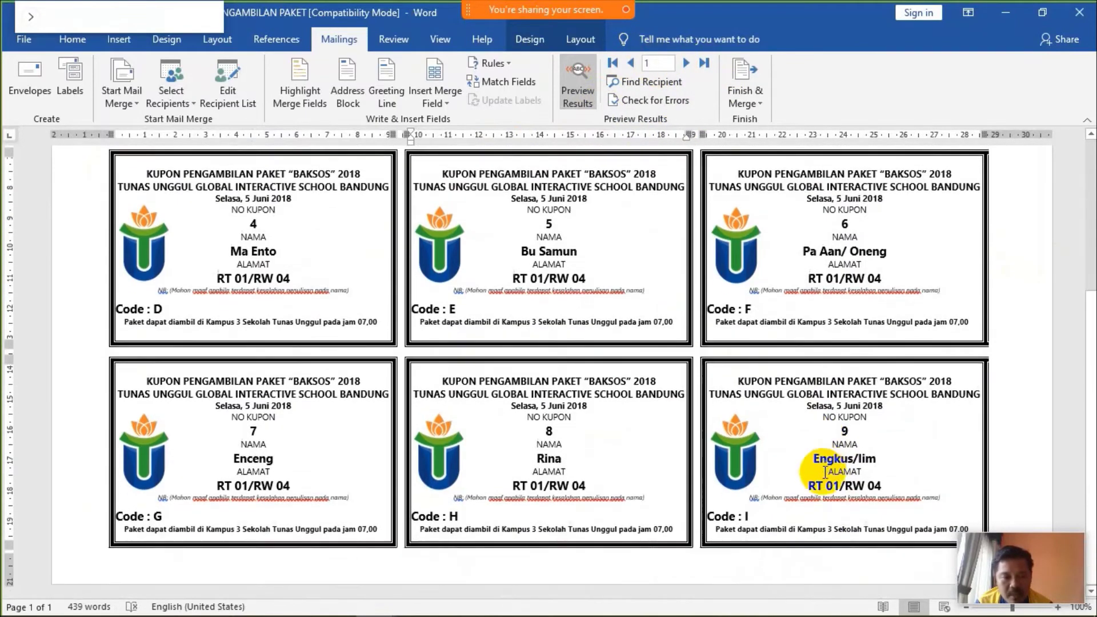
scroll(917, 392, up, 3)
text(0)
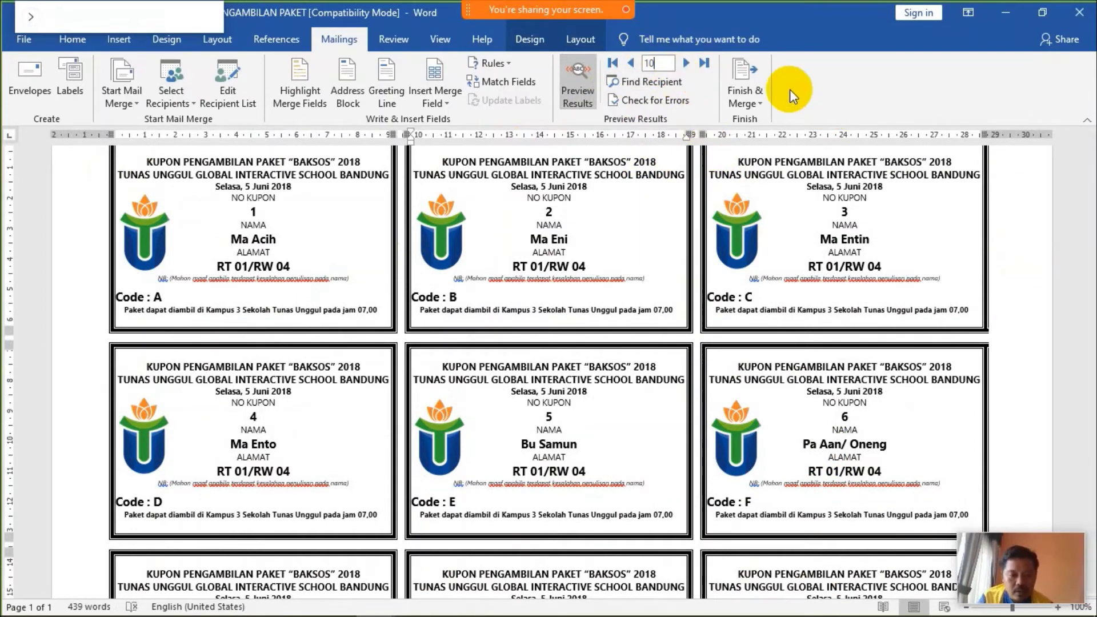
Step: Jump the merge preview to record 10, then to record 19 to show coupons 19–24
key(Return)
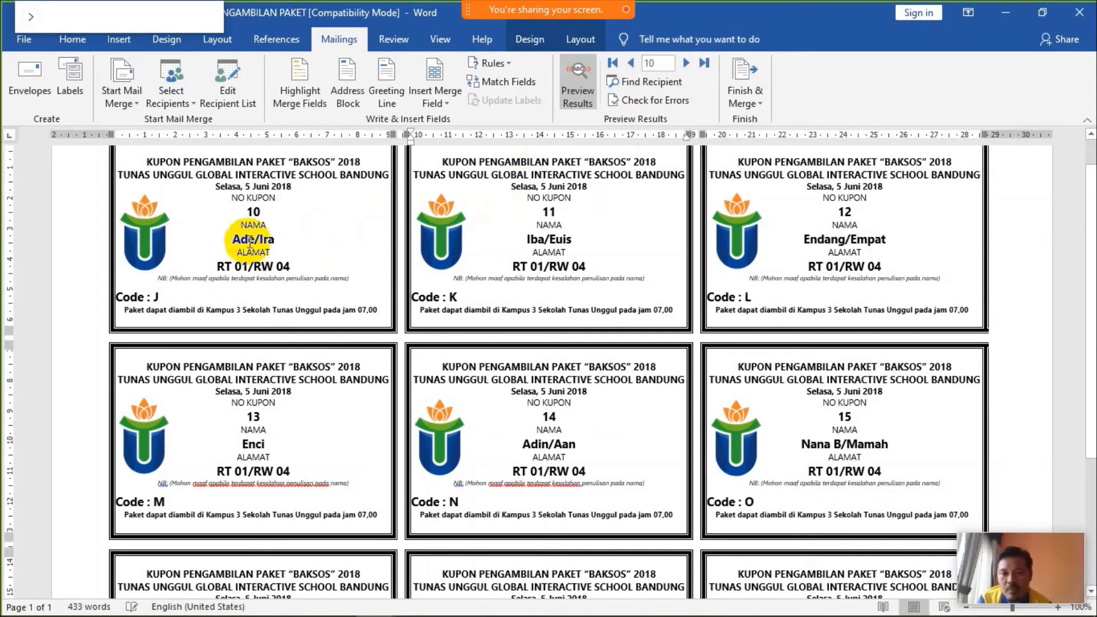
scroll(632, 350, down, 3)
scroll(452, 415, down, 3)
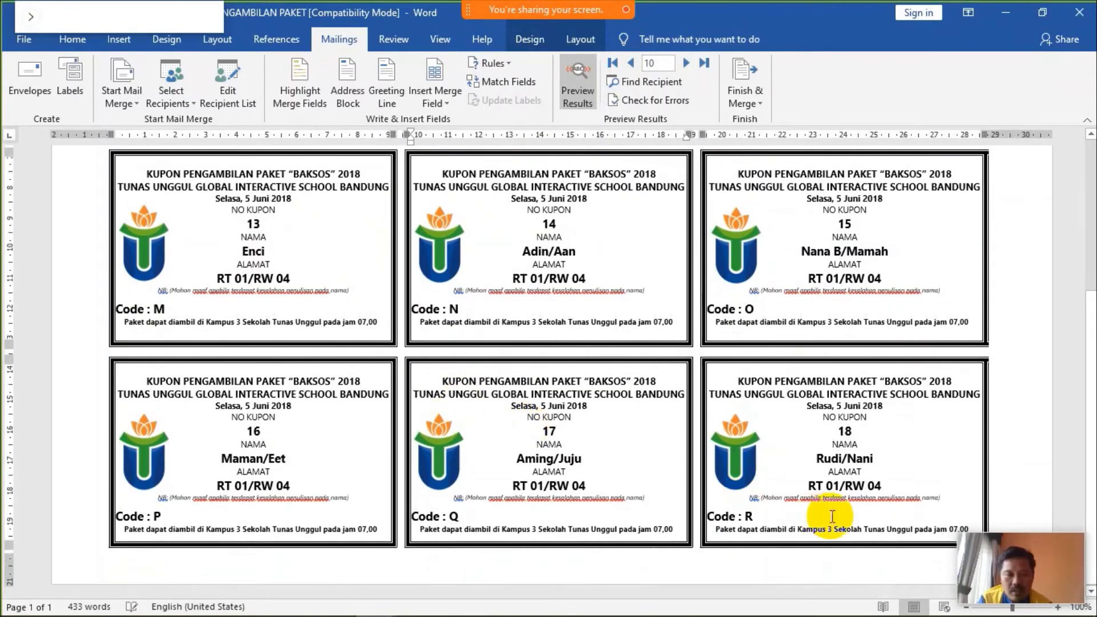
click(861, 434)
text(19)
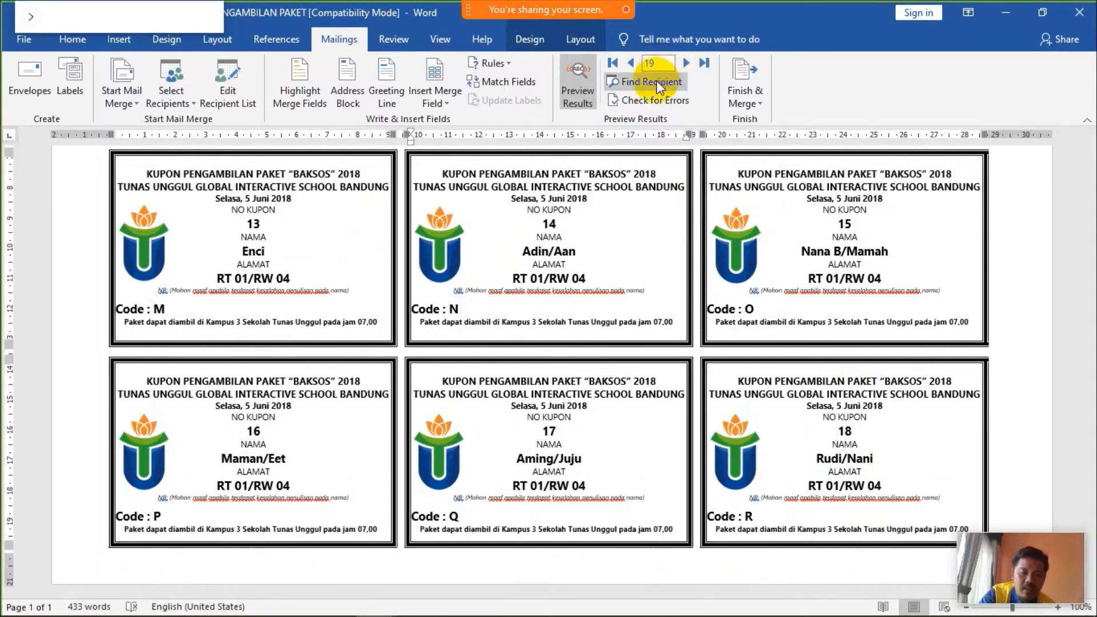
key(Return)
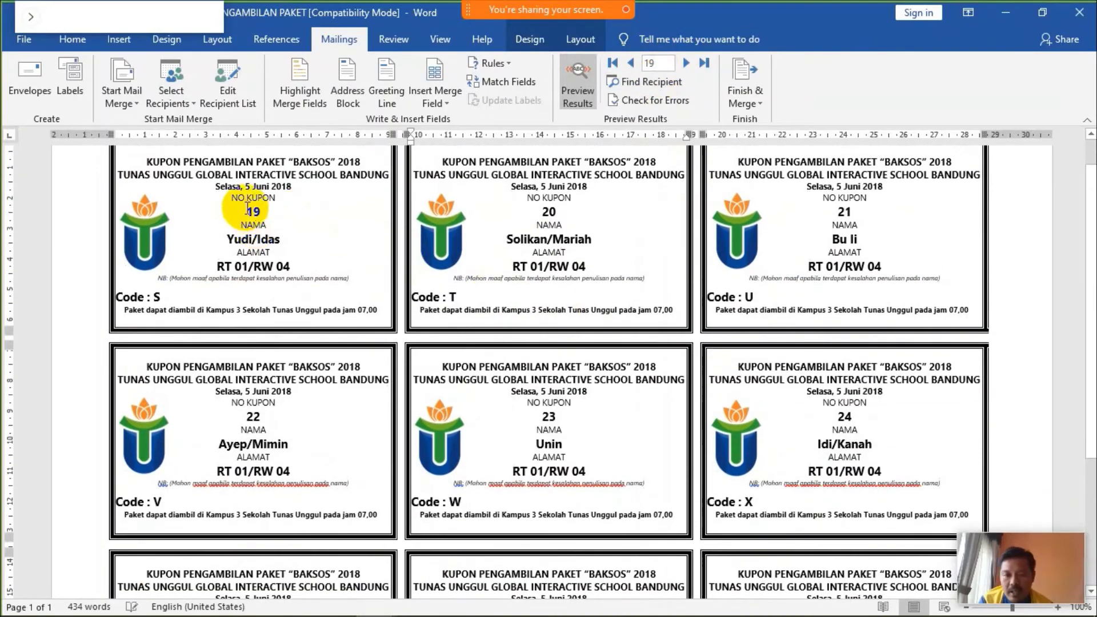
scroll(751, 289, down, 5)
scroll(839, 435, up, 5)
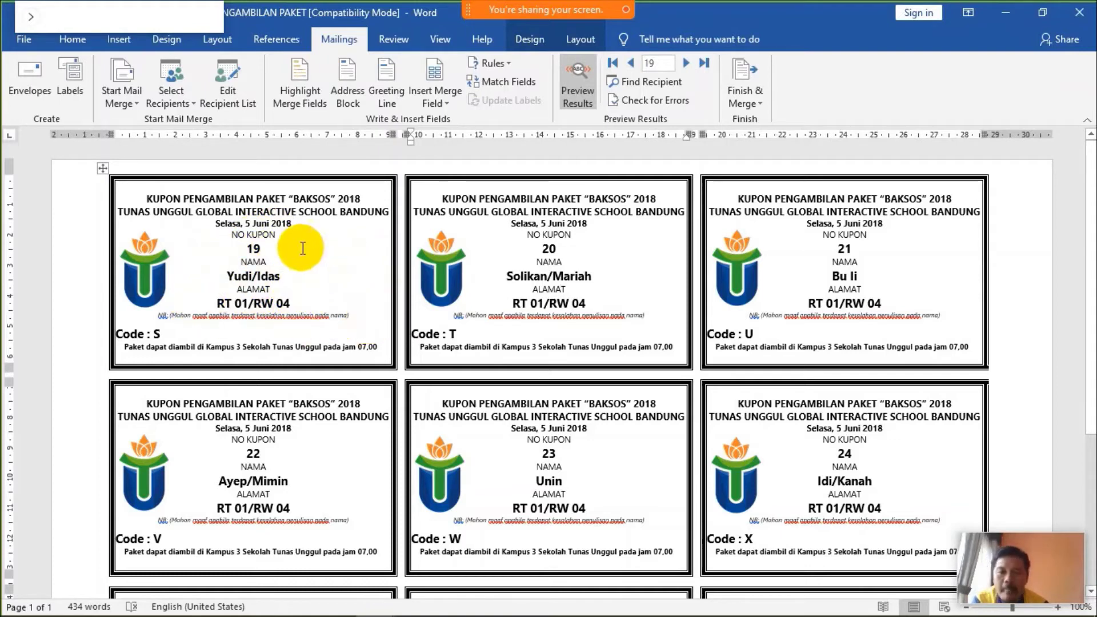
click(103, 167)
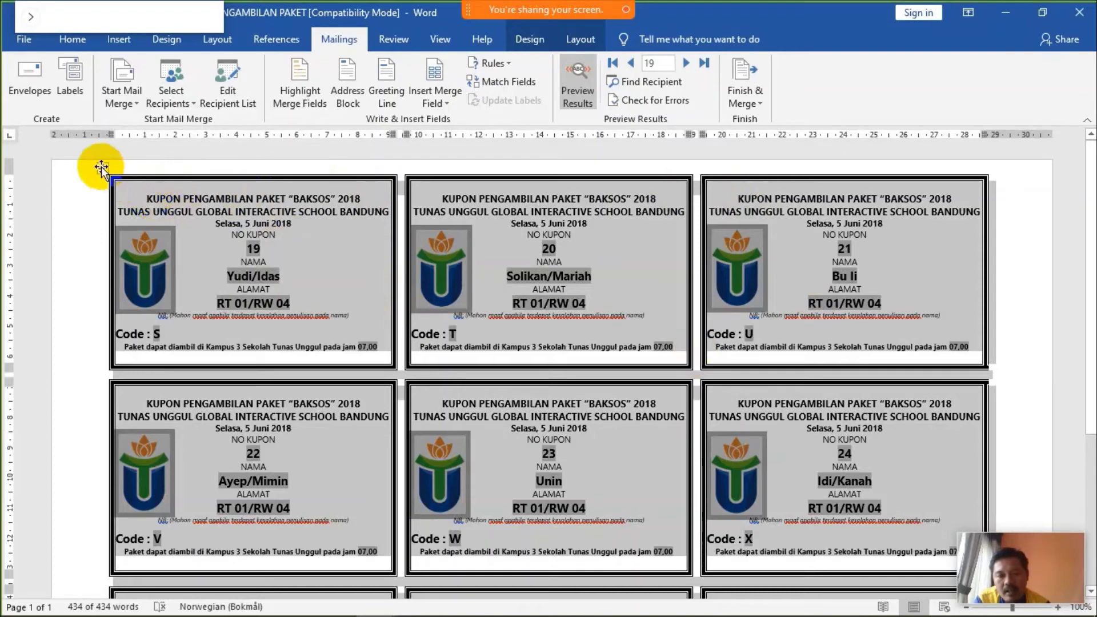
click(252, 249)
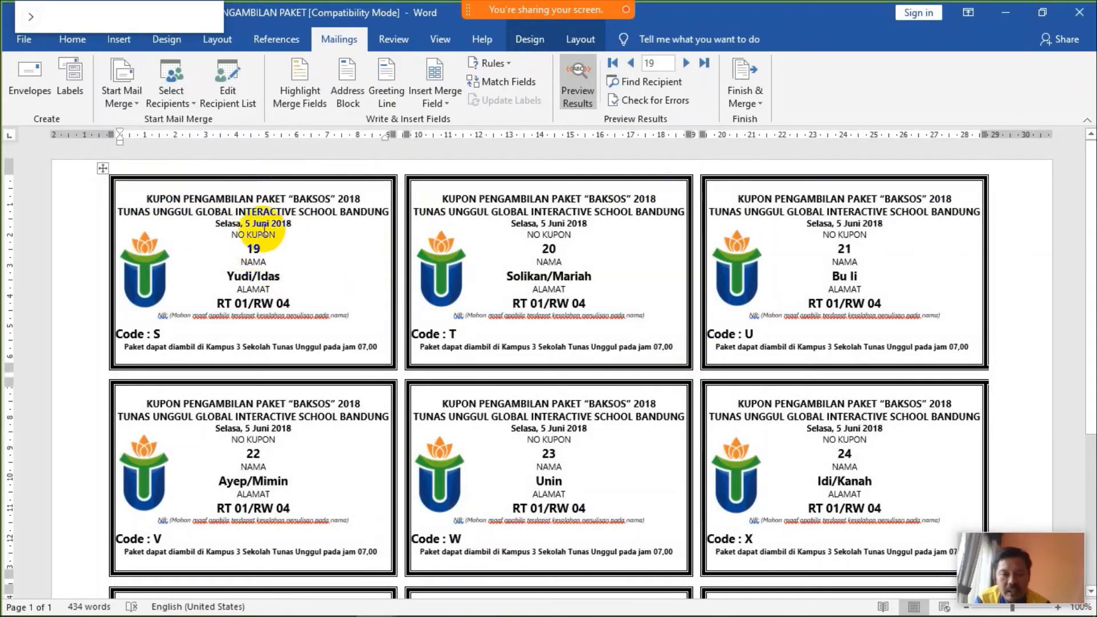
Step: Close the coupon document without saving
click(266, 239)
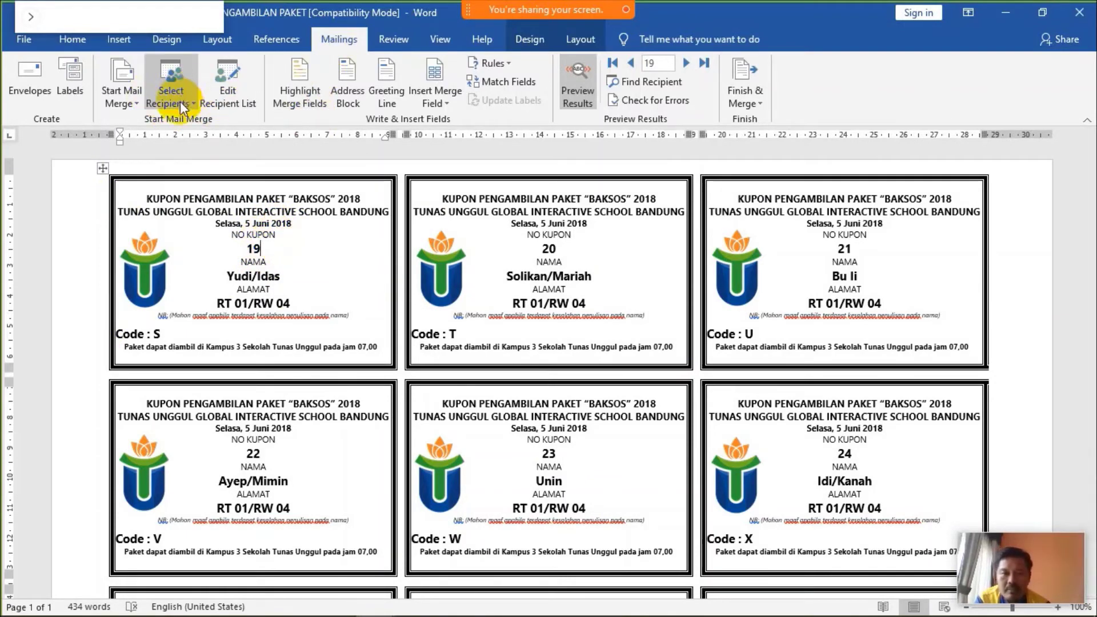
click(1070, 12)
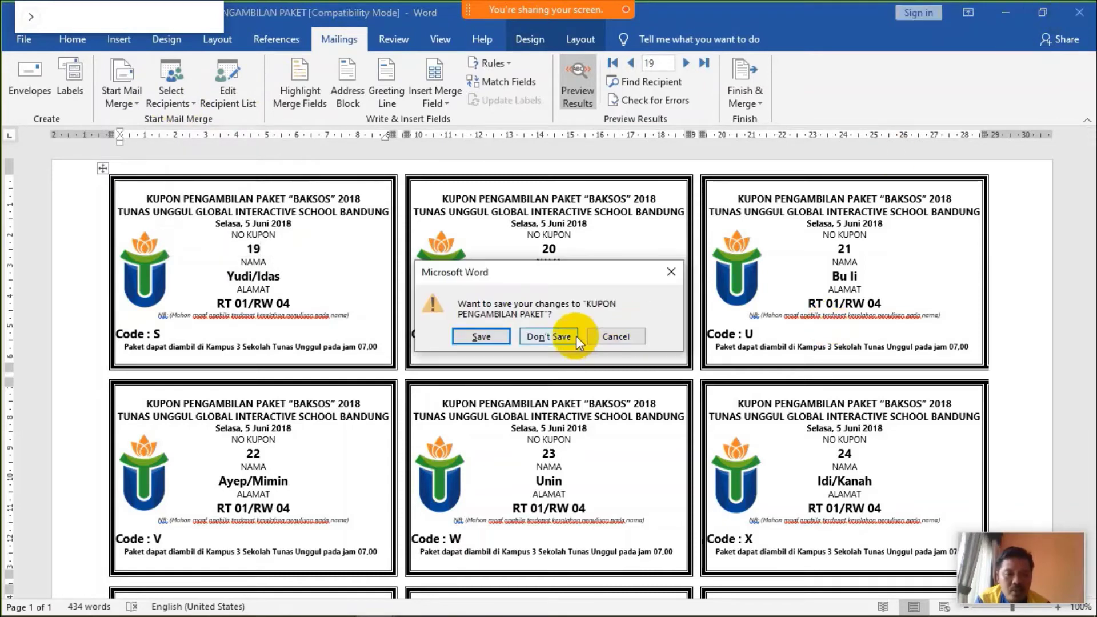
click(574, 334)
Step: Minimize Word and open the Guru Mapel workbook from the desktop
click(1006, 13)
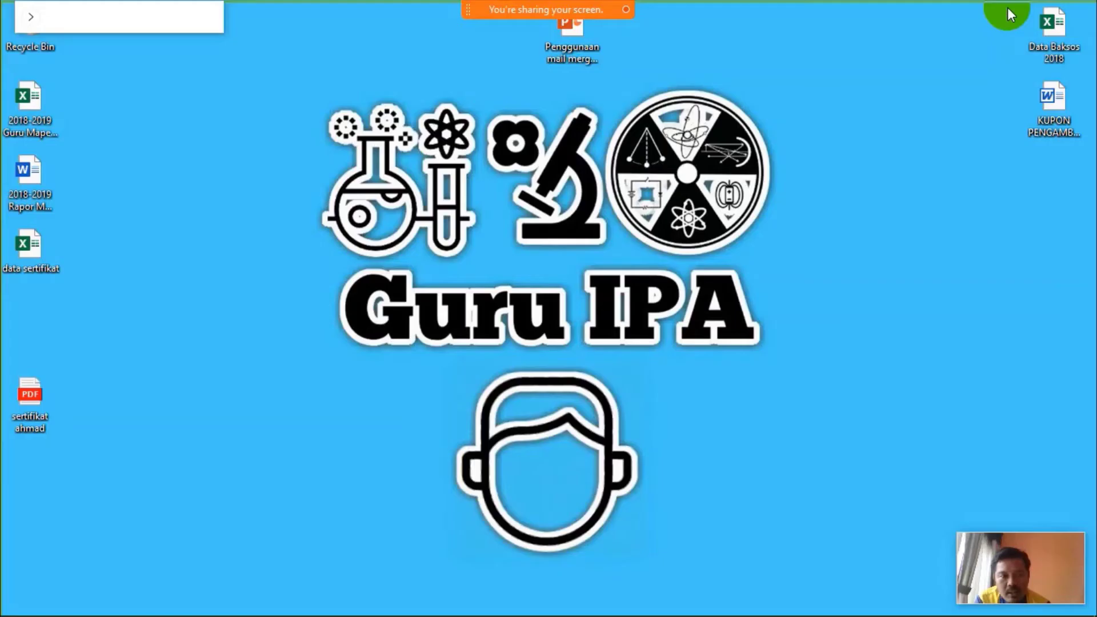
click(45, 119)
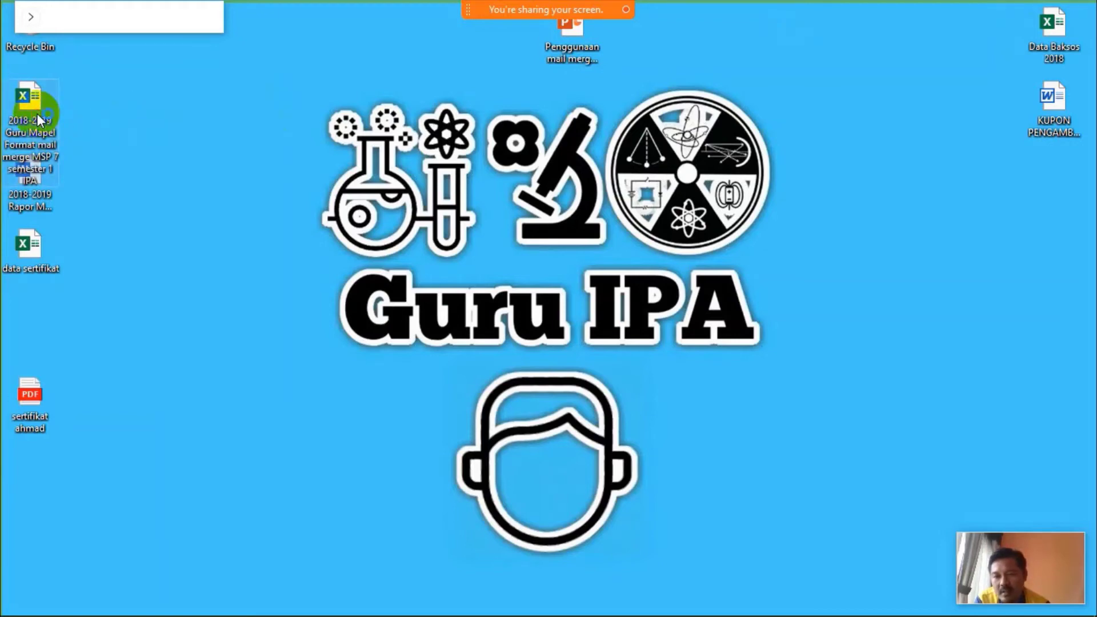
double_click(37, 114)
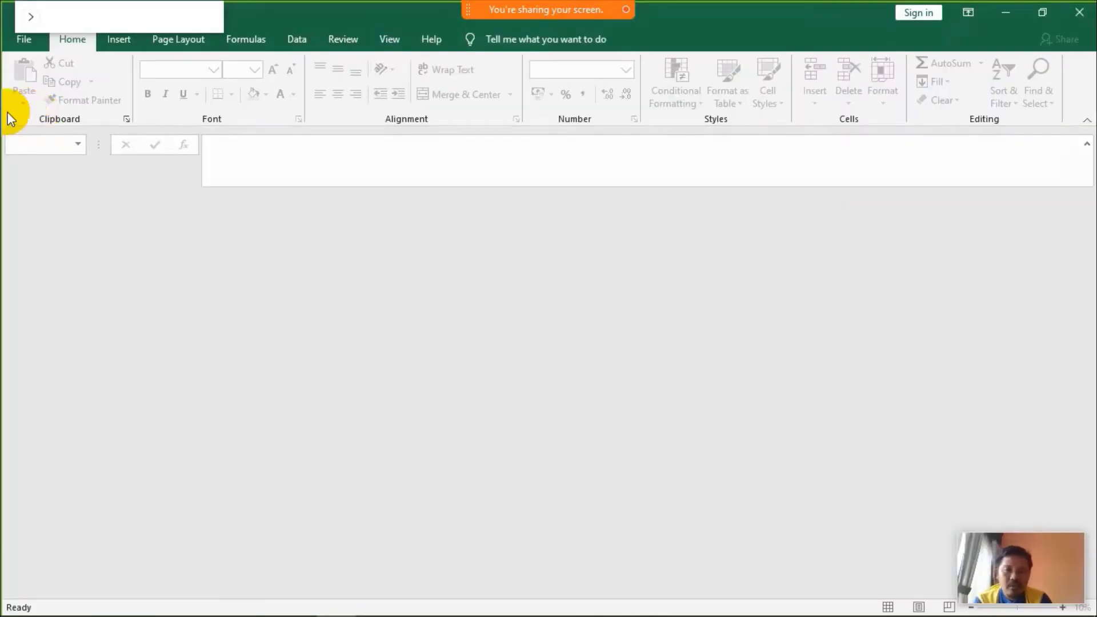
Step: Open the Guru Mapel workbook from the Desktop via File > Open > Browse
click(23, 40)
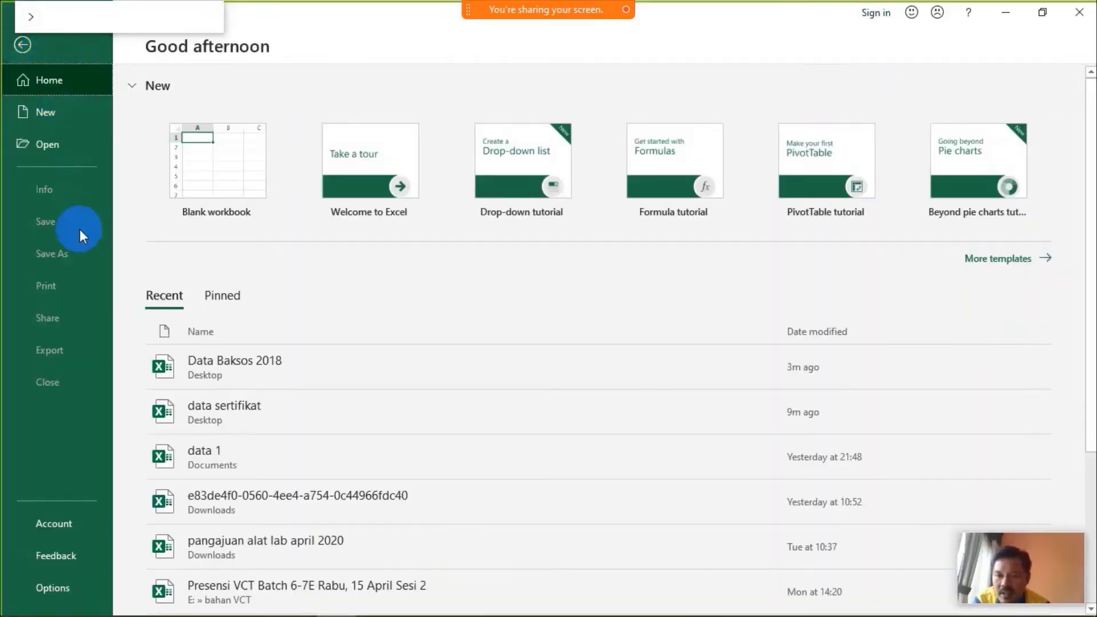
click(43, 147)
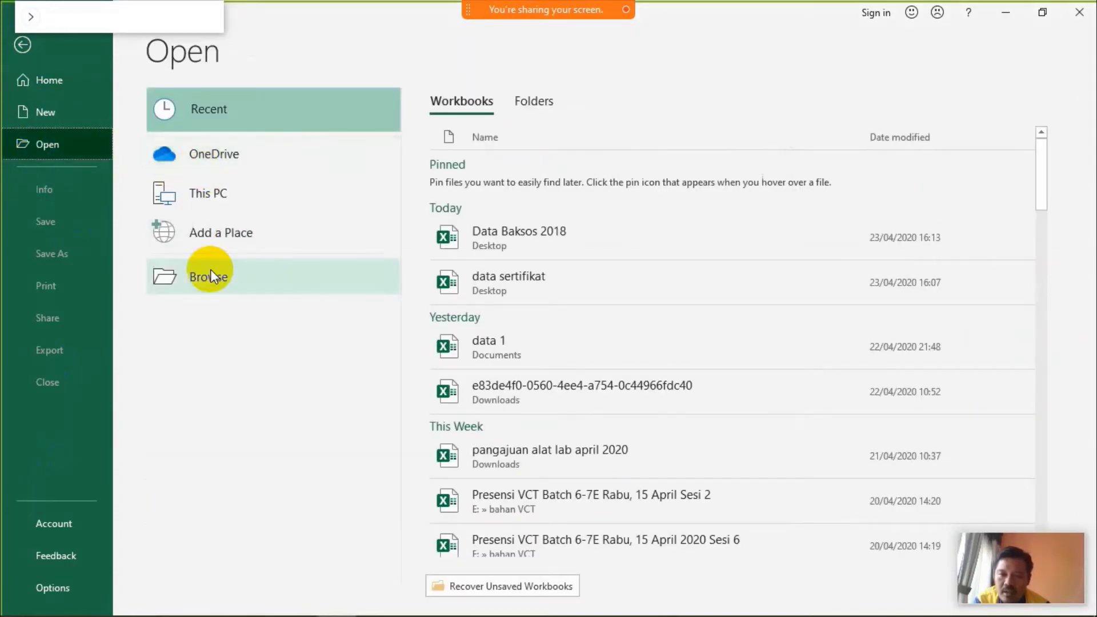
click(255, 254)
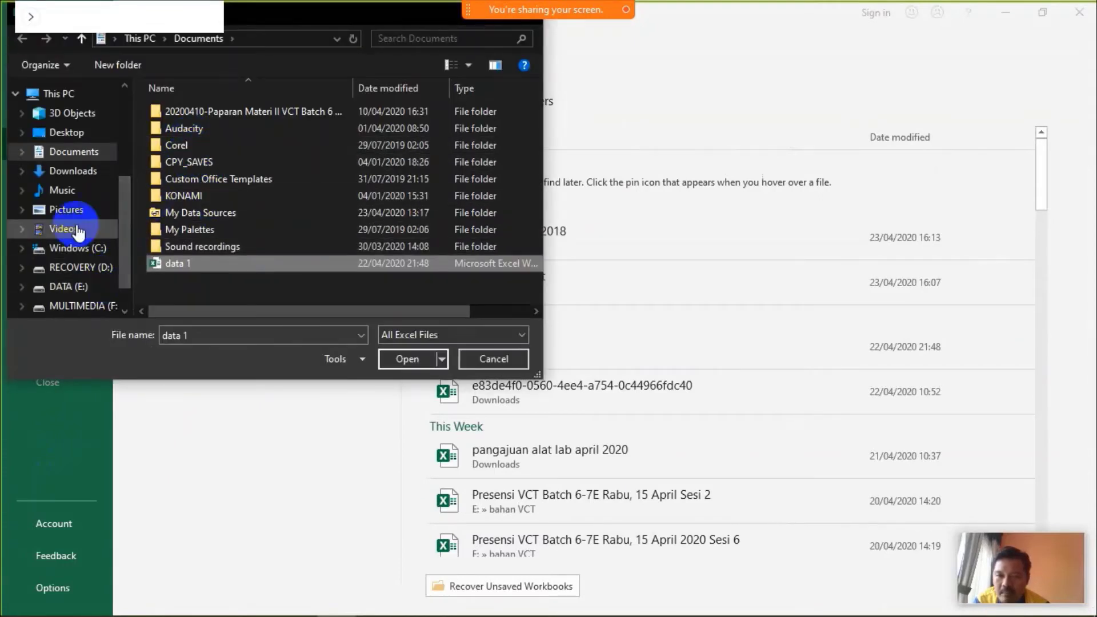
click(67, 130)
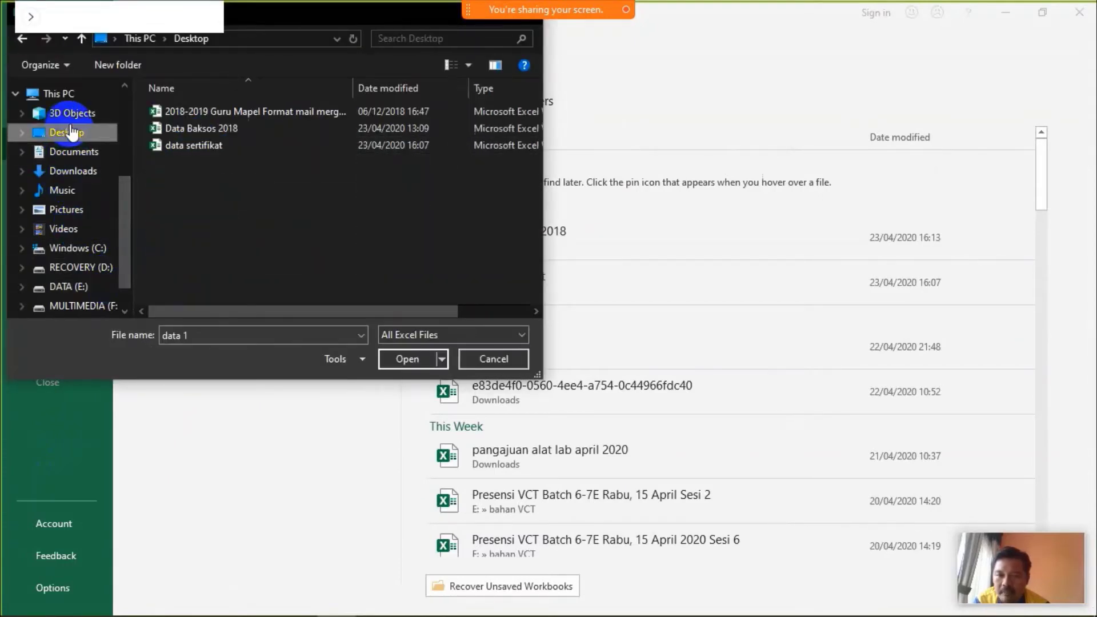
double_click(221, 114)
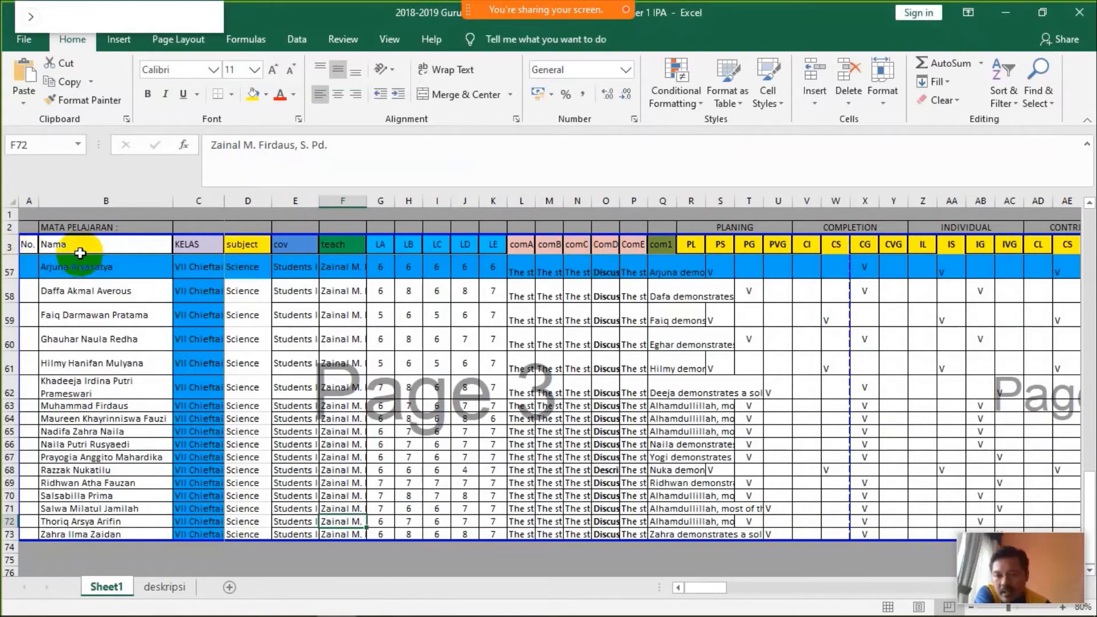
Step: Review the student rows starting from the Nama header B3 and first name B4
click(80, 249)
scroll(491, 451, up, 10)
scroll(503, 437, up, 7)
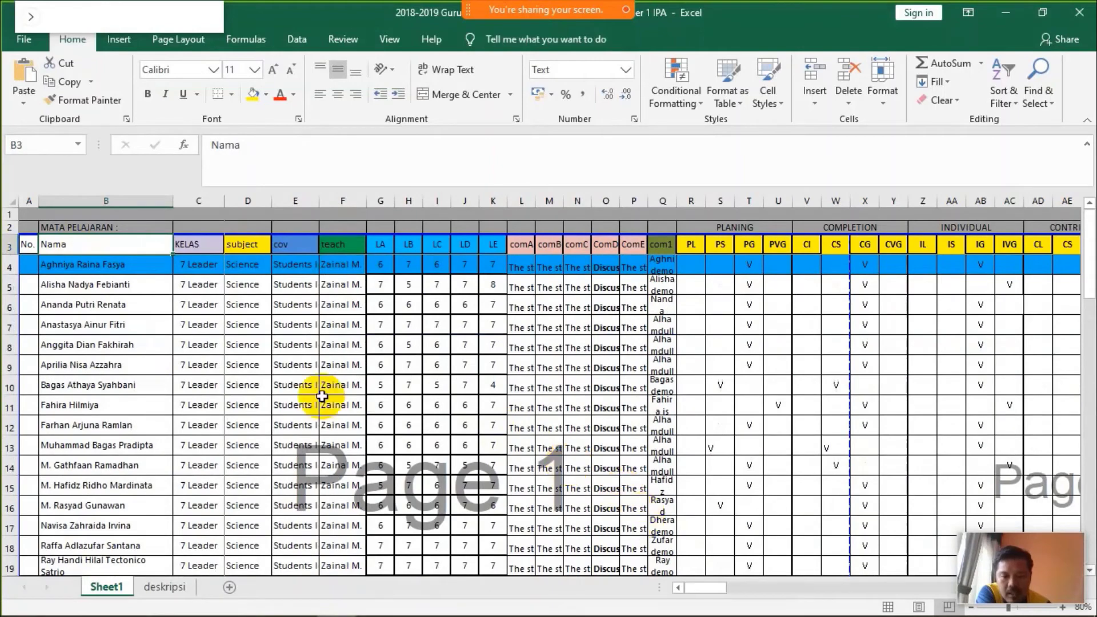
click(64, 270)
scroll(71, 283, down, 7)
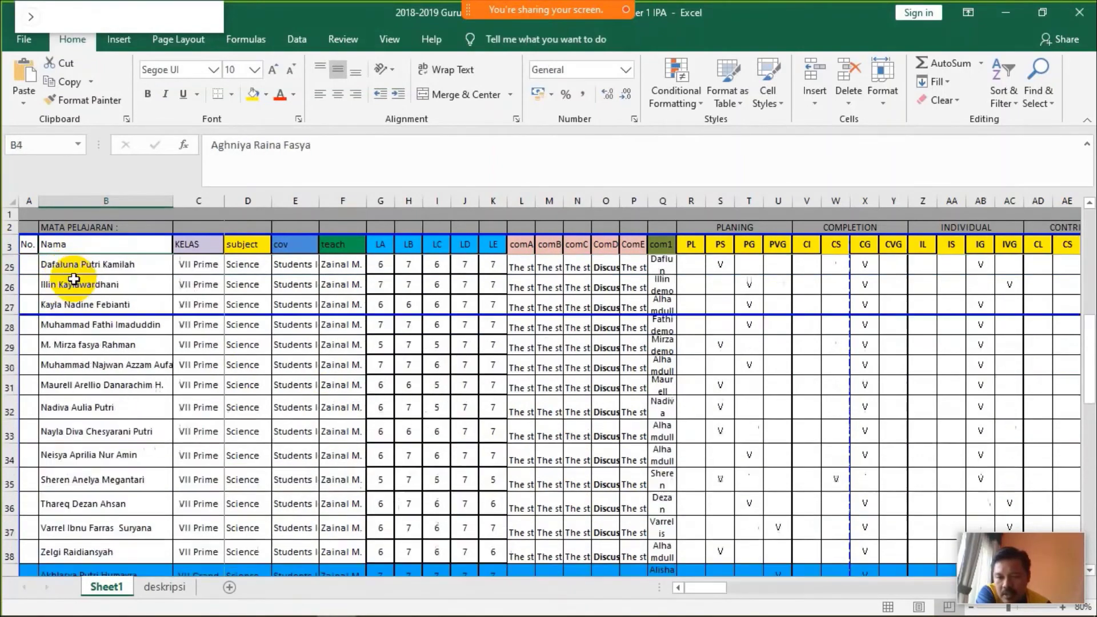
scroll(75, 286, down, 7)
scroll(79, 290, down, 6)
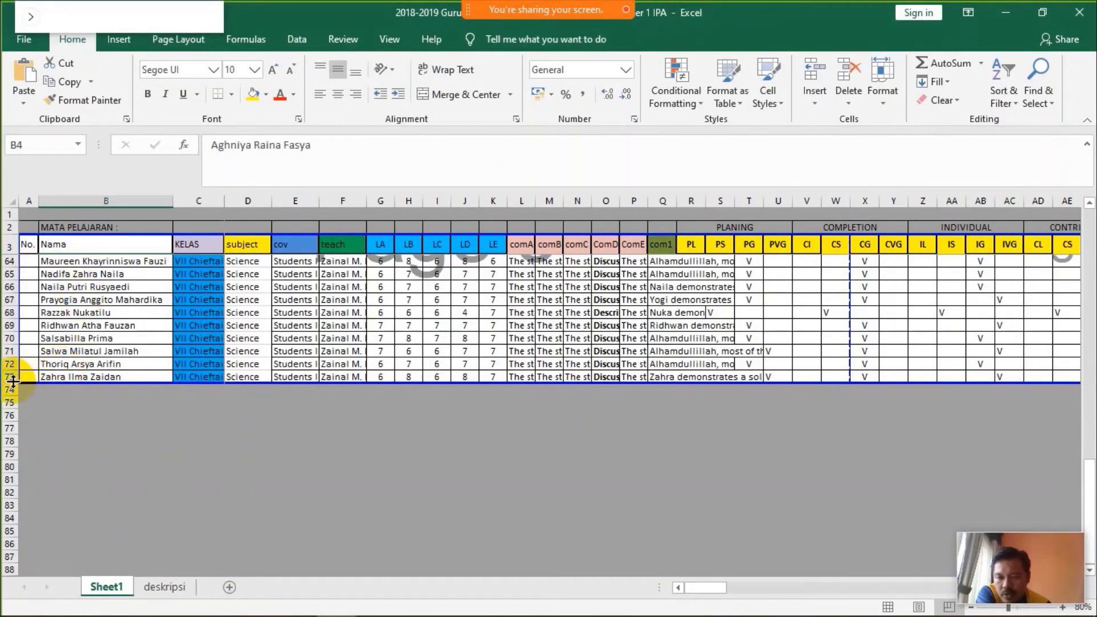
scroll(35, 366, up, 7)
scroll(44, 364, up, 7)
scroll(44, 365, up, 6)
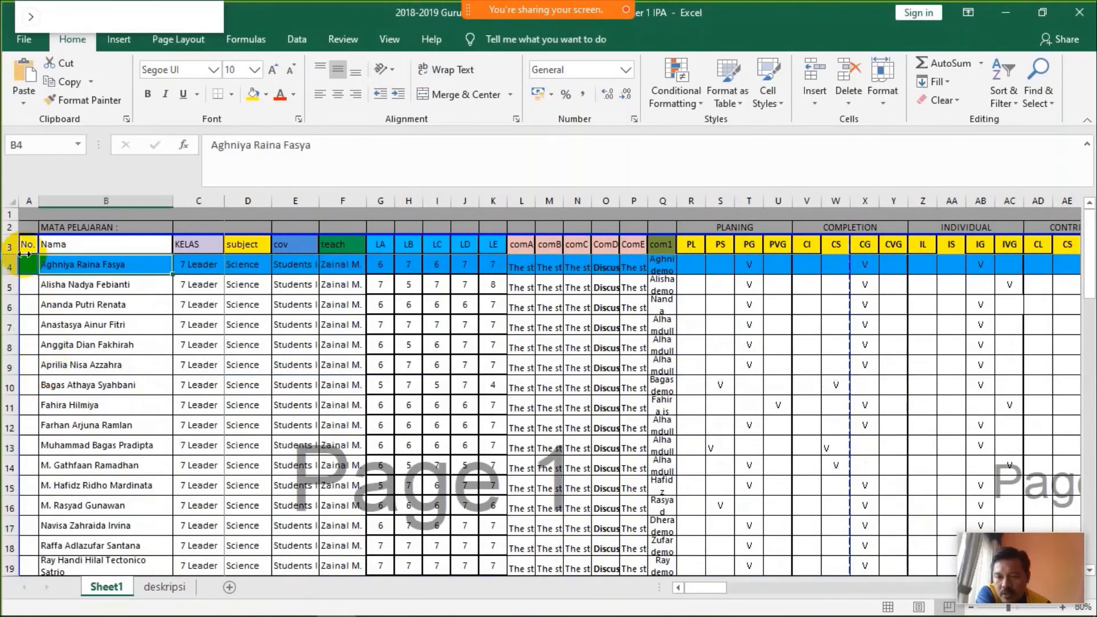
scroll(46, 417, down, 8)
scroll(34, 457, down, 8)
scroll(26, 457, down, 6)
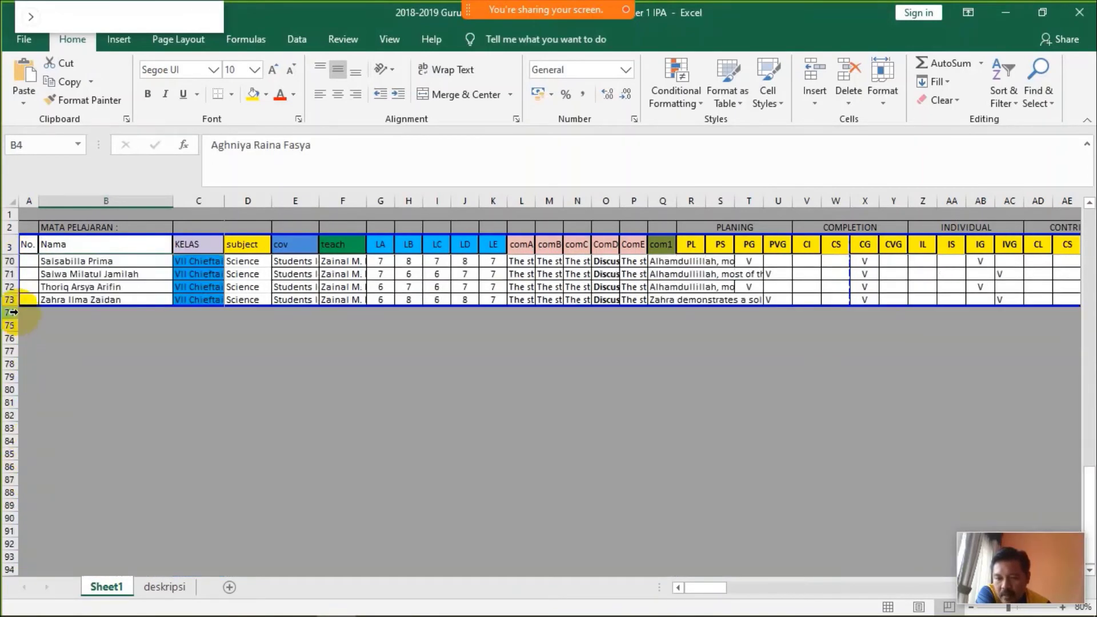
scroll(20, 443, up, 1)
scroll(273, 359, up, 10)
scroll(294, 371, up, 6)
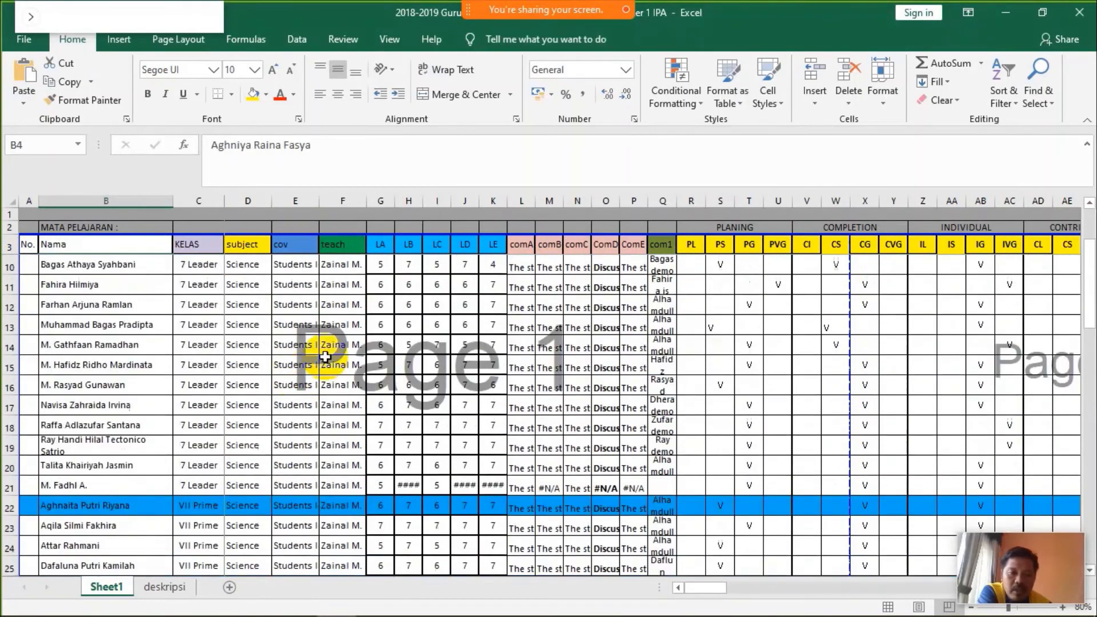
scroll(326, 348, up, 5)
Step: Check the Nama, KELAS, subject, cov, teach and LC header cells, then close Excel
click(70, 245)
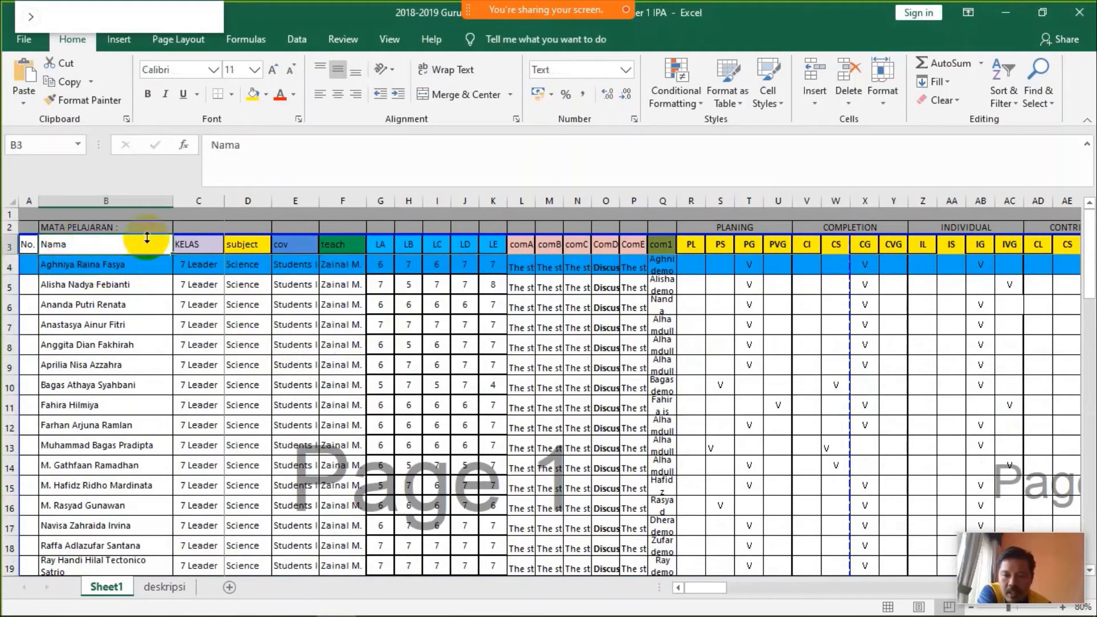
click(198, 245)
click(248, 245)
click(294, 244)
click(360, 245)
click(437, 245)
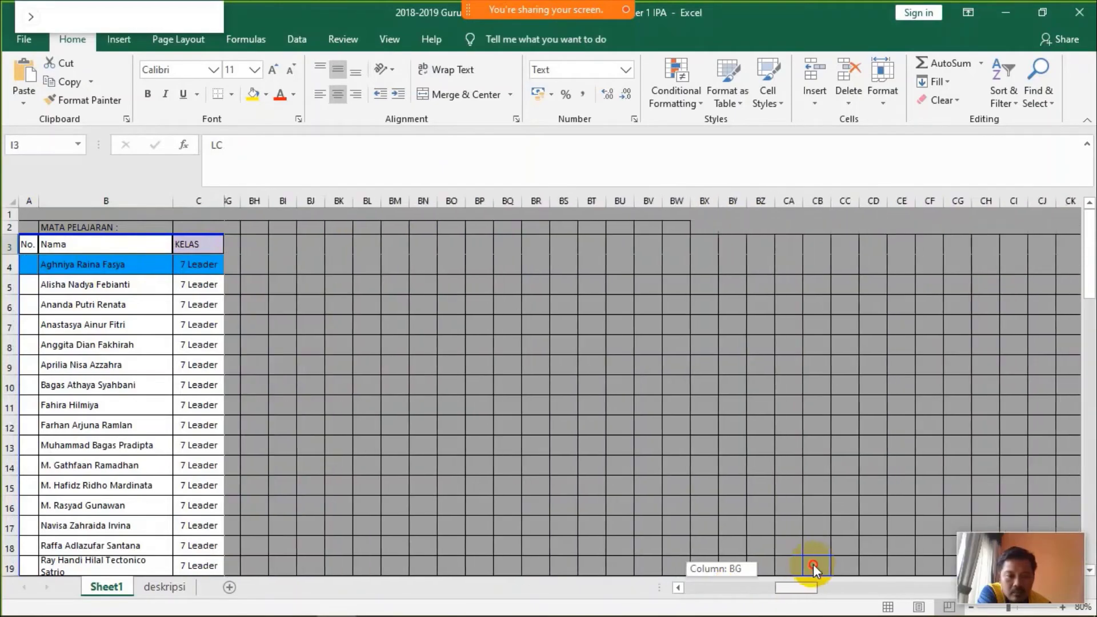
drag(739, 587, 752, 562)
click(1077, 13)
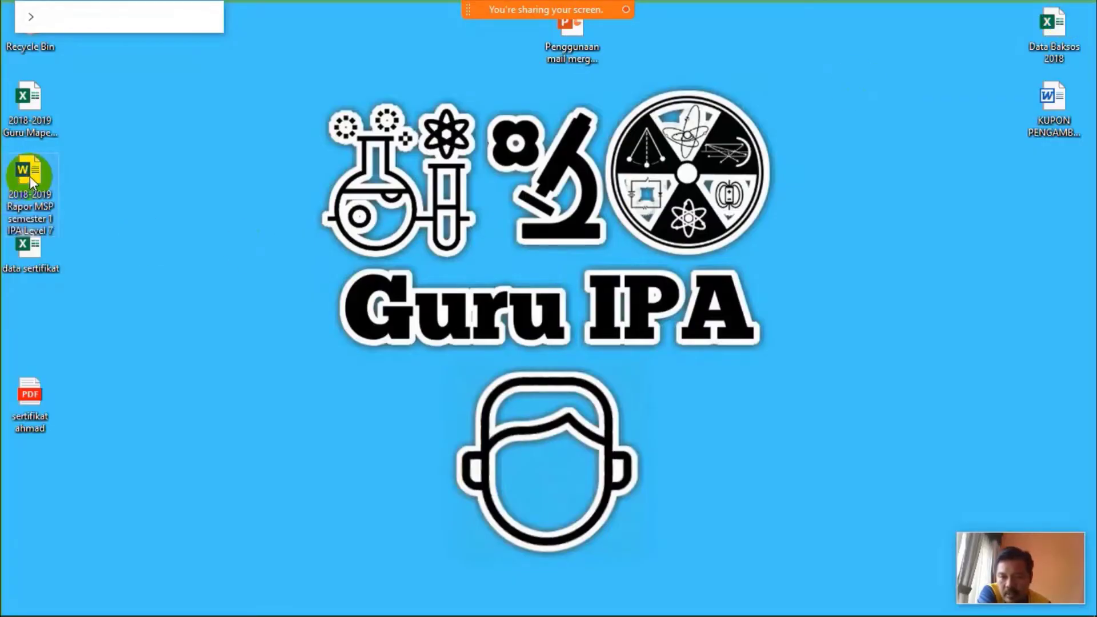
Step: Open Rapor MSP, decline the old SQL query, and choose the Desktop Guru Mapel workbook as data source
click(135, 178)
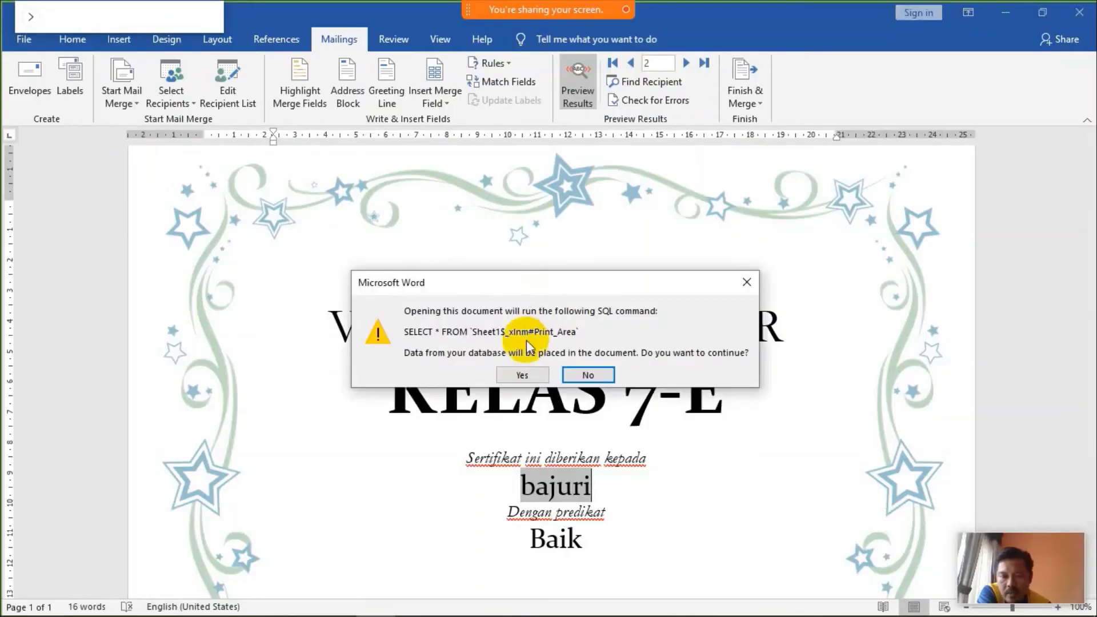
click(537, 376)
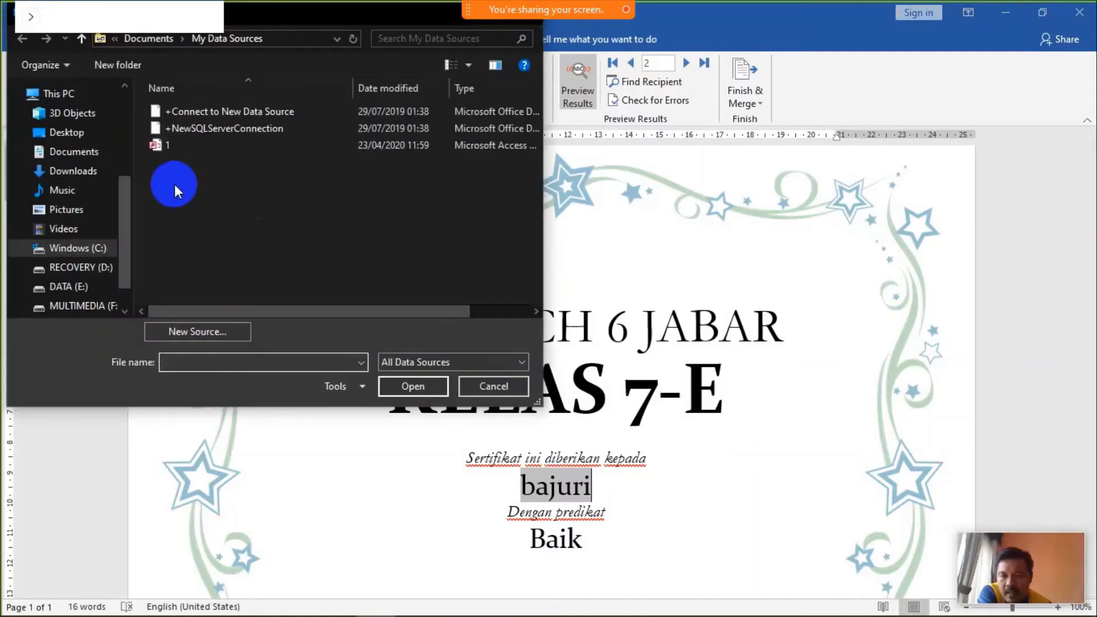
click(68, 137)
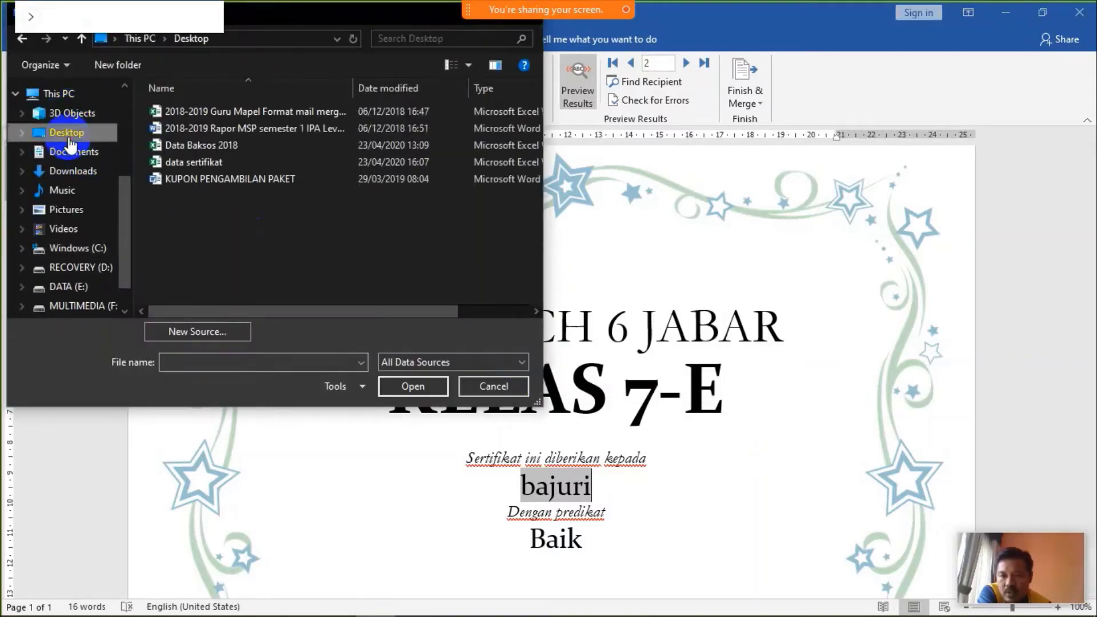
click(204, 116)
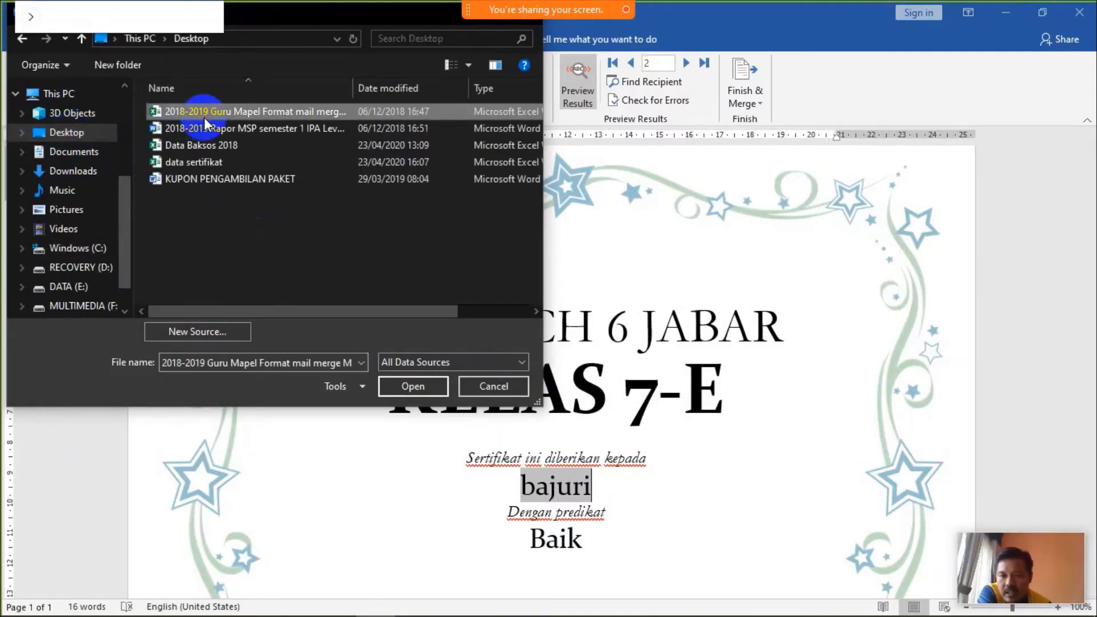
click(439, 386)
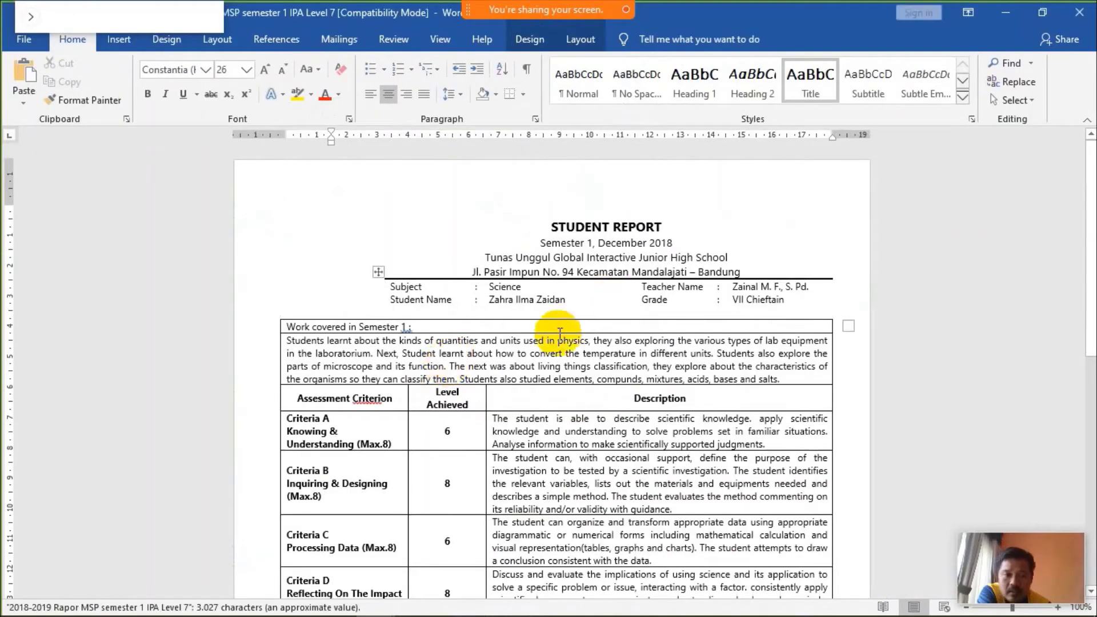
Step: Toggle Preview Results off to show the report's merge field codes
triple_click(551, 341)
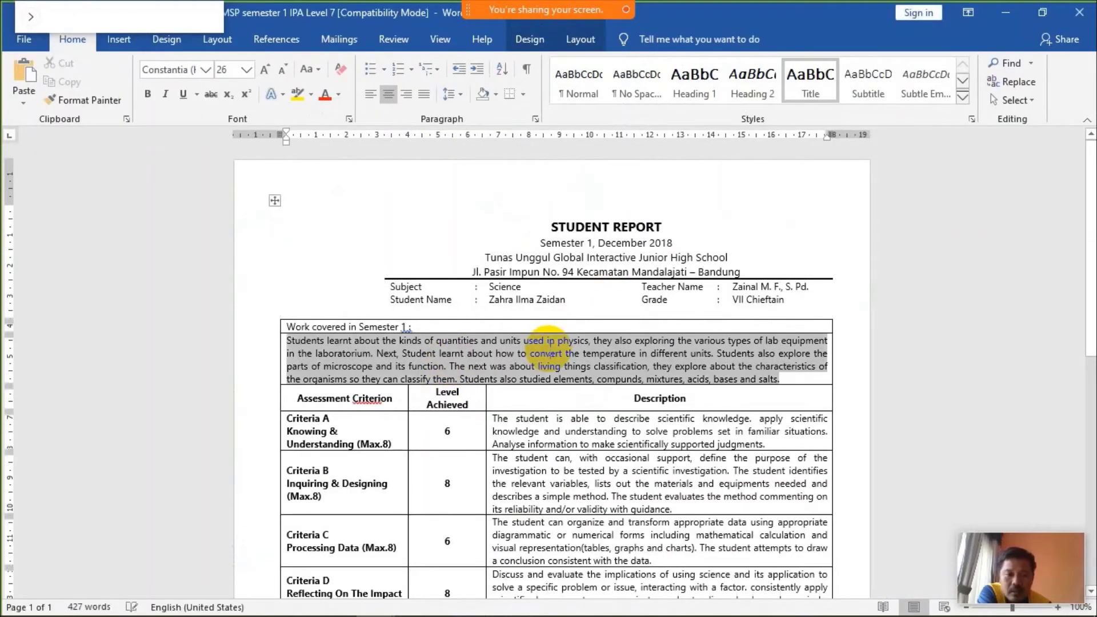
click(341, 41)
click(578, 80)
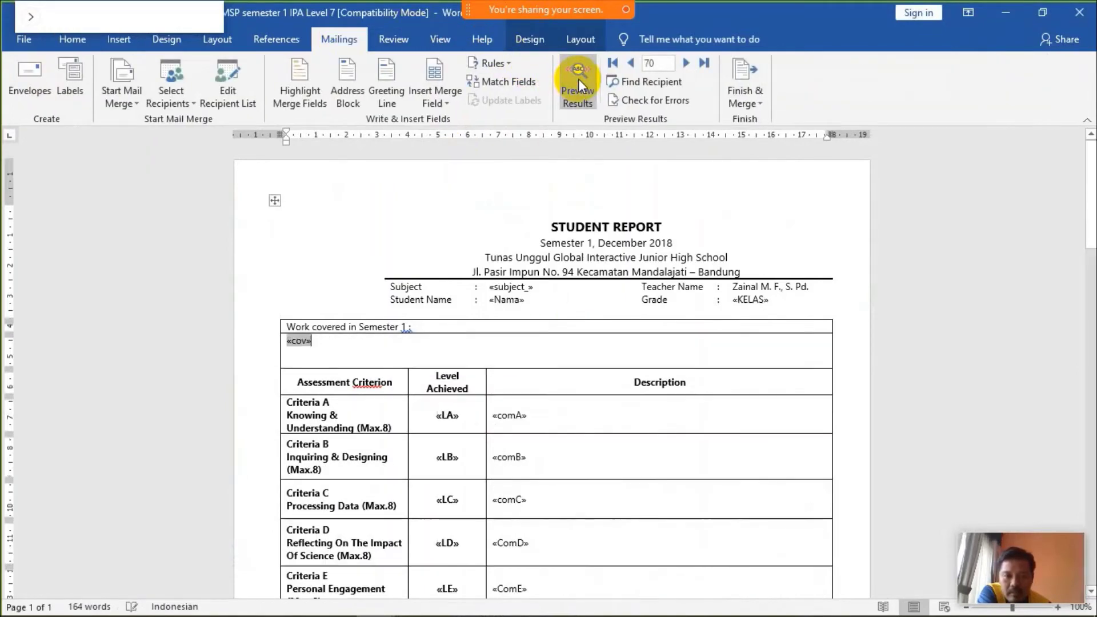
click(578, 80)
click(579, 80)
scroll(578, 254, down, 3)
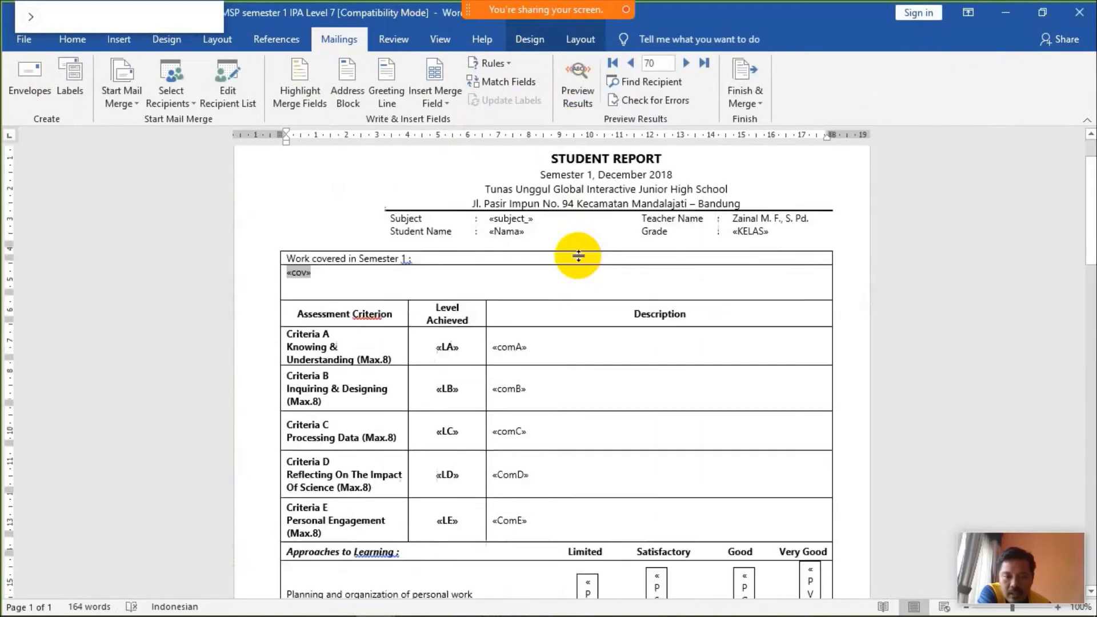
Step: Inspect the «subject_», «KELAS», «LA» and «LB» merge fields down to the Planning row
click(517, 213)
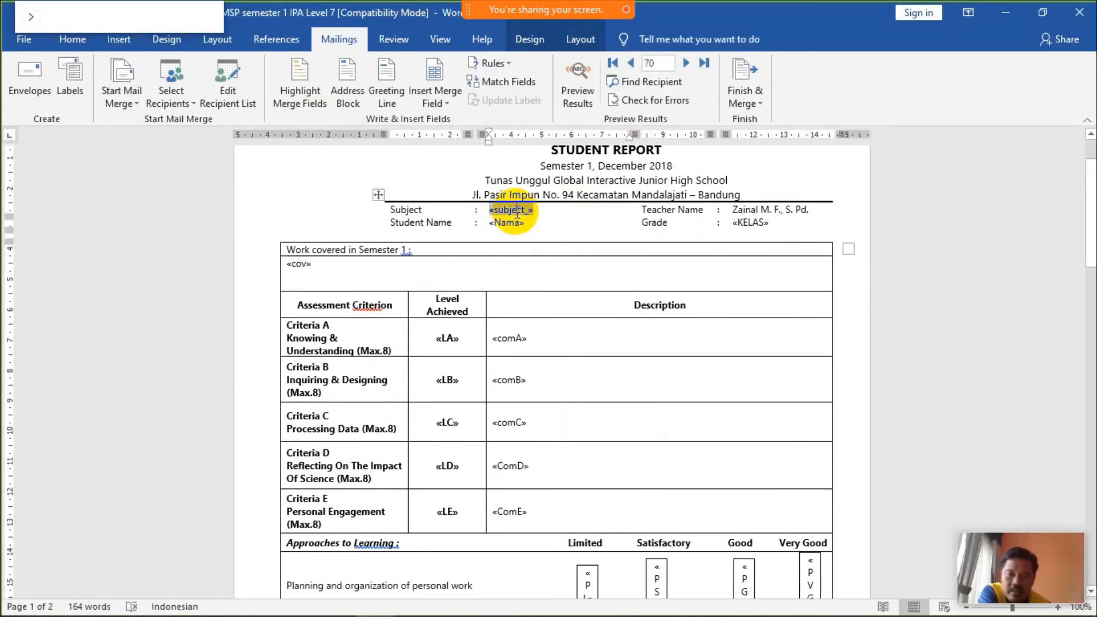
click(749, 222)
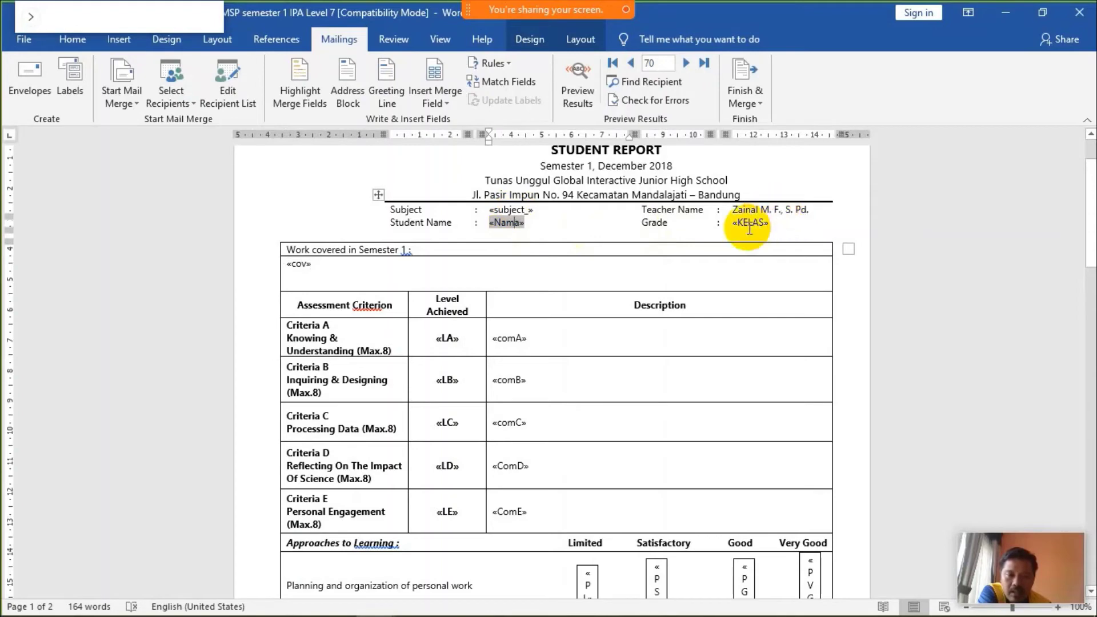
click(446, 341)
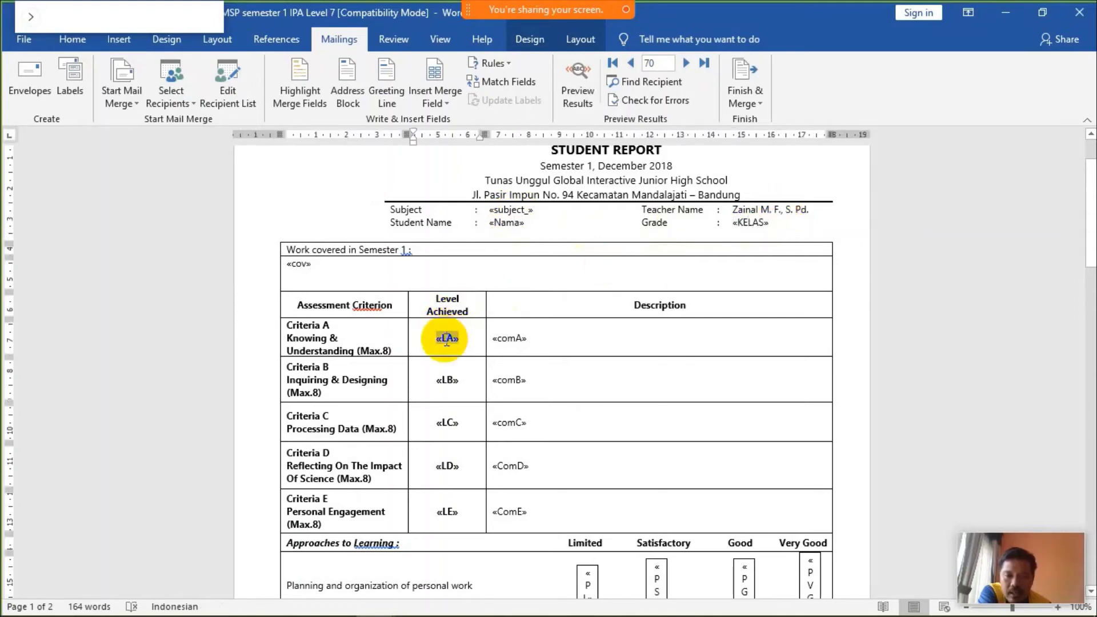
scroll(446, 341, down, 1)
double_click(446, 303)
click(446, 302)
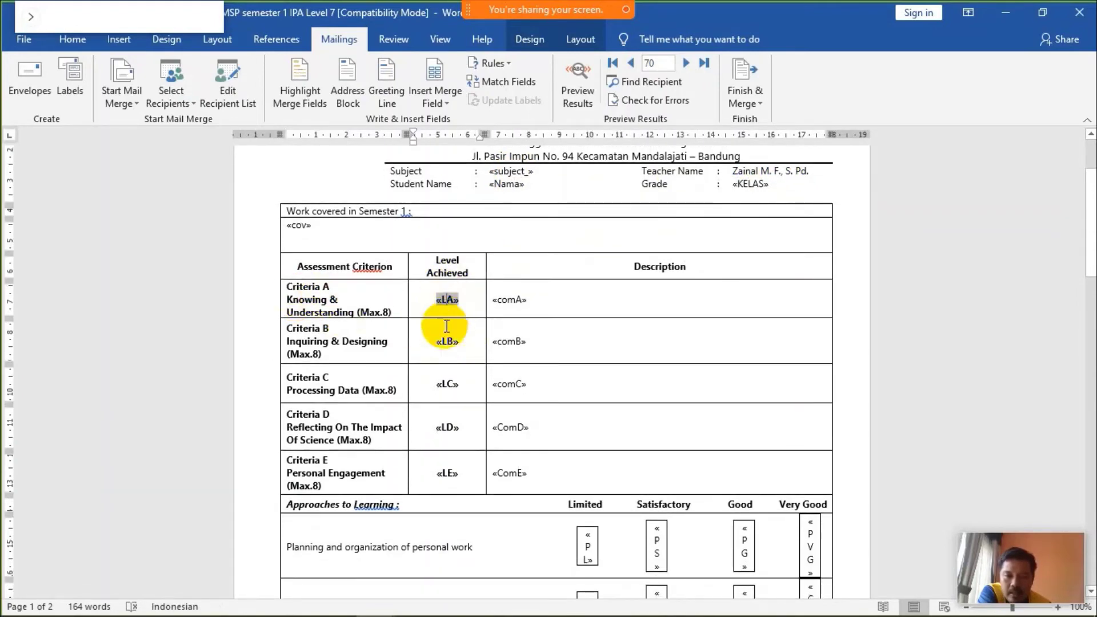
click(446, 343)
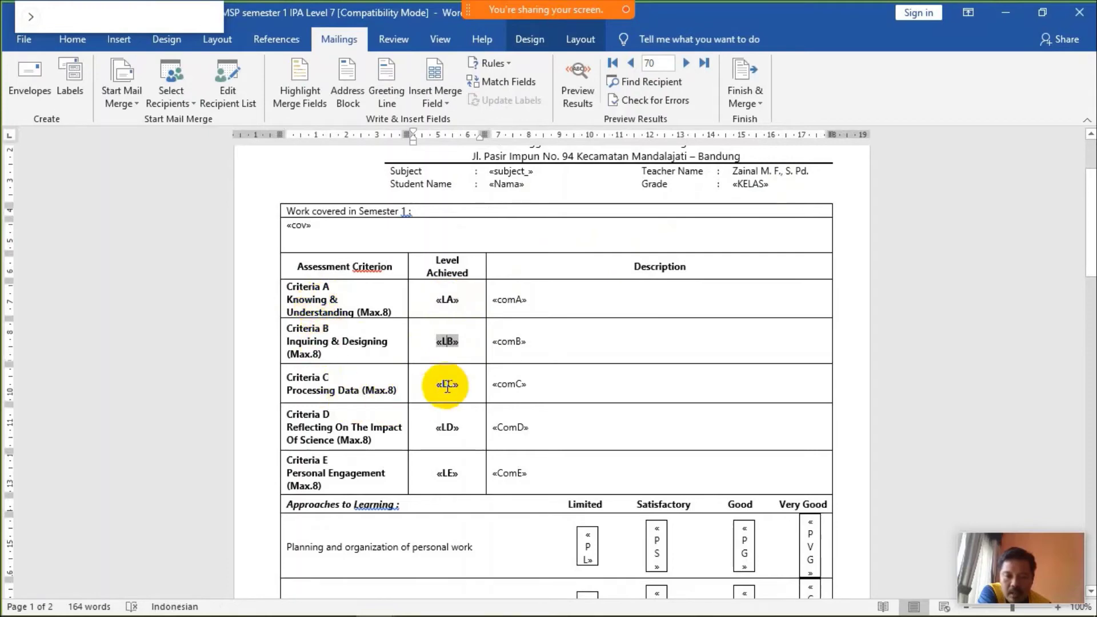
scroll(550, 367, down, 1)
scroll(457, 384, down, 1)
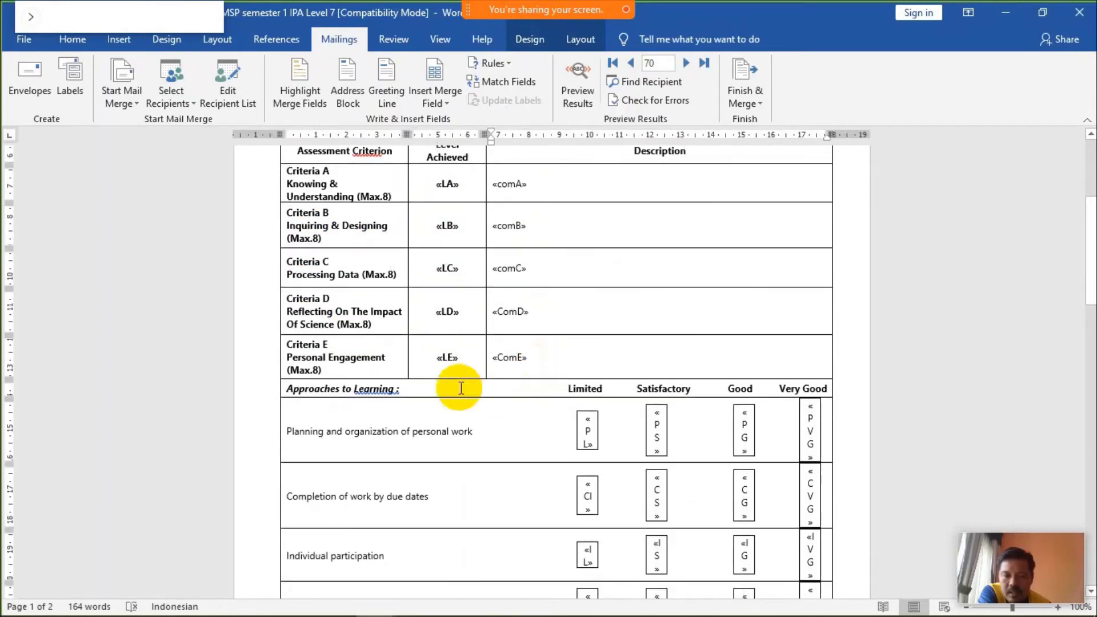
scroll(361, 420, down, 1)
scroll(360, 420, down, 1)
scroll(420, 362, down, 1)
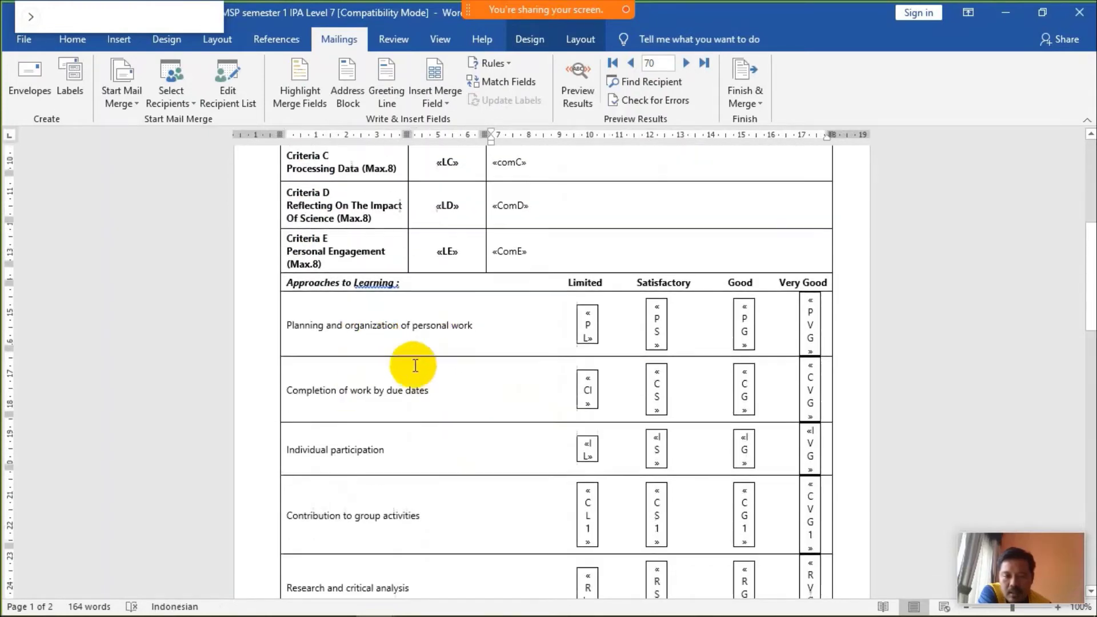
scroll(456, 317, down, 1)
click(398, 277)
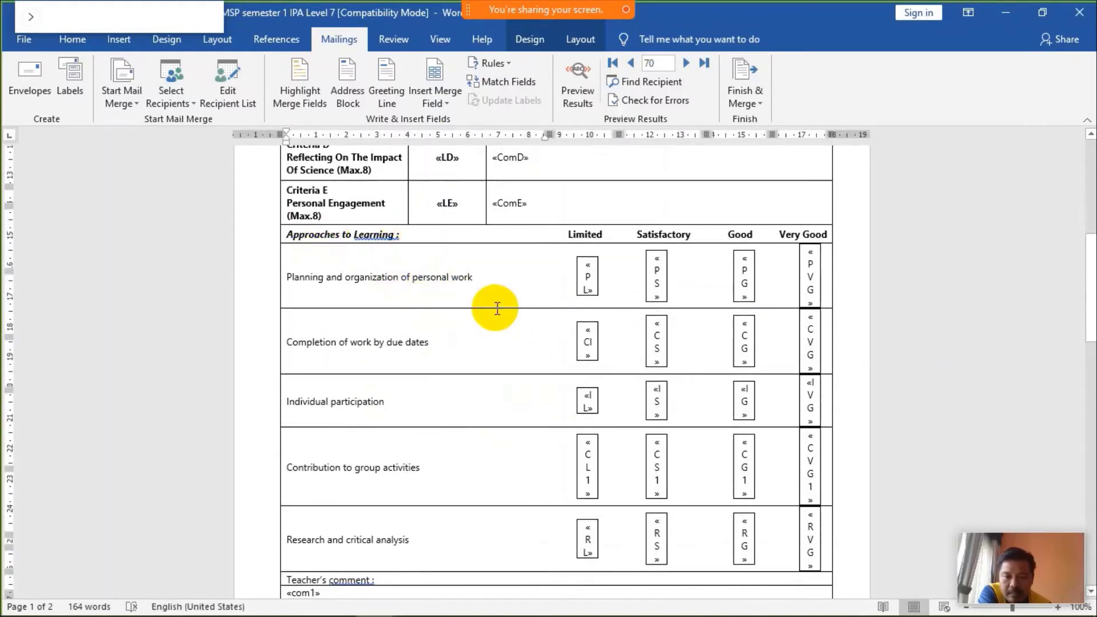
Step: Cancel the Select Data Source dialog and return to the Mailings commands
scroll(491, 306, down, 3)
scroll(543, 205, up, 2)
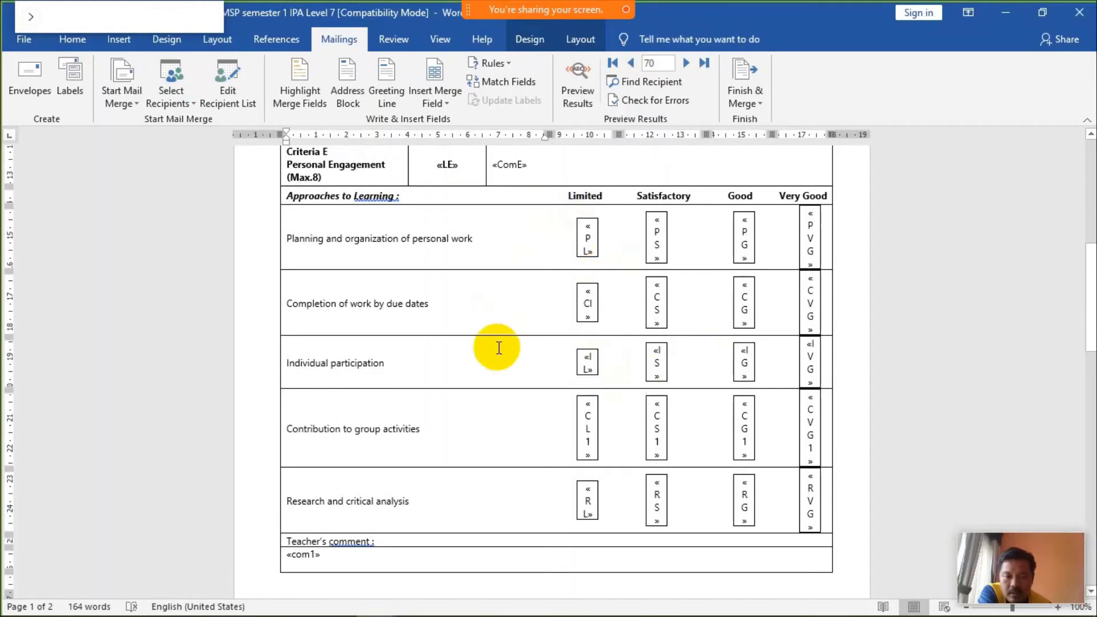
scroll(495, 345, down, 5)
scroll(334, 368, down, 2)
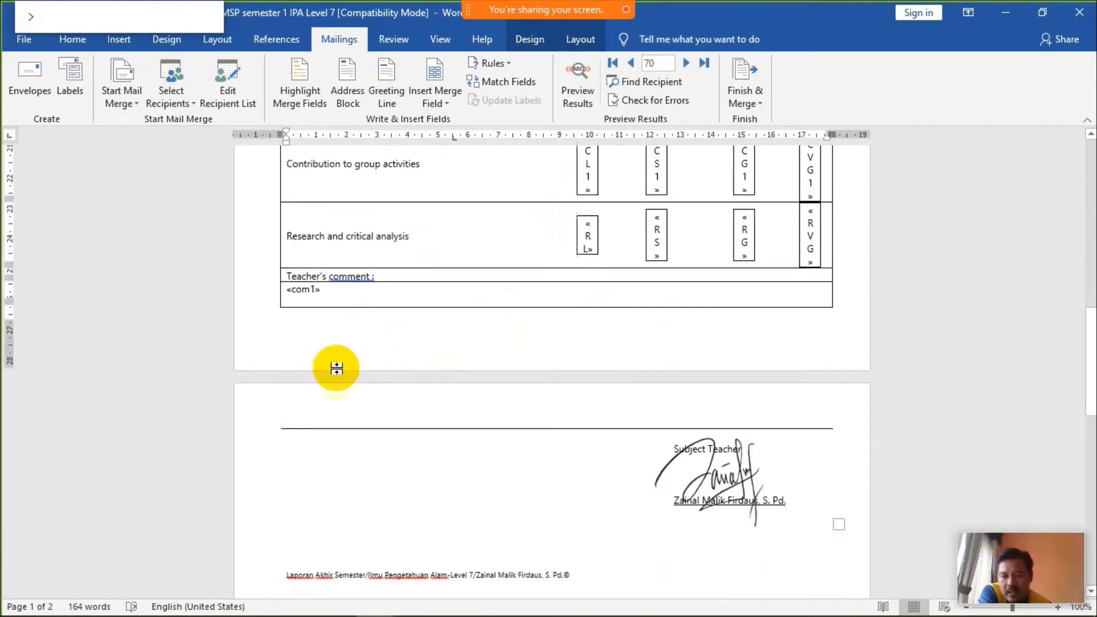
scroll(336, 367, up, 4)
scroll(336, 367, down, 4)
scroll(337, 368, up, 7)
scroll(339, 368, up, 3)
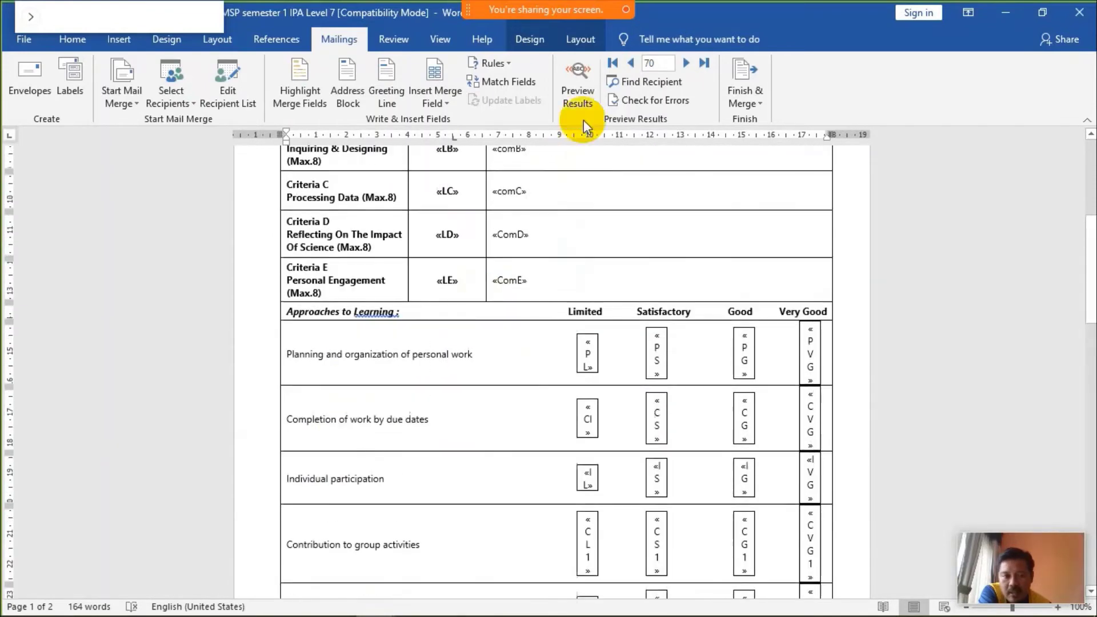
scroll(581, 88, up, 1)
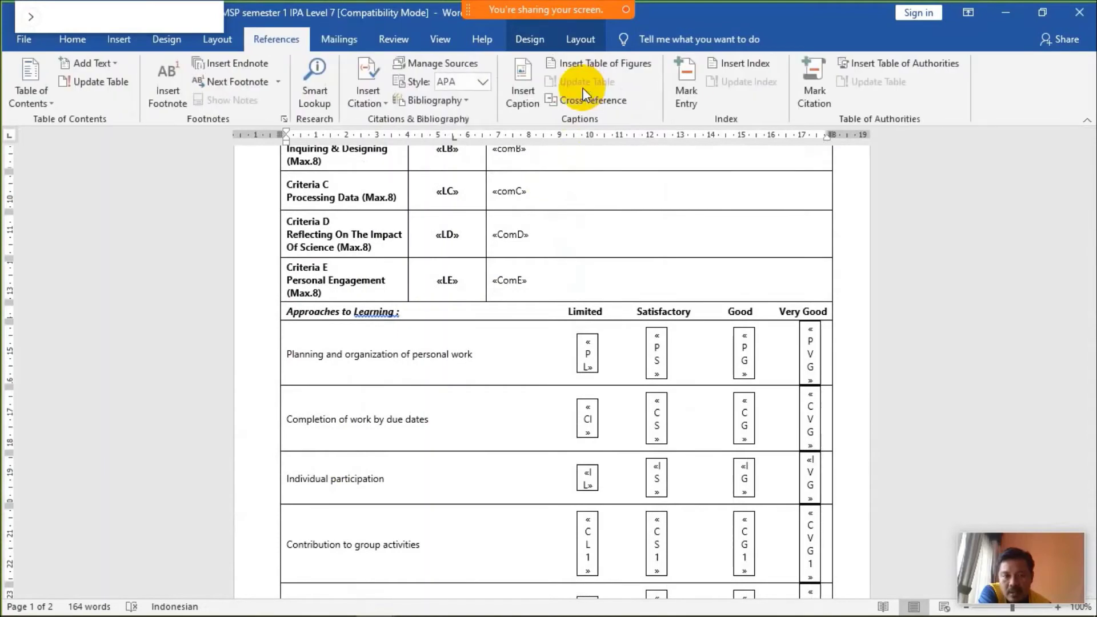
scroll(581, 88, up, 2)
scroll(577, 188, up, 1)
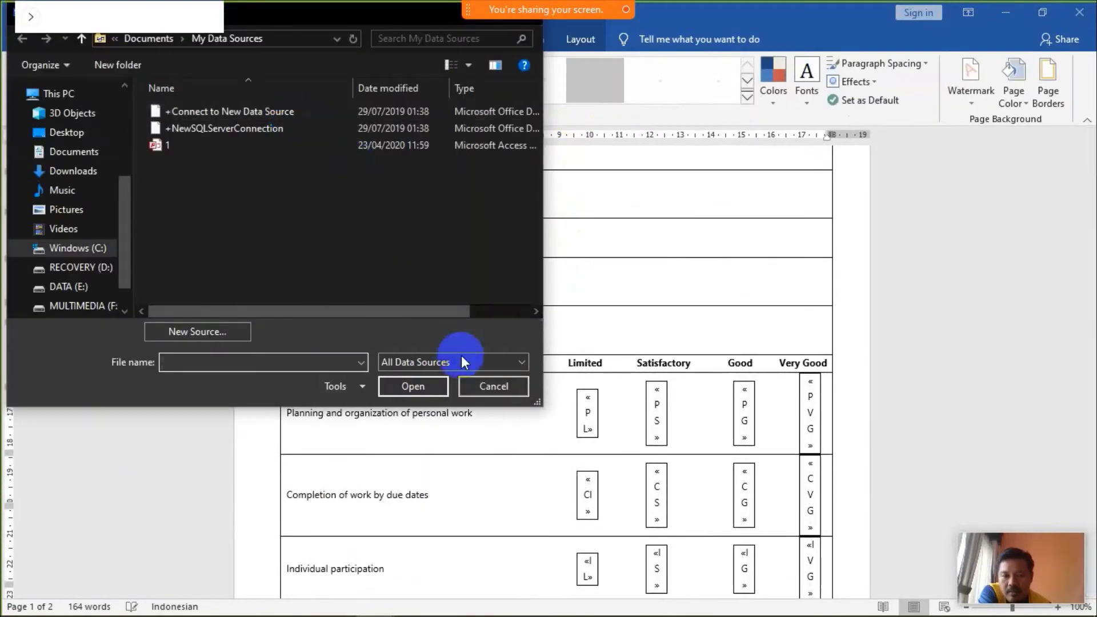
click(486, 386)
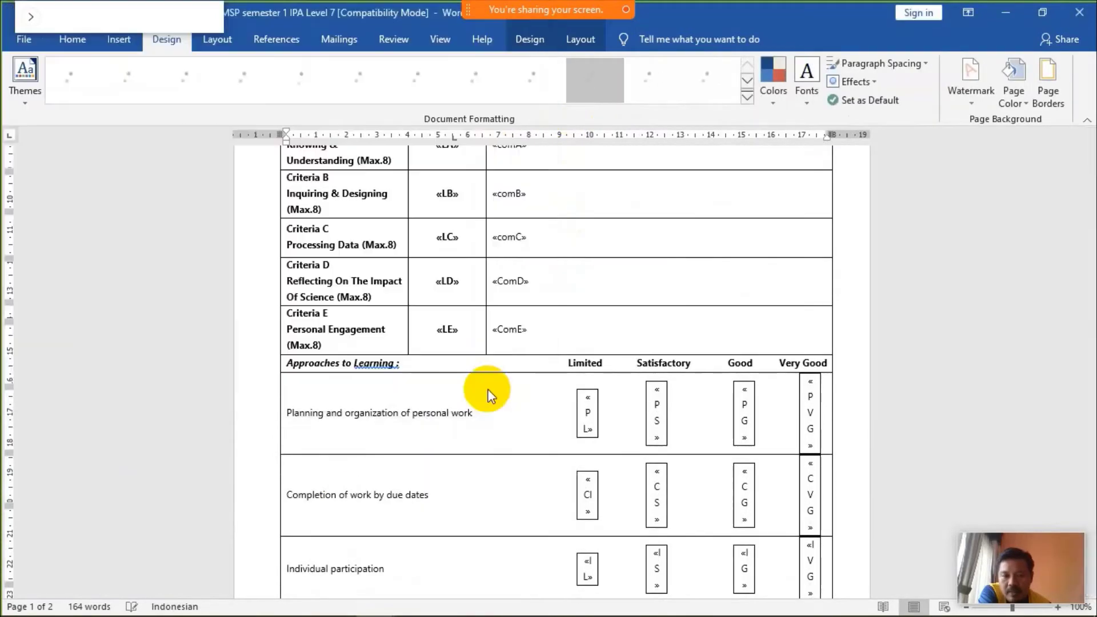
click(330, 42)
Step: Show the report's record data instead of field codes and look over the page
click(576, 73)
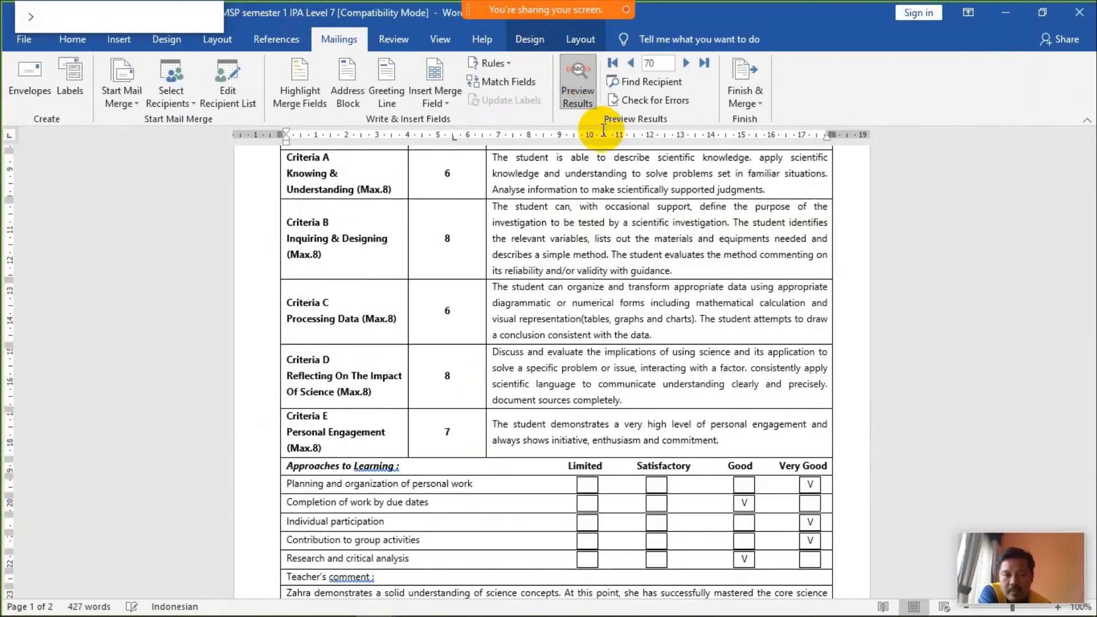
scroll(646, 285, up, 2)
scroll(651, 292, up, 3)
scroll(652, 294, down, 10)
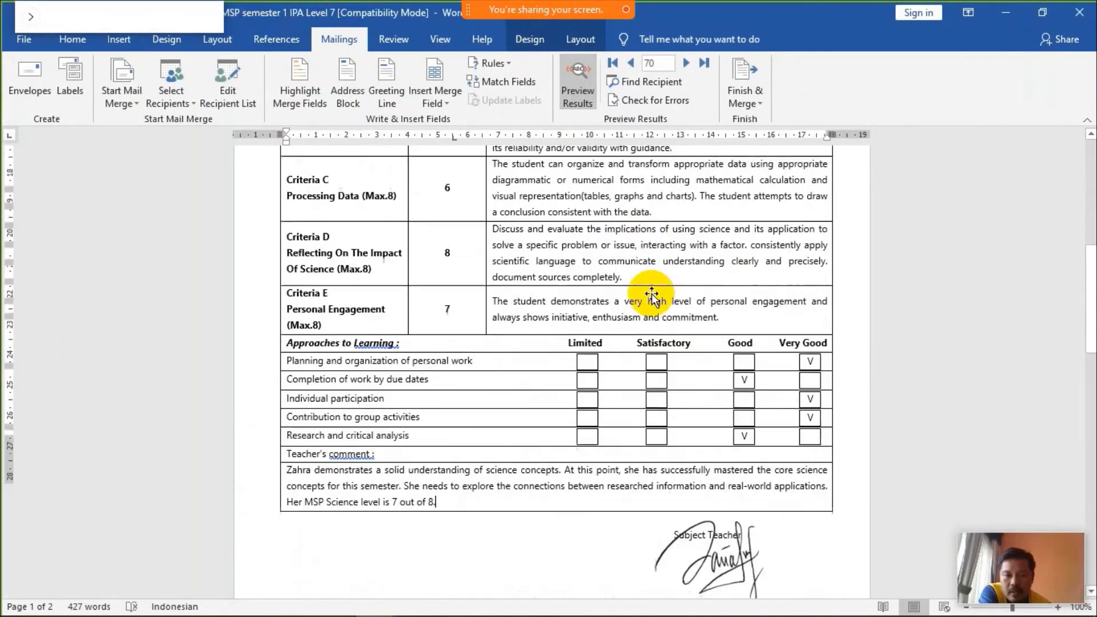
scroll(651, 294, down, 2)
scroll(651, 294, up, 6)
scroll(649, 295, down, 3)
scroll(650, 295, down, 5)
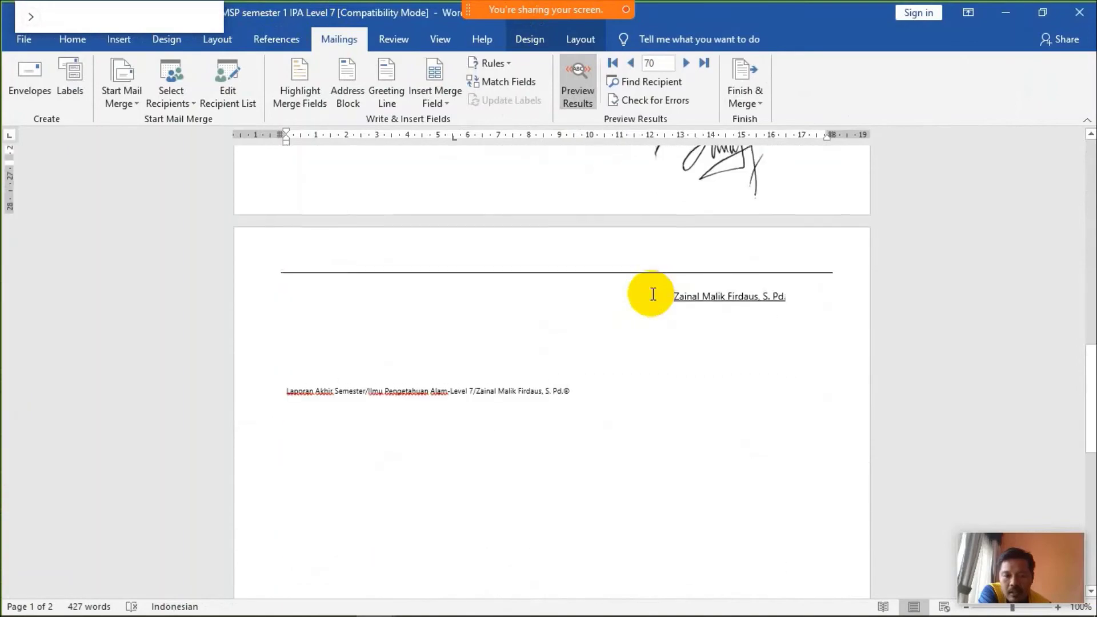
scroll(651, 291, up, 7)
scroll(651, 289, up, 4)
scroll(657, 239, up, 3)
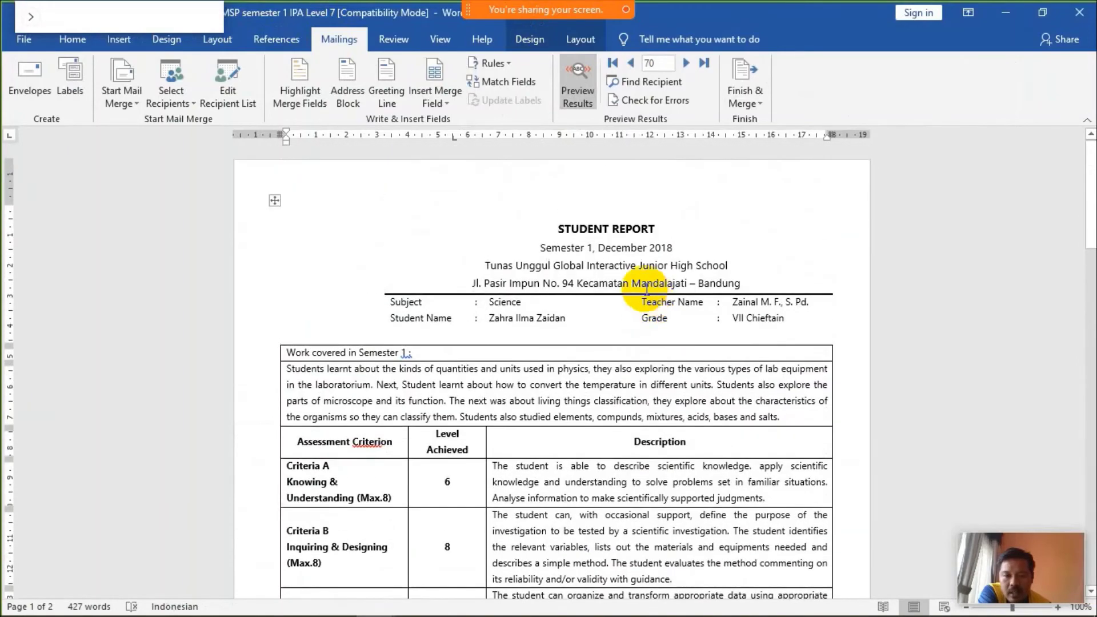
scroll(474, 311, down, 6)
scroll(486, 400, down, 8)
scroll(491, 486, down, 3)
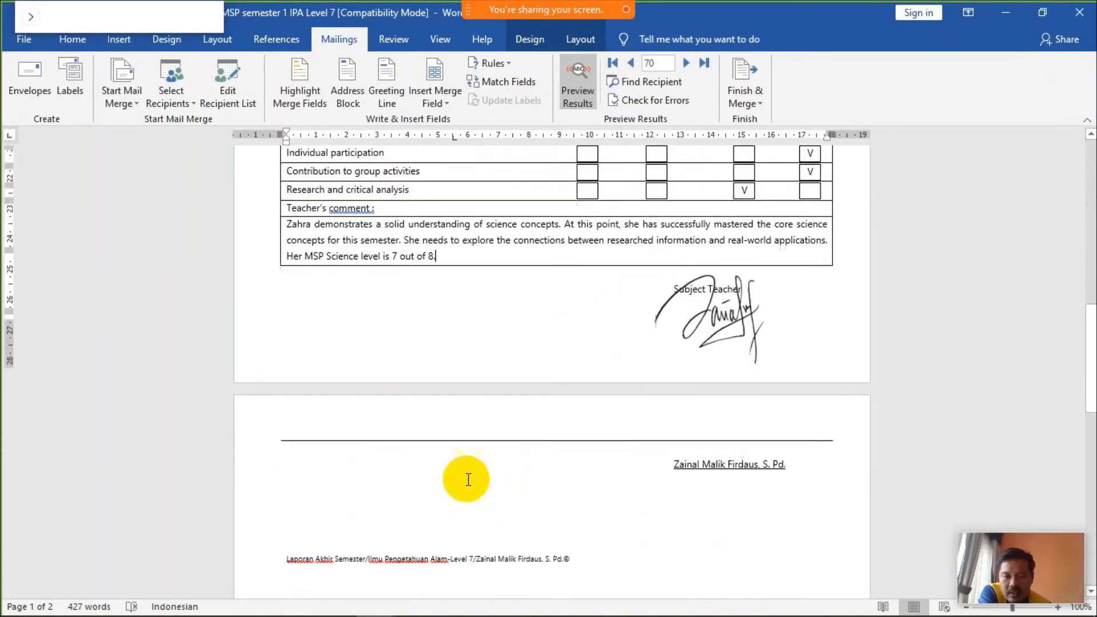
scroll(457, 468, up, 4)
scroll(460, 417, up, 5)
scroll(465, 368, up, 4)
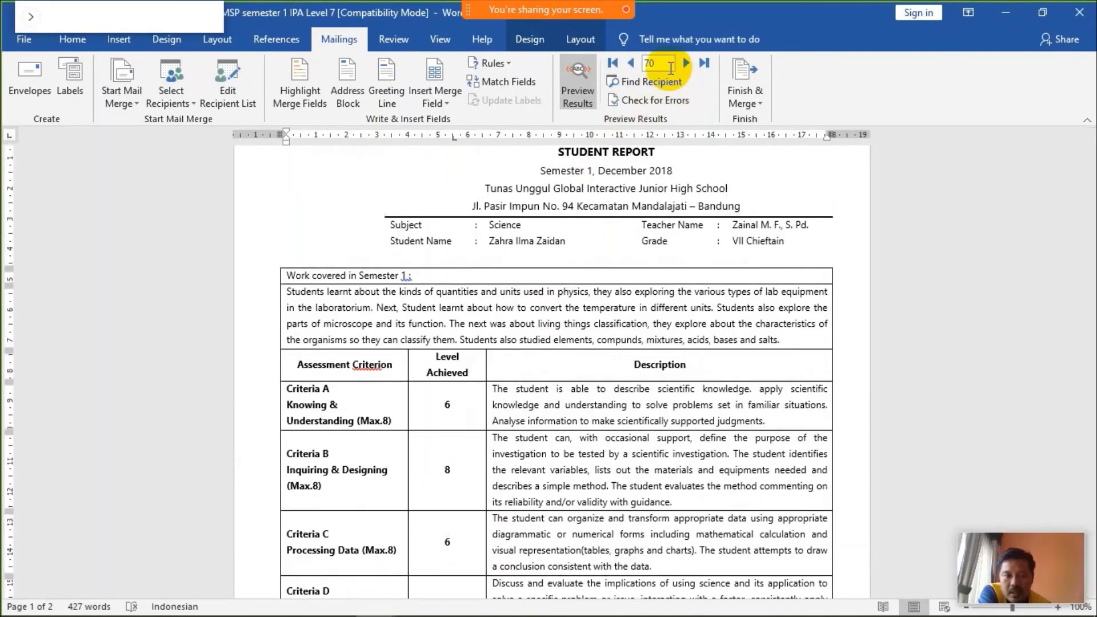
Step: Step back through records 69, 68, 67 and 65, then move forward again
click(631, 63)
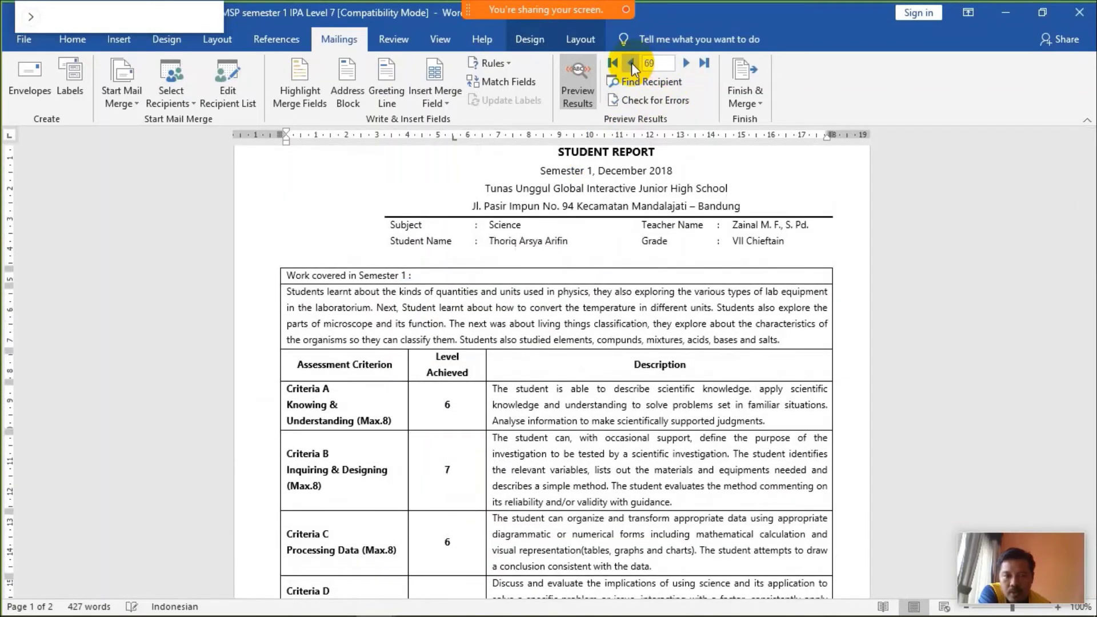
click(631, 63)
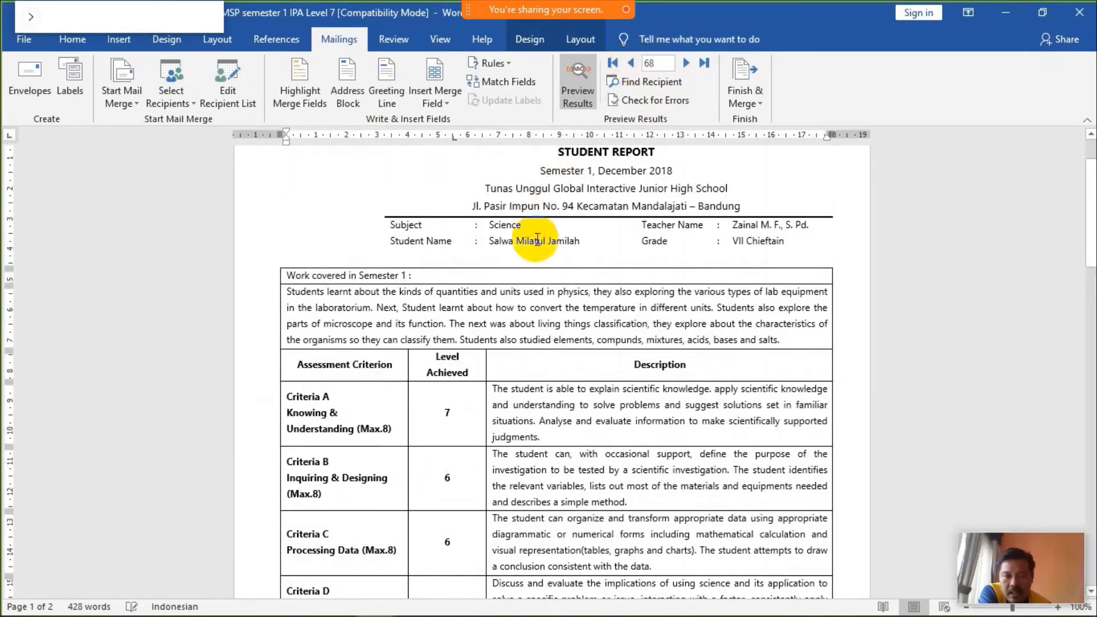
click(536, 240)
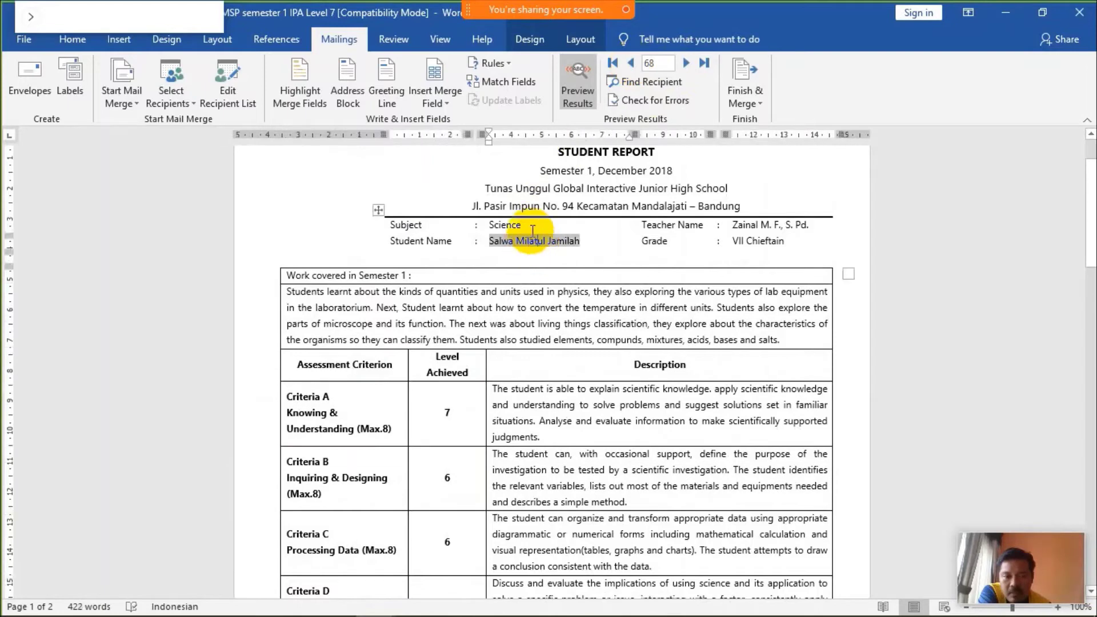
click(633, 63)
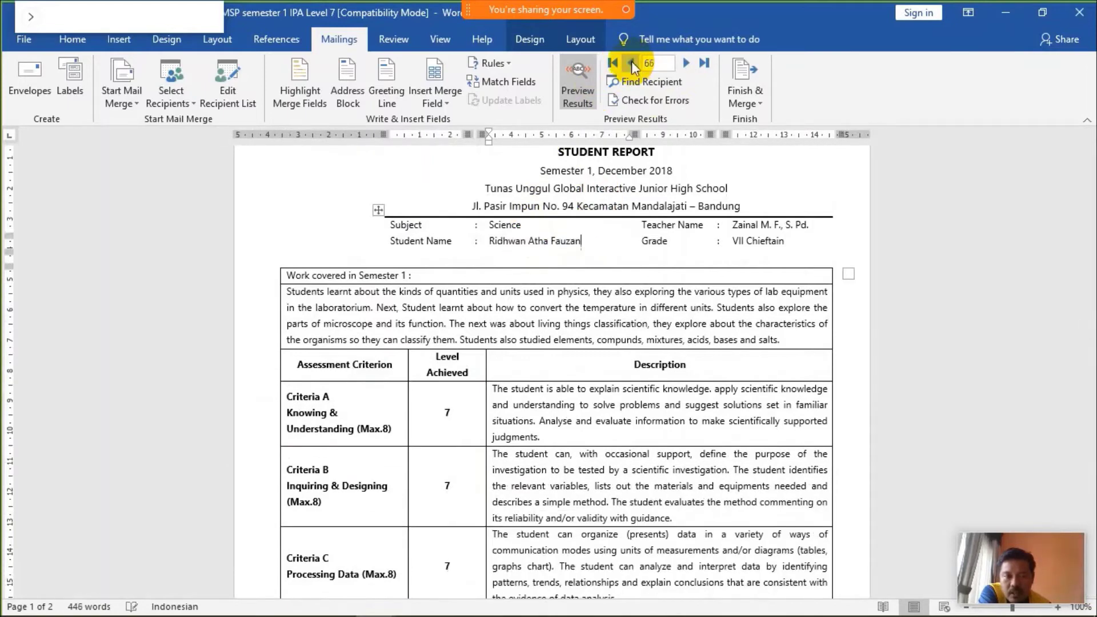
click(632, 63)
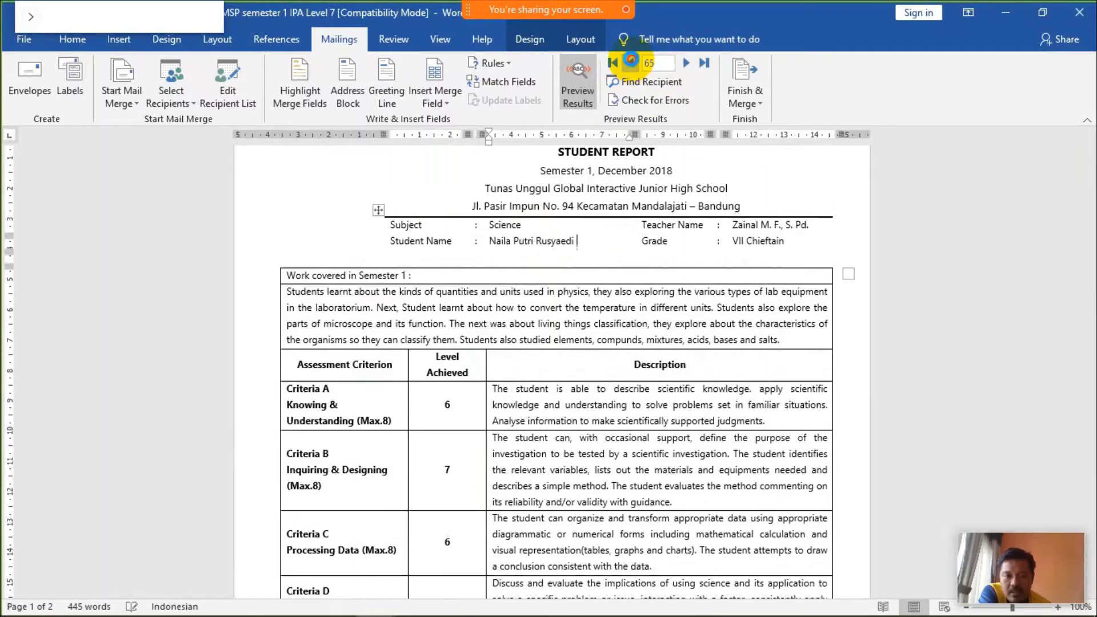
click(631, 63)
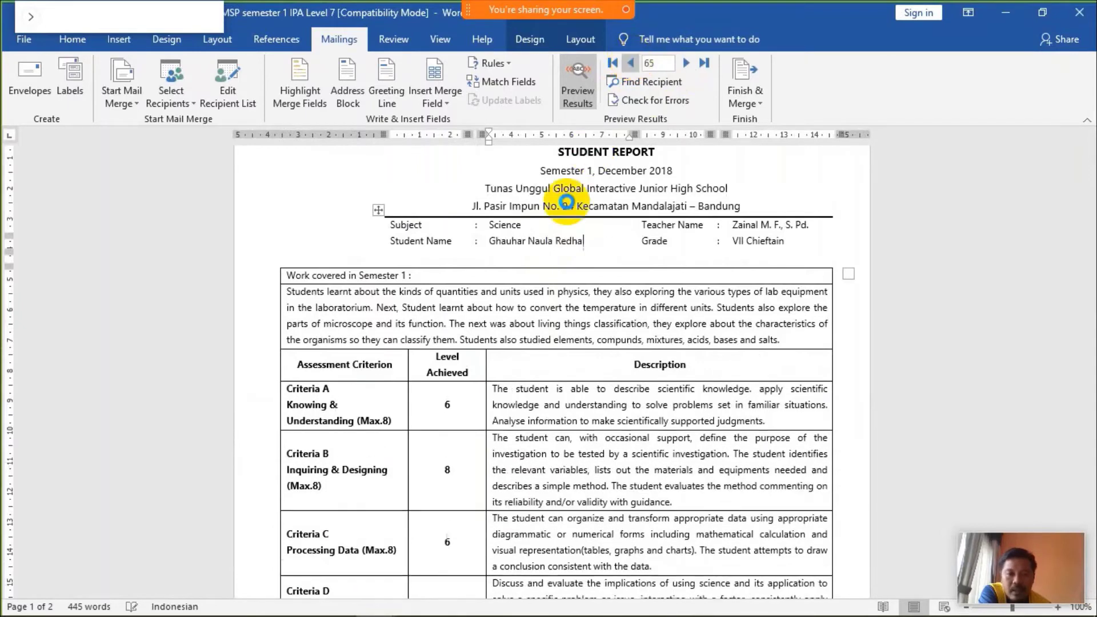
click(686, 63)
click(686, 63)
click(688, 62)
click(688, 61)
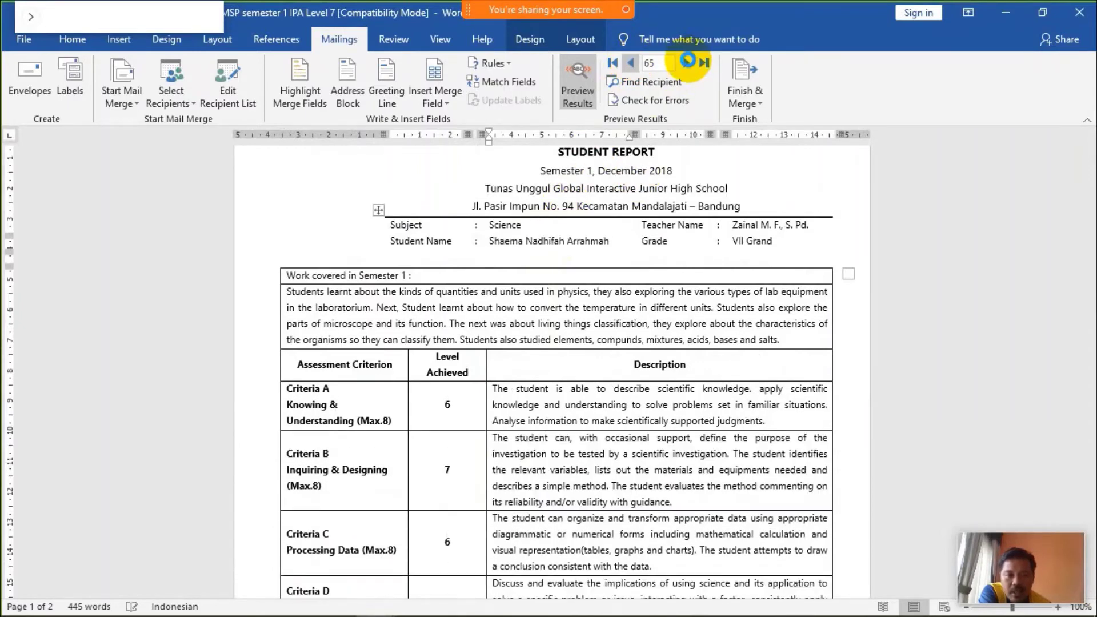
click(688, 61)
Step: Advance the preview to record 55 and close the student report document
scroll(728, 342, down, 5)
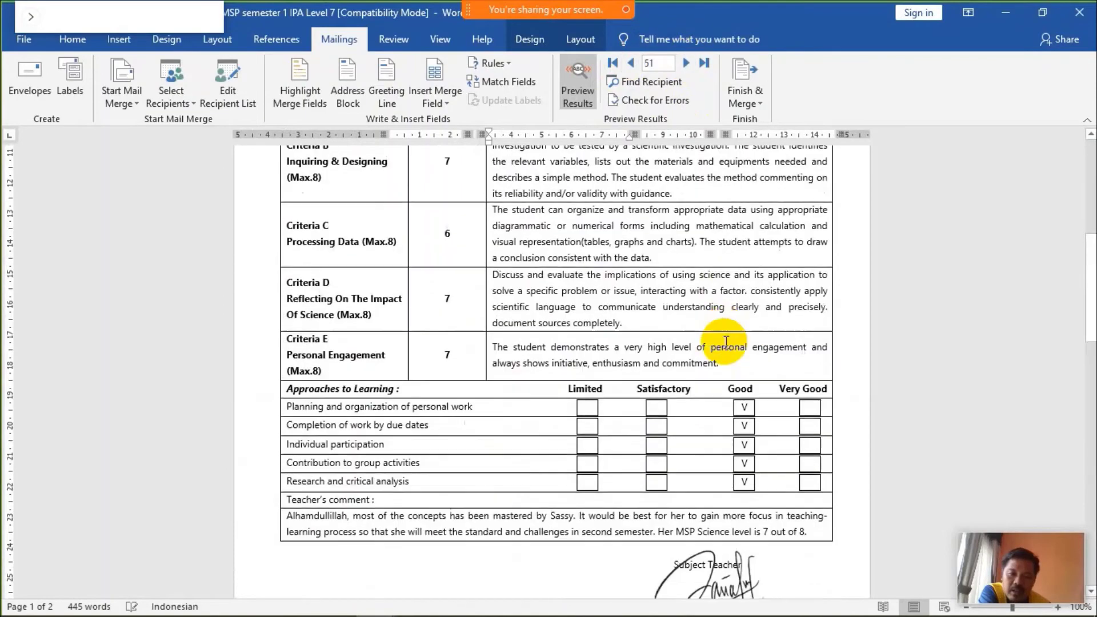
scroll(726, 288, up, 2)
scroll(726, 274, up, 3)
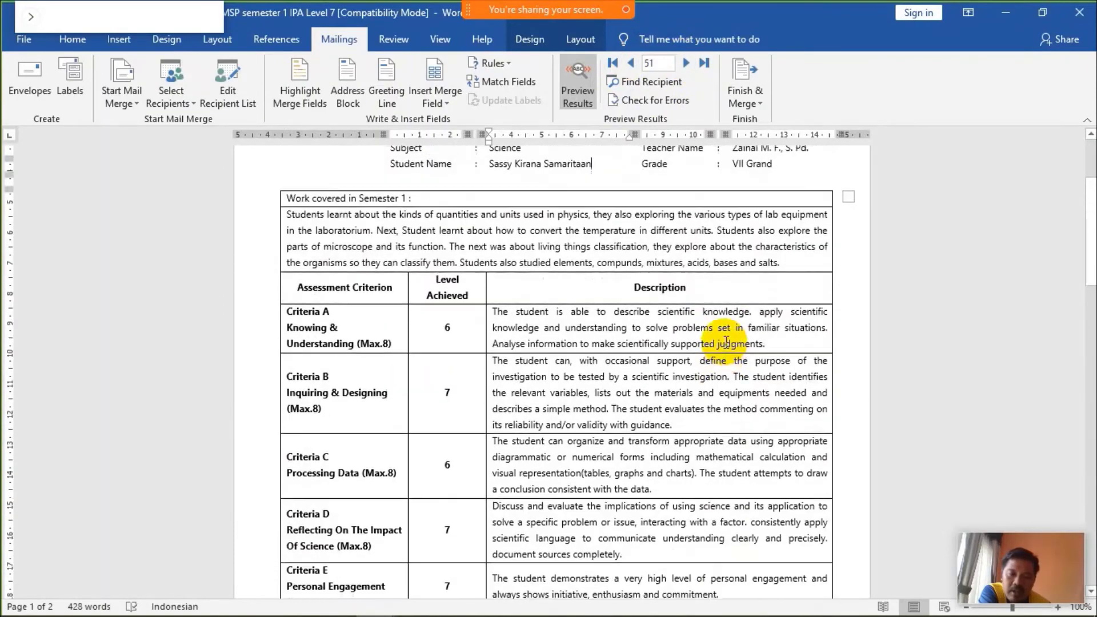
scroll(724, 340, down, 8)
scroll(724, 342, up, 4)
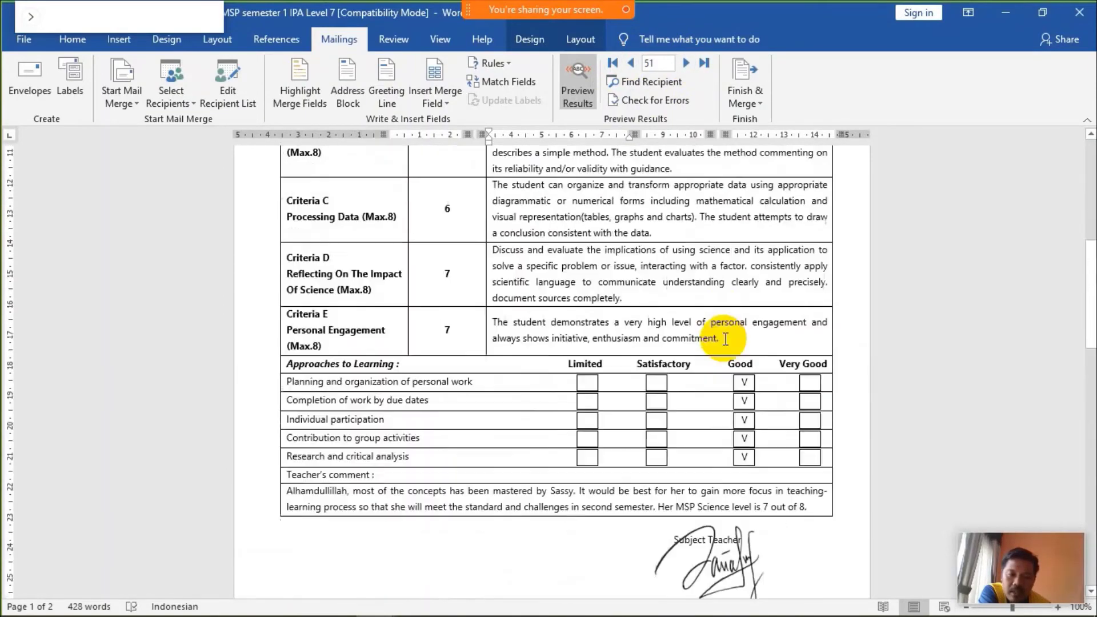
scroll(722, 339, up, 4)
scroll(720, 337, up, 3)
scroll(620, 326, down, 3)
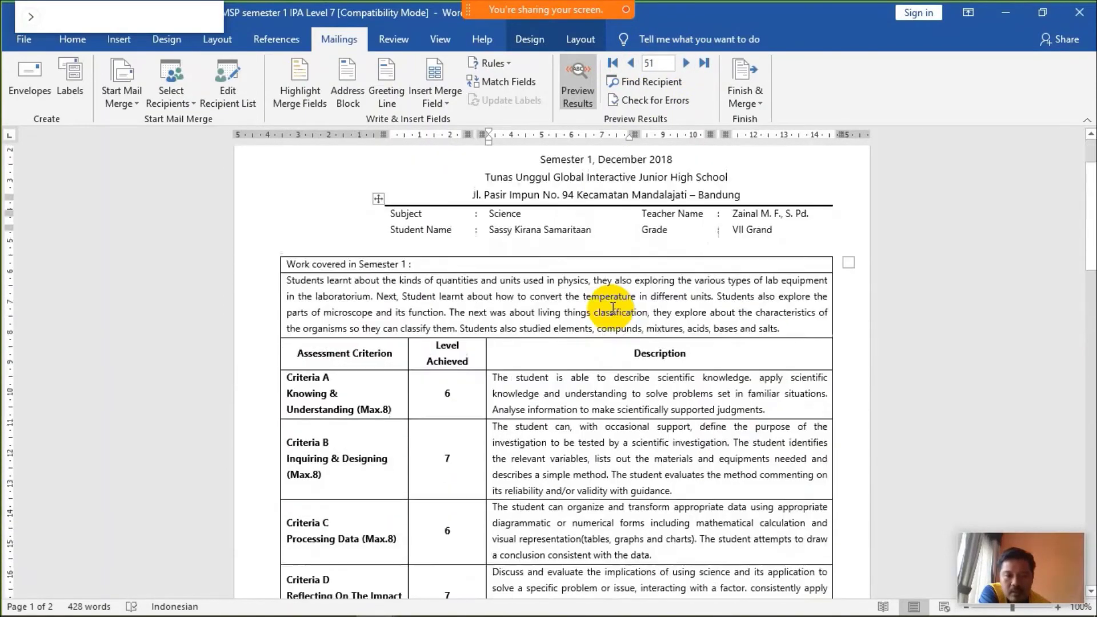
scroll(666, 284, down, 1)
click(685, 64)
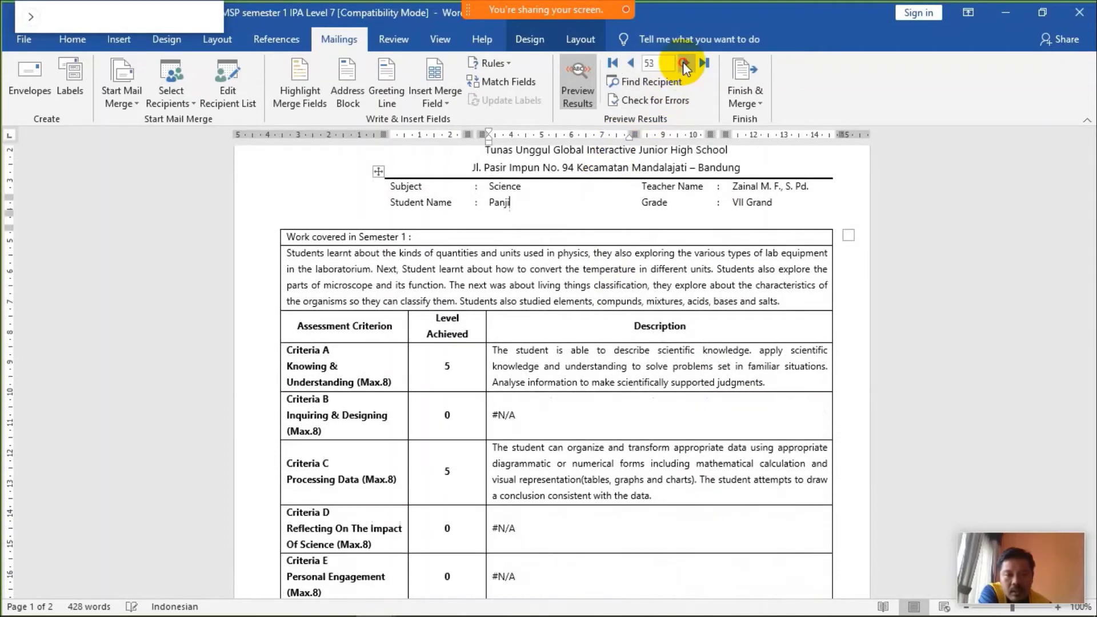
click(685, 64)
click(685, 64)
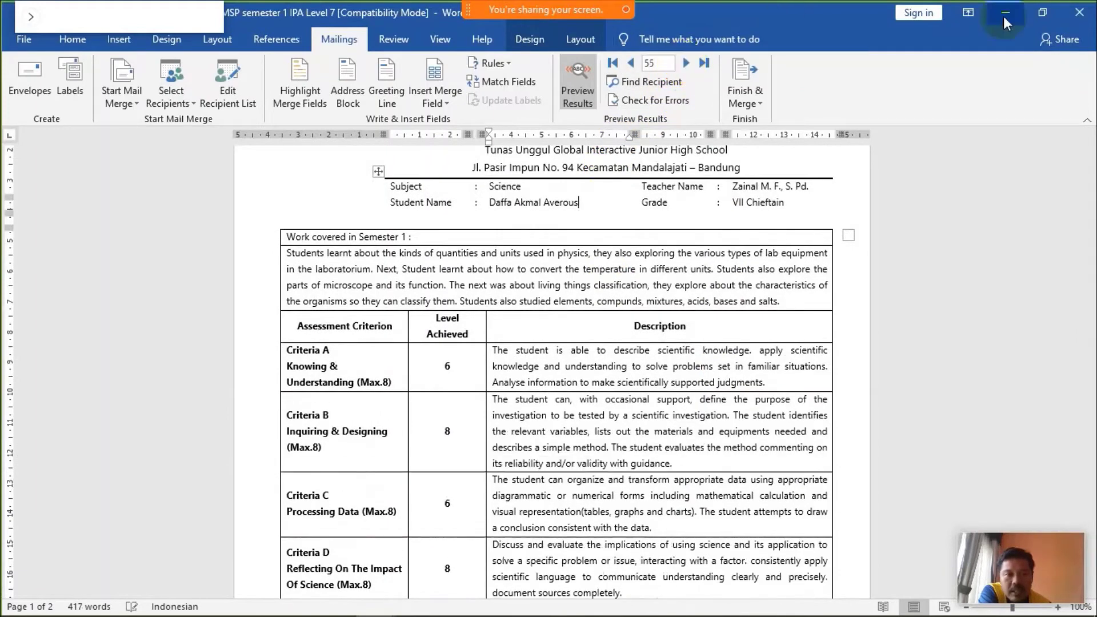
click(1080, 16)
click(562, 338)
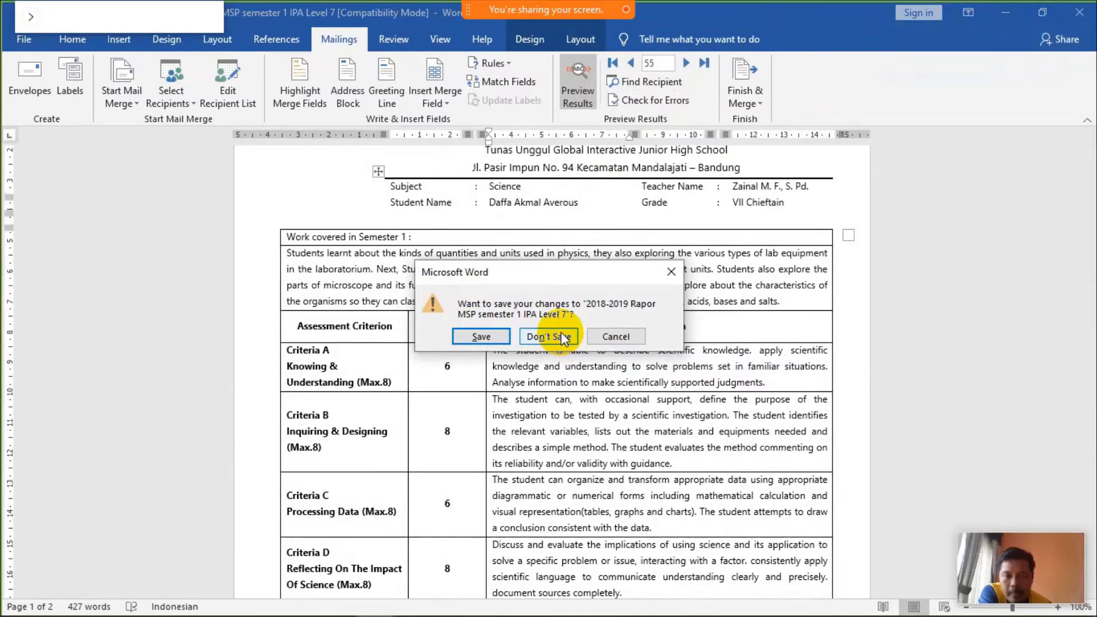
Step: Close the report without saving, check the Guru Mapel and Rapor desktop files, restore the certificate
click(548, 336)
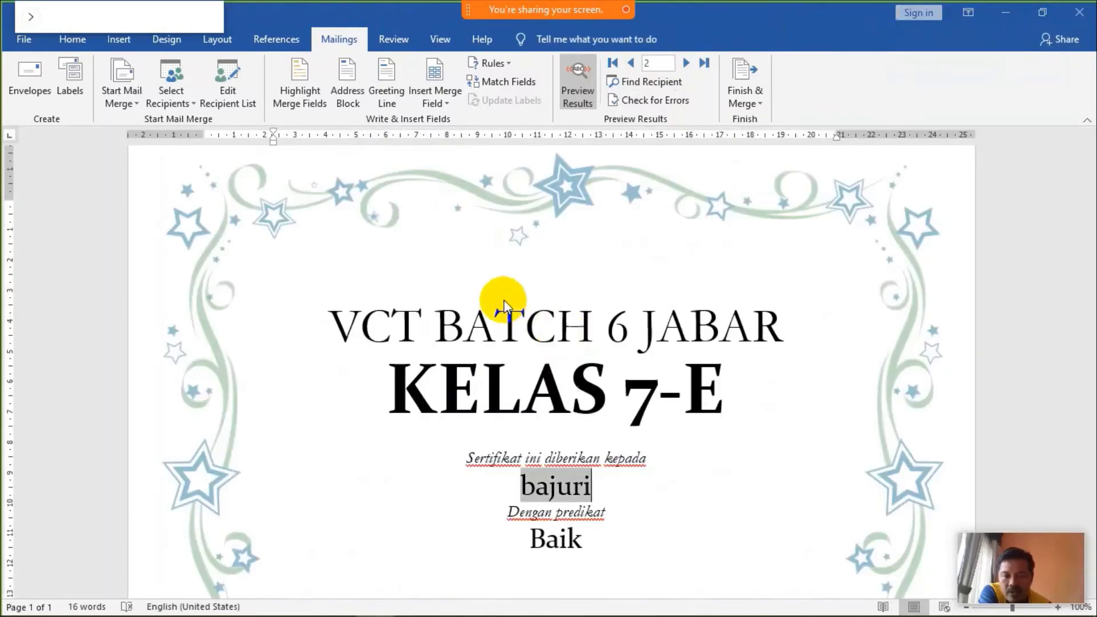
click(1008, 14)
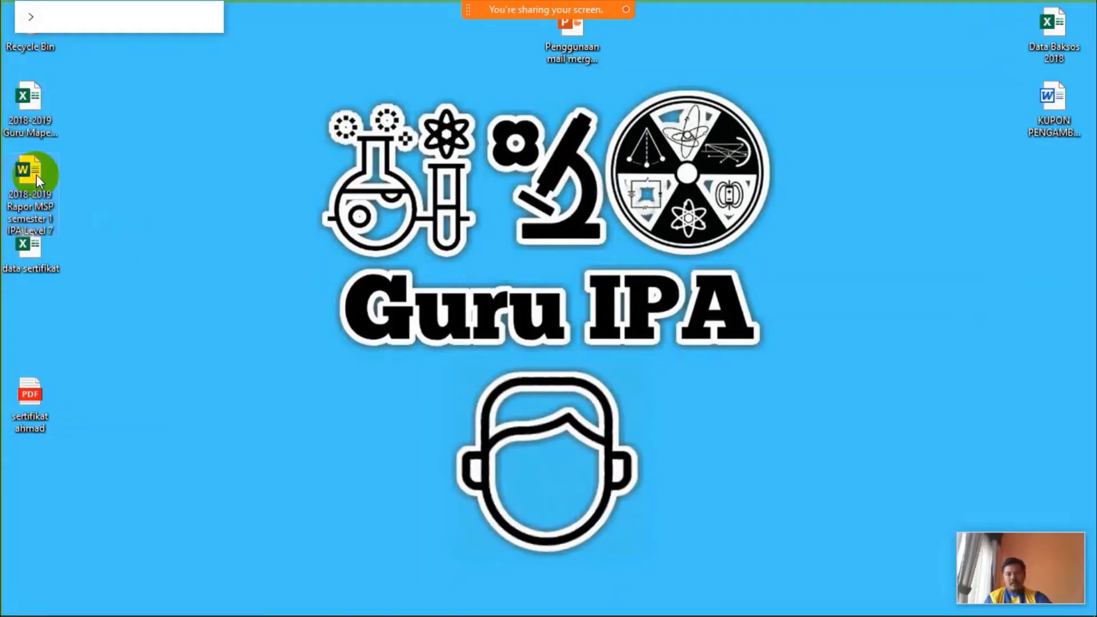
click(44, 121)
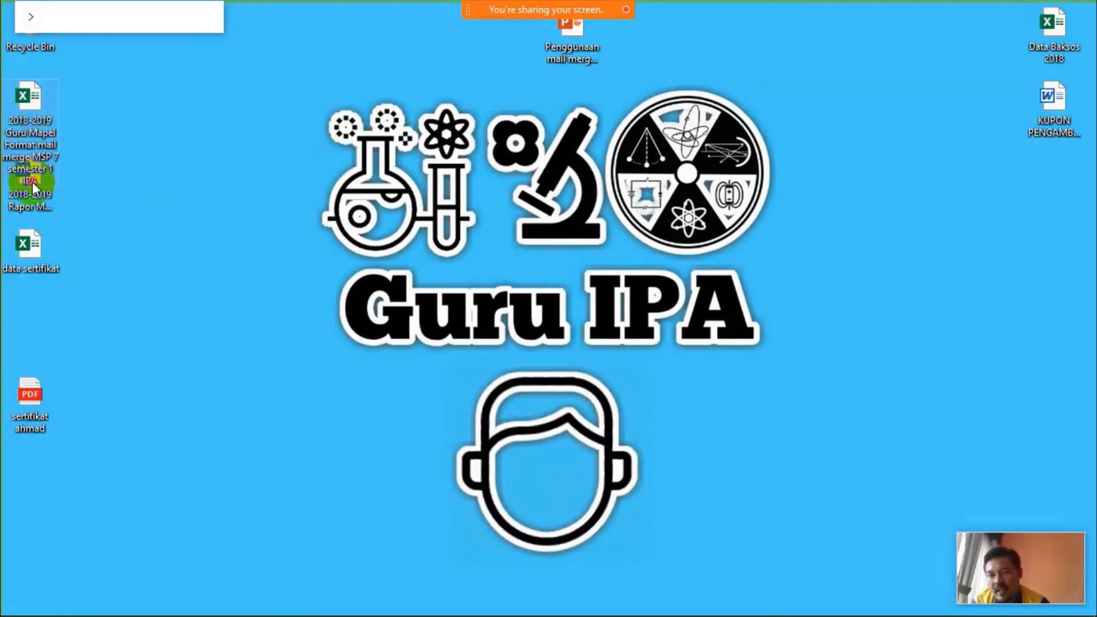
click(38, 211)
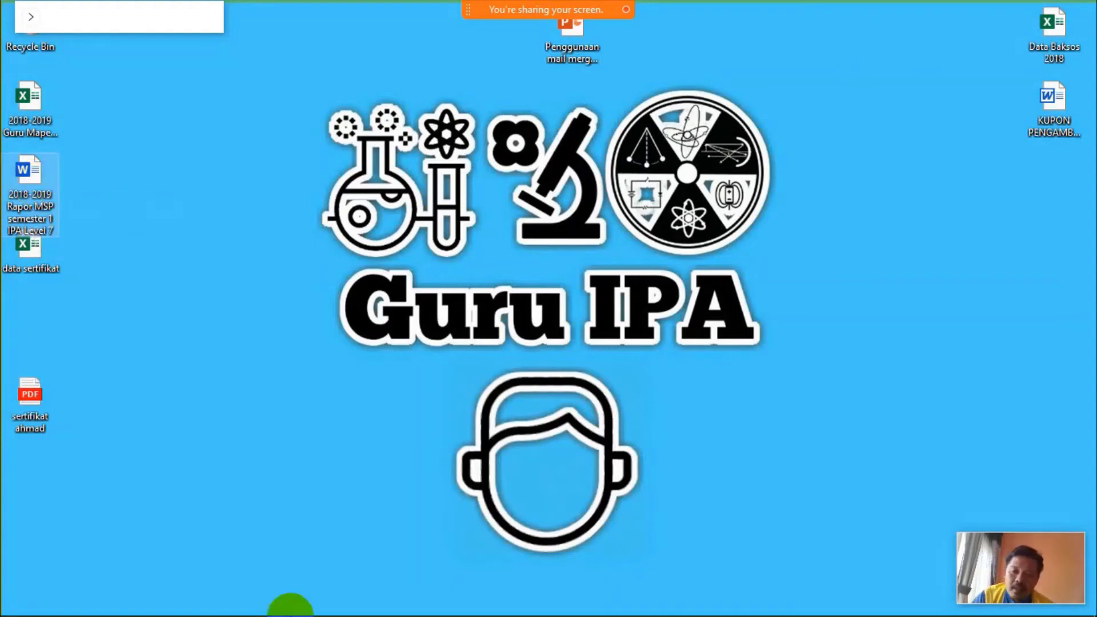
click(377, 604)
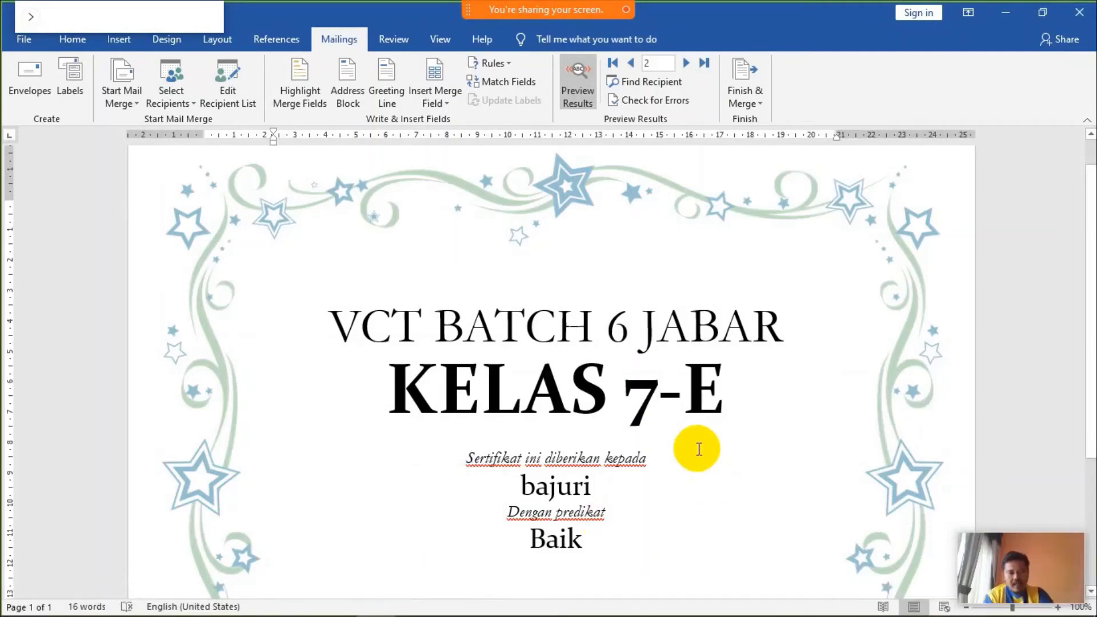
Step: Stop sharing the Word certificate with the Webex meeting
click(704, 404)
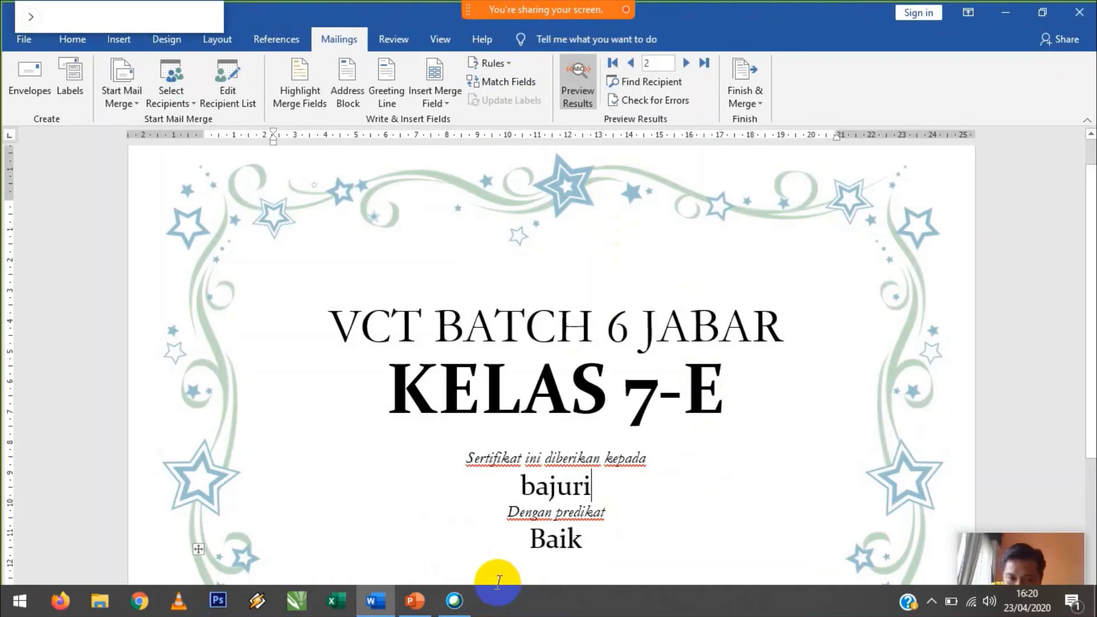
click(317, 26)
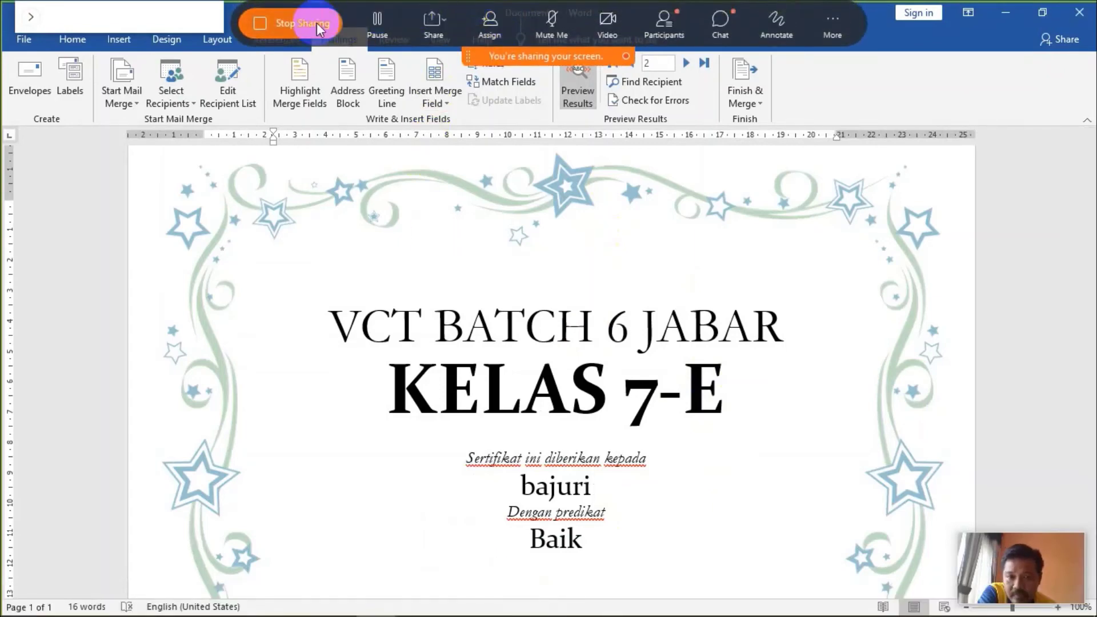
click(316, 23)
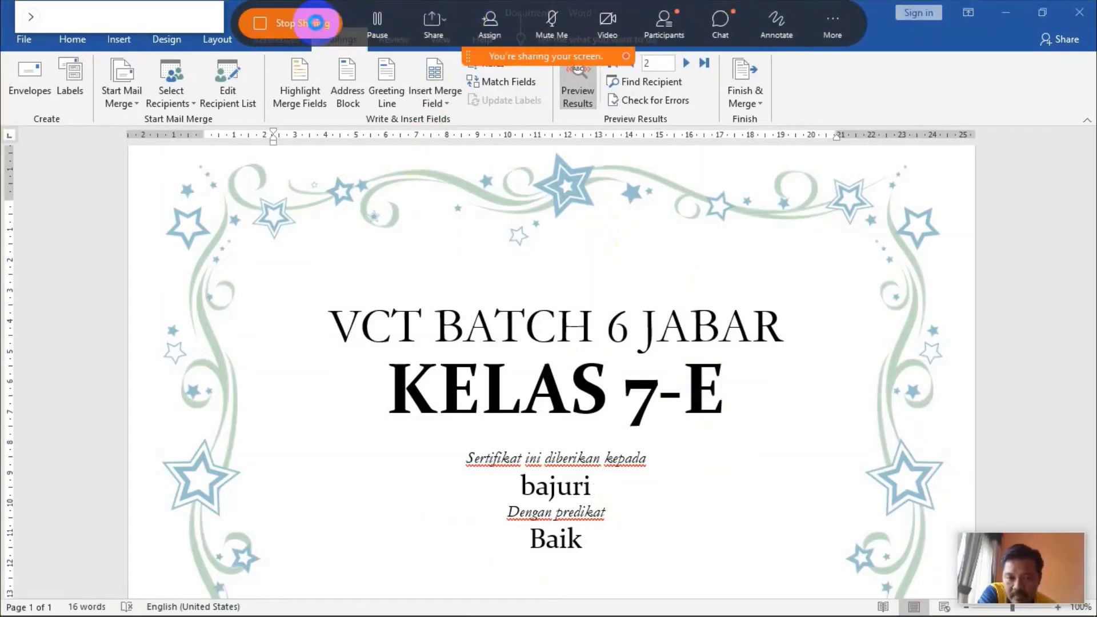
mouse_move(548, 610)
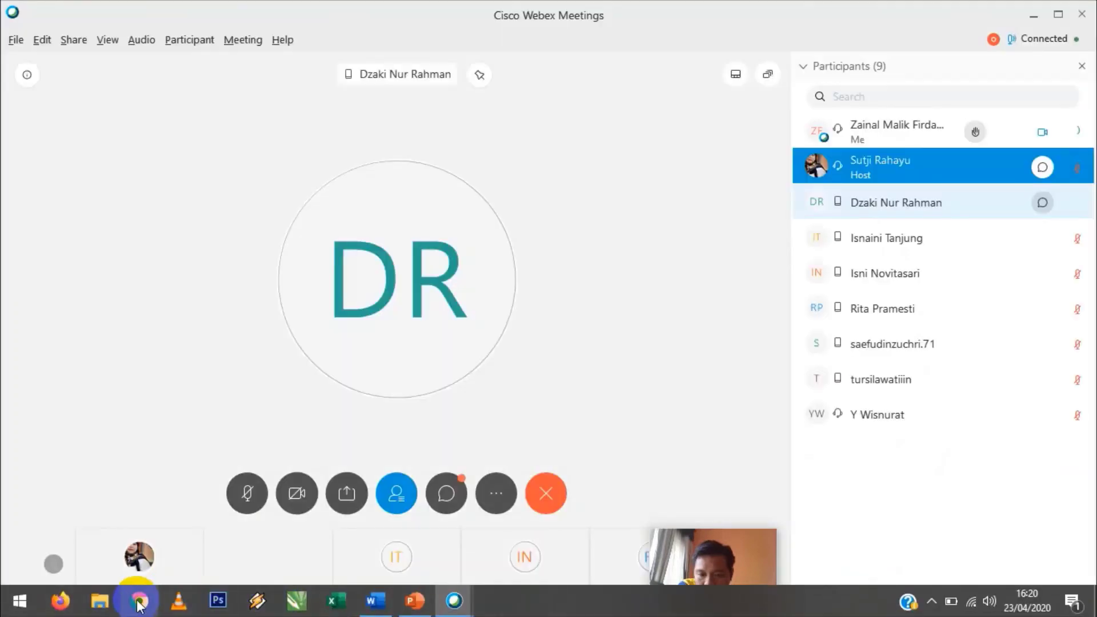
Step: Launch Google Chrome on a new tab from the taskbar
click(138, 602)
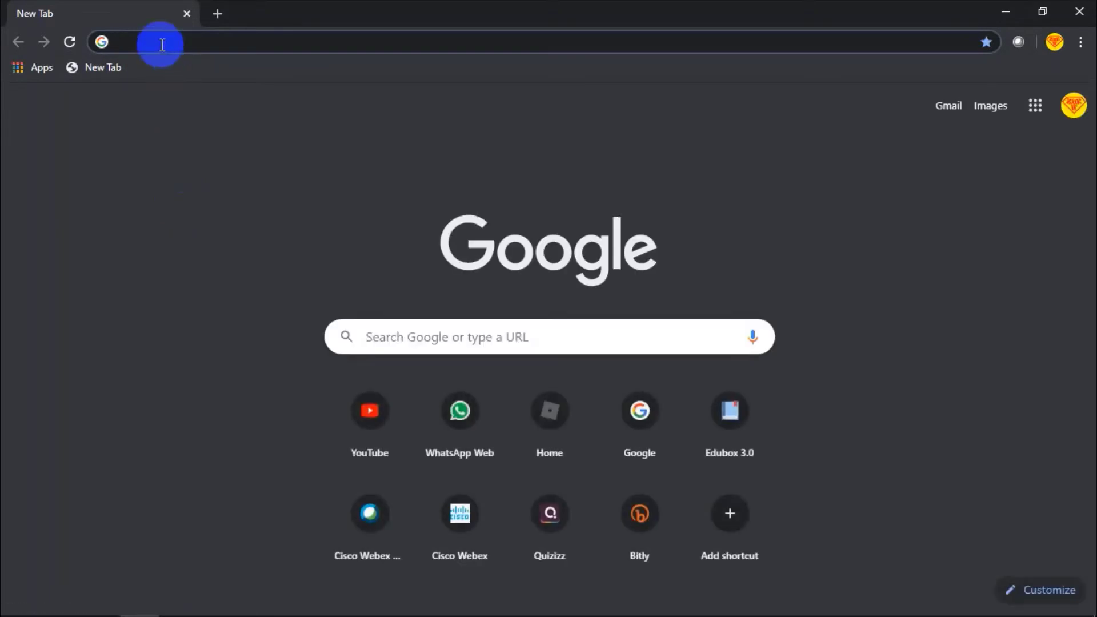
Step: Search Google for 'memasukkan gambar lewat mail merge'
text(mema)
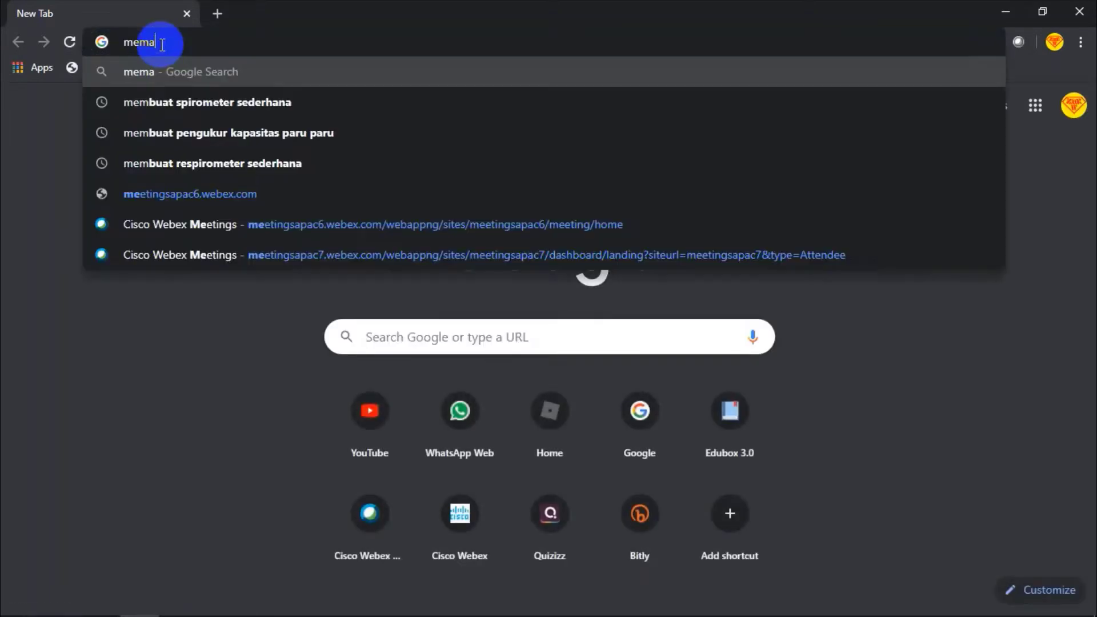
text(sukkan gambar)
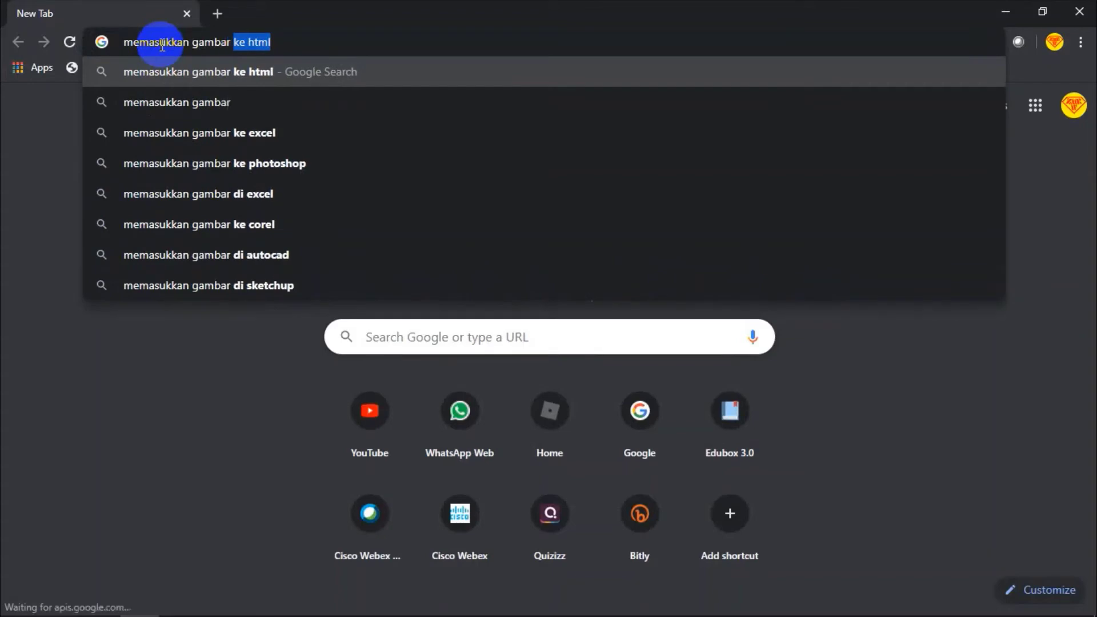
text( lewat mail)
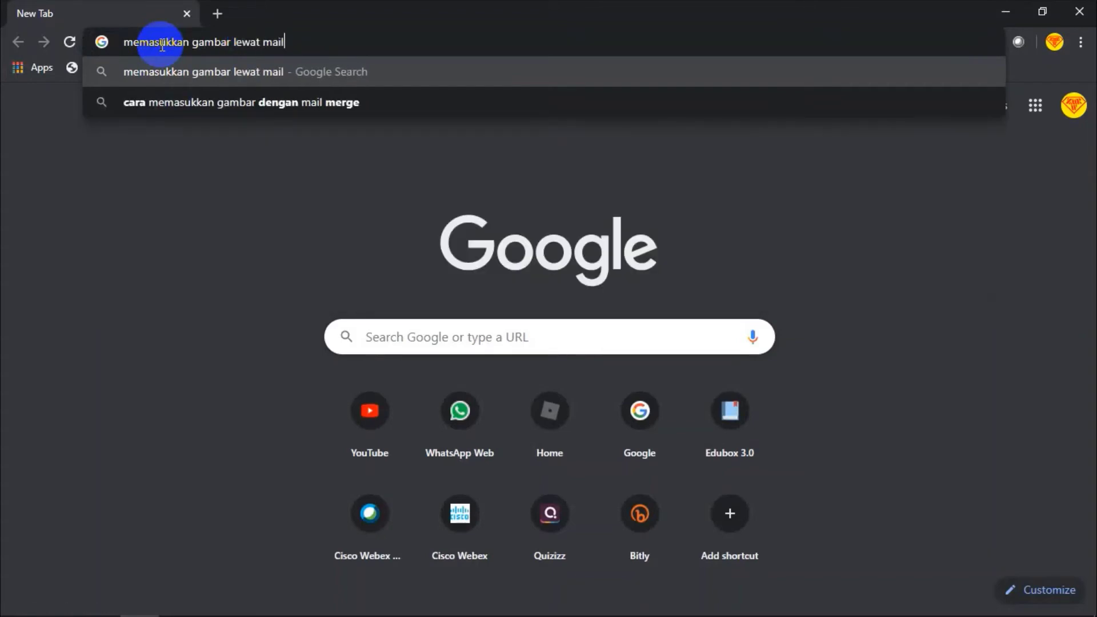
text( merge)
key(Return)
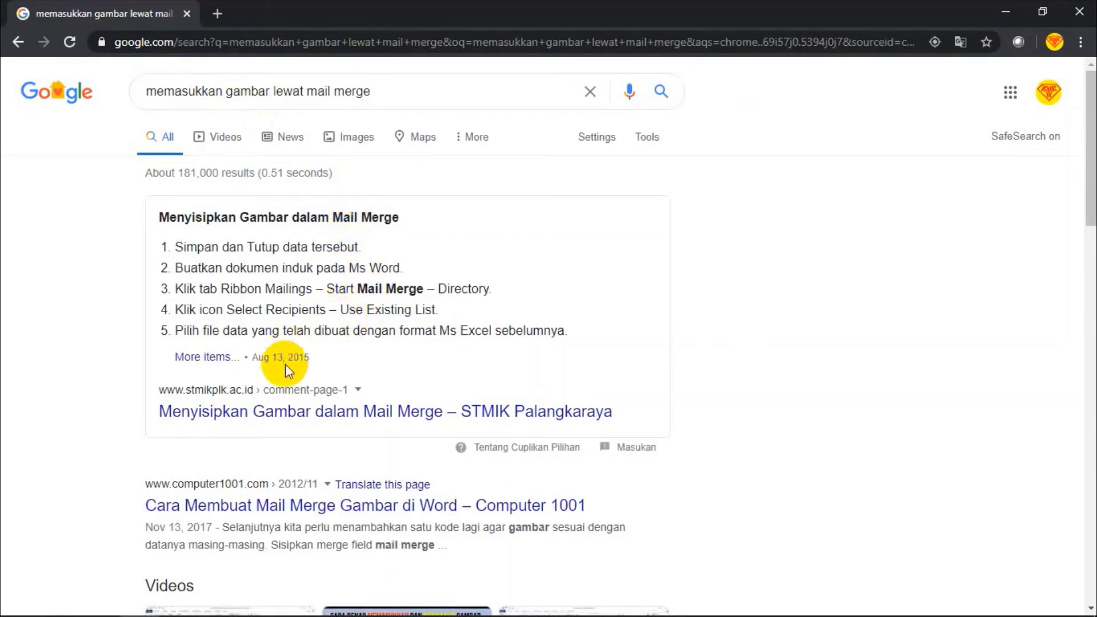
mouse_move(373, 601)
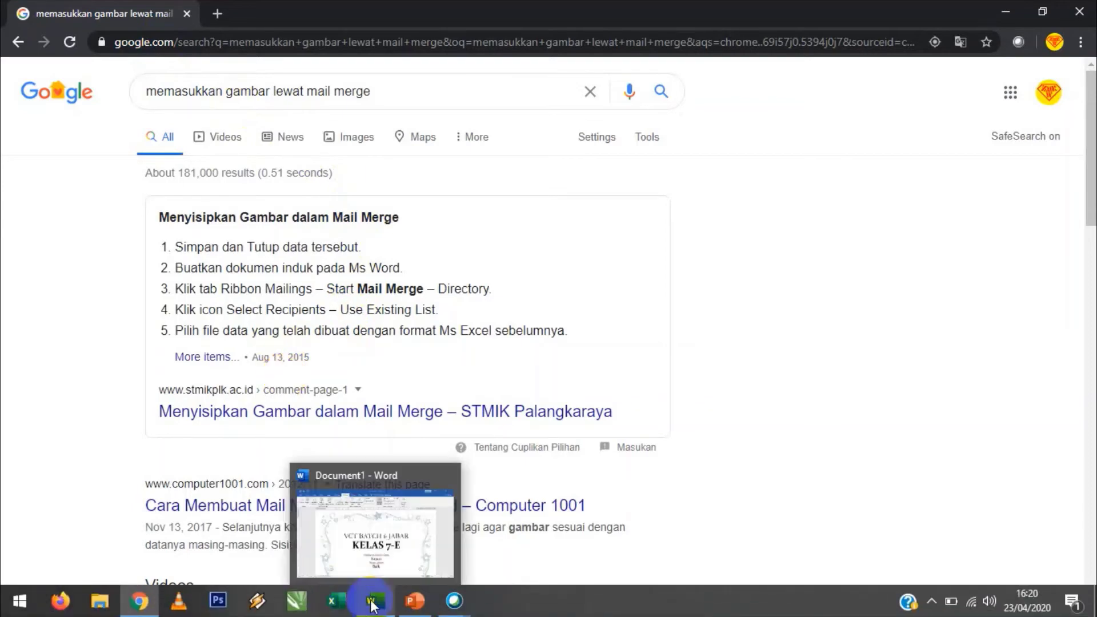
Step: Switch back and forth between the Google results and the Word certificate
click(378, 606)
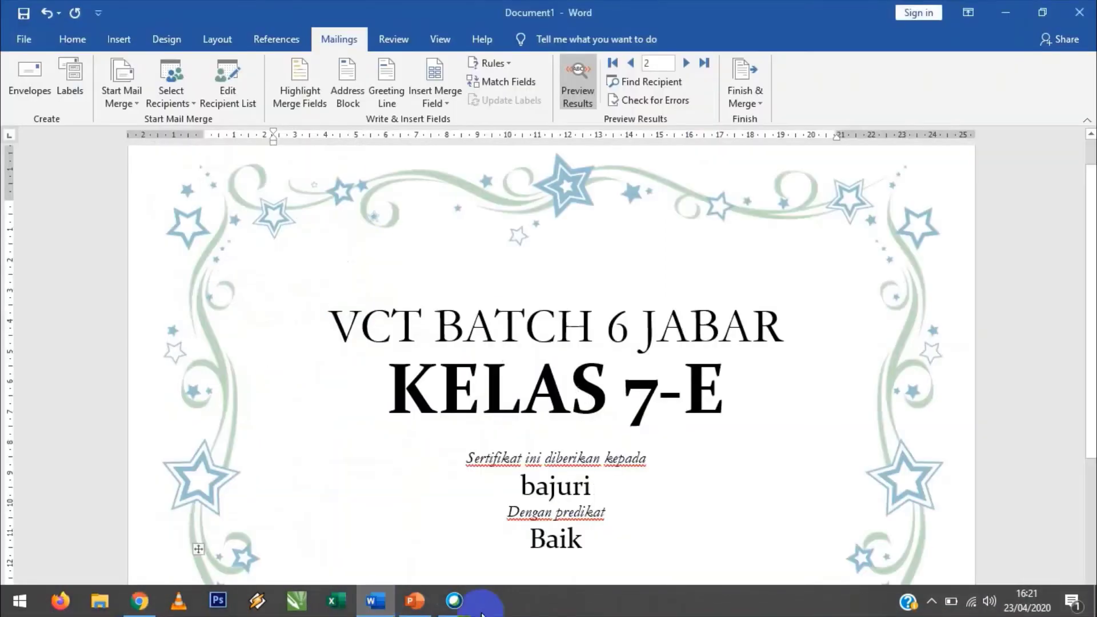
click(140, 600)
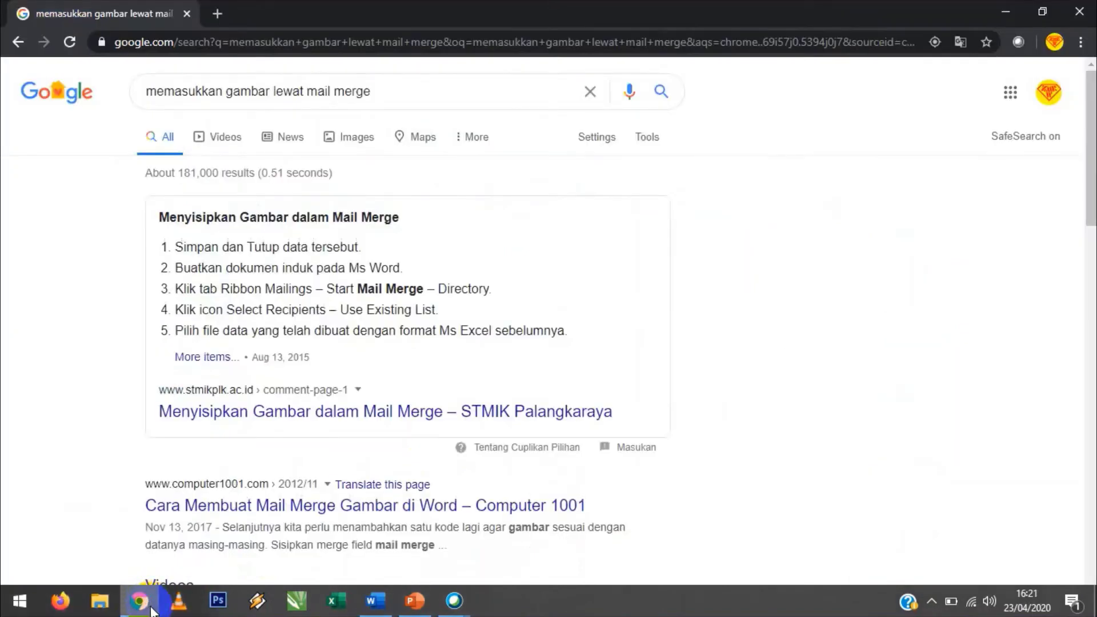
click(152, 609)
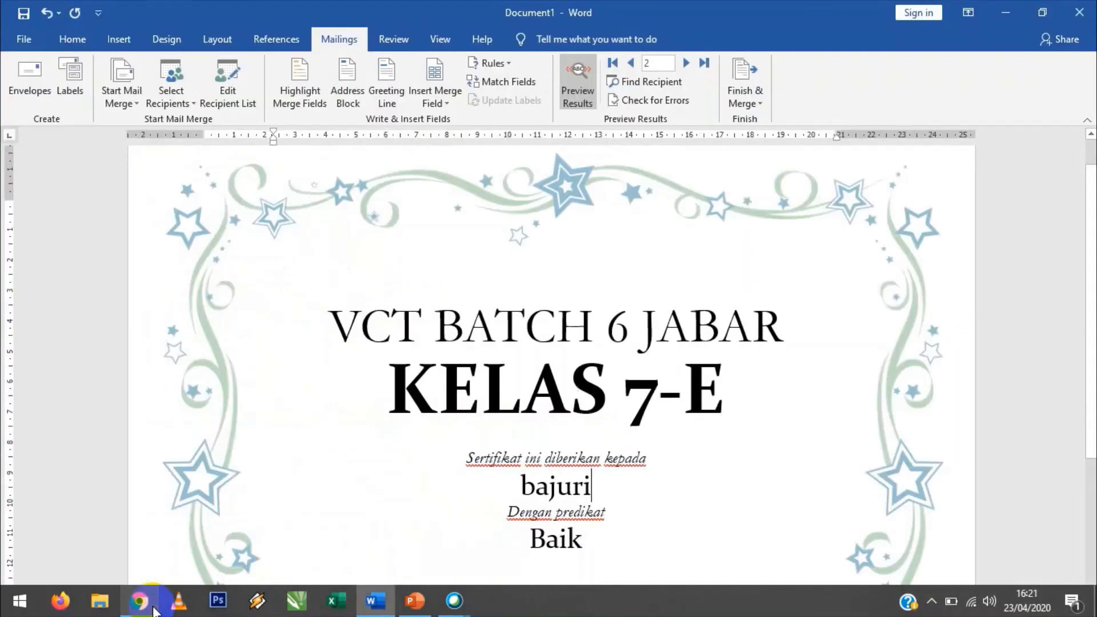
click(153, 609)
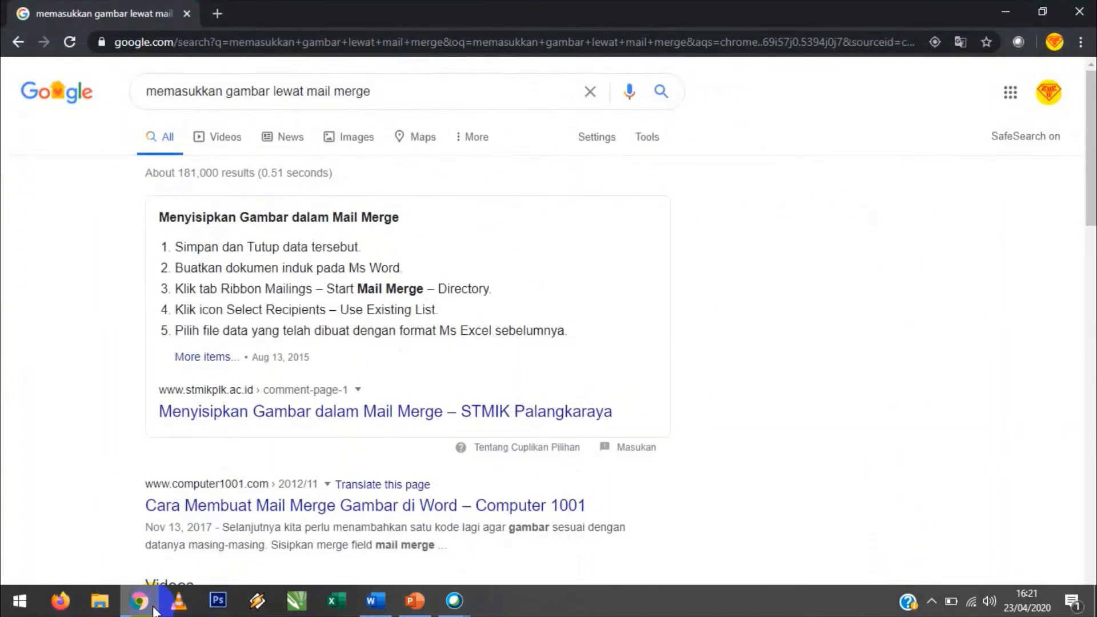
click(153, 609)
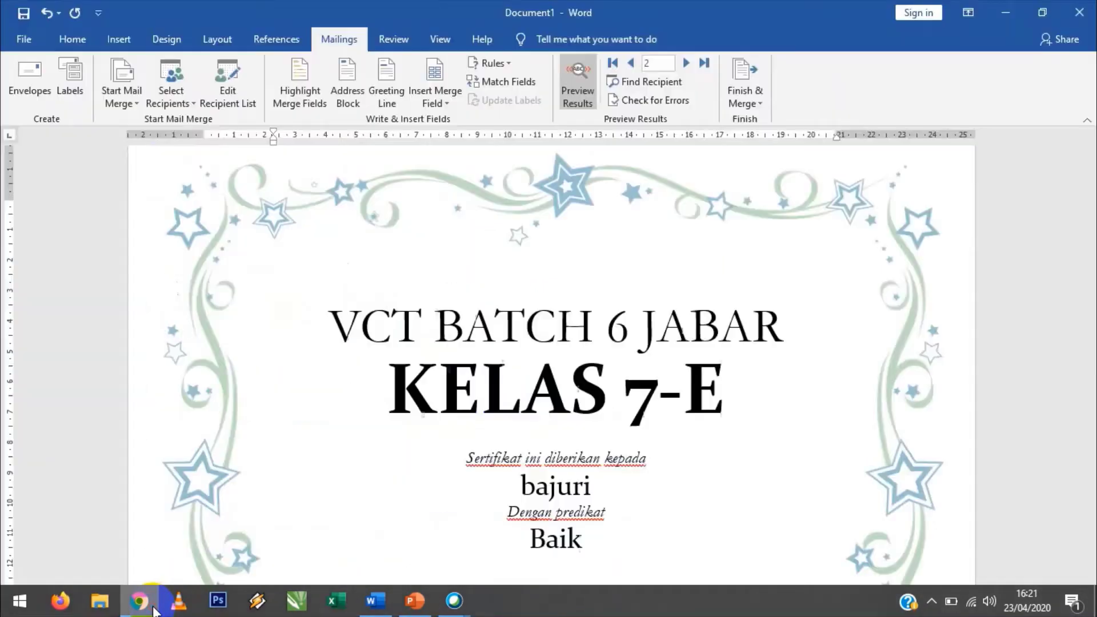
click(151, 610)
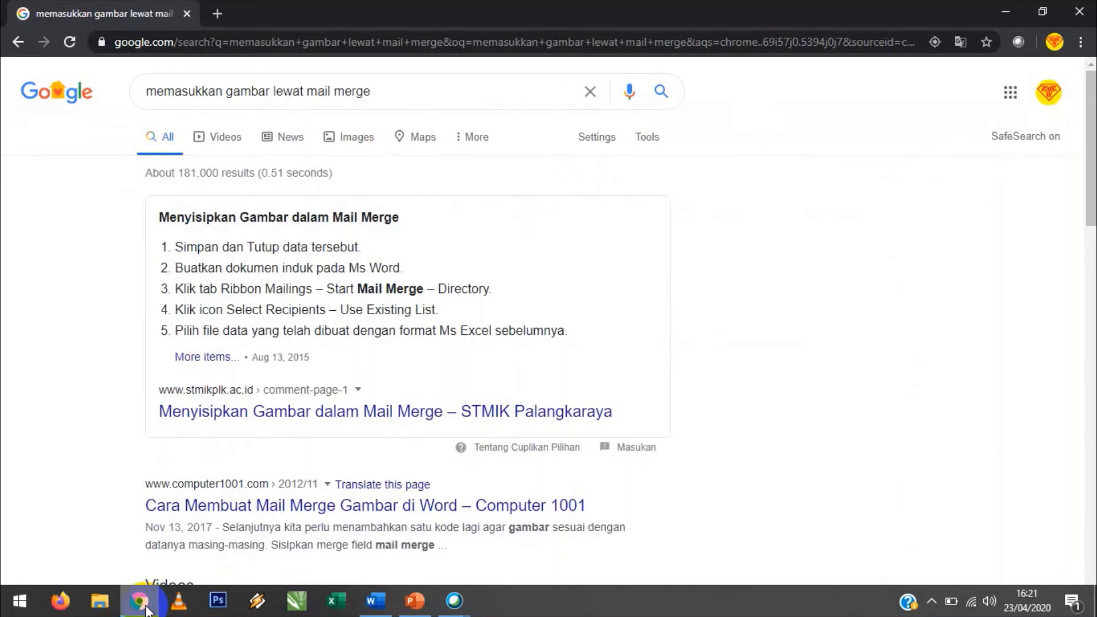
click(147, 610)
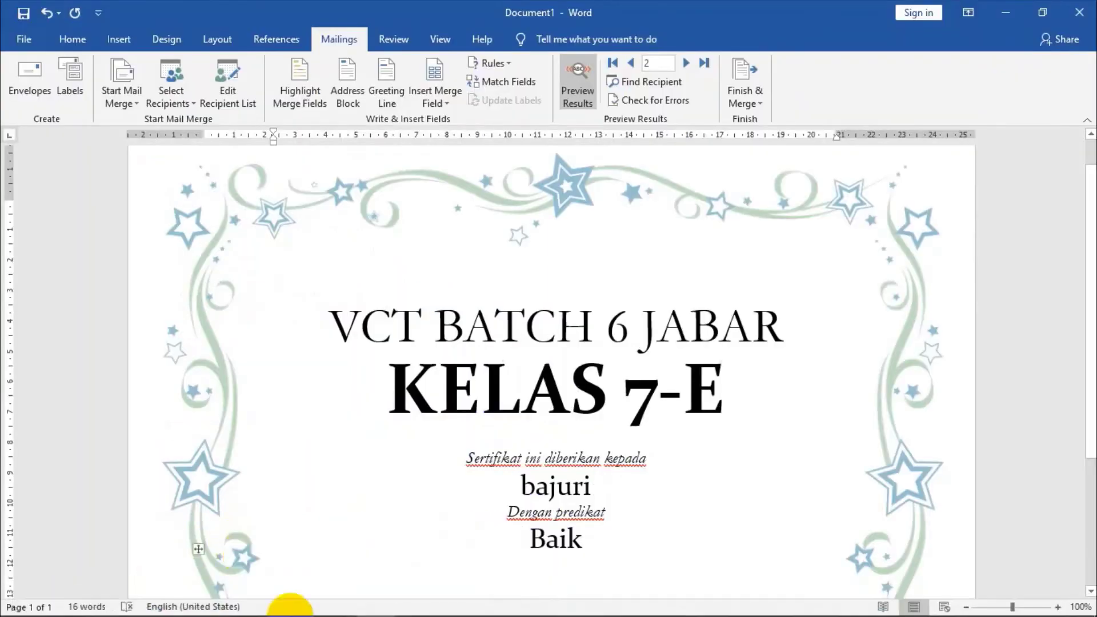
mouse_move(453, 600)
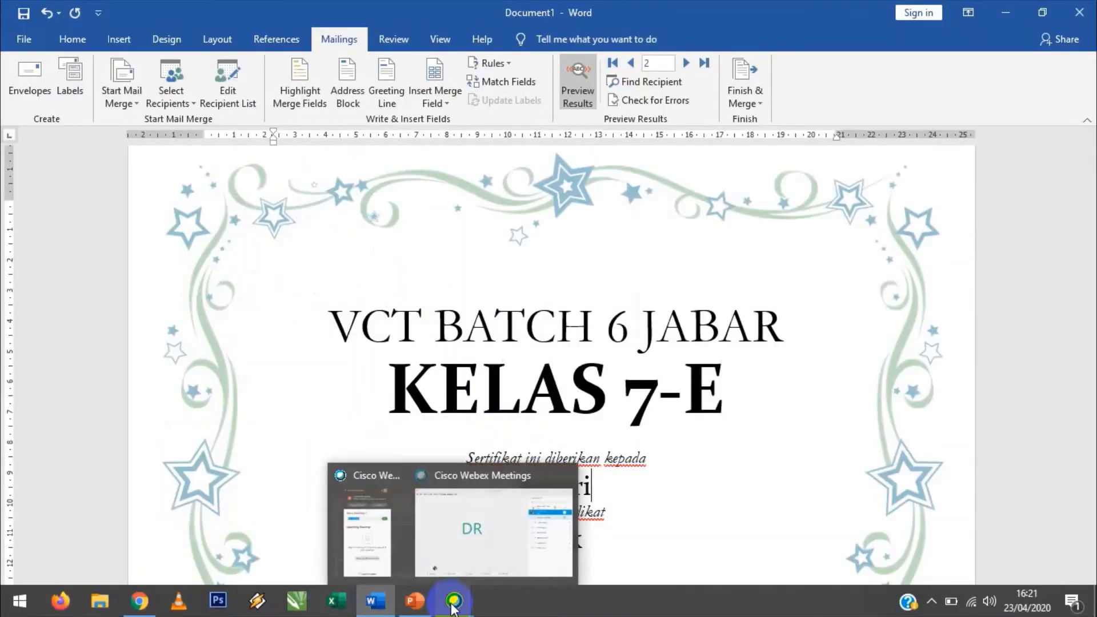
Step: Bring the Webex meeting to the front and open its chat panel
click(368, 599)
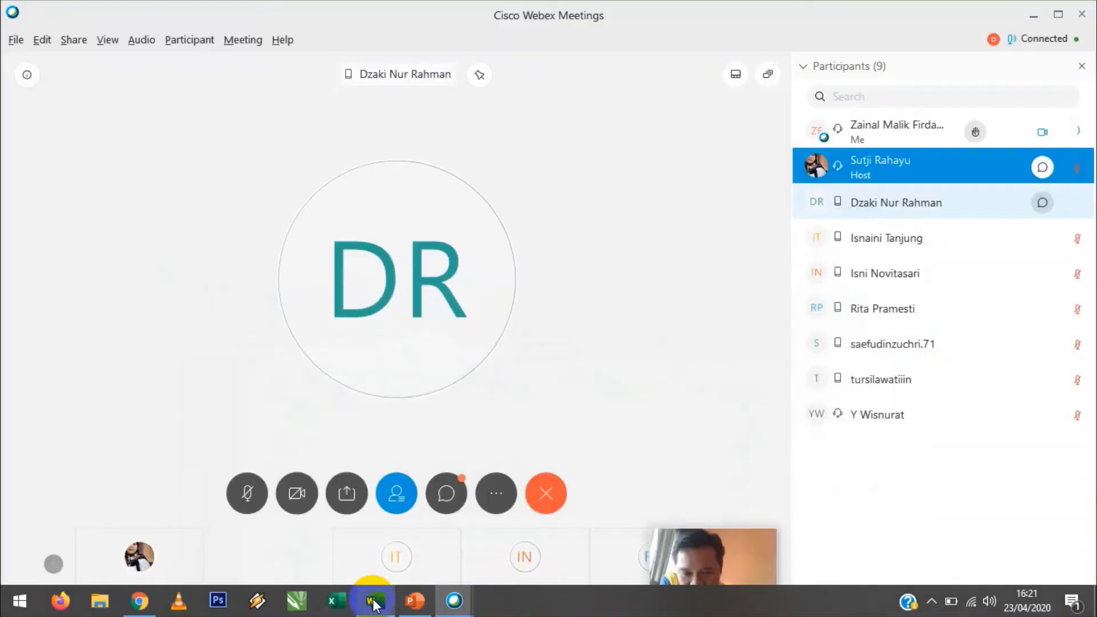
click(355, 604)
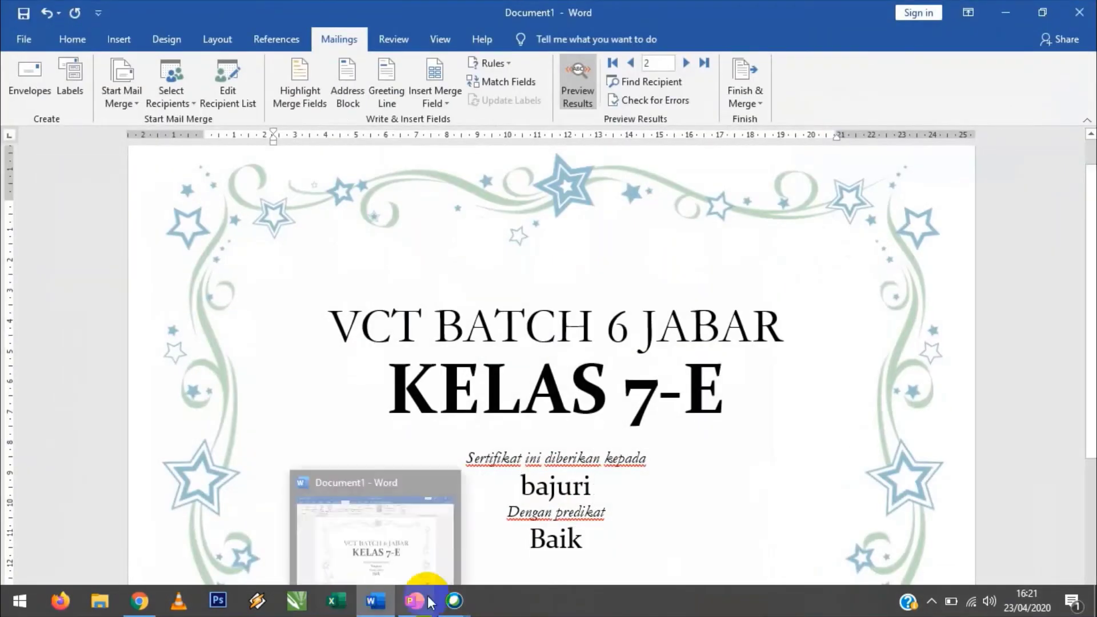
click(454, 600)
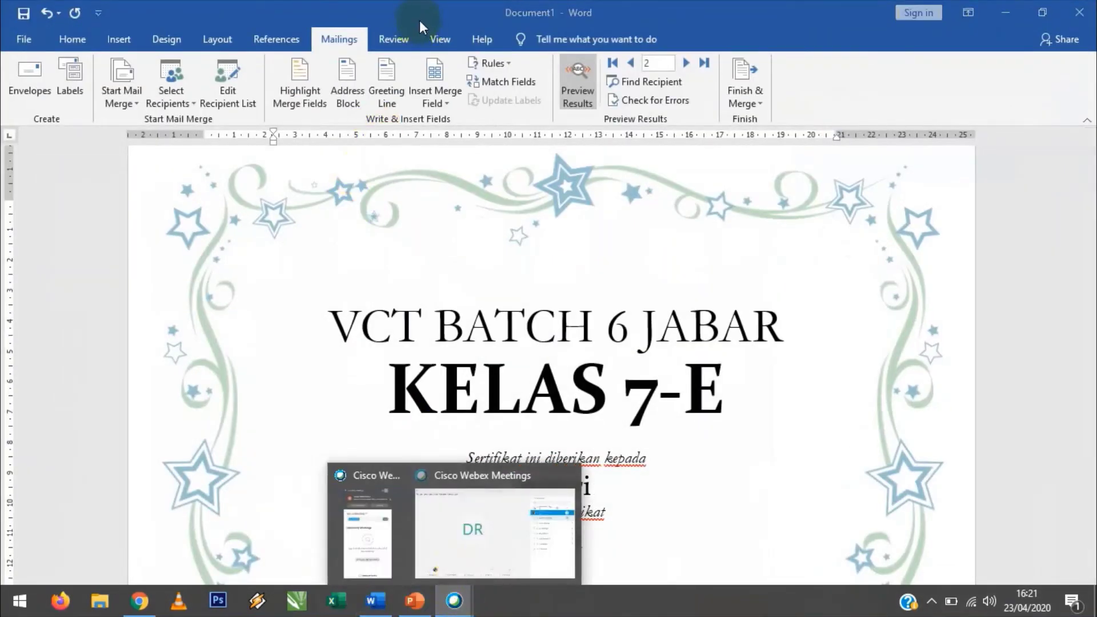
click(473, 4)
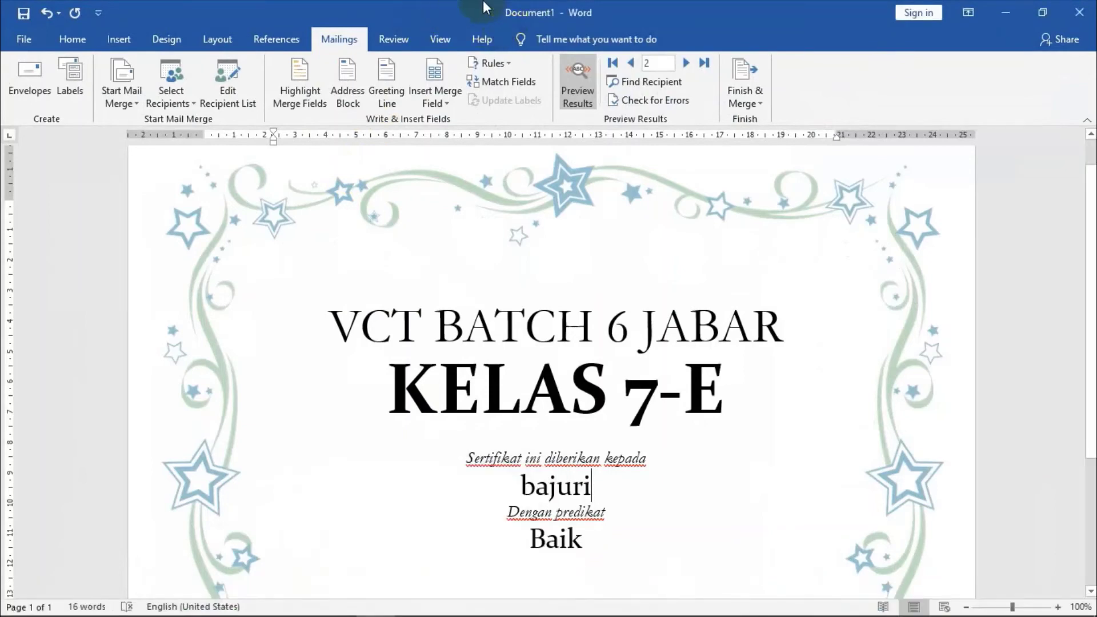
click(471, 537)
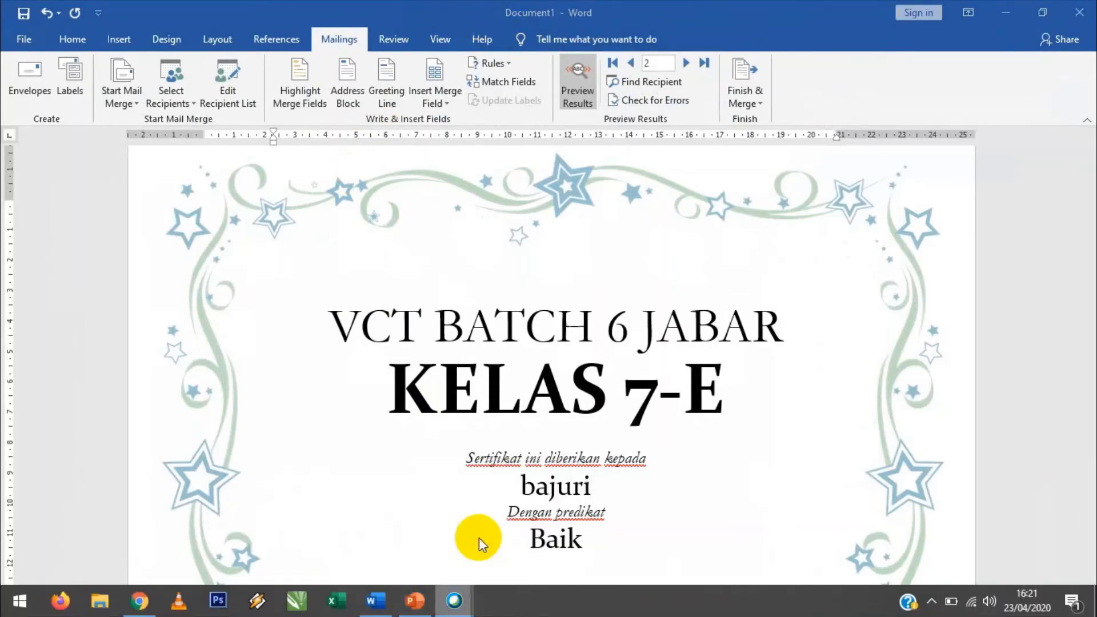
click(449, 493)
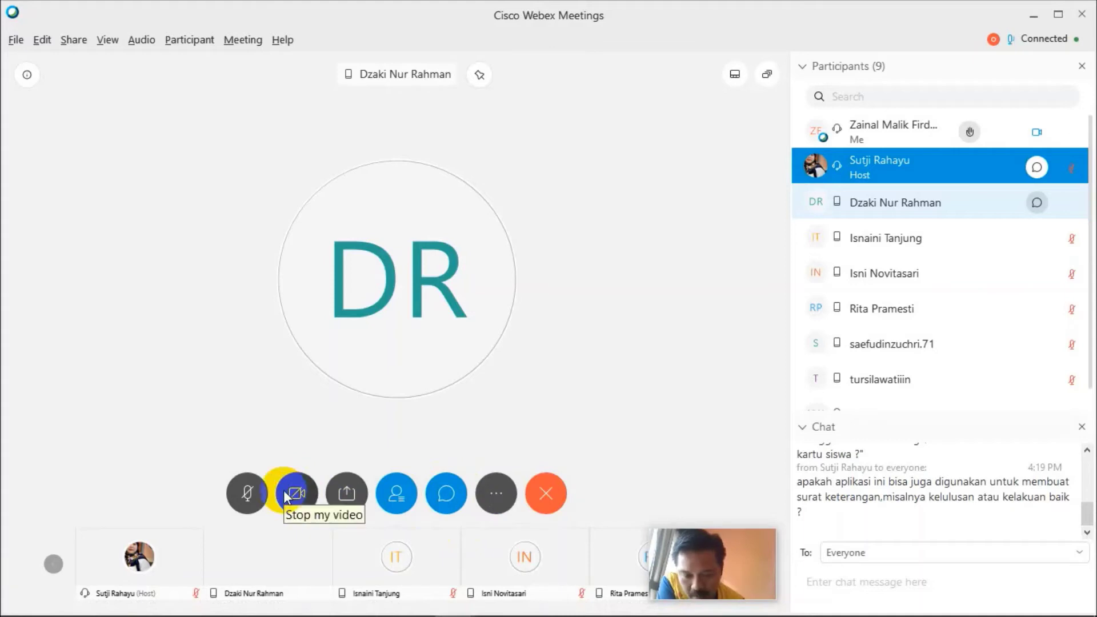
Step: Share the entire screen (Screen 1) with the Webex meeting
click(350, 494)
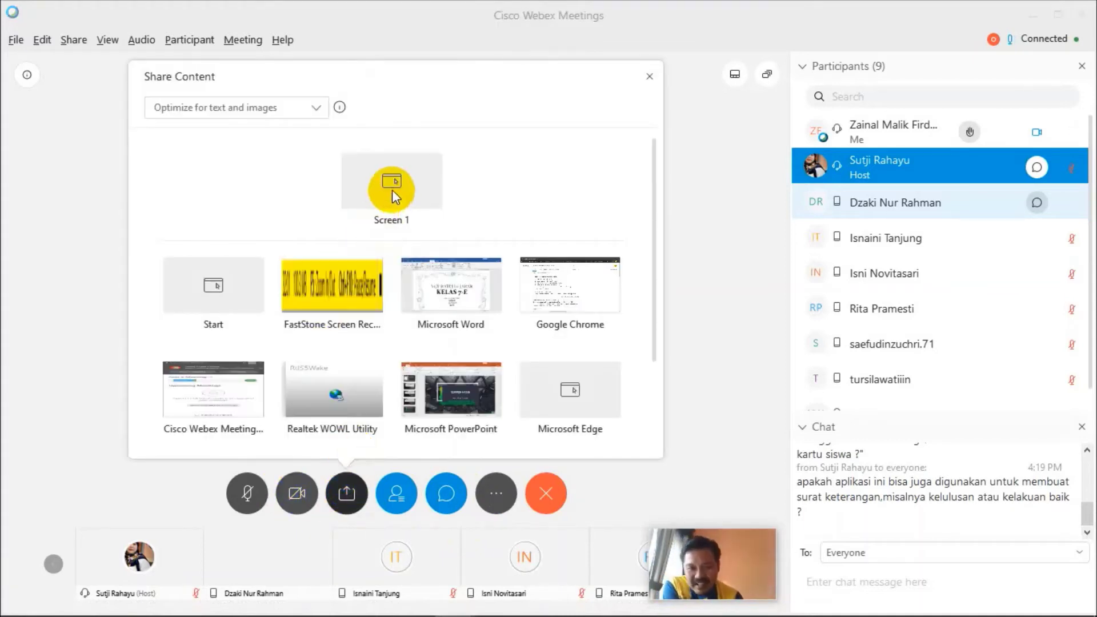
click(392, 192)
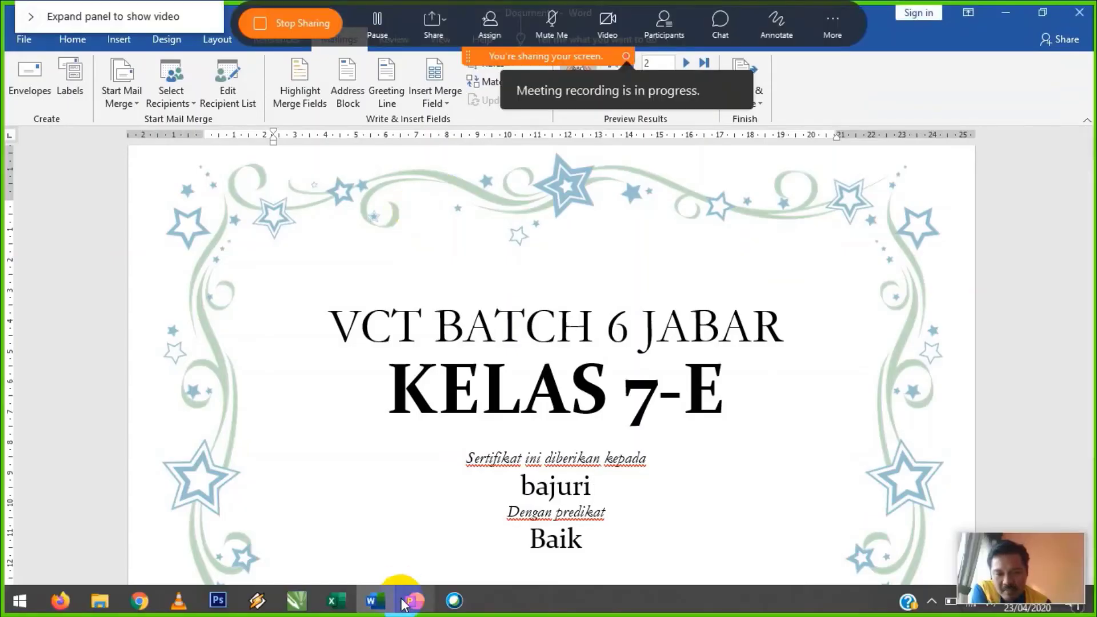
Step: Launch Excel, create a blank workbook and select cell C2
click(334, 601)
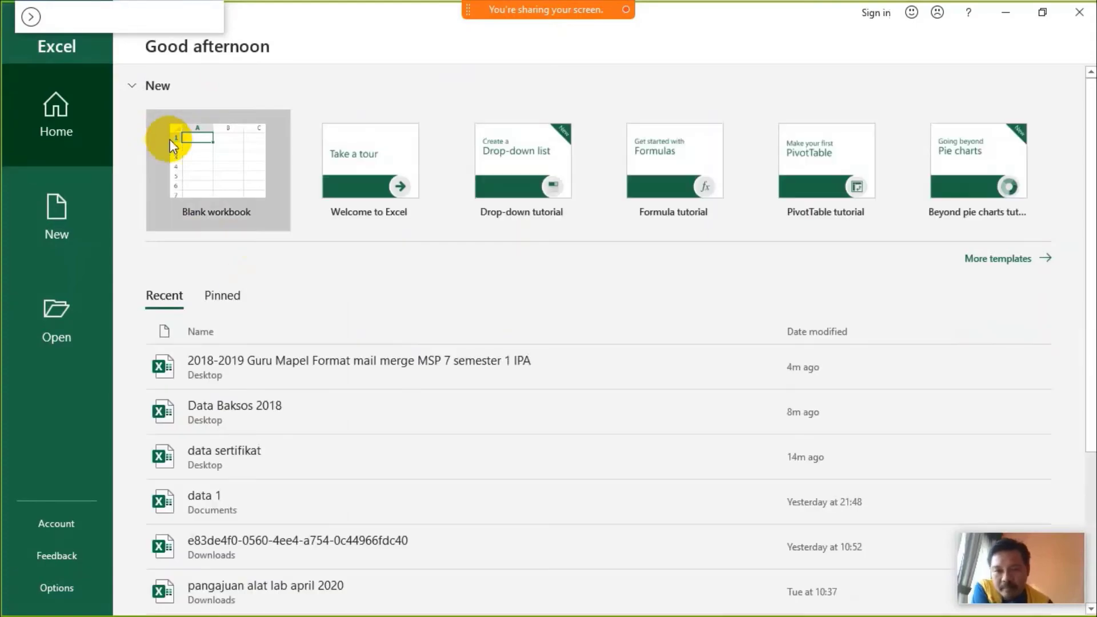
click(194, 144)
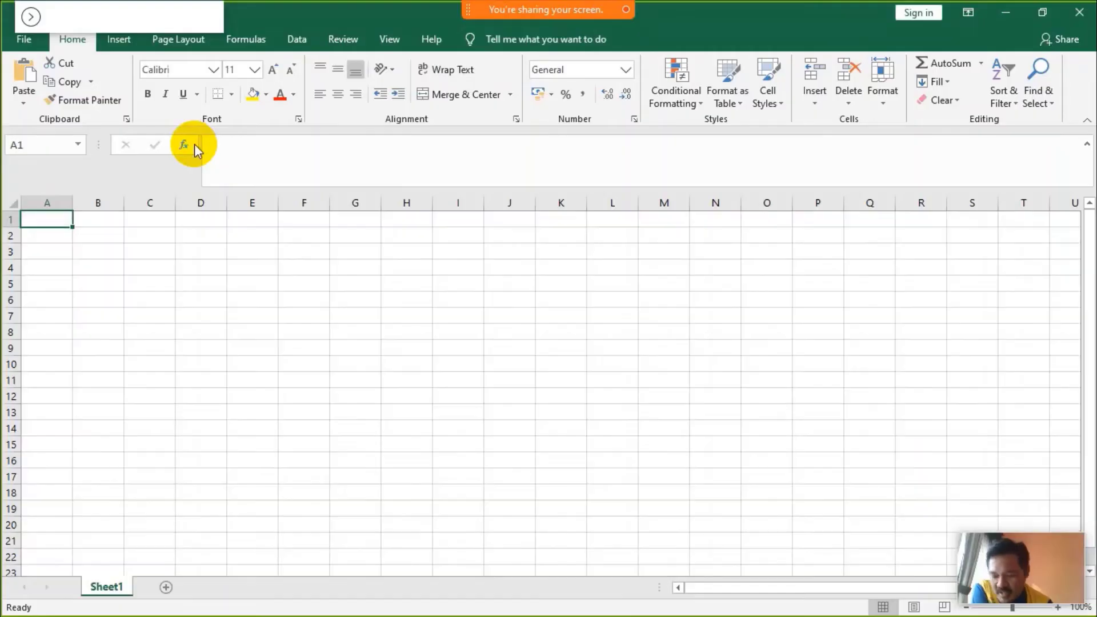
click(163, 235)
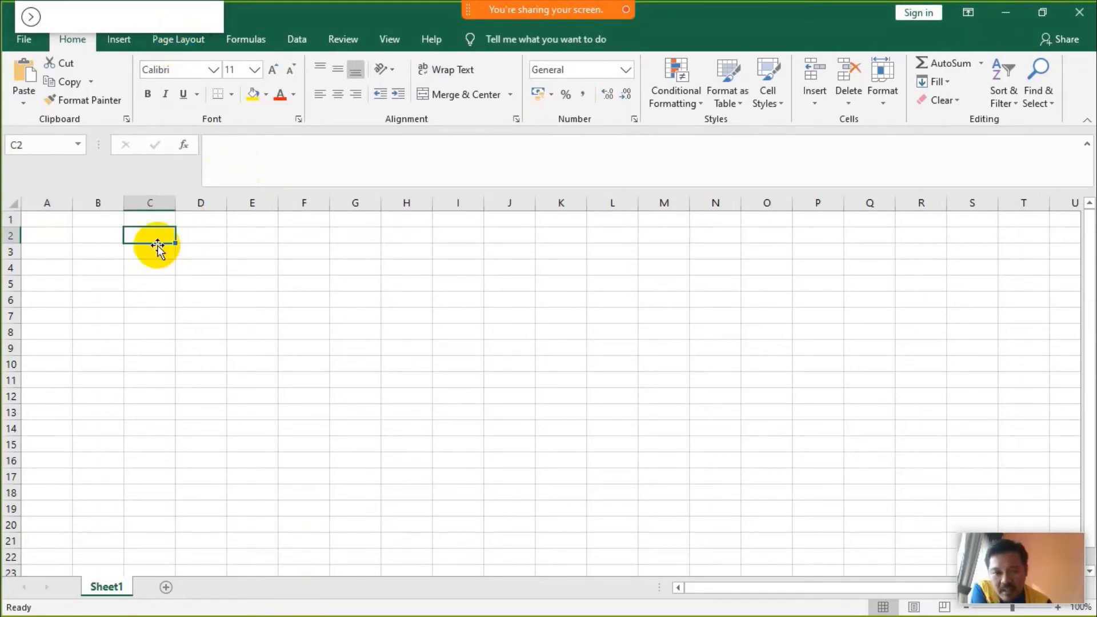
Step: Try opening data sertifikat from Recent, dismiss the file-in-use warning, return to Word
click(27, 39)
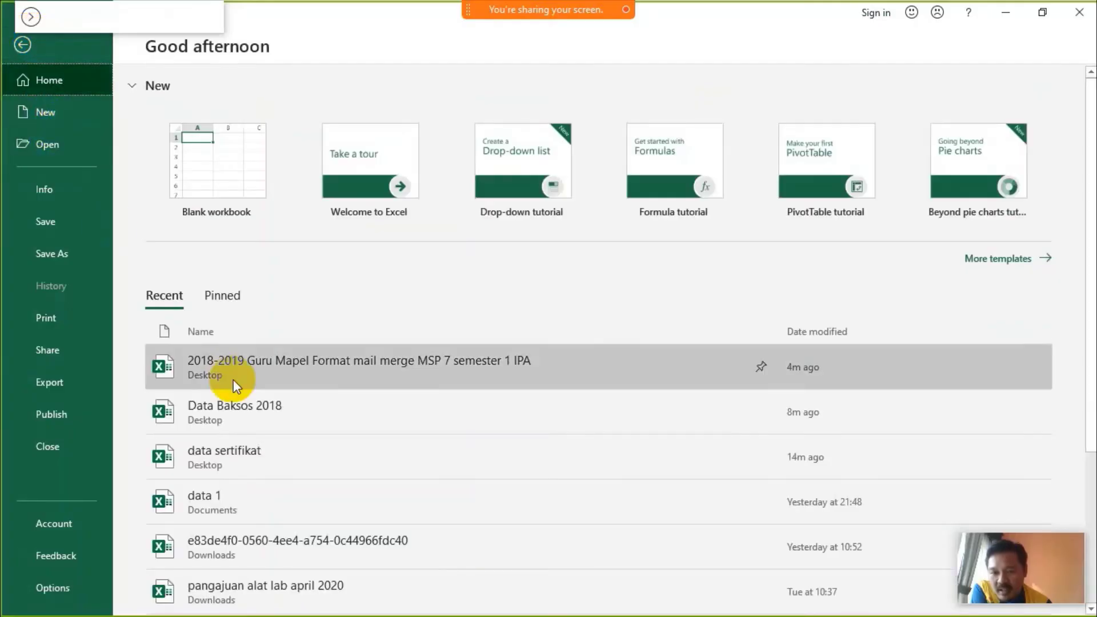
click(243, 459)
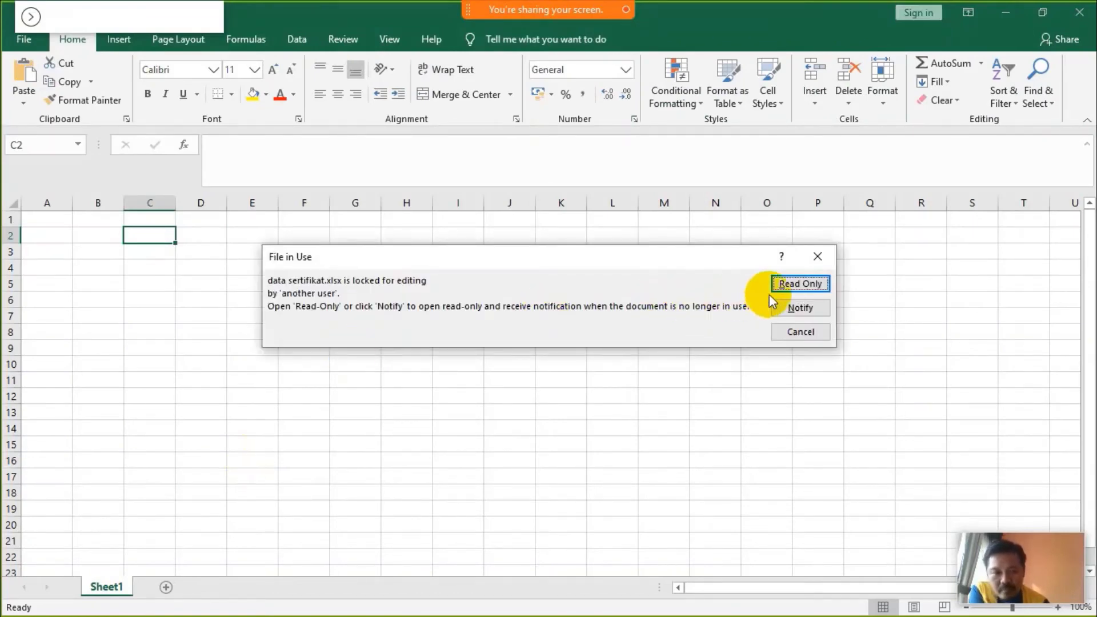
click(823, 258)
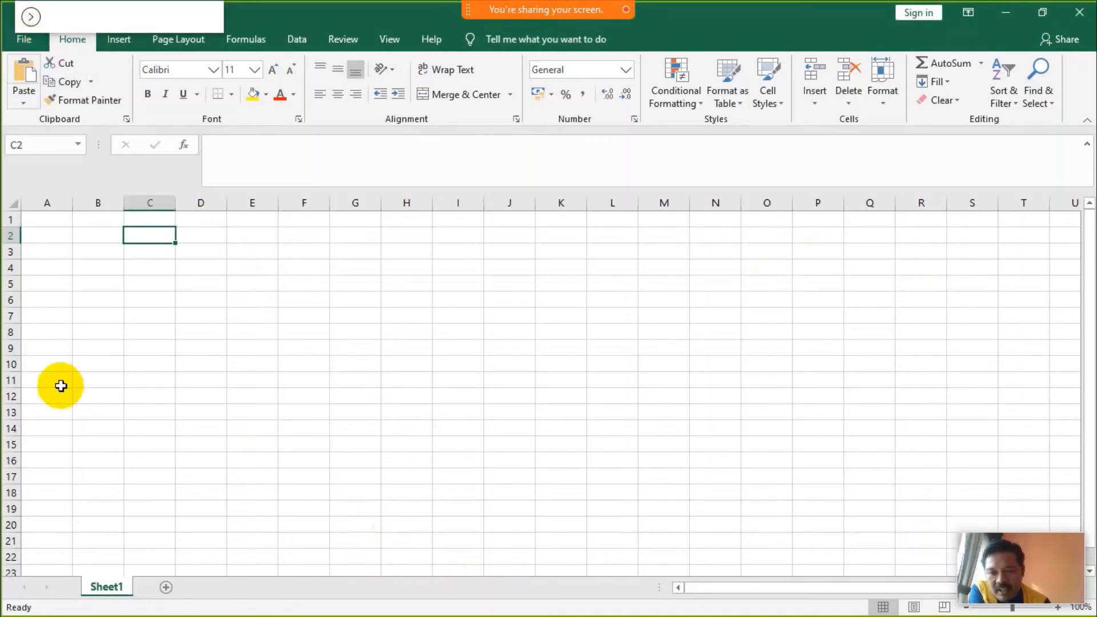
click(374, 601)
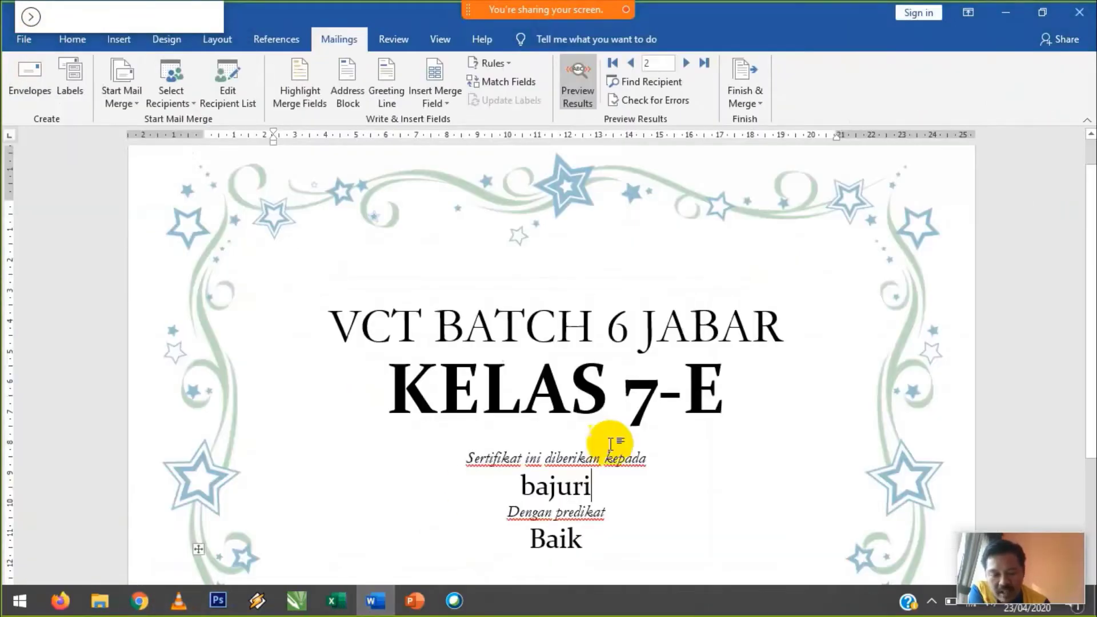
Step: Select and deselect the recipient's name on the certificate, then open and close File Explorer
drag(620, 483, 519, 484)
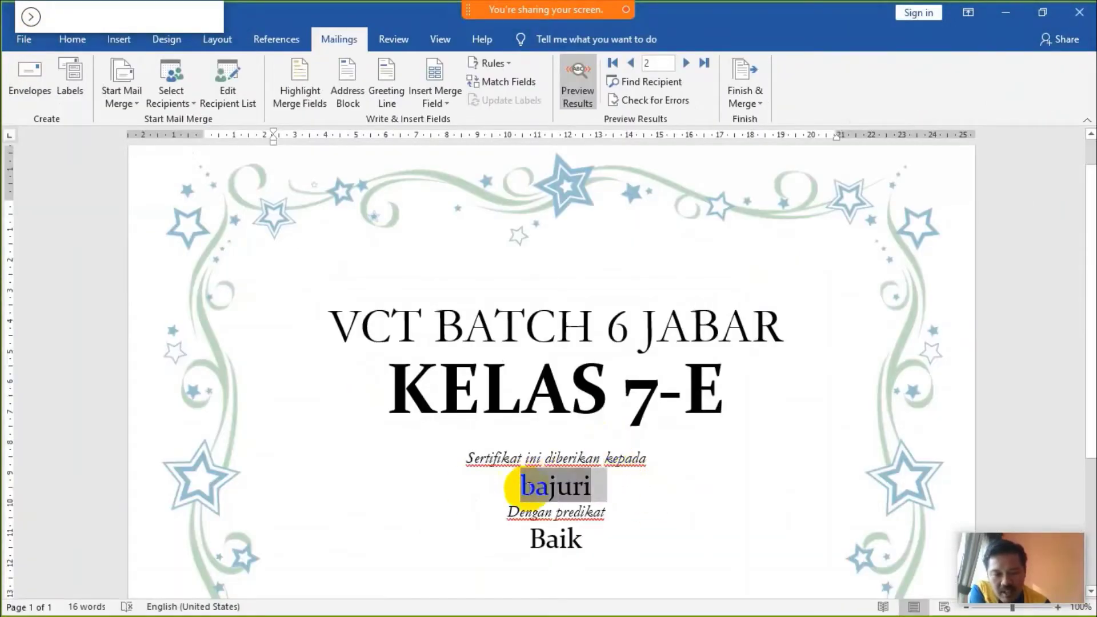
double_click(563, 486)
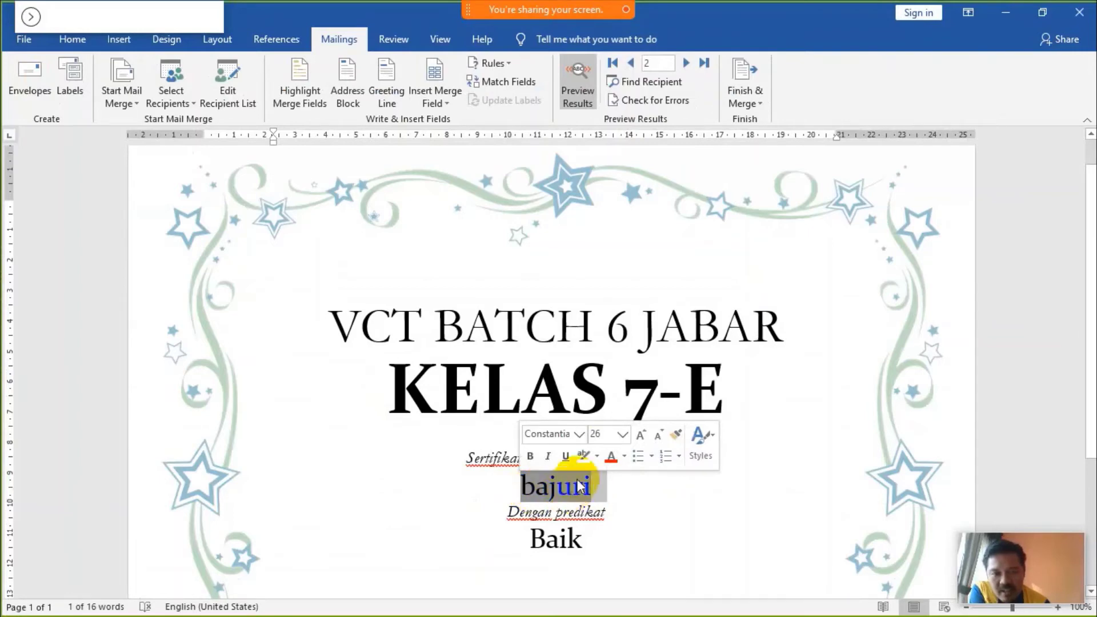
click(600, 223)
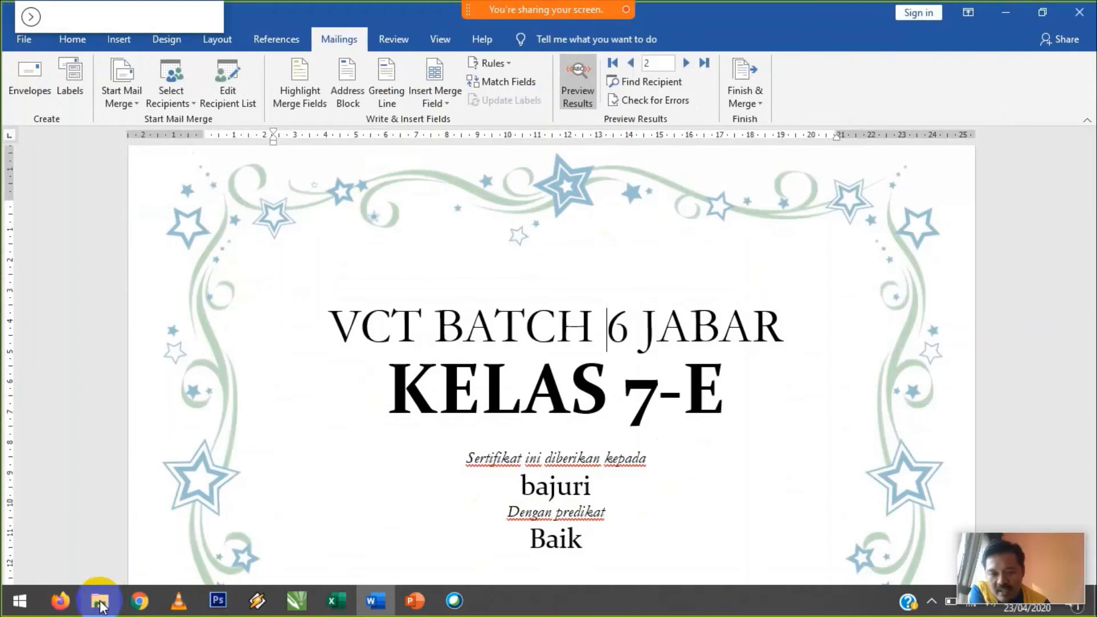
click(101, 603)
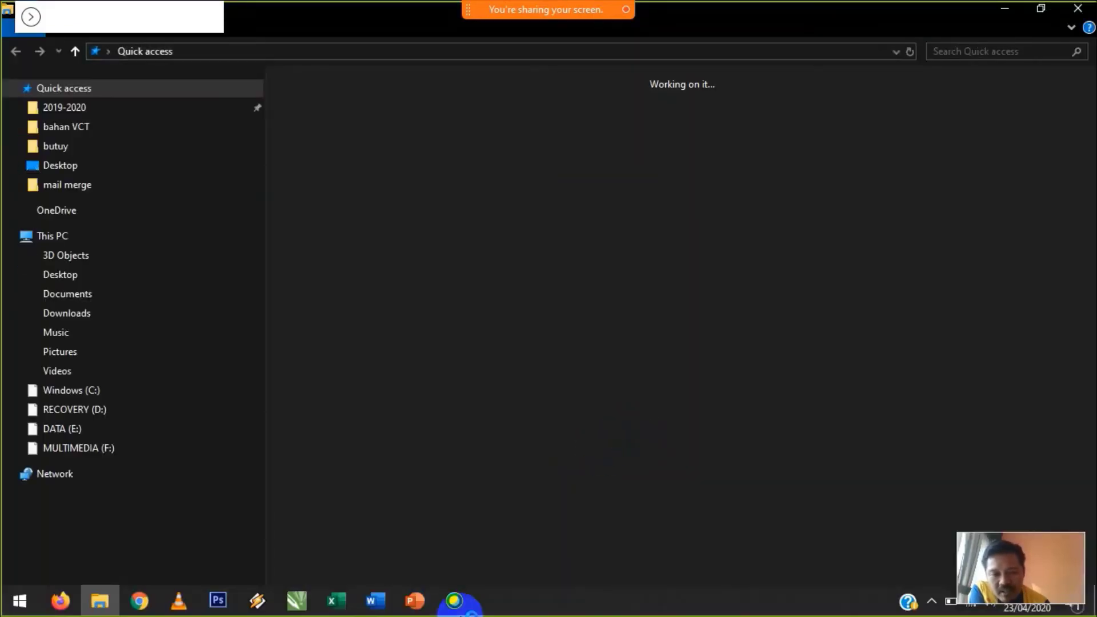
click(1078, 9)
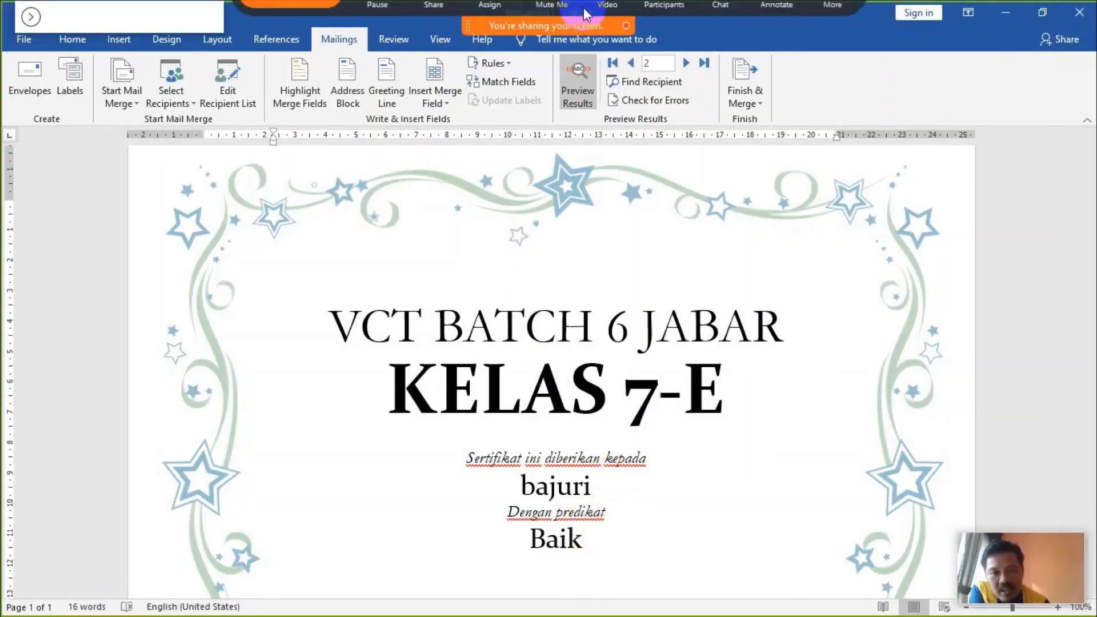
Step: Close Word and save the certificate to the Desktop as 'sertifikat VCT BATCH 6 Jabar'
click(1079, 12)
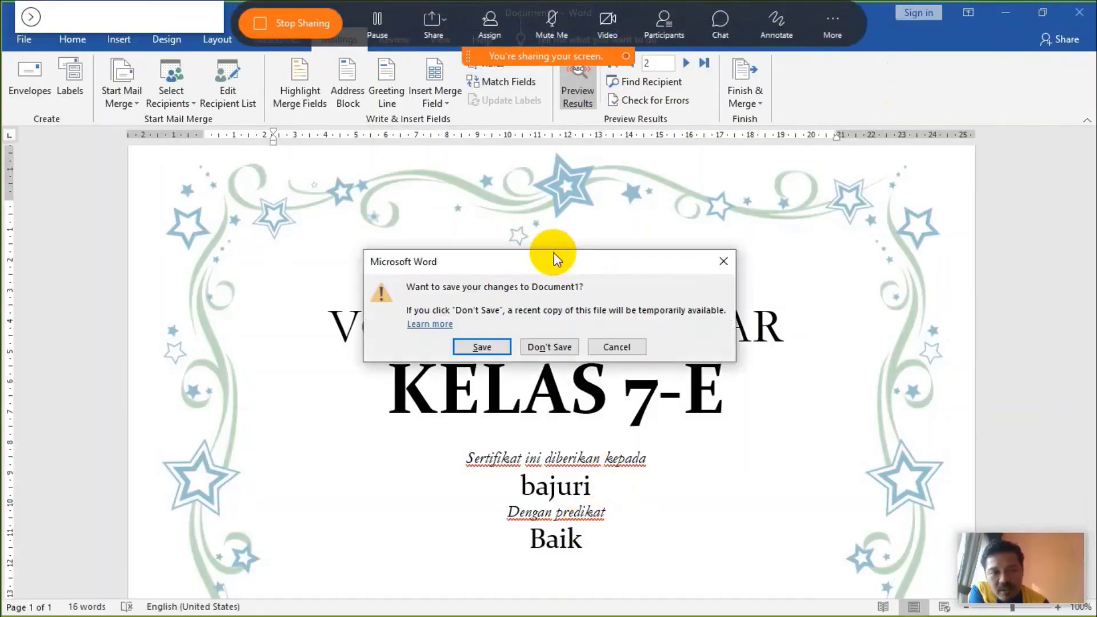
click(482, 346)
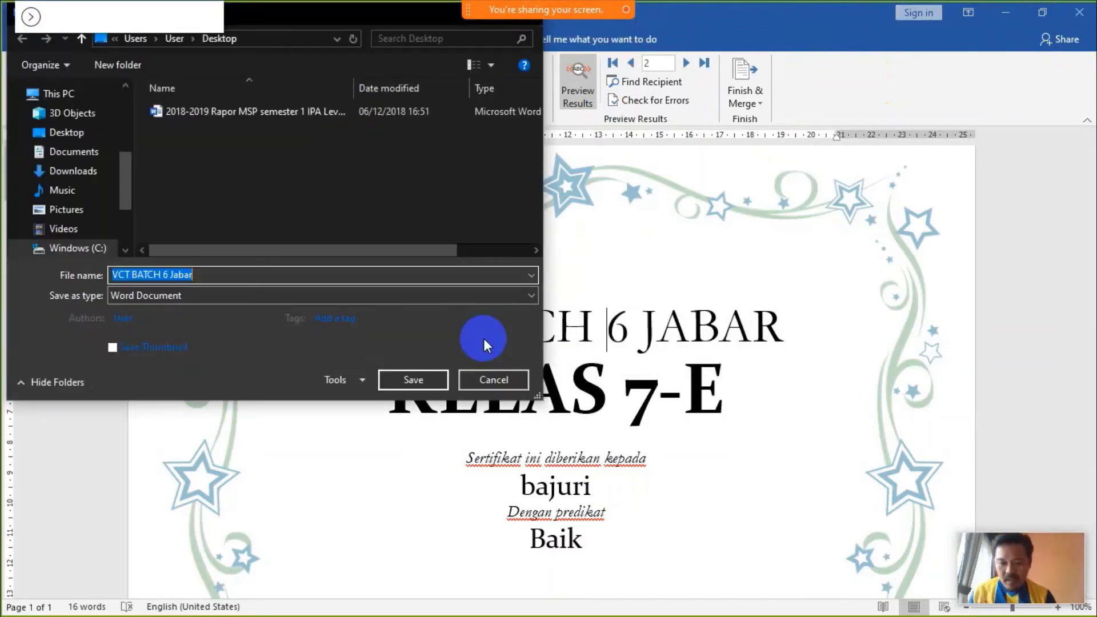
key(Home)
text(se)
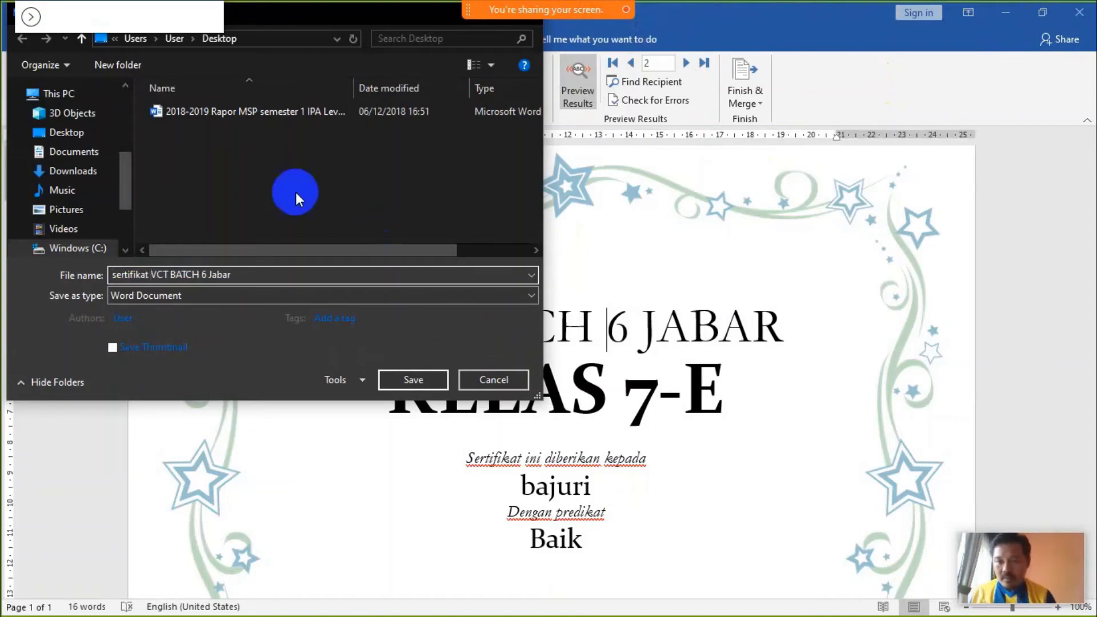
click(398, 386)
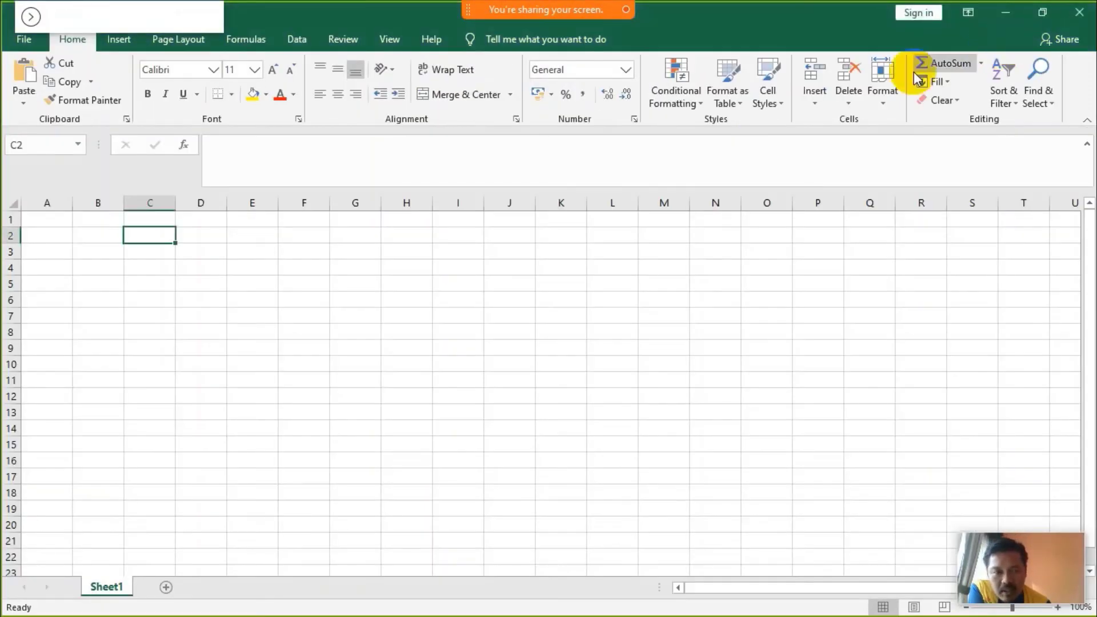
Step: Bring up Excel's File > Open page to see the recent workbooks, headed by data sertifikat
click(23, 40)
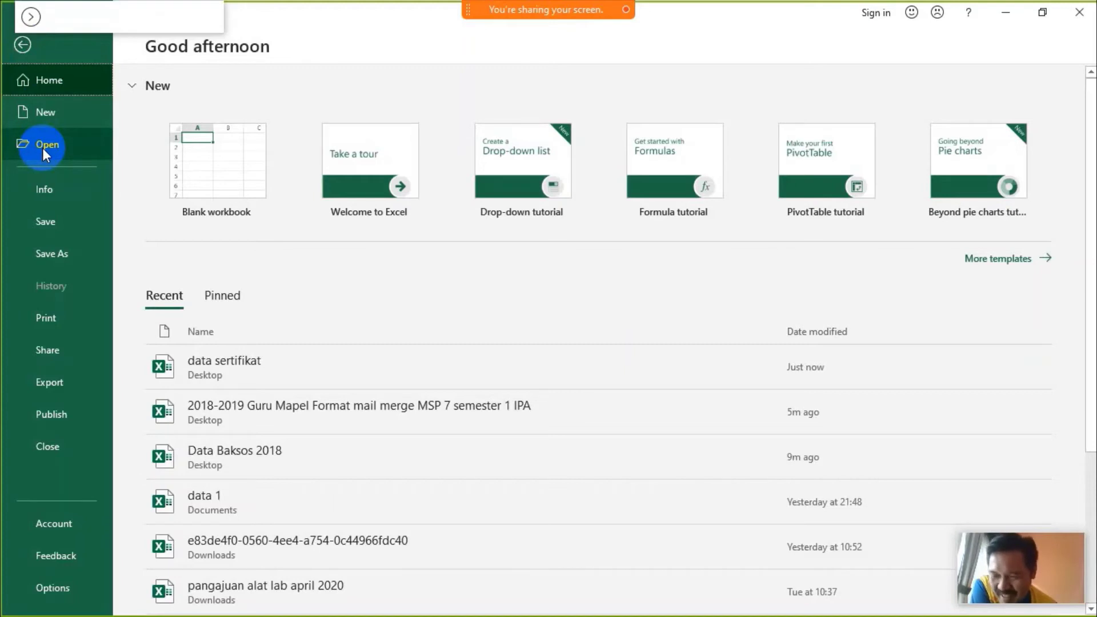
click(43, 149)
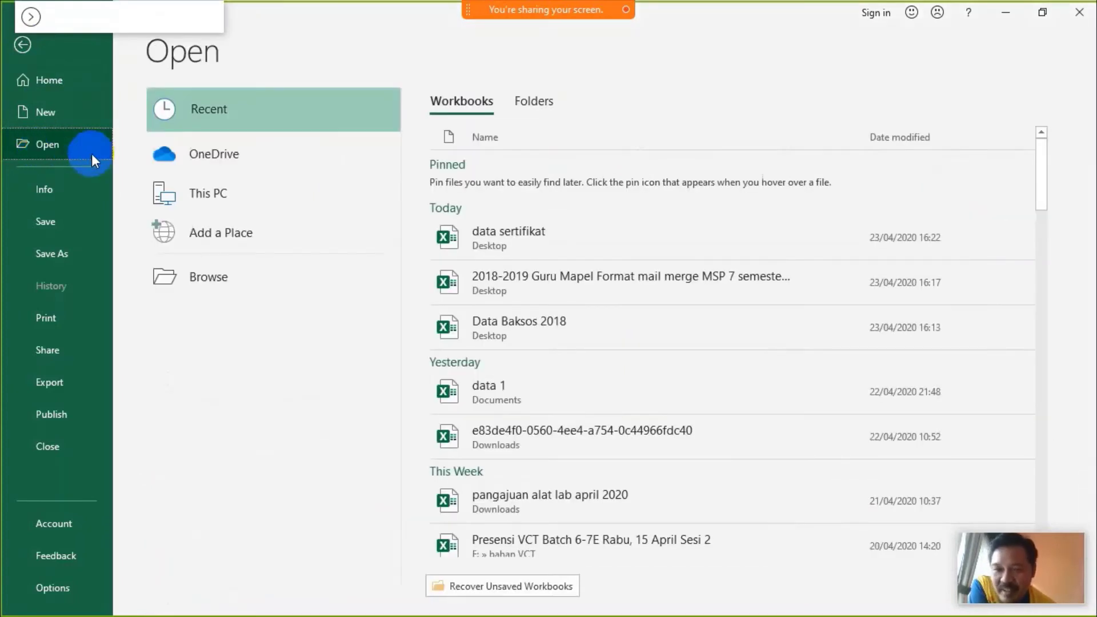
Step: Open the data sertifikat workbook and add the header 'foto' in cell D2
click(488, 235)
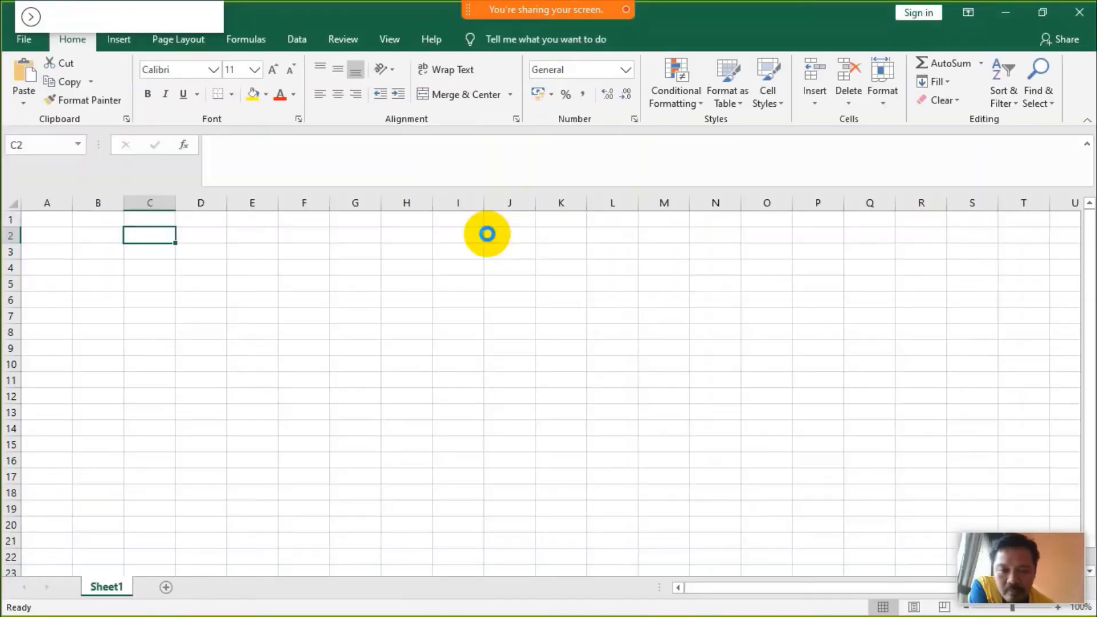
click(211, 239)
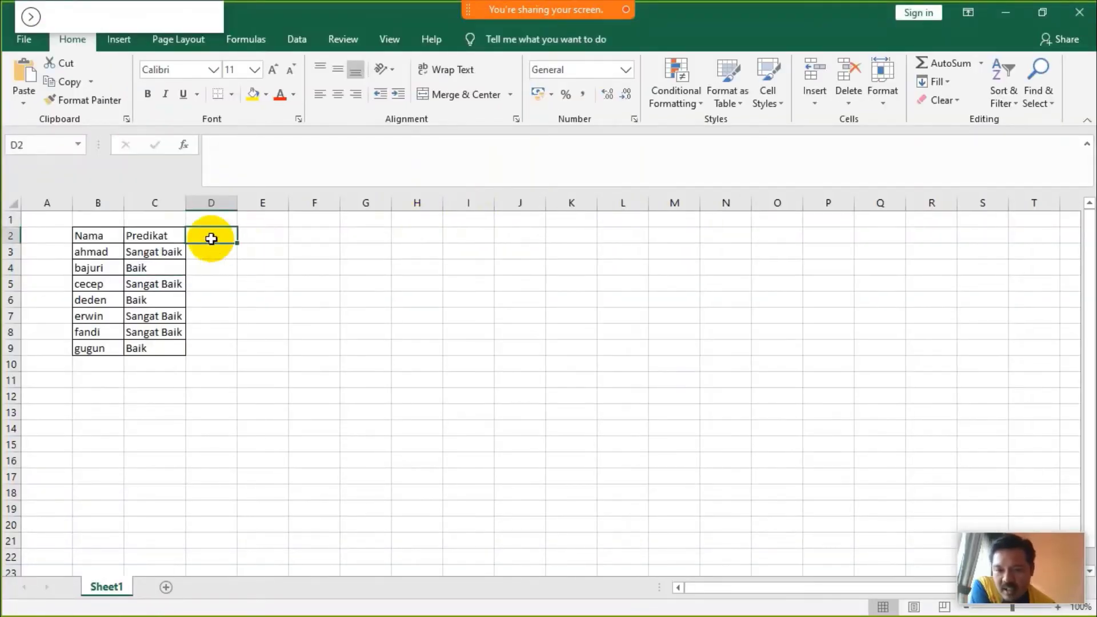
text(do)
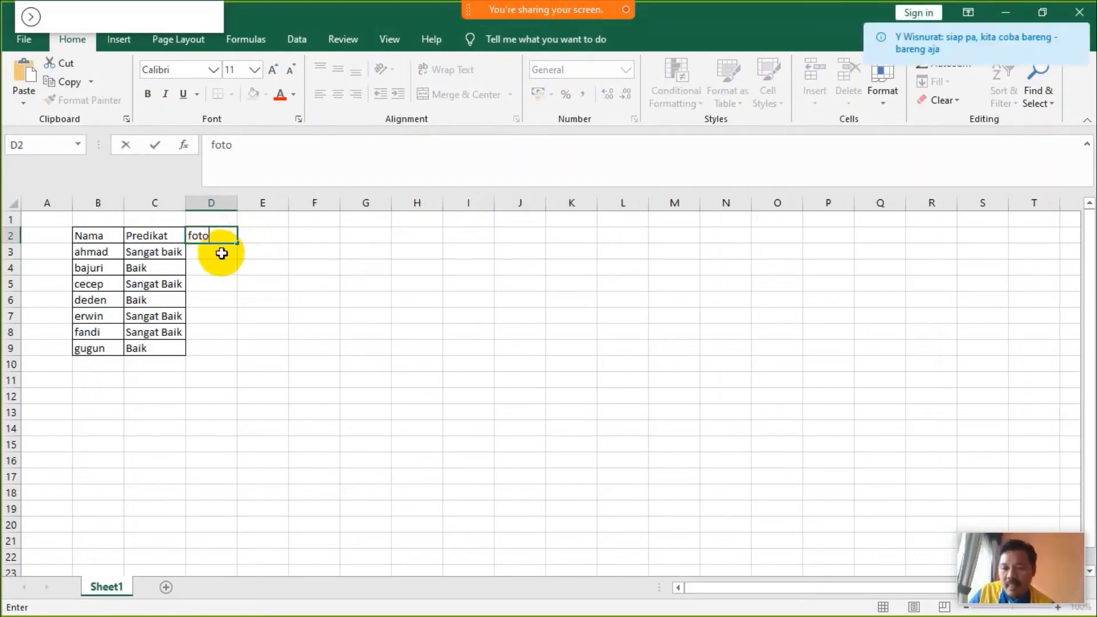
key(Return)
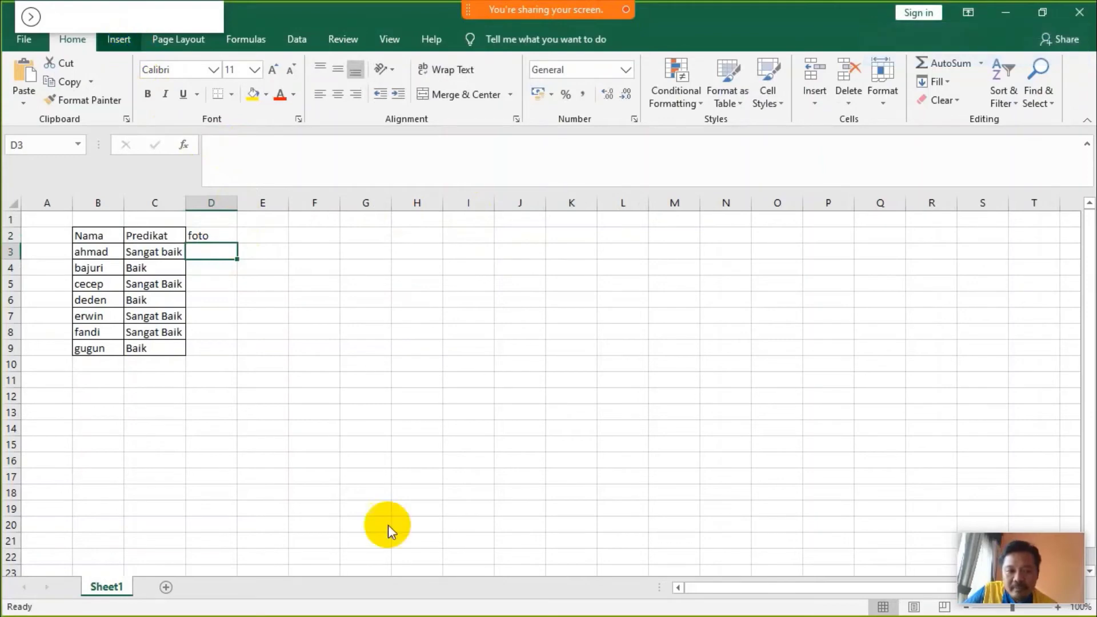
Step: Look through the Insert tab's Illustrations options and the Page Layout and Formulas tabs, ending on Insert
click(119, 38)
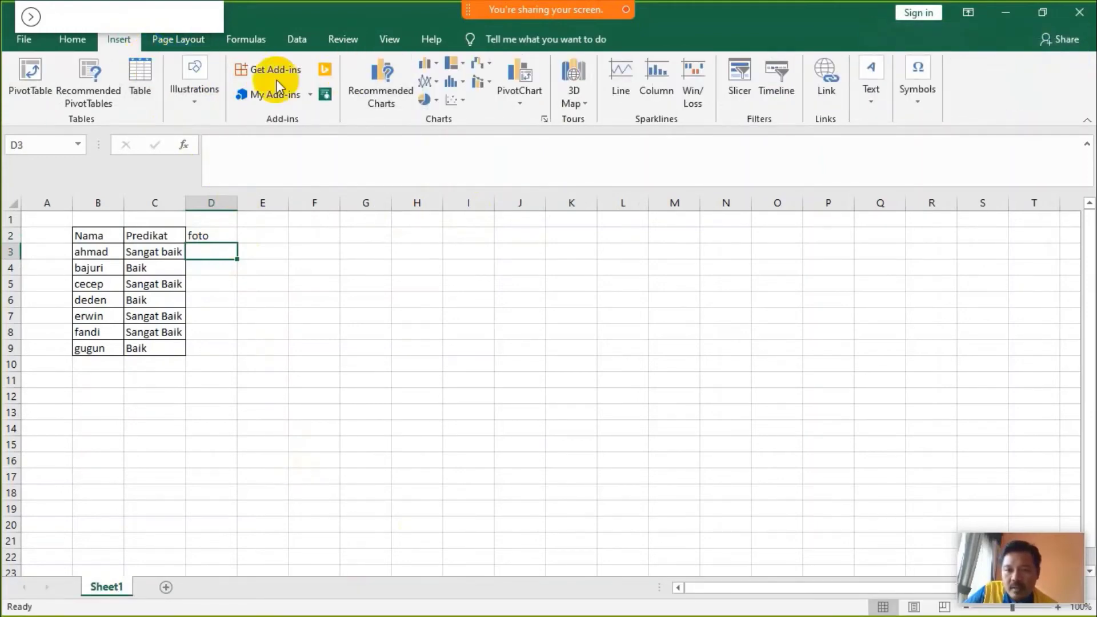
click(189, 91)
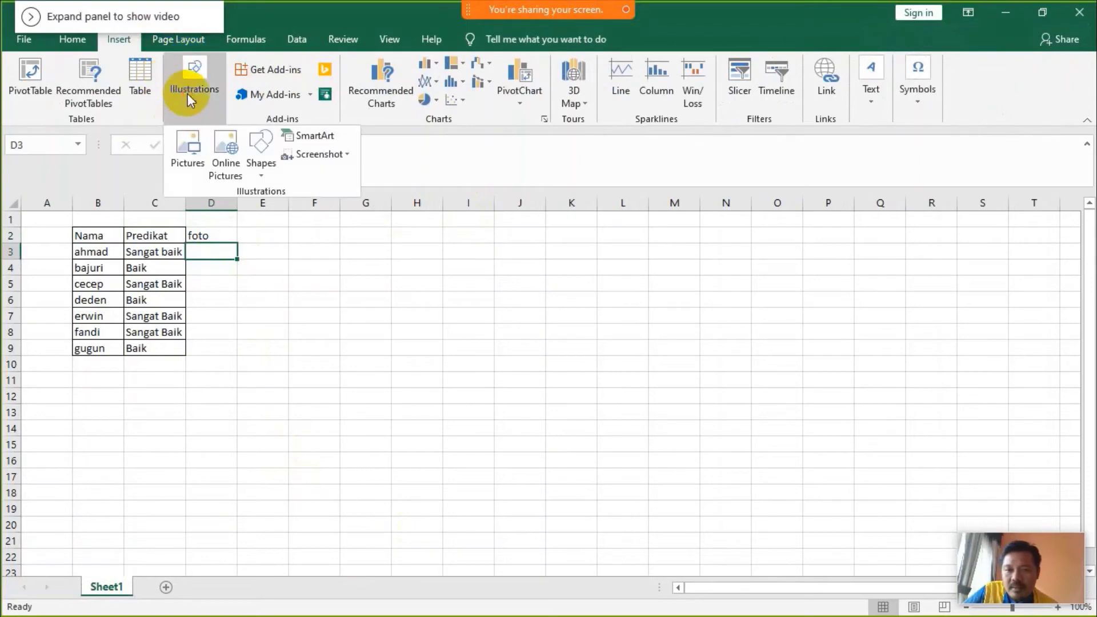
click(185, 97)
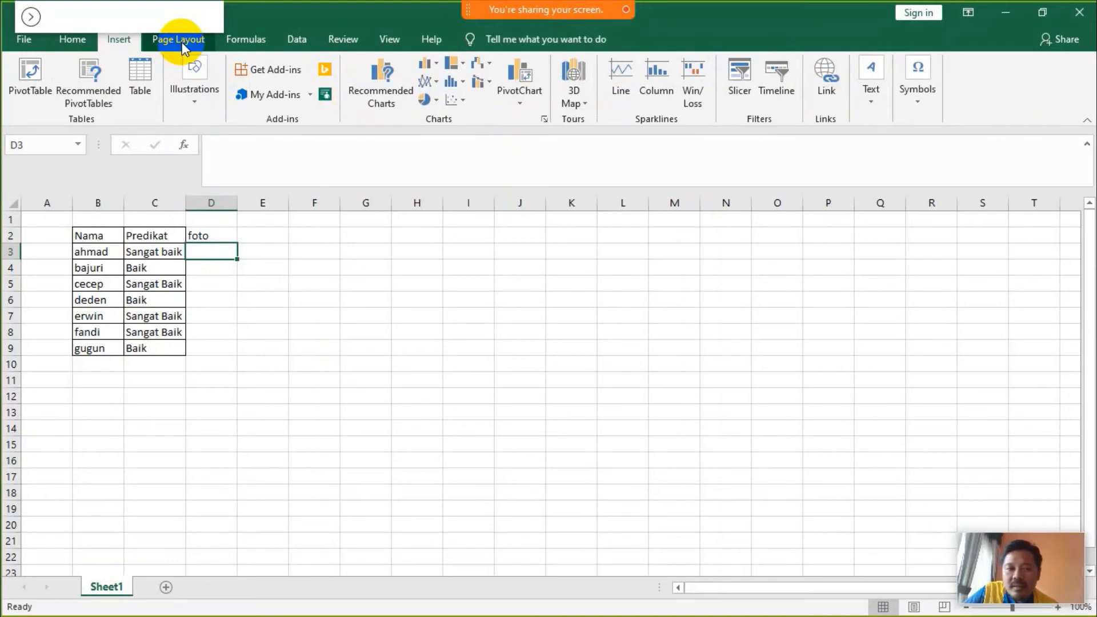
click(181, 43)
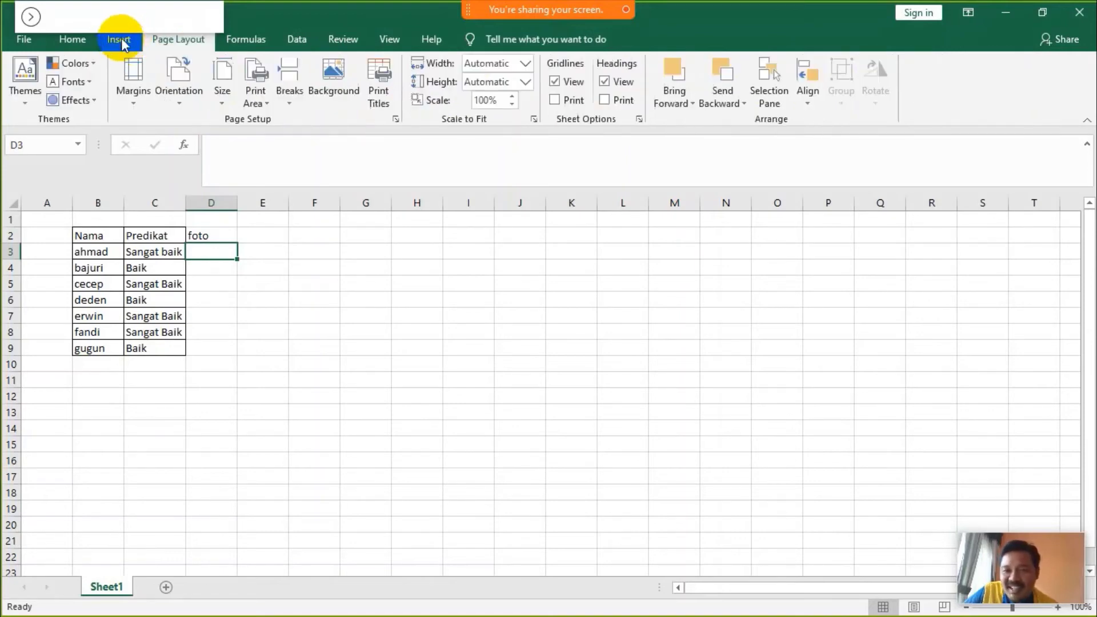
click(124, 45)
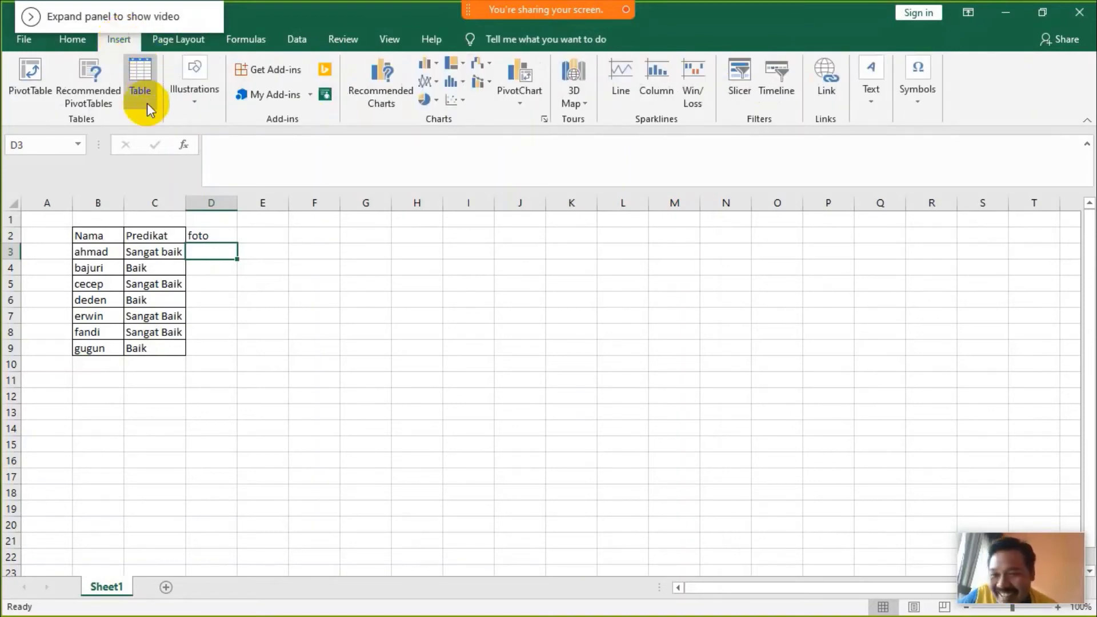
click(205, 95)
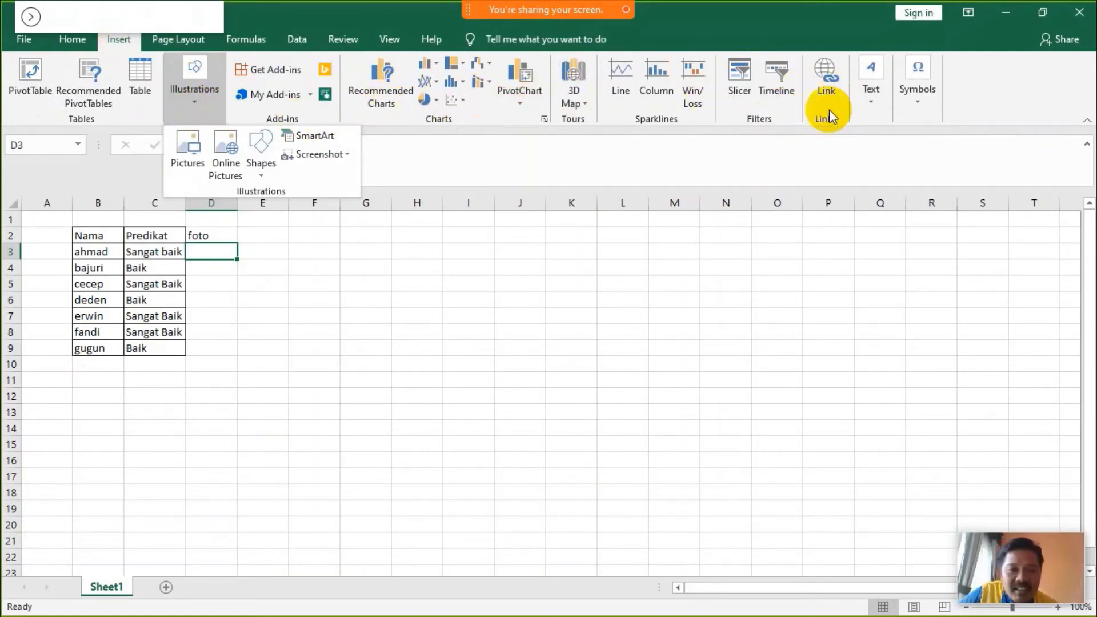
click(406, 235)
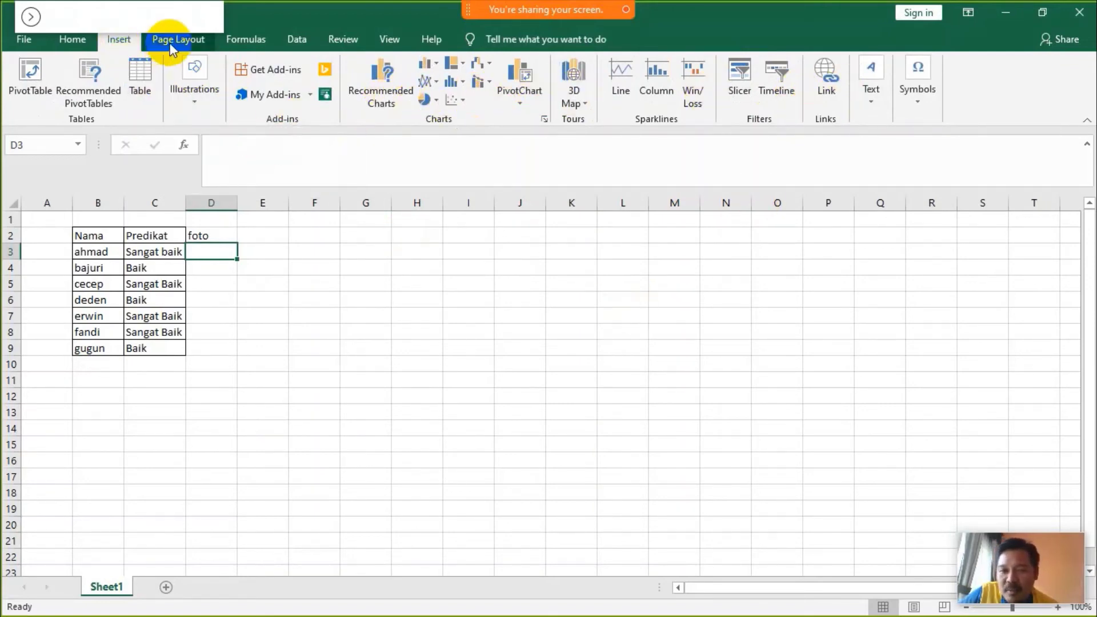
click(246, 40)
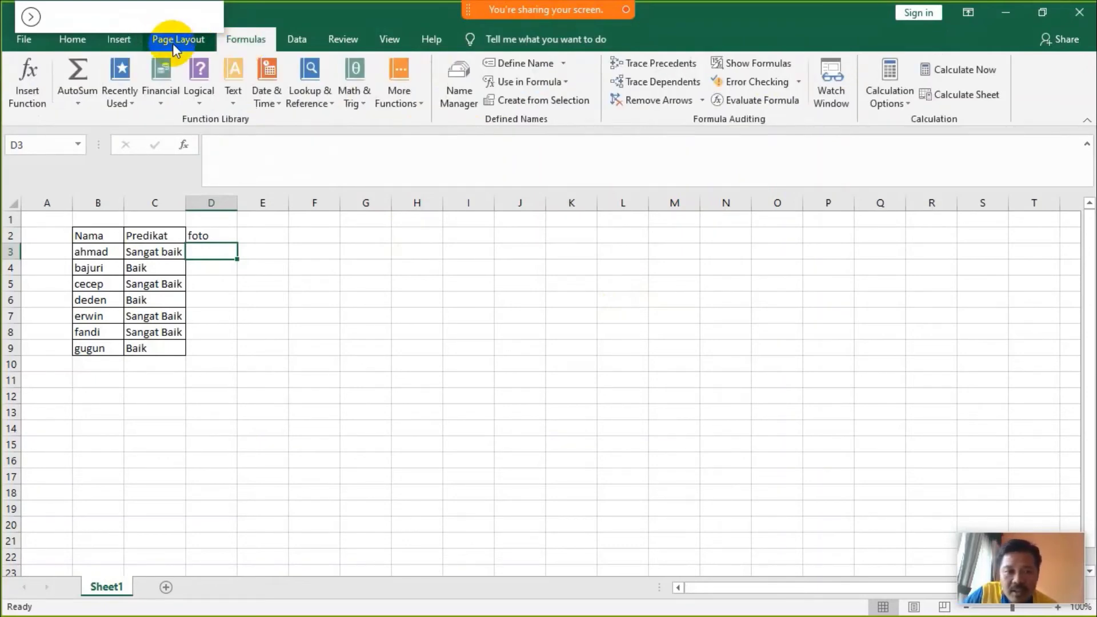
click(118, 39)
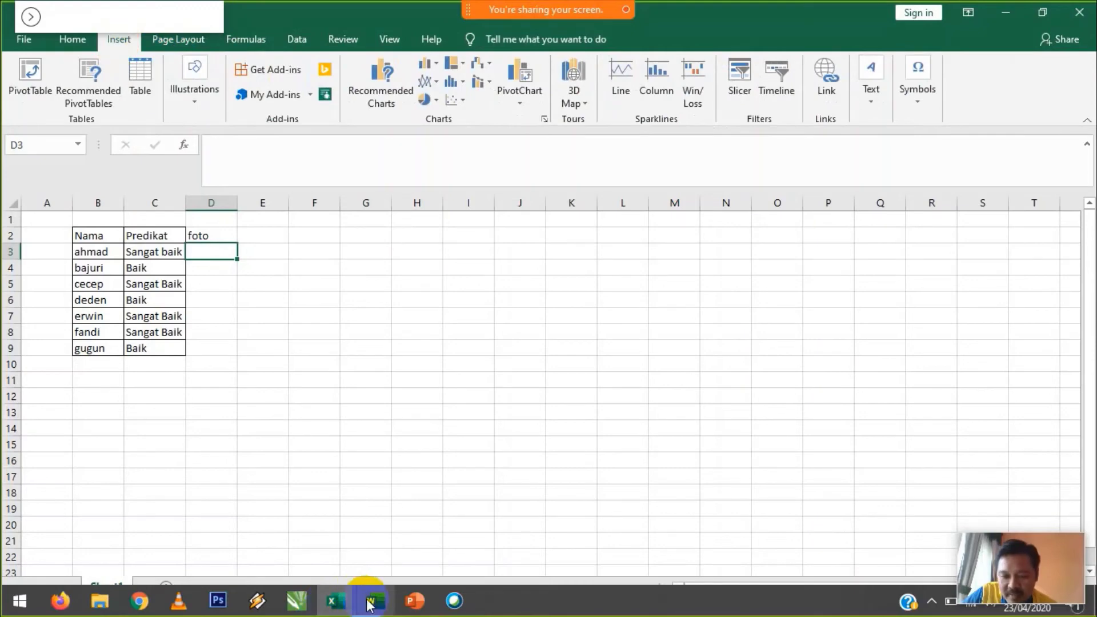
Step: Stop sharing the PowerPoint thank-you slide in the Webex meeting
click(413, 601)
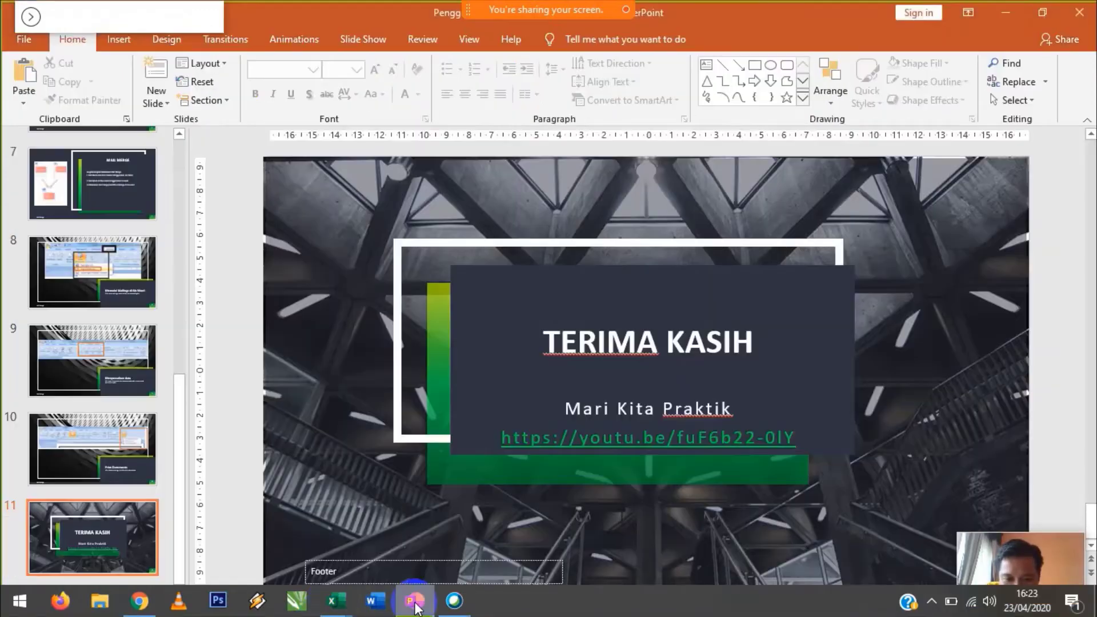
click(449, 602)
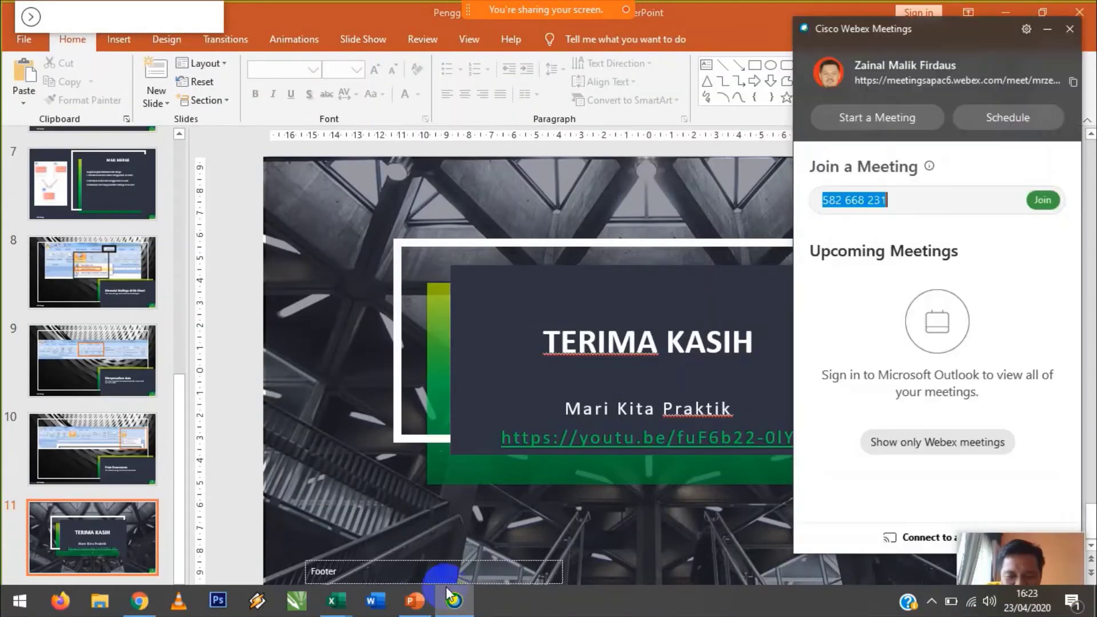
click(1046, 29)
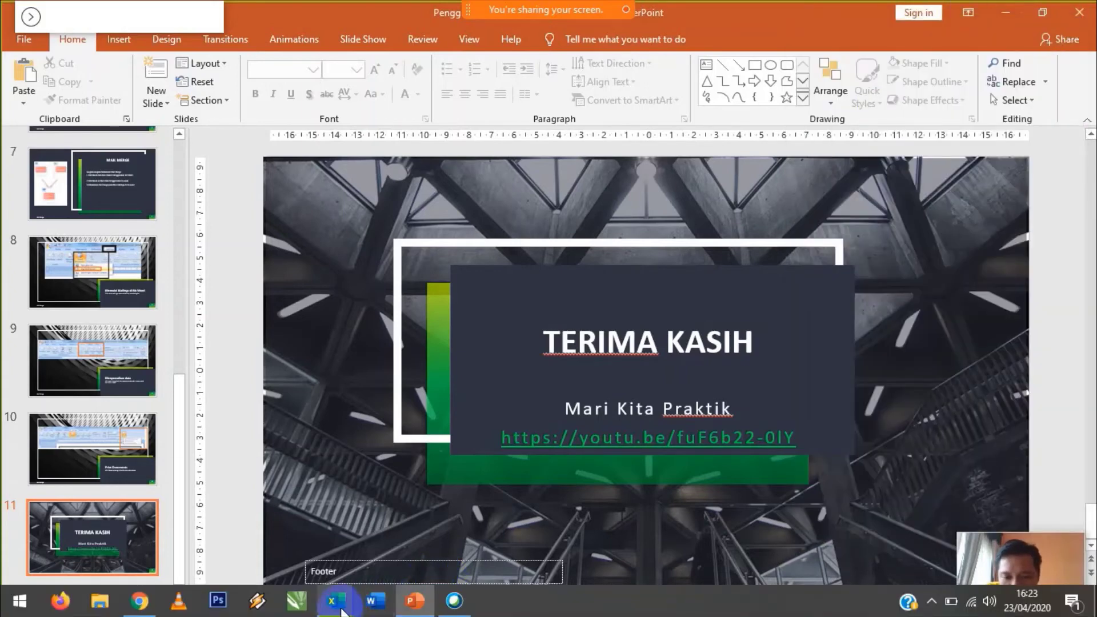
click(454, 600)
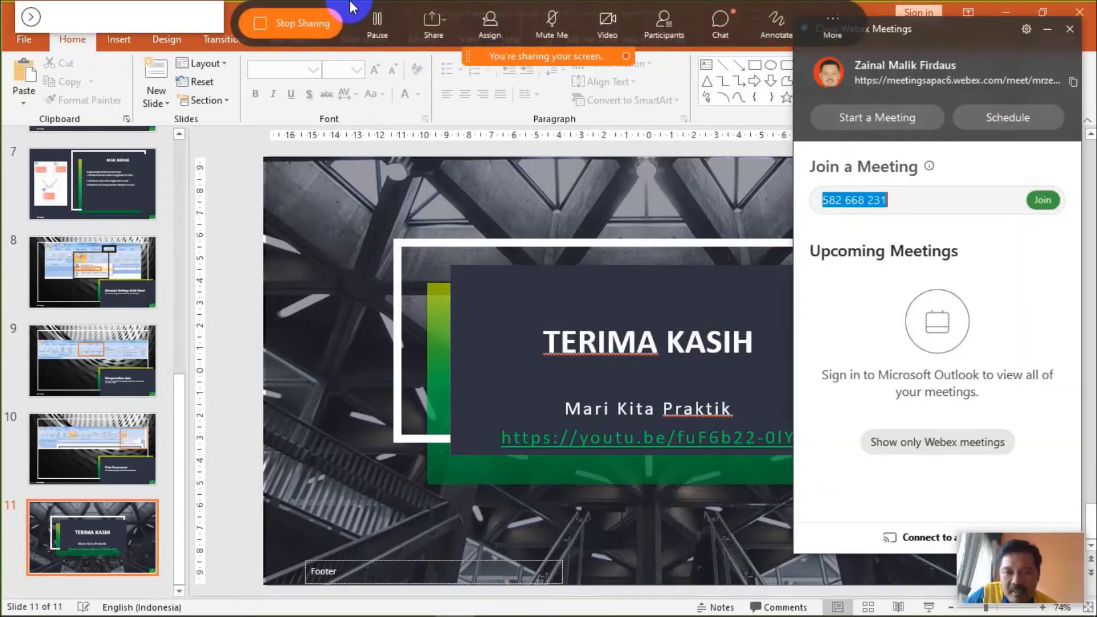
click(311, 24)
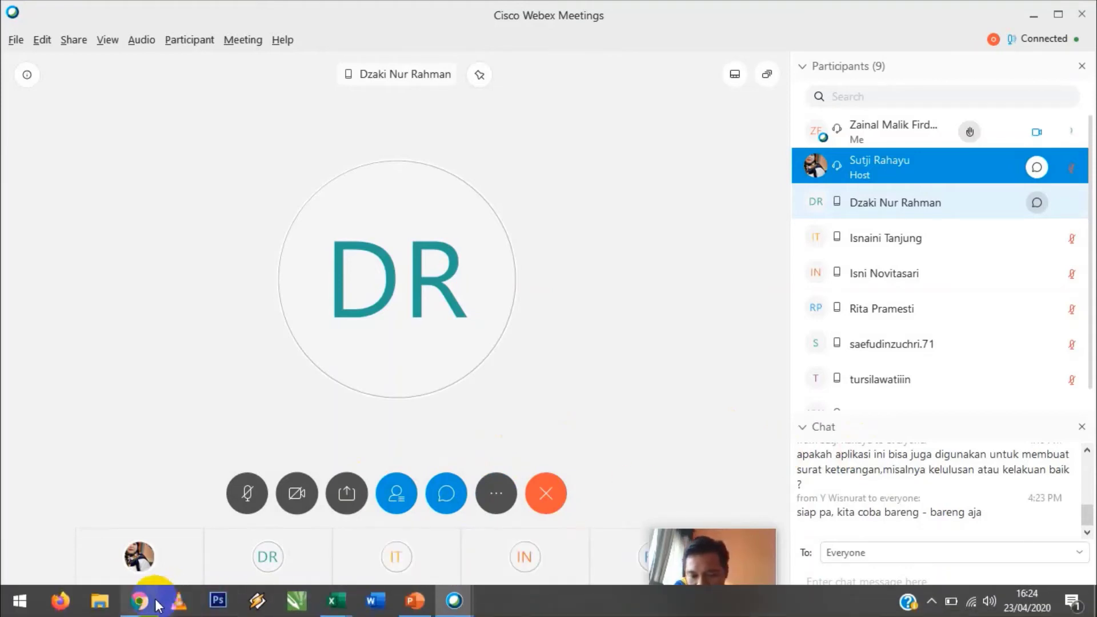
mouse_move(331, 601)
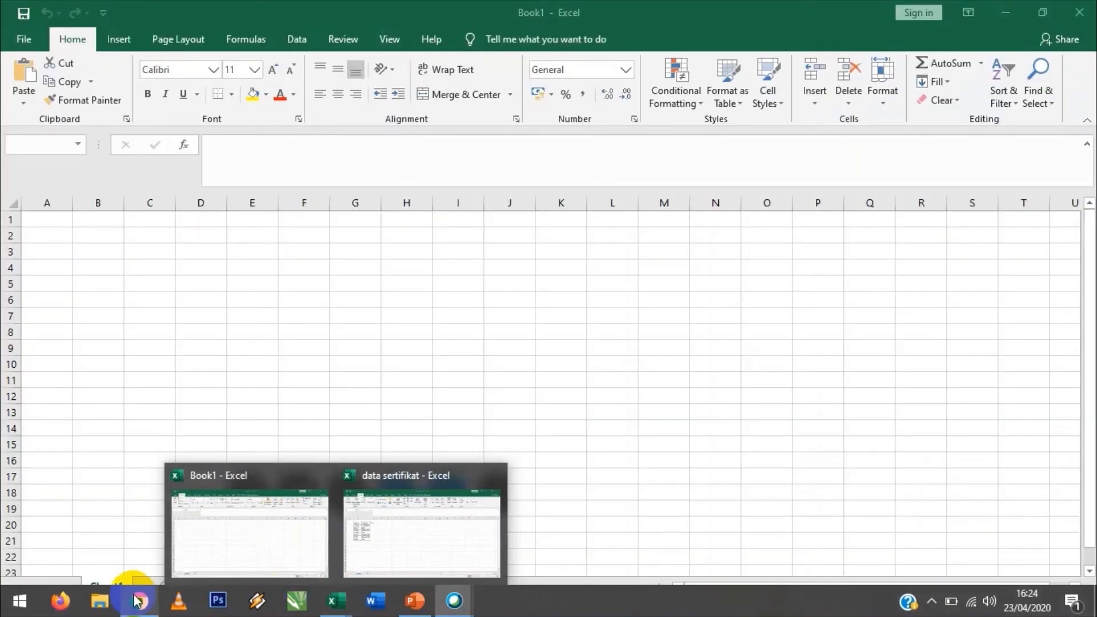
Step: Open the Chrome article on inserting pictures into mail merge and scroll to its steps
click(139, 601)
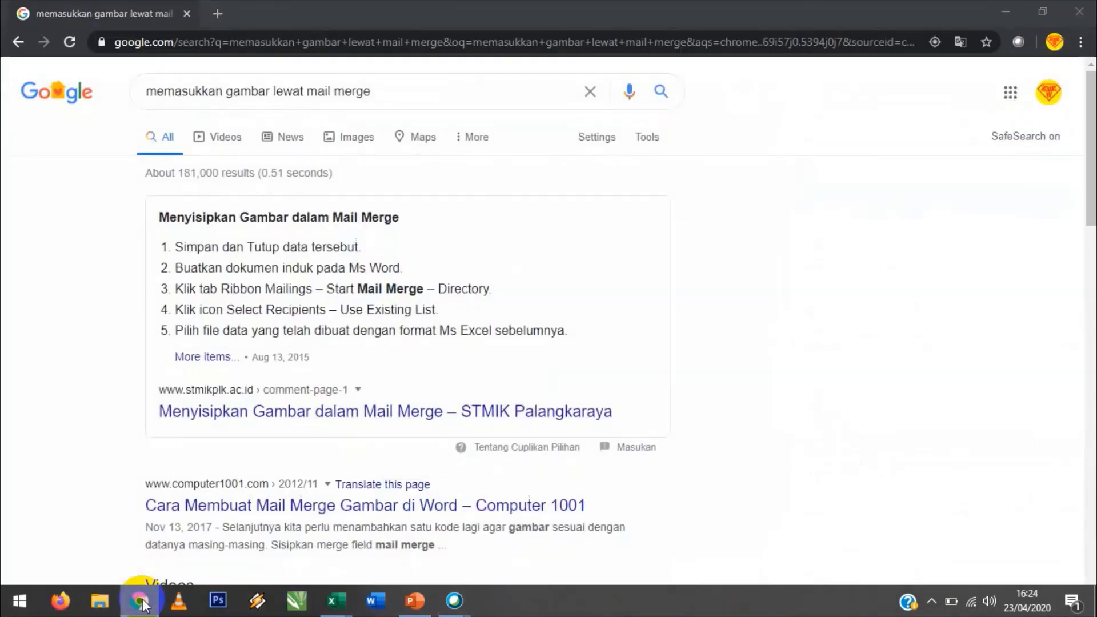
click(229, 360)
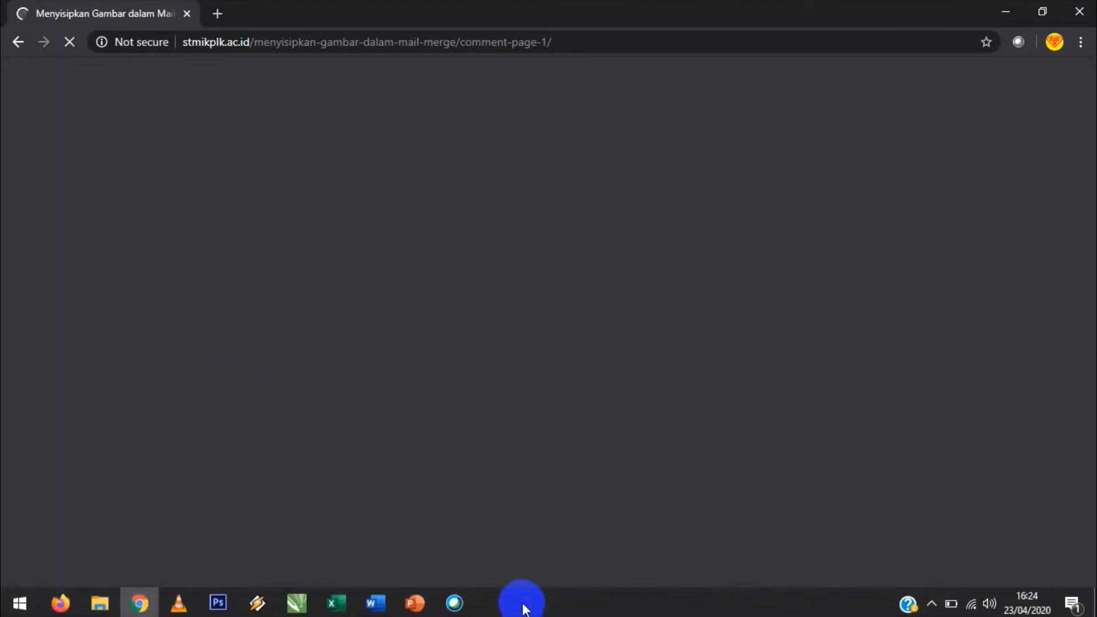
scroll(431, 450, down, 3)
scroll(400, 400, down, 1)
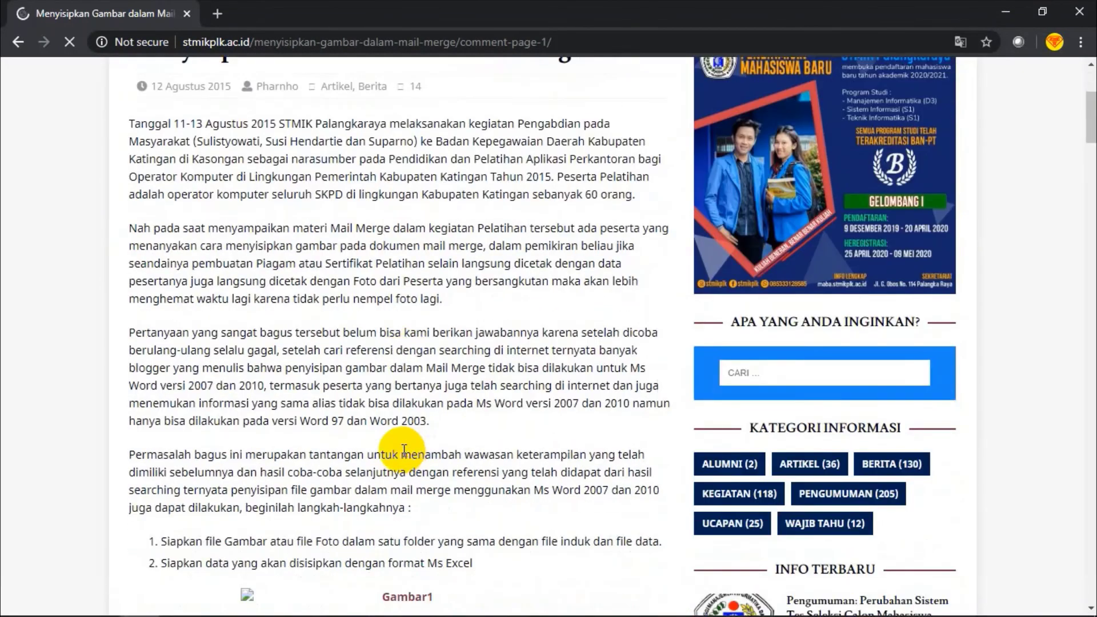
scroll(403, 434, down, 4)
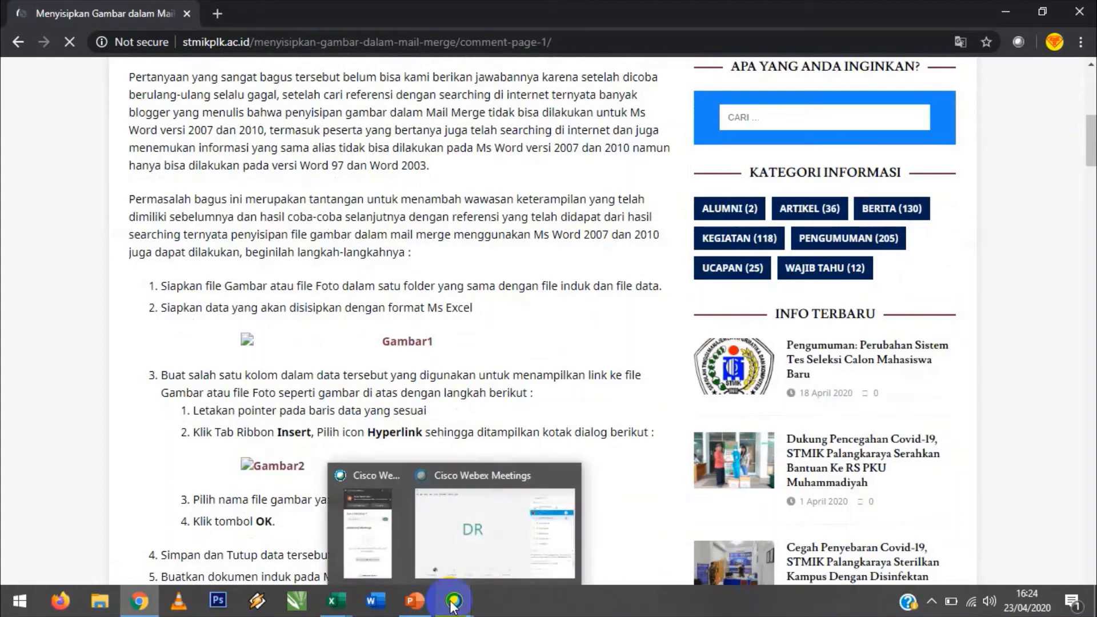
Step: Bring the data sertifikat Excel workbook to the front after checking the Webex window
click(451, 604)
click(482, 530)
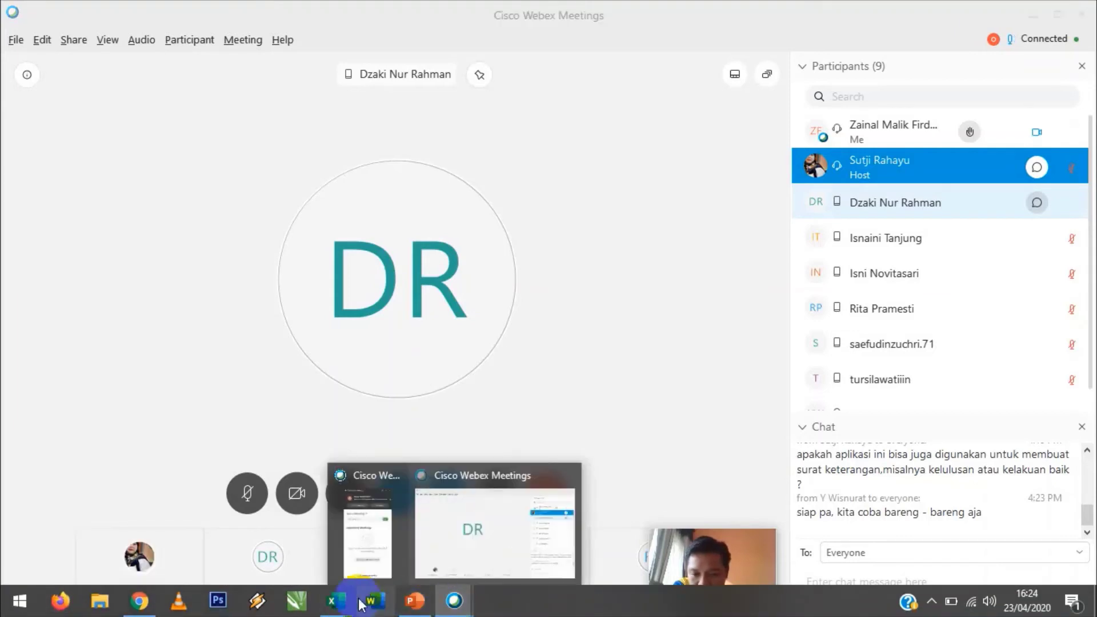
click(341, 604)
click(139, 601)
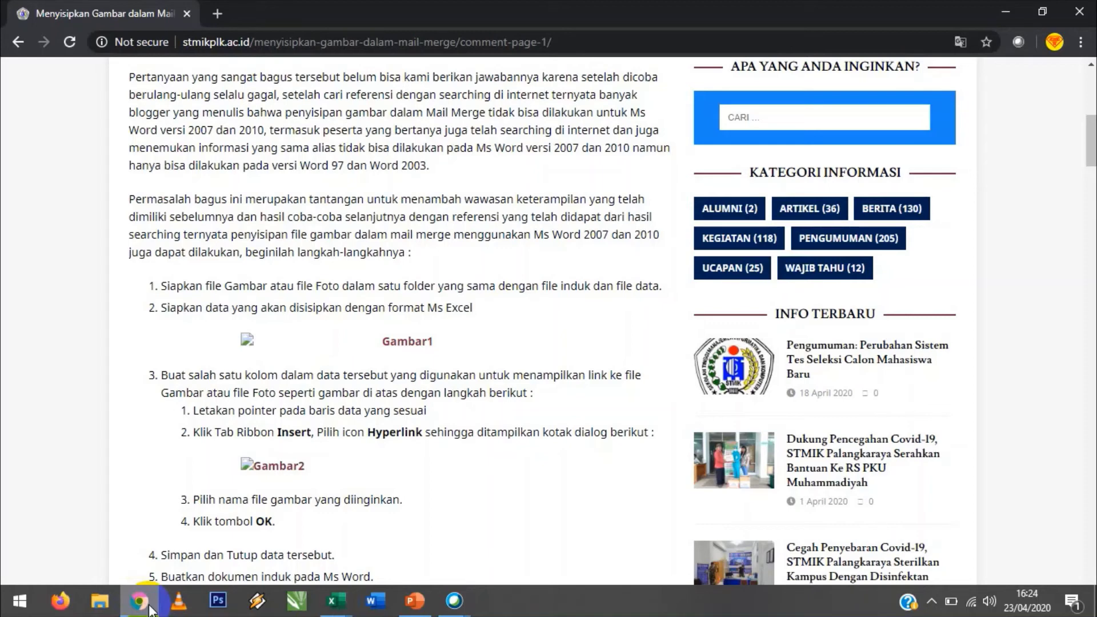
click(336, 600)
mouse_move(335, 601)
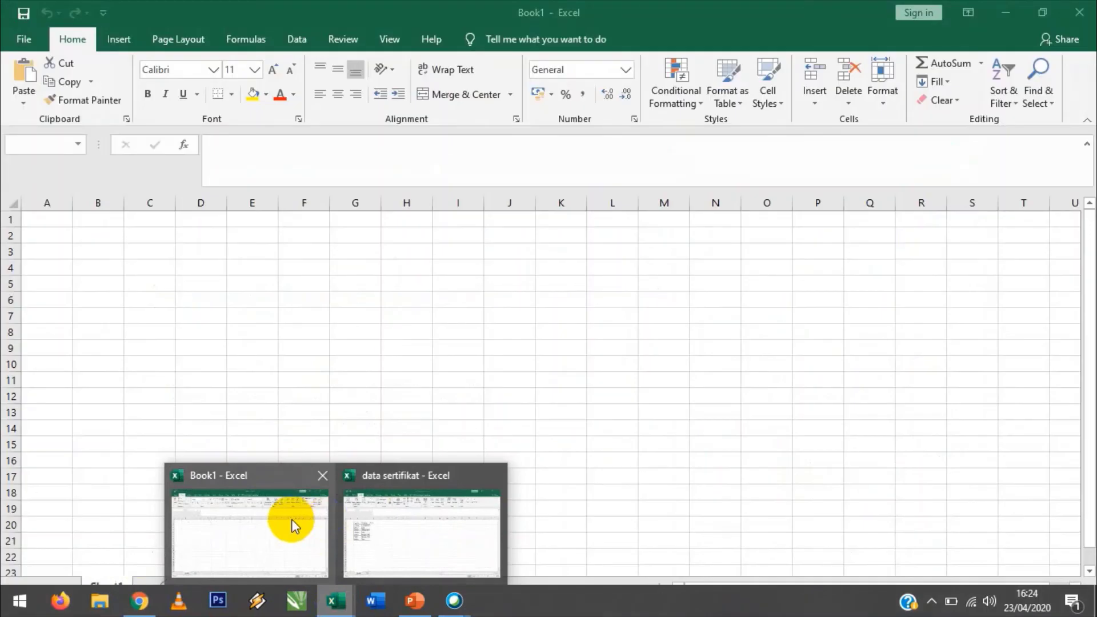
click(423, 528)
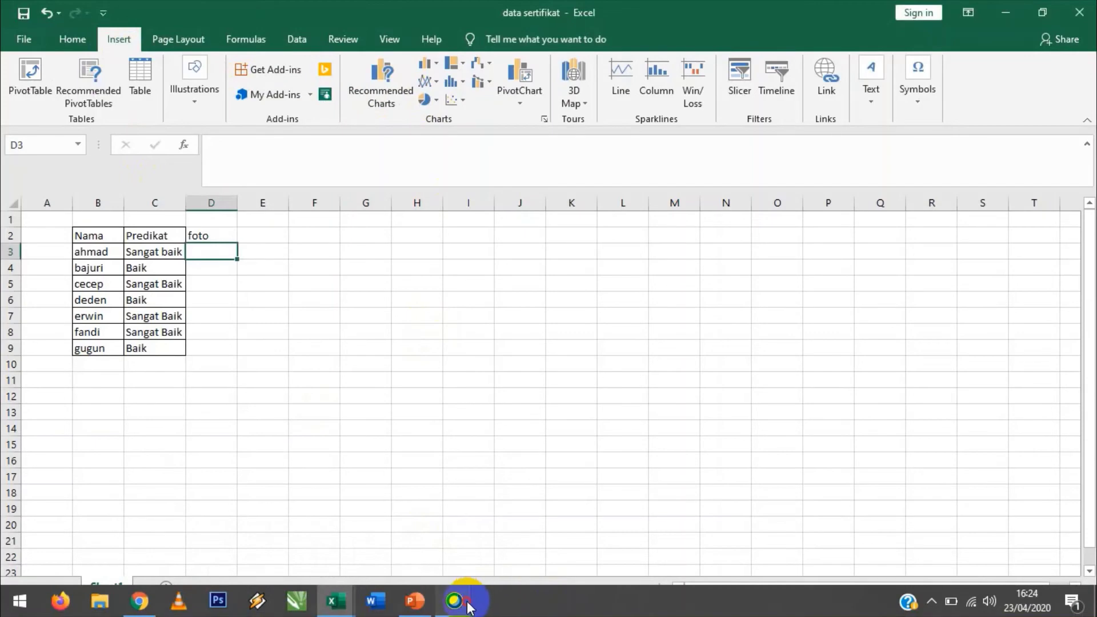
Step: Share Screen 1 in Webex again, with the data sertifikat workbook in front
mouse_move(454, 601)
click(465, 557)
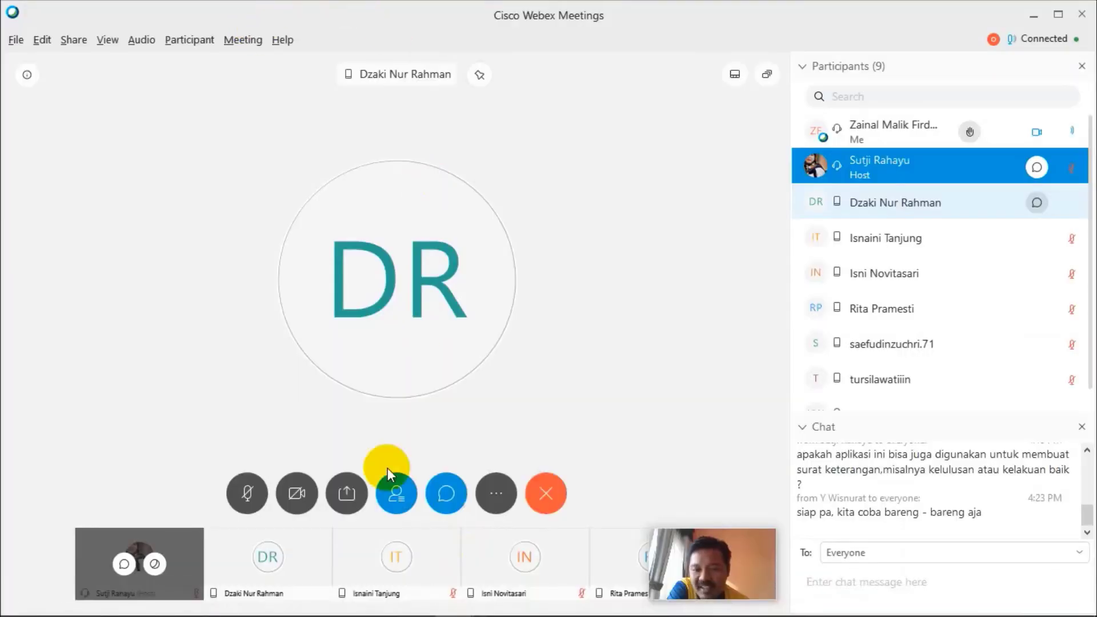
click(346, 493)
mouse_move(390, 186)
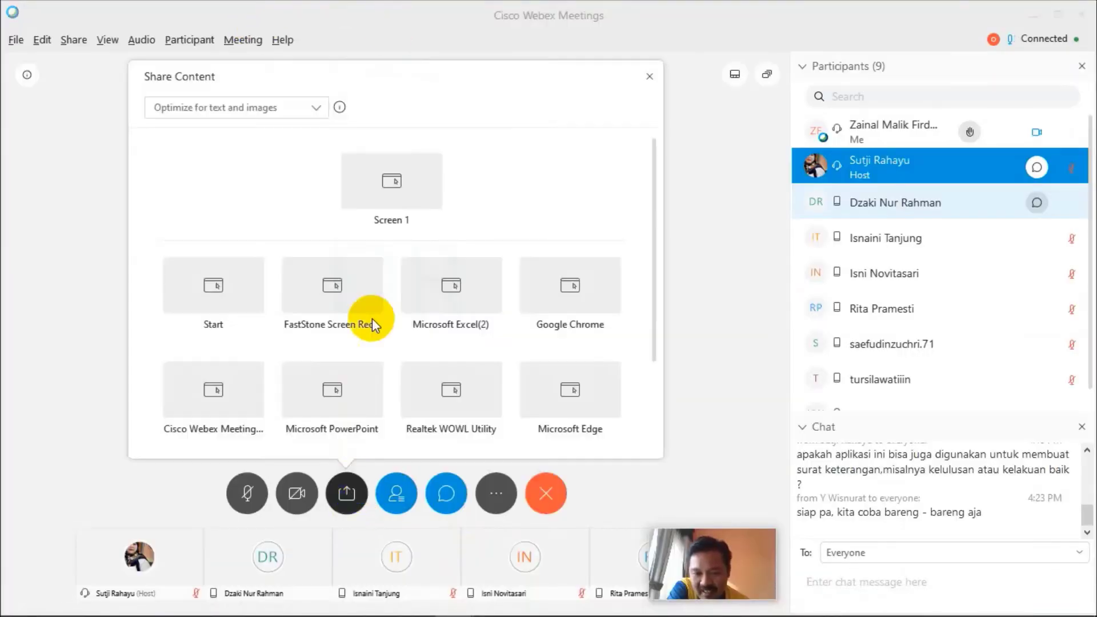
click(388, 194)
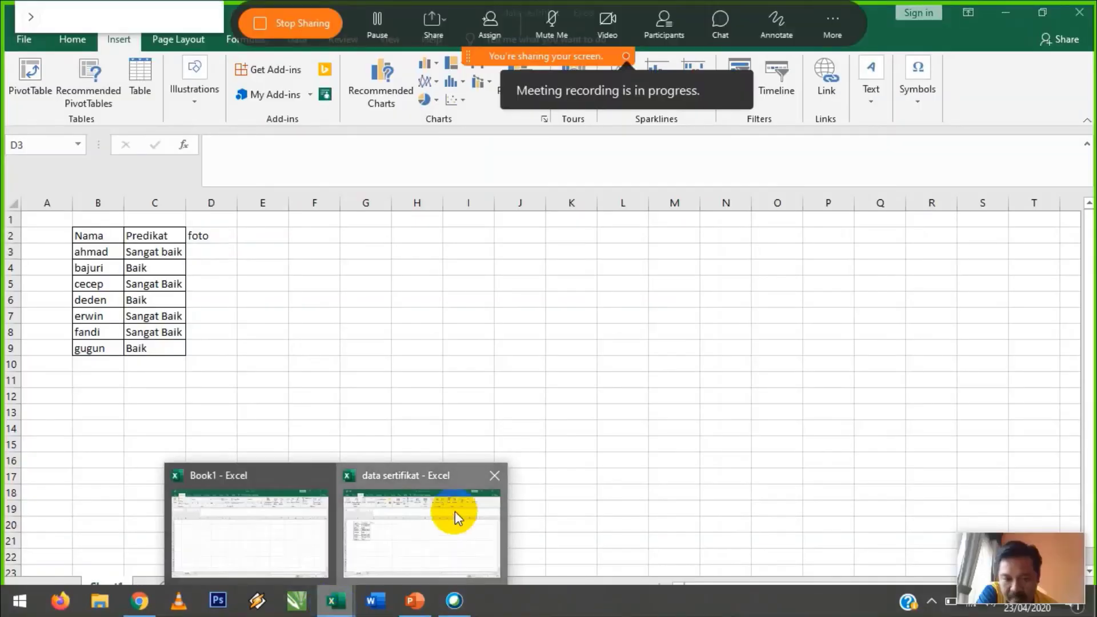
click(453, 514)
mouse_move(334, 600)
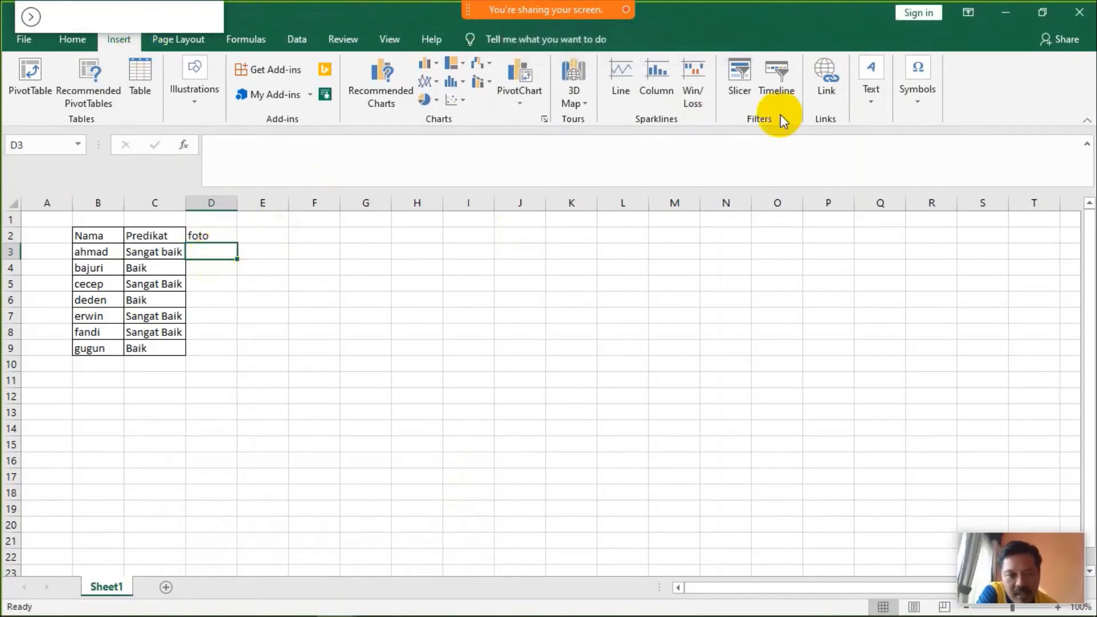
Step: Start a hyperlink in cell D3 and browse to the bahan VCT folder on DATA (E:)
click(823, 89)
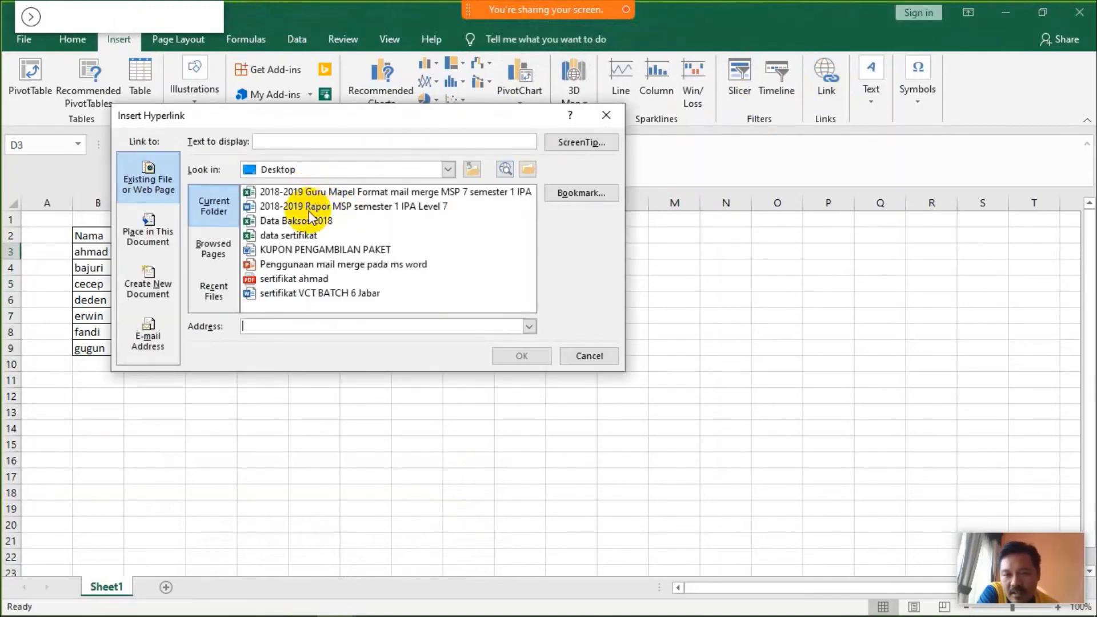
click(447, 170)
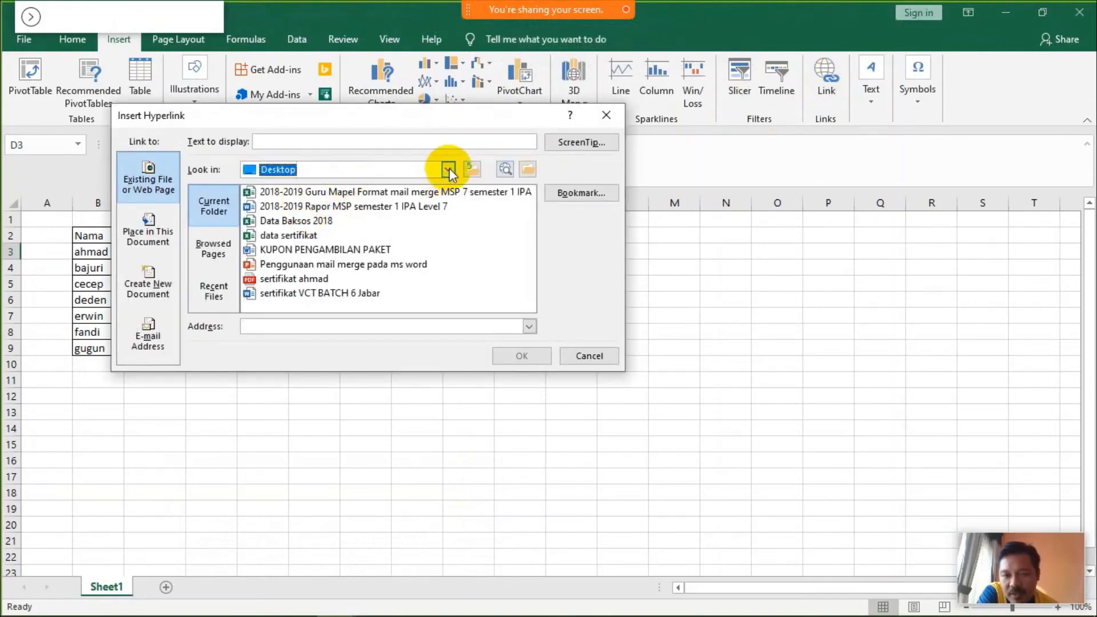
scroll(302, 268, down, 1)
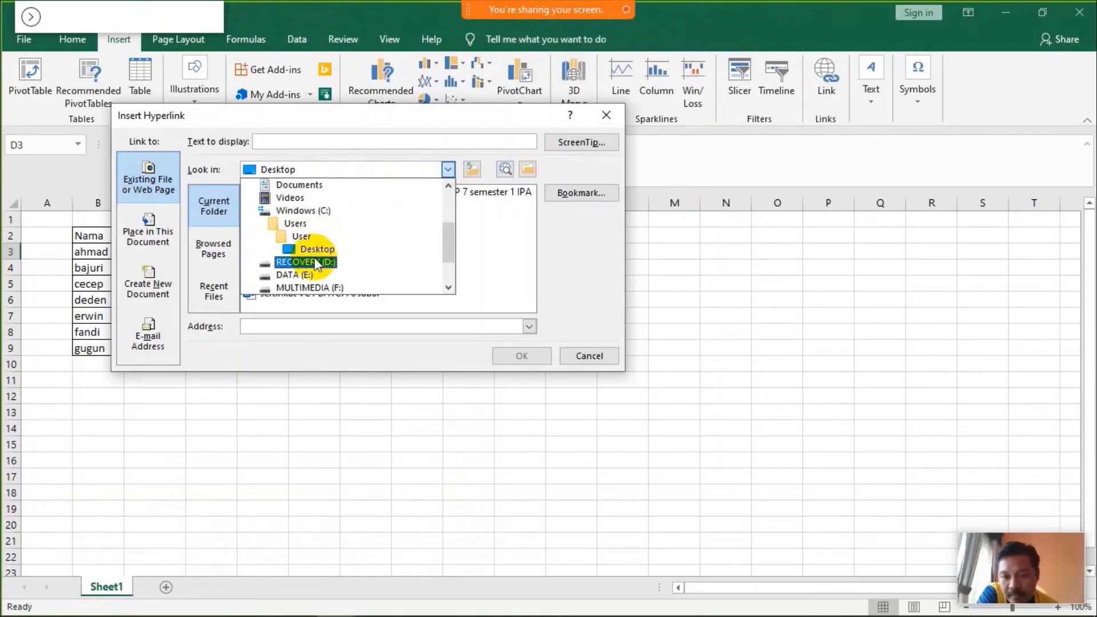
click(297, 276)
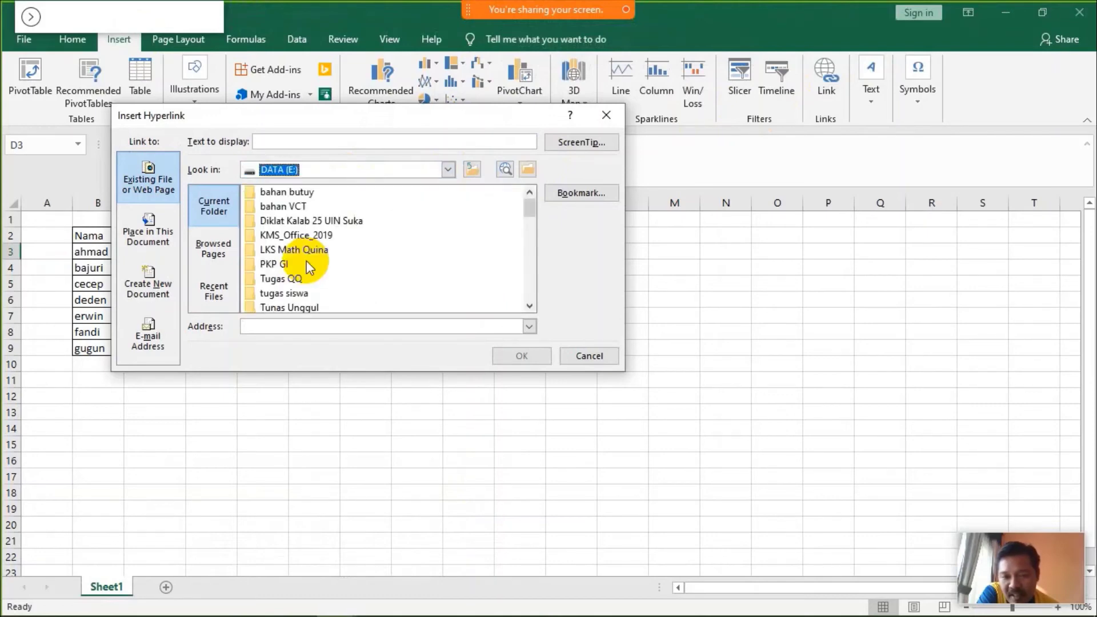
click(300, 206)
double_click(300, 206)
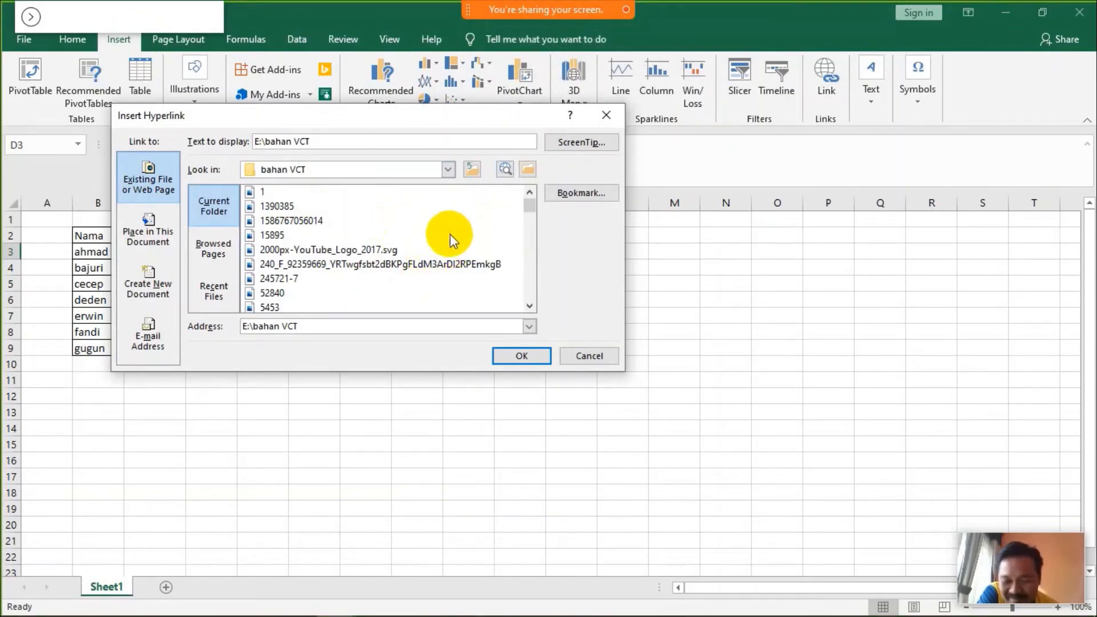
Step: Link D3 to the file 2000px-YouTube_Logo_2017.svg.png and confirm
click(506, 238)
key(Home)
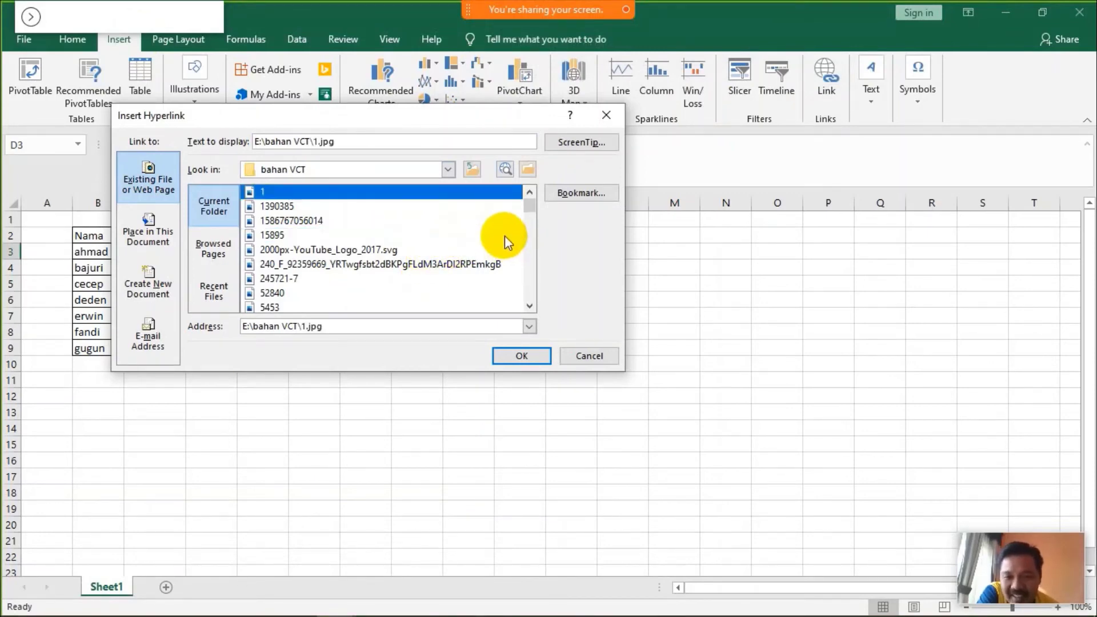
scroll(441, 230, down, 4)
scroll(441, 229, down, 2)
scroll(441, 225, up, 1)
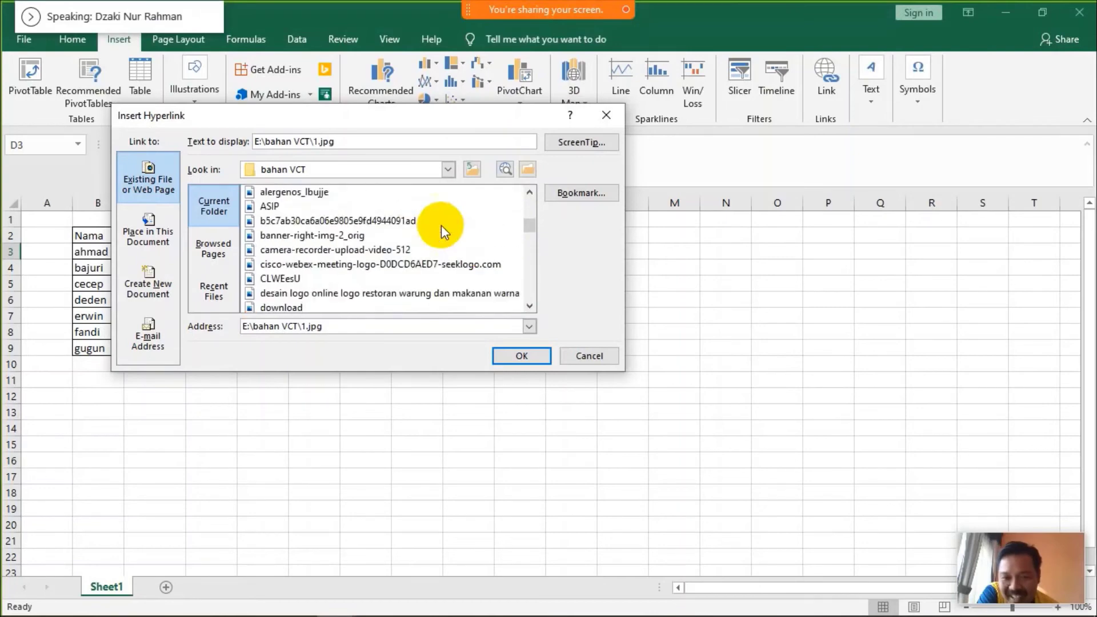
scroll(457, 217, up, 3)
scroll(486, 214, up, 2)
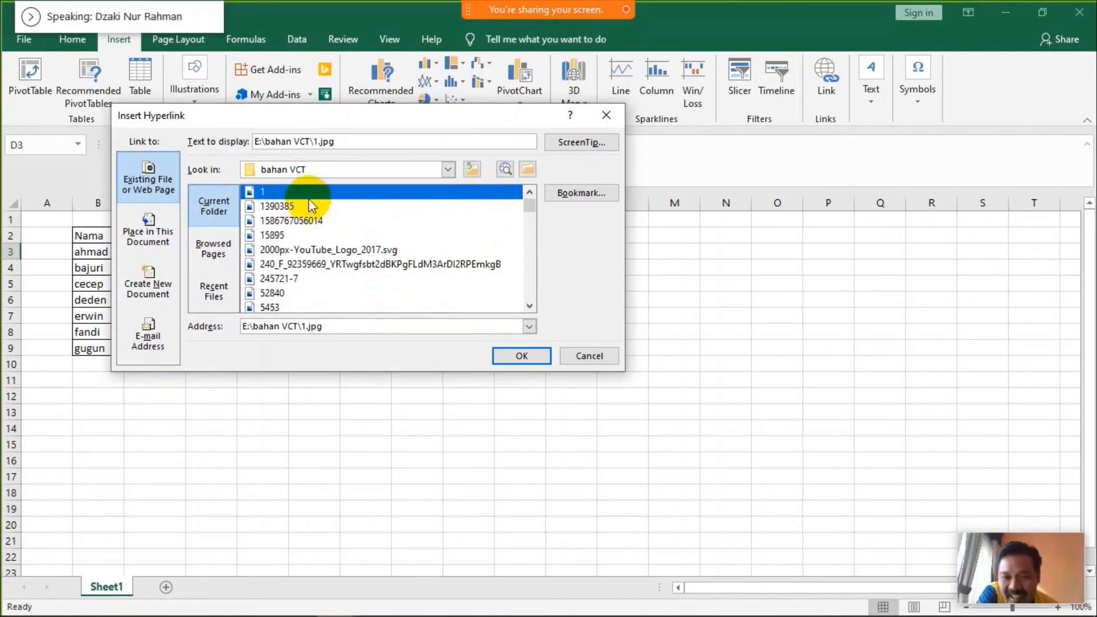
click(278, 207)
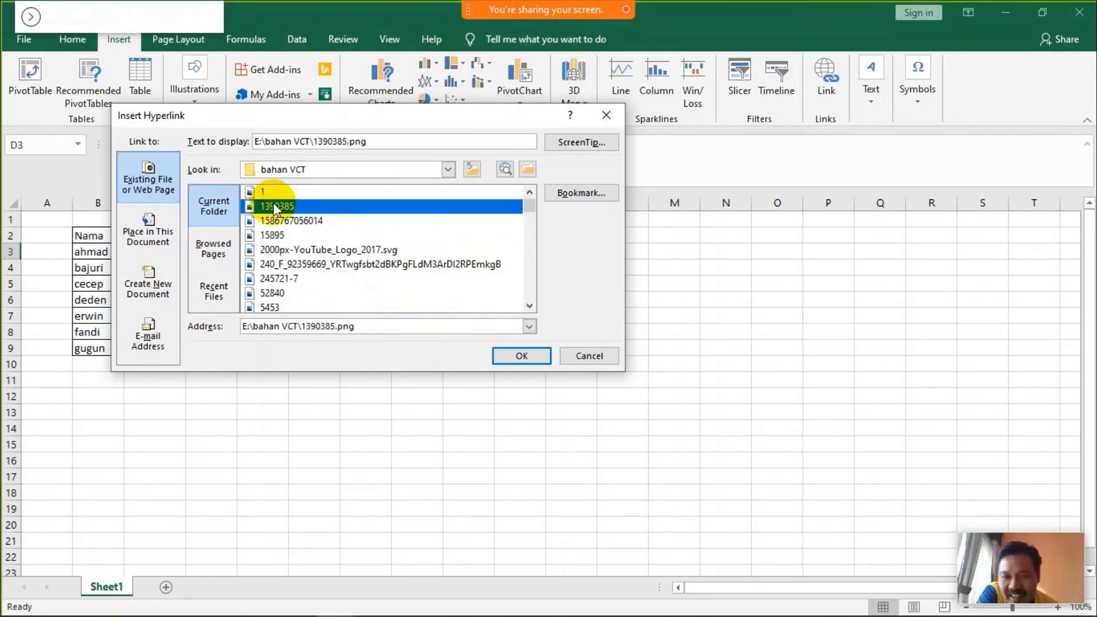
click(304, 250)
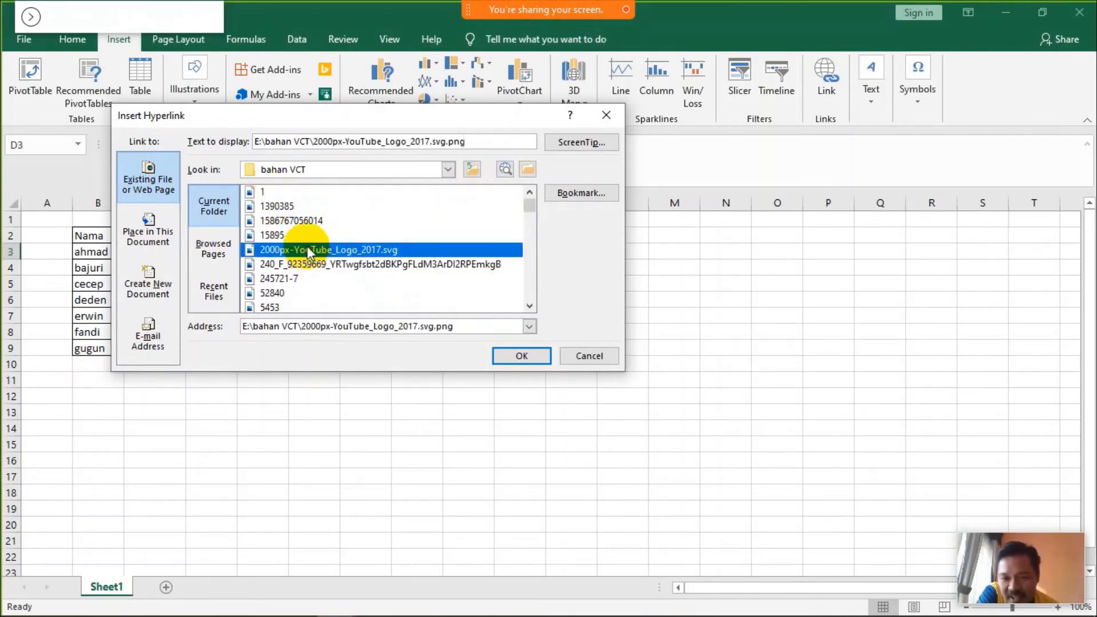
click(522, 358)
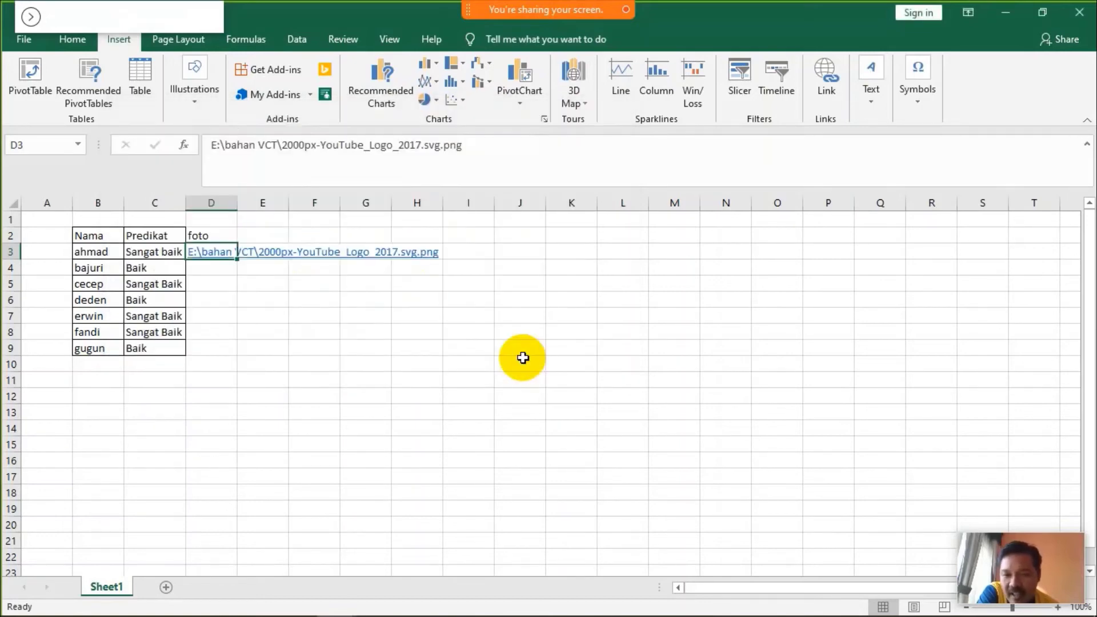
Step: Save and close the data sertifikat workbook, then close the empty Excel window
click(224, 279)
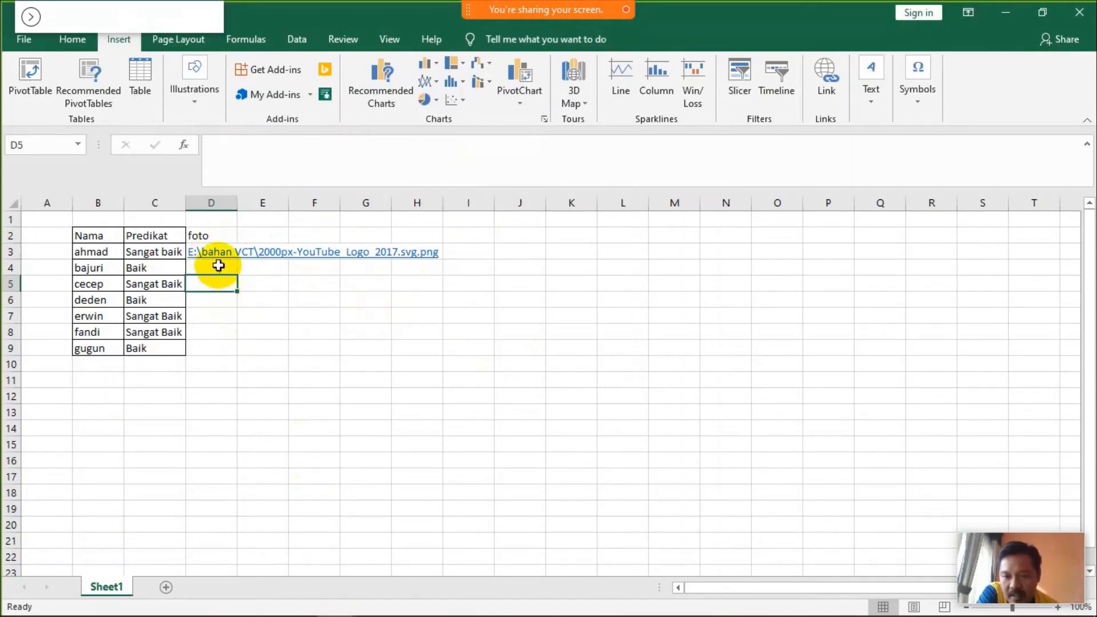
click(220, 269)
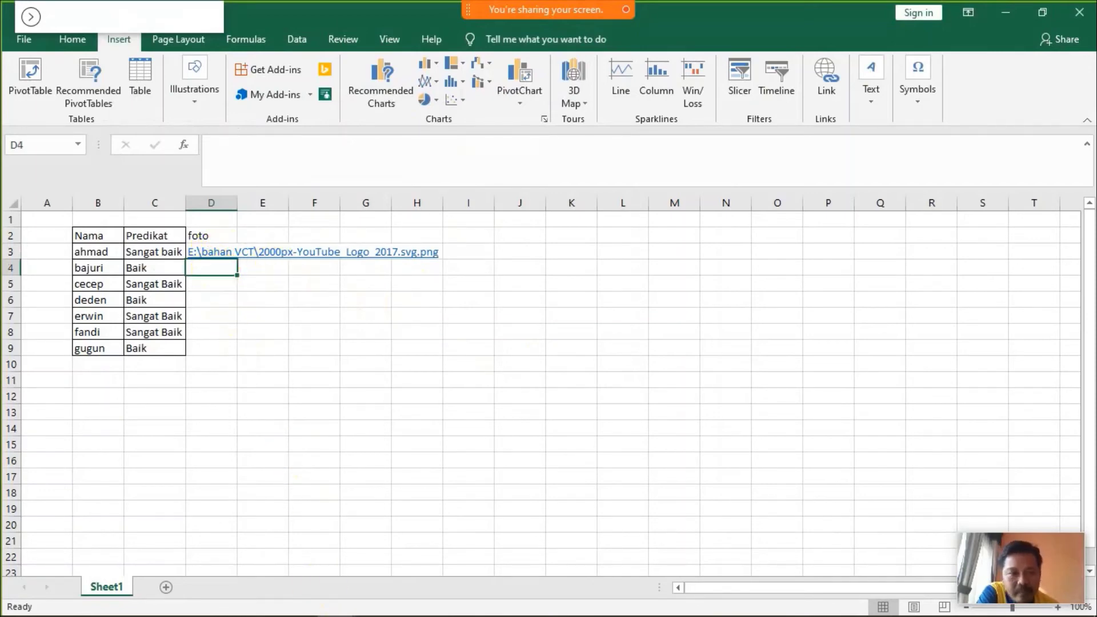
click(1079, 12)
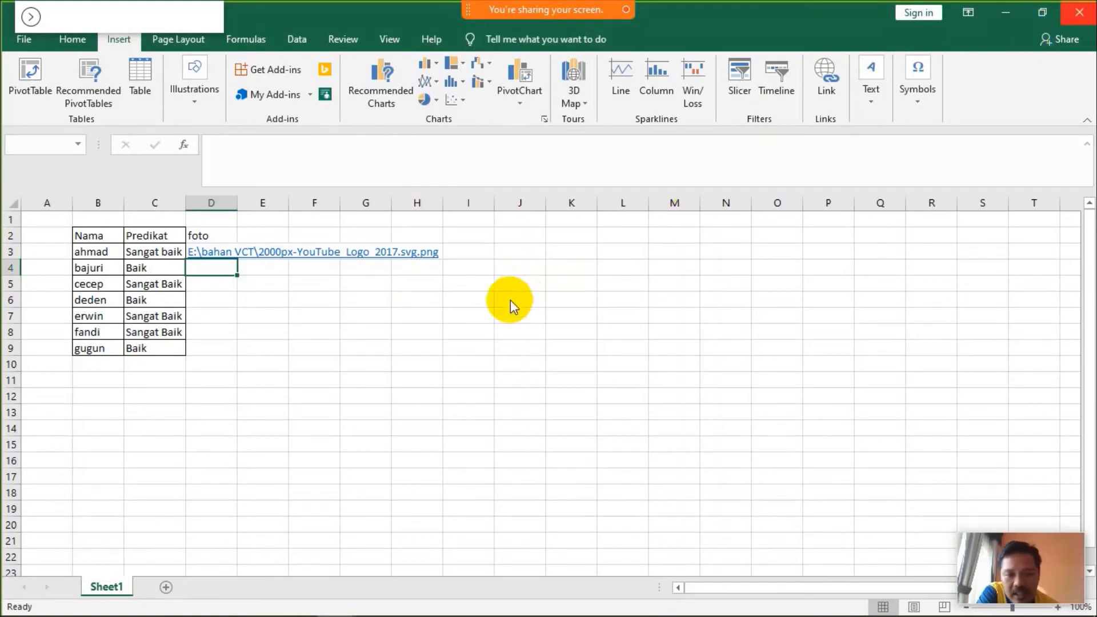
click(480, 333)
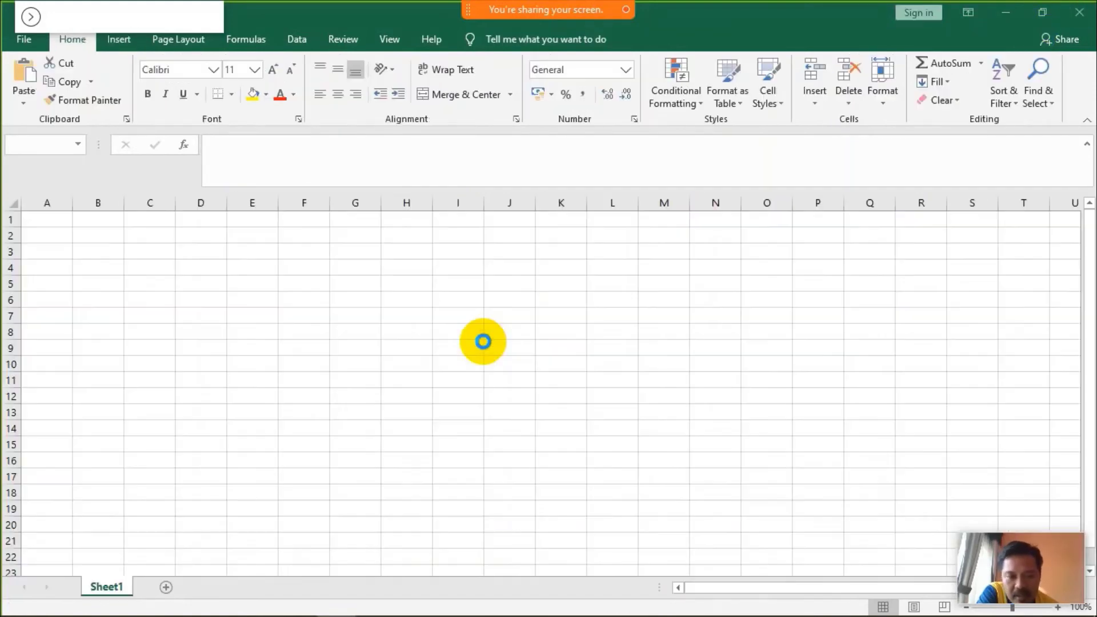
click(1079, 12)
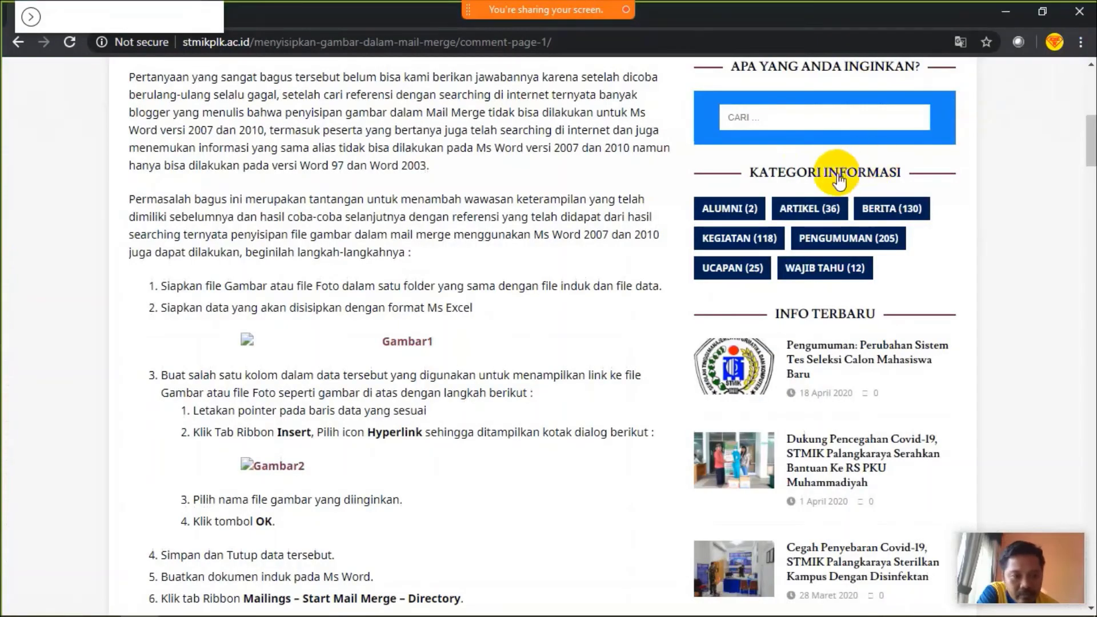
Step: Minimize Chrome and the Webex Meetings panel to reveal the desktop
click(1000, 14)
click(1043, 28)
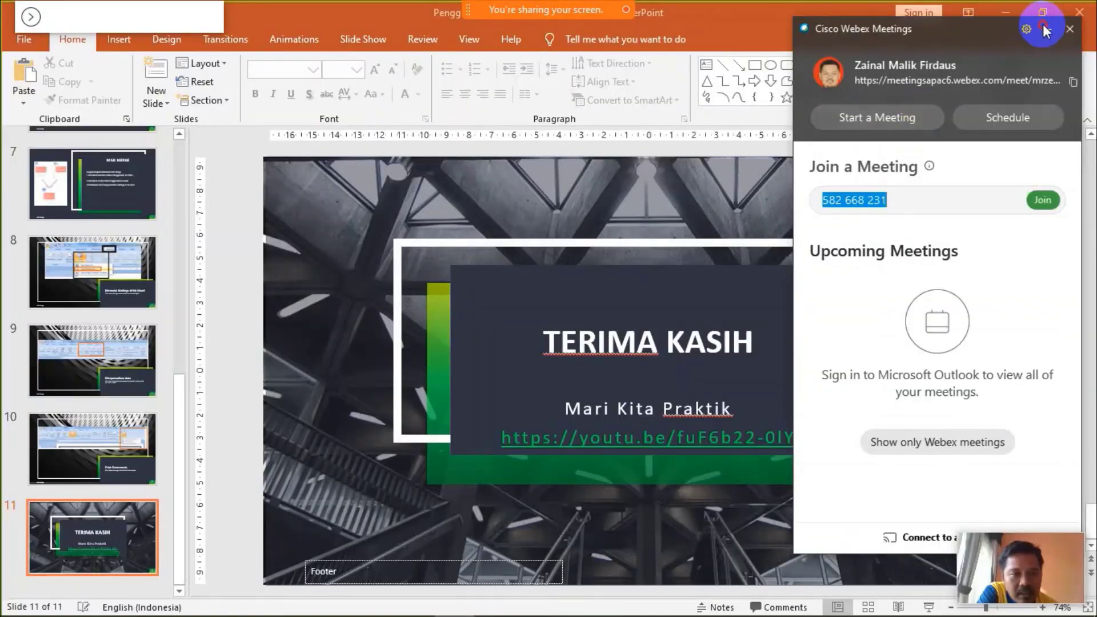
click(1047, 30)
Step: Open the sertifikat VCT BATCH 6 Jabar document from the desktop, allowing the merge data query
click(1010, 14)
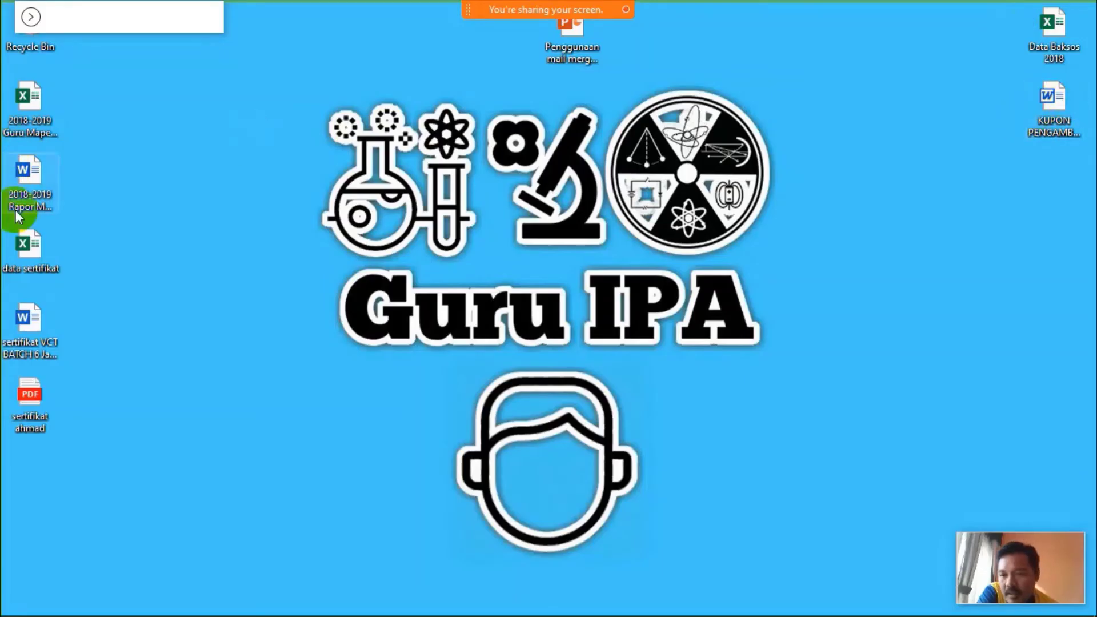
click(34, 320)
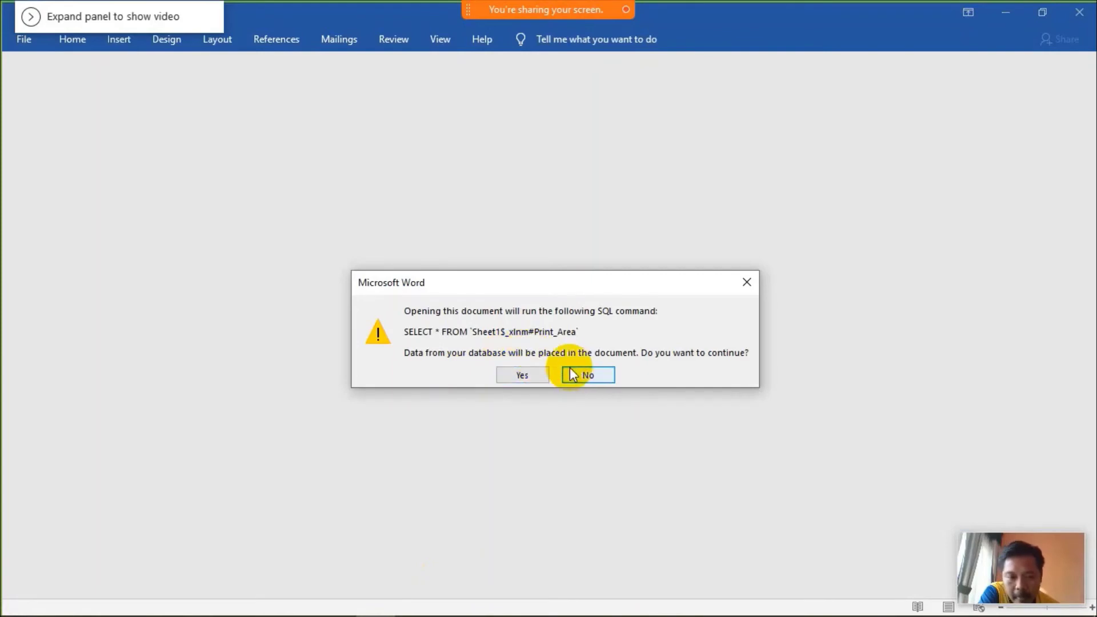
click(513, 373)
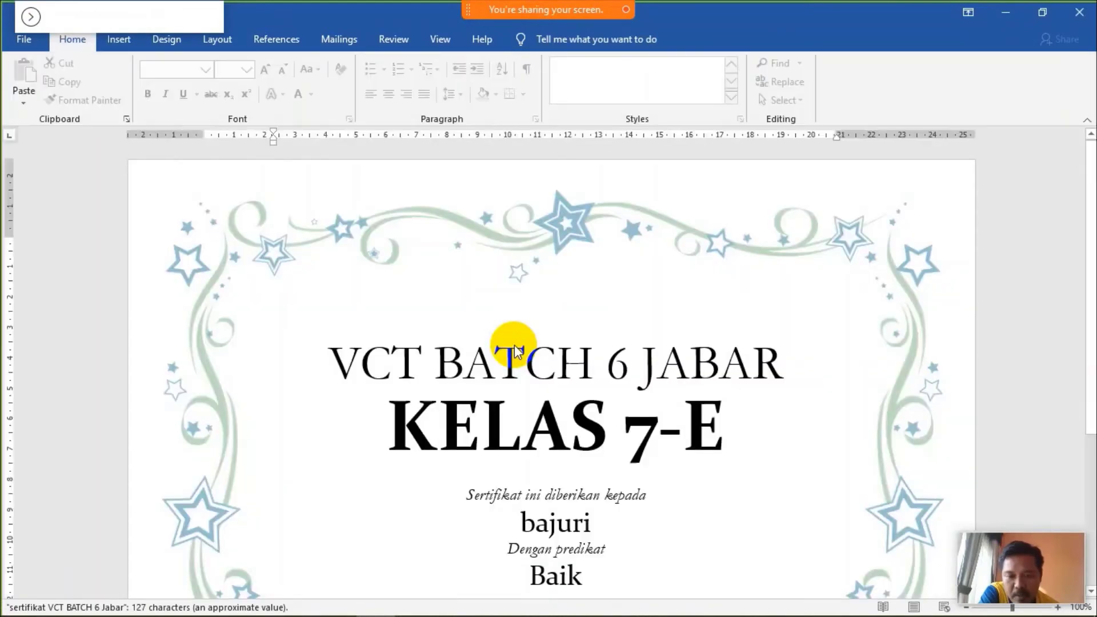
Step: Add an empty line below the predicate Baik in the certificate
click(446, 400)
scroll(446, 400, down, 1)
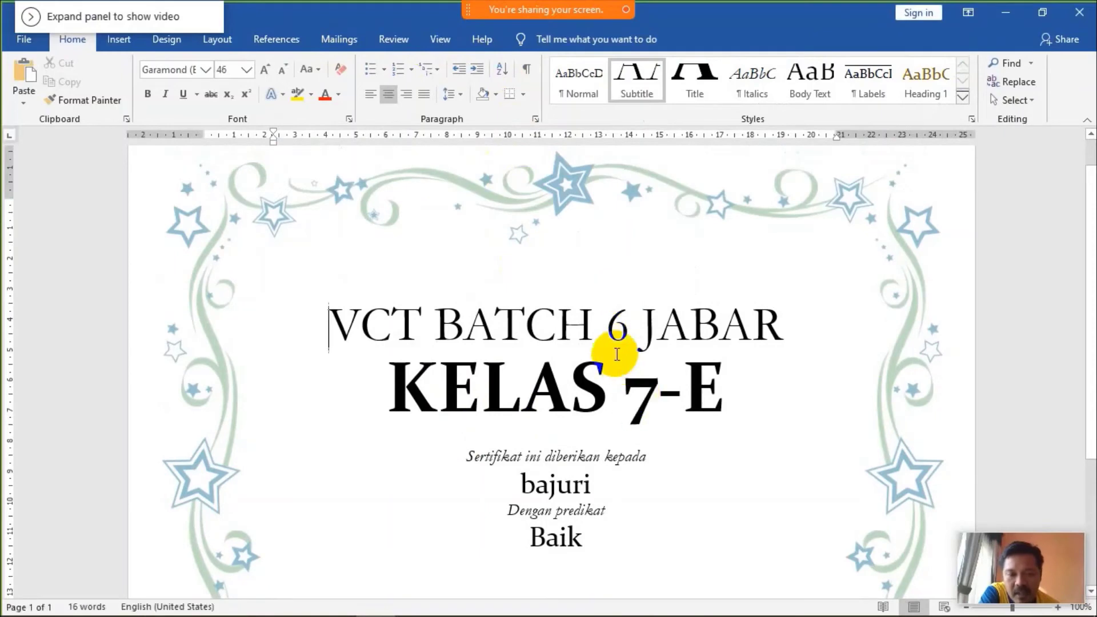
click(633, 492)
scroll(634, 491, down, 2)
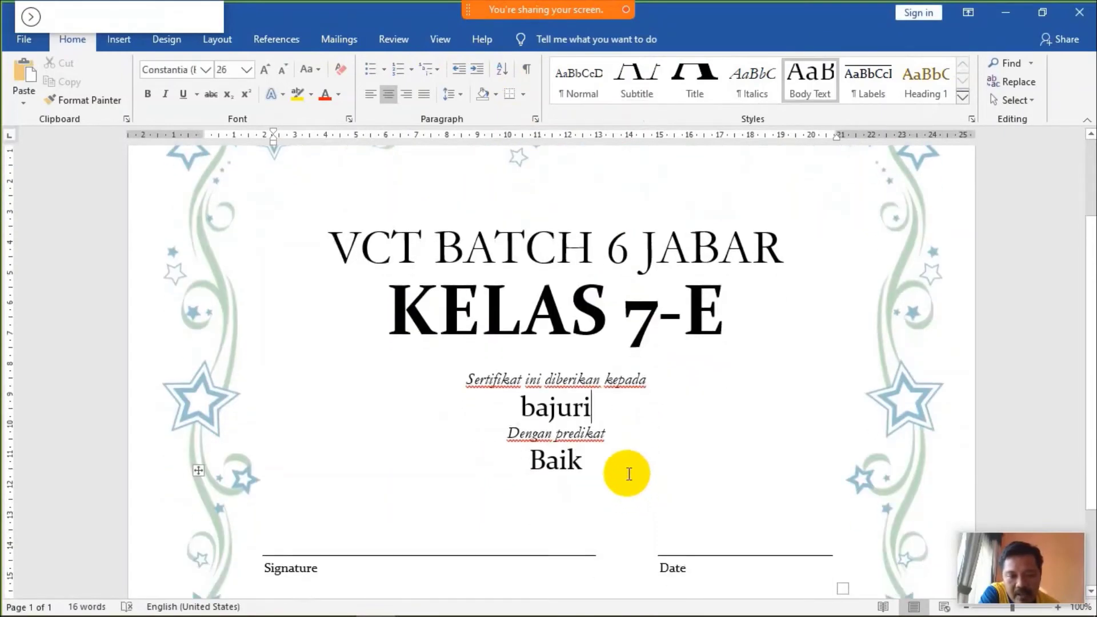
click(471, 348)
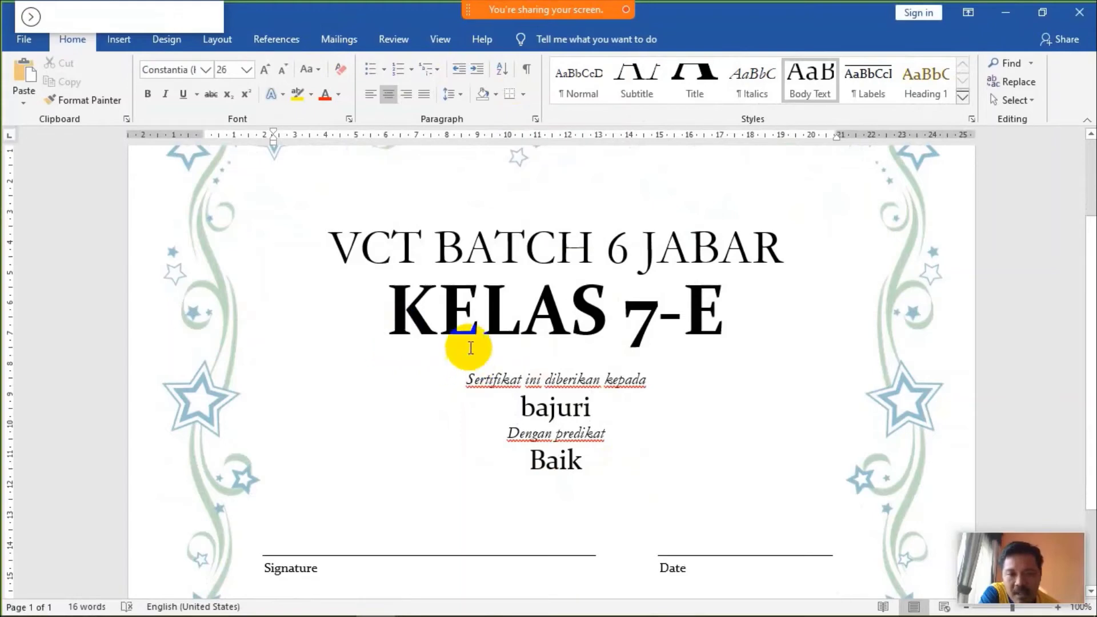
click(601, 403)
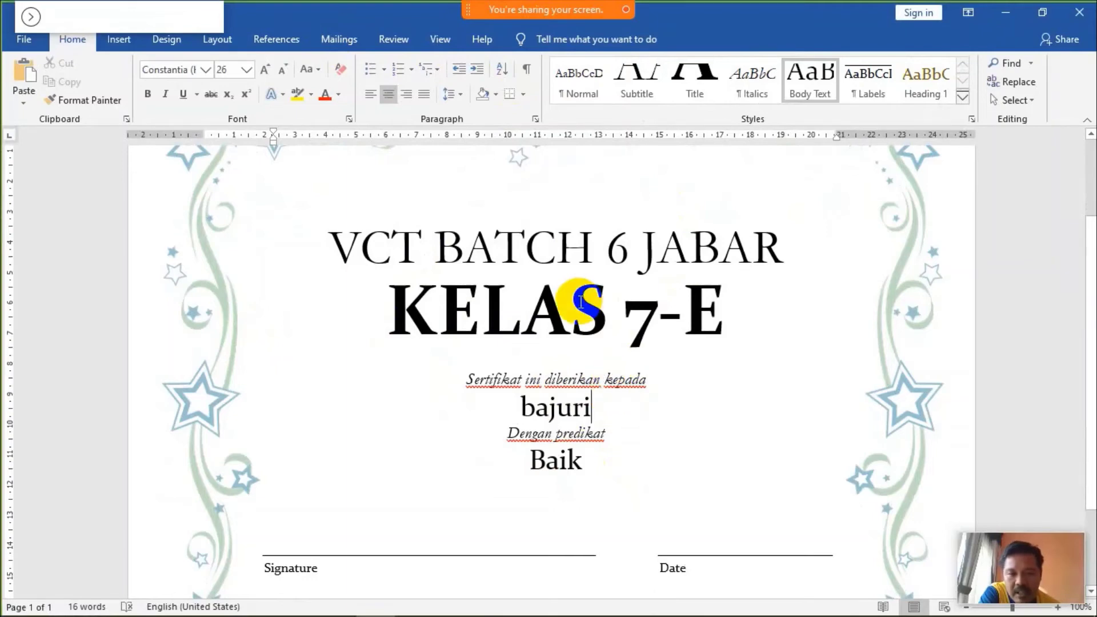
scroll(594, 434, down, 3)
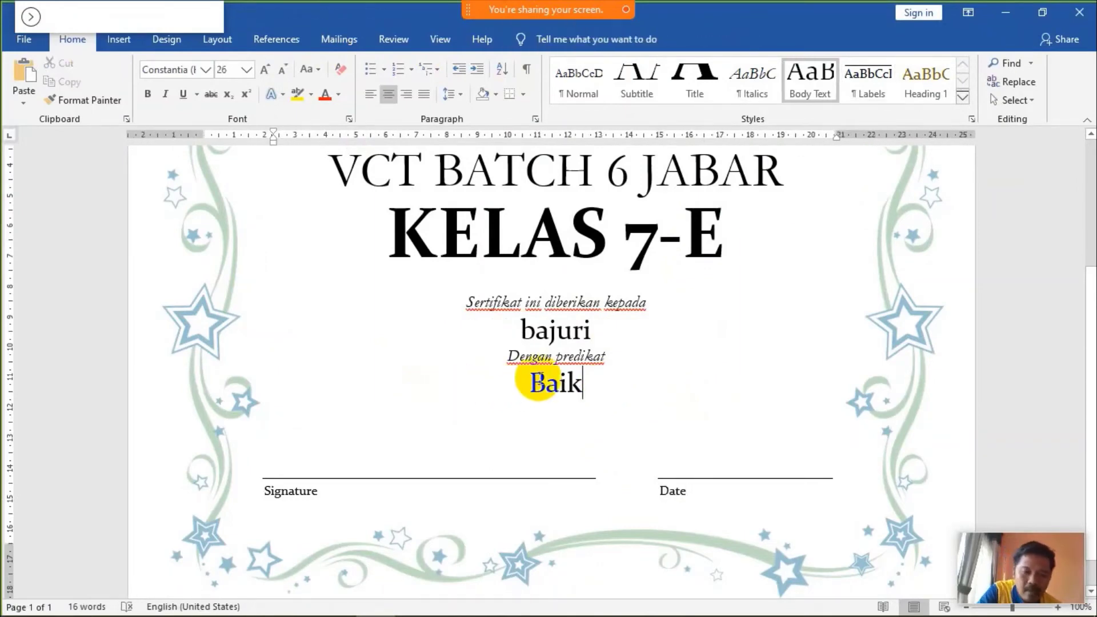
key(Return)
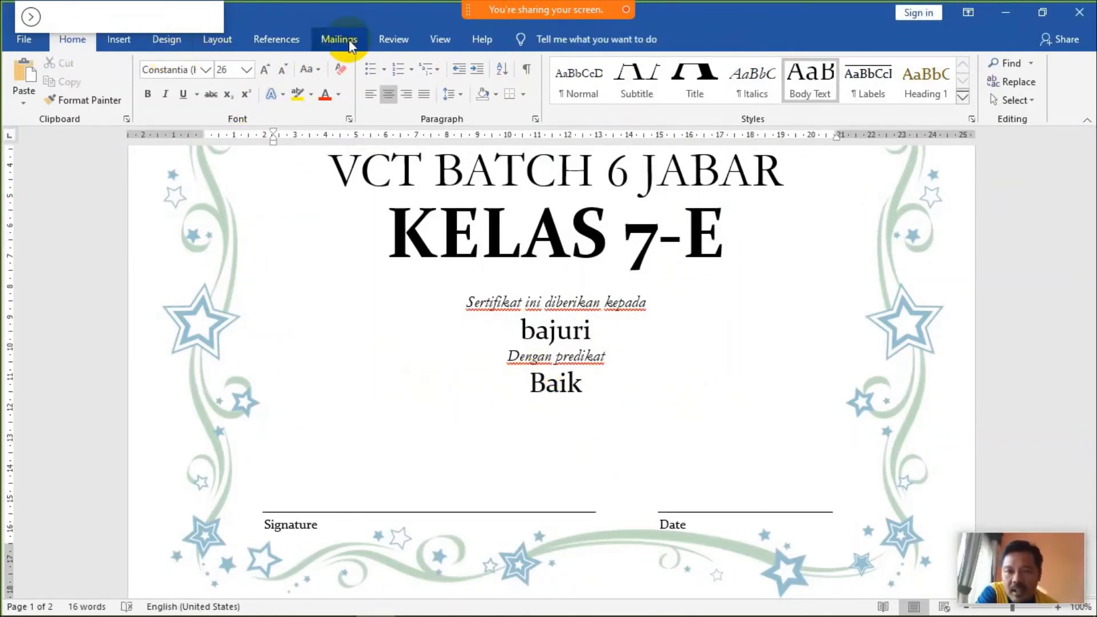
Step: Check the Mailings merge field list, then save and close the certificate document
click(348, 39)
click(443, 104)
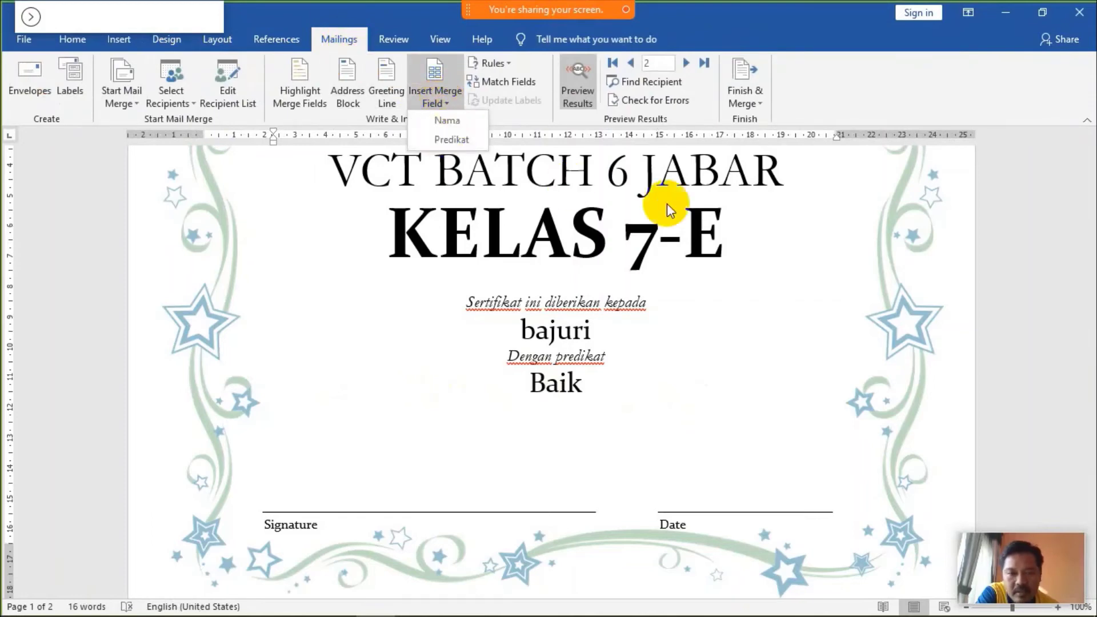
click(946, 108)
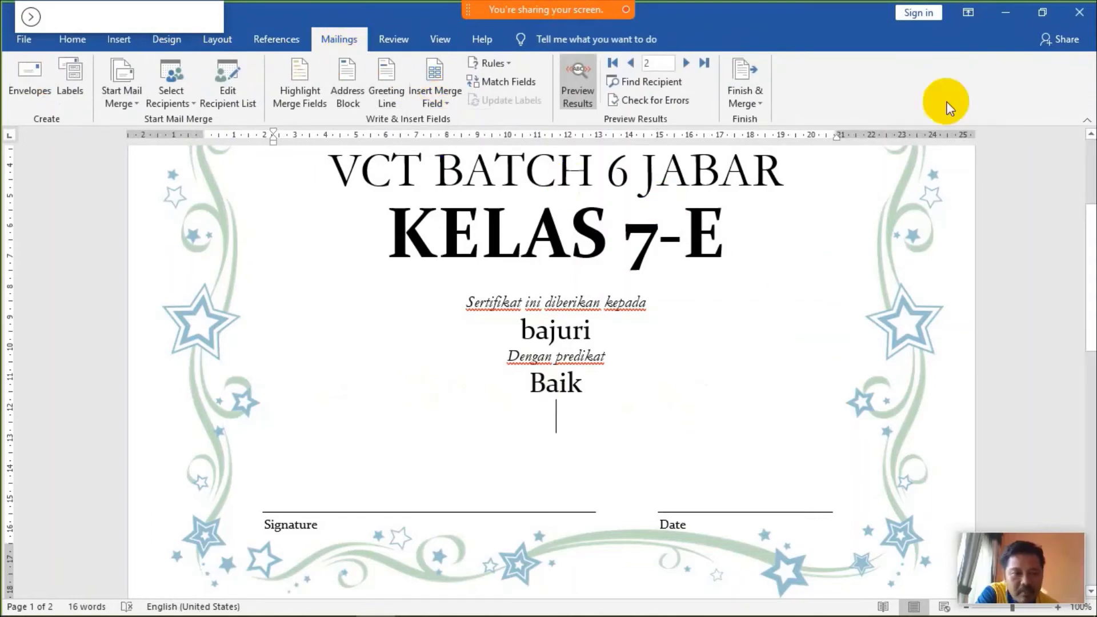
click(1072, 19)
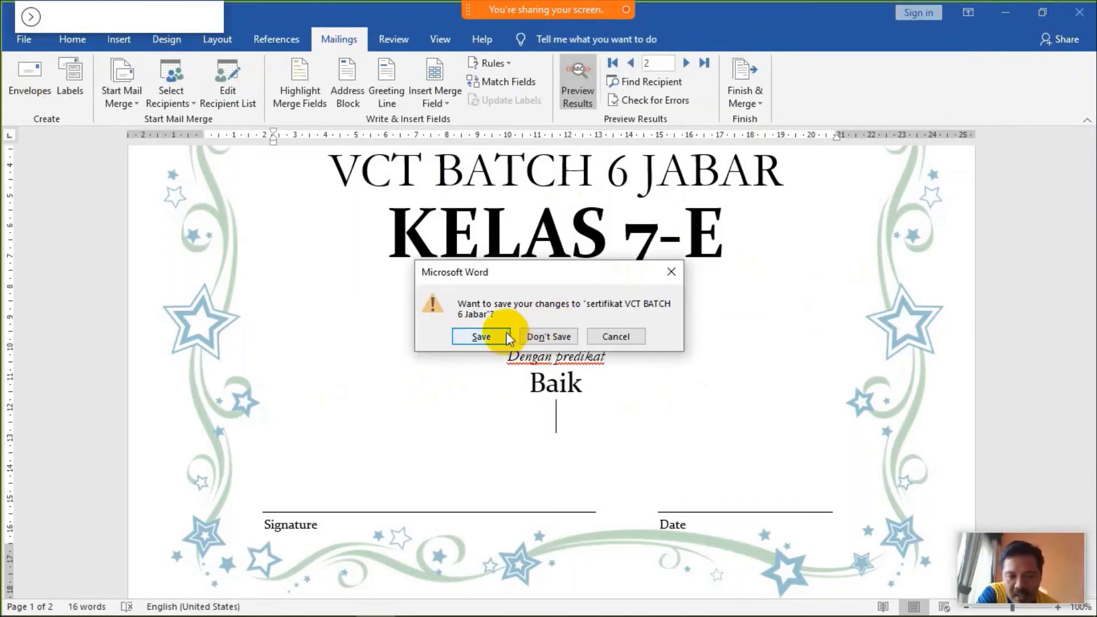
click(501, 335)
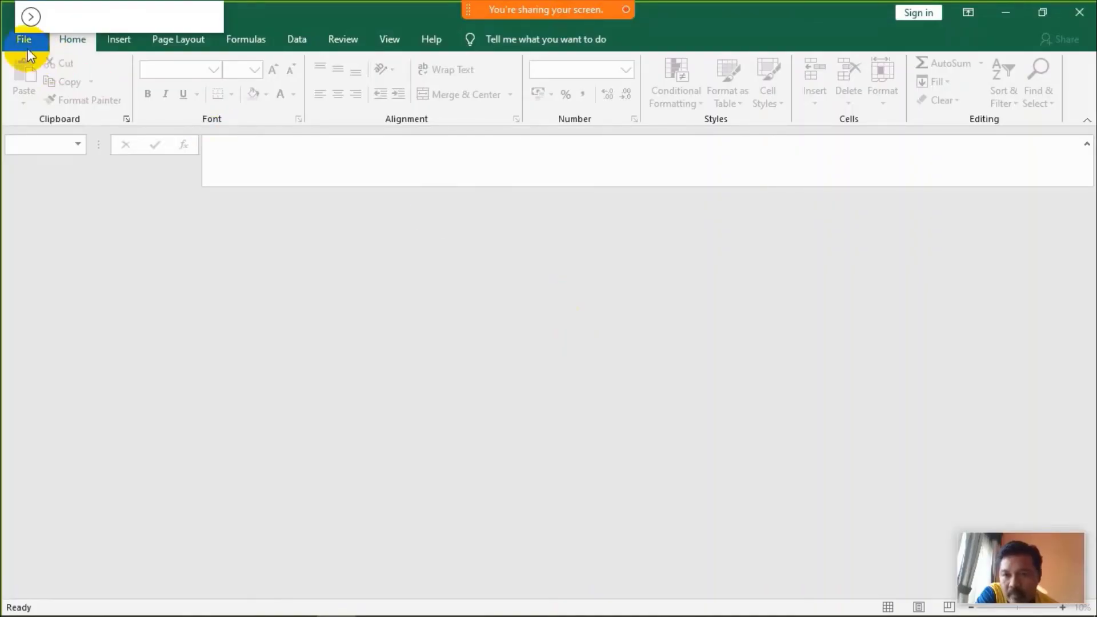
Step: Open the data sertifikat workbook from recent files and select the foto header D2
click(22, 43)
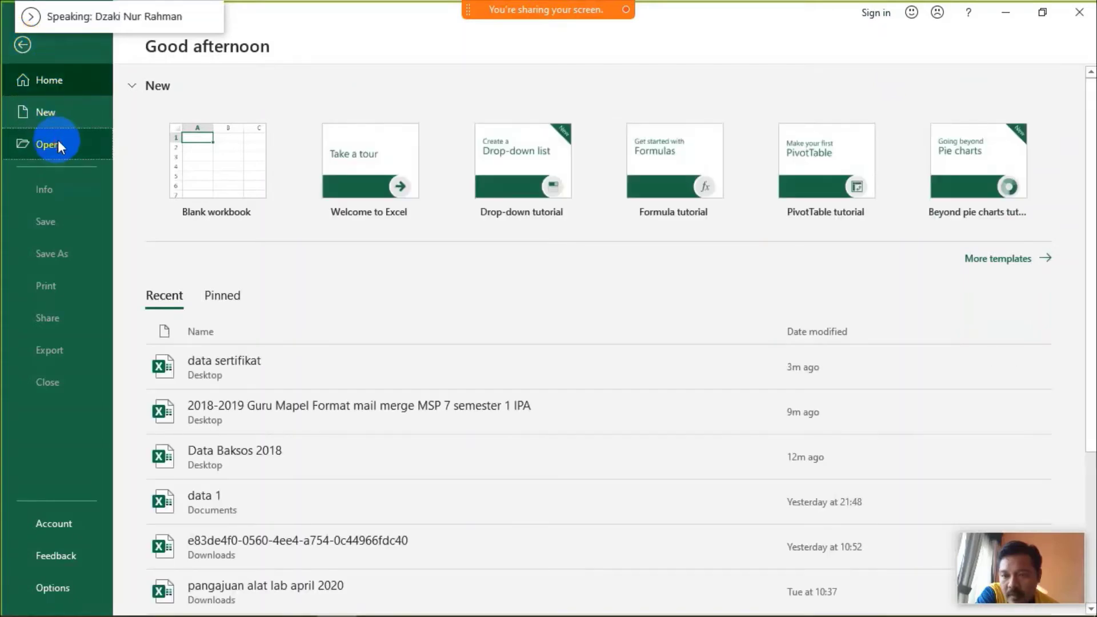
click(54, 143)
click(509, 240)
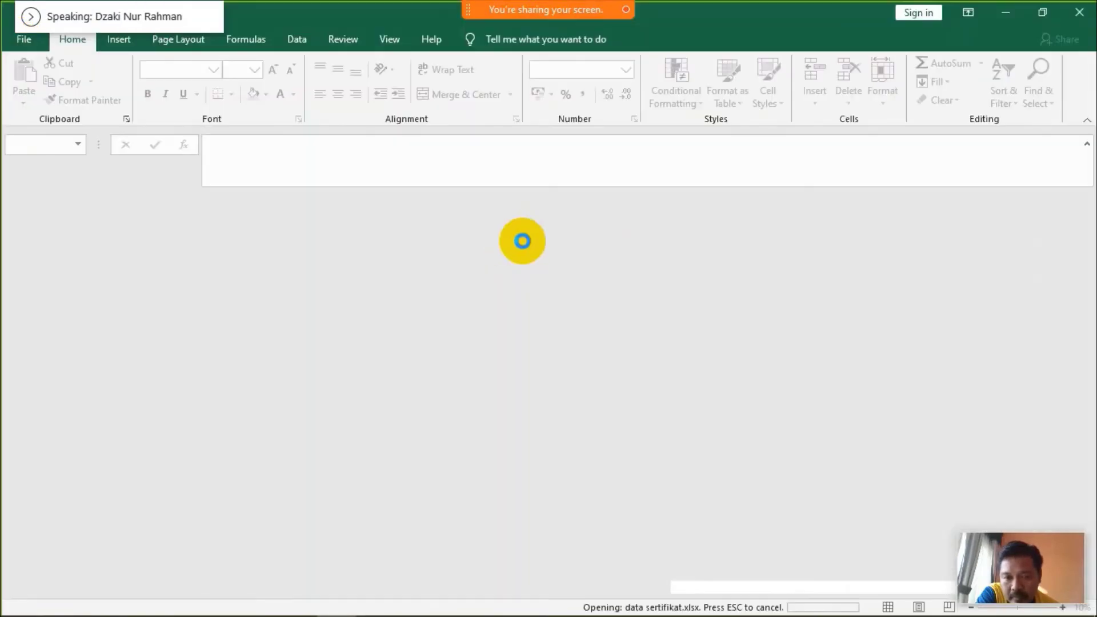
click(216, 237)
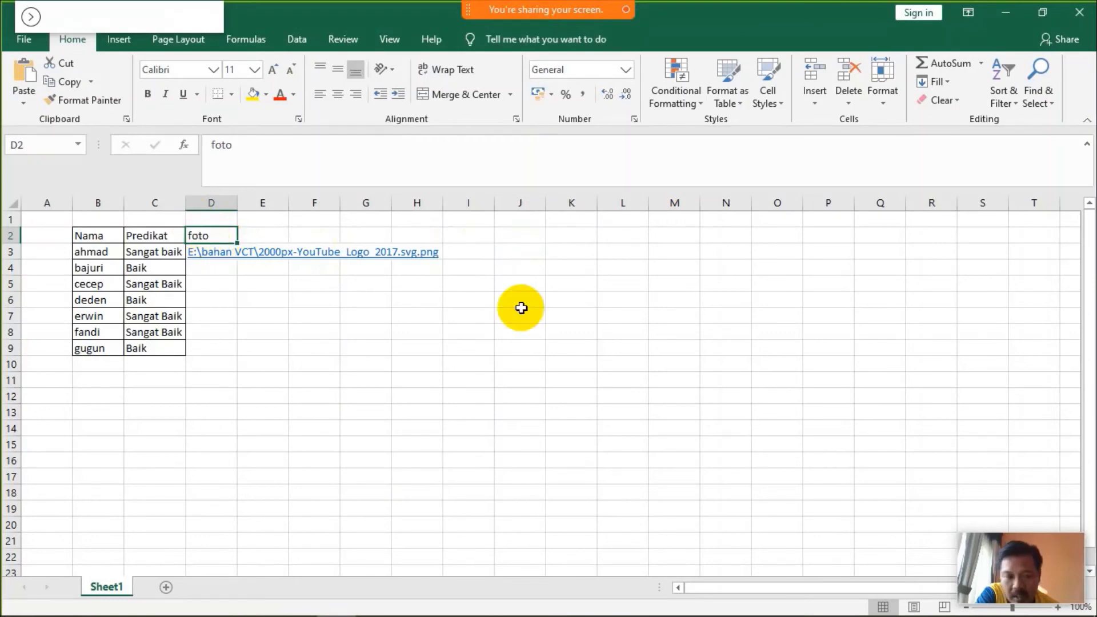
Step: In Page Break Preview, extend the print area to include the foto column D
click(943, 605)
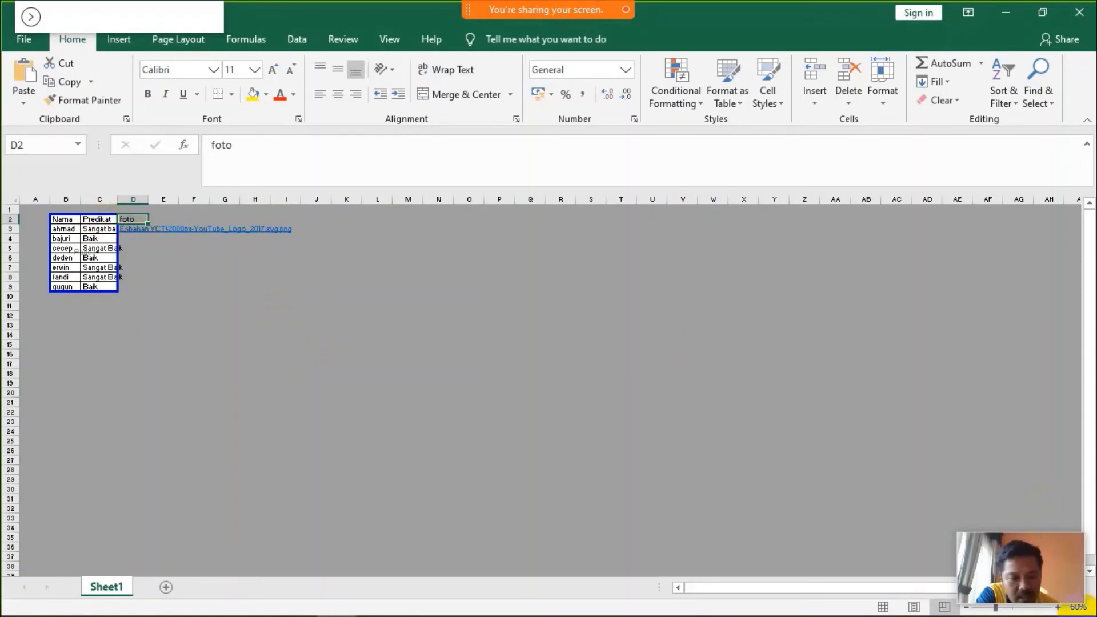
click(1058, 607)
click(1057, 607)
click(1057, 608)
click(1057, 607)
click(1057, 607)
click(1058, 607)
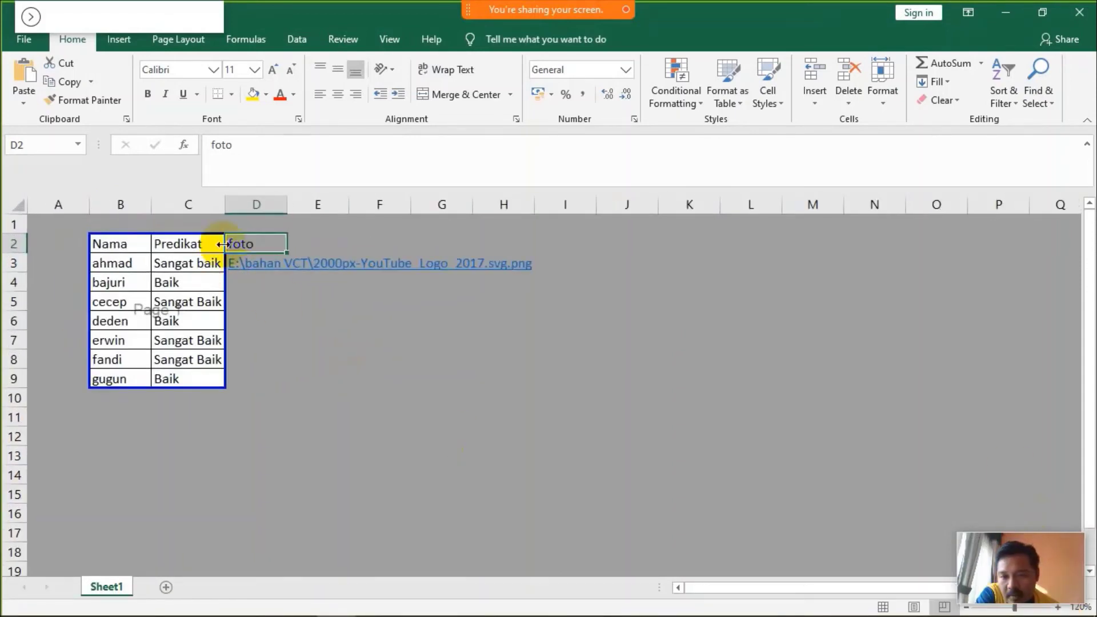
drag(227, 264, 291, 274)
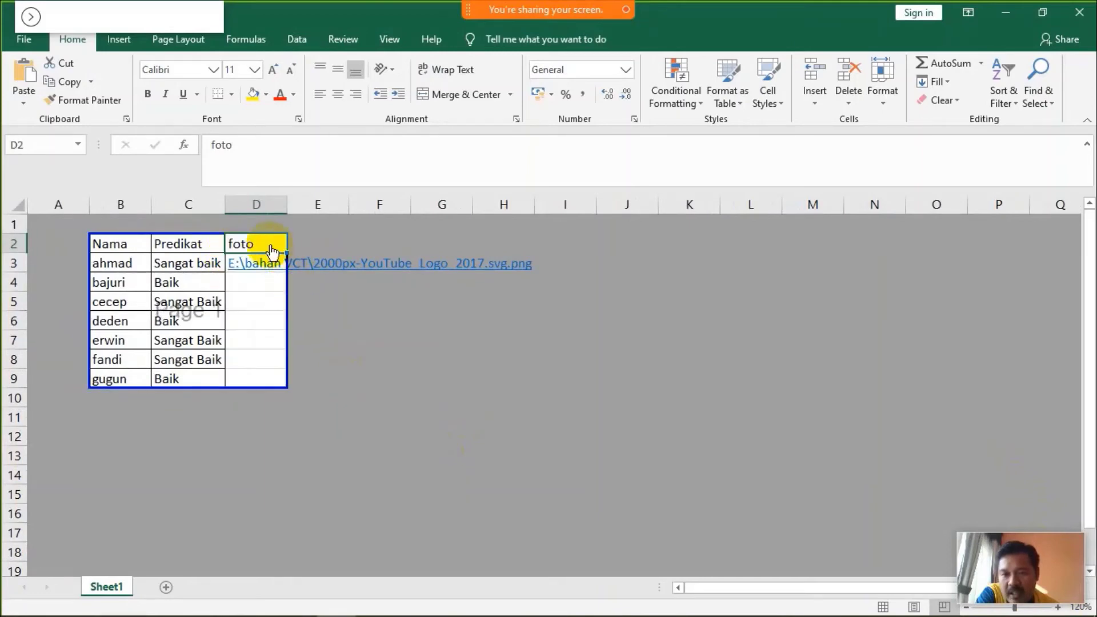
Step: Save the data sertifikat workbook and close it
click(222, 244)
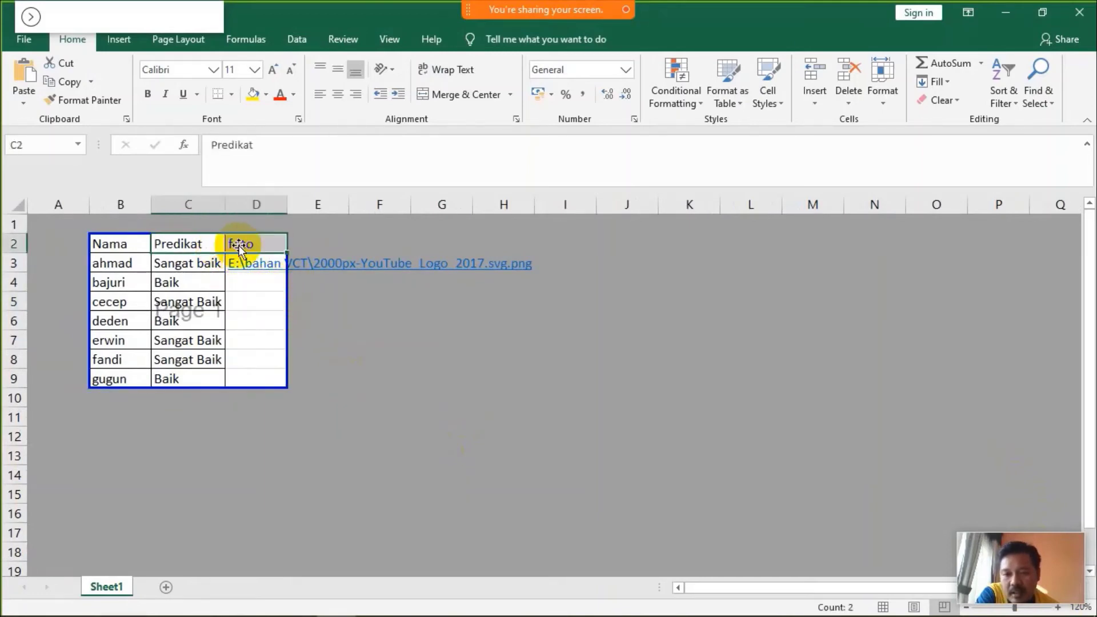
click(250, 317)
click(1082, 11)
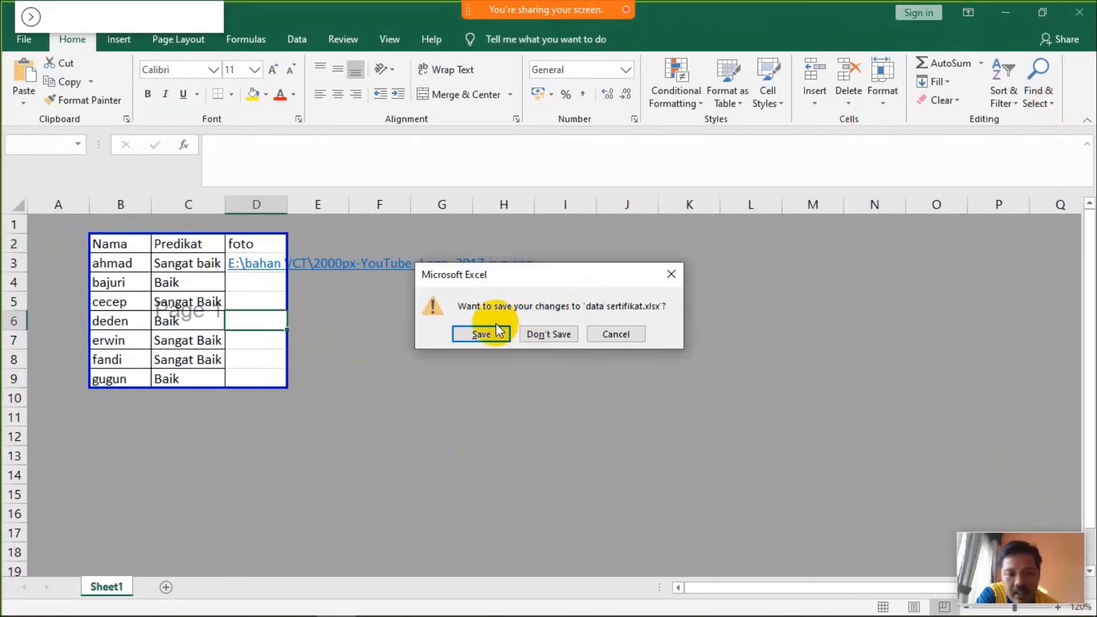
click(488, 335)
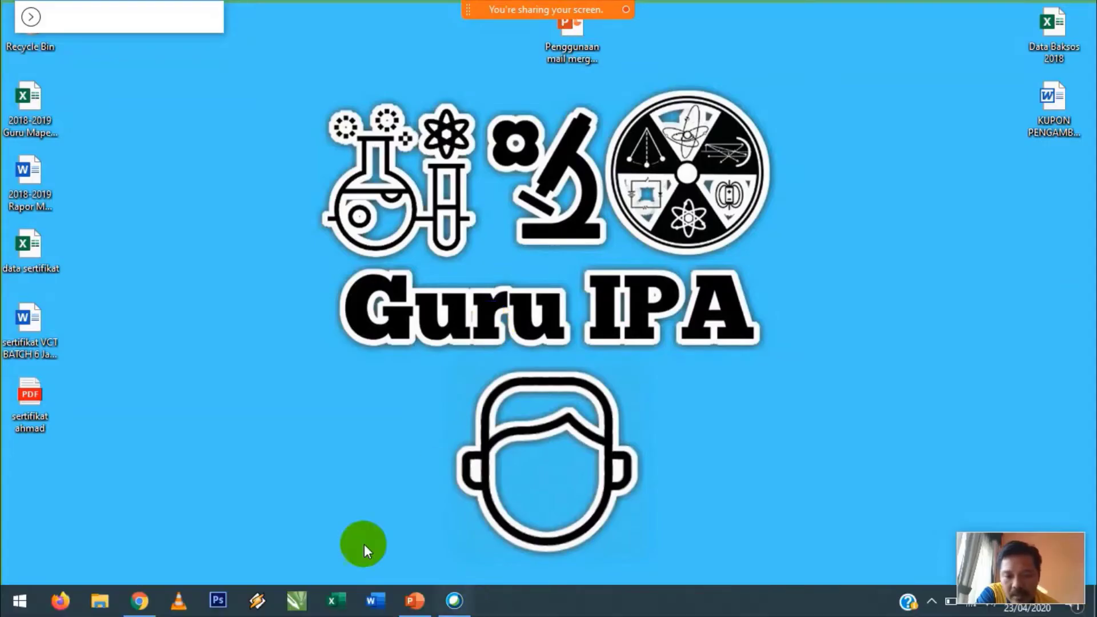
Step: Open the certificate document in Word, confirming the Excel data load
double_click(46, 336)
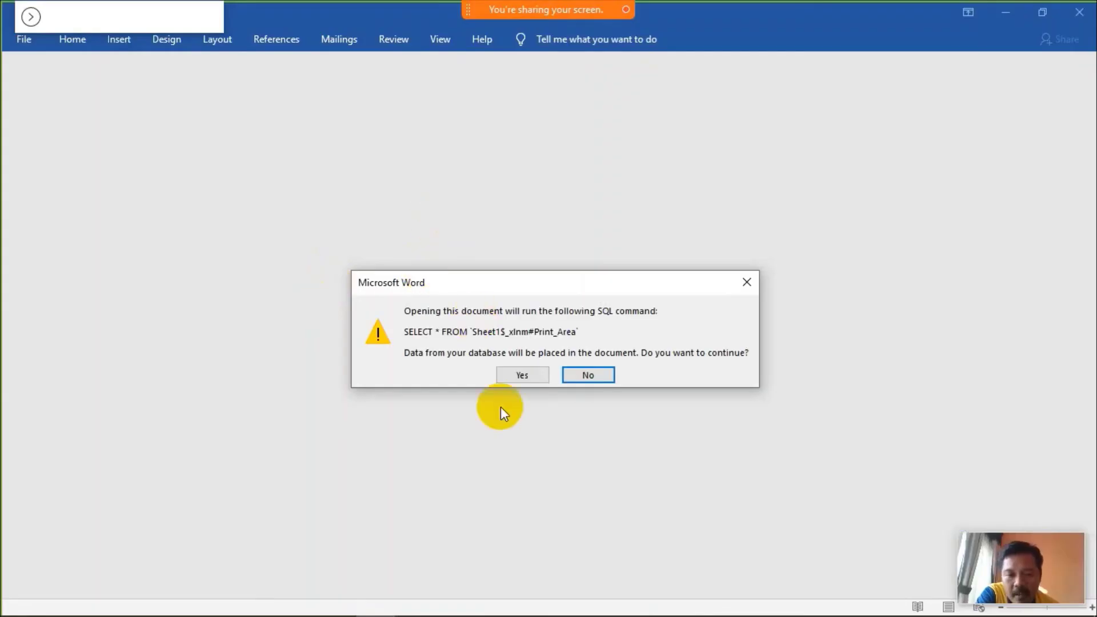
click(521, 375)
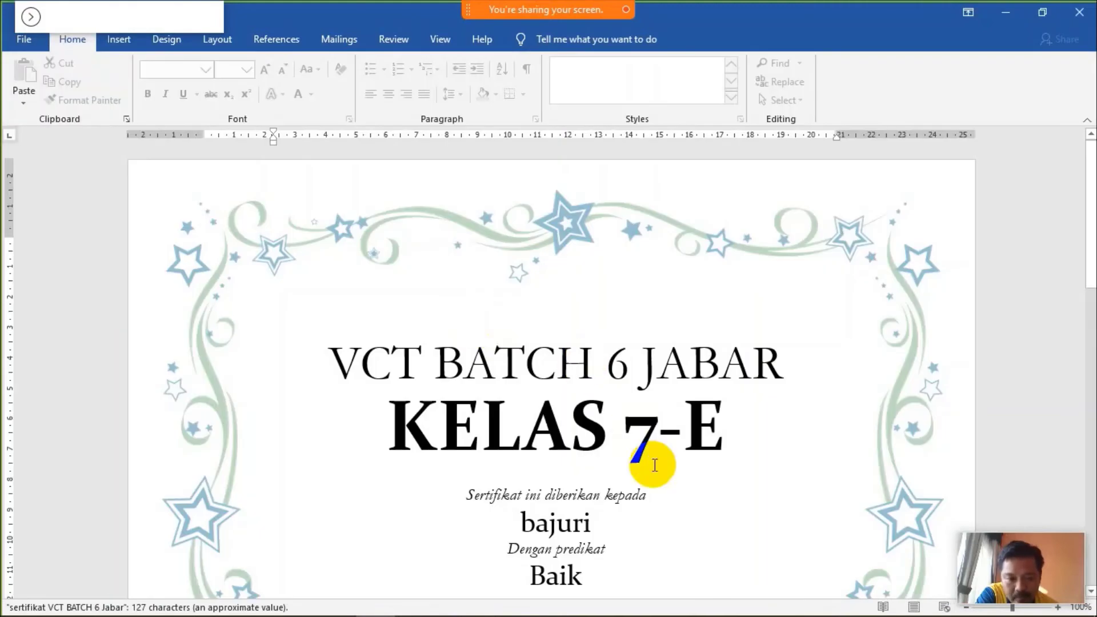
click(573, 452)
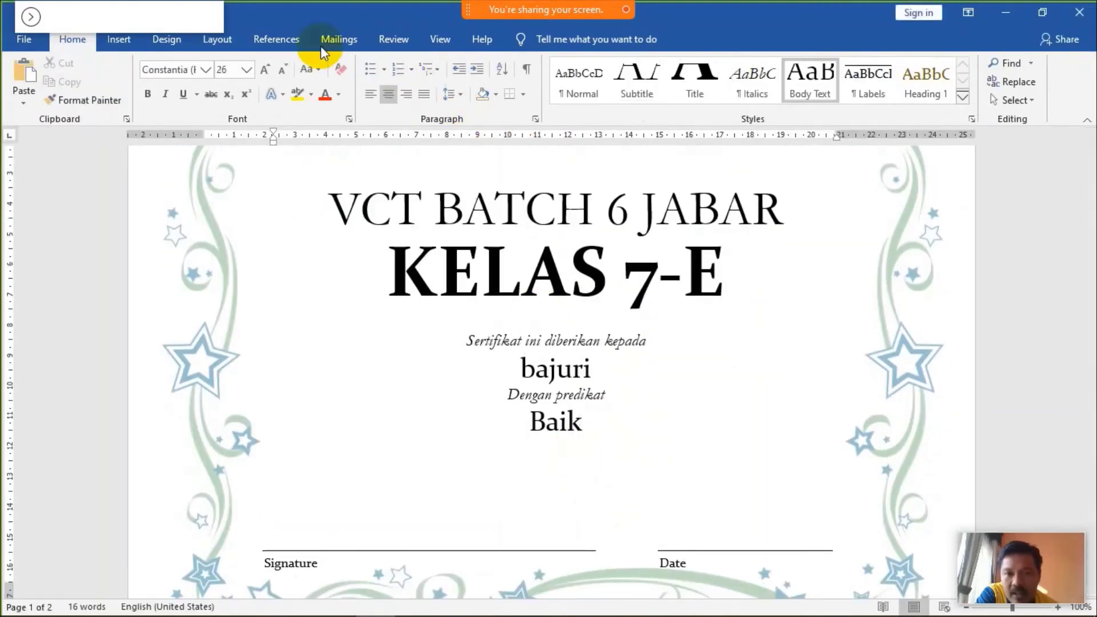
Step: Insert the «foto» merge field on the line below Baik
click(335, 40)
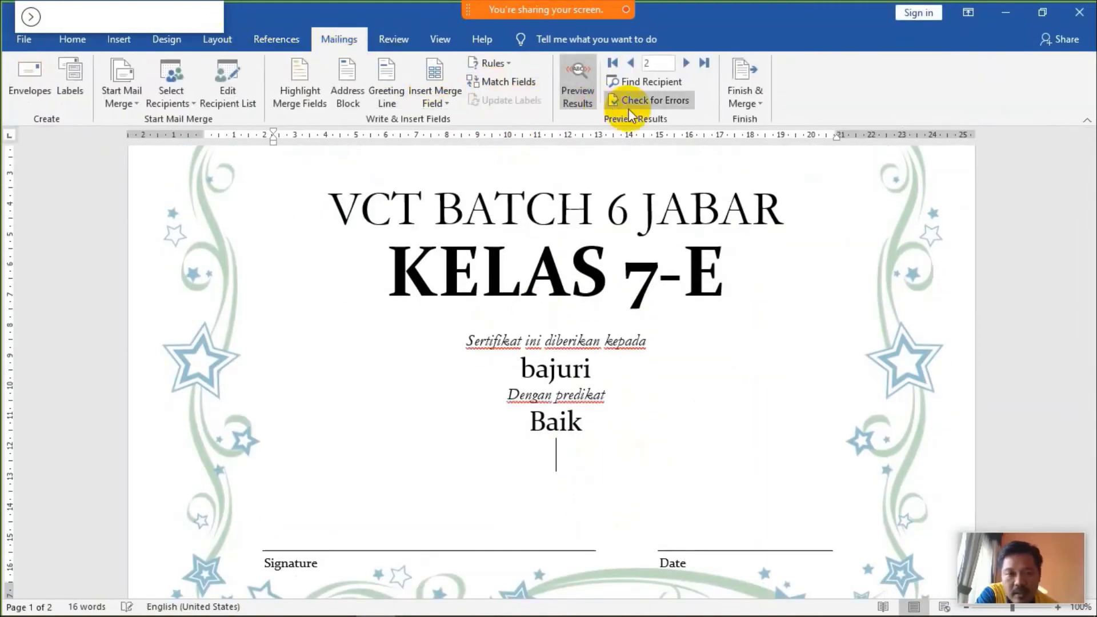
click(458, 104)
click(443, 152)
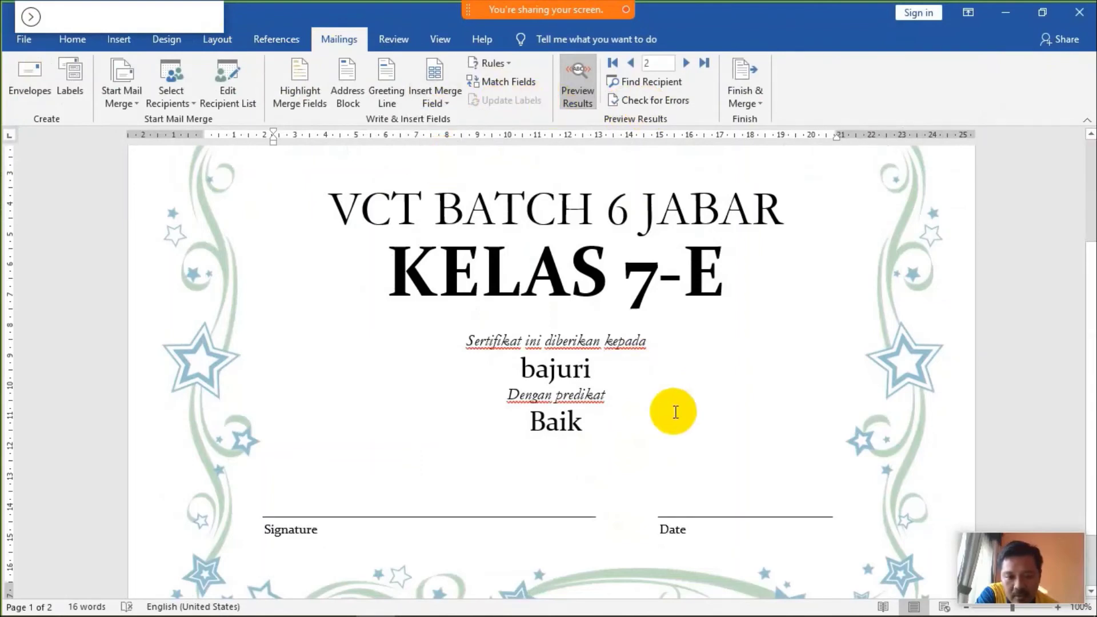
Step: Add a new empty line after Baik on the certificate
click(571, 457)
scroll(571, 447, down, 2)
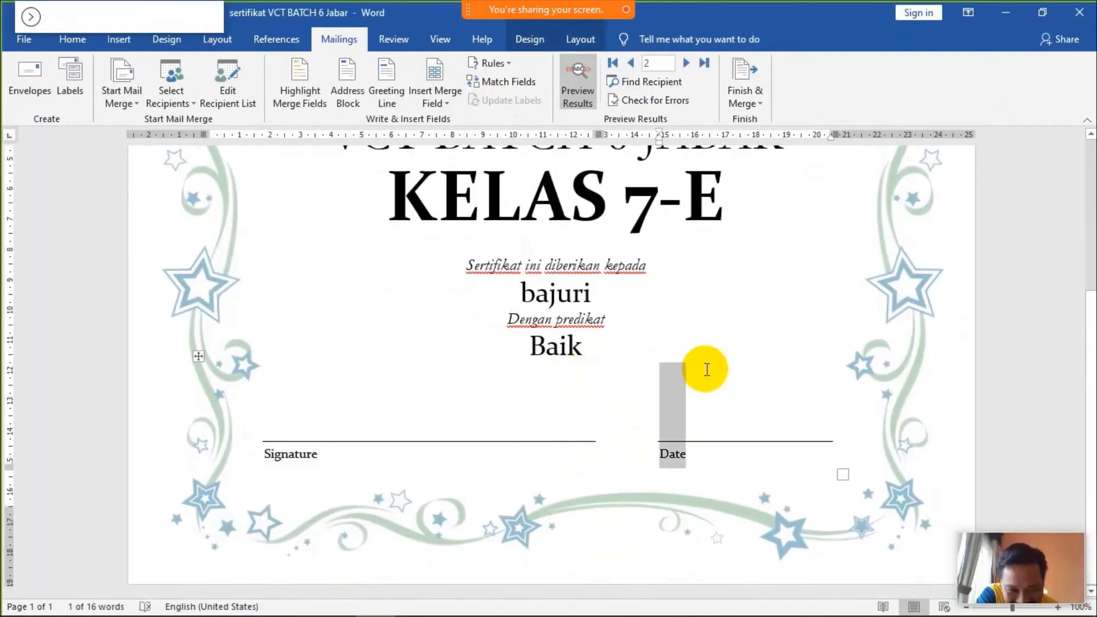
click(595, 344)
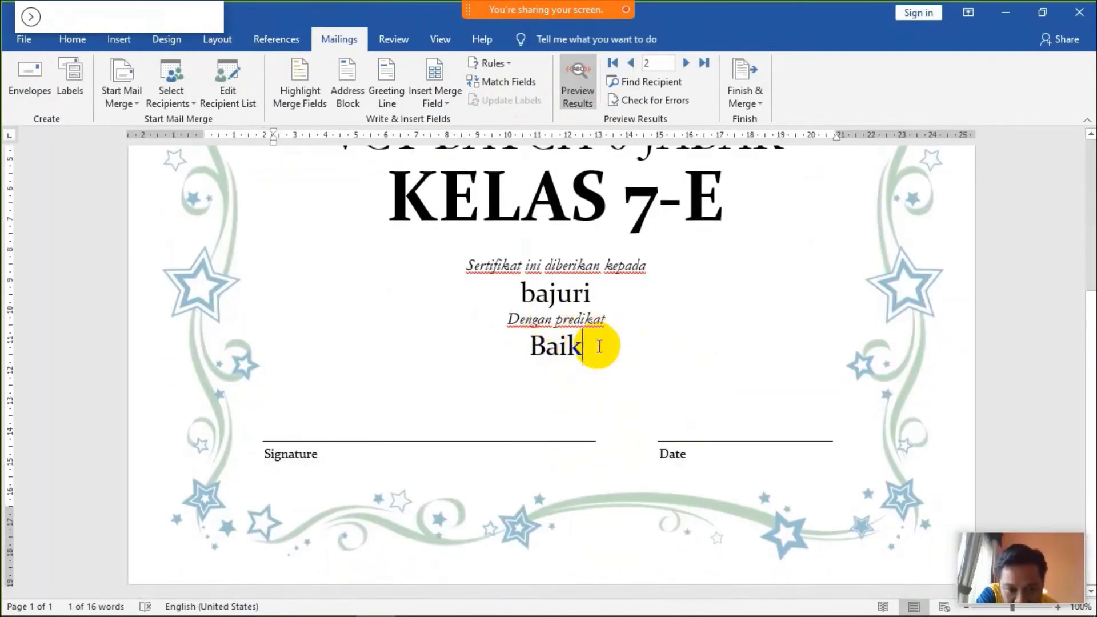
scroll(591, 351, up, 5)
scroll(594, 357, down, 5)
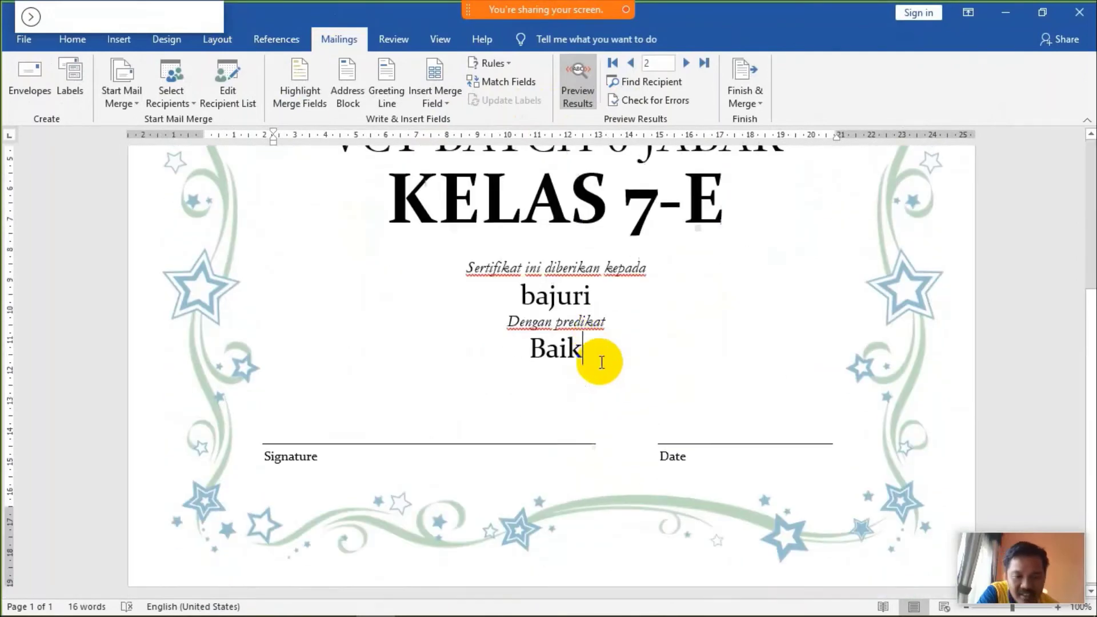
key(Return)
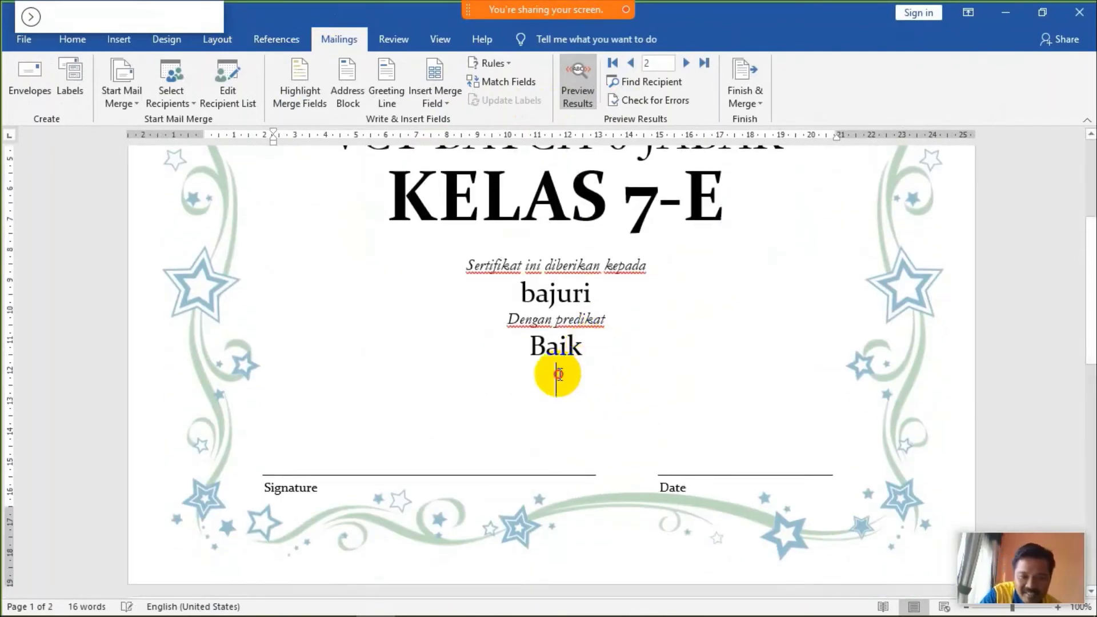
drag(557, 375, 563, 366)
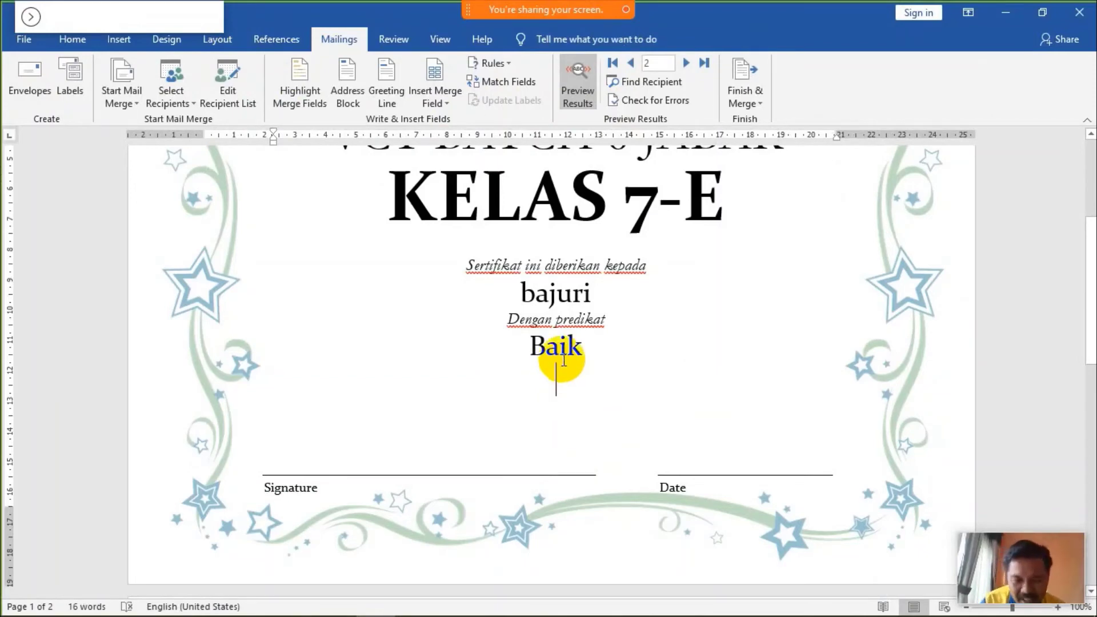
click(564, 380)
Step: With field names shown, delete the blank line above «foto», then restore the data preview
click(578, 94)
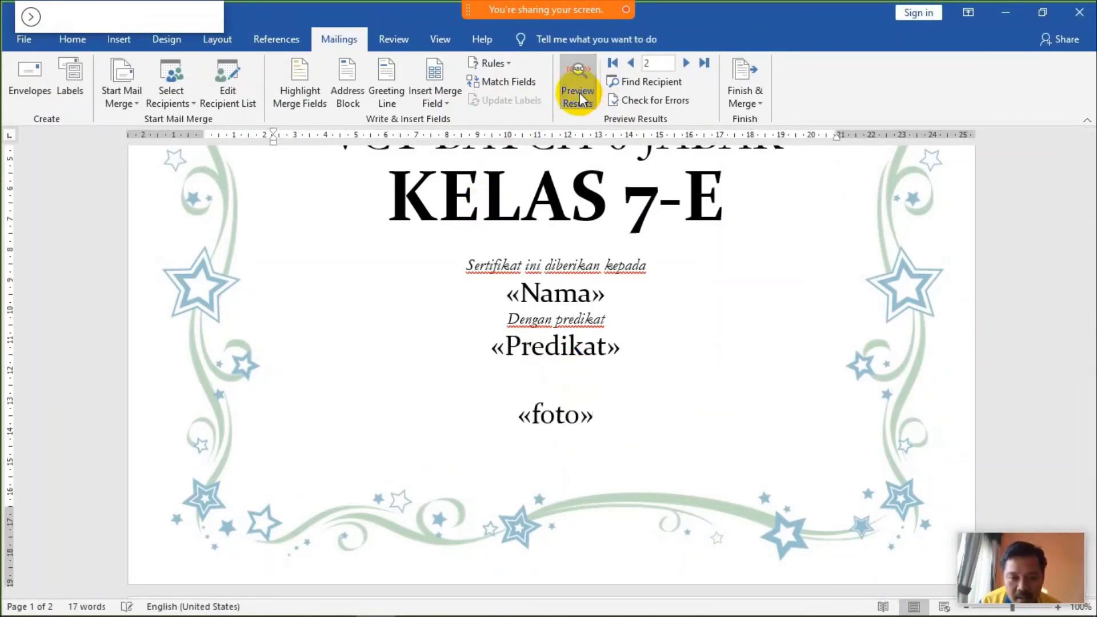
click(554, 418)
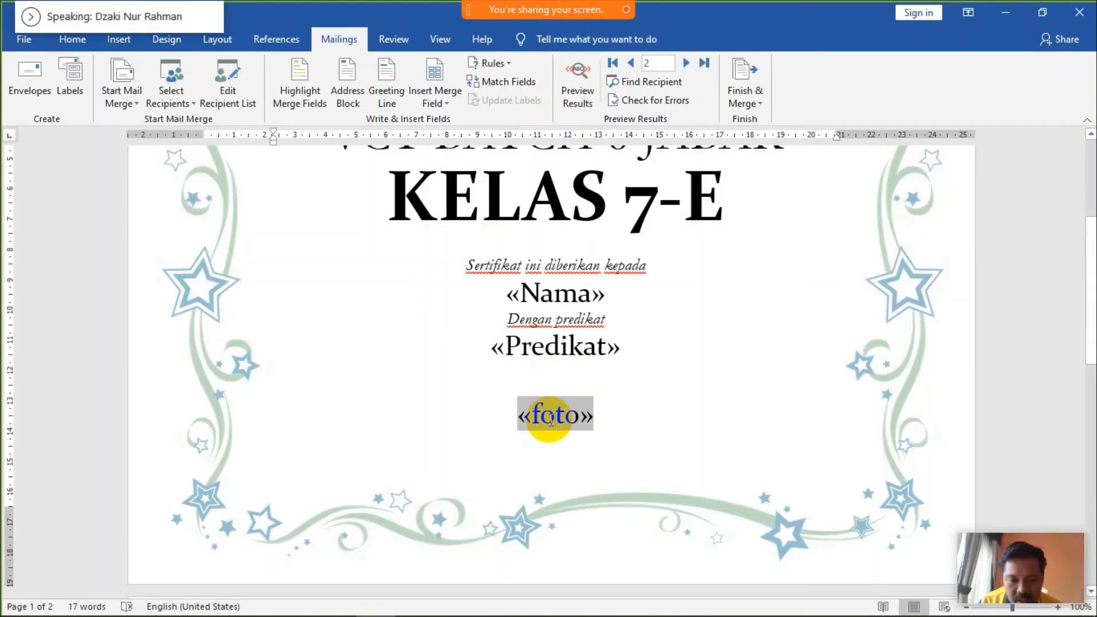
scroll(551, 420, down, 5)
scroll(550, 417, up, 4)
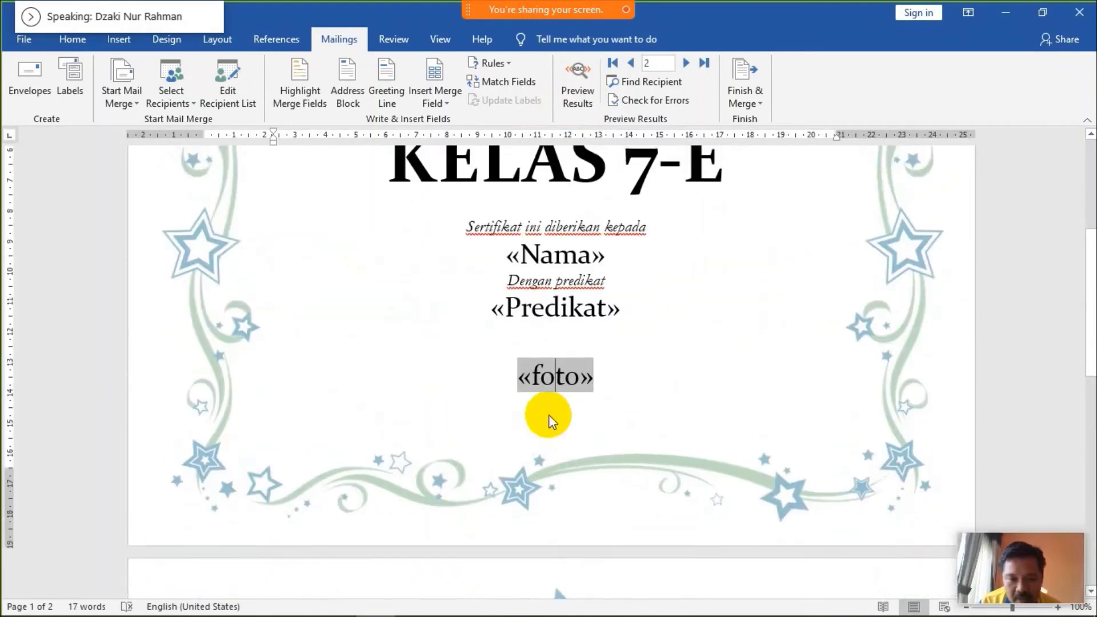
click(555, 340)
key(Delete)
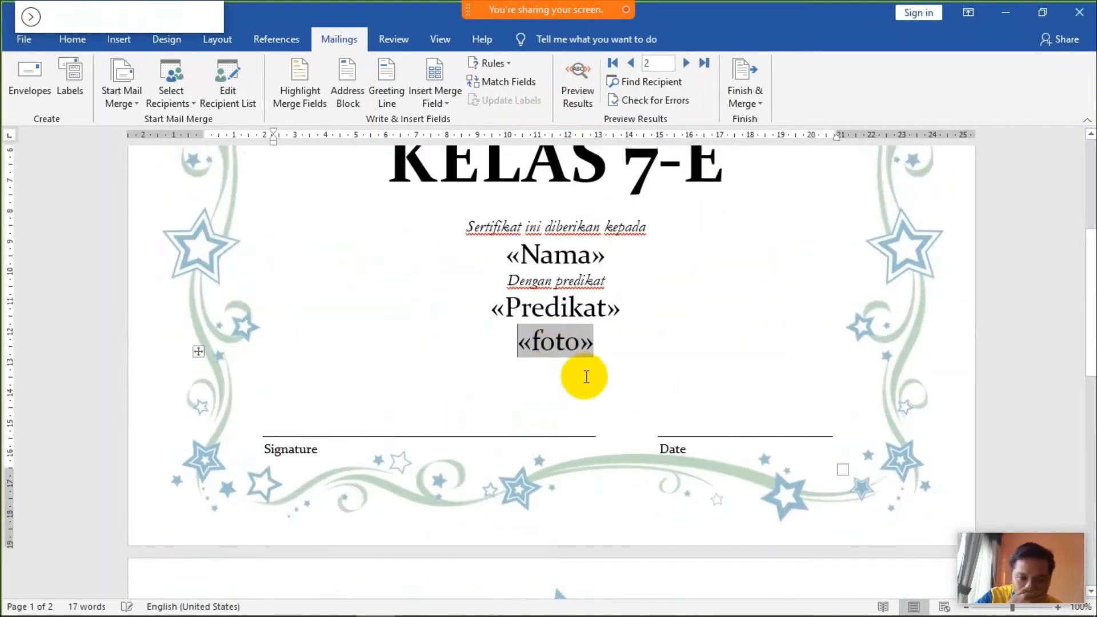
scroll(579, 374, up, 2)
click(581, 82)
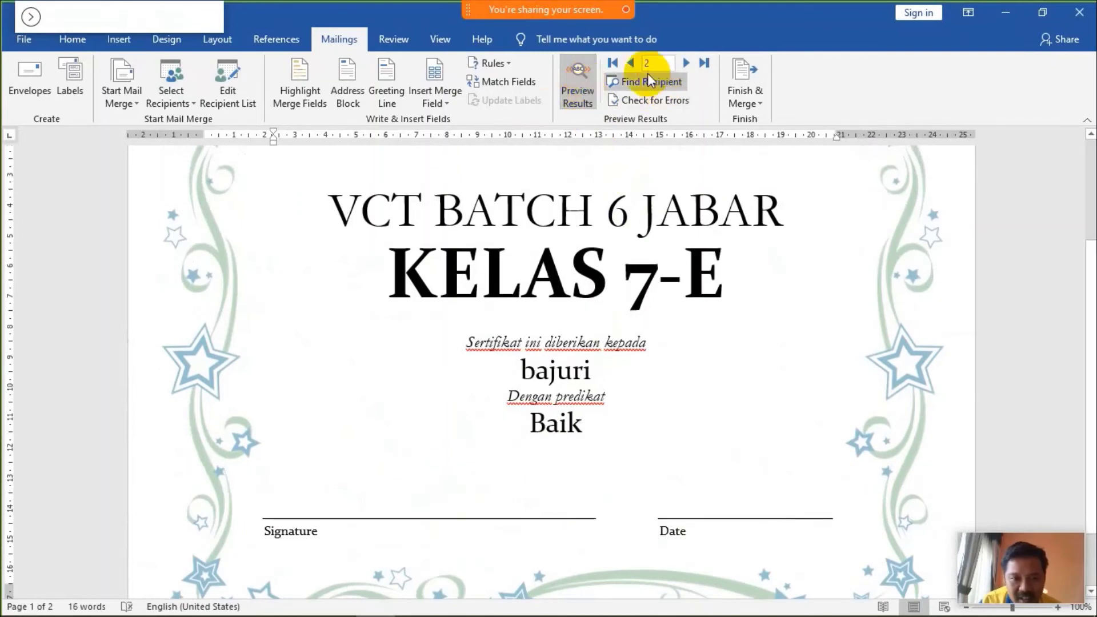
Step: Show the first record, Sangat baik, and refresh the merged-data preview
click(632, 64)
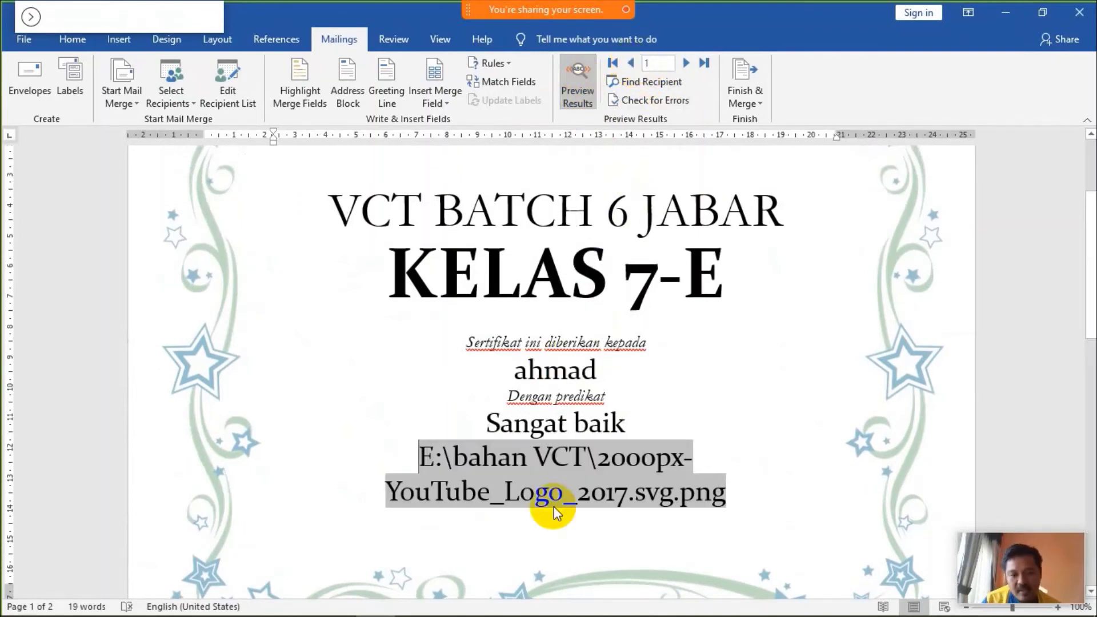
click(580, 81)
click(580, 82)
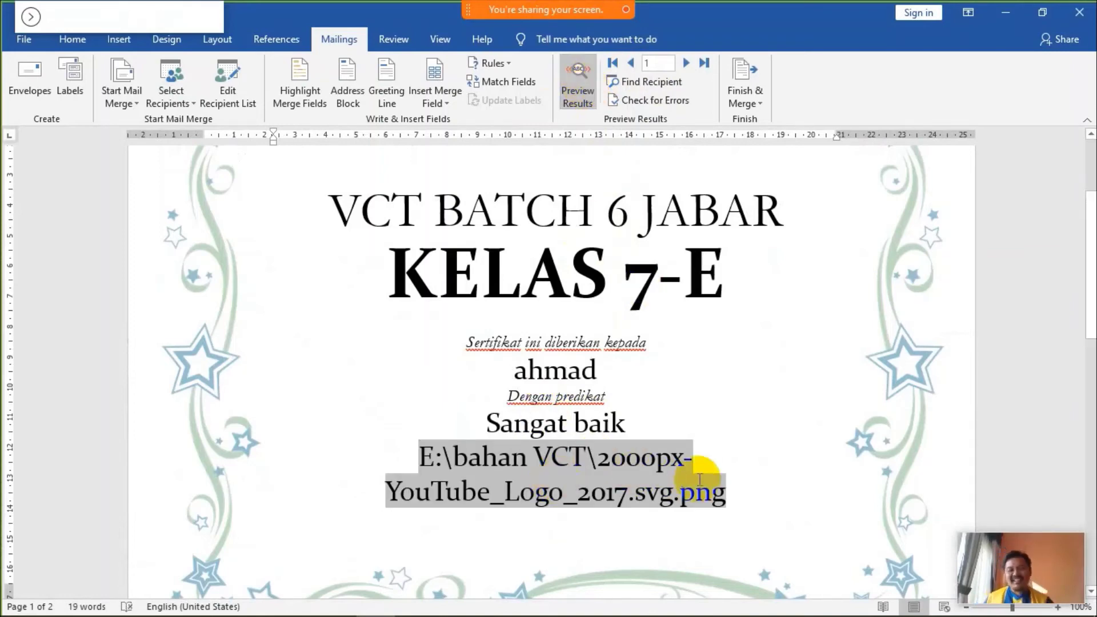
Step: Inspect the foto path E:\bahan VCT\2000px-YouTube_Logo_2017.svg.png shown as text
click(737, 496)
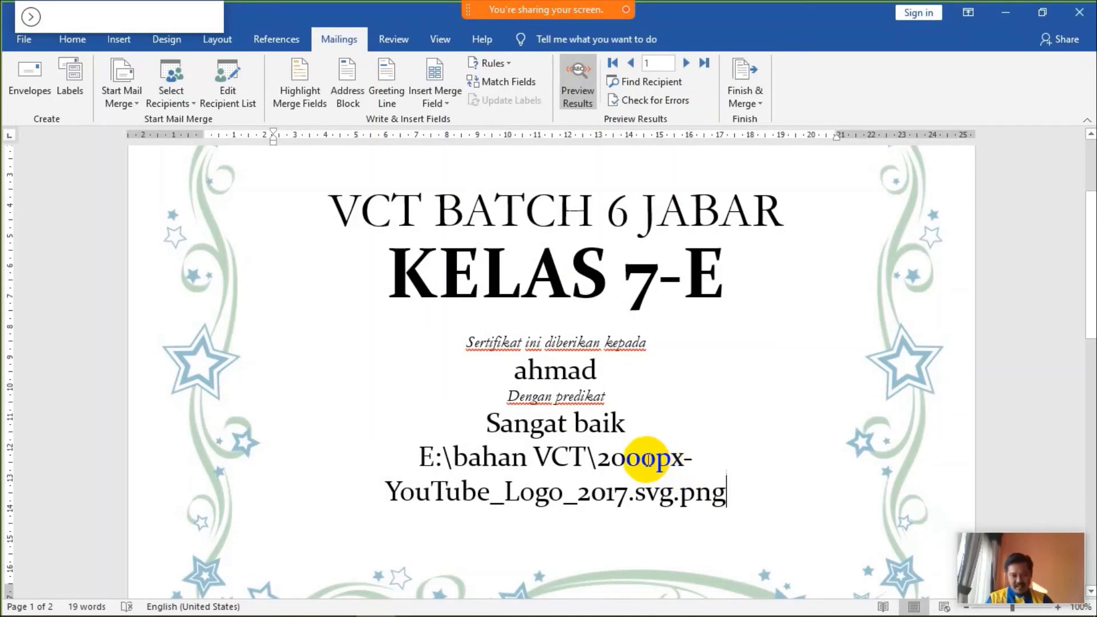
double_click(646, 459)
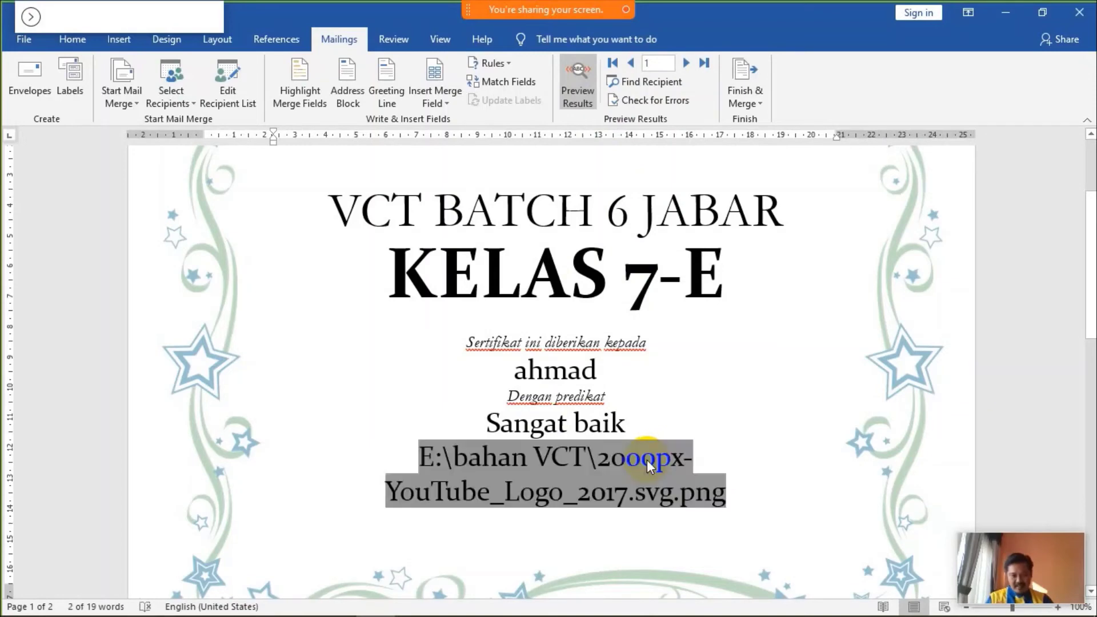
click(771, 471)
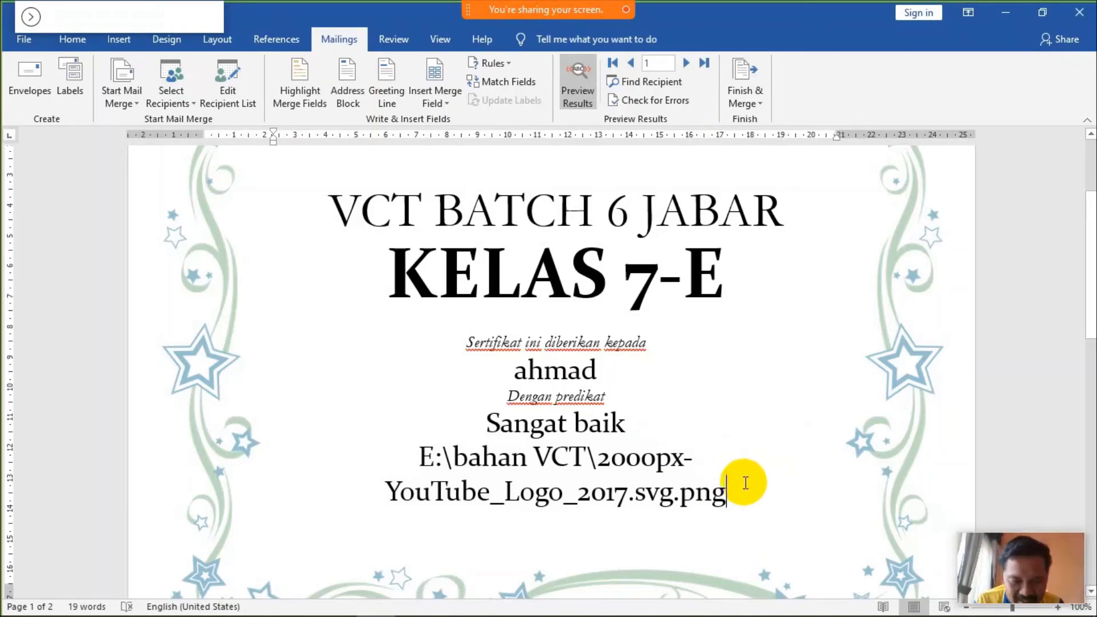
click(419, 455)
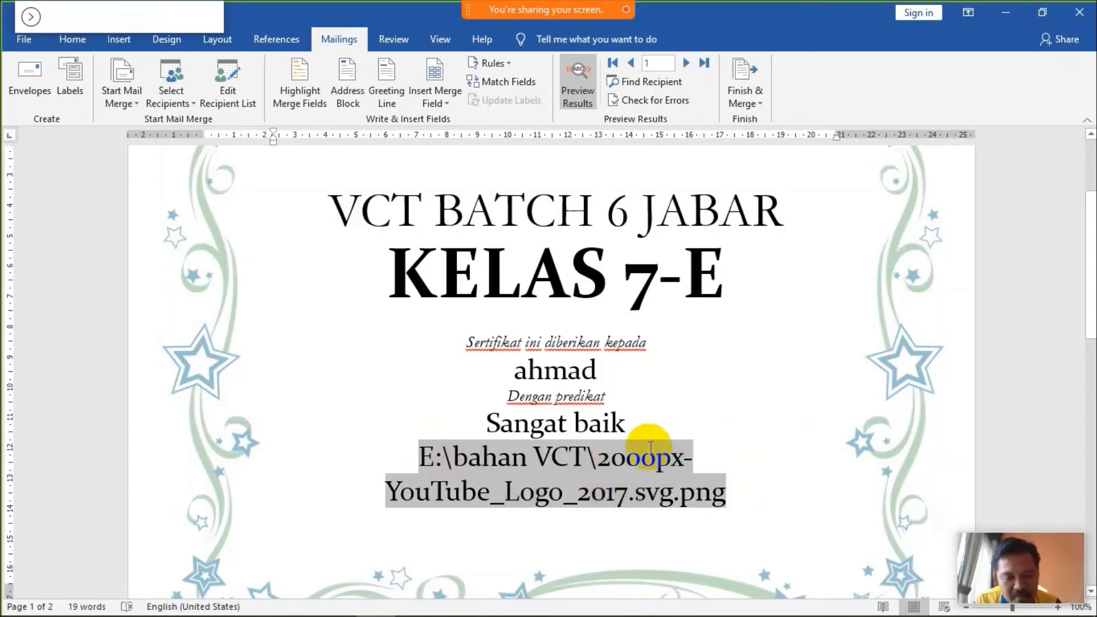
click(752, 493)
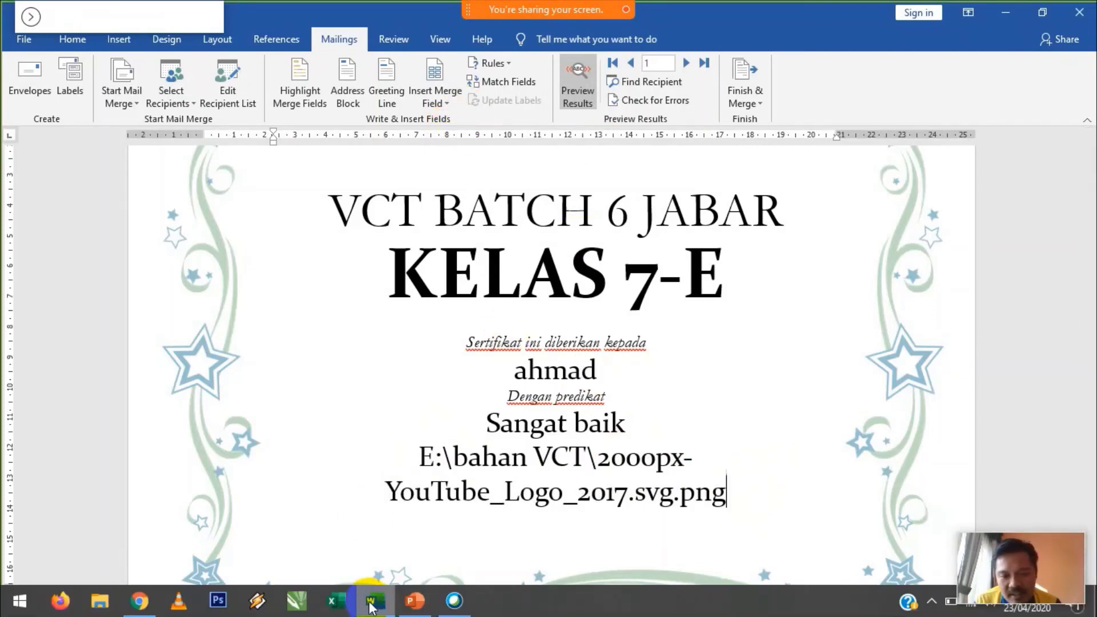
Step: Switch to the Webex window and back, then click into the image path field
click(454, 601)
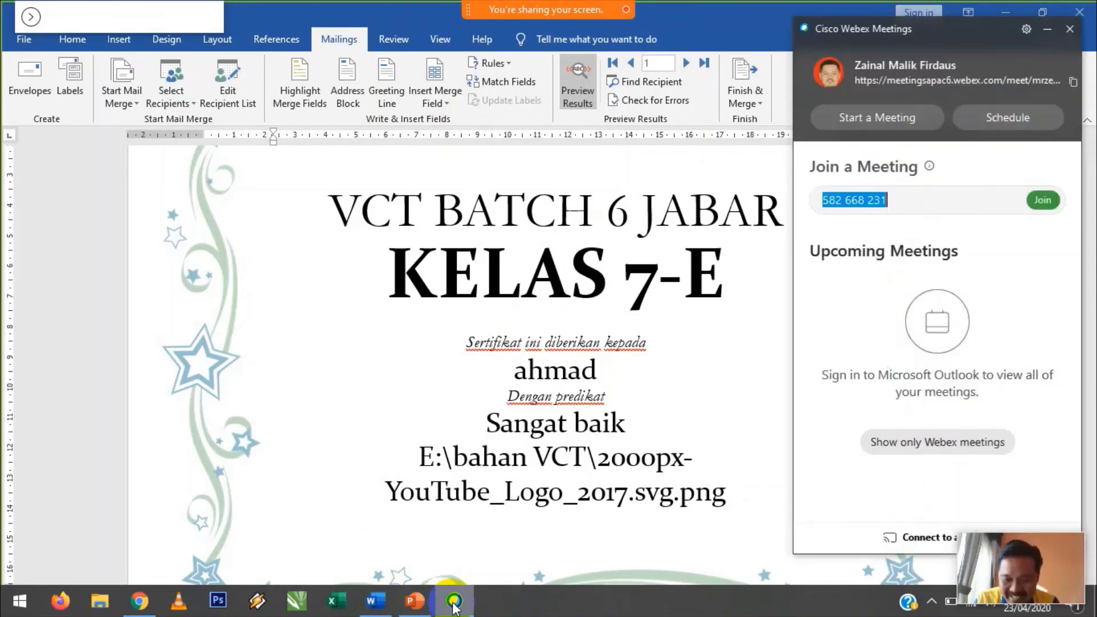
mouse_move(373, 601)
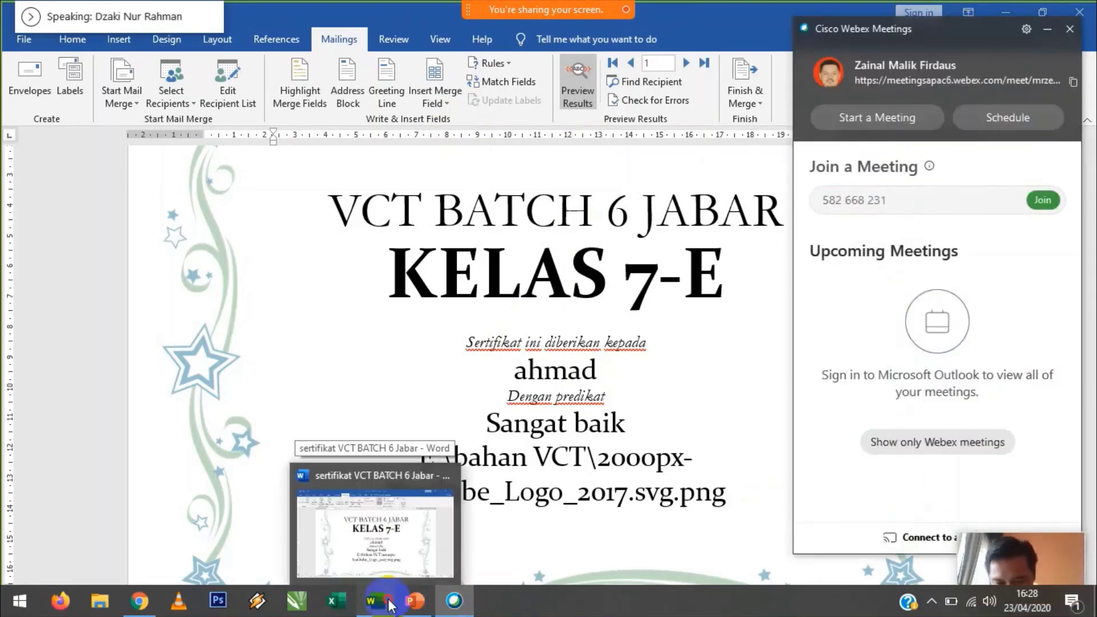
click(390, 604)
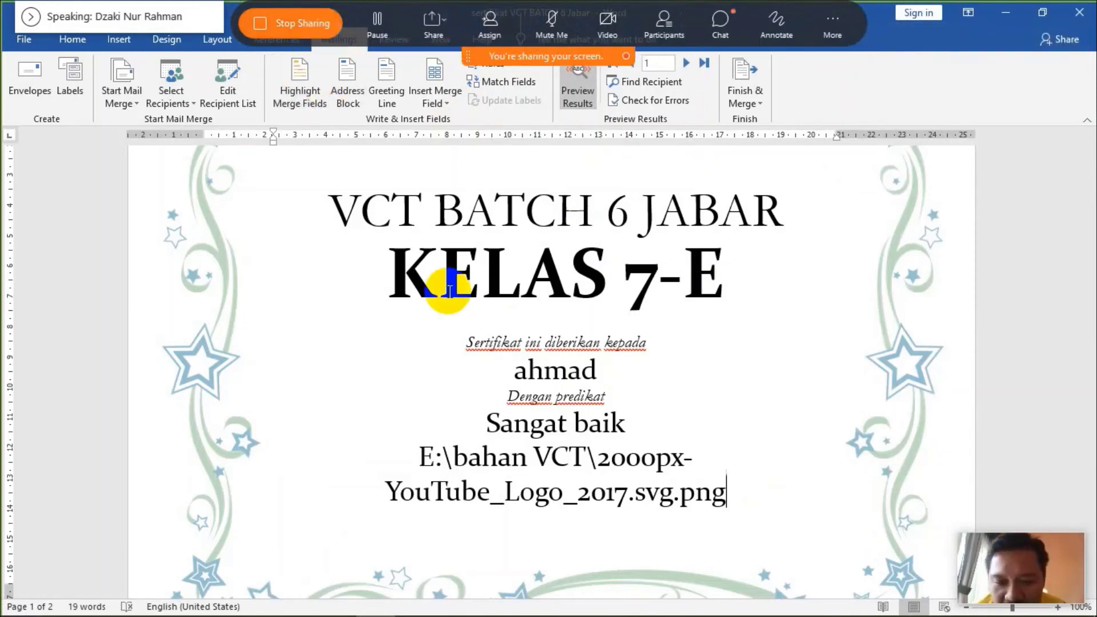
click(594, 456)
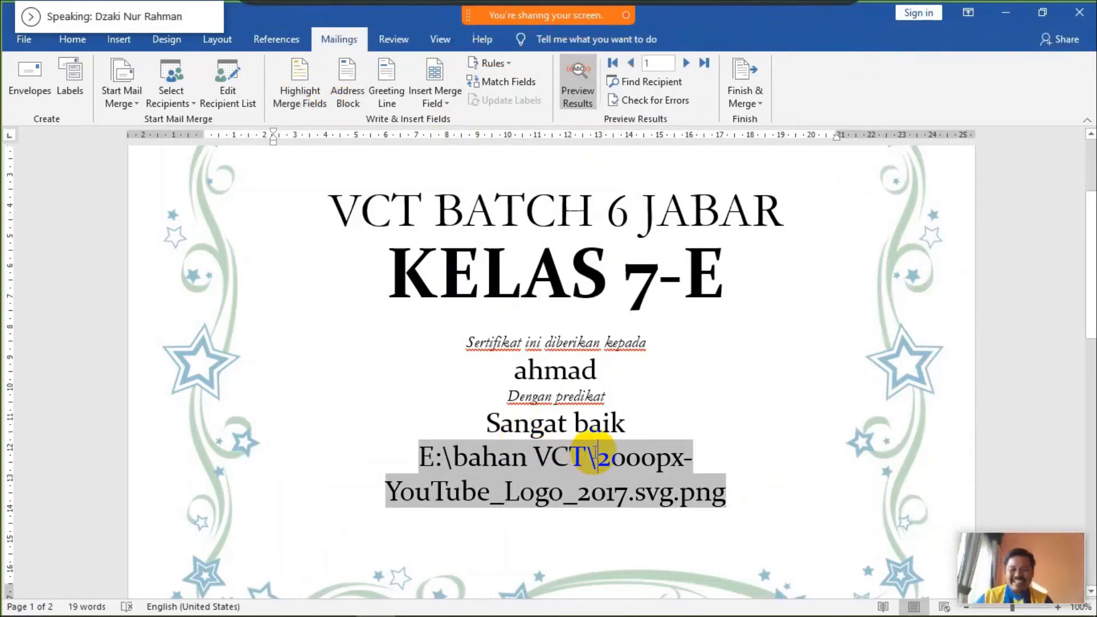
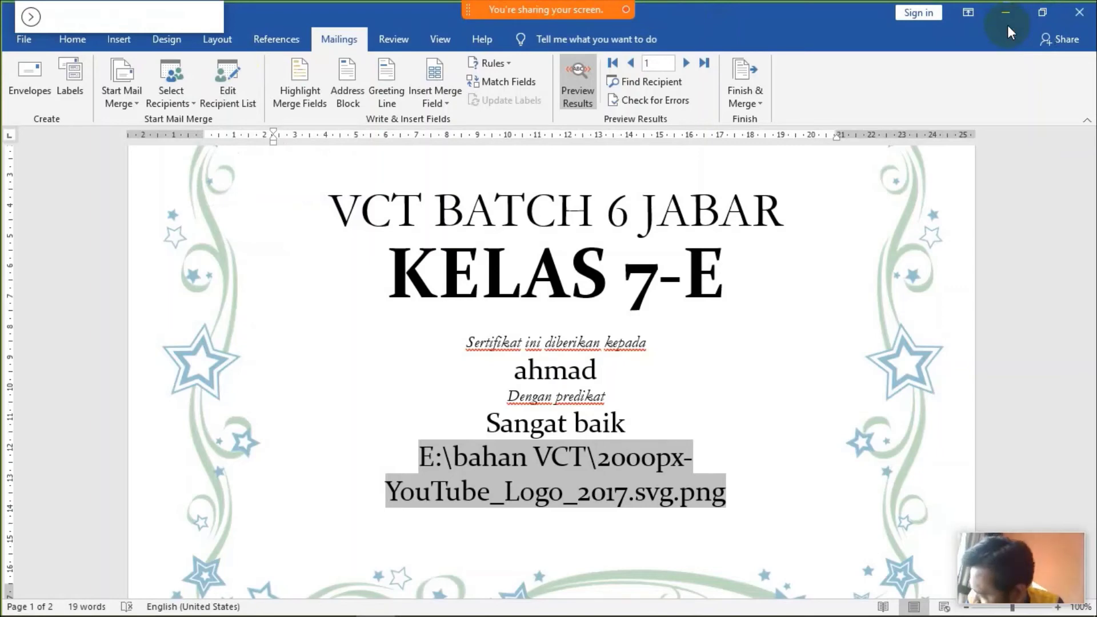
Step: Minimize the VCT certificate document in Word to reveal the desktop and Webex panel
click(1000, 10)
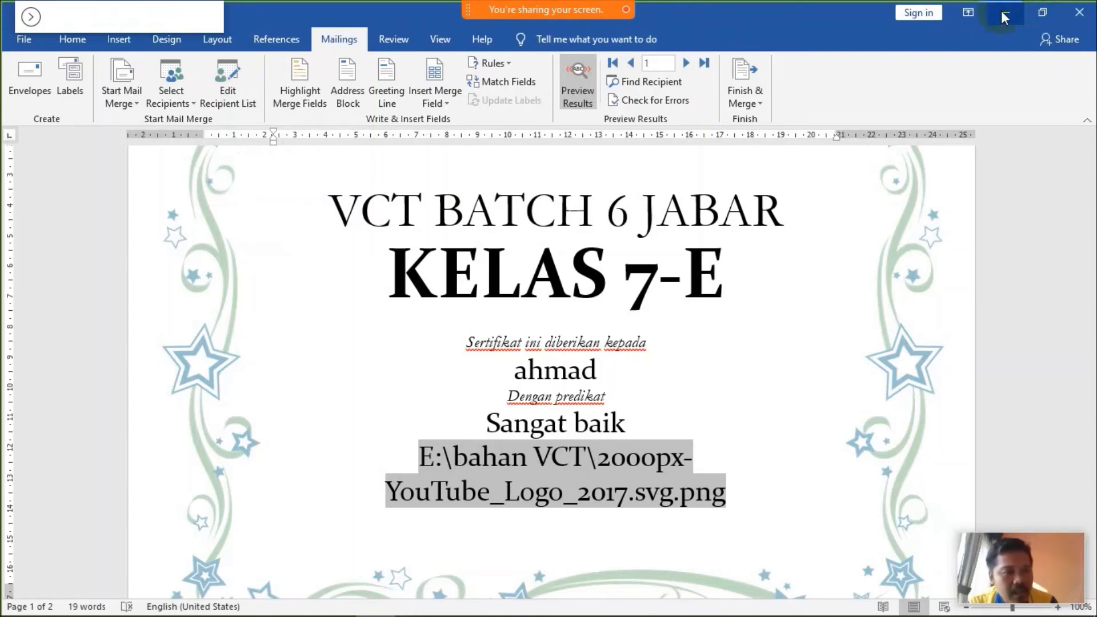
click(1001, 10)
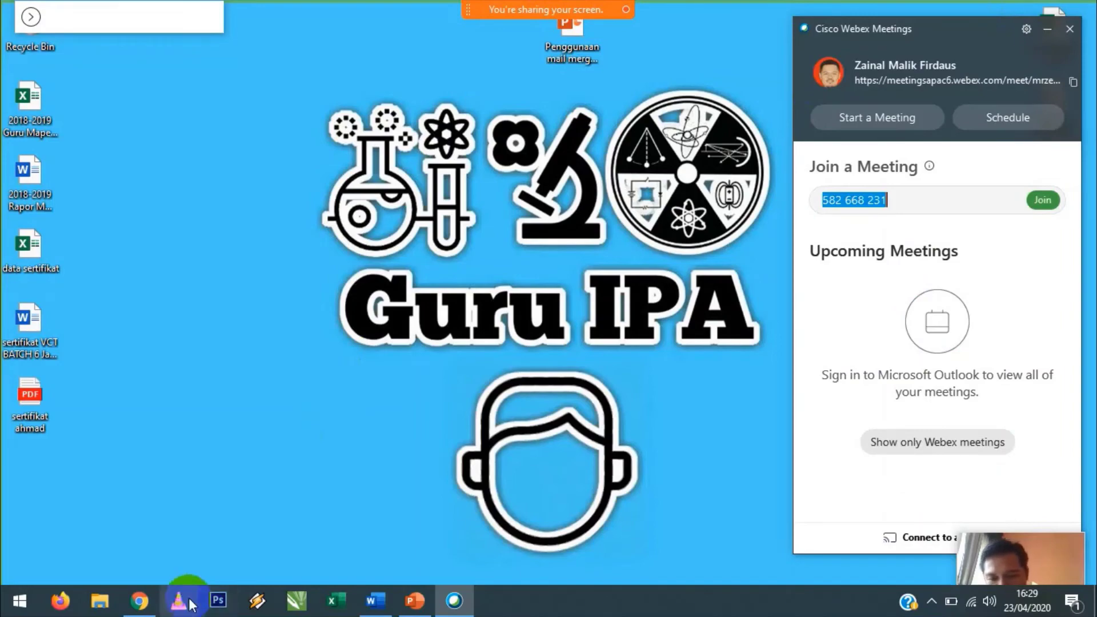
Step: Stop the Webex screen share, minimize the meeting window, and launch File Explorer
click(294, 24)
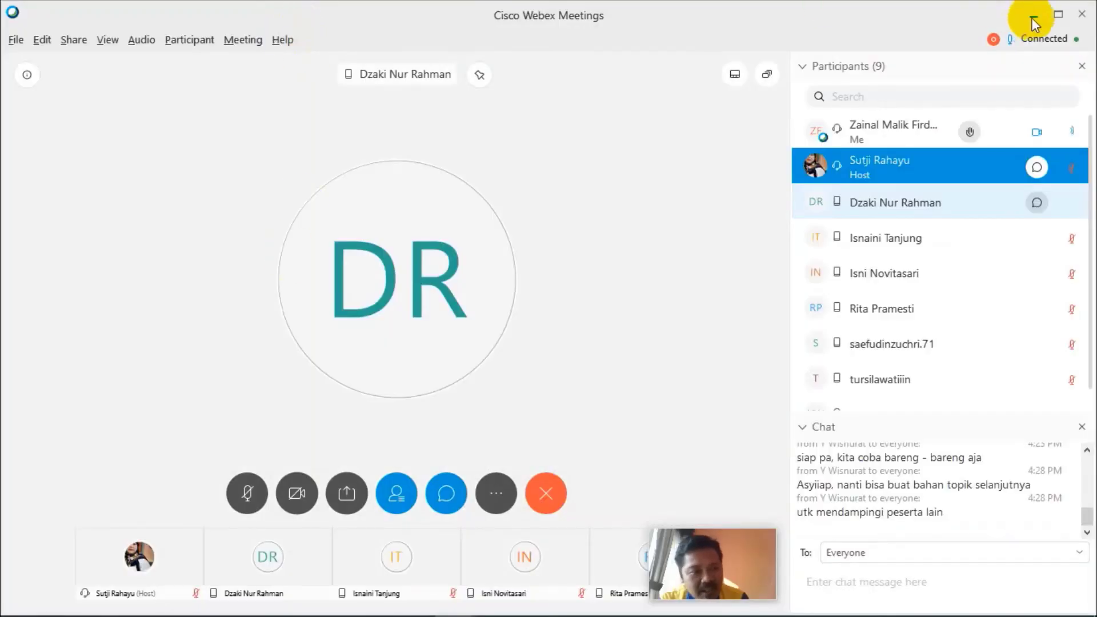
click(1033, 16)
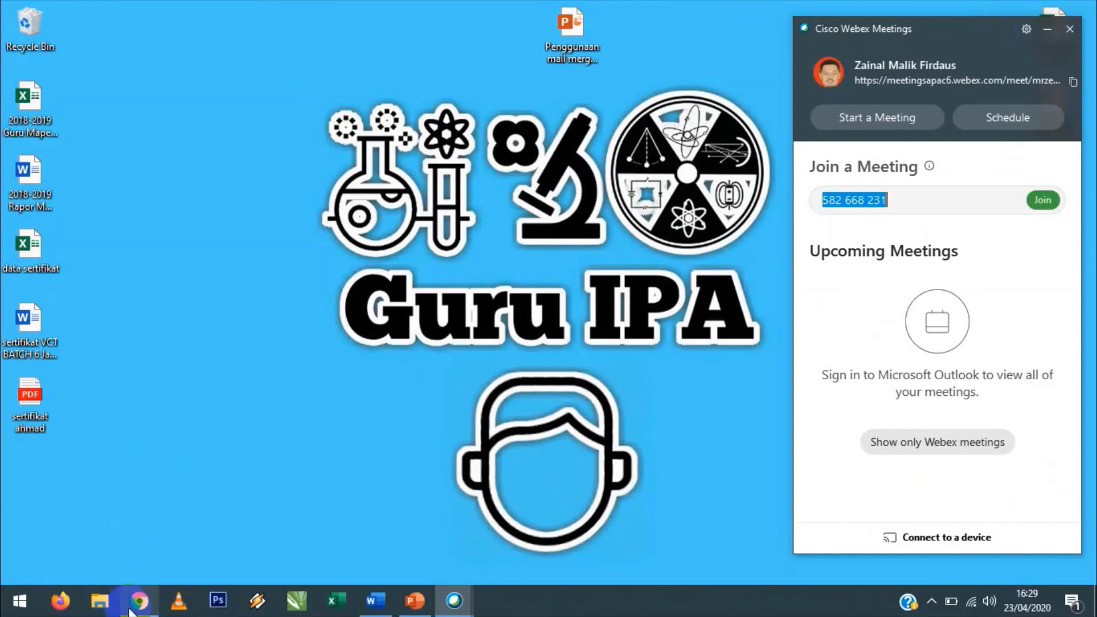
click(117, 607)
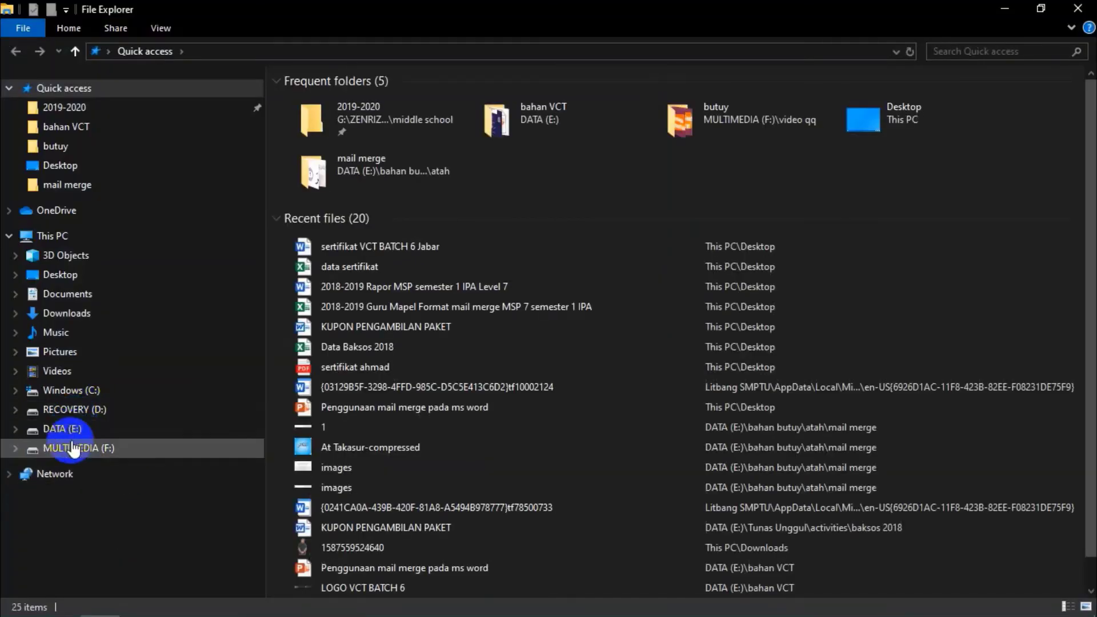
Step: Navigate from DATA (E:) through Tunas Unggul and middle school into the 2017-2018 folder
click(74, 429)
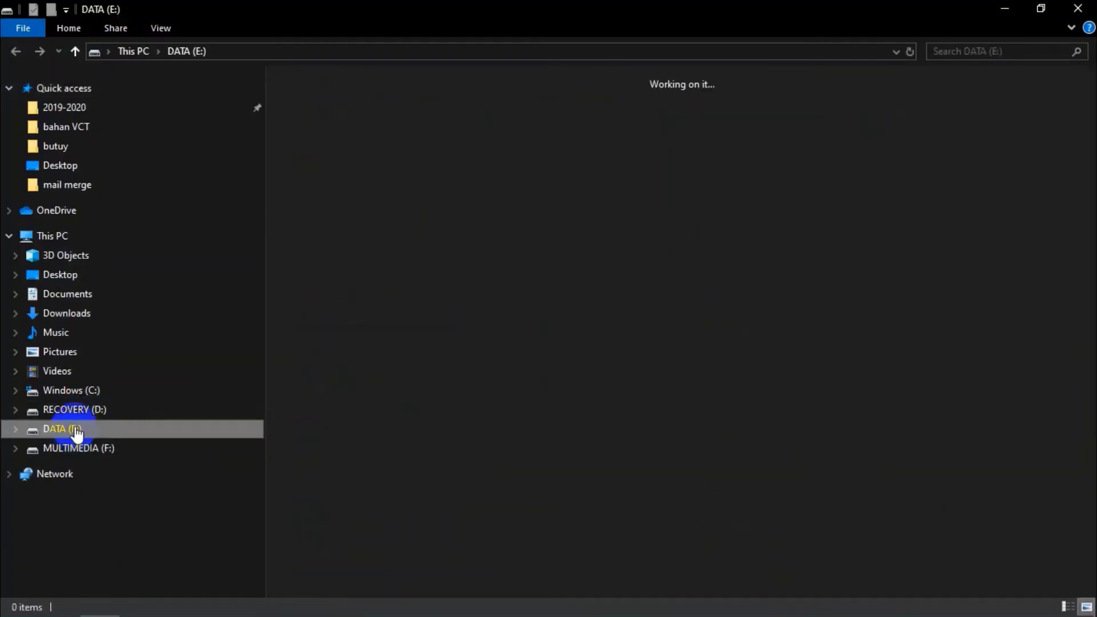
click(388, 303)
scroll(390, 304, down, 2)
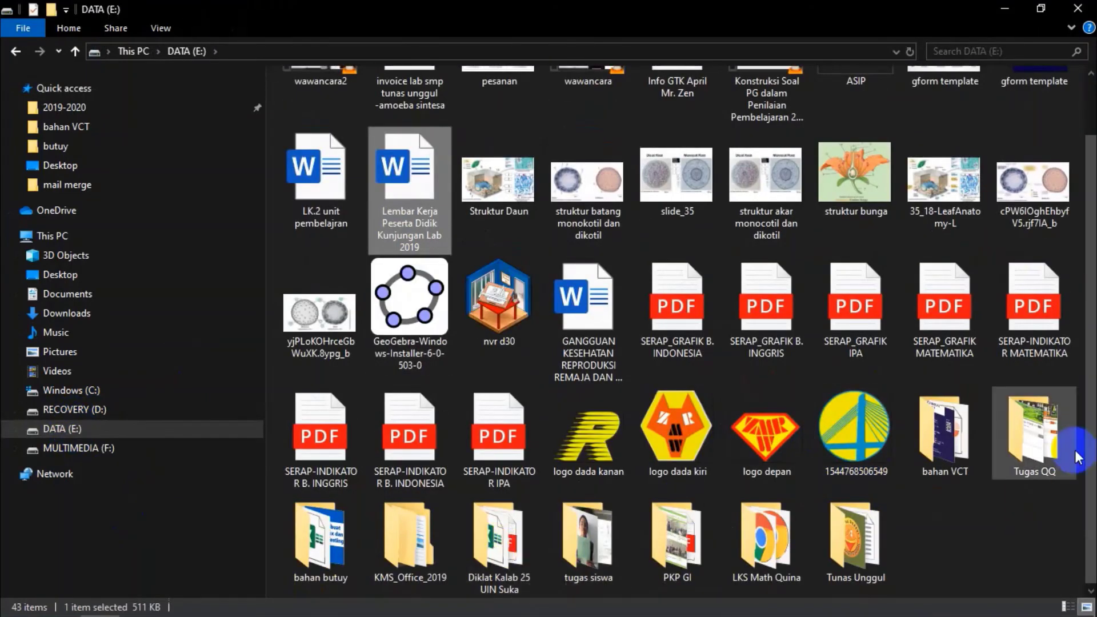
double_click(953, 449)
click(16, 51)
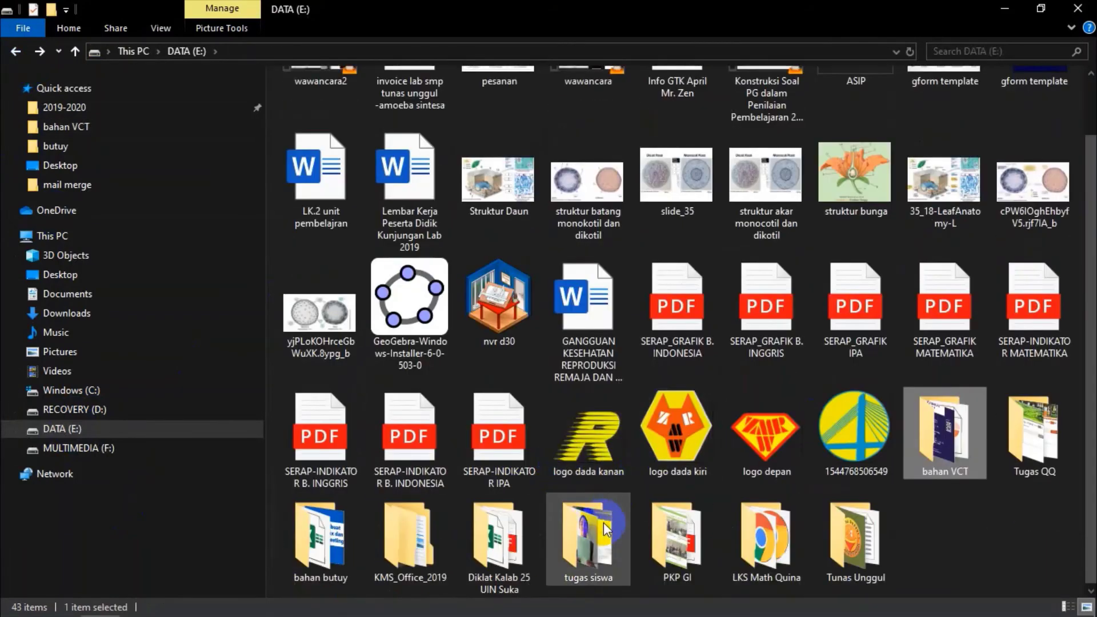
double_click(872, 544)
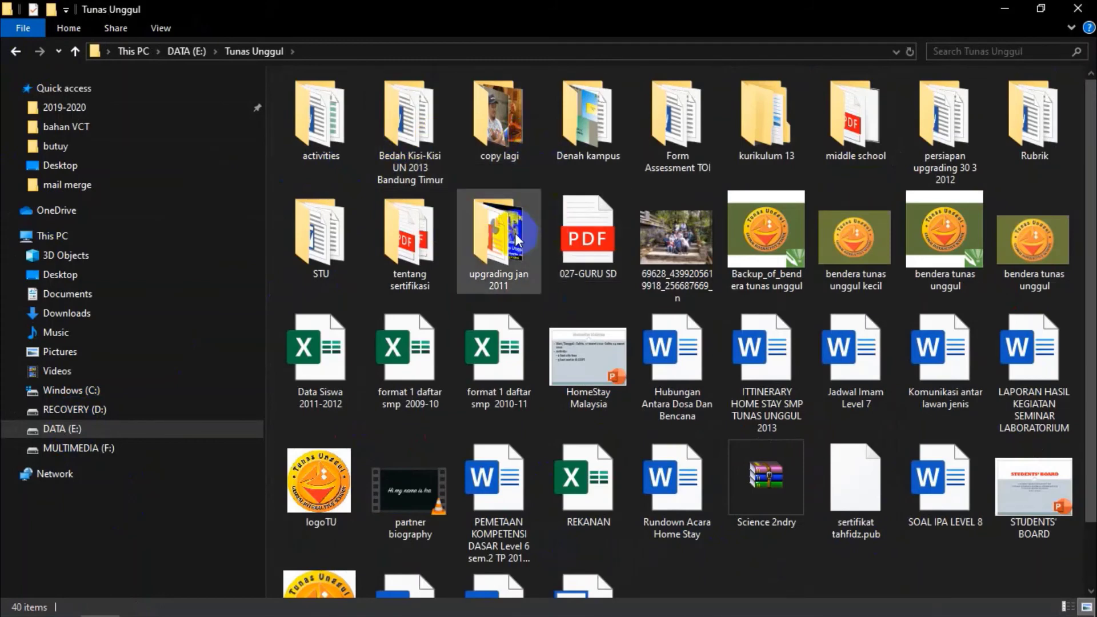
double_click(828, 136)
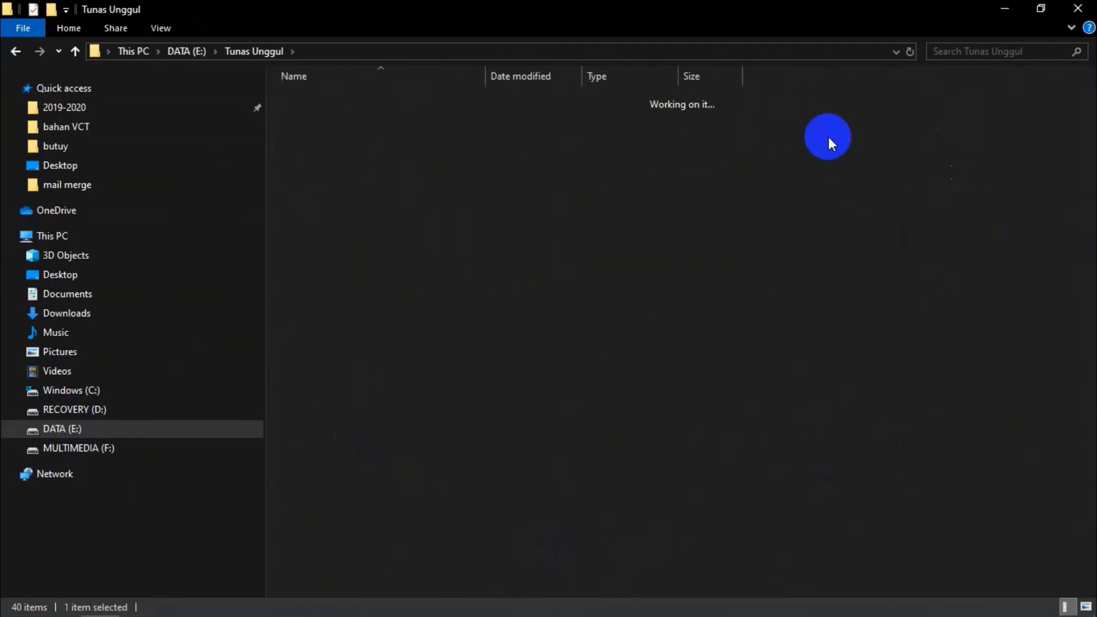
click(337, 217)
double_click(337, 217)
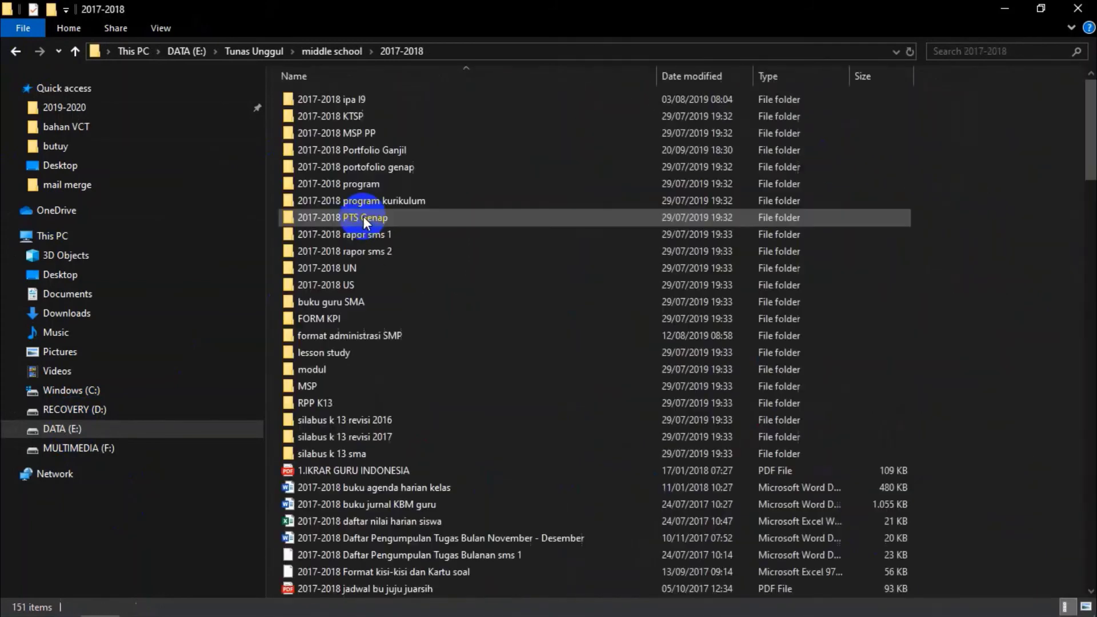
Step: Search the 2017-2018 folder for 'ijazah' and select the 2017-2018 buat ijazah result
mouse_move(331, 100)
double_click(360, 101)
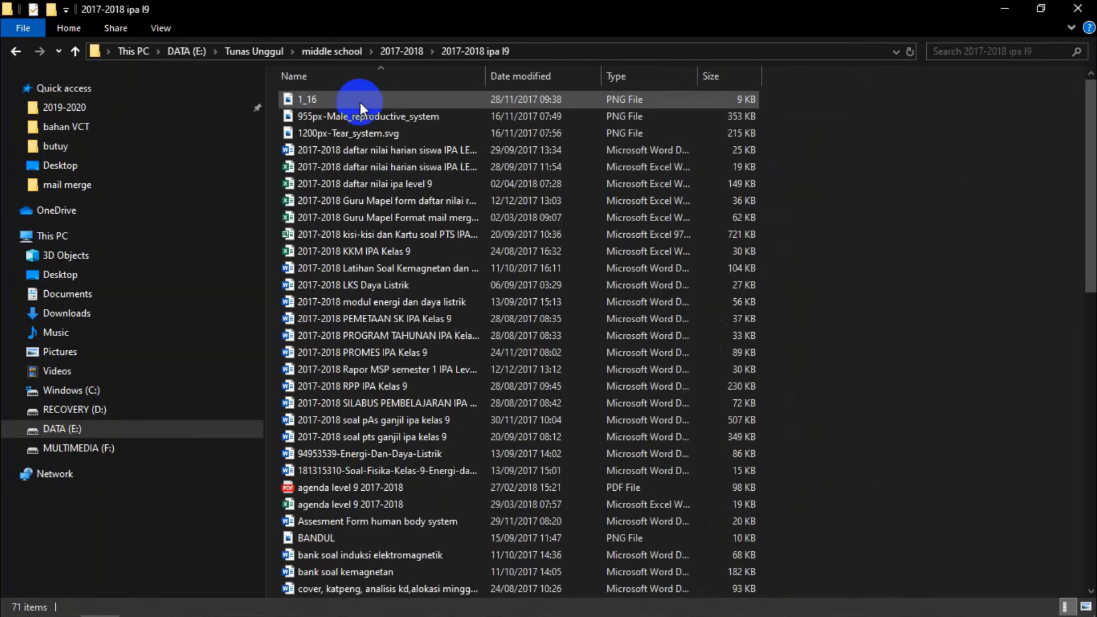
scroll(393, 236, down, 4)
scroll(393, 236, down, 2)
scroll(393, 236, down, 4)
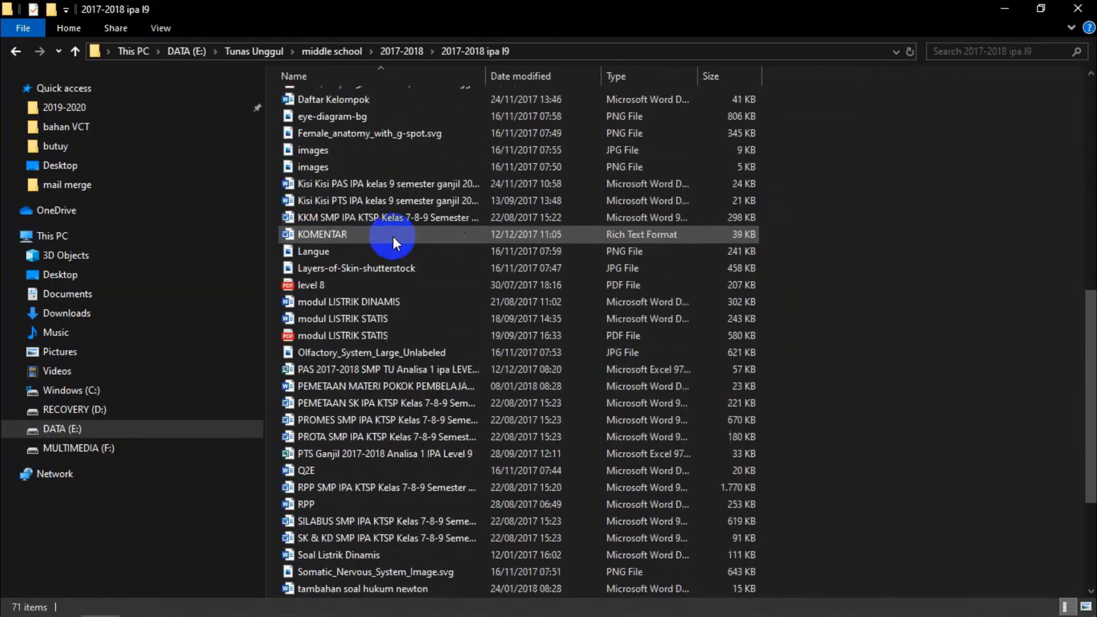
scroll(764, 211, up, 4)
scroll(764, 211, up, 3)
click(15, 51)
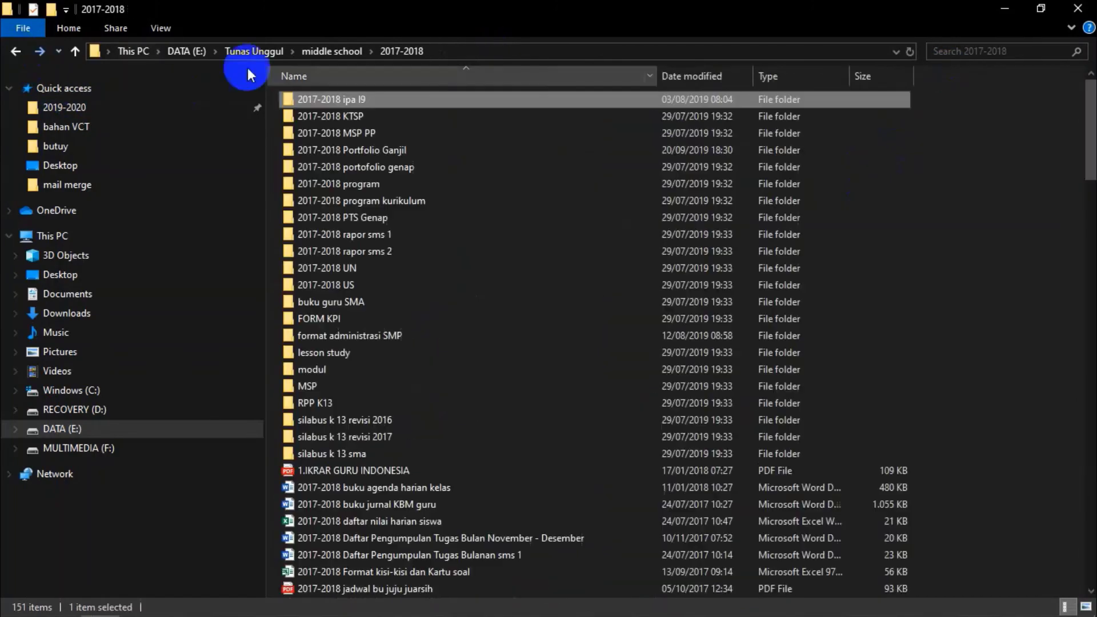
click(971, 52)
text(ijazah)
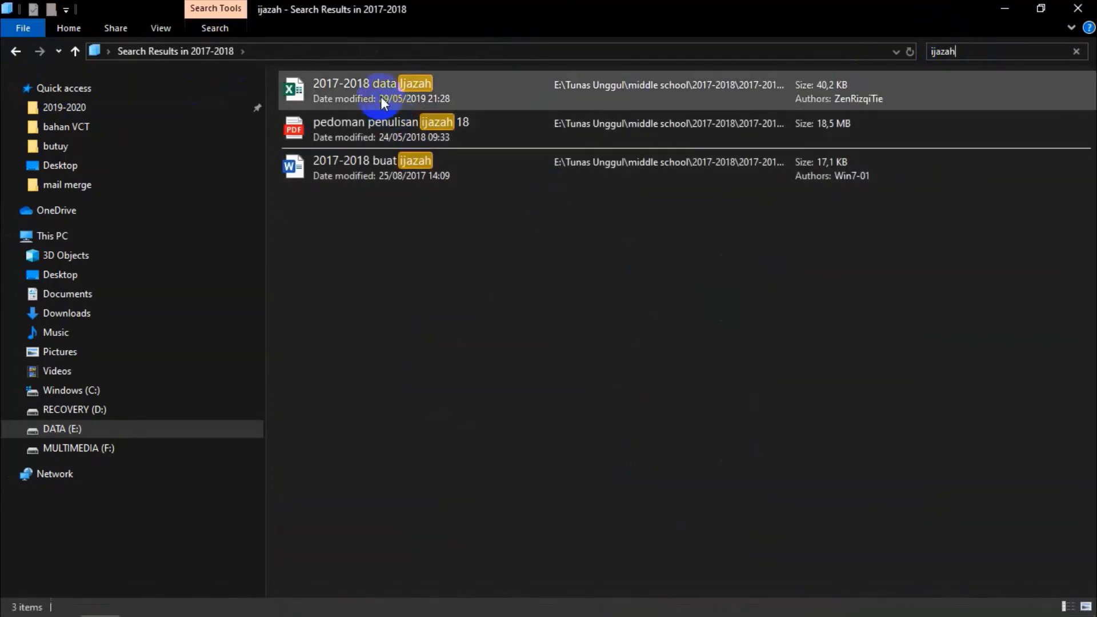
click(376, 168)
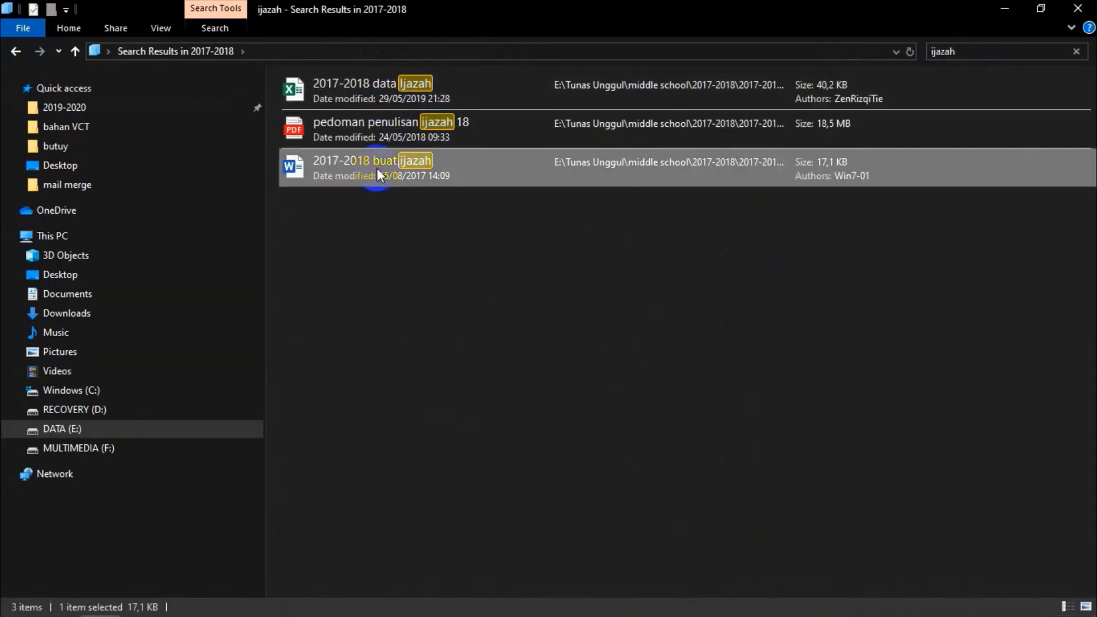
Step: Bring the Webex meeting forward and share Screen 1 with participants again
click(456, 605)
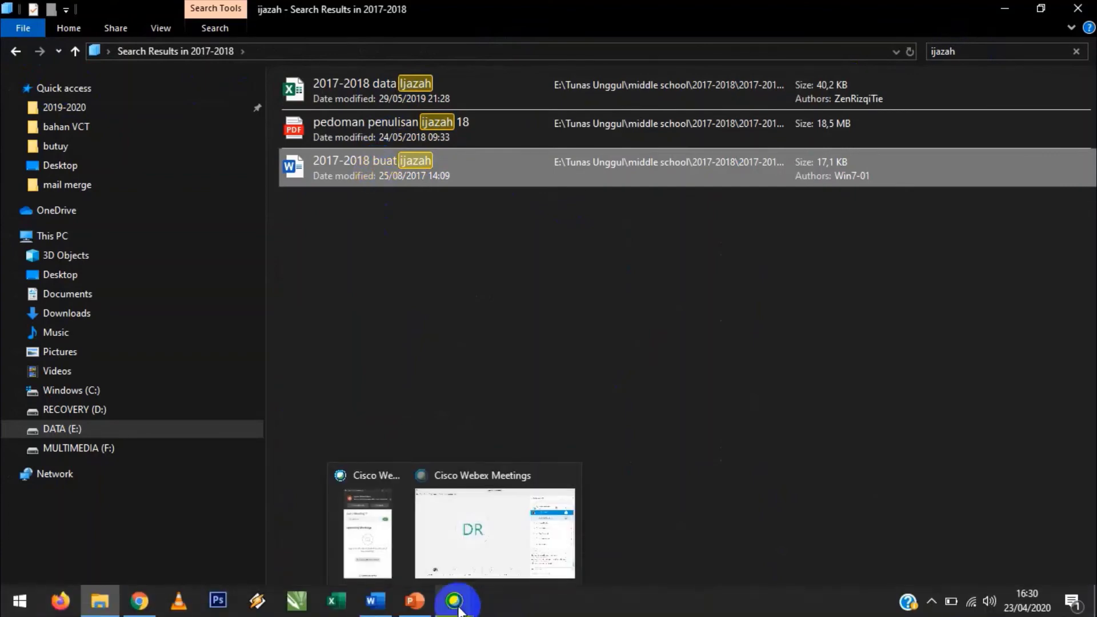
click(467, 550)
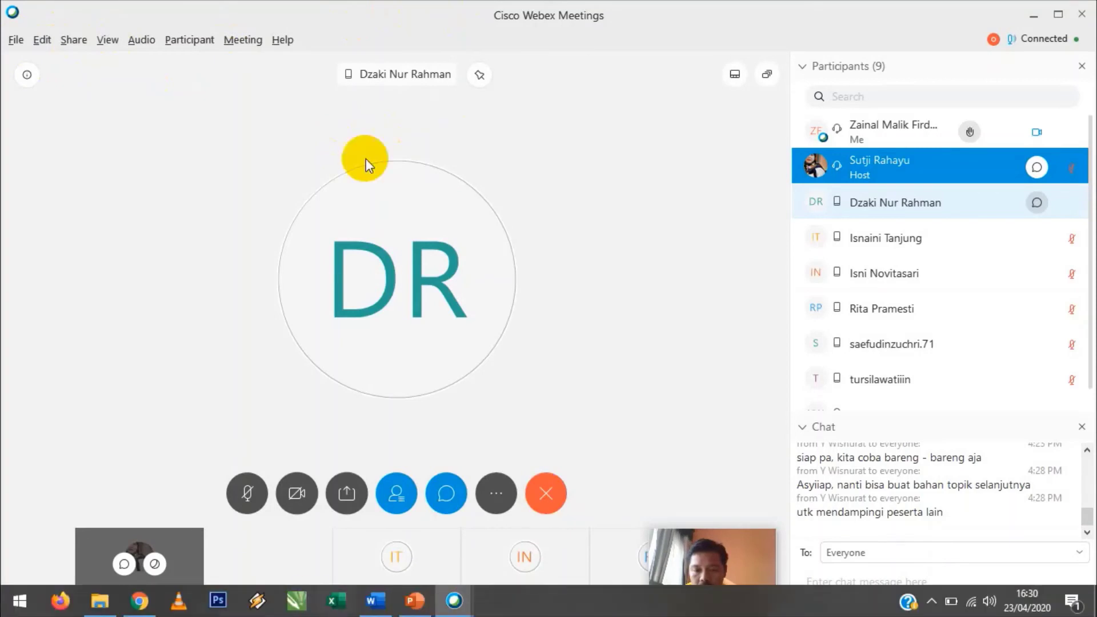
click(347, 502)
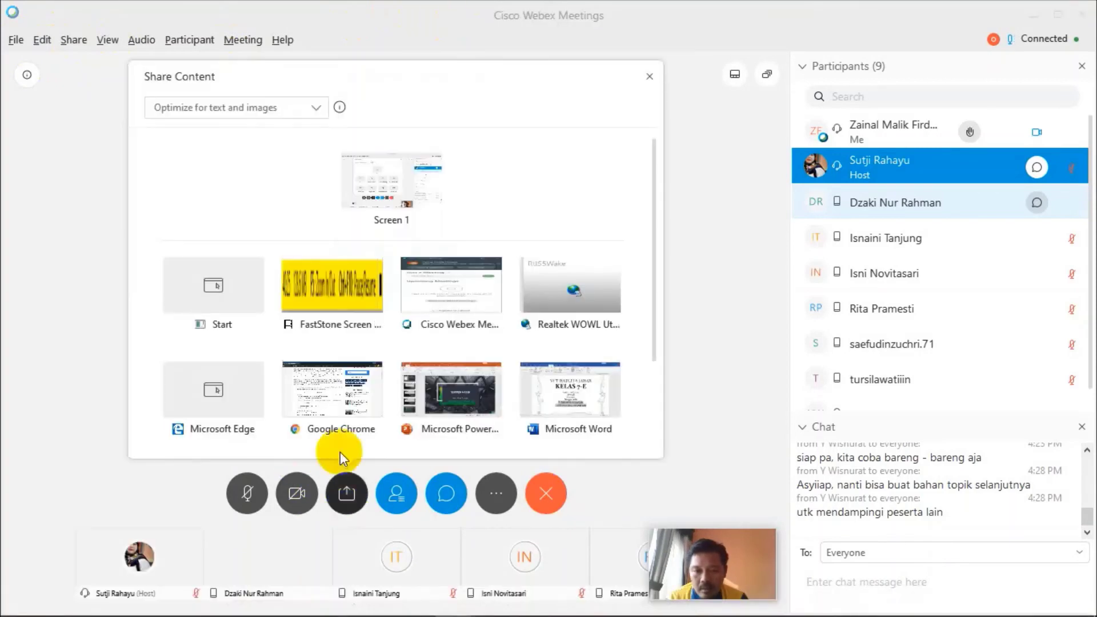
click(388, 177)
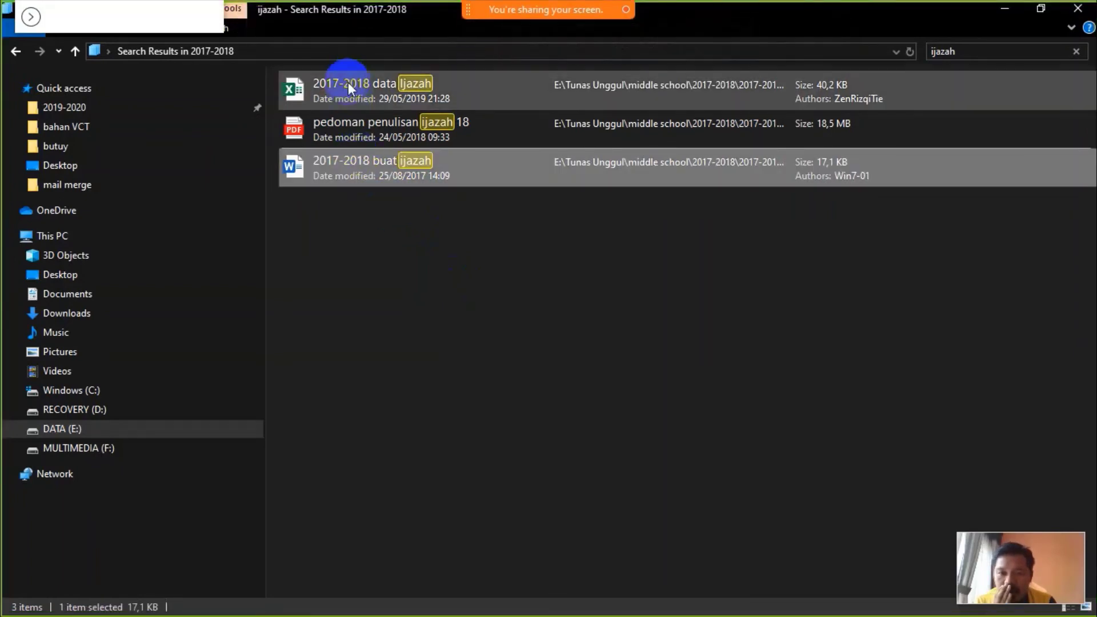
Step: Open the 2017-2018 buat ijazah document from the search results in Word
click(347, 83)
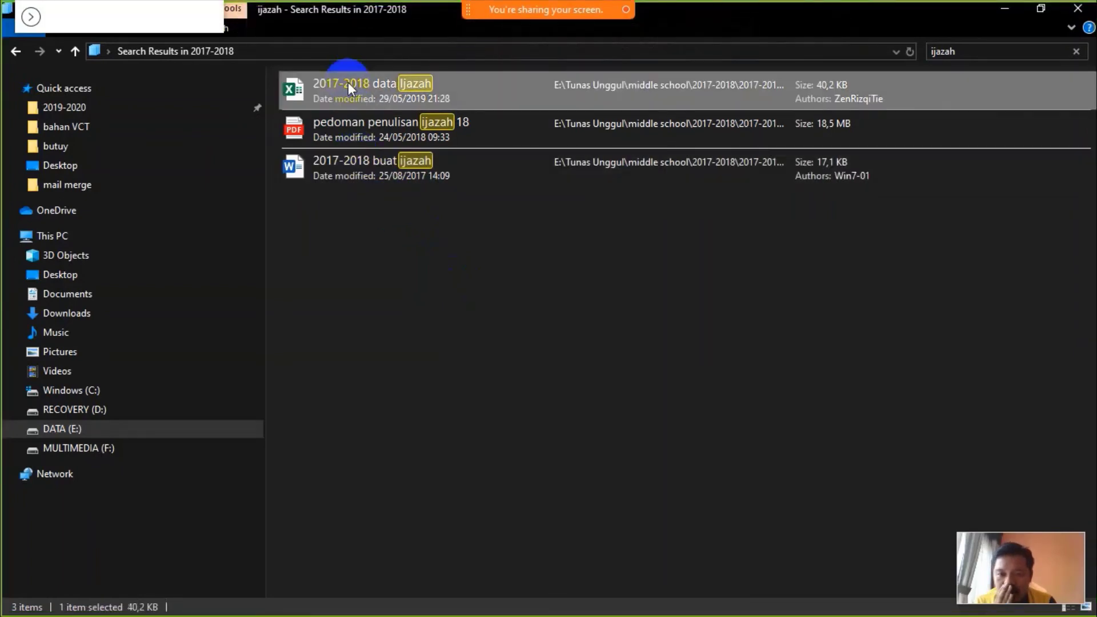
click(356, 170)
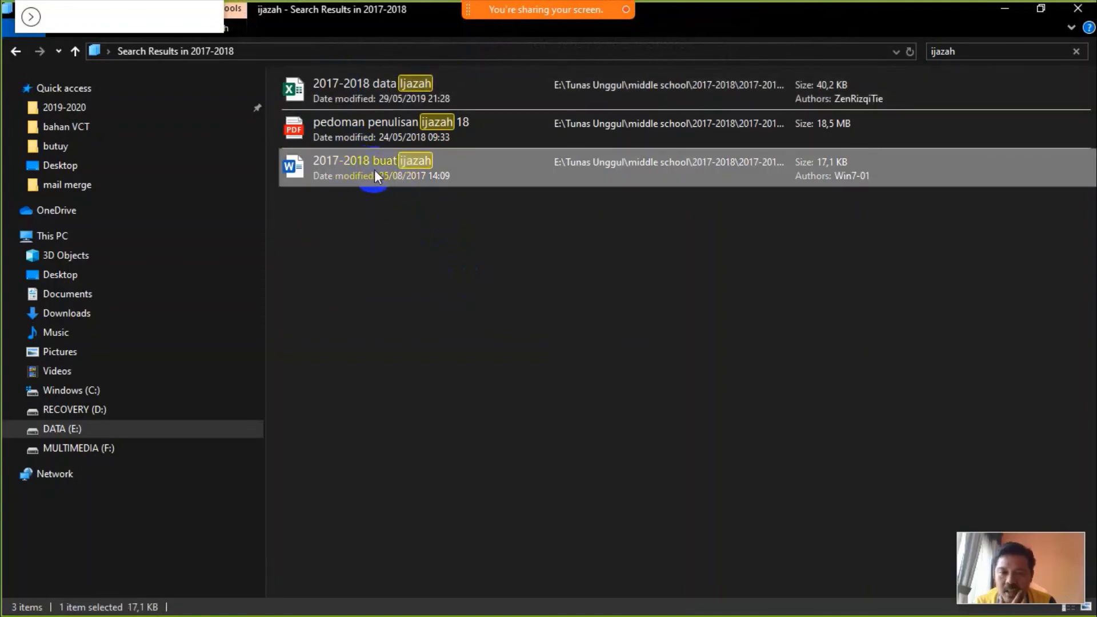
double_click(375, 169)
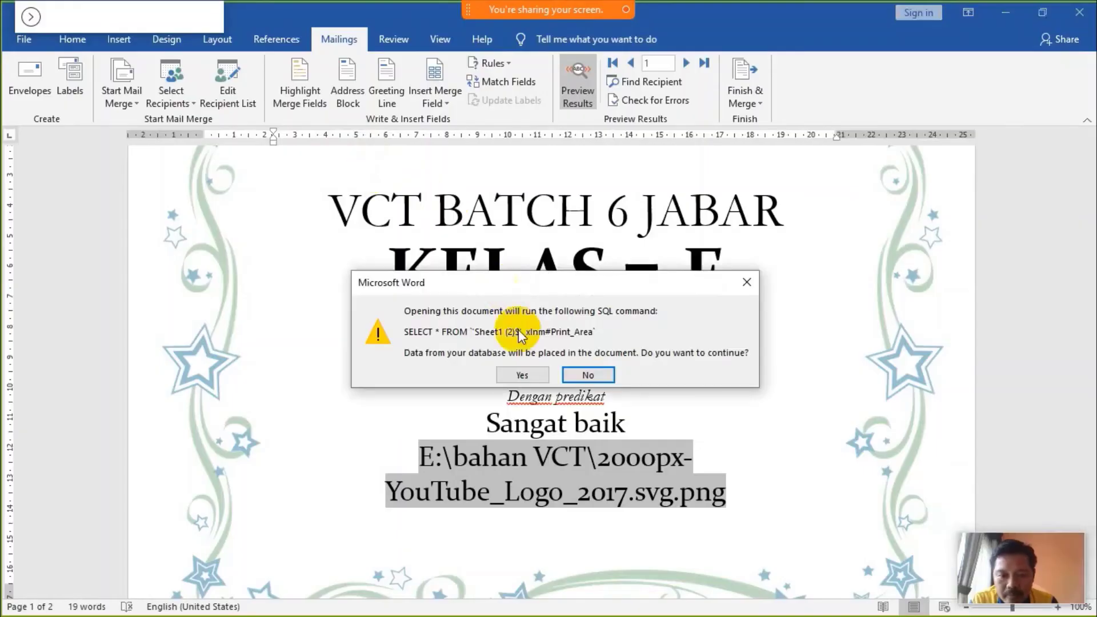
Step: Allow the mail-merge SQL query, then dismiss the data source, database and recovery error messages
click(522, 372)
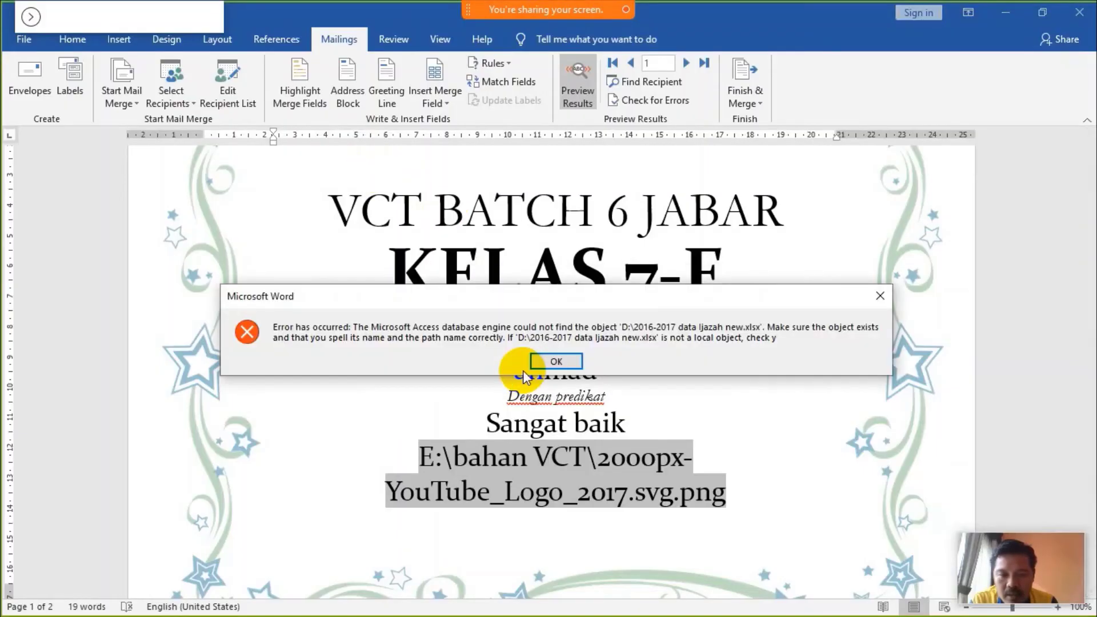
click(556, 361)
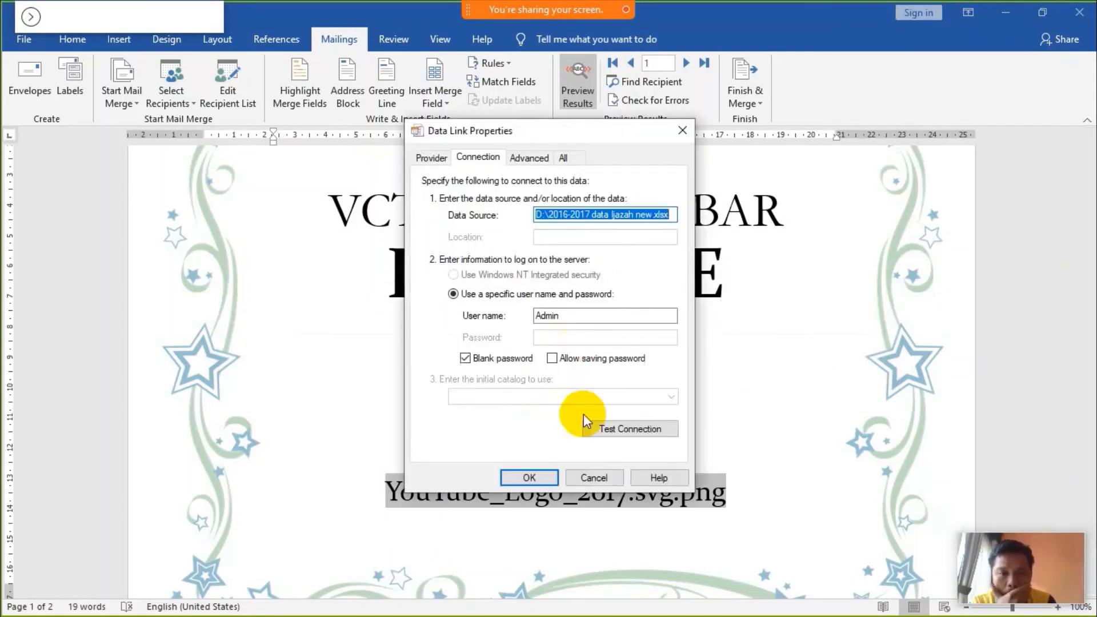
click(612, 478)
click(570, 369)
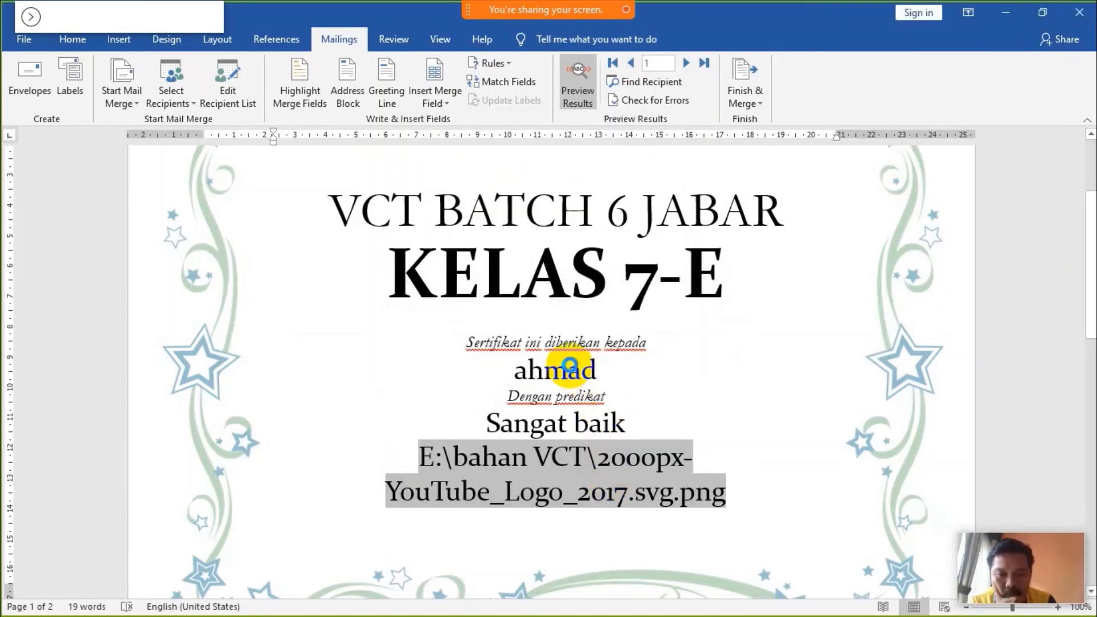
click(716, 261)
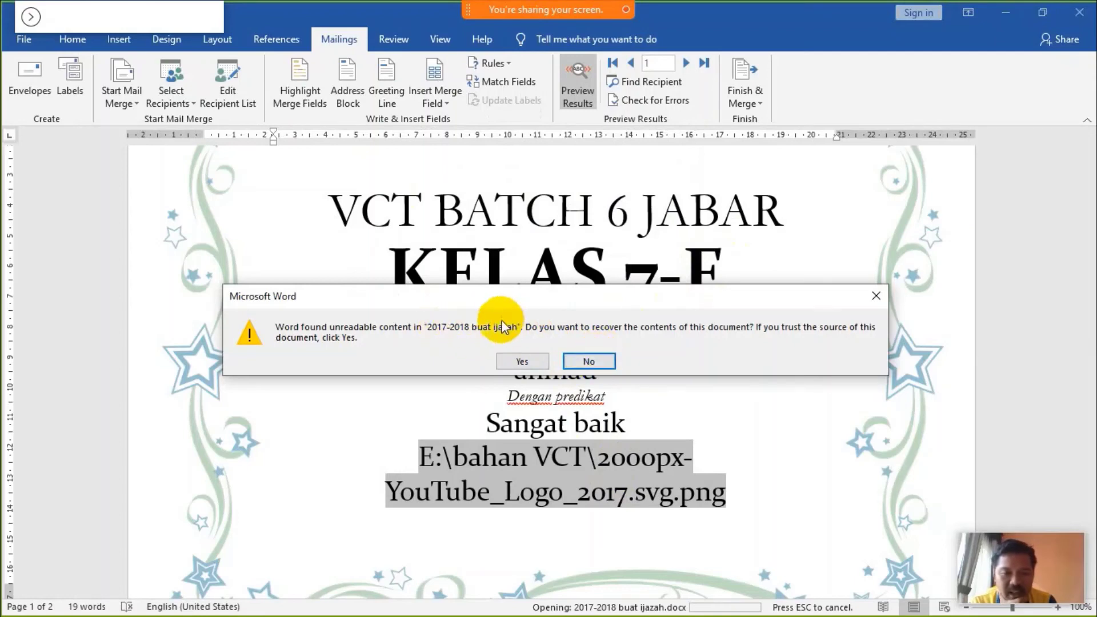
click(591, 362)
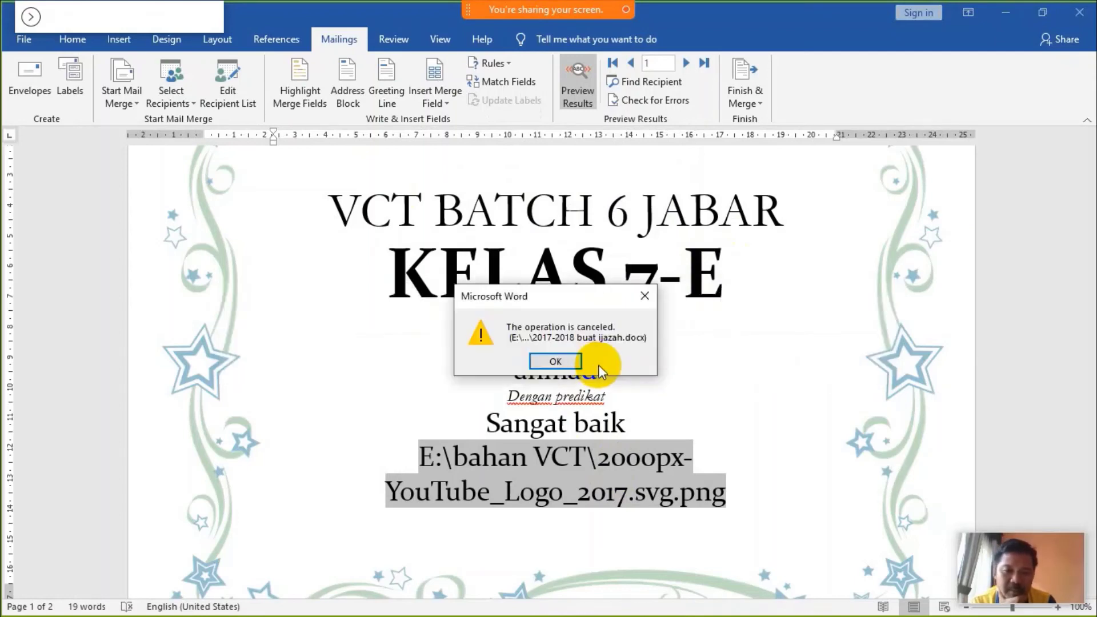
click(567, 360)
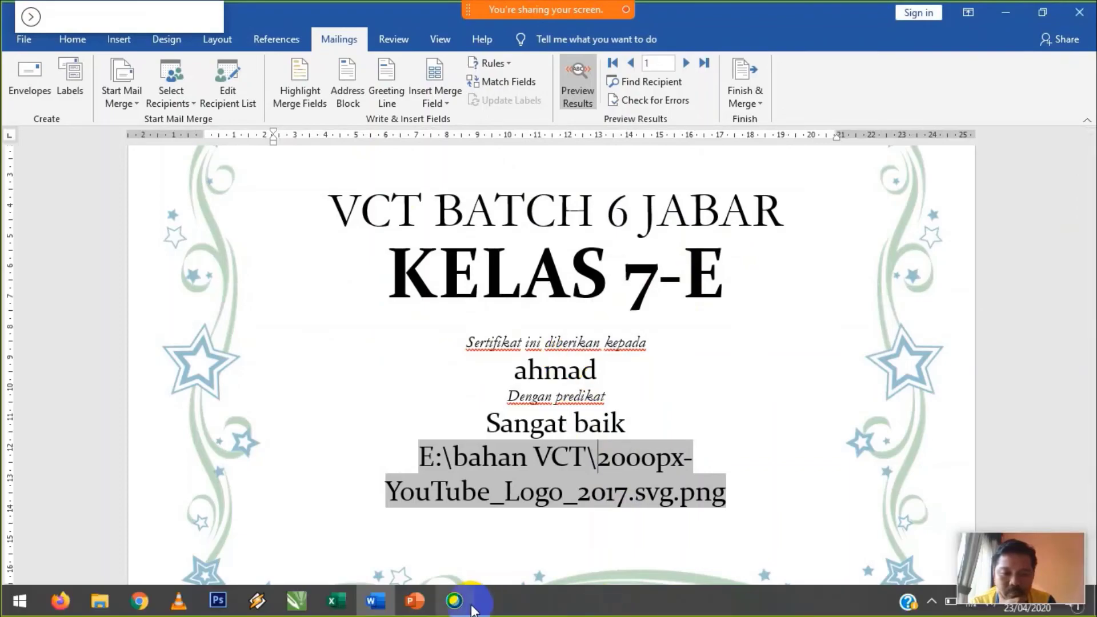
Step: Minimize Word and reopen 2017-2018 buat ijazah from the search results
click(375, 601)
click(375, 601)
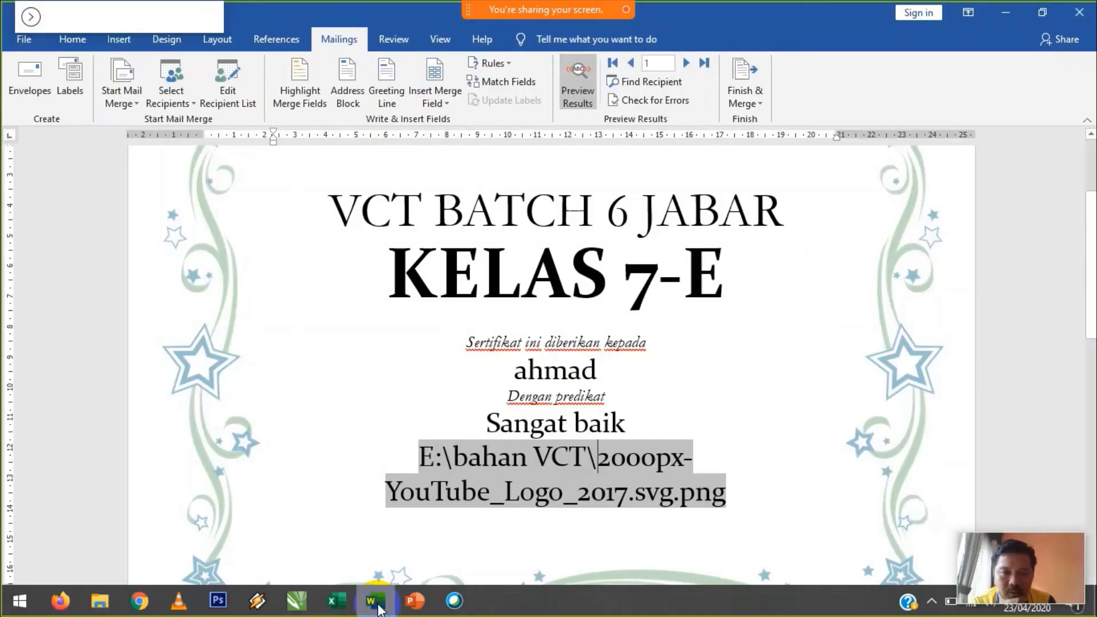
click(1005, 11)
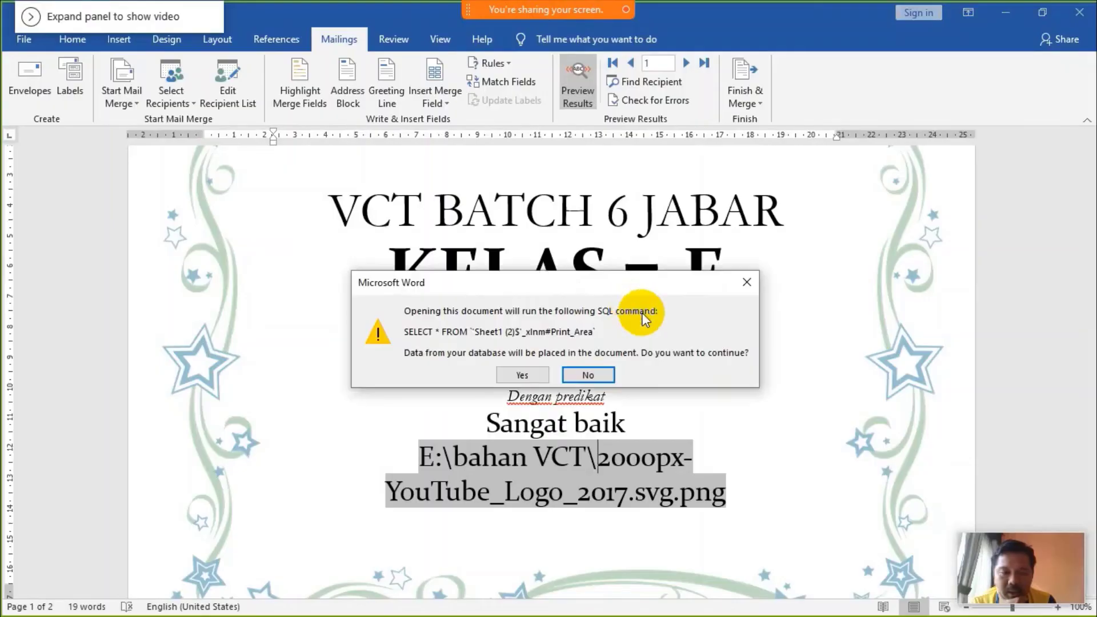
click(597, 371)
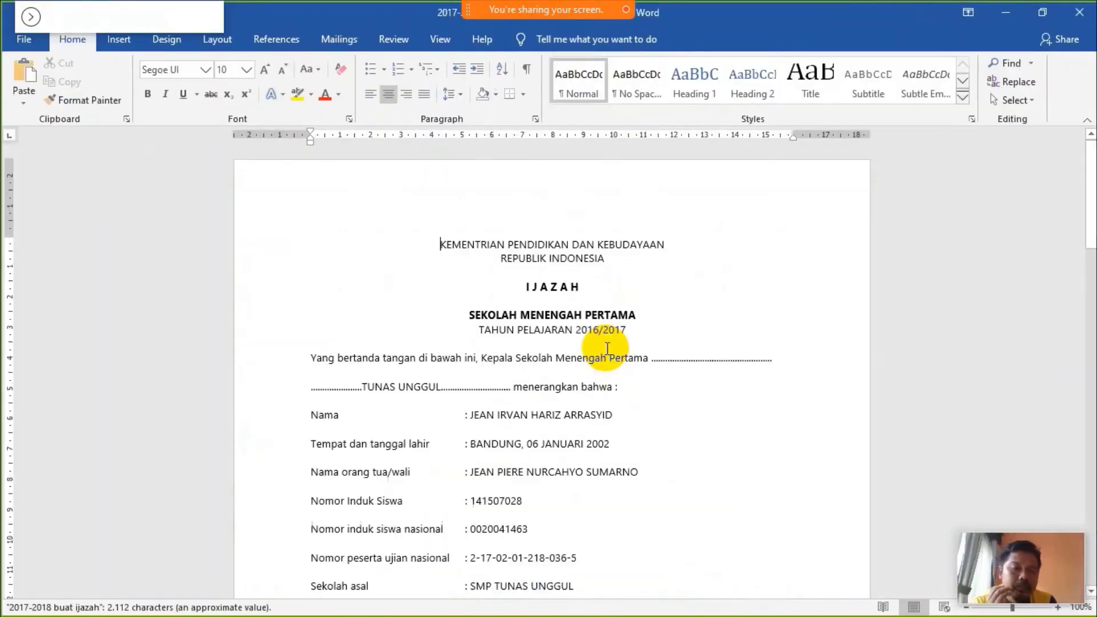
Step: Choose Mailings > Select Recipients > Use an Existing List and browse to DATA (E:)
scroll(606, 348, down, 2)
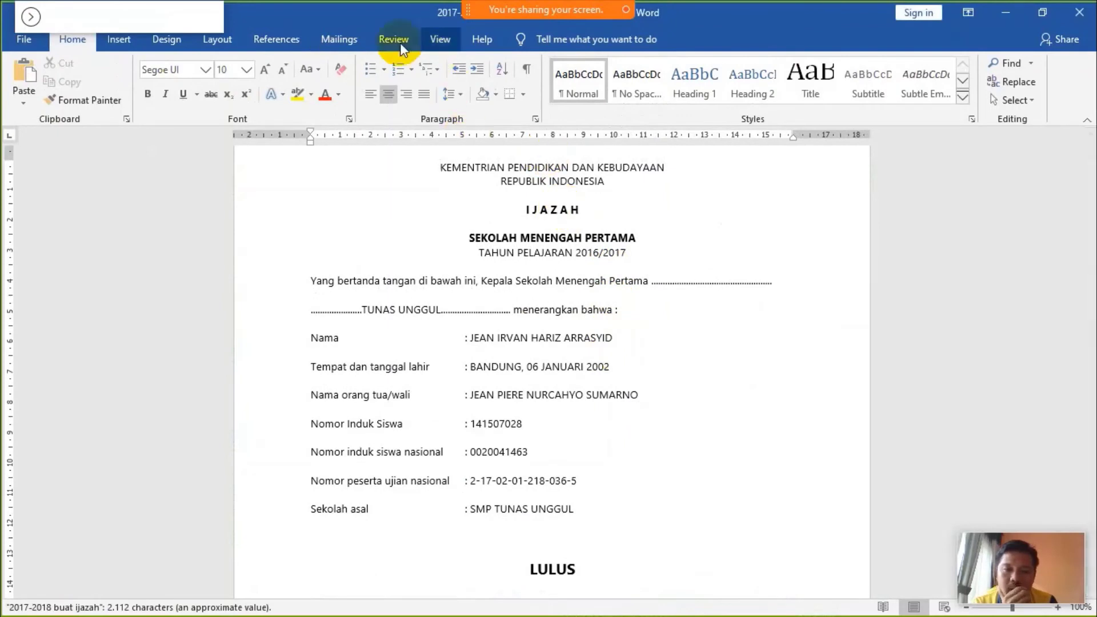
click(349, 41)
click(156, 106)
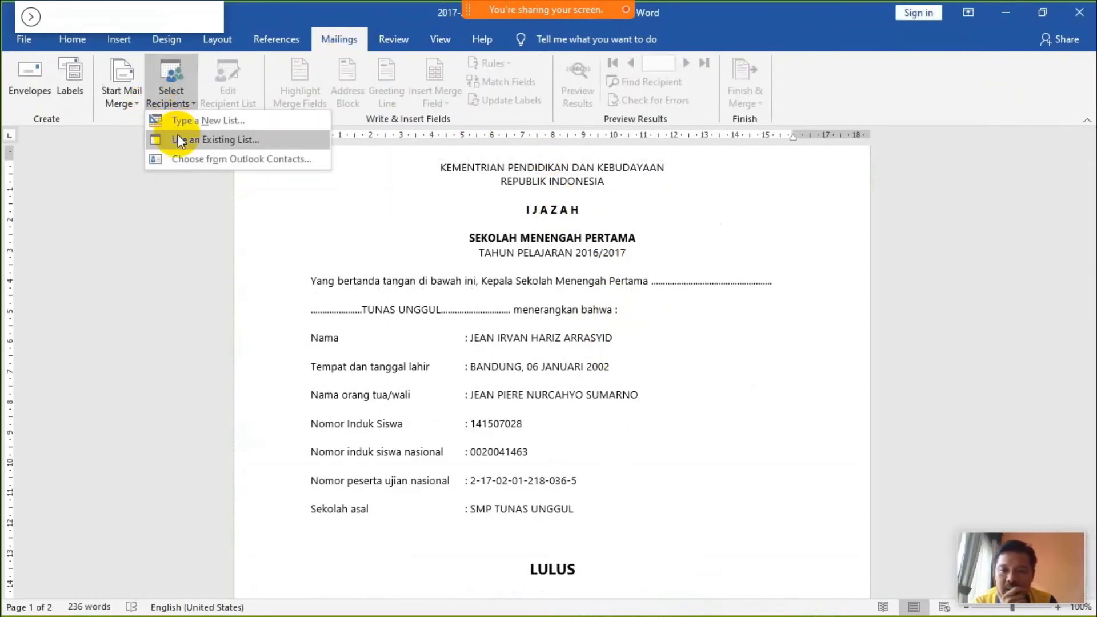
click(177, 134)
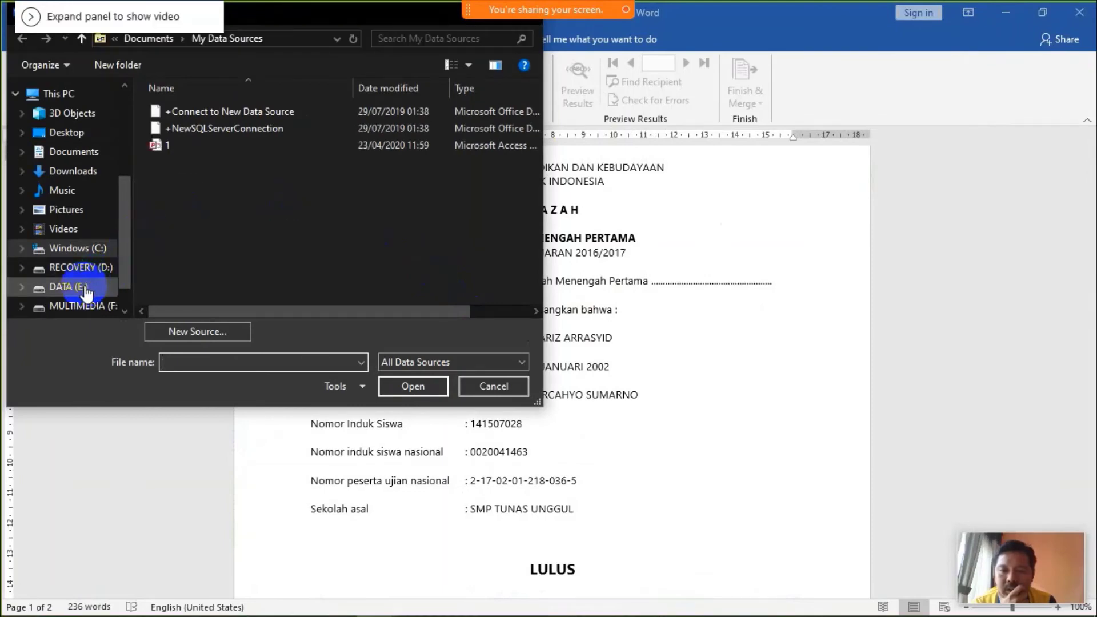
click(85, 288)
mouse_move(84, 614)
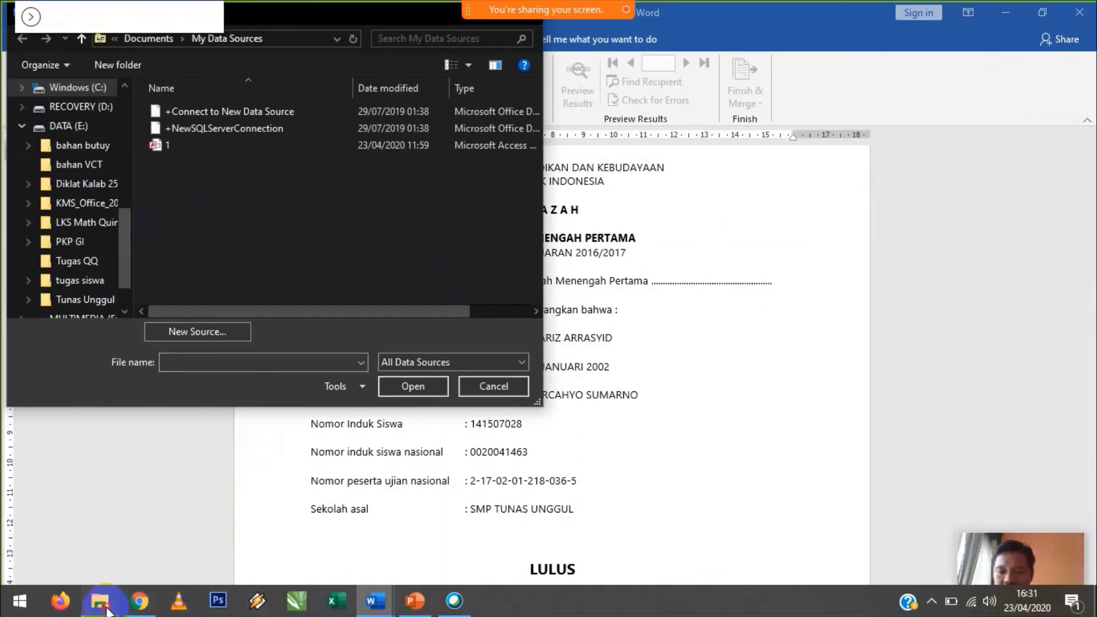
Step: Glance at the Explorer search results and mail-merge article, then return to the Word document
click(103, 601)
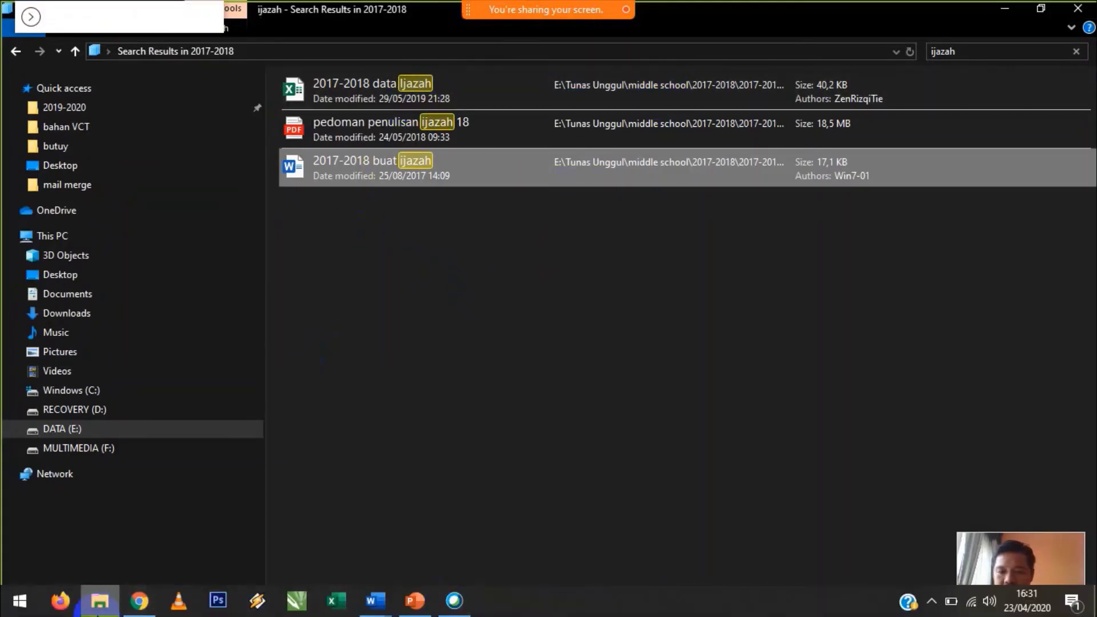
click(140, 600)
click(140, 608)
mouse_move(371, 600)
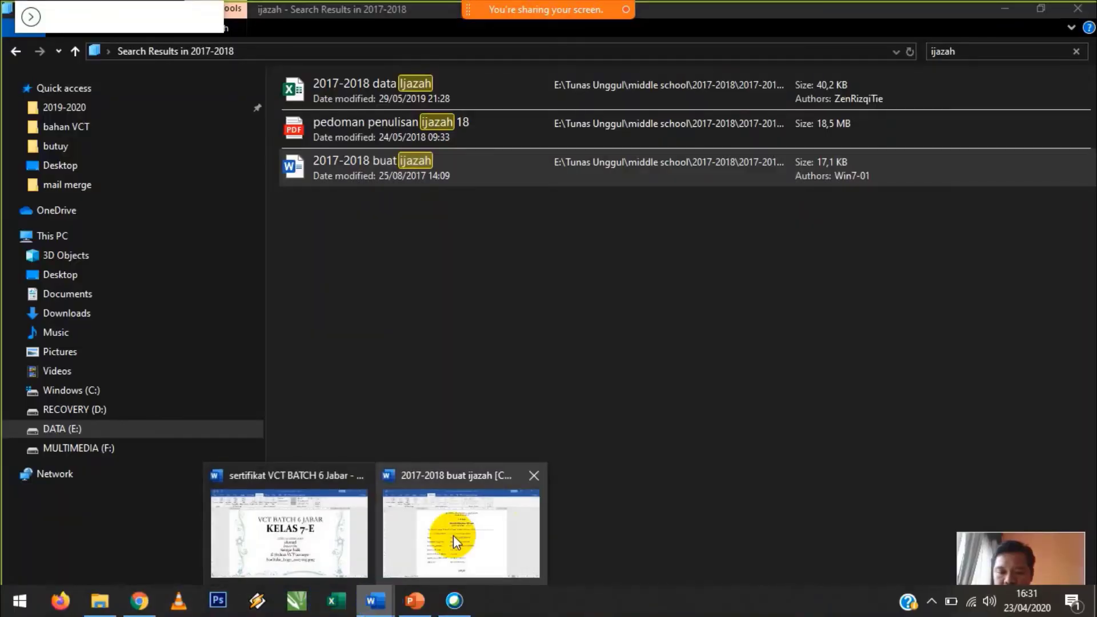
click(454, 535)
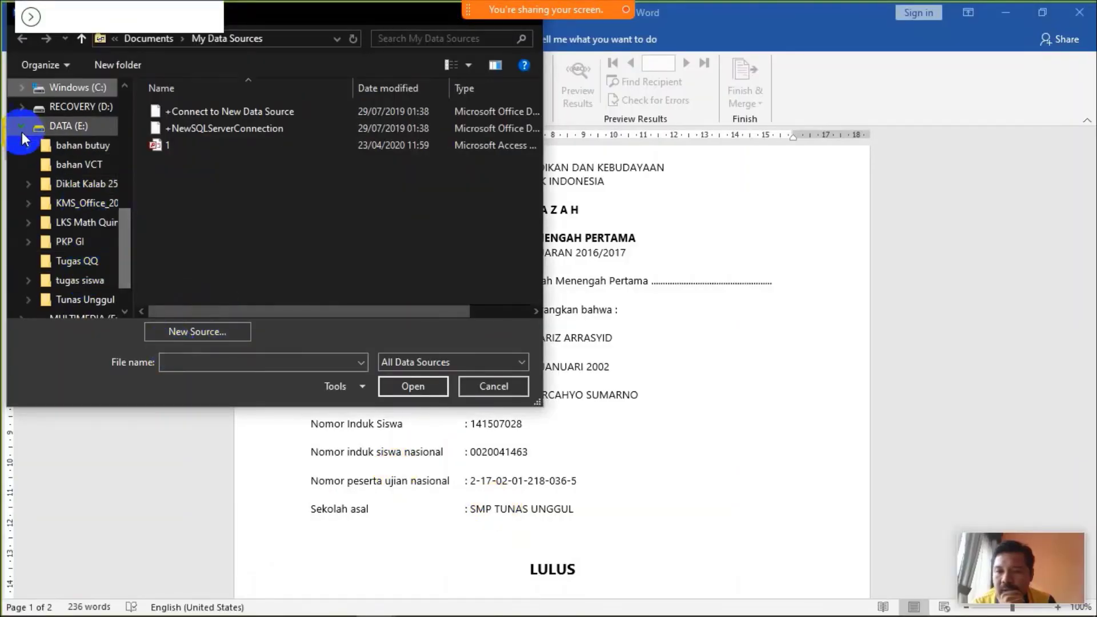
Step: Expand the data source tree to Tunas Unggul > middle school > 2017-2018, then view Explorer's results
scroll(125, 240, down, 2)
scroll(125, 240, down, 1)
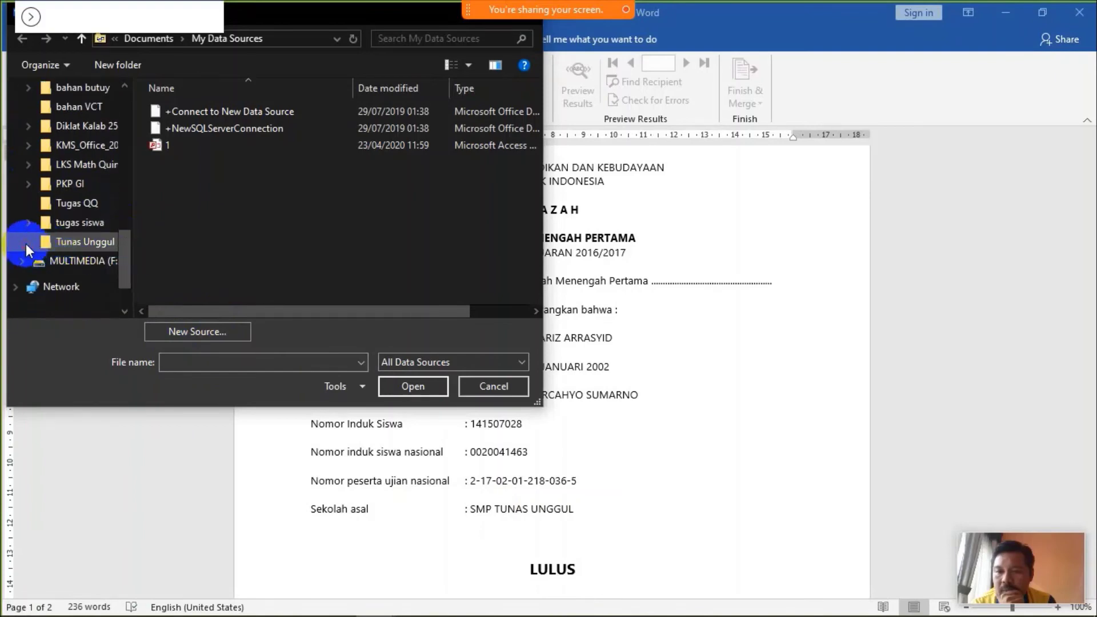
click(26, 243)
click(32, 225)
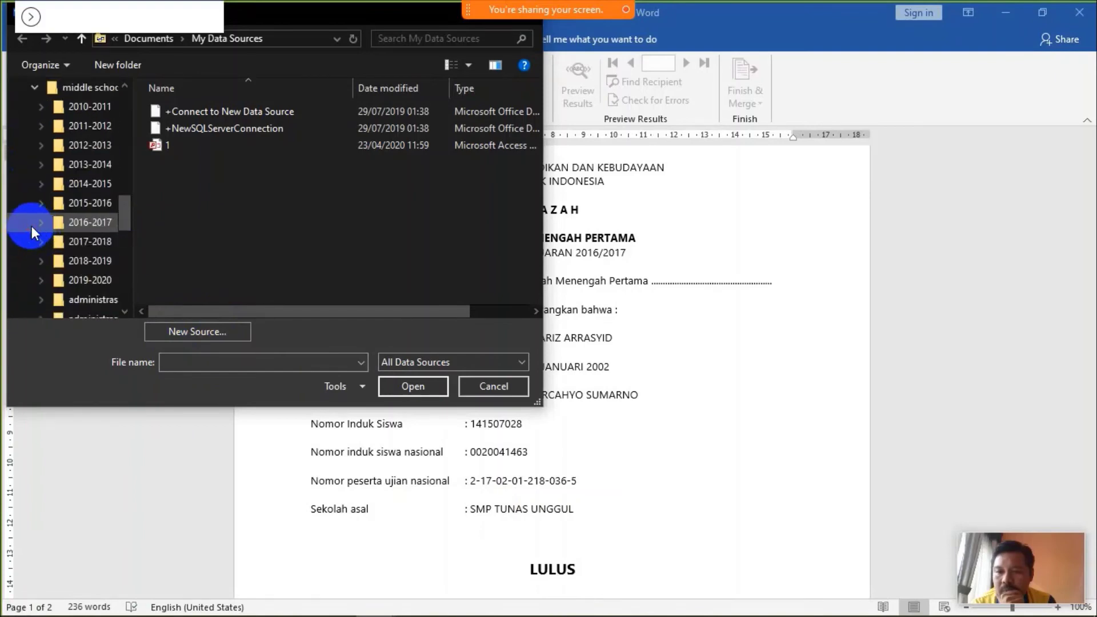
click(41, 284)
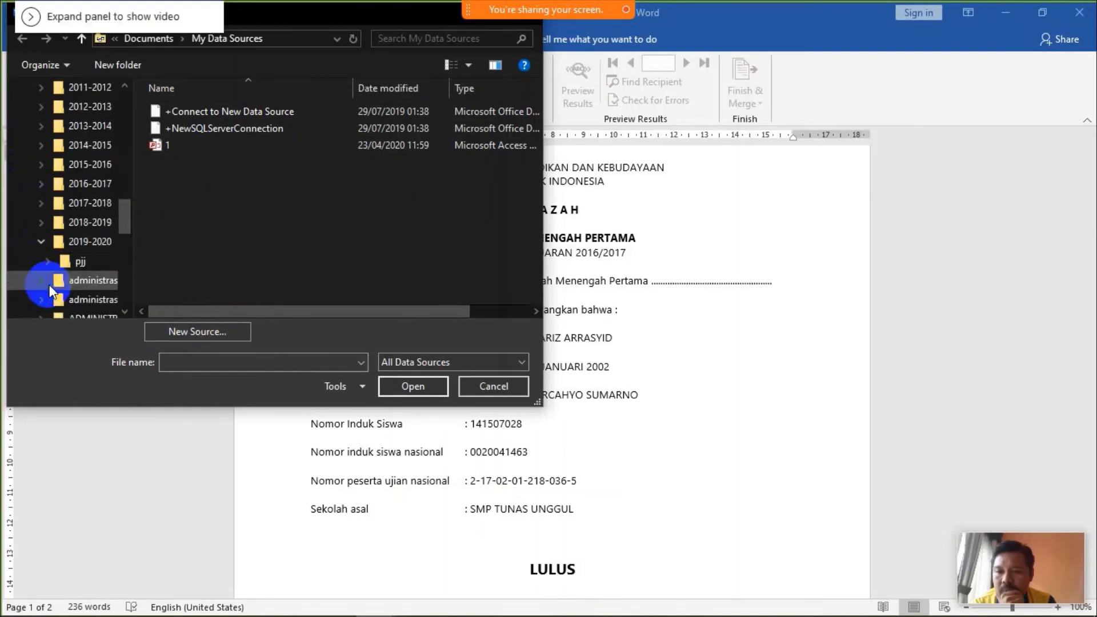
click(43, 204)
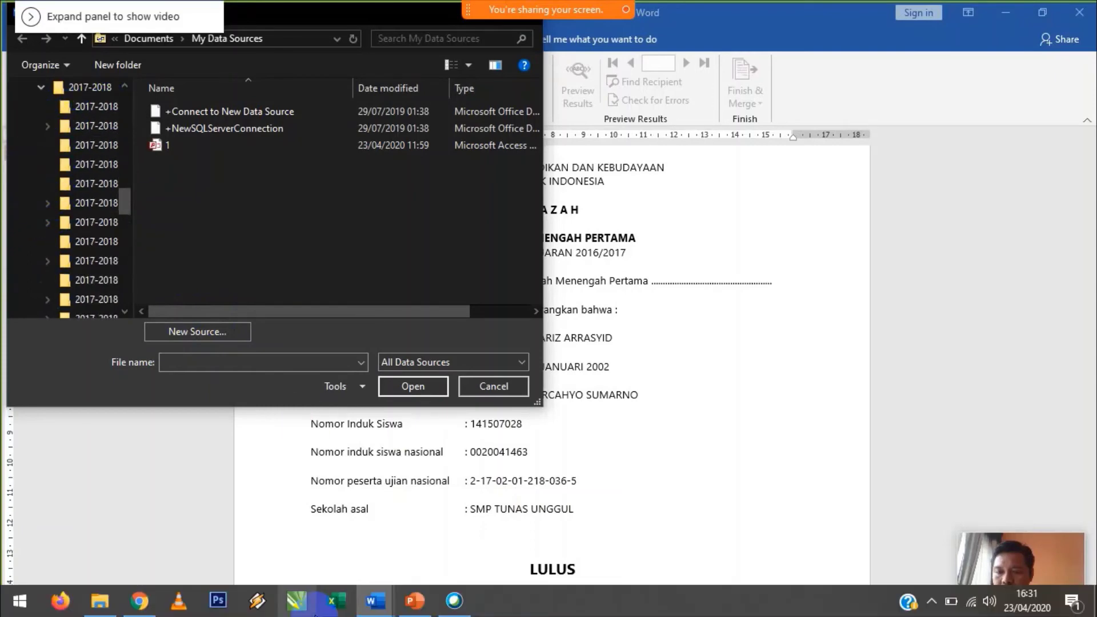
click(98, 597)
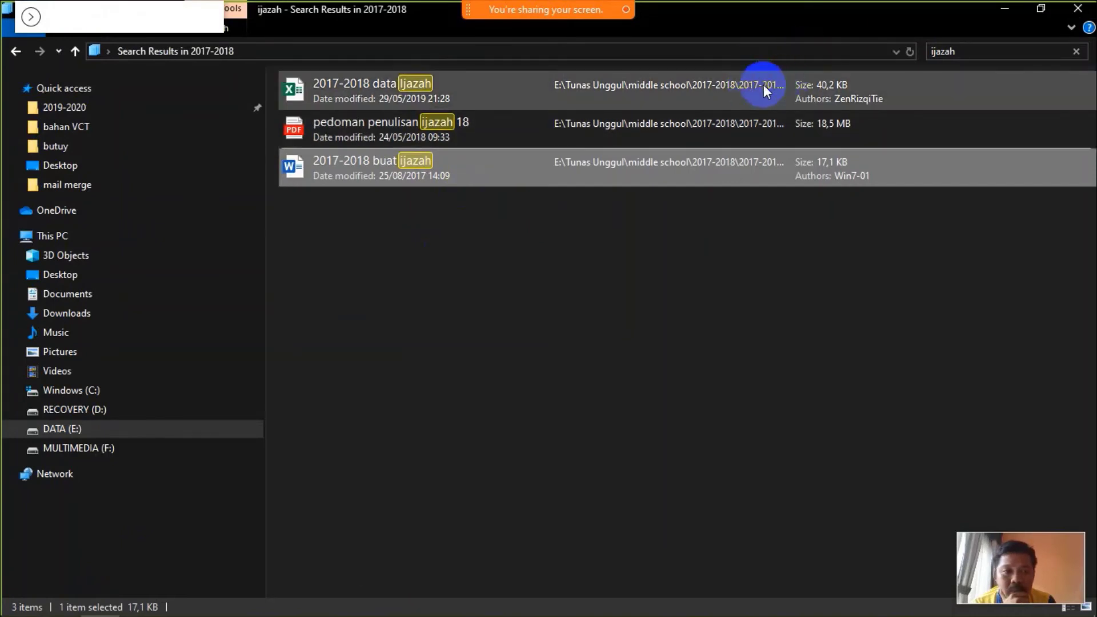
Step: Check the 2017-2018 data Ijazah workbook's Properties for its 2017-2018 UN location, then return to Word
right_click(454, 91)
mouse_move(496, 121)
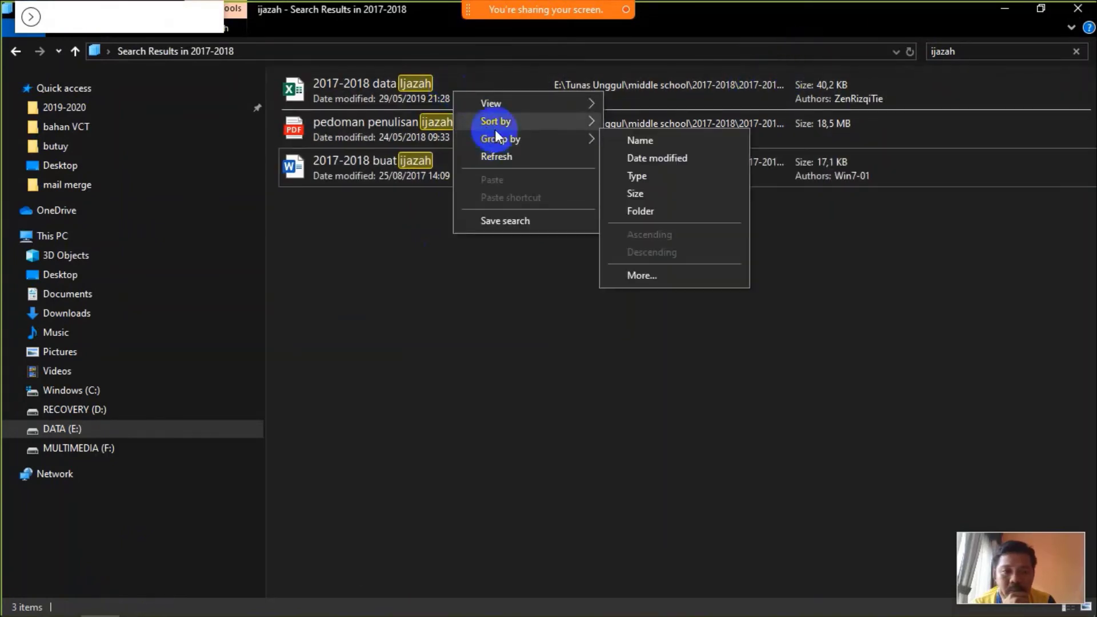
click(403, 93)
right_click(403, 94)
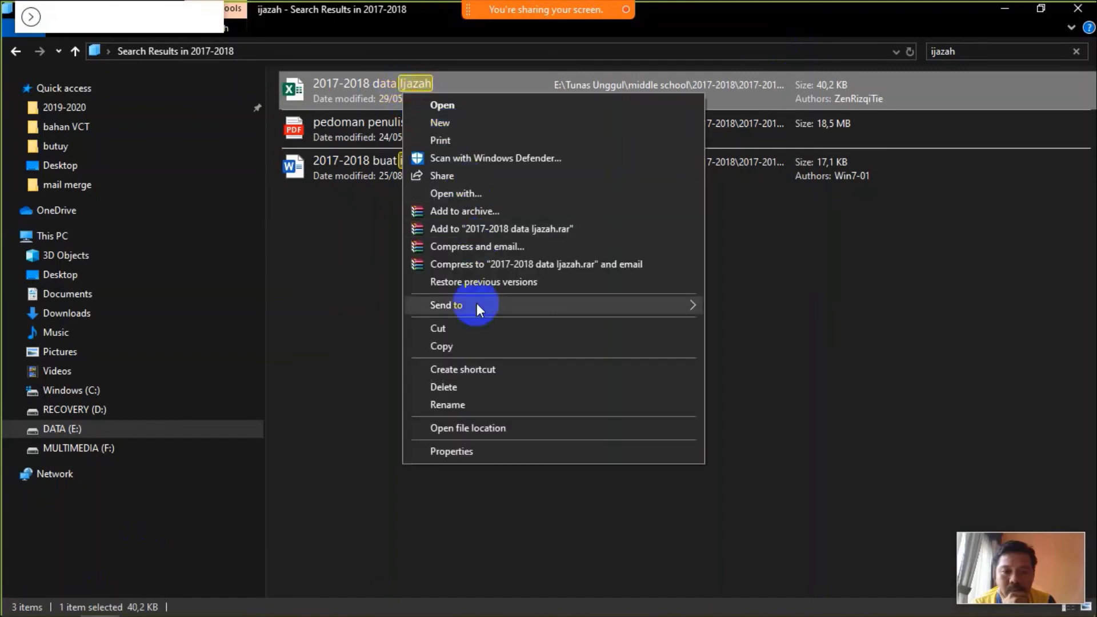
click(482, 454)
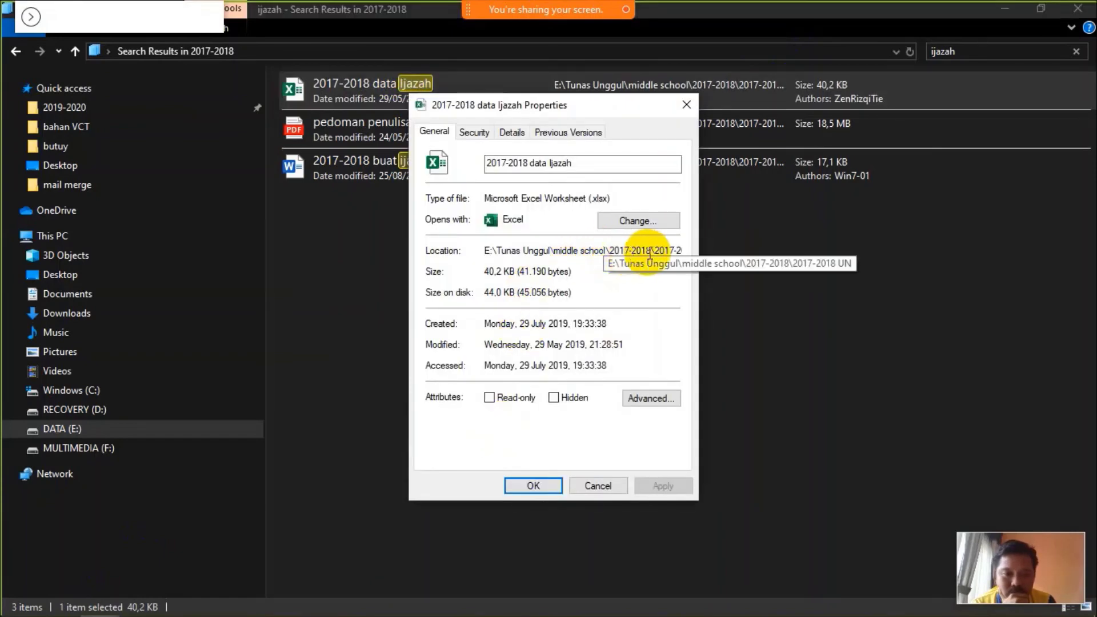
mouse_move(103, 614)
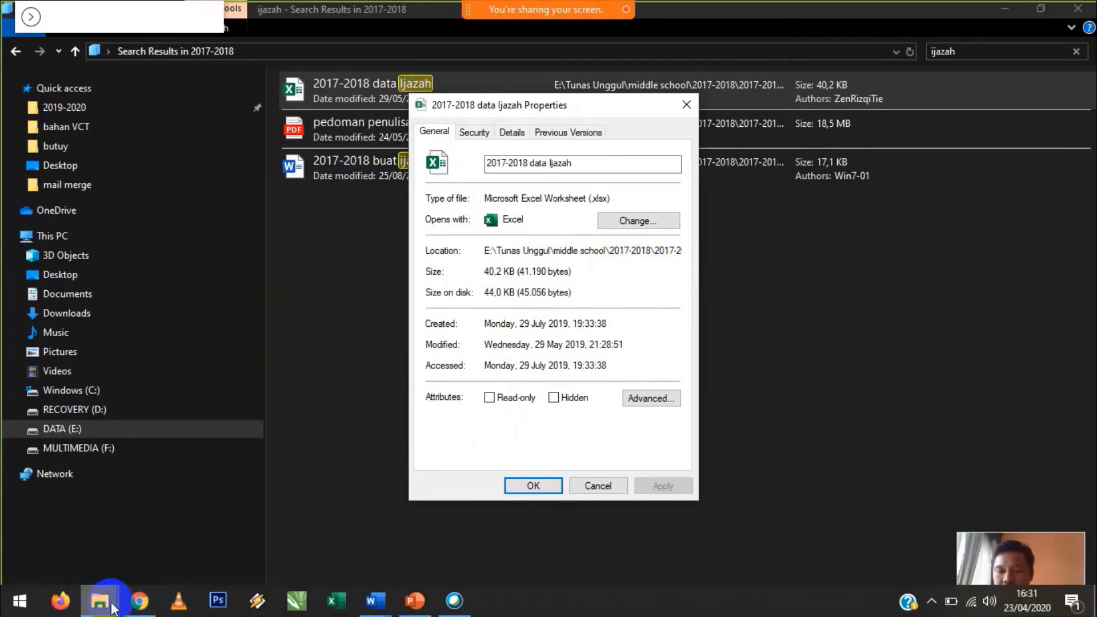
mouse_move(371, 601)
click(559, 571)
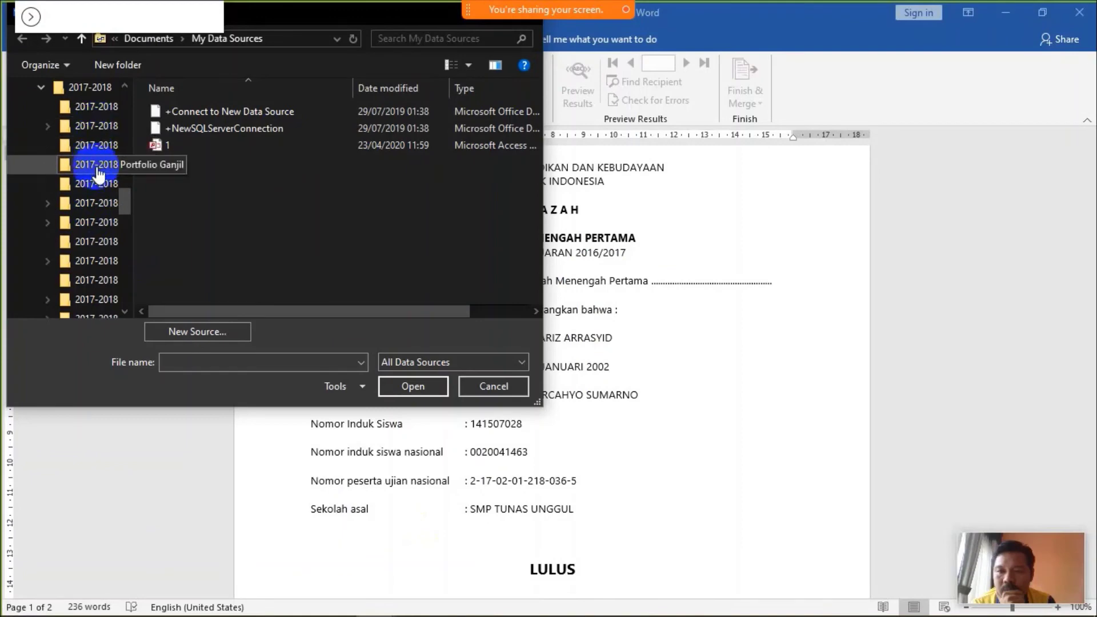
Step: Open 2017-2018 data Ijazah from the 2017-2018 UN folder and use its Sheet1 (2) Print_Area table
click(103, 300)
scroll(227, 176, down, 3)
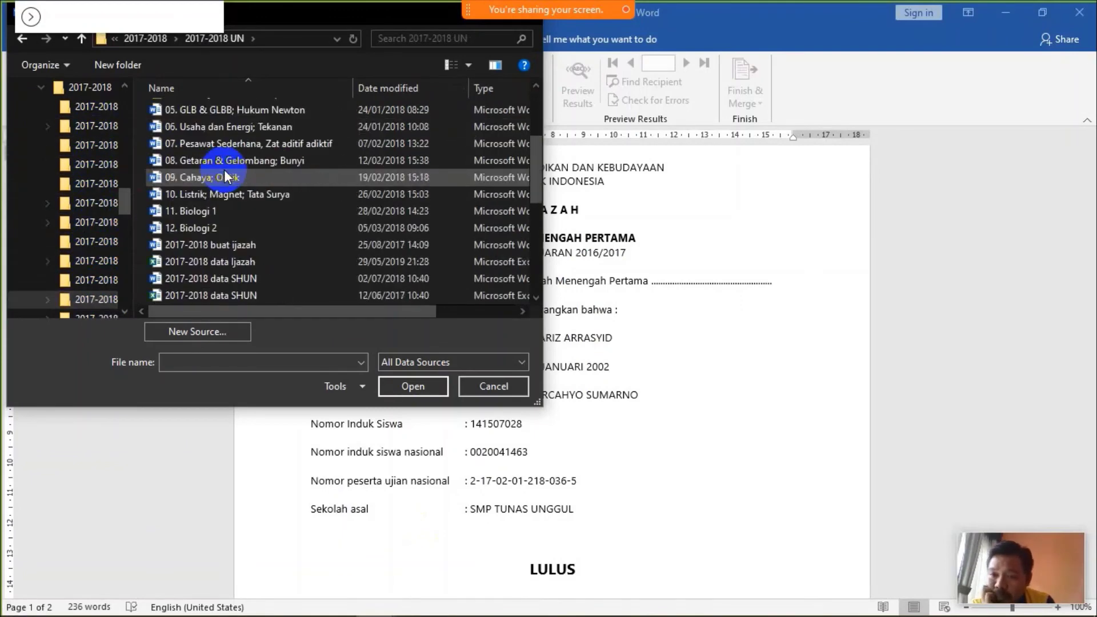
scroll(226, 176, down, 2)
scroll(226, 176, down, 3)
scroll(226, 177, up, 2)
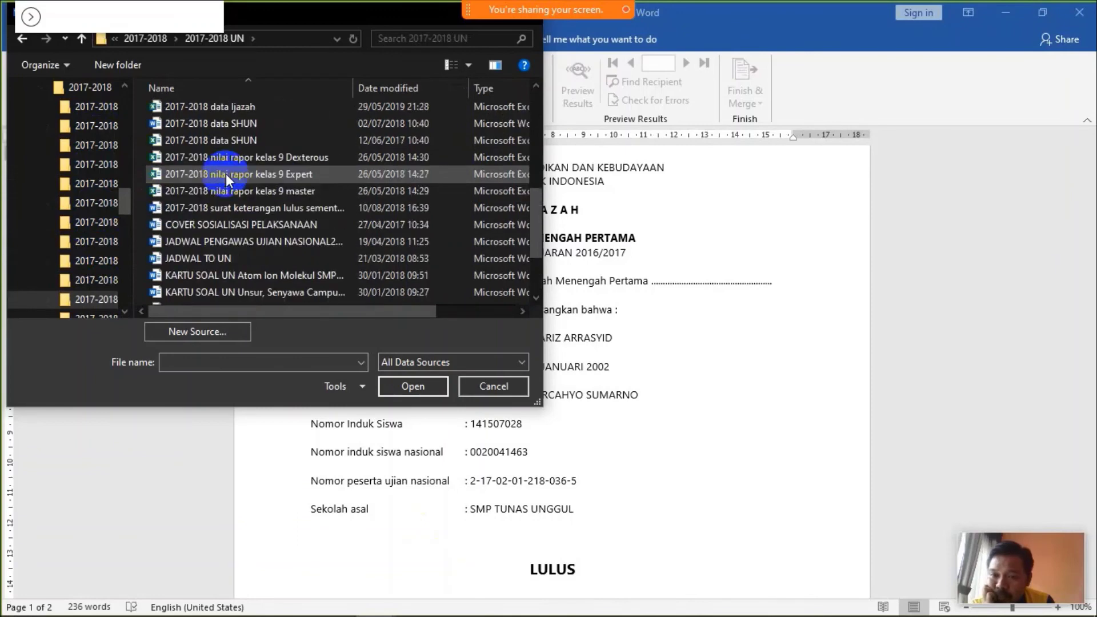
scroll(225, 174, up, 1)
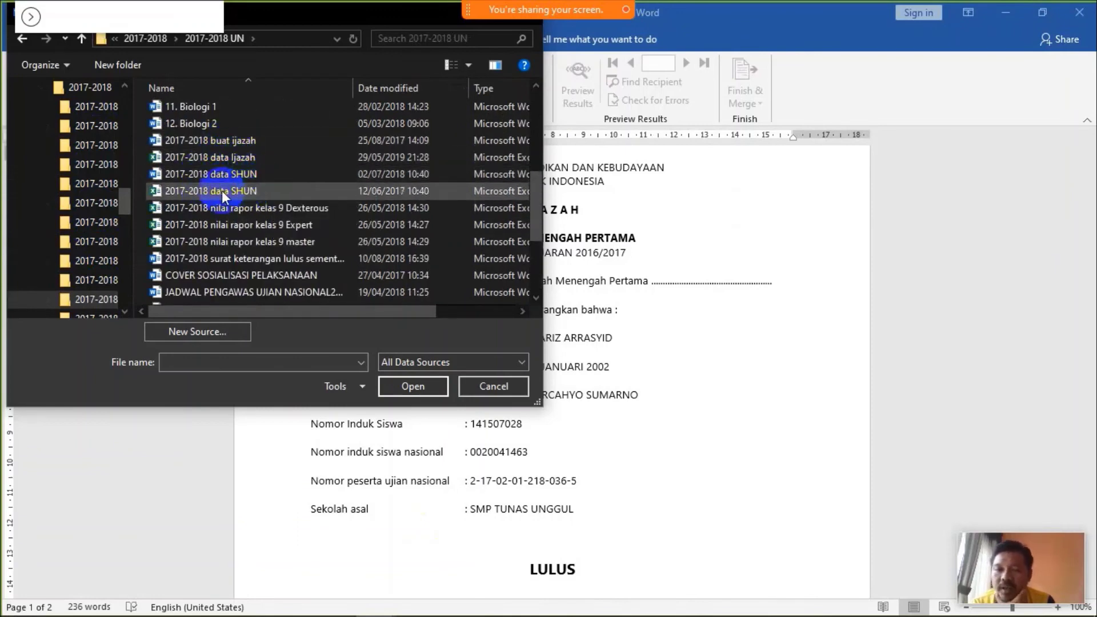
click(218, 158)
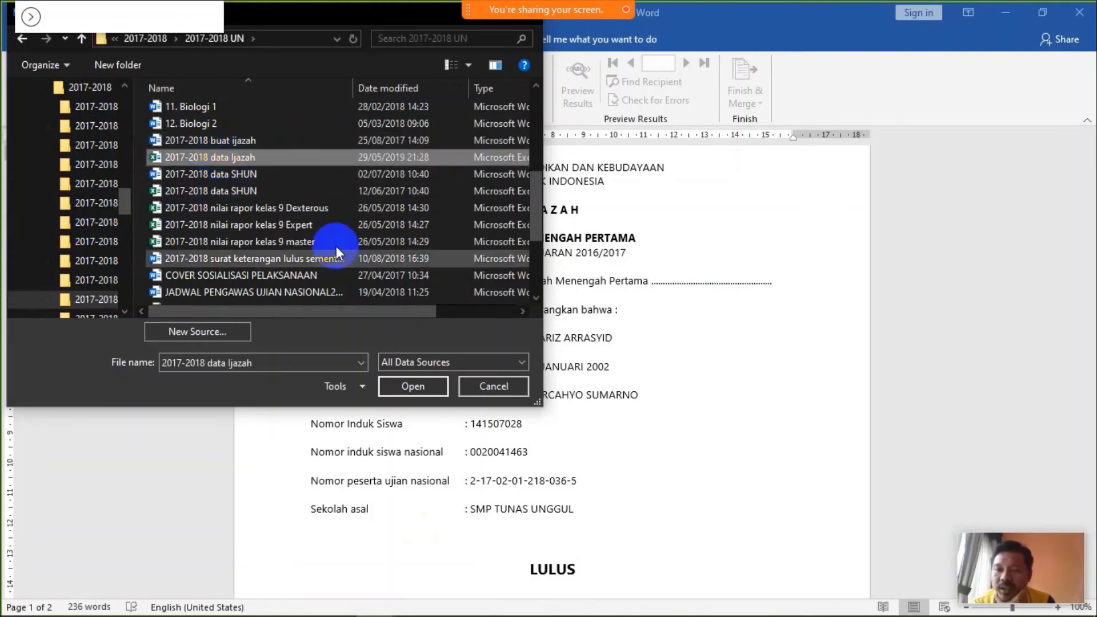
click(413, 385)
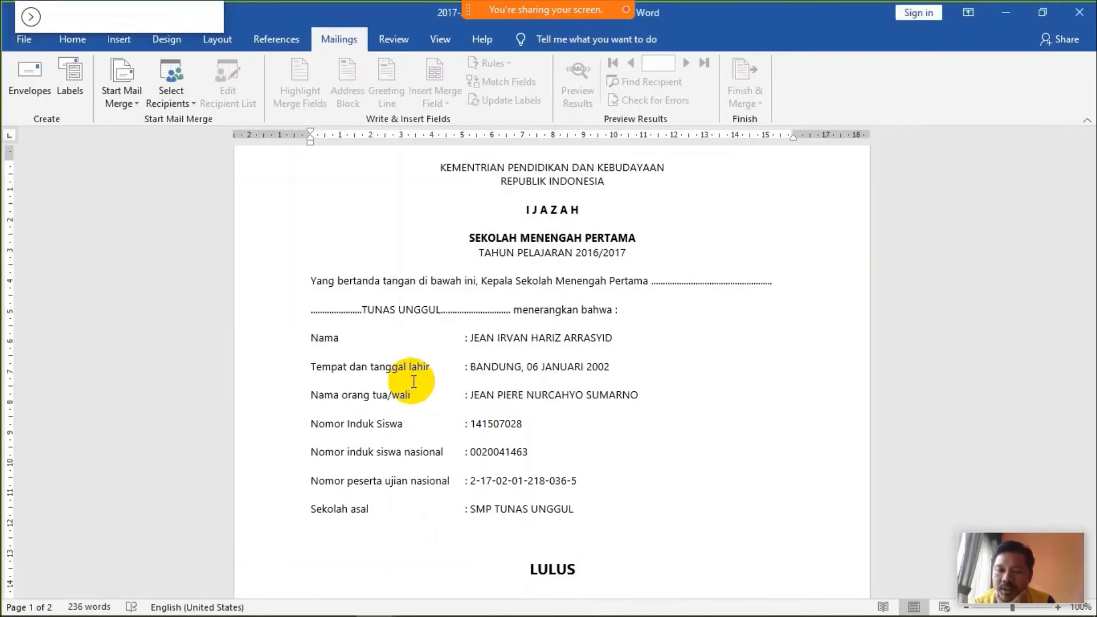
click(403, 366)
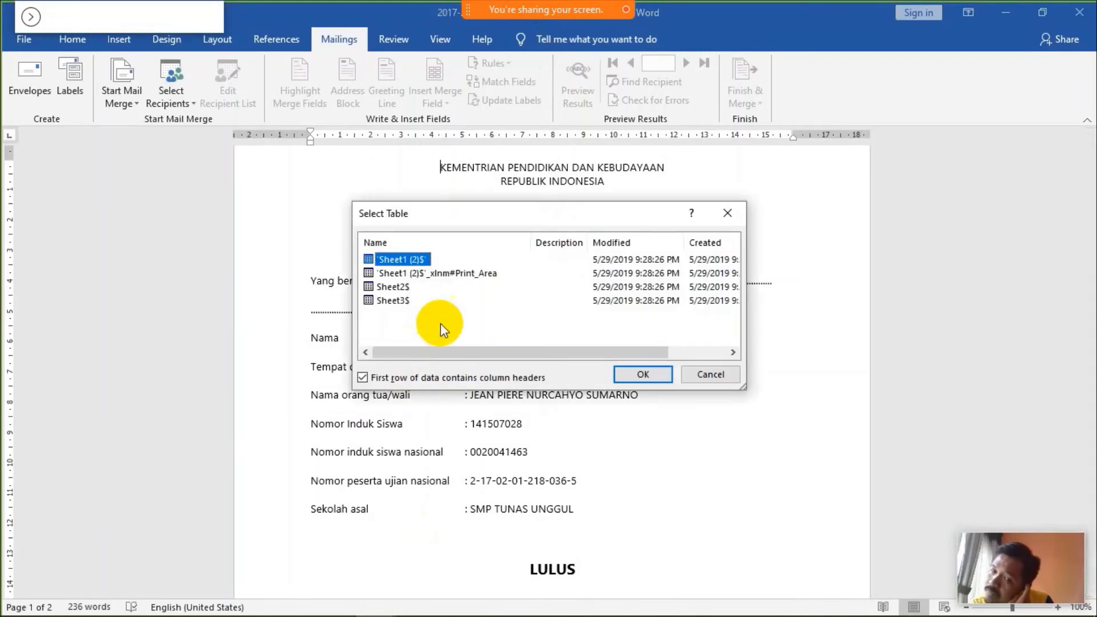
click(452, 275)
click(636, 371)
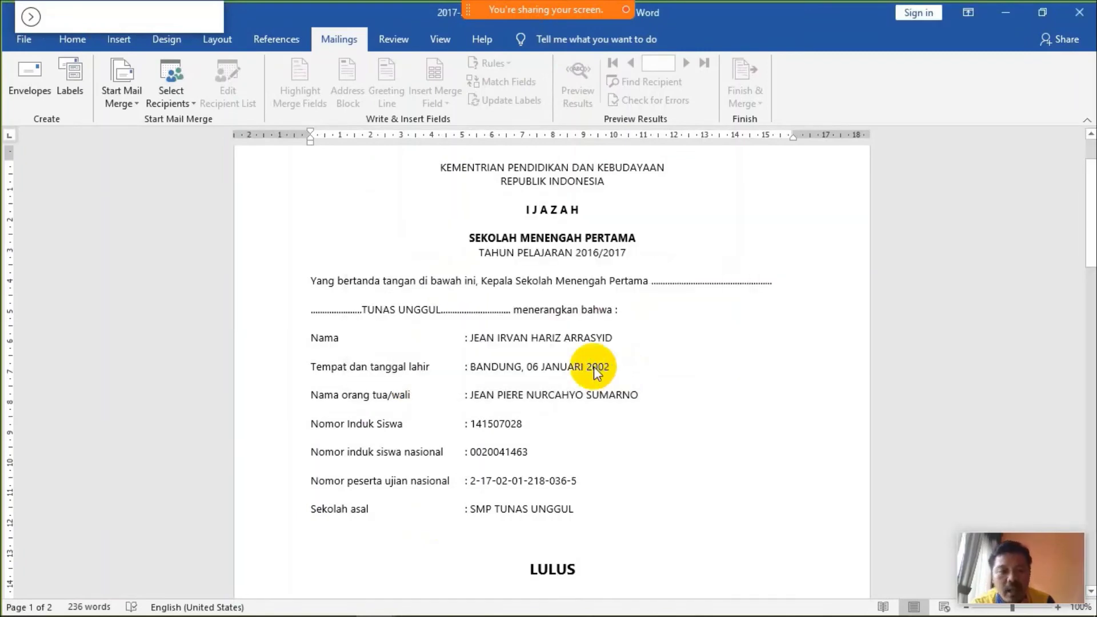
scroll(589, 285, down, 3)
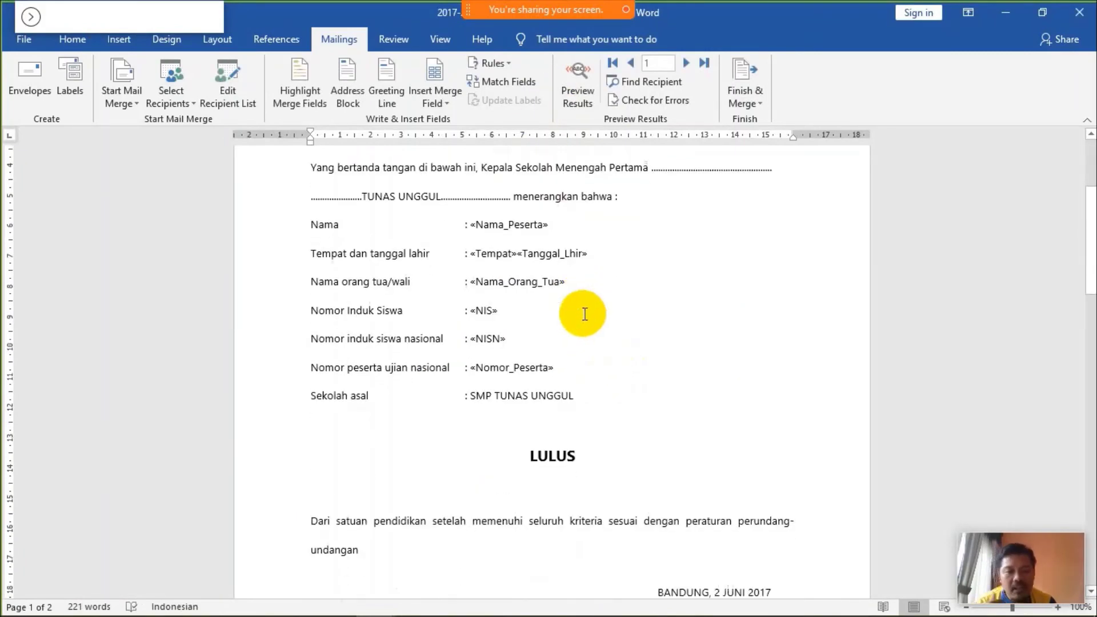
scroll(578, 310, up, 2)
scroll(551, 294, down, 5)
scroll(553, 298, up, 6)
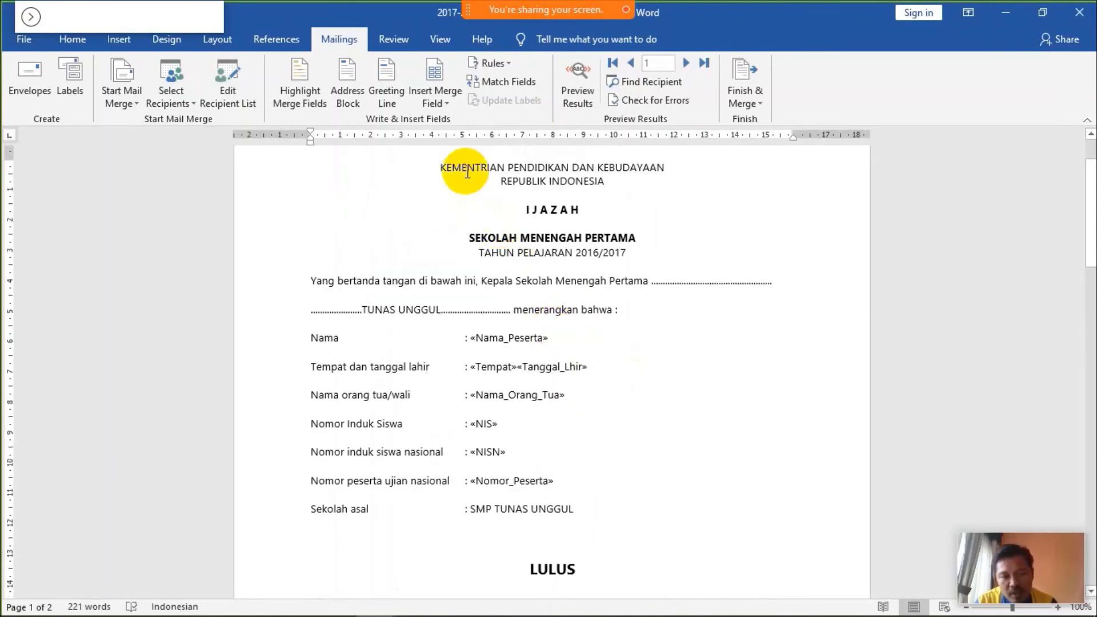
drag(429, 165, 627, 339)
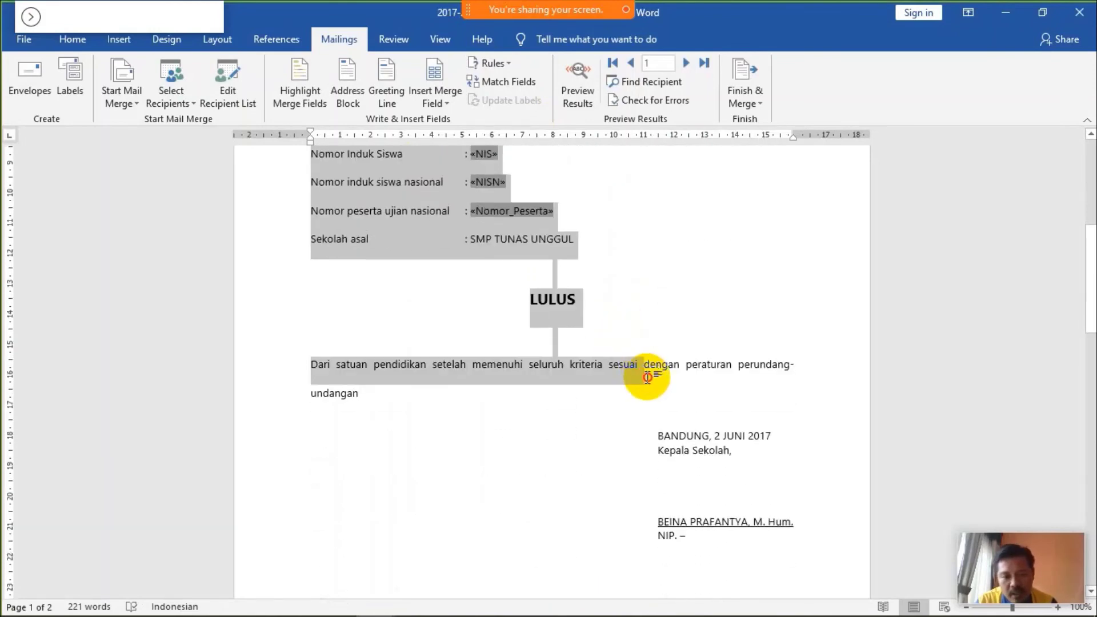
click(623, 342)
scroll(600, 342, up, 1)
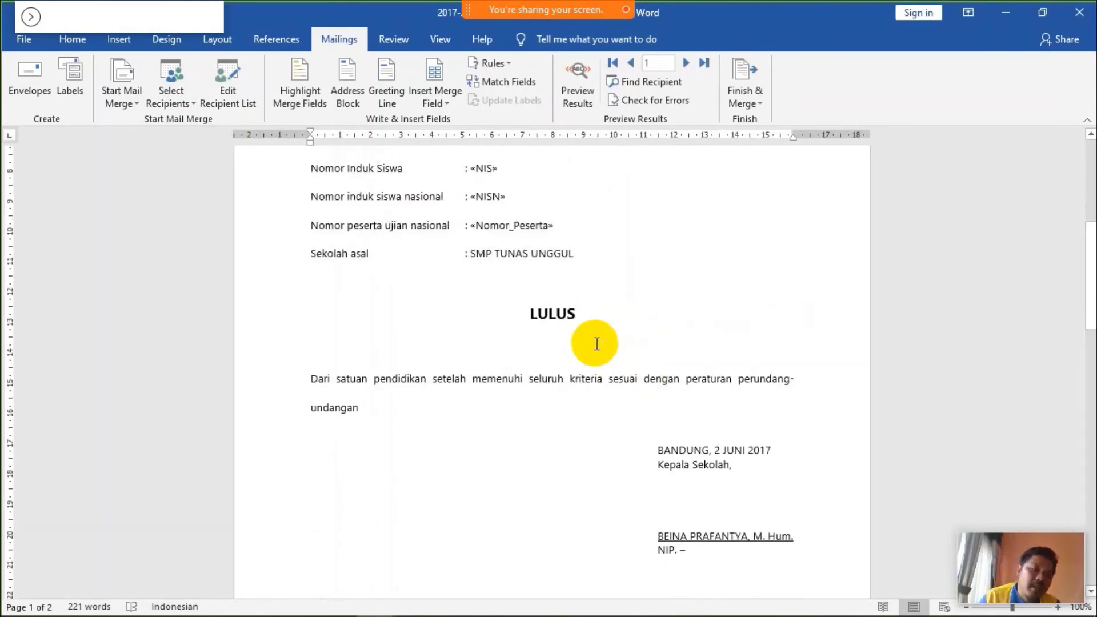
scroll(581, 347, up, 3)
scroll(581, 347, up, 3)
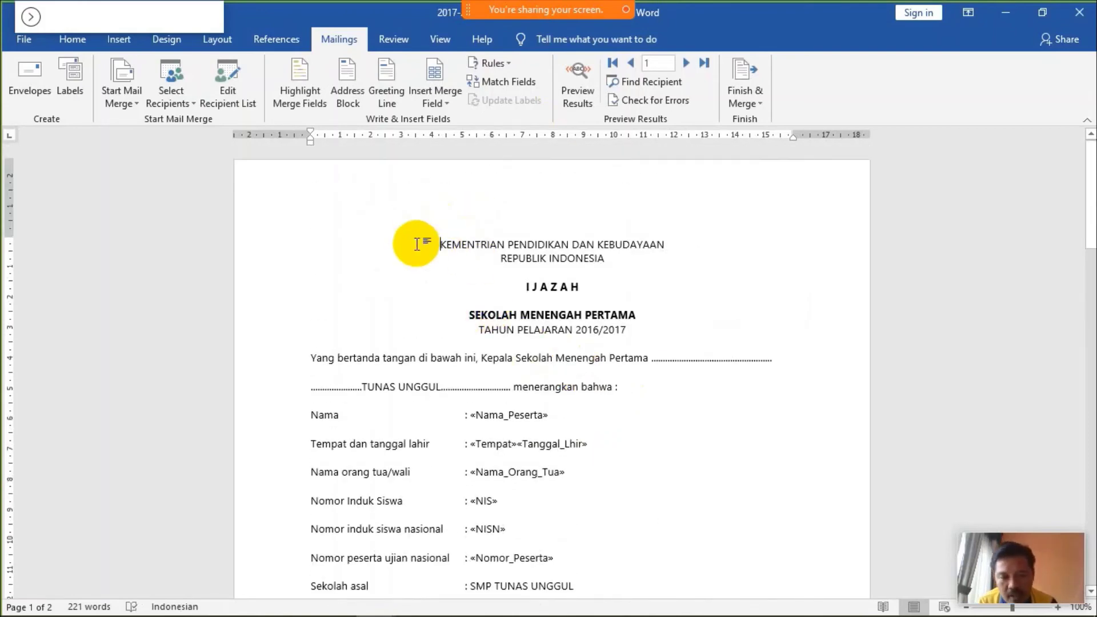
scroll(343, 370, down, 2)
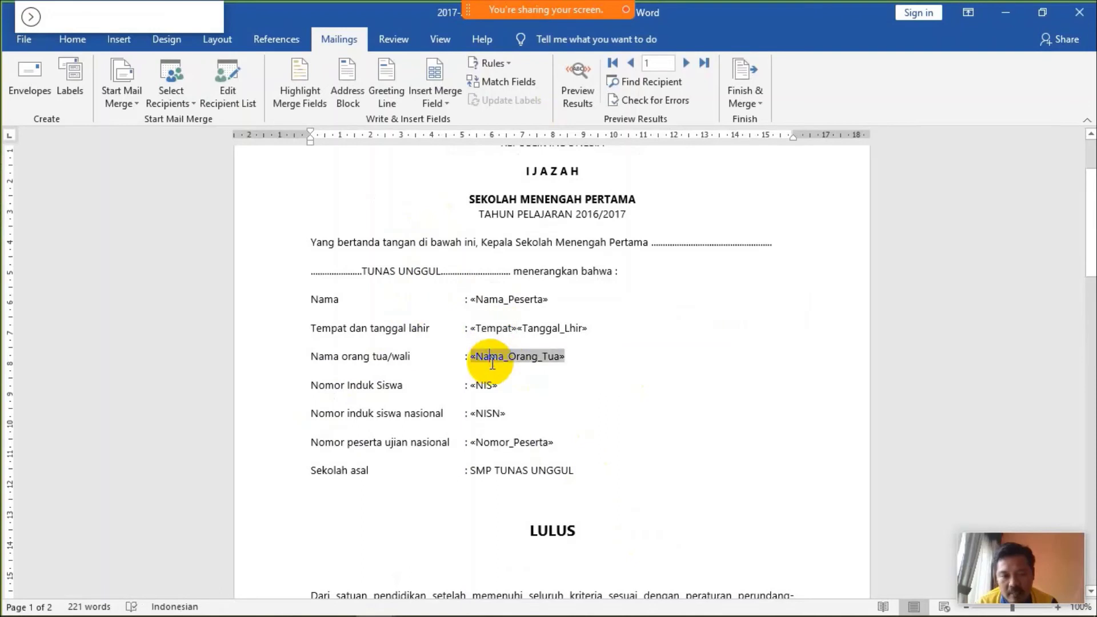
click(490, 442)
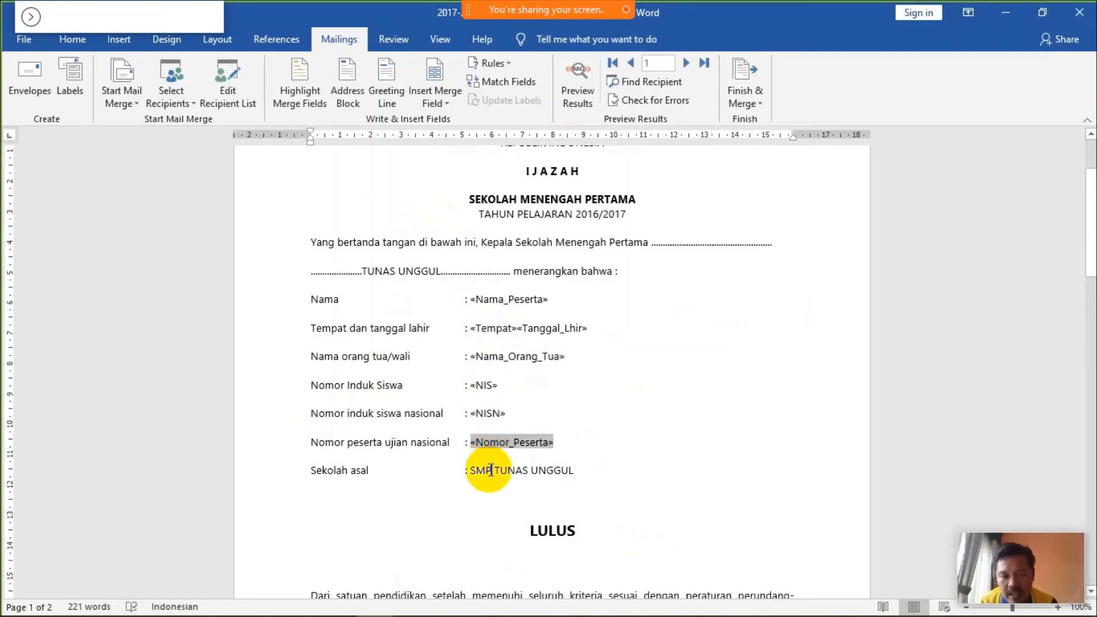
click(491, 470)
scroll(482, 404, down, 3)
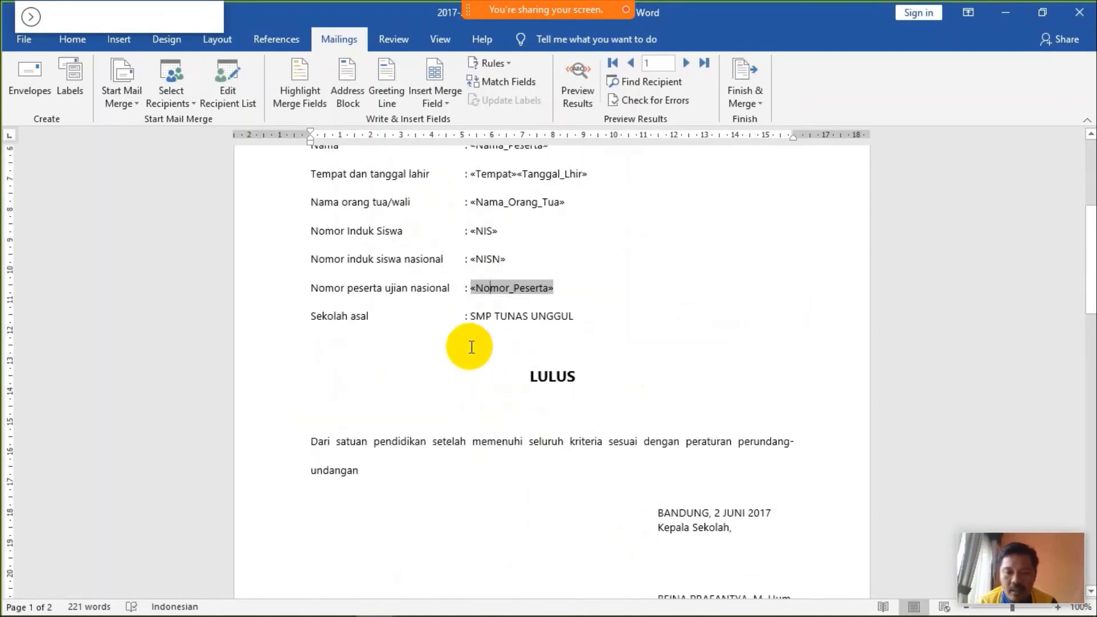
scroll(592, 419, down, 3)
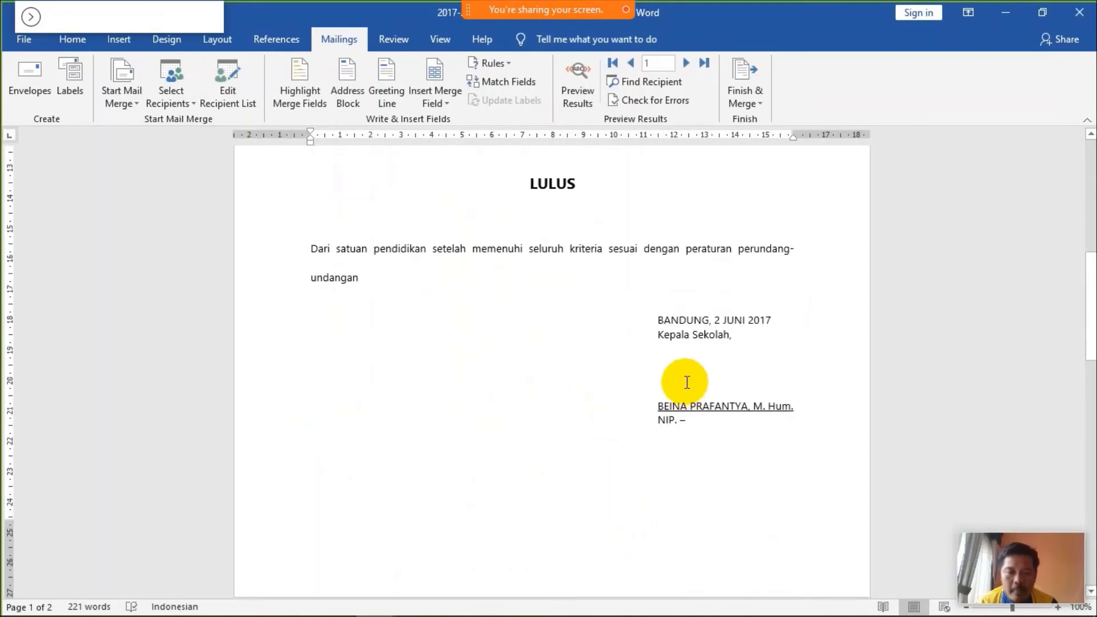
scroll(685, 380, up, 6)
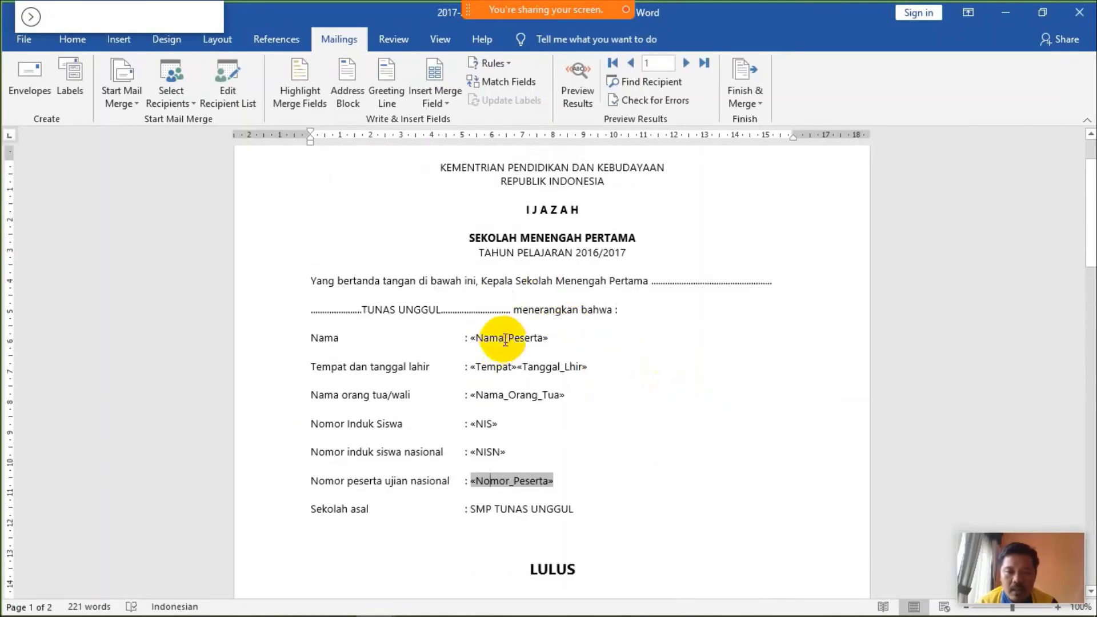
Step: Preview the certificate with real student data, cancelling the Invalid Merge Field warning
click(578, 93)
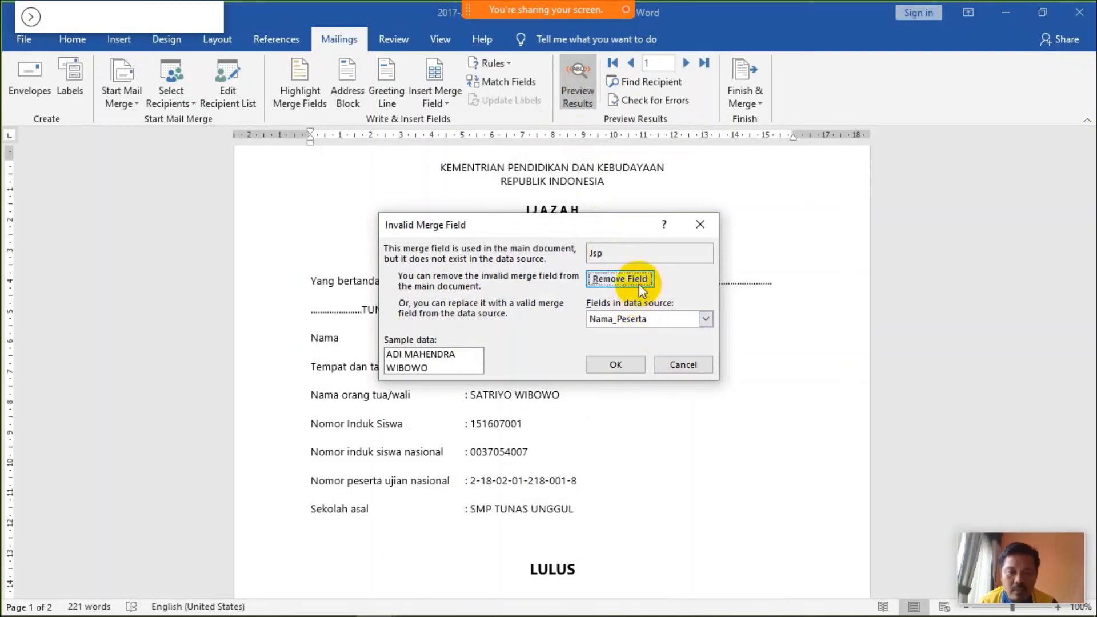
click(689, 366)
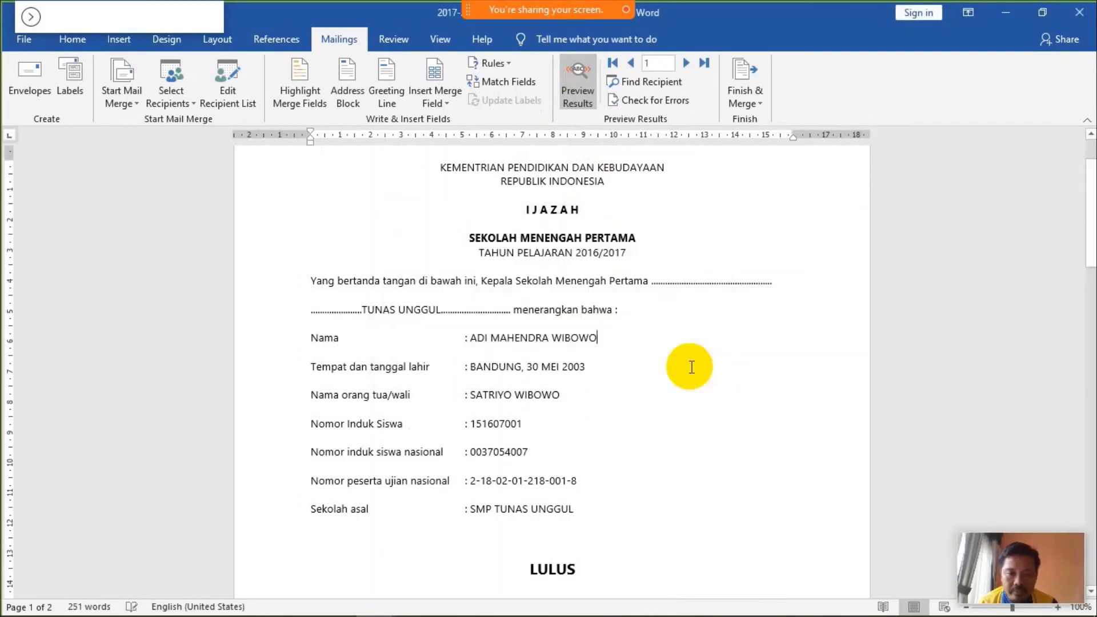
scroll(571, 337, down, 1)
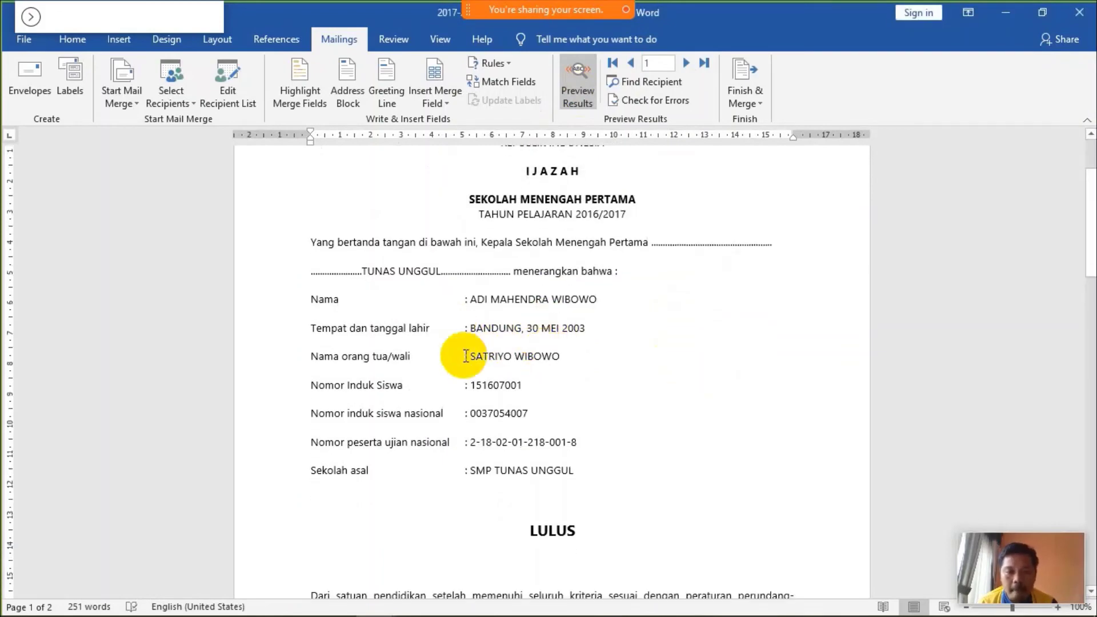
scroll(511, 356, up, 3)
Step: Advance the preview to record 2, cancelling each repeated Invalid Merge Field warning
click(685, 63)
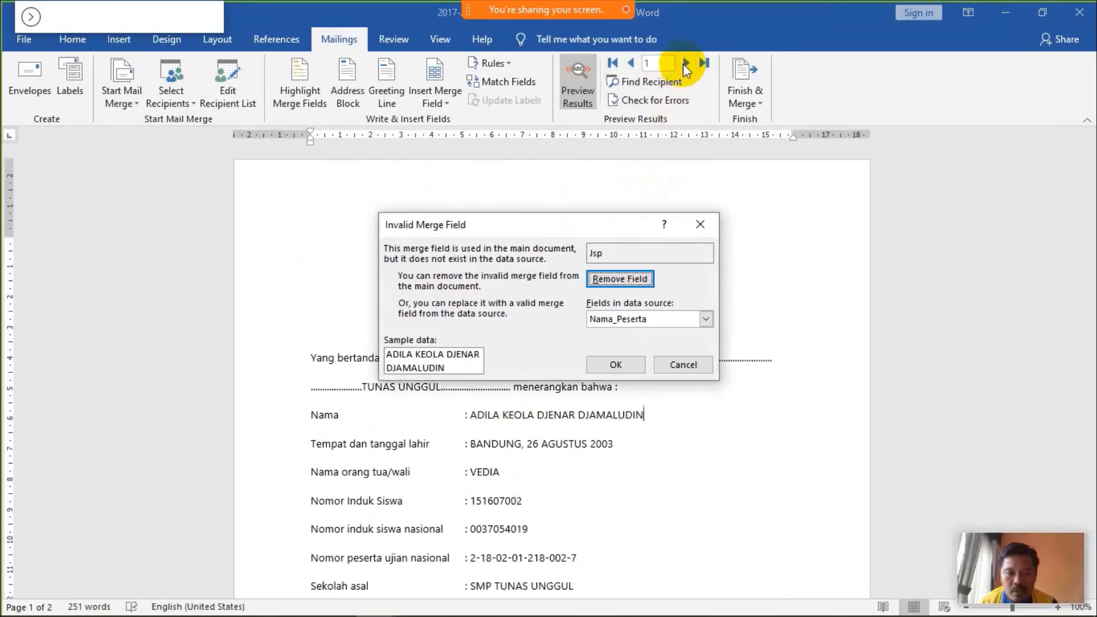
click(682, 366)
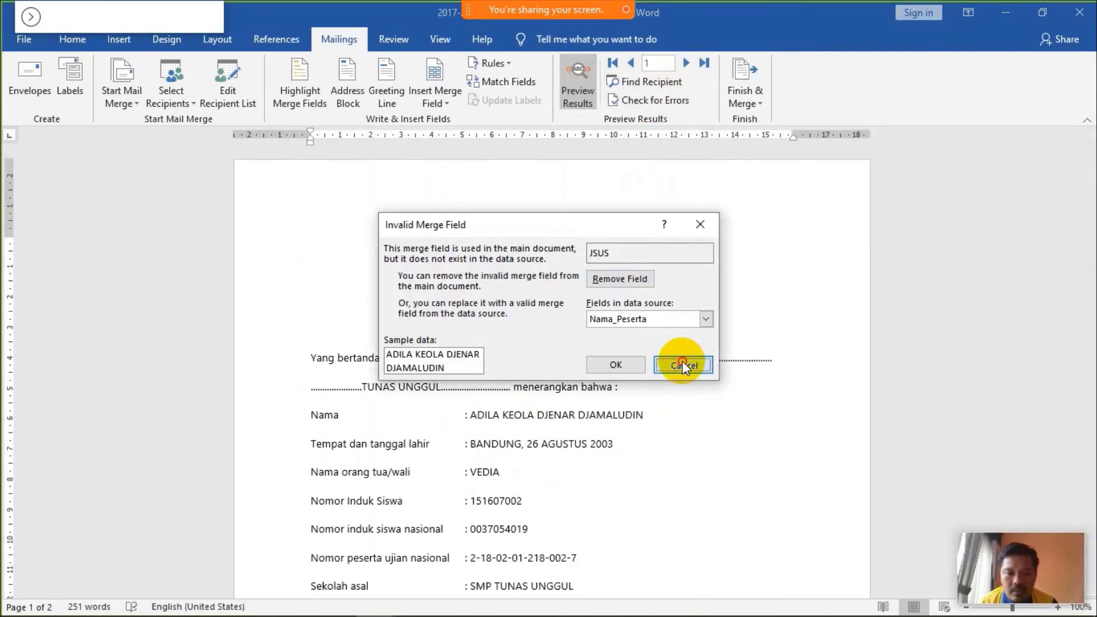
click(682, 361)
click(682, 361)
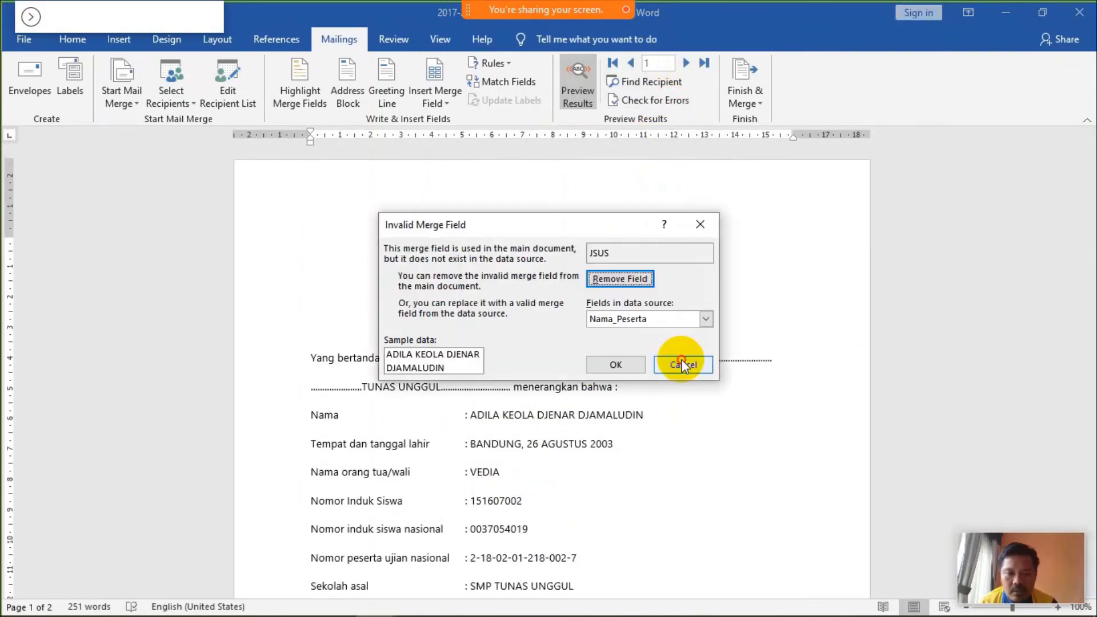
click(681, 361)
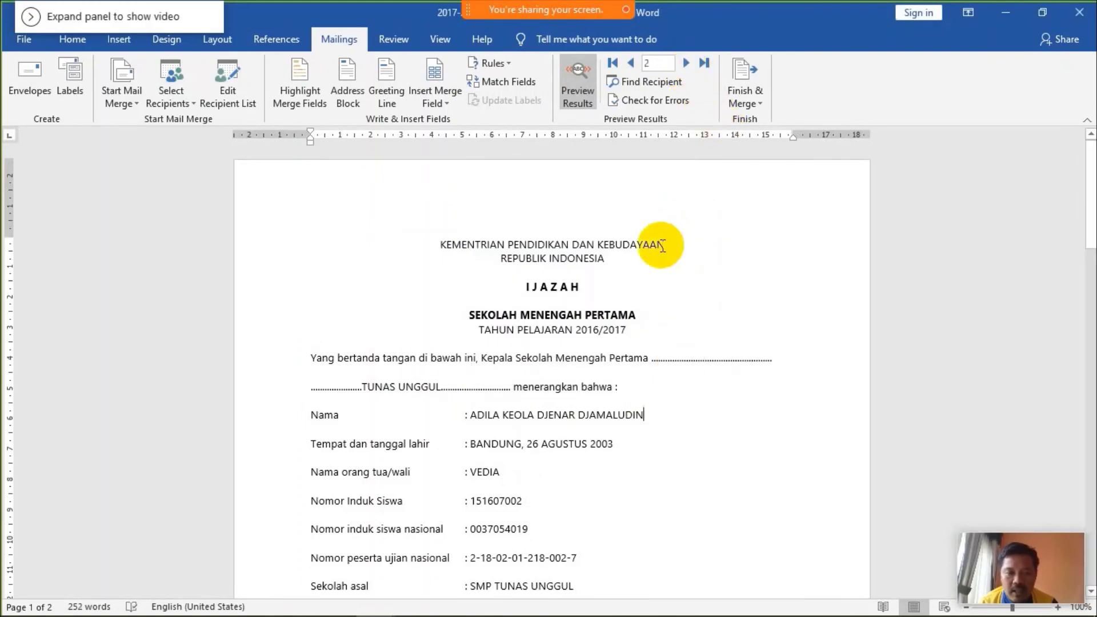
scroll(657, 240, down, 1)
Step: Advance to record 3, dismiss the merge field warnings, and look over the filled certificate
click(687, 69)
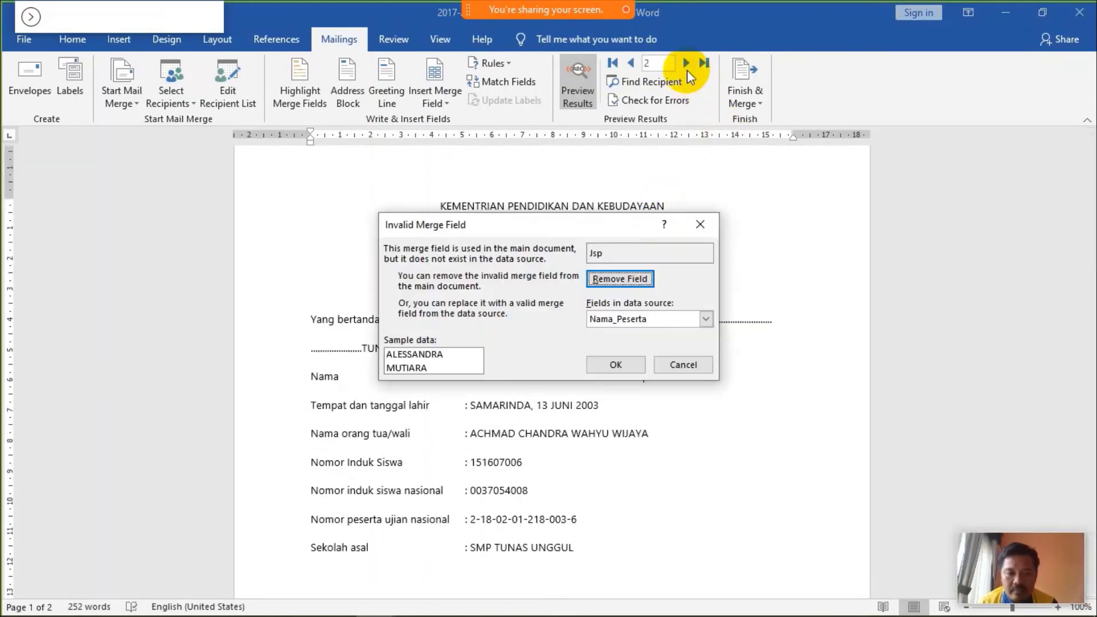
click(665, 356)
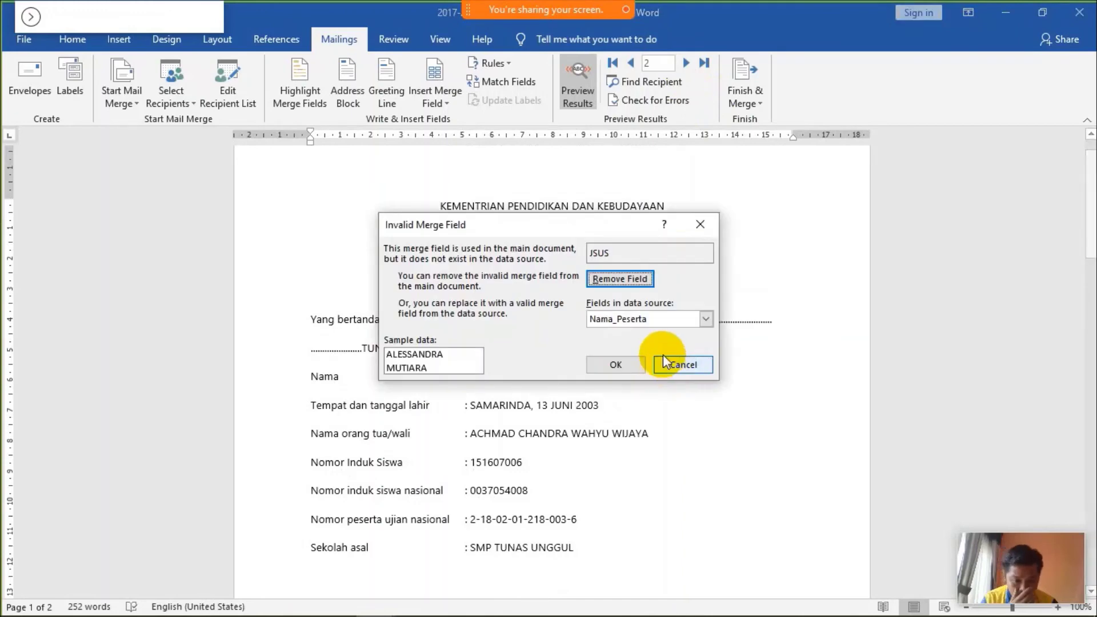
click(665, 357)
click(666, 358)
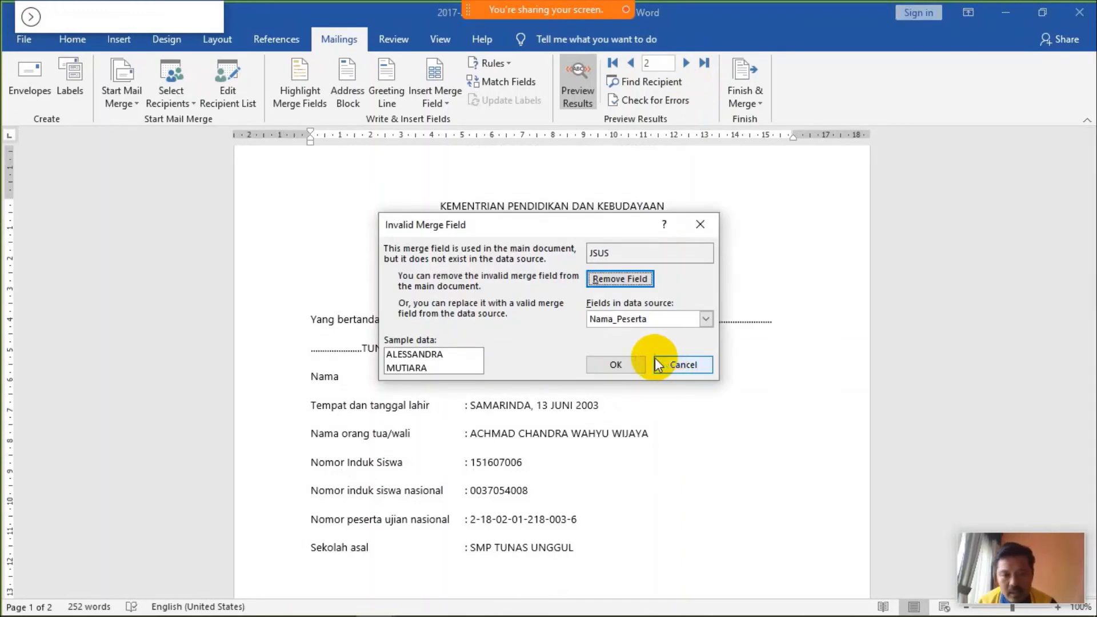
click(667, 359)
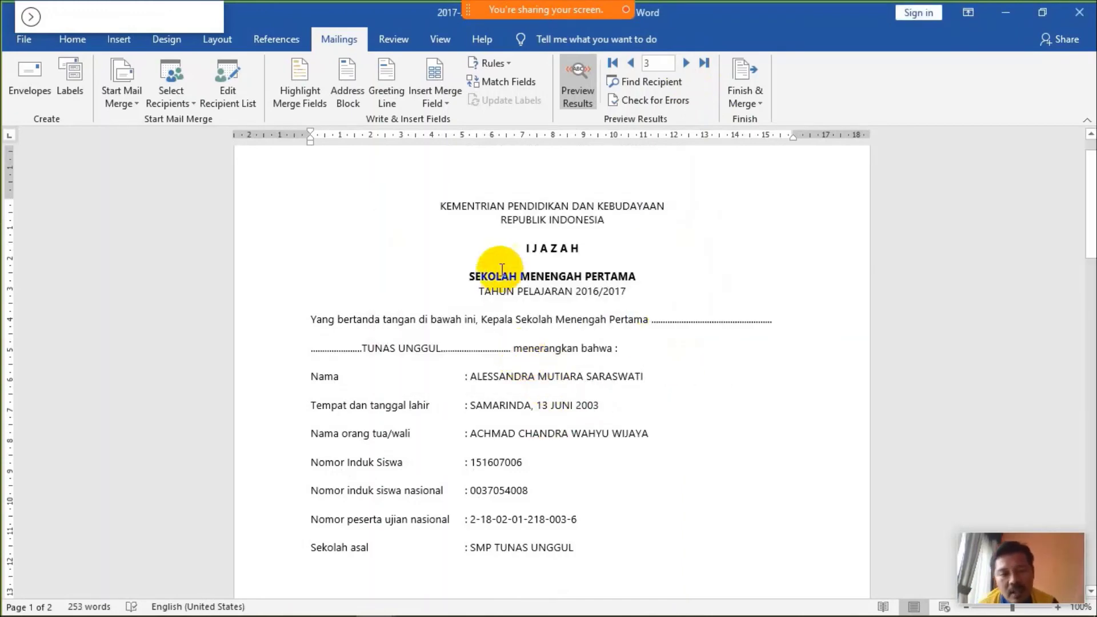
scroll(494, 249, down, 5)
scroll(501, 257, down, 4)
scroll(501, 251, up, 5)
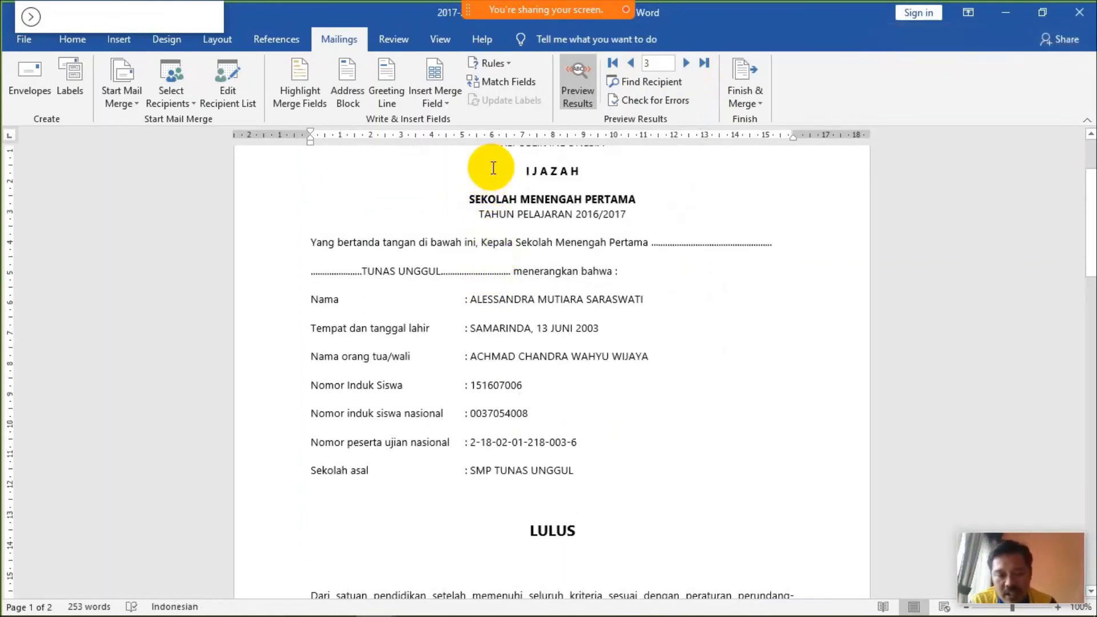
scroll(486, 200, down, 1)
scroll(487, 208, up, 1)
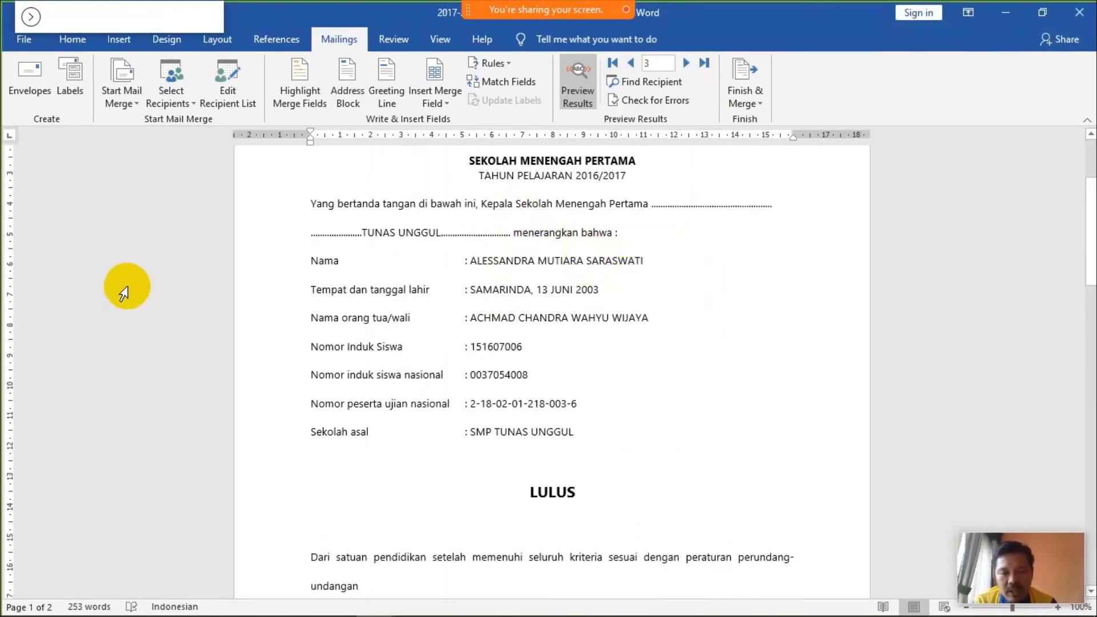
scroll(127, 292, down, 3)
scroll(130, 289, up, 3)
scroll(130, 289, up, 3)
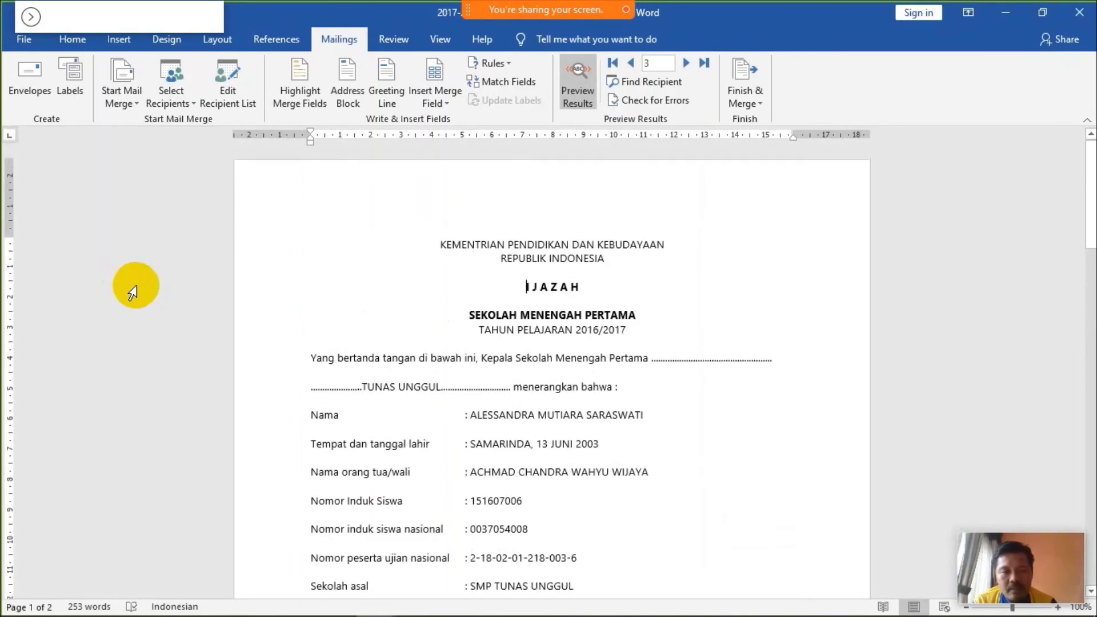
click(576, 83)
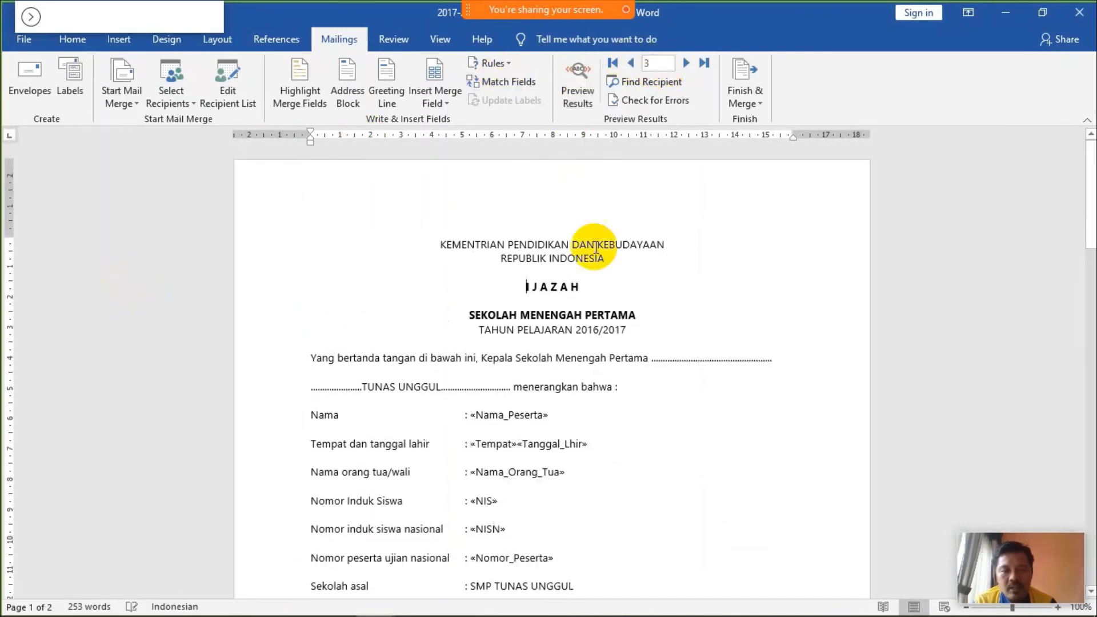
scroll(628, 365, down, 2)
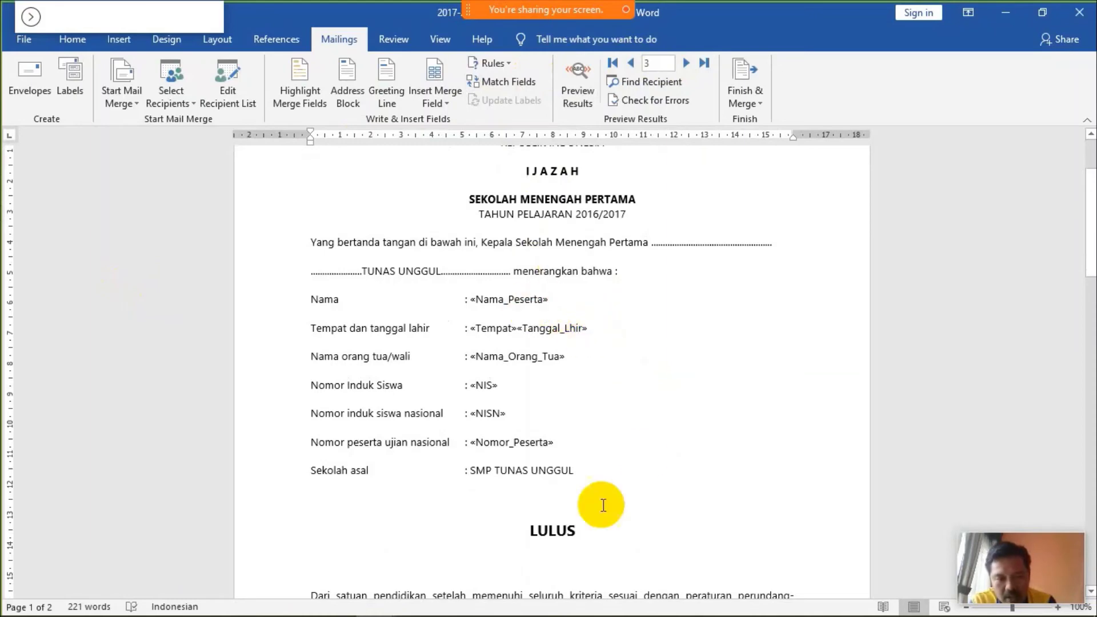
scroll(547, 464, down, 3)
scroll(547, 463, up, 2)
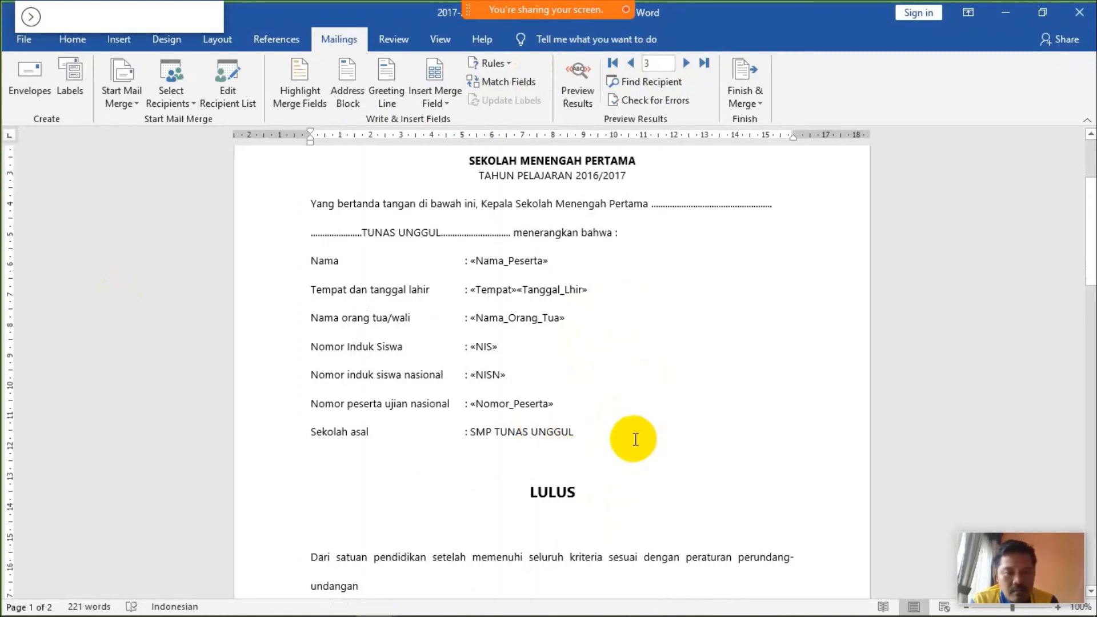
scroll(635, 439, down, 2)
scroll(635, 439, up, 2)
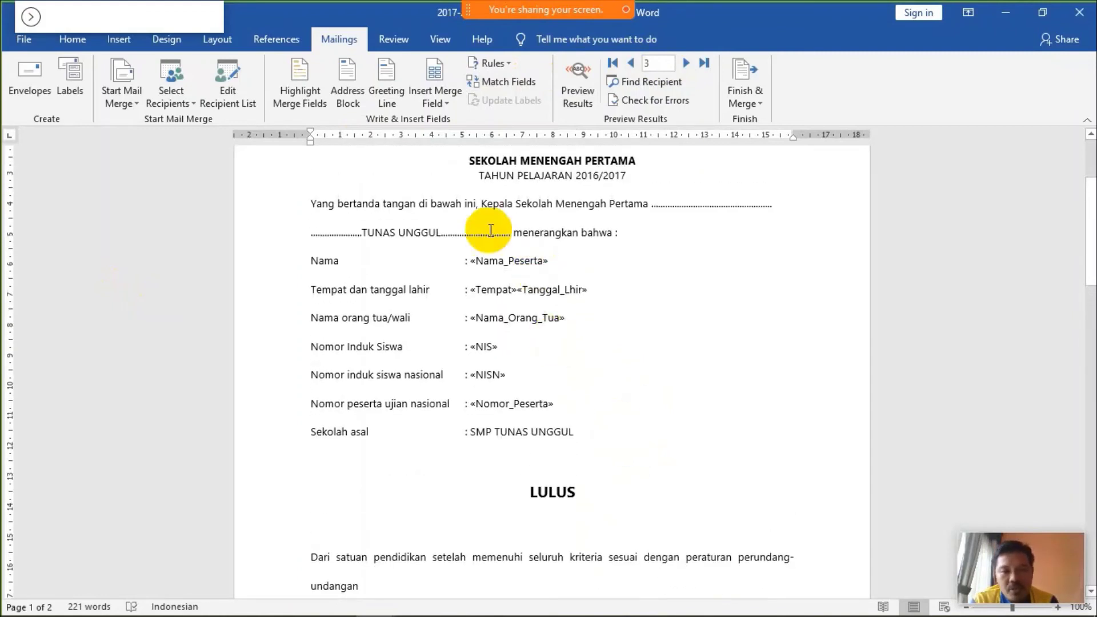
scroll(445, 212, up, 1)
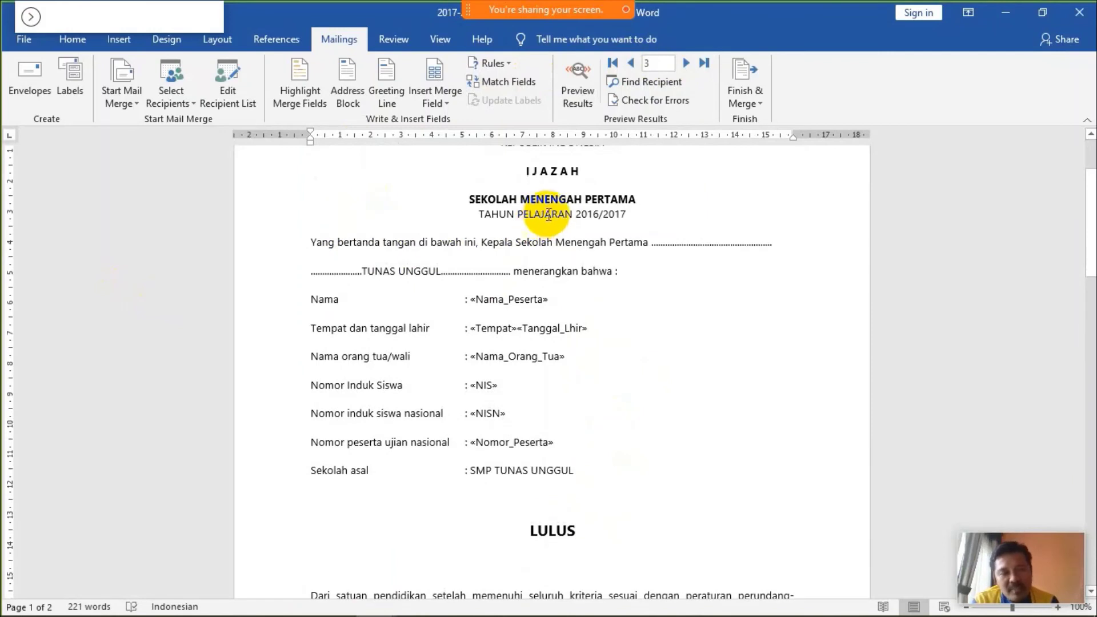
scroll(571, 389, down, 2)
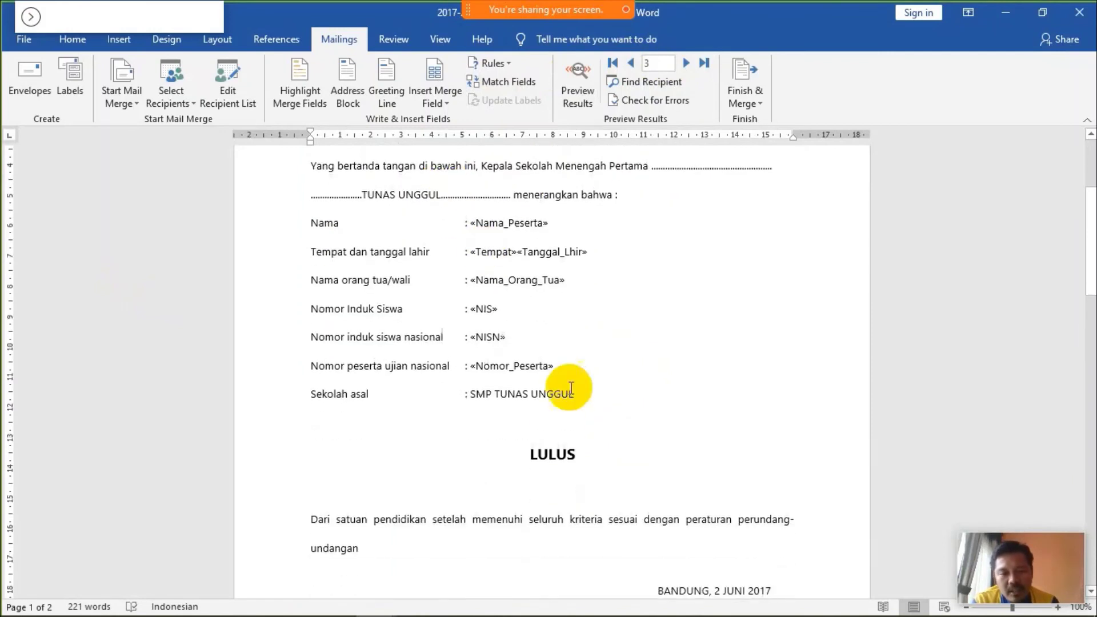
drag(529, 454, 625, 453)
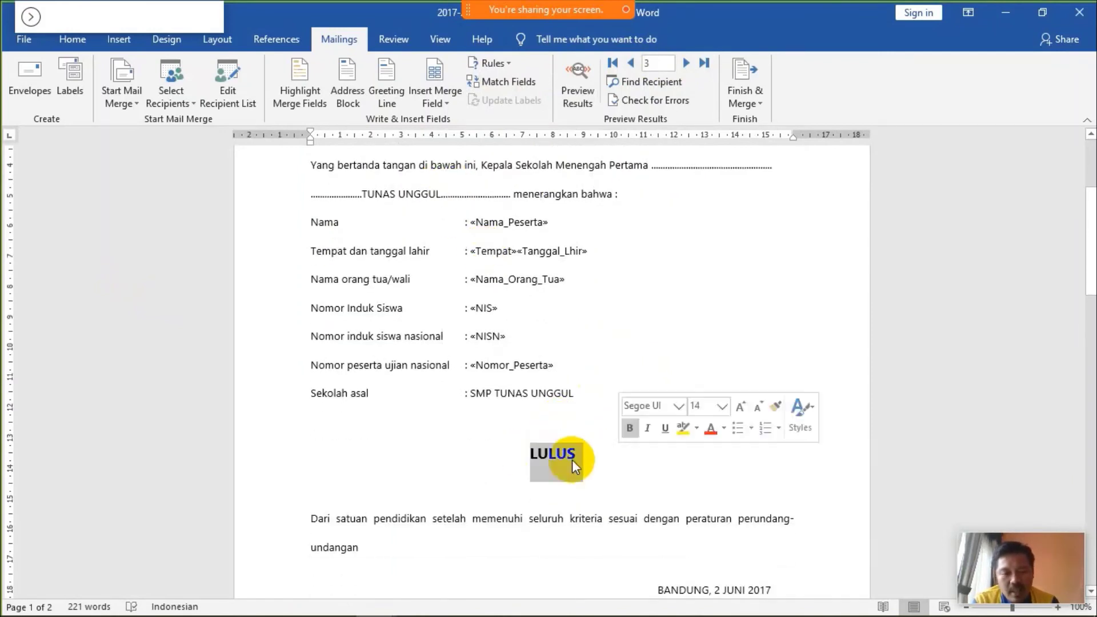
scroll(759, 460, down, 1)
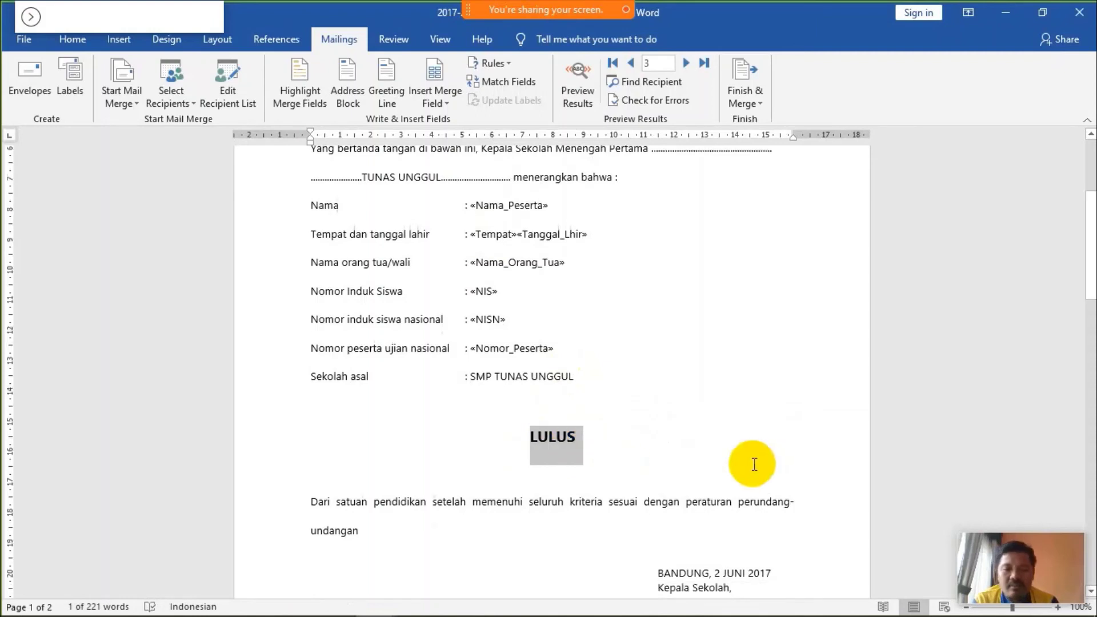
scroll(747, 465, up, 1)
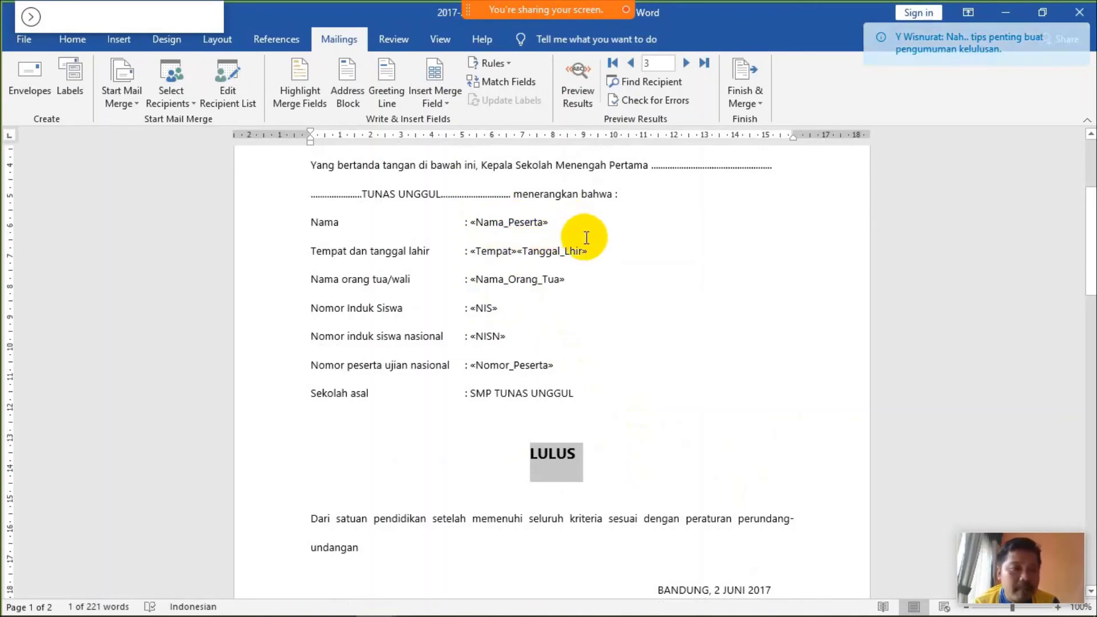
scroll(577, 243, up, 3)
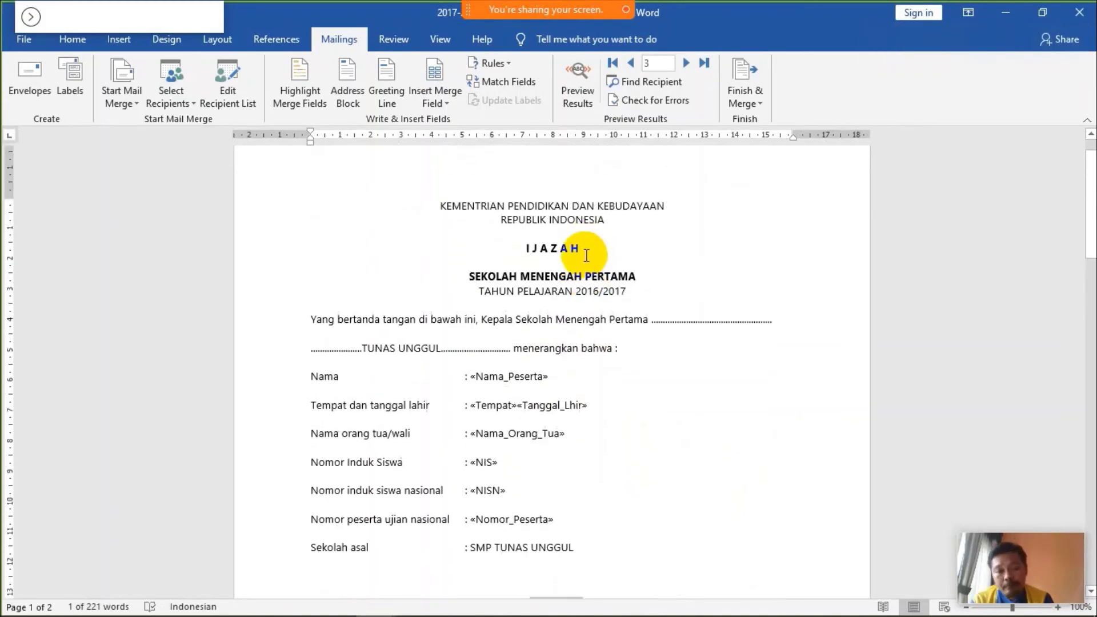
scroll(604, 352, down, 3)
scroll(604, 353, up, 2)
scroll(599, 356, up, 1)
scroll(595, 361, down, 2)
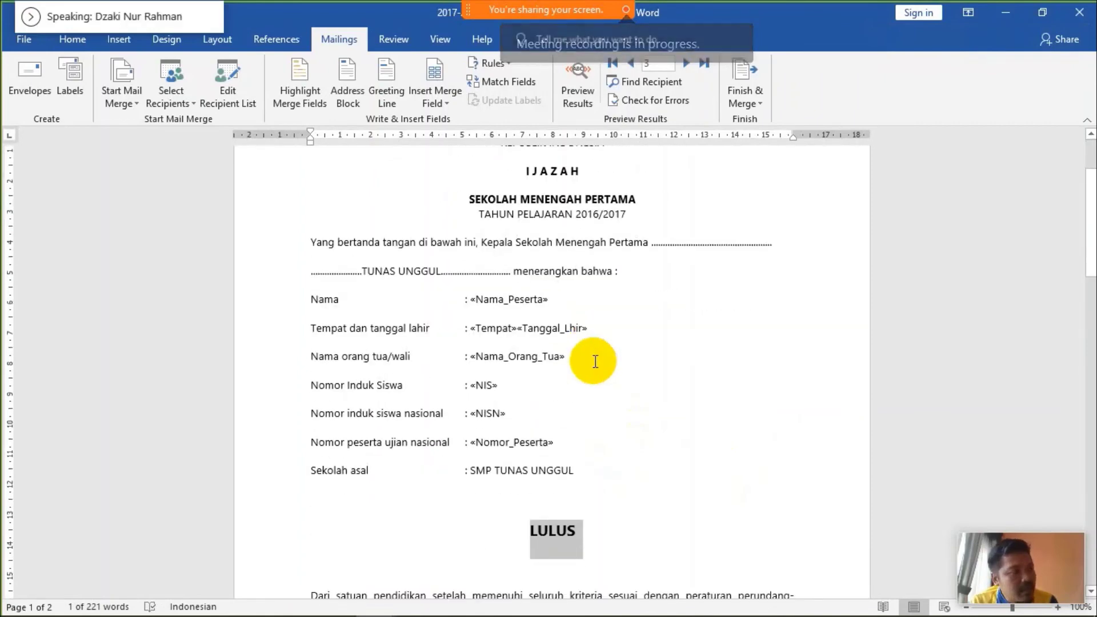
scroll(595, 361, up, 2)
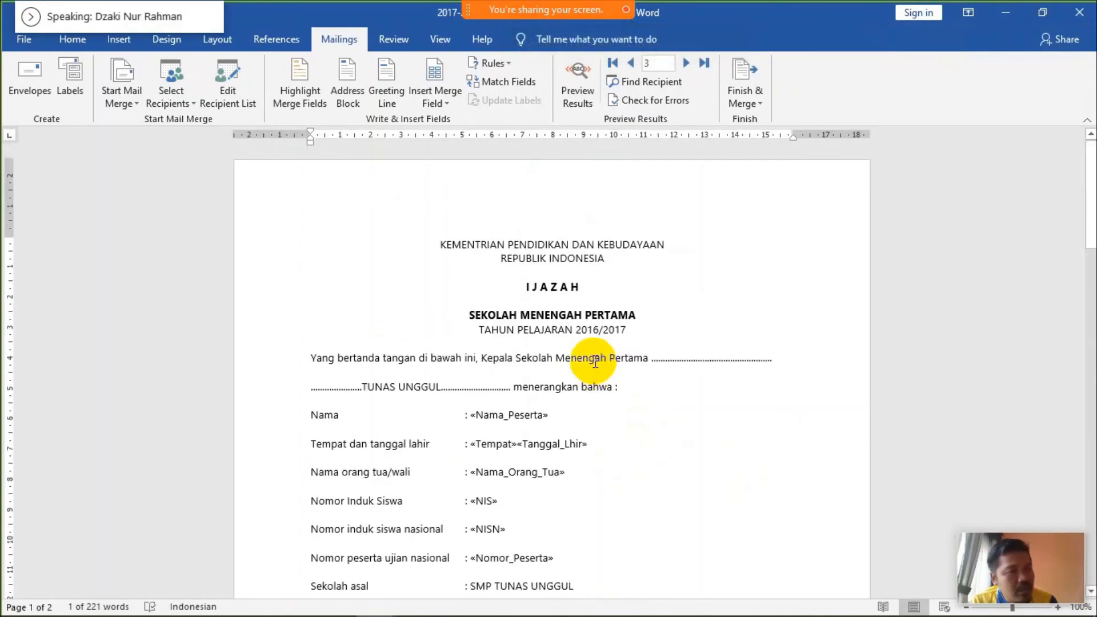
scroll(594, 363, down, 2)
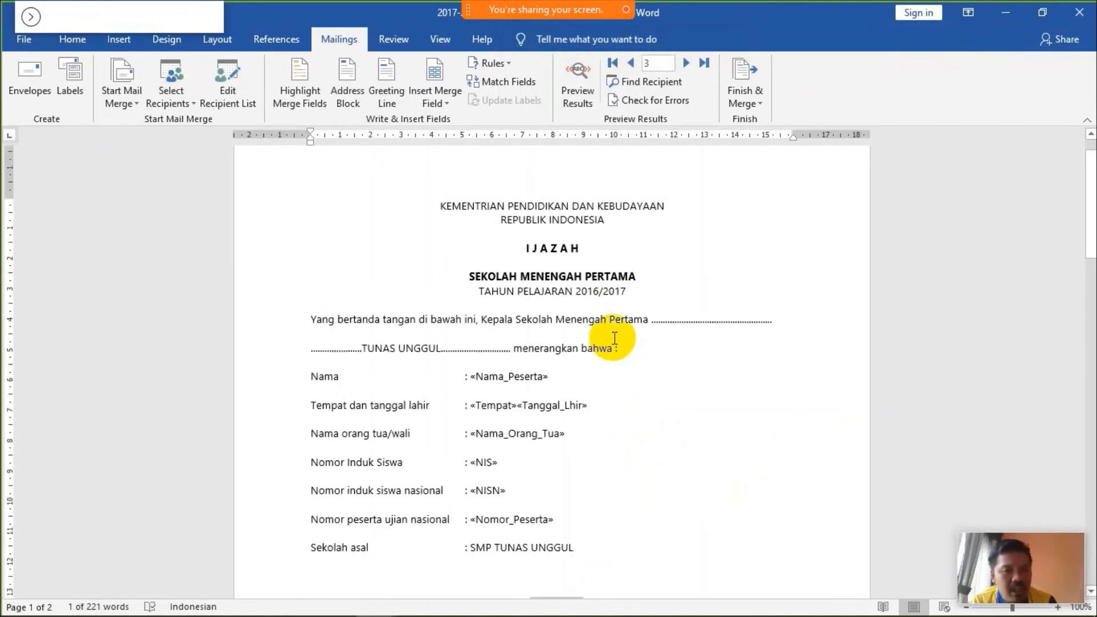
scroll(614, 340, down, 2)
scroll(614, 341, down, 3)
scroll(609, 342, up, 2)
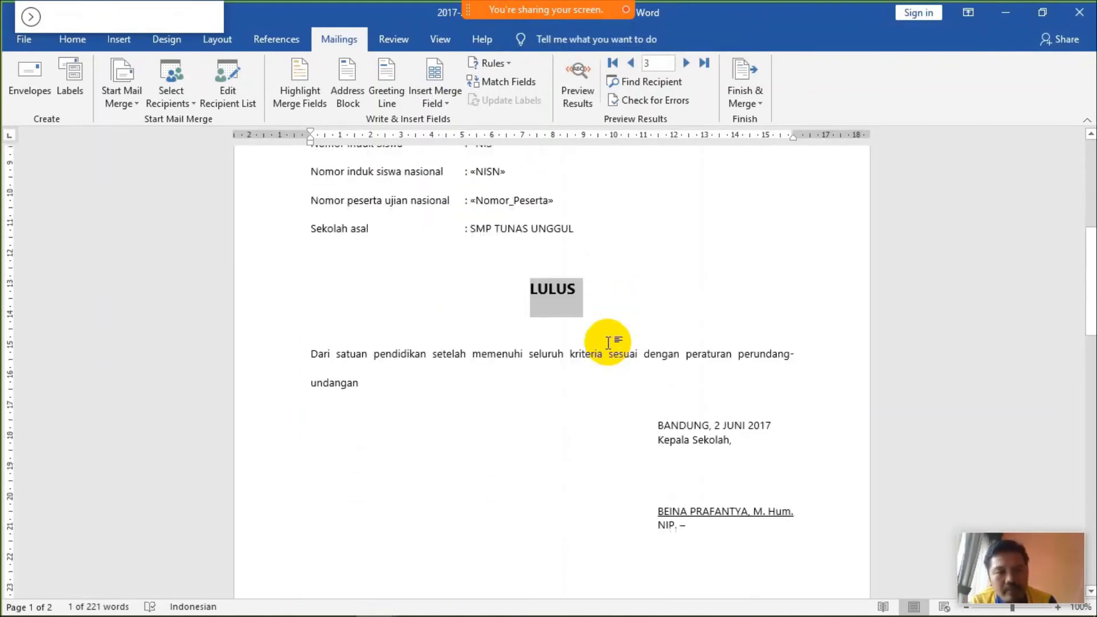
scroll(605, 343, up, 1)
scroll(571, 332, up, 2)
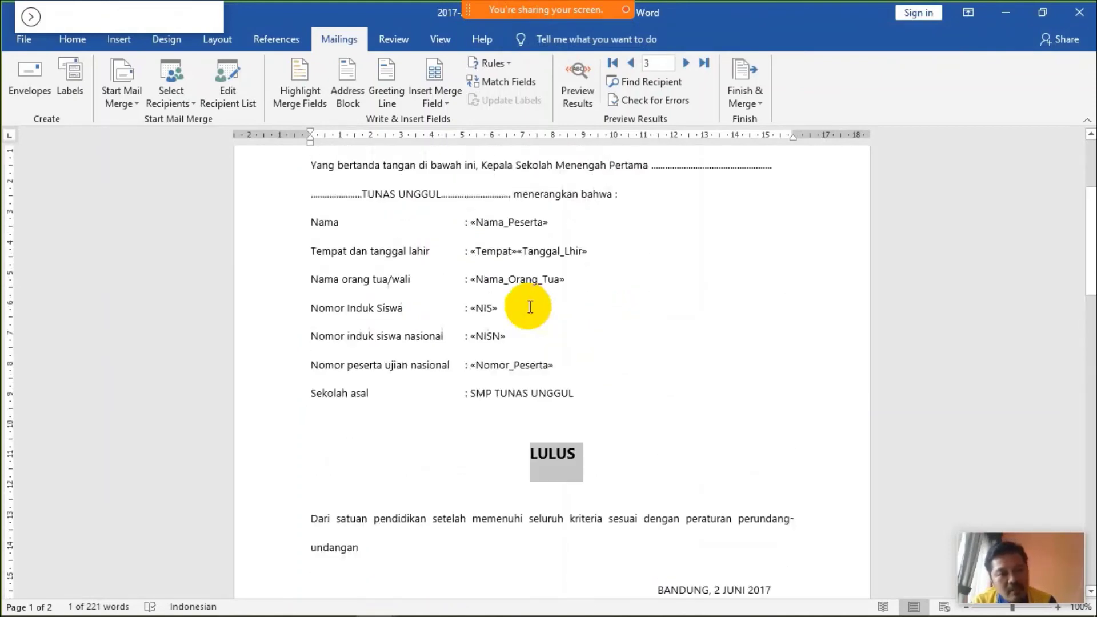
click(499, 304)
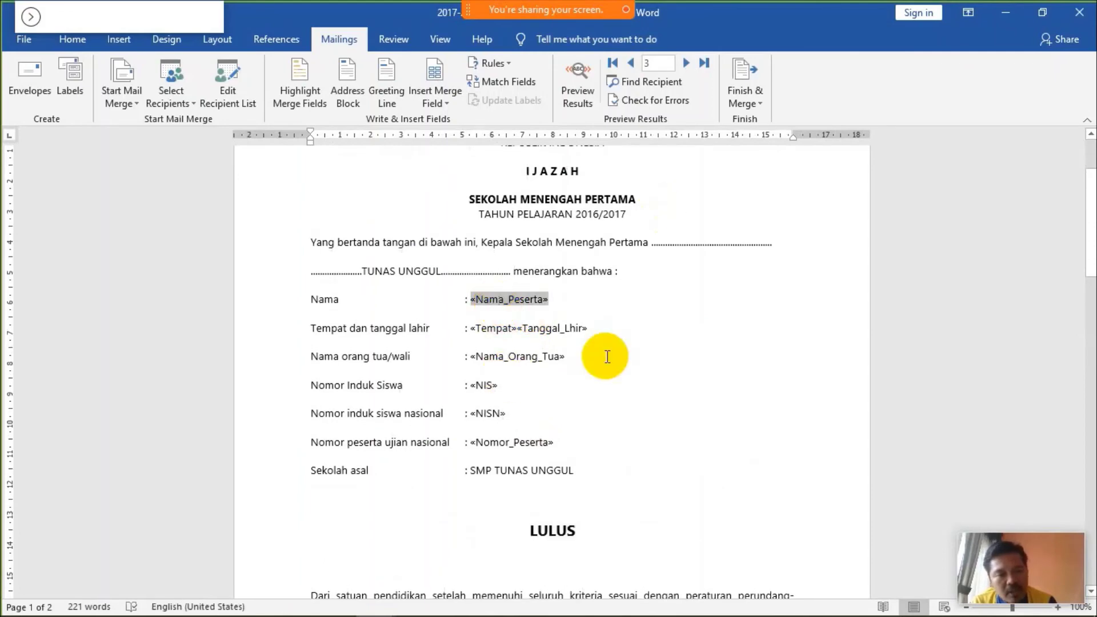
scroll(605, 354, down, 3)
scroll(603, 343, up, 1)
scroll(571, 309, up, 2)
scroll(583, 336, up, 1)
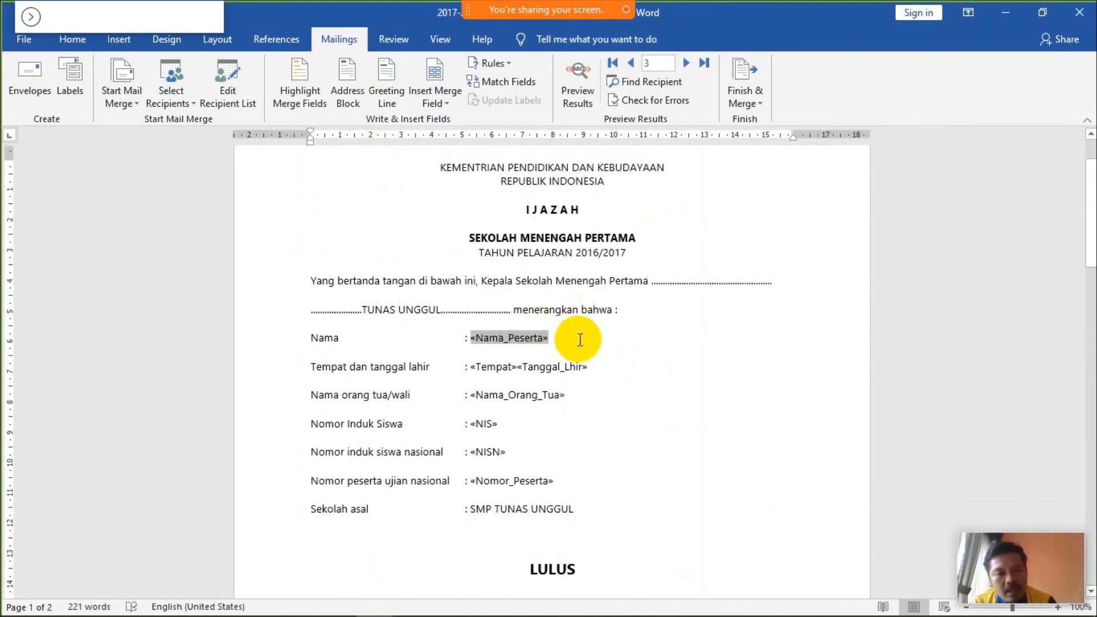
scroll(577, 343, down, 1)
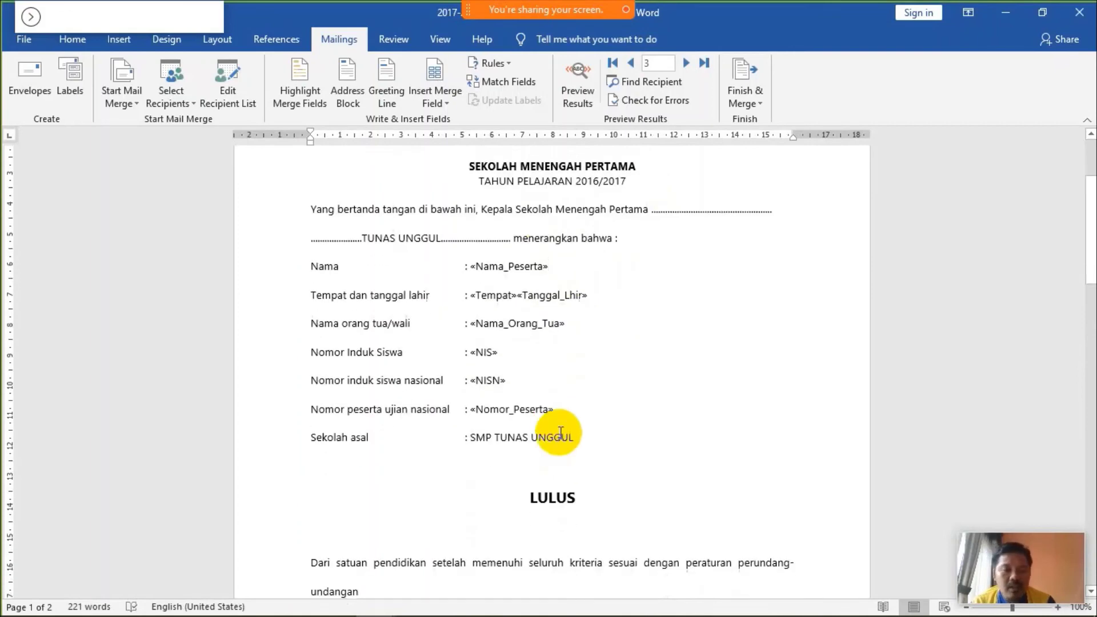
scroll(545, 267, up, 2)
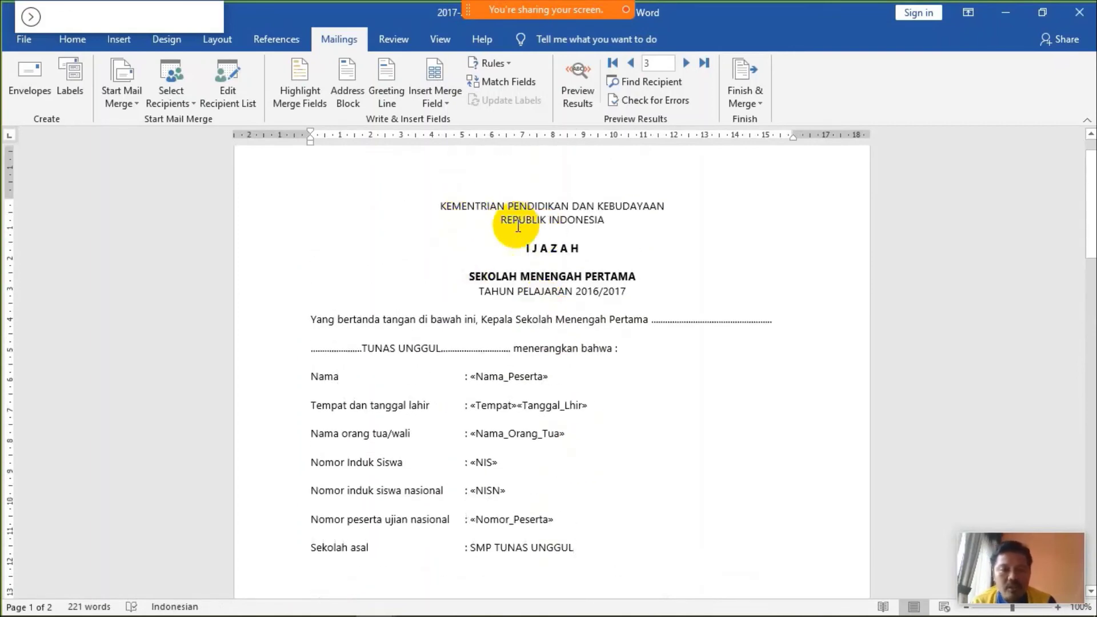
Step: Open the File backstage view and return to the ijazah document
click(24, 39)
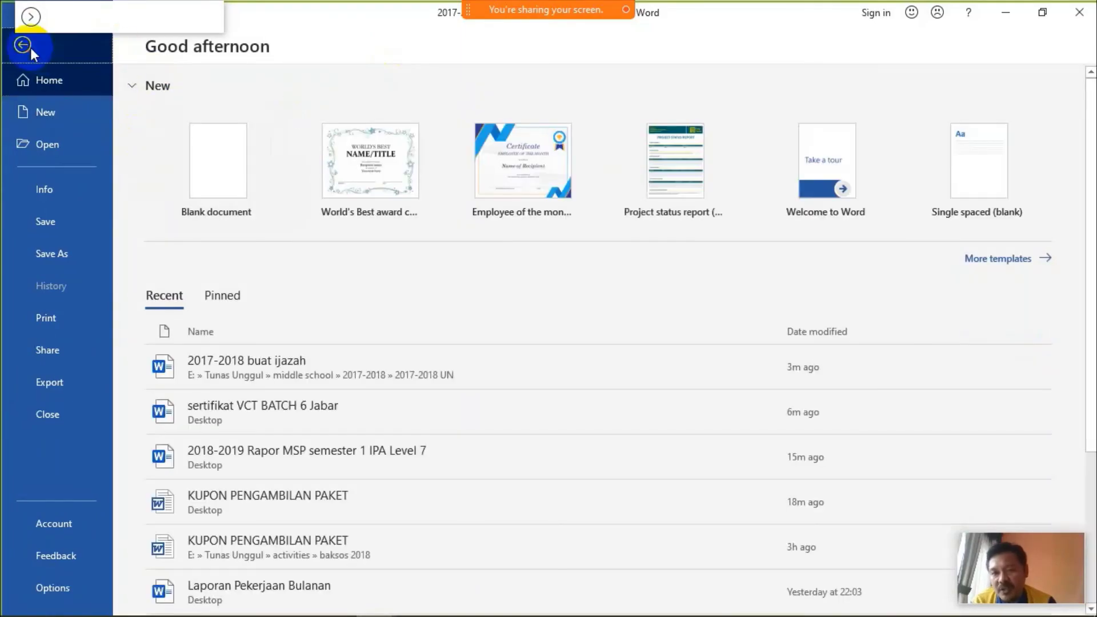
click(28, 46)
scroll(580, 362, down, 5)
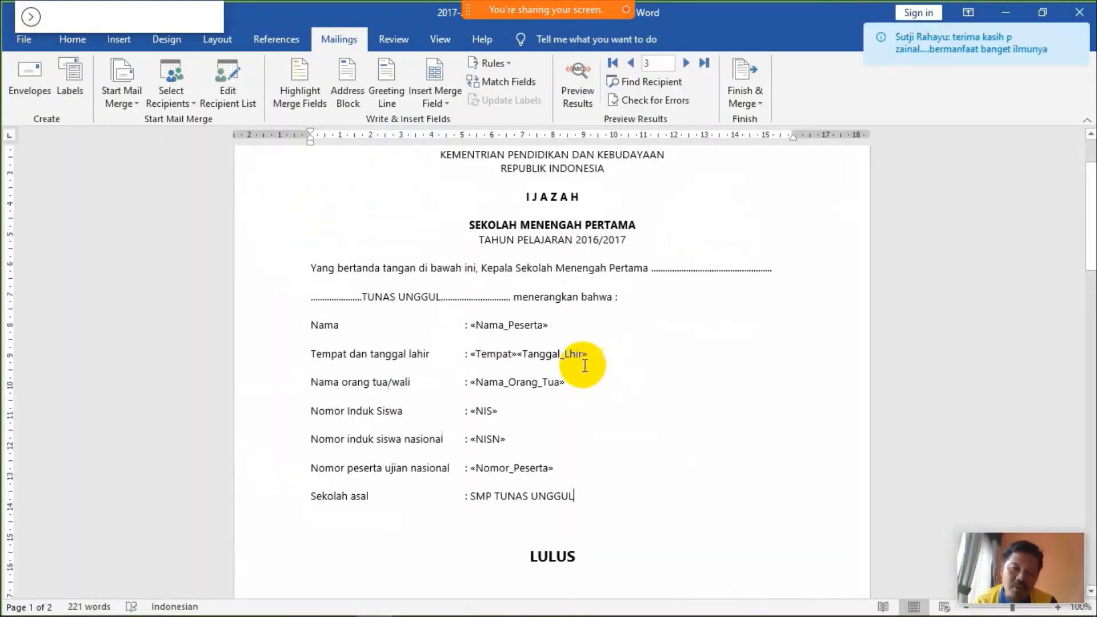
scroll(588, 390, down, 3)
scroll(582, 387, up, 6)
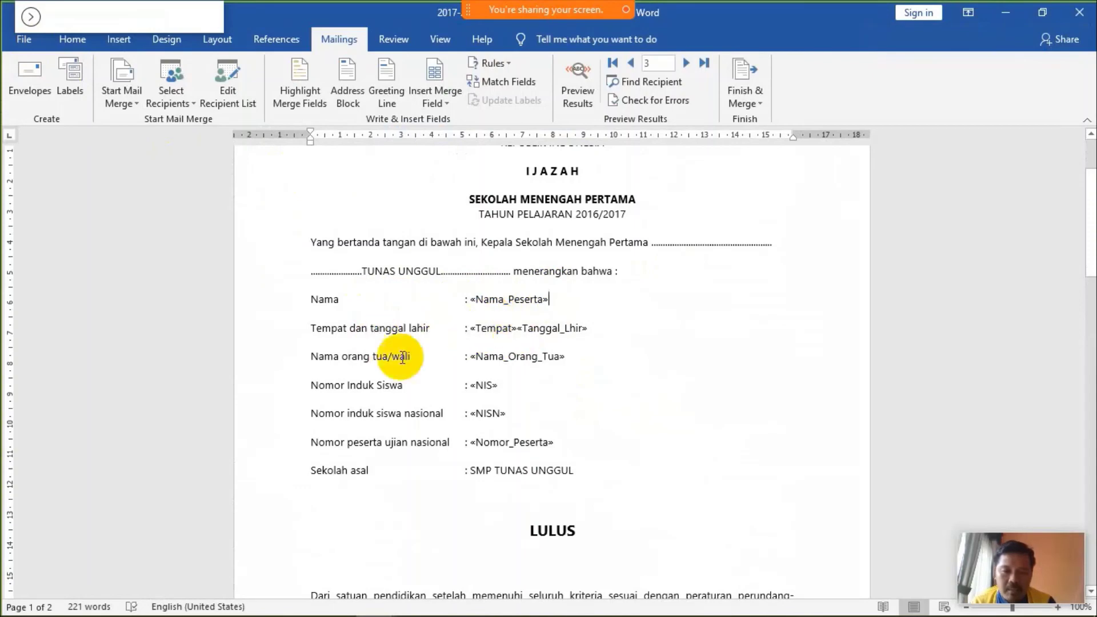
Step: Place the insertion point after SMP TUNAS UNGGUL and review the page
click(697, 484)
scroll(696, 485, down, 3)
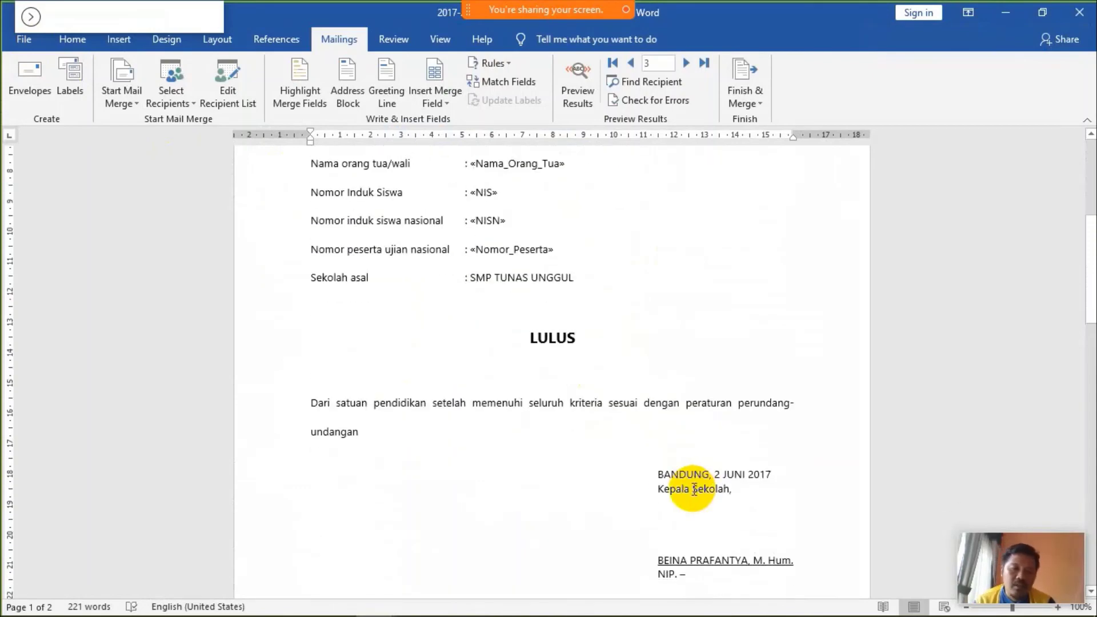
scroll(691, 479, up, 2)
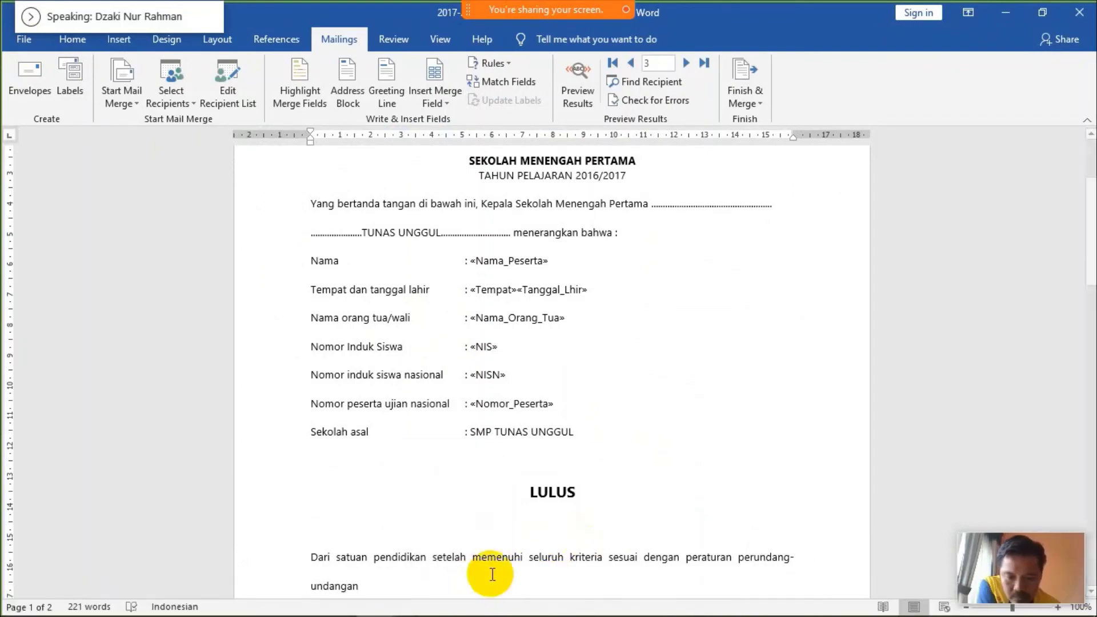
scroll(597, 496, down, 3)
scroll(596, 496, up, 5)
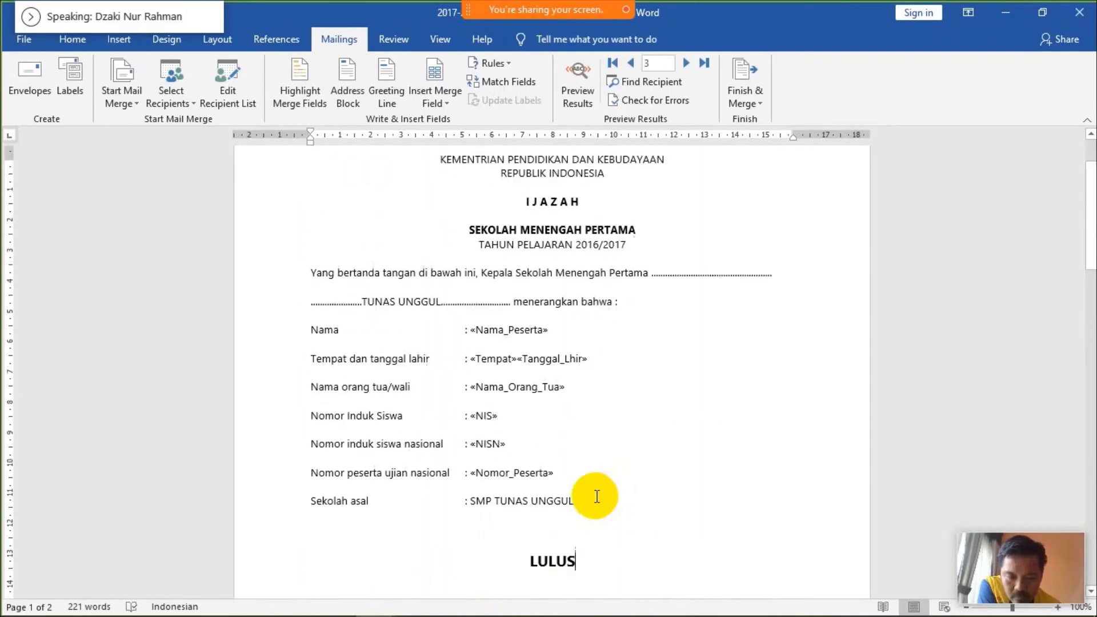
scroll(594, 496, down, 4)
scroll(594, 496, up, 3)
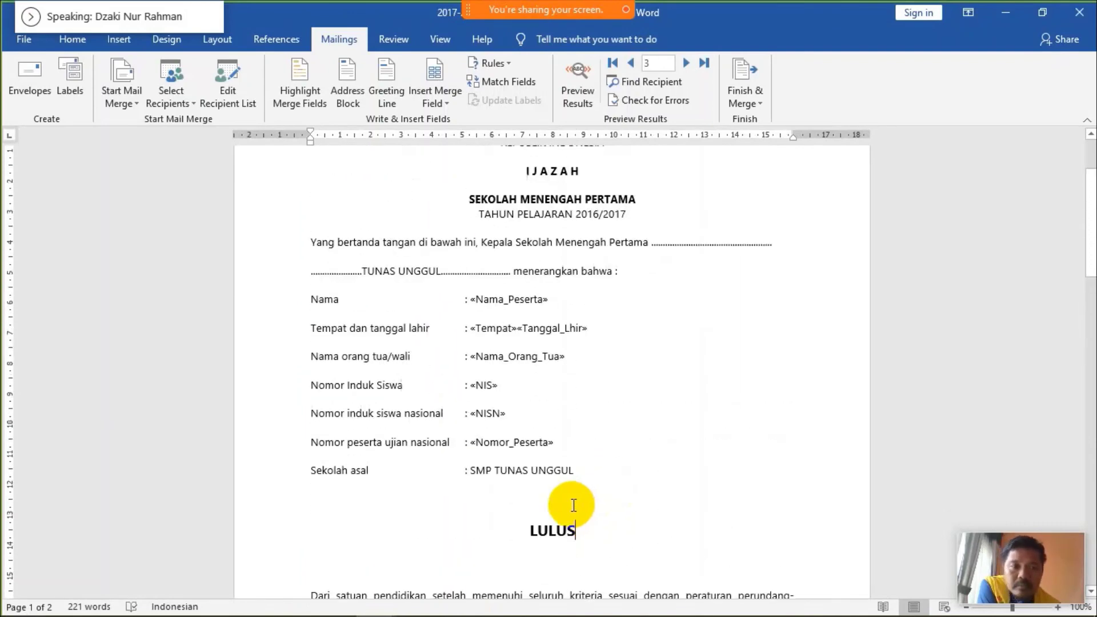
Step: Minimize Word and Explorer, closing the spreadsheet's Properties dialog, to reveal the VCT BATCH 6 JABAR certificate
click(995, 23)
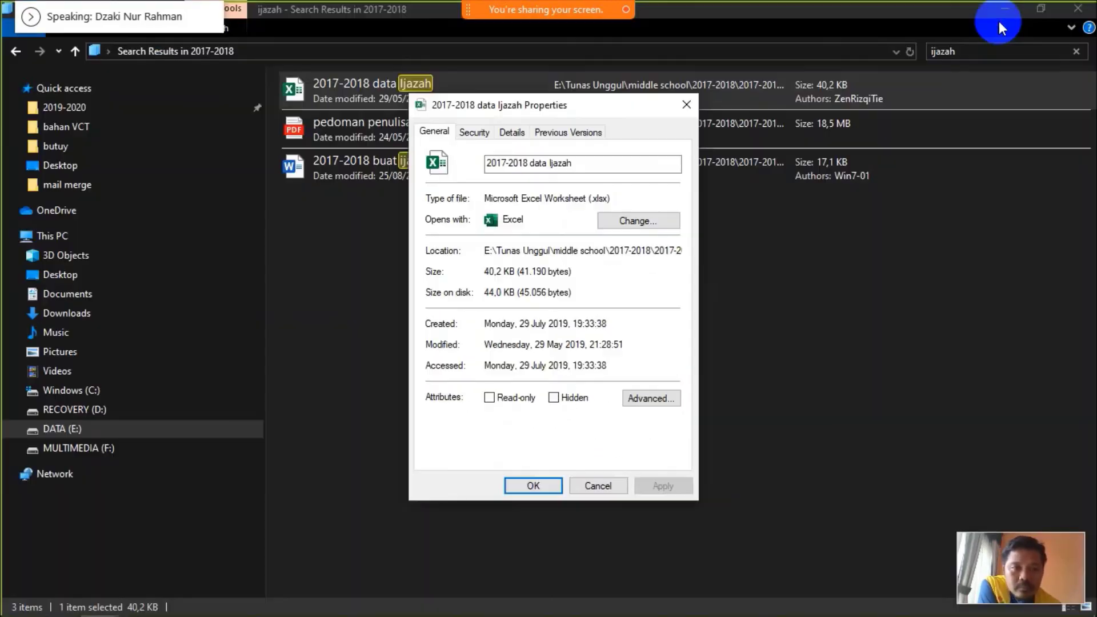
click(684, 105)
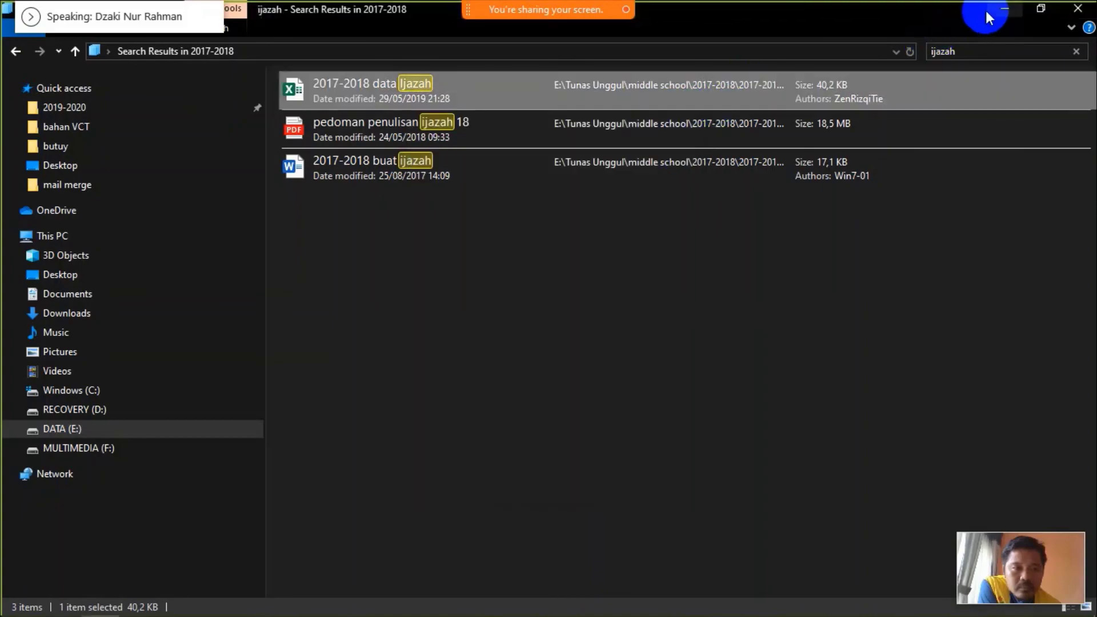
click(996, 9)
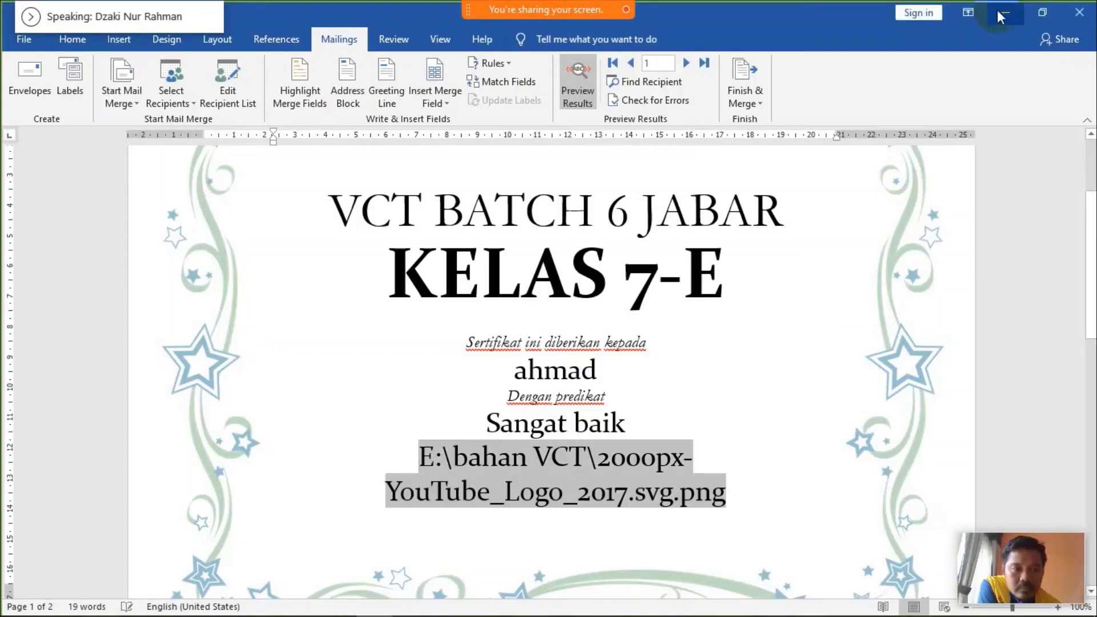
Step: Delete the image file-path text below 'Sangat baik' on the certificate
click(769, 331)
click(730, 496)
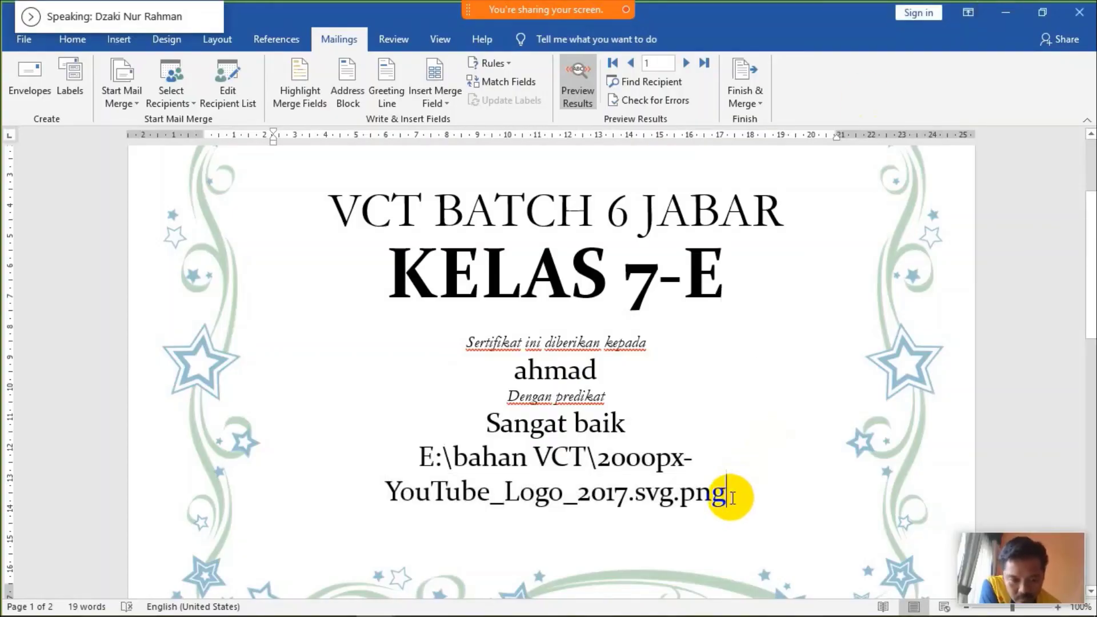
key(BackSpace)
key(BackSpace)
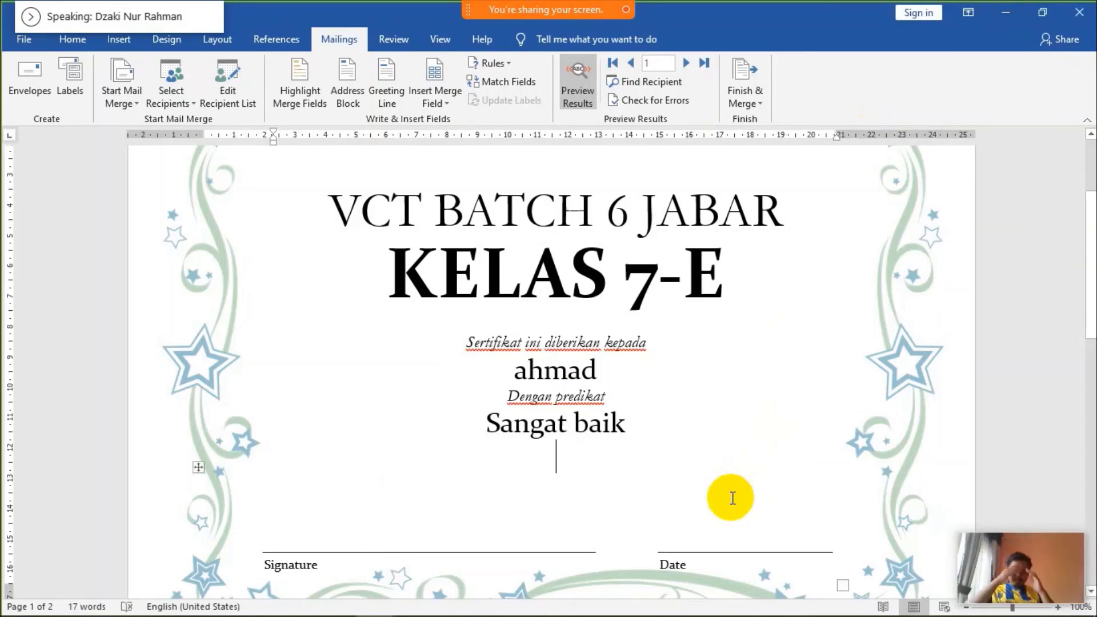
scroll(732, 499, down, 6)
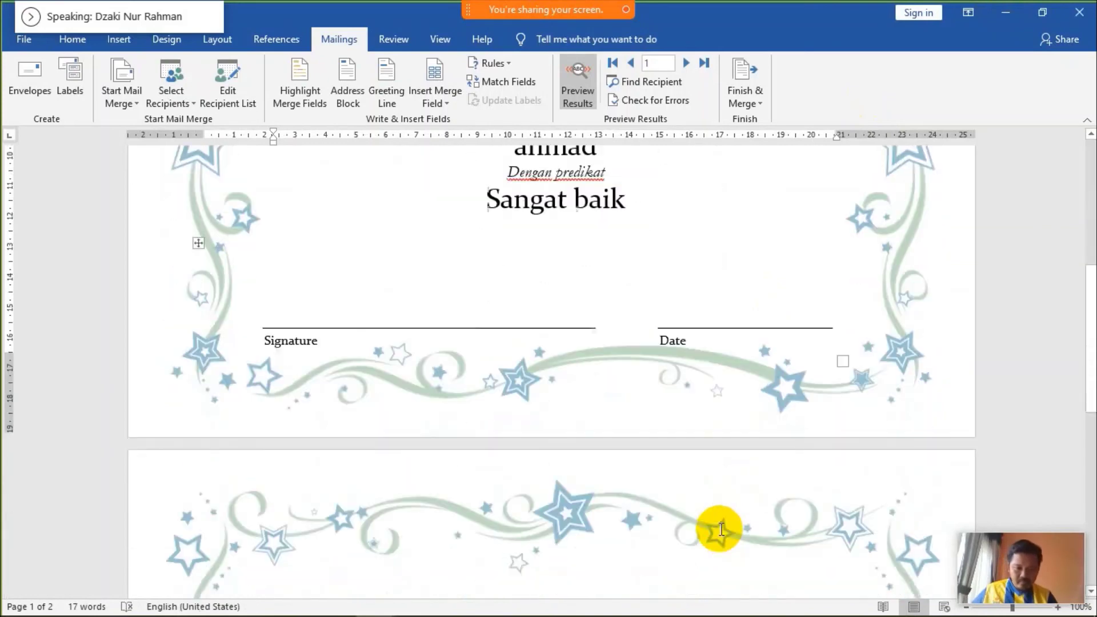
scroll(732, 498, down, 4)
scroll(725, 514, up, 4)
scroll(708, 531, up, 3)
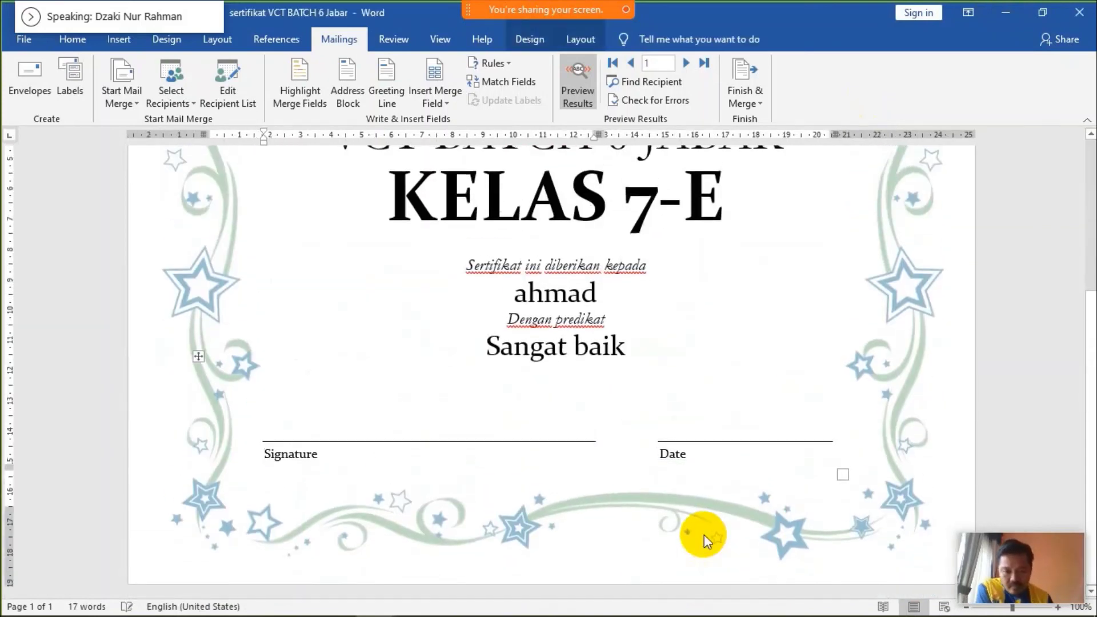
scroll(702, 531, up, 4)
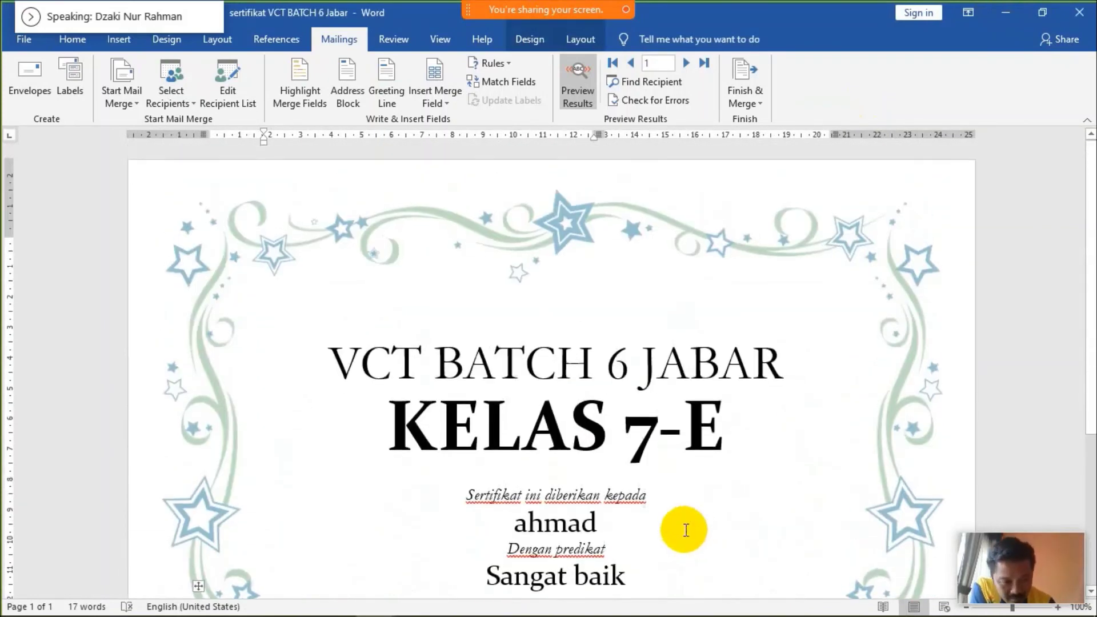
scroll(691, 529, down, 4)
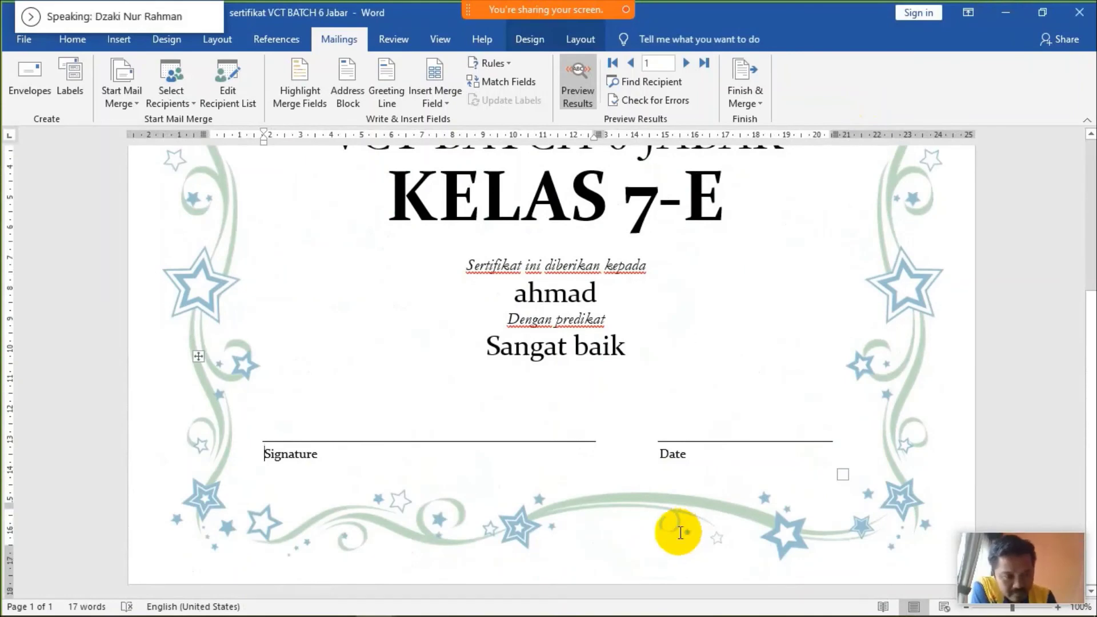
scroll(680, 534, up, 4)
scroll(674, 534, down, 2)
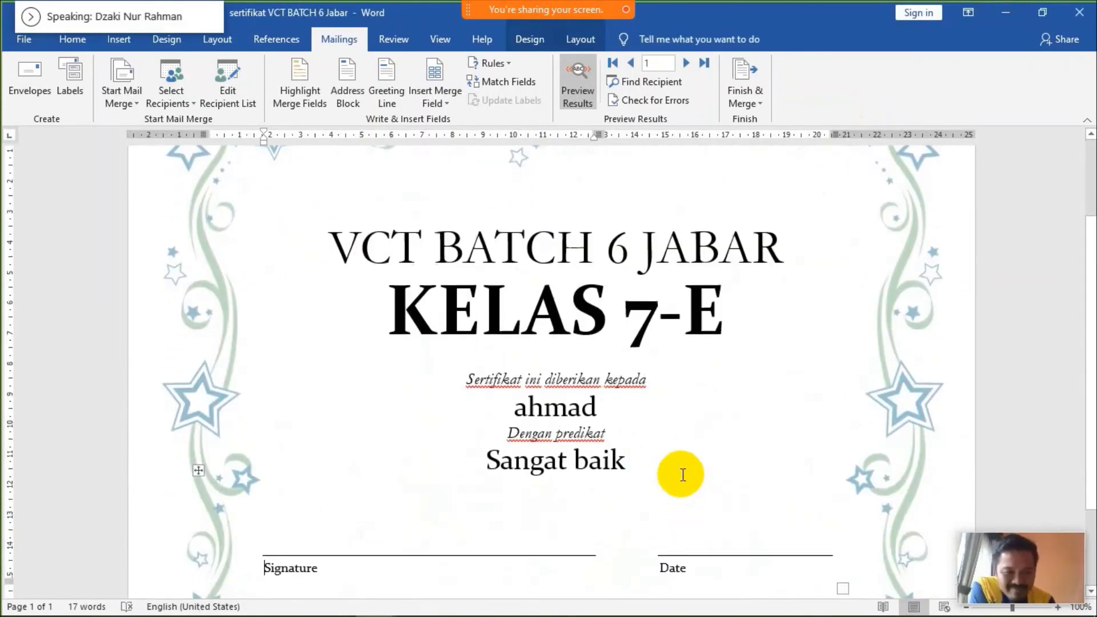
scroll(681, 472, down, 3)
scroll(676, 477, up, 5)
scroll(674, 480, down, 3)
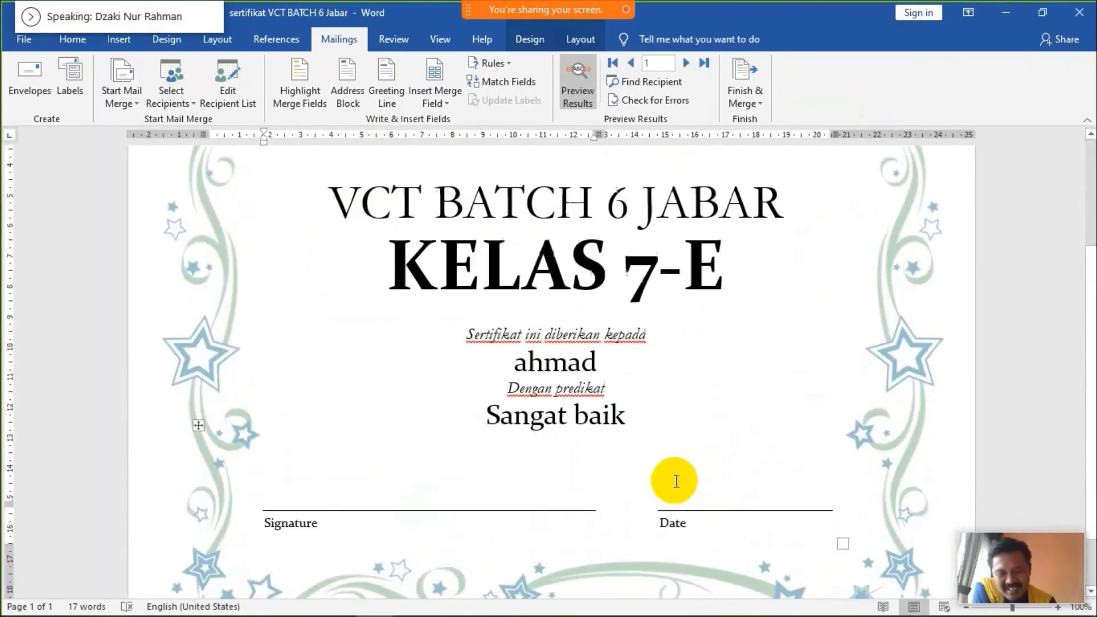
scroll(671, 482, up, 3)
scroll(677, 485, down, 3)
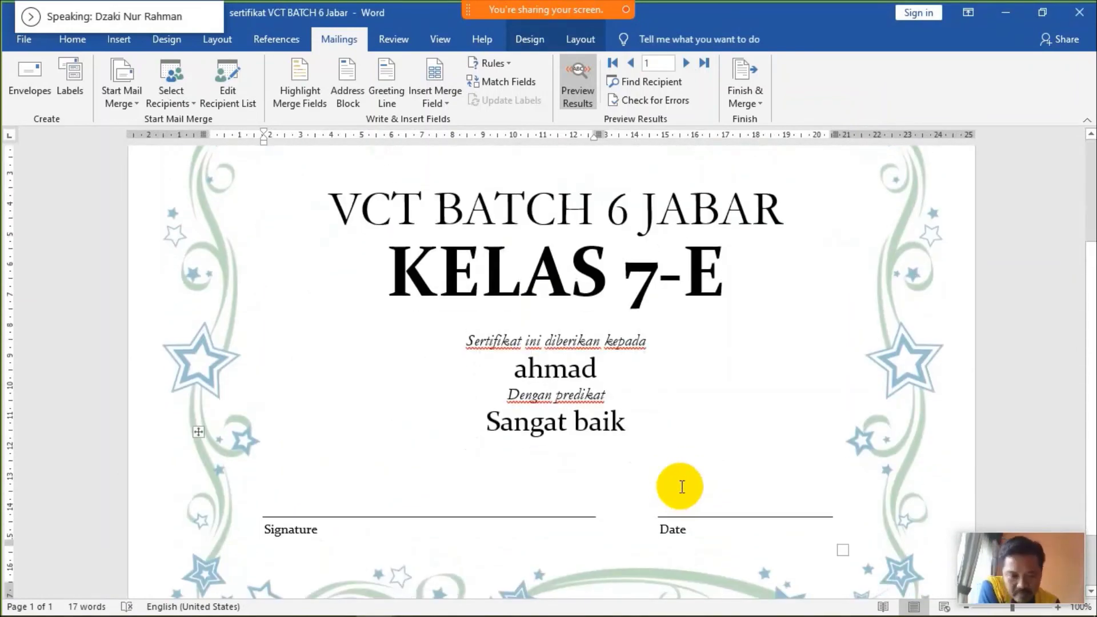
scroll(688, 543, down, 1)
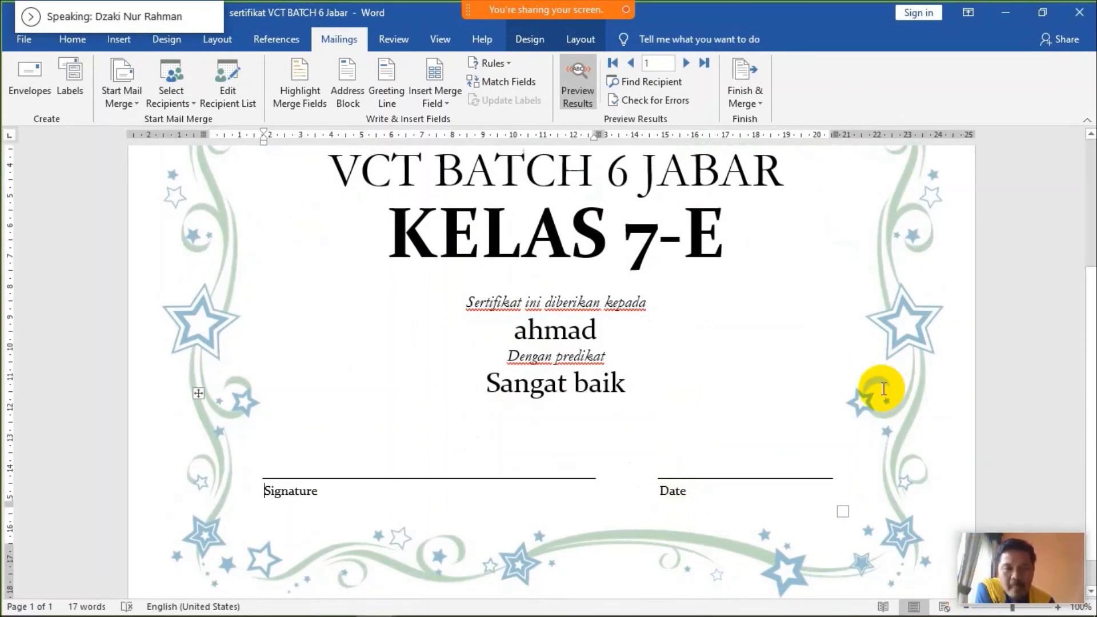
scroll(883, 389, up, 1)
scroll(883, 388, up, 2)
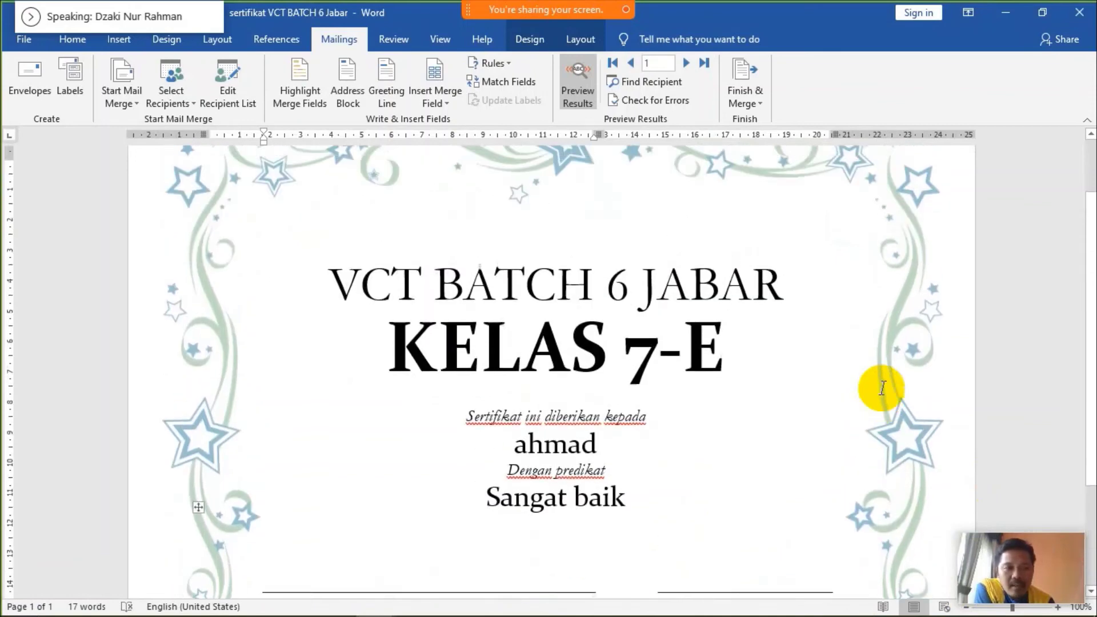
scroll(882, 388, up, 1)
scroll(883, 388, down, 1)
scroll(881, 388, up, 1)
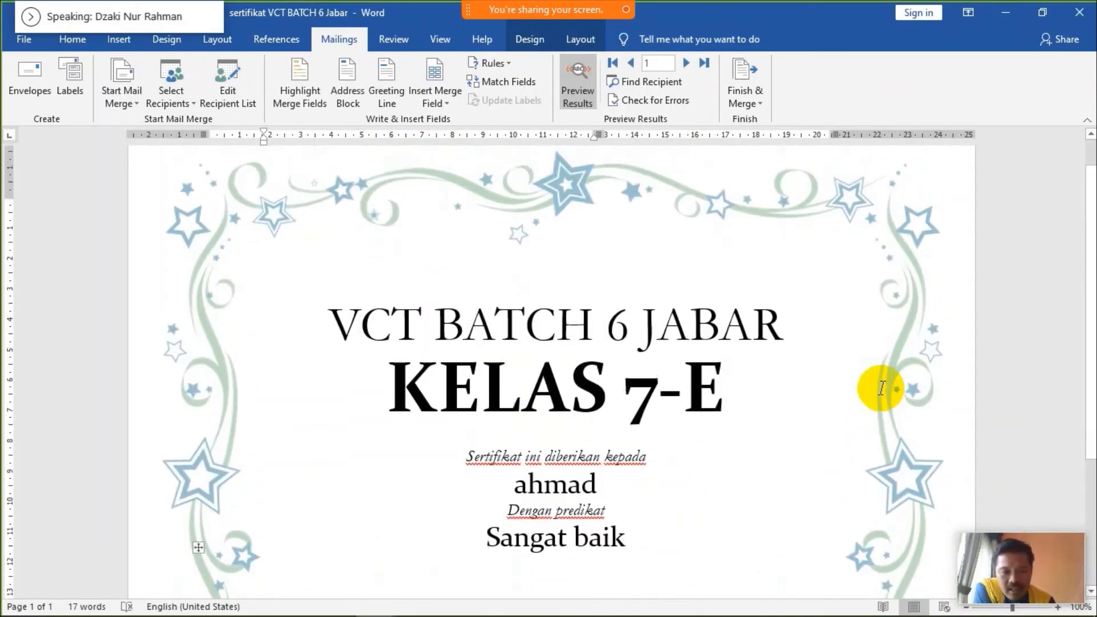
click(793, 357)
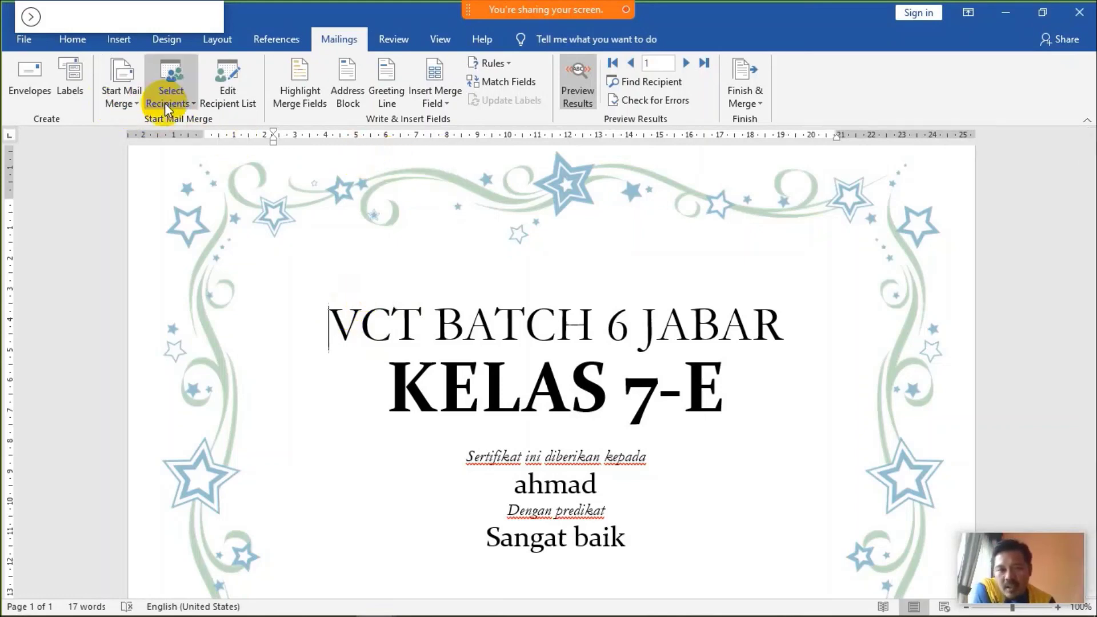
click(122, 96)
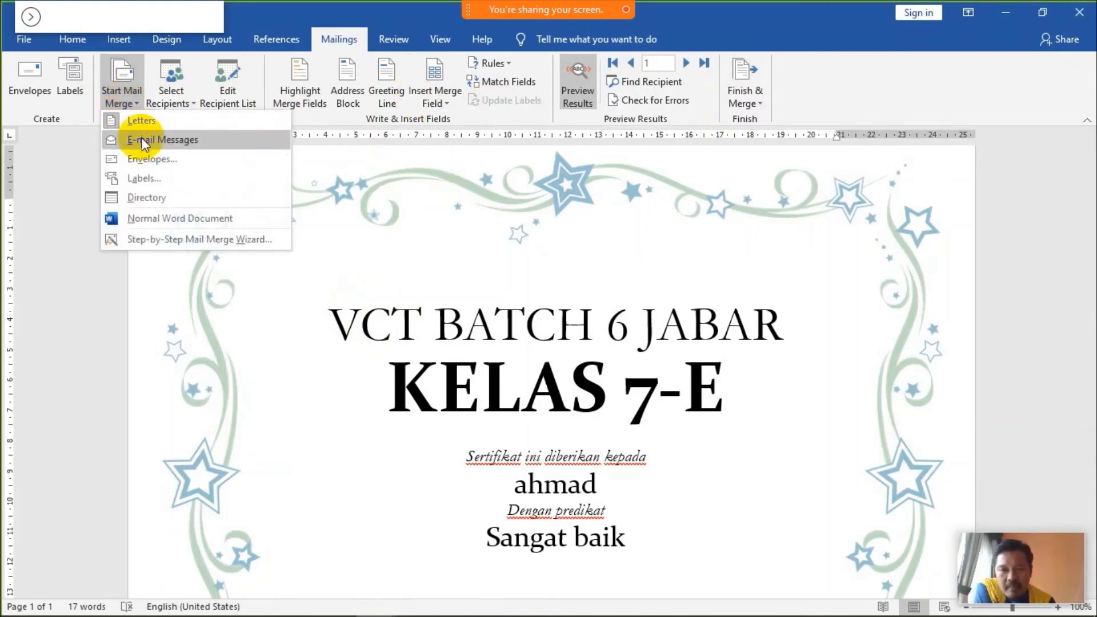
click(546, 304)
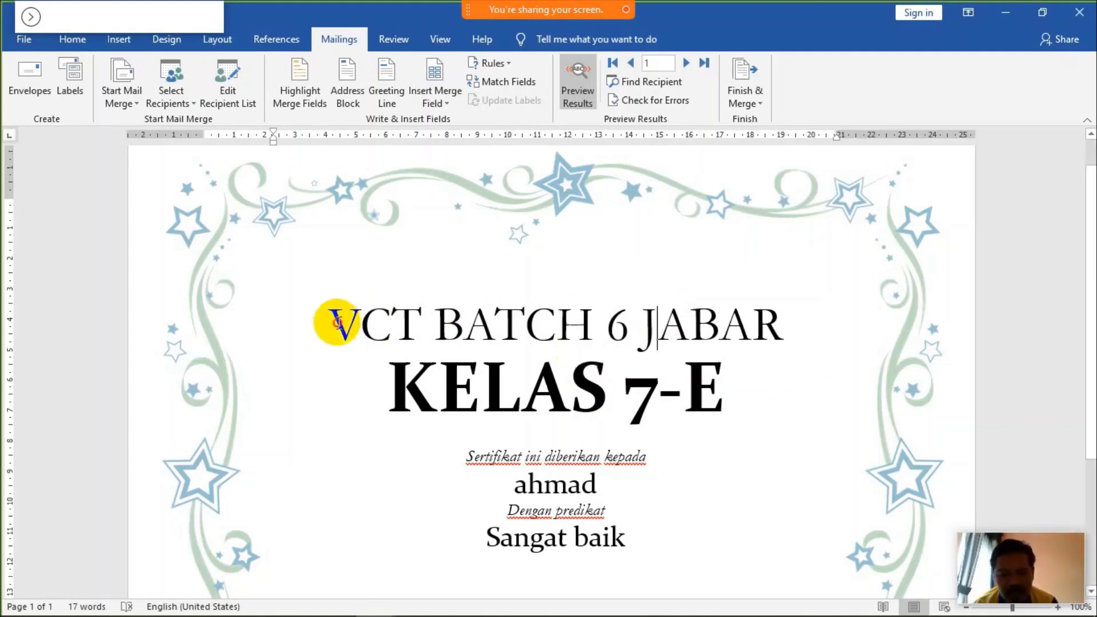
mouse_move(330, 322)
mouse_down()
mouse_move(600, 410)
mouse_move(636, 464)
mouse_up()
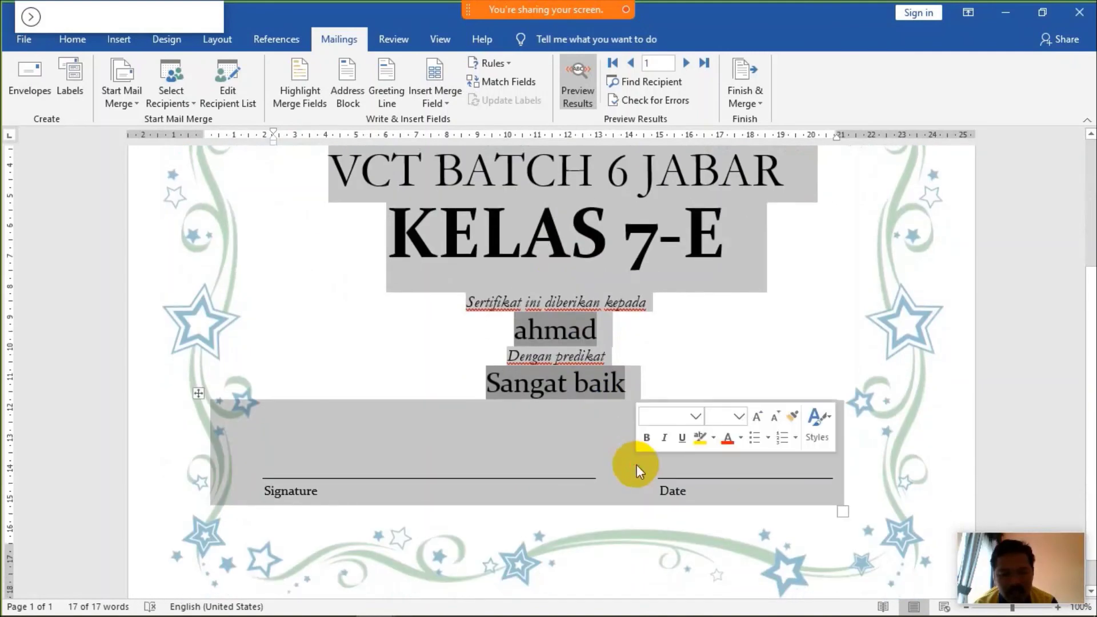
click(596, 428)
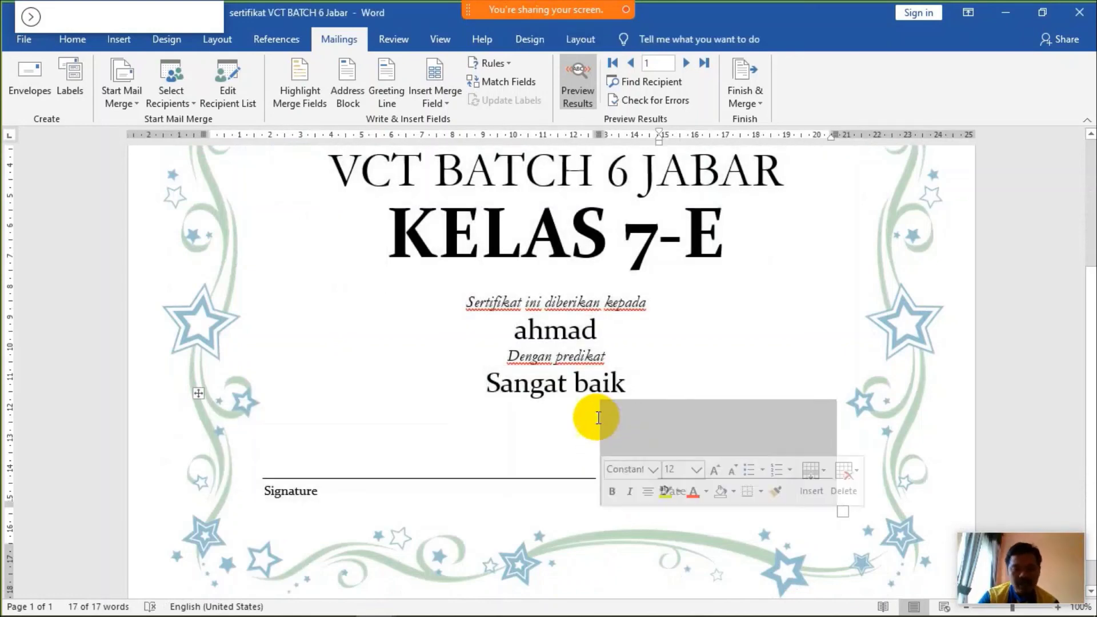
click(642, 377)
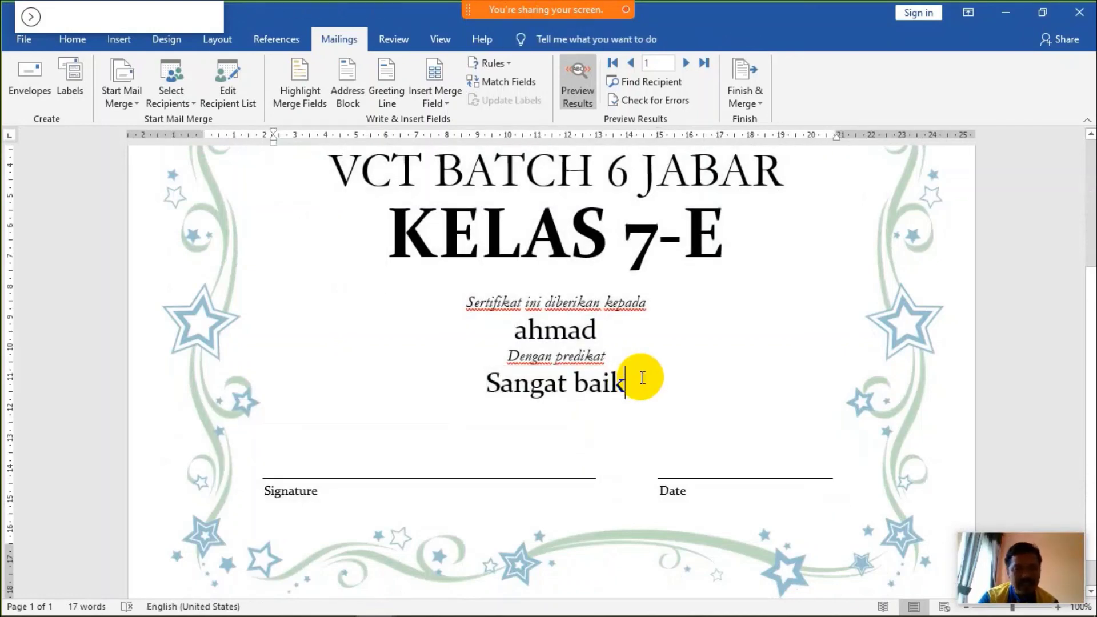
scroll(639, 377, up, 3)
click(69, 40)
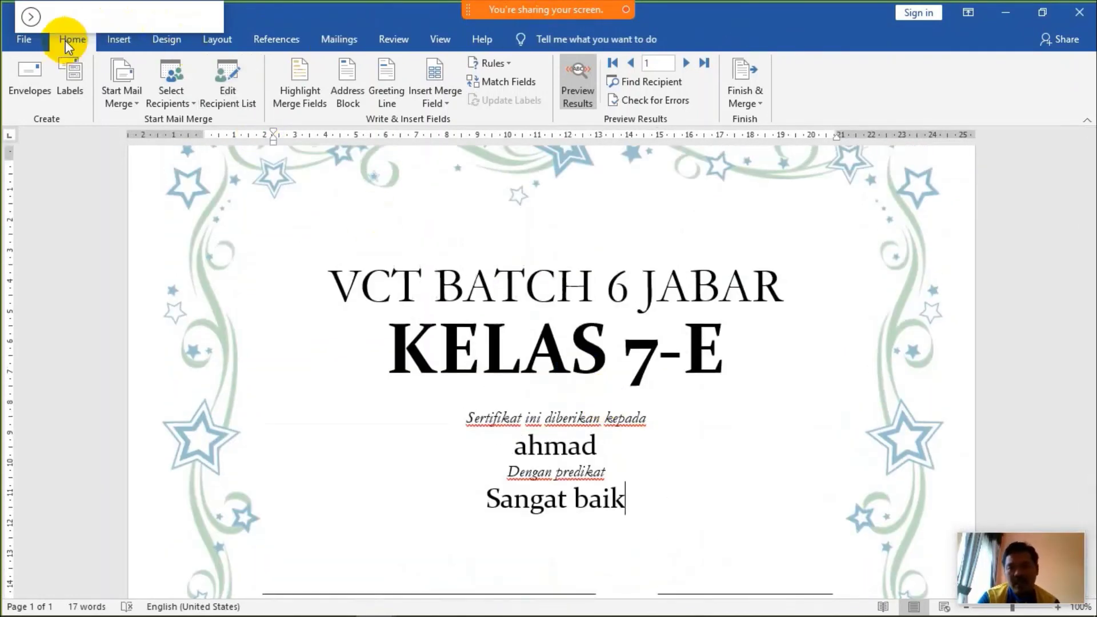
click(473, 38)
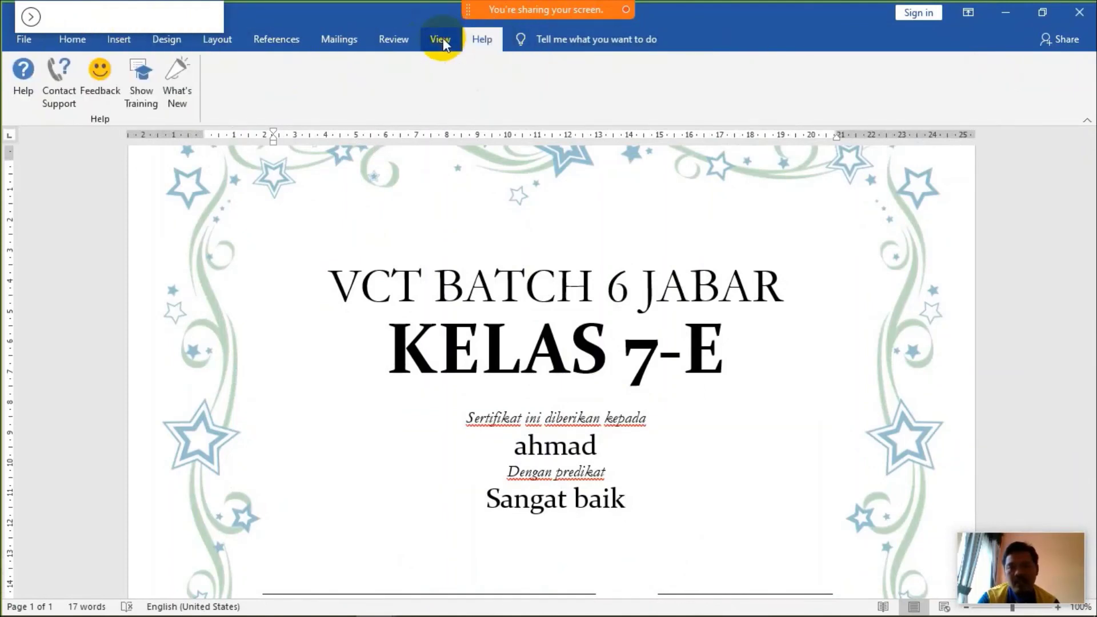
click(443, 38)
click(338, 38)
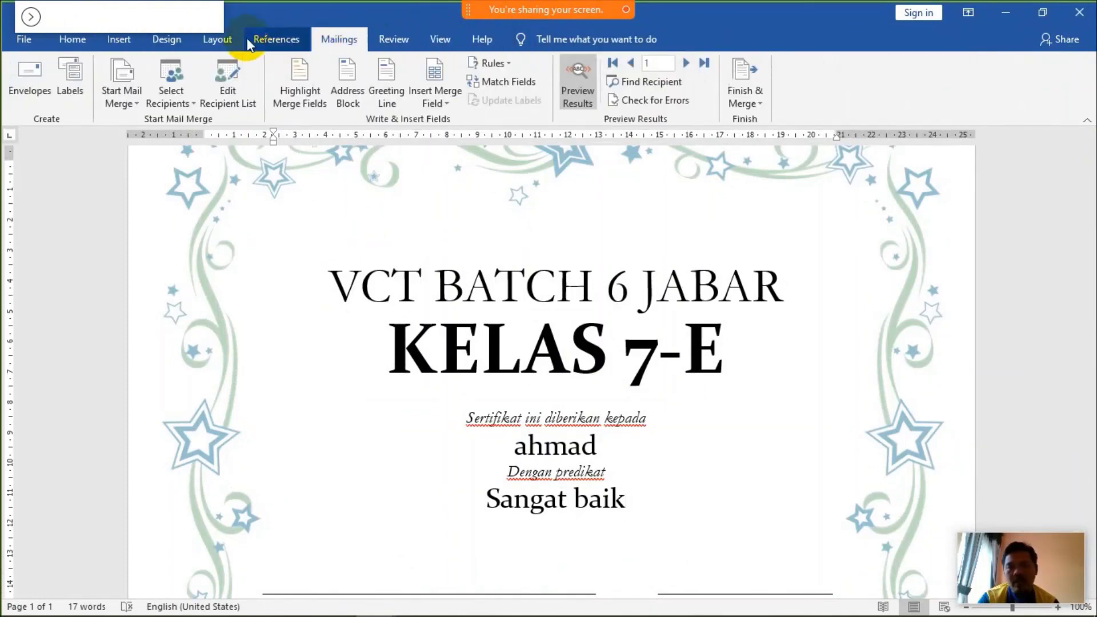
click(269, 39)
click(219, 45)
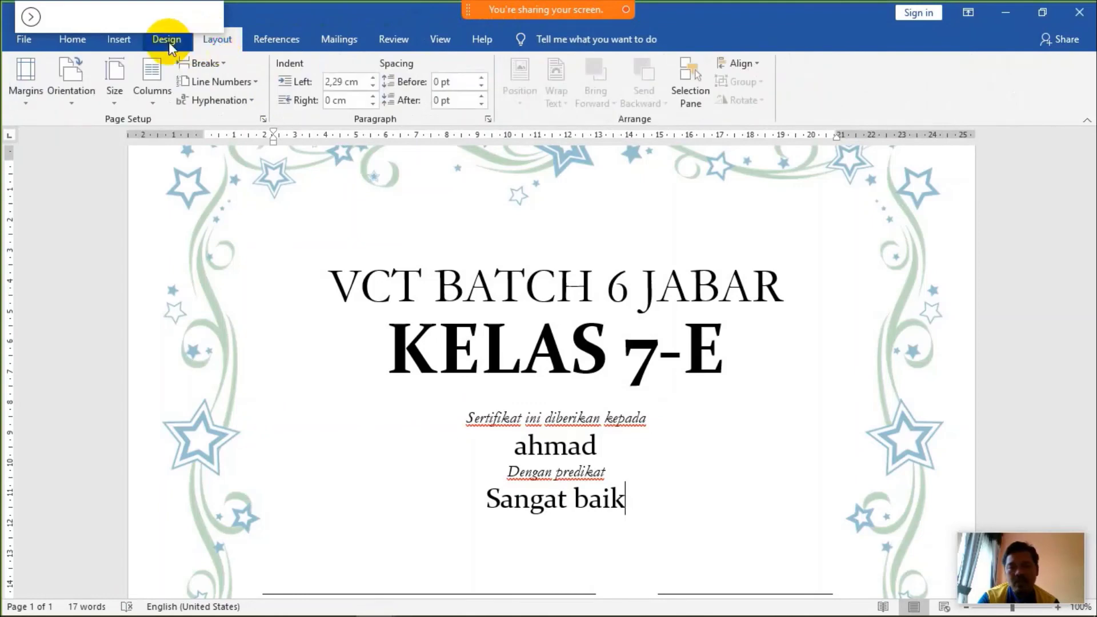
click(169, 43)
click(125, 43)
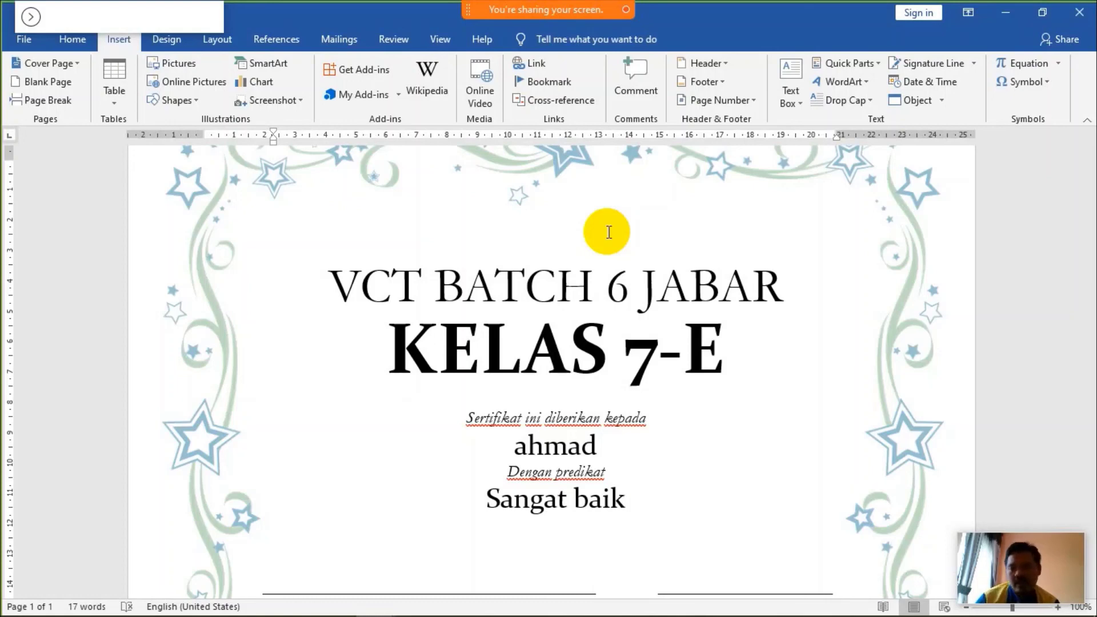
click(585, 285)
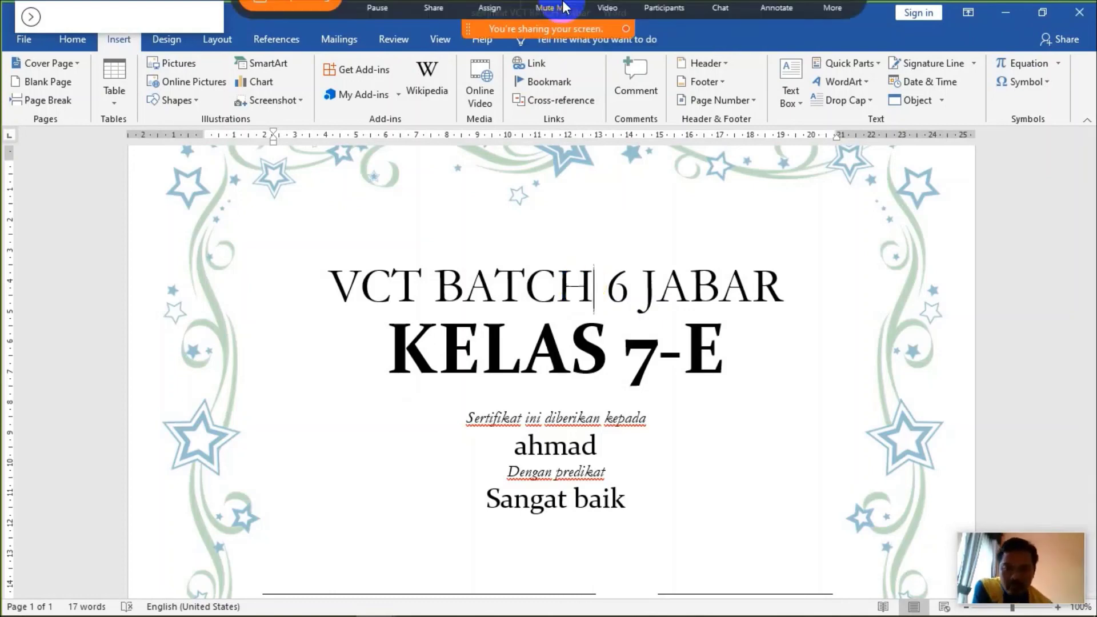
mouse_move(546, 9)
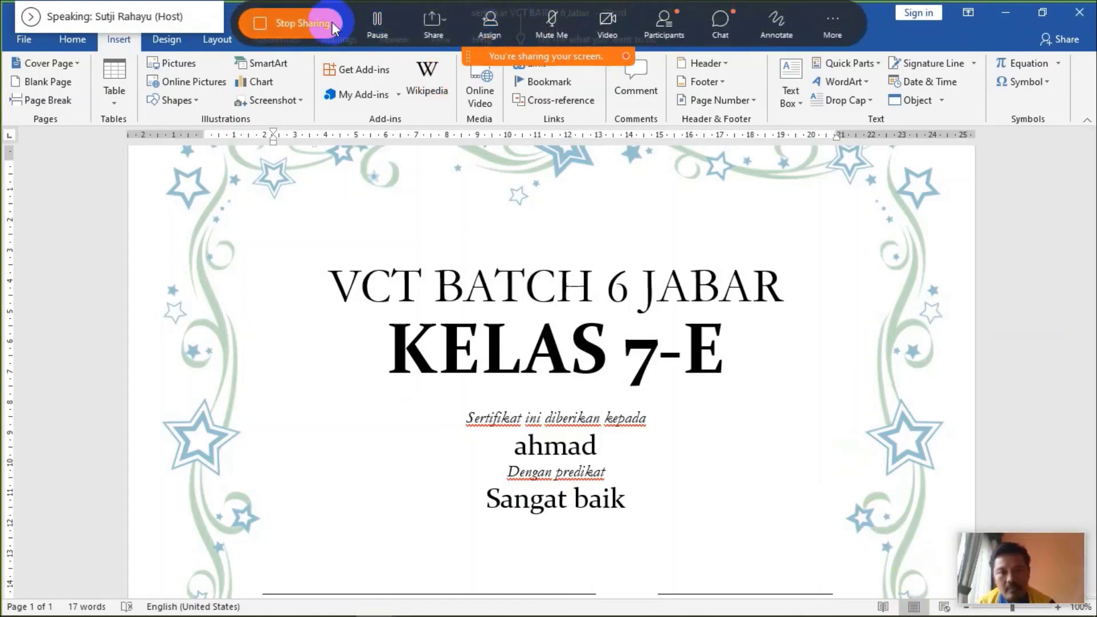
Step: Start the PowerPoint slide show from the PENGGUNAAN MAIL MERGE PADA MS WORD title slide
click(415, 599)
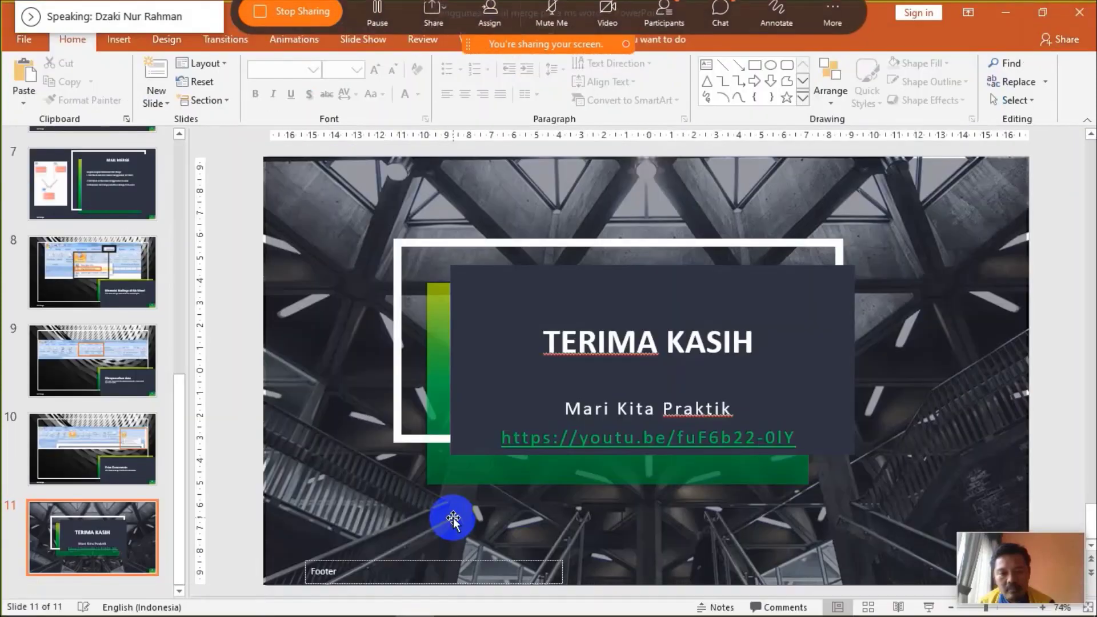
drag(175, 402, 201, 115)
click(123, 166)
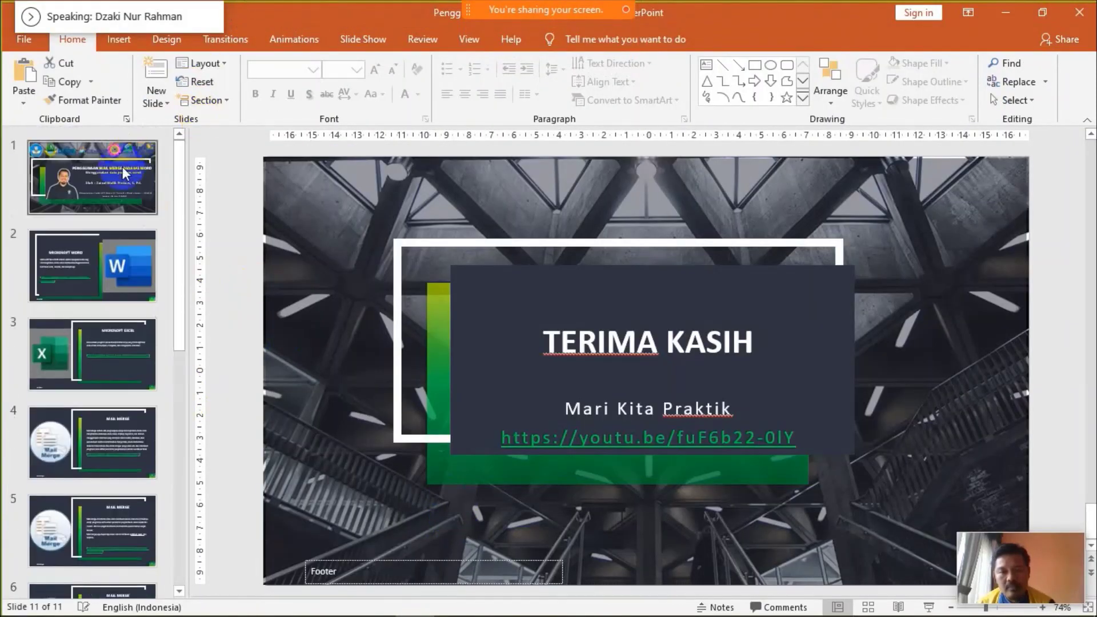
click(931, 607)
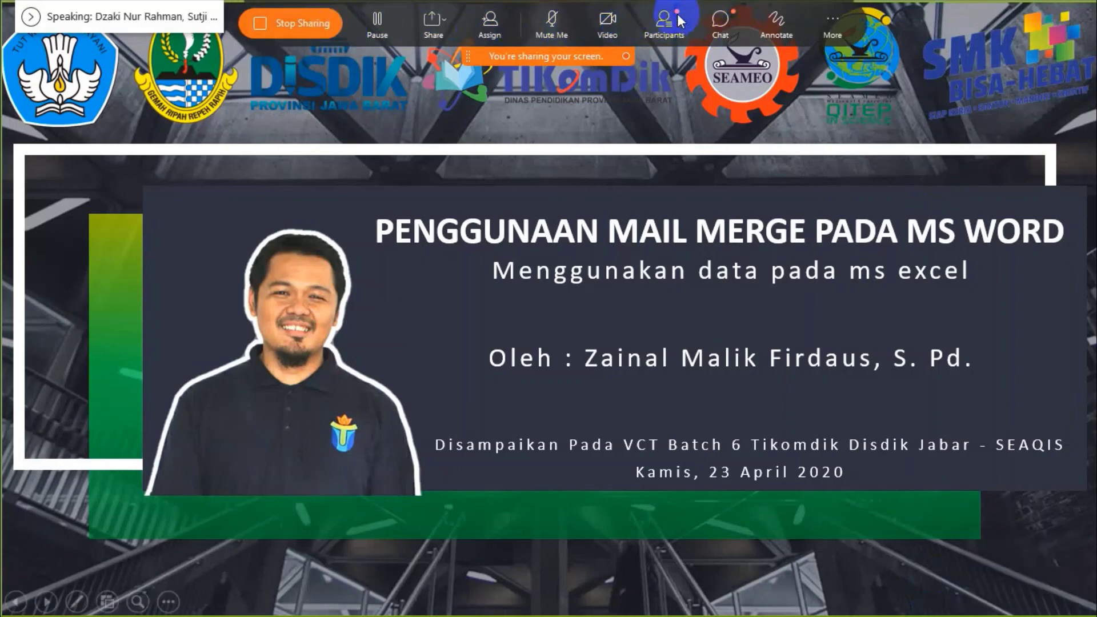
Step: Open the Zoom chat to read attendees' thank-you messages, then open the Participants (9) list
click(719, 22)
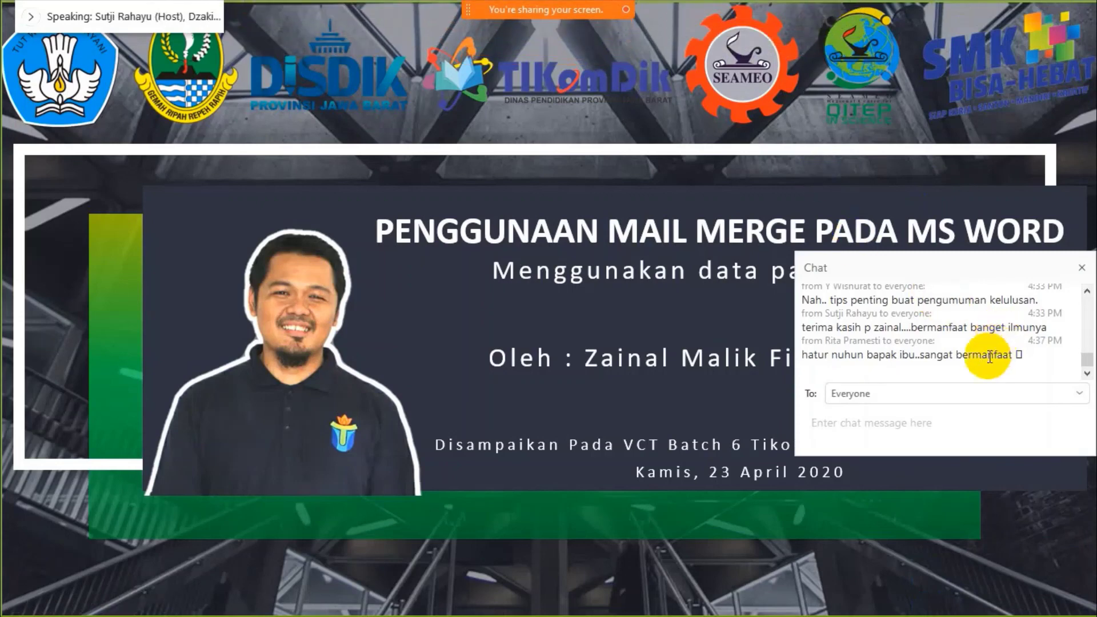
scroll(994, 343, up, 1)
scroll(988, 355, up, 1)
scroll(990, 356, up, 1)
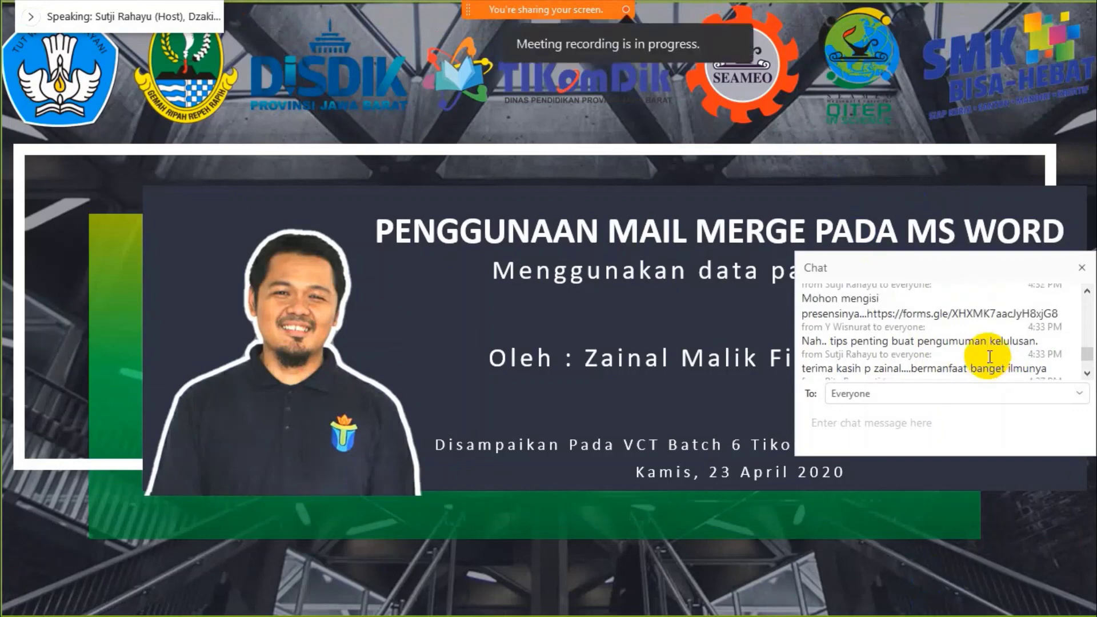
scroll(990, 356, up, 1)
scroll(990, 355, up, 1)
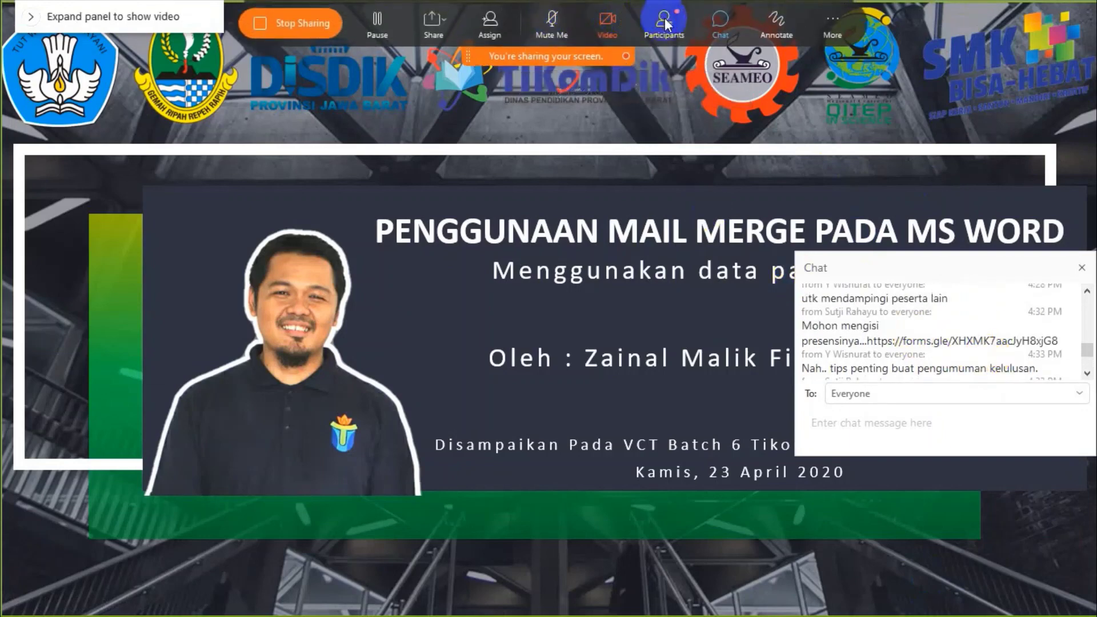
click(668, 23)
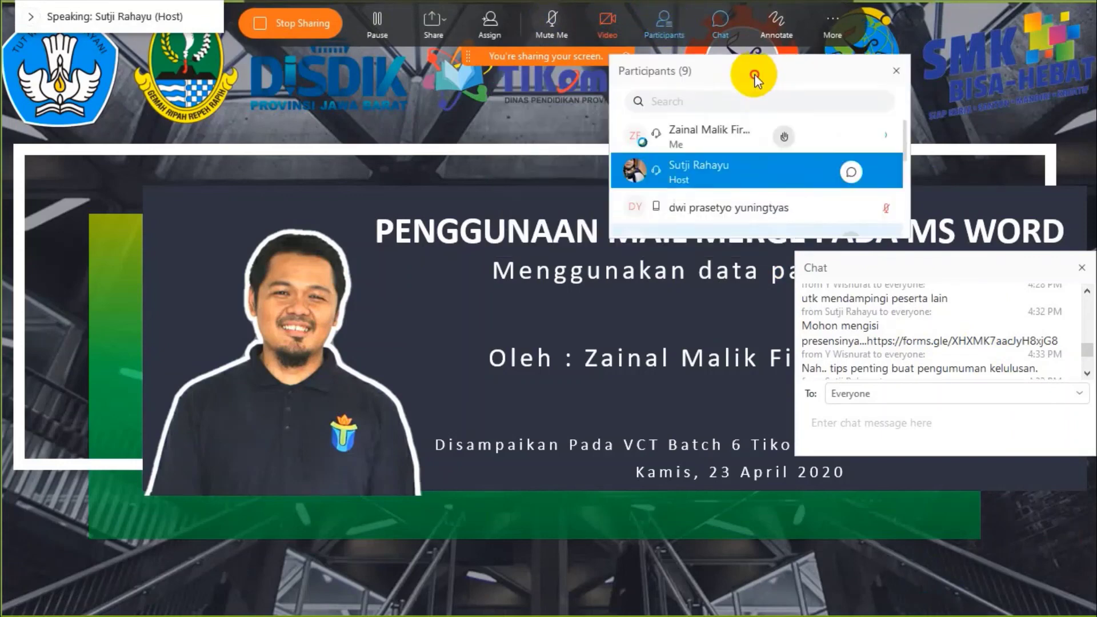
Step: Close the Zoom chat and lengthen the Participants list to show everyone
drag(637, 108, 927, 23)
click(930, 120)
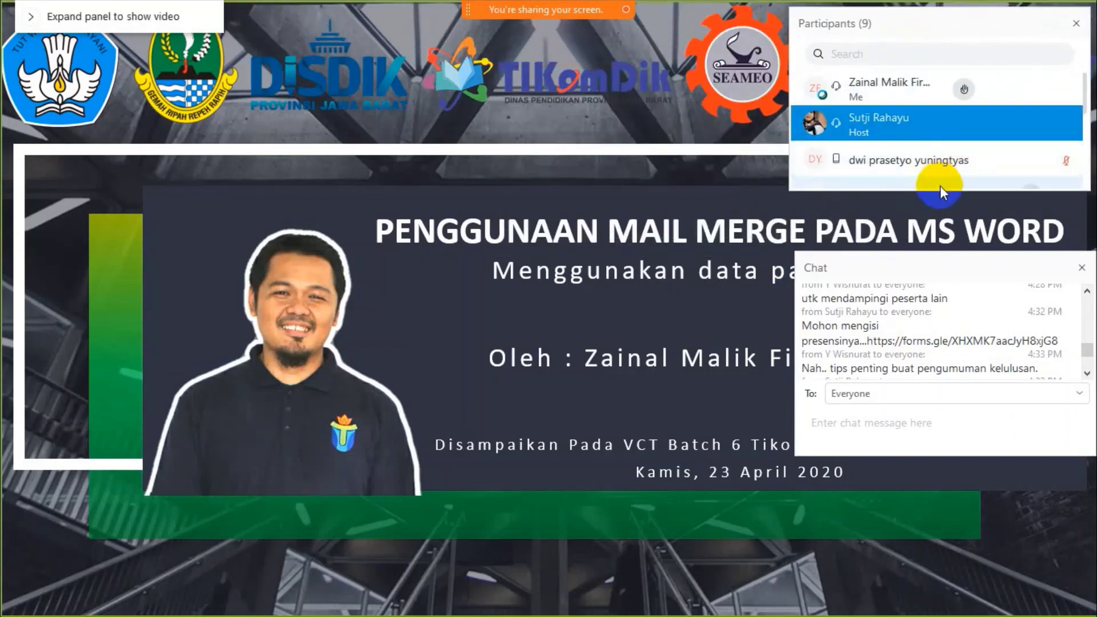
click(1078, 269)
drag(952, 190, 943, 604)
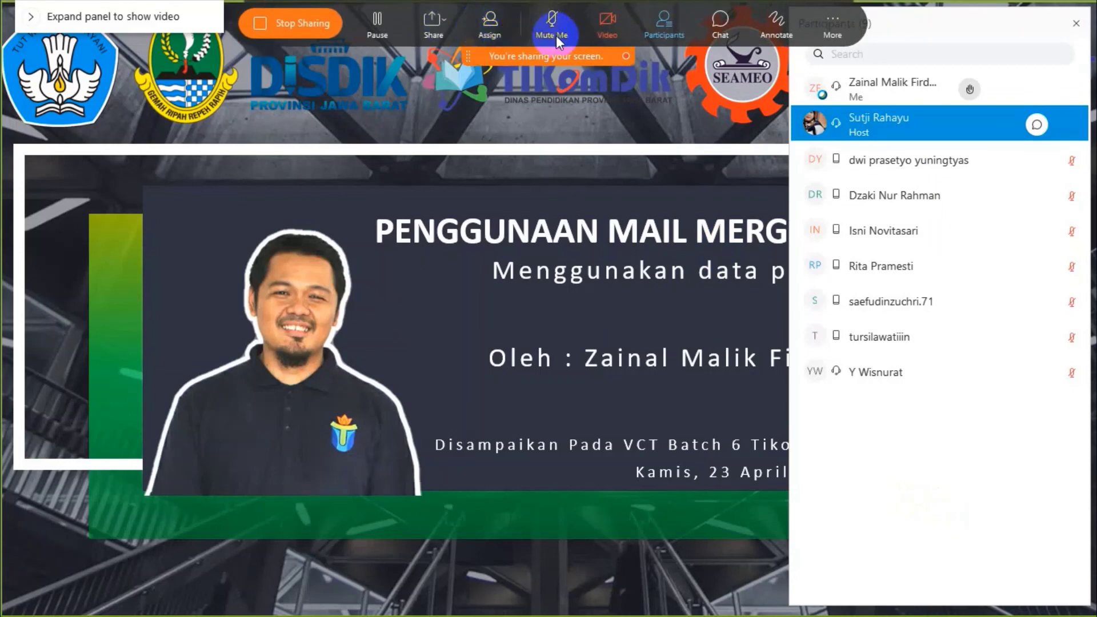
Step: Mute your microphone and turn your camera on from the Zoom toolbar
click(553, 33)
click(560, 36)
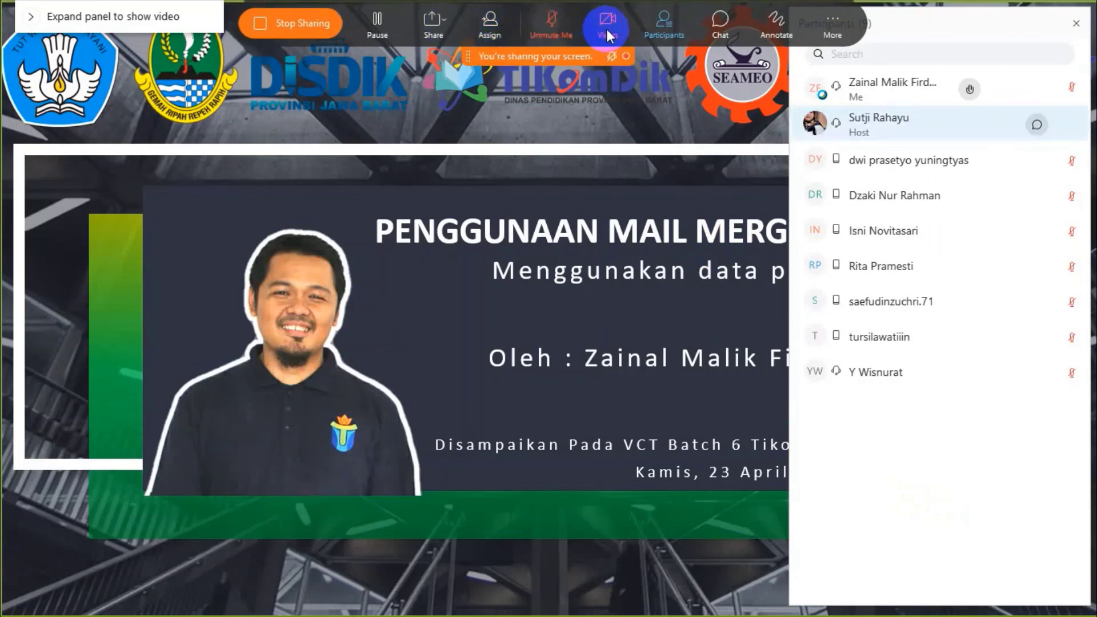
click(609, 35)
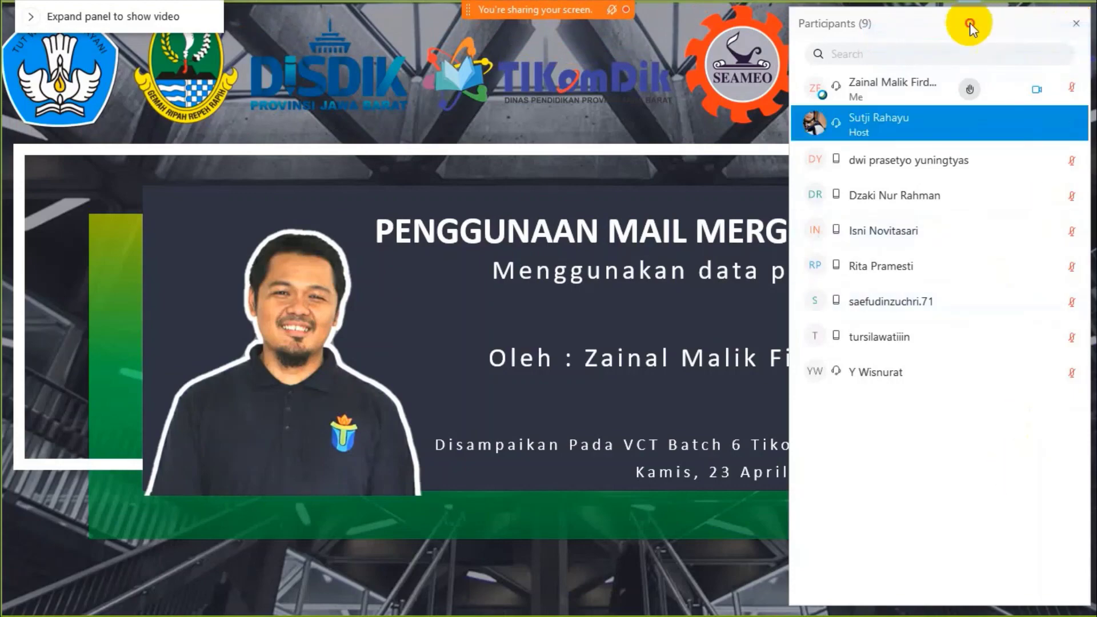
Step: Move the Participants list to the left side of the screen
mouse_move(969, 25)
mouse_down()
mouse_move(310, 156)
mouse_move(184, 196)
mouse_move(159, 191)
mouse_move(189, 165)
mouse_up()
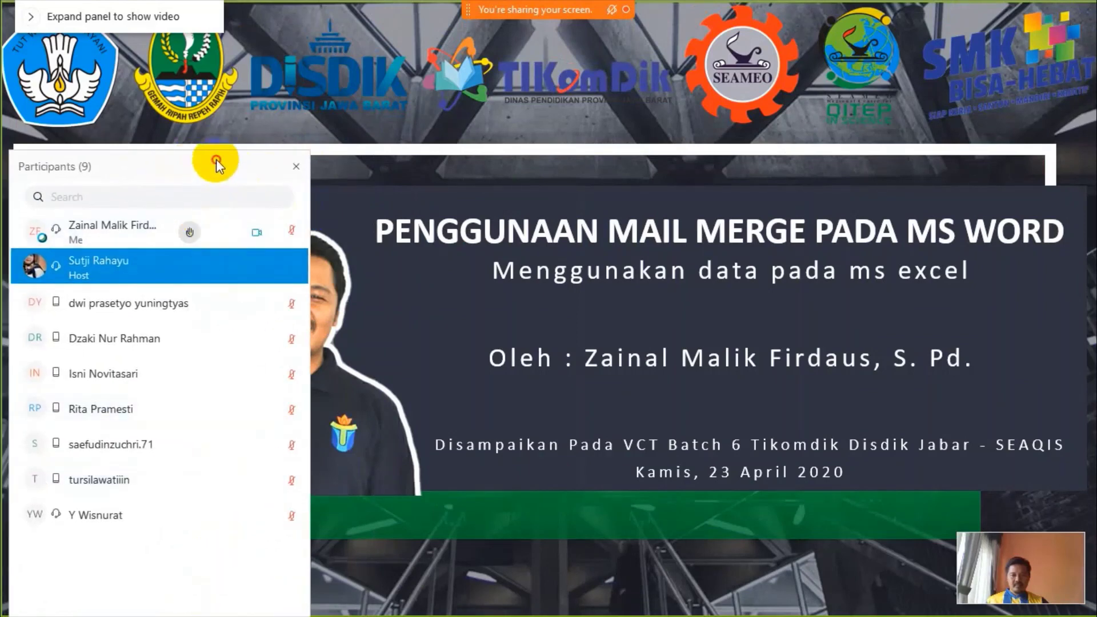
mouse_move(217, 166)
mouse_down()
mouse_move(218, 103)
mouse_move(189, 73)
mouse_move(190, 22)
mouse_move(112, 21)
mouse_move(99, 73)
mouse_move(110, 122)
mouse_move(152, 143)
mouse_up()
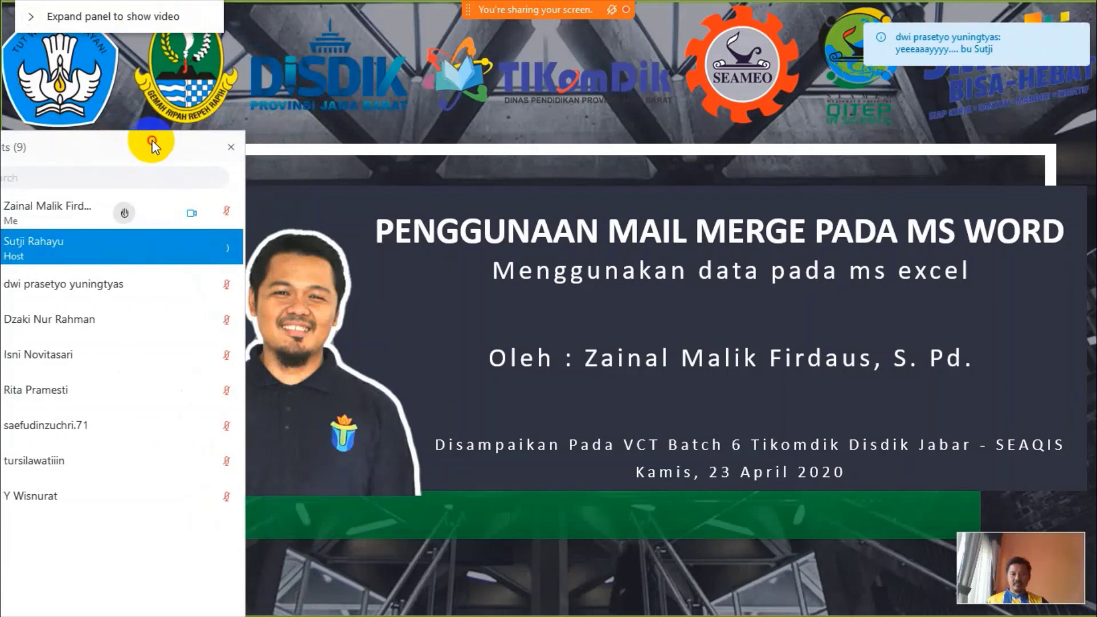
drag(152, 140, 180, 122)
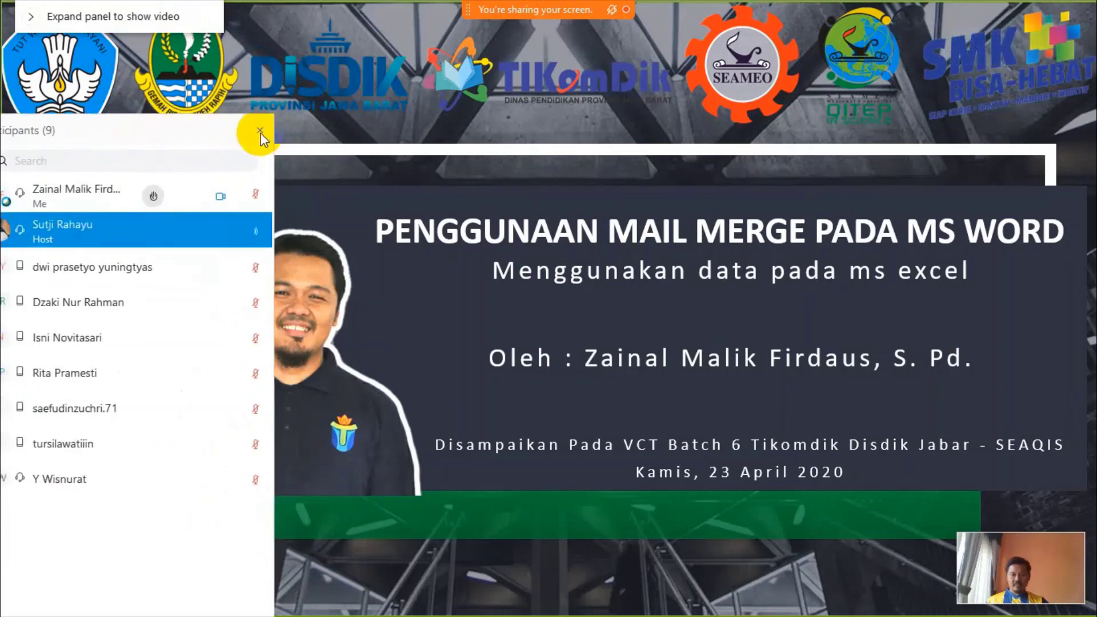
drag(259, 132, 324, 81)
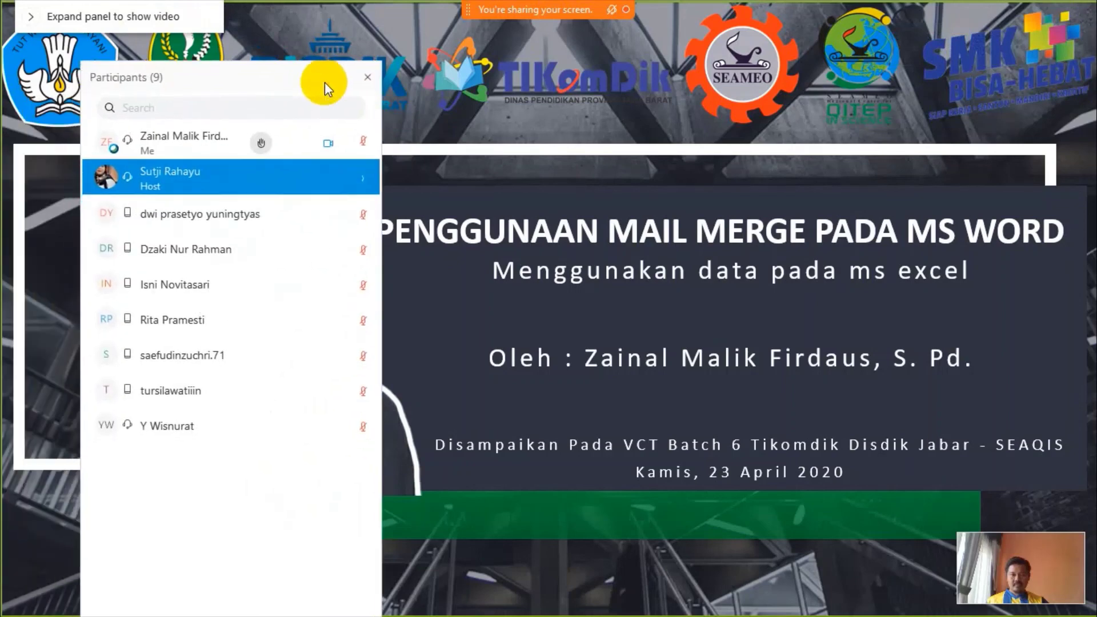